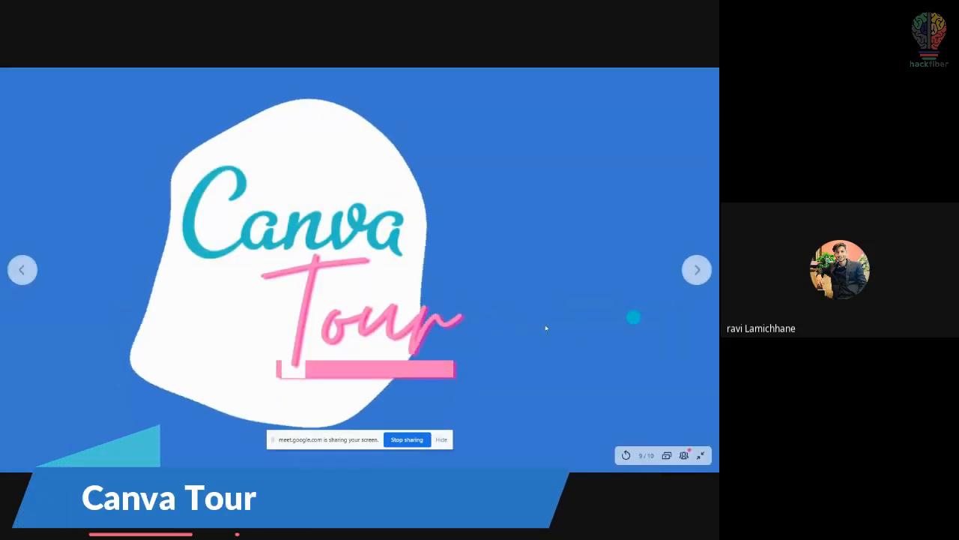
Step: Open canva.com from the 'Canva Tour' link on the Google Slides slide
click(451, 323)
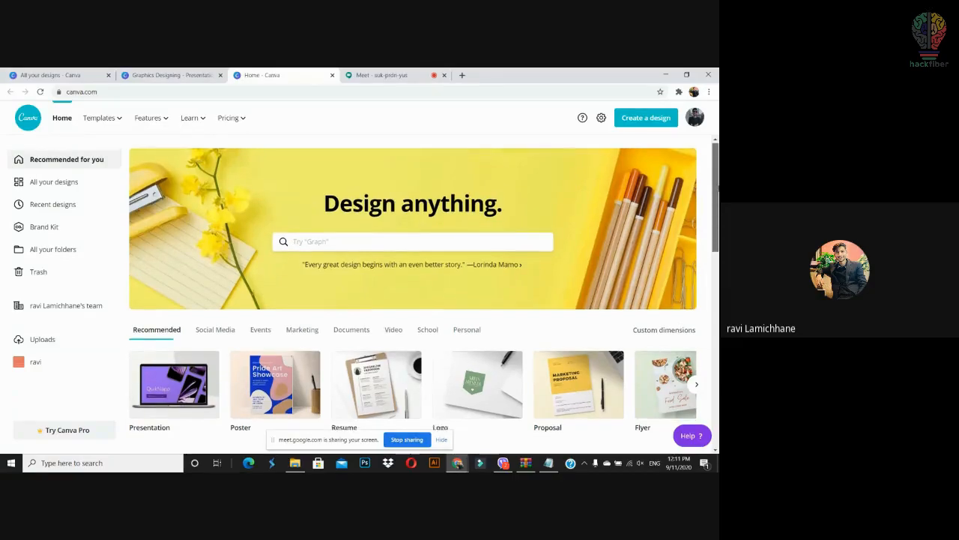
Step: Browse Canva's Poster templates narrowed to the Quote category
scroll(716, 184, down, 3)
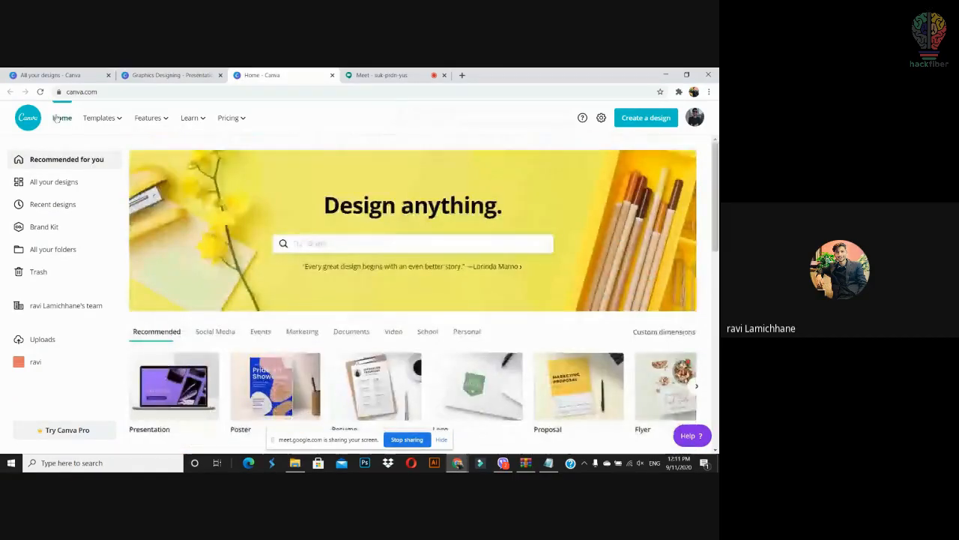
mouse_move(108, 120)
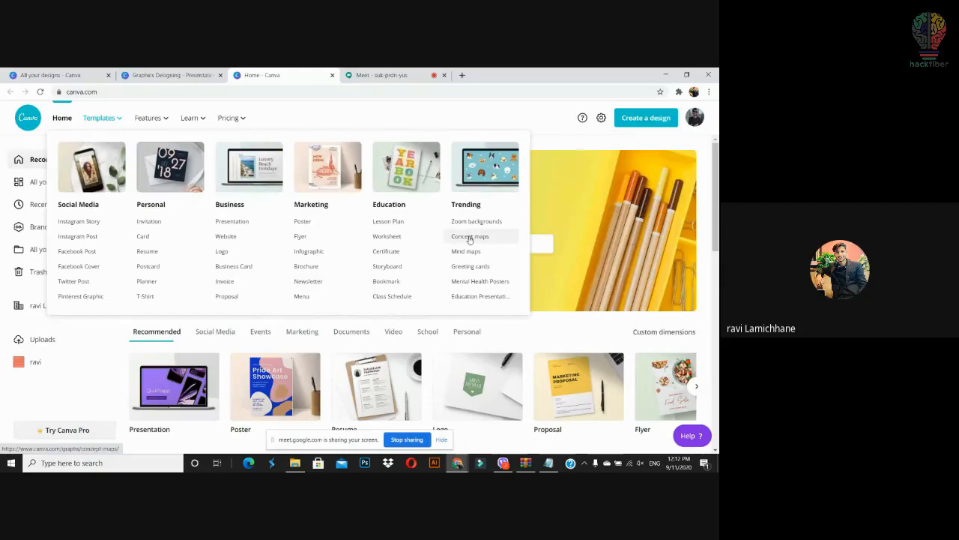
click(318, 221)
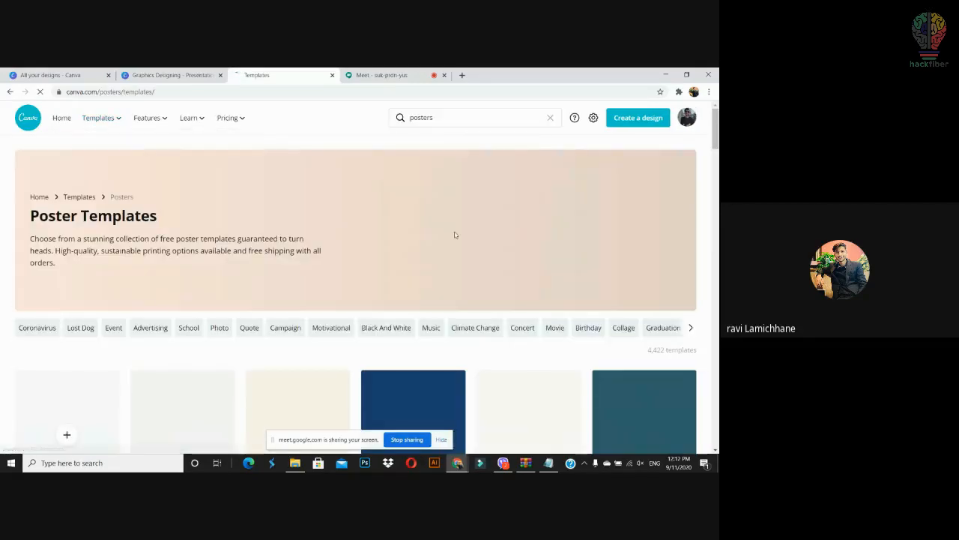
mouse_move(717, 143)
mouse_down()
mouse_move(717, 172)
mouse_move(717, 158)
mouse_up()
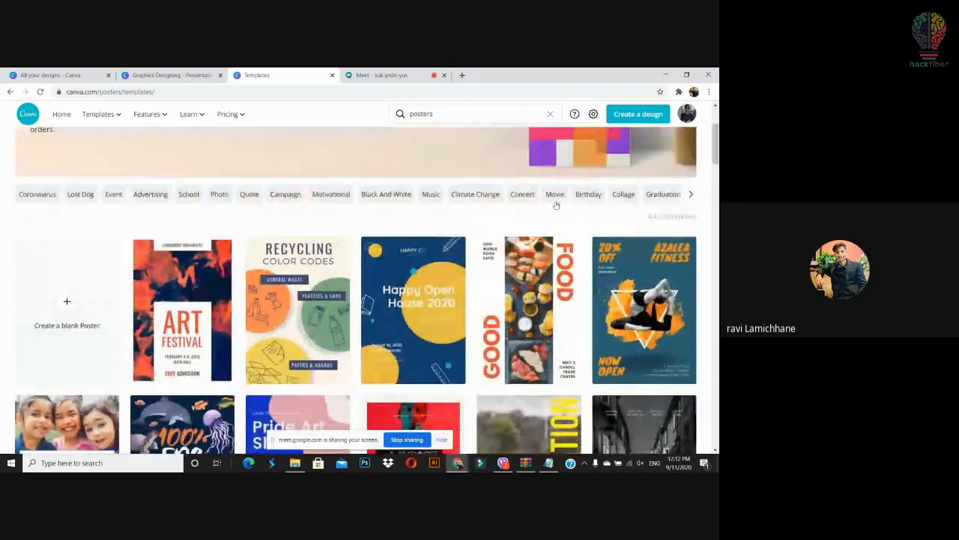
click(249, 194)
click(717, 158)
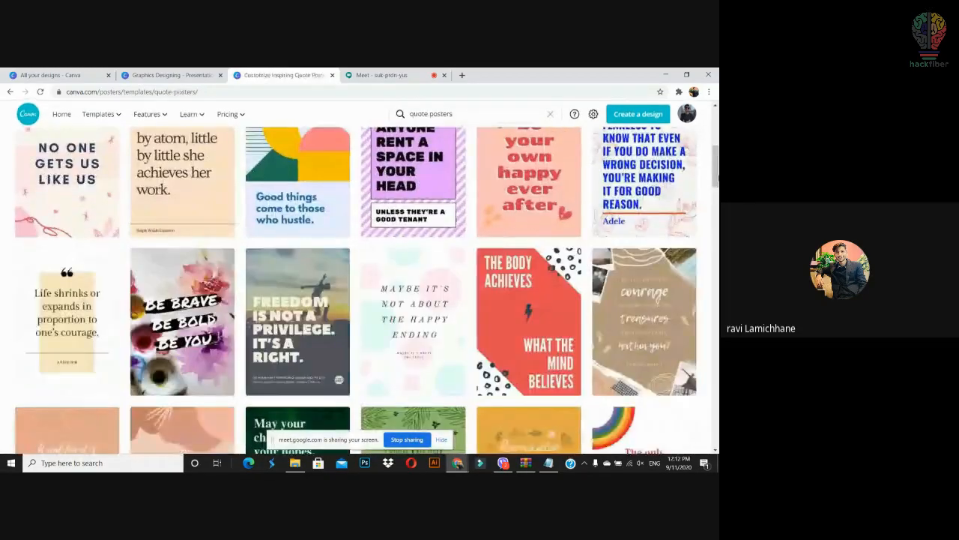
drag(717, 160, 717, 198)
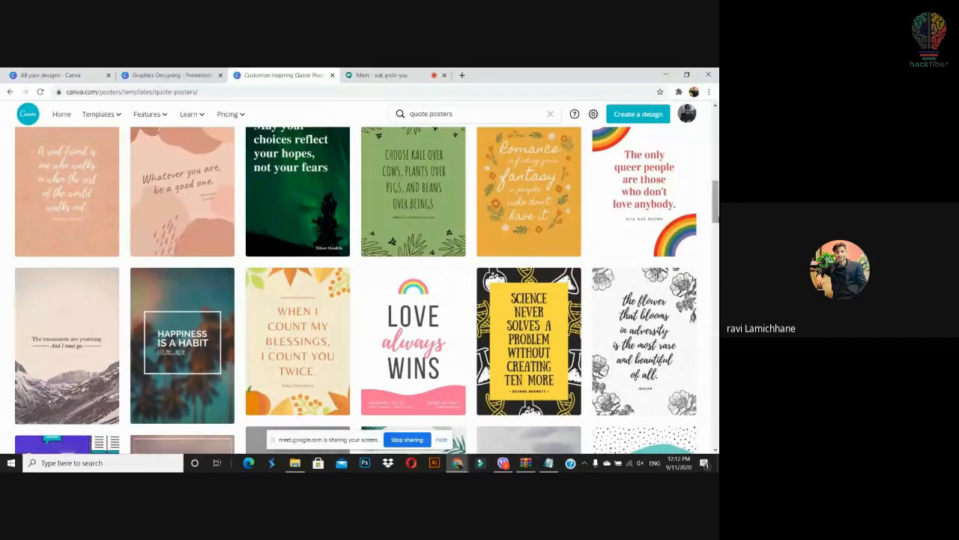
scroll(194, 349, up, 10)
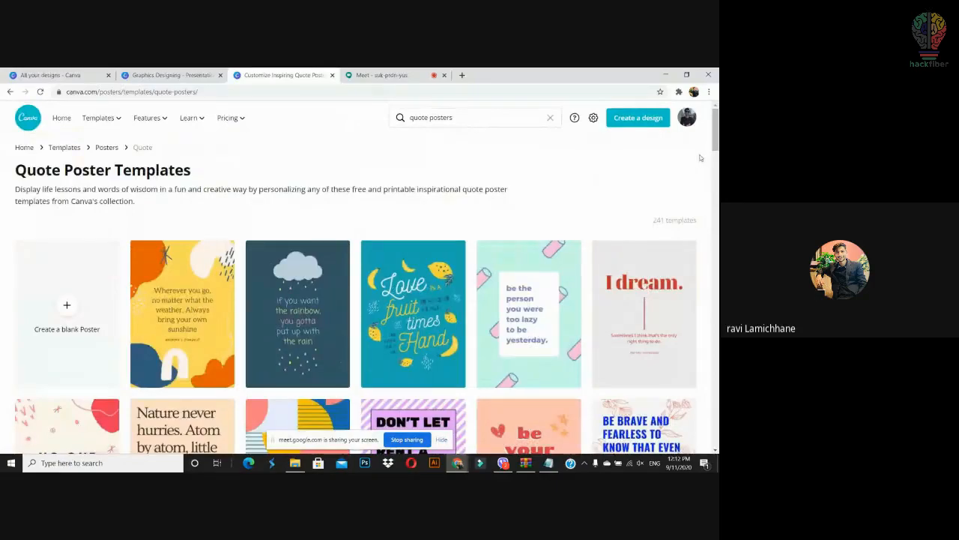
Step: Glance at the Create a design options, then return to the Canva home page
click(651, 119)
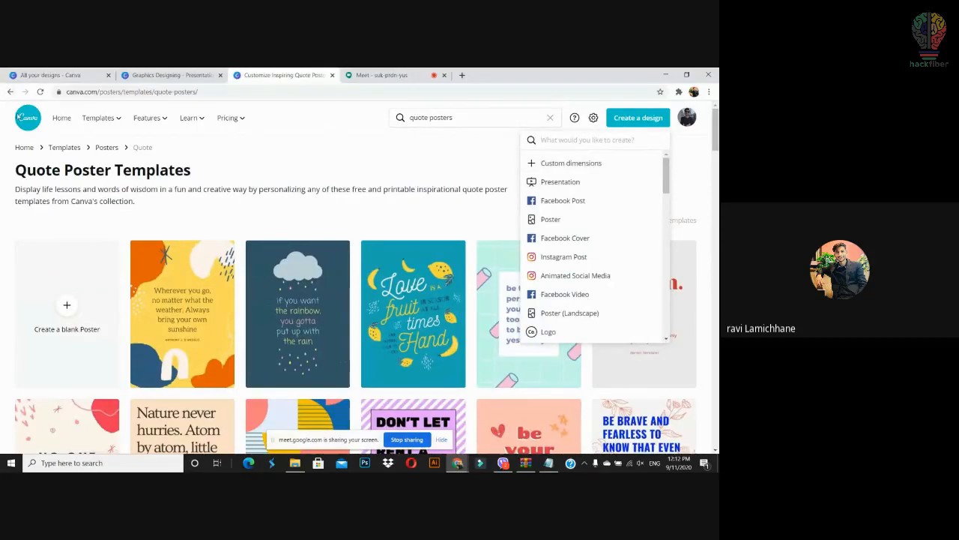
click(30, 121)
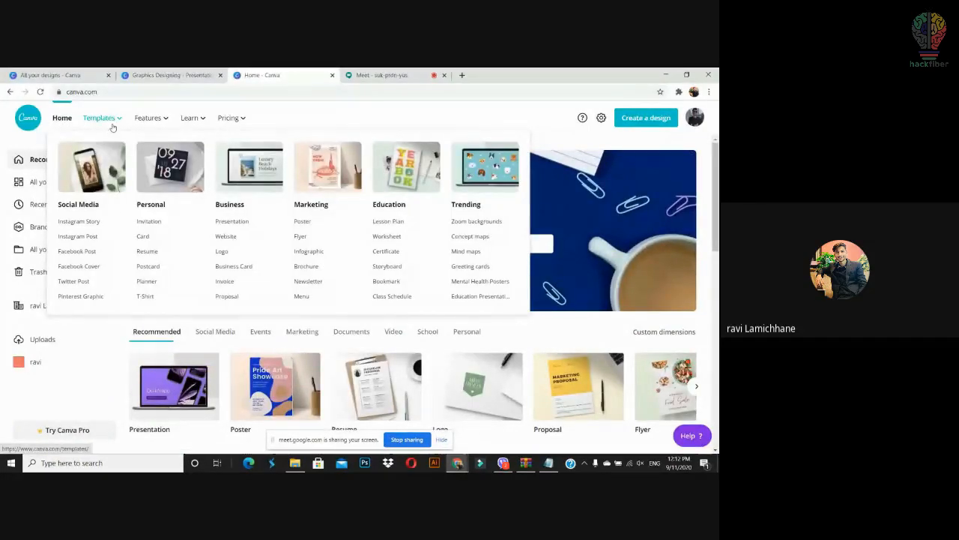
mouse_move(155, 116)
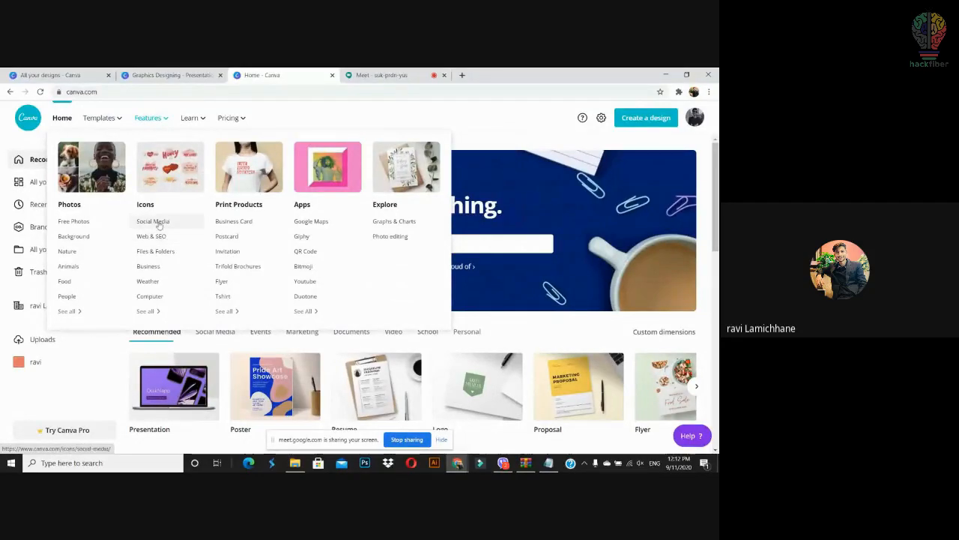
mouse_move(197, 118)
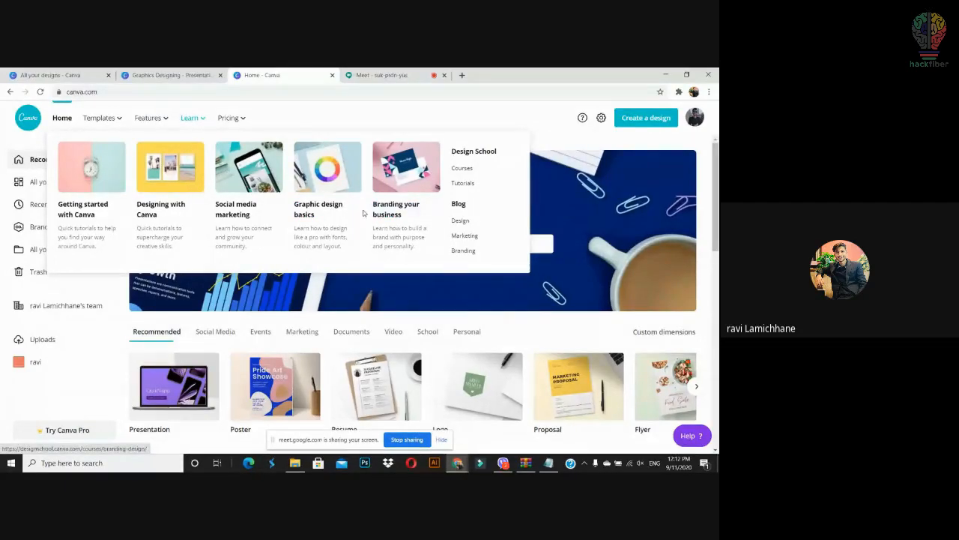
mouse_move(239, 123)
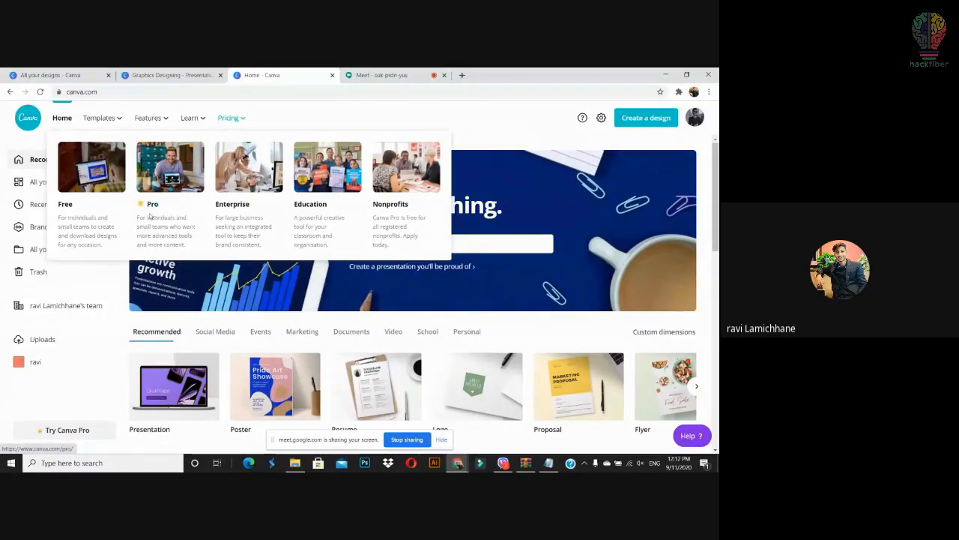
Step: Visit Uploads and All your designs, then go back to Recommended for you
click(45, 338)
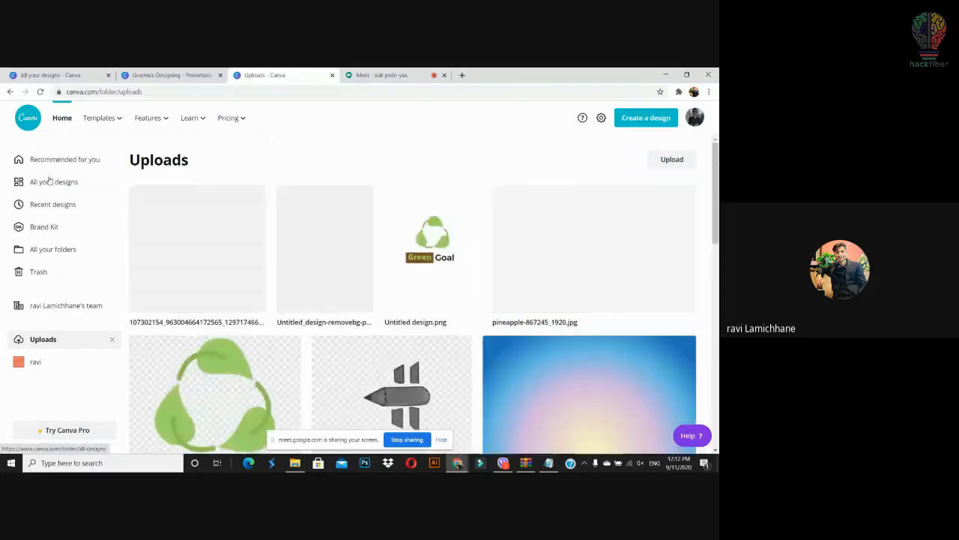
click(49, 182)
click(58, 161)
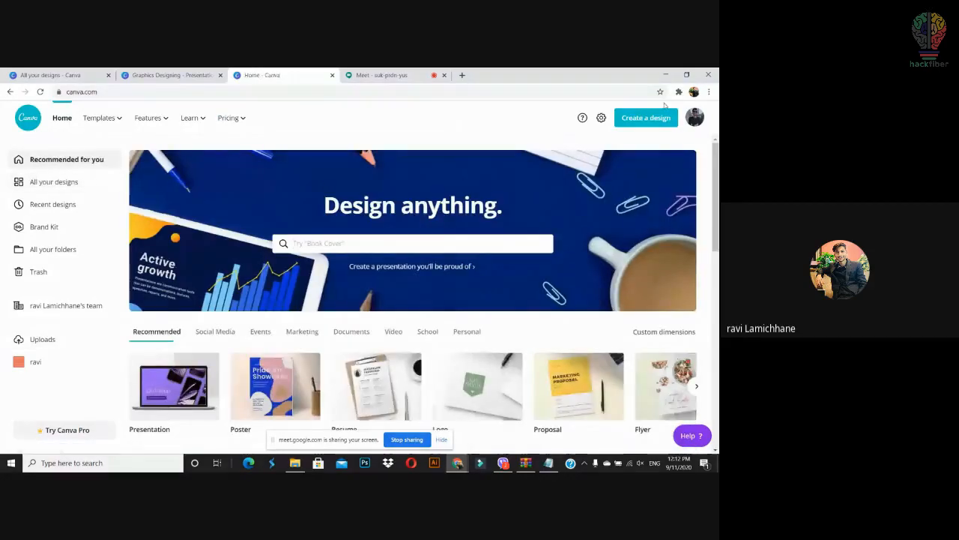
Step: Create a custom-size blank design 1005 px wide and 1080 px high
click(662, 120)
click(604, 166)
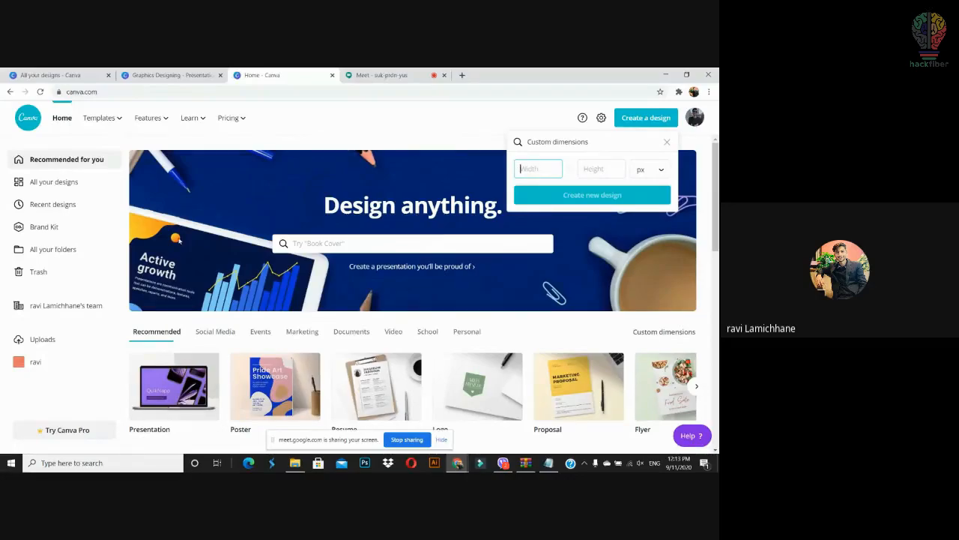
mouse_move(716, 196)
mouse_down()
mouse_move(718, 221)
mouse_move(718, 198)
mouse_up()
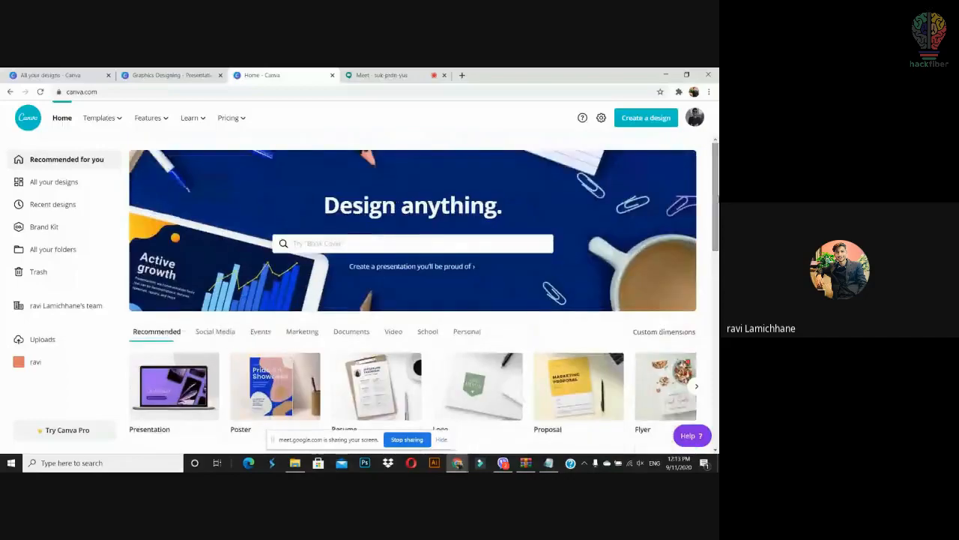
click(658, 123)
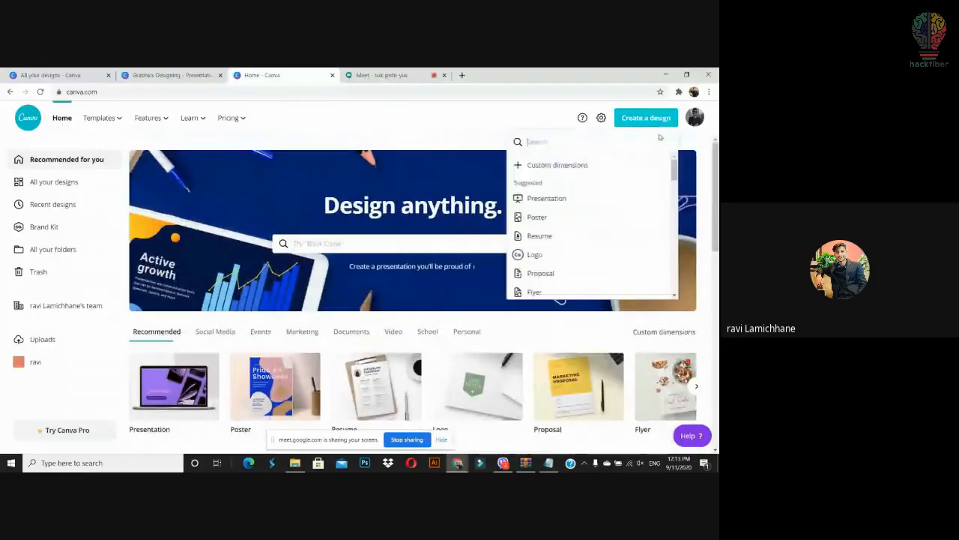
click(574, 164)
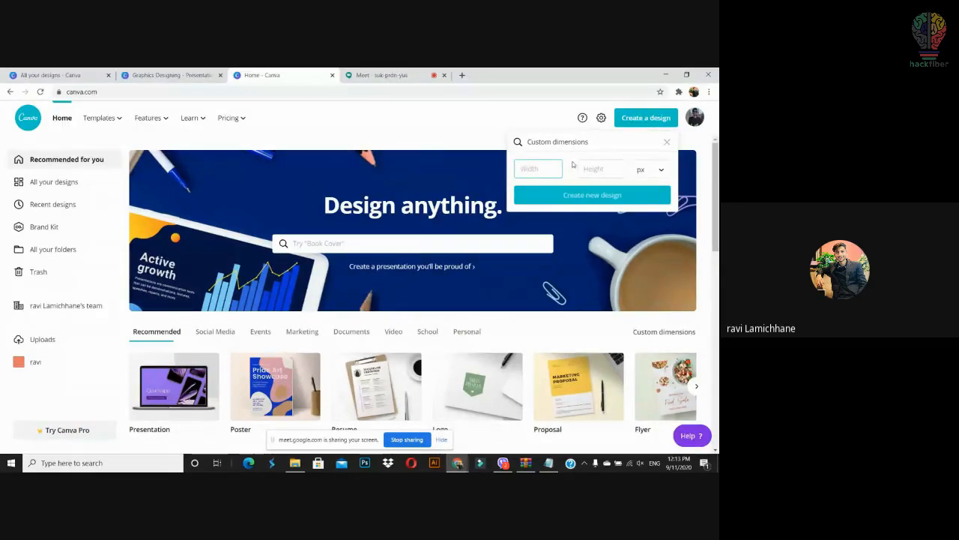
key(BackSpace)
key(BackSpace)
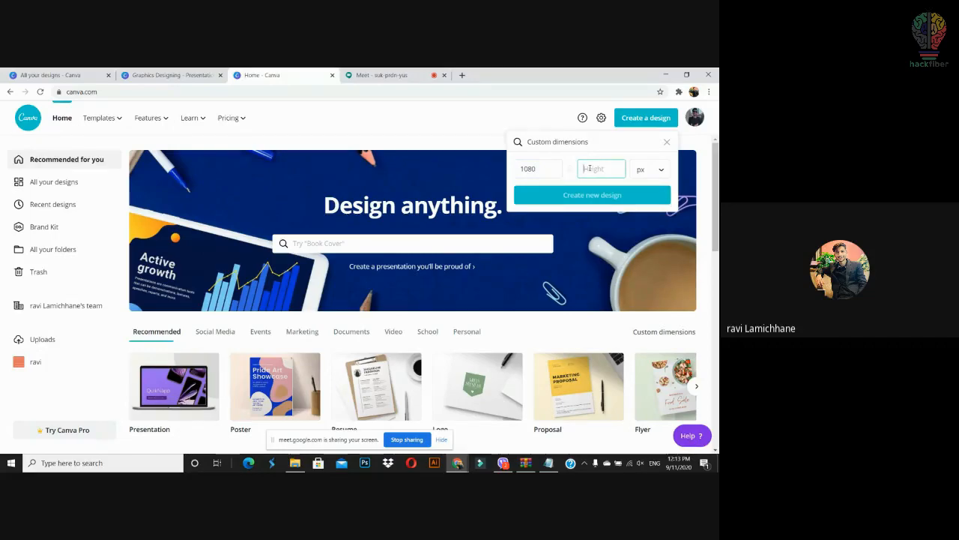
double_click(516, 168)
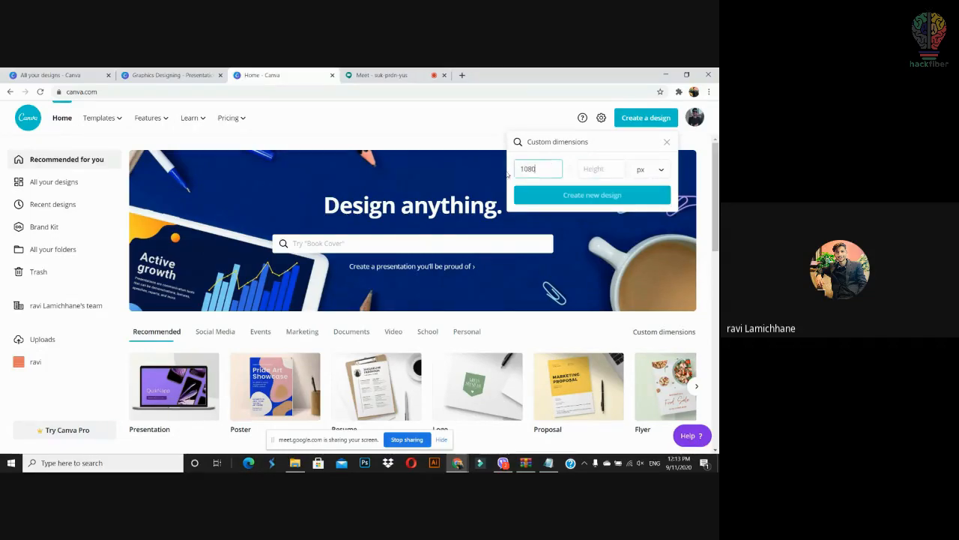
key(BackSpace)
key(BackSpace)
text(00)
click(596, 168)
text(1080)
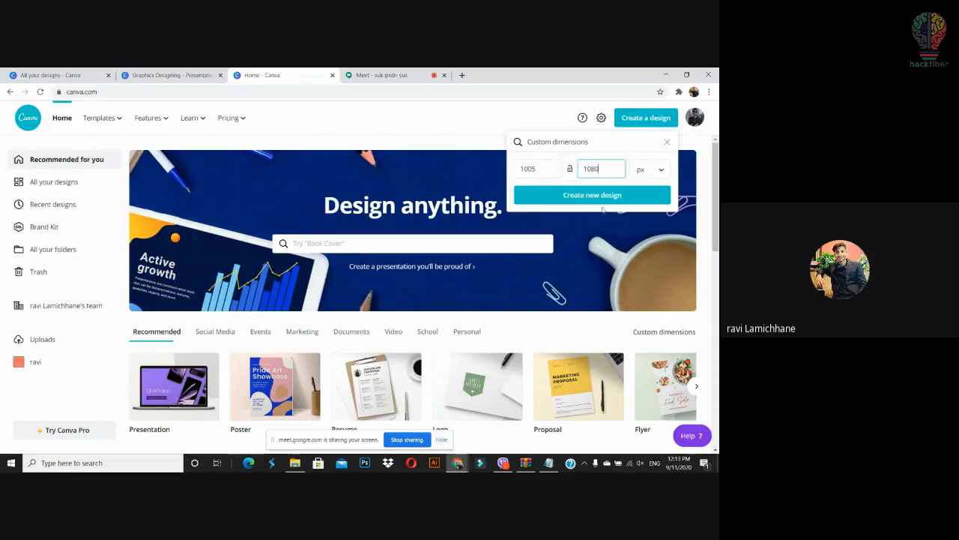
click(600, 198)
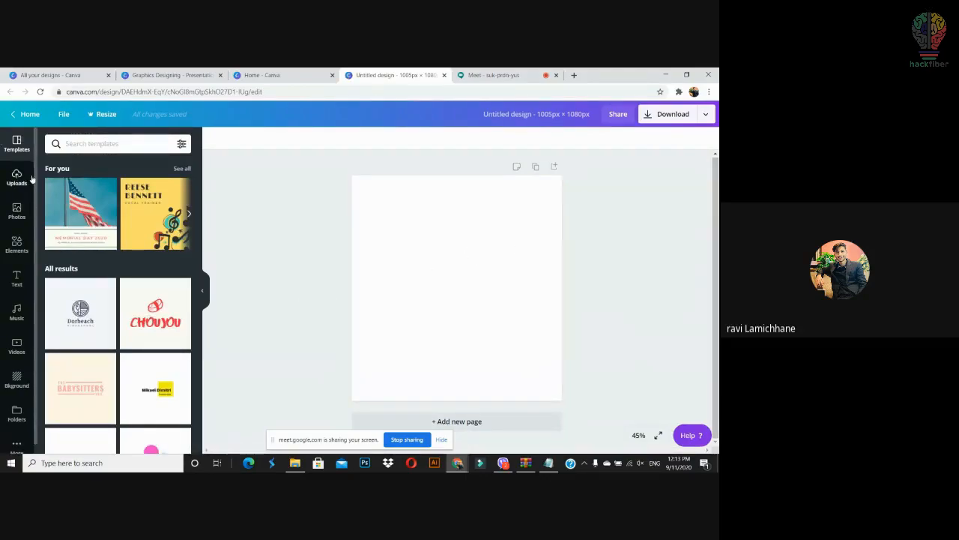
Step: Search templates for 'poster' and apply the Flower Fair event poster to the blank page
click(81, 144)
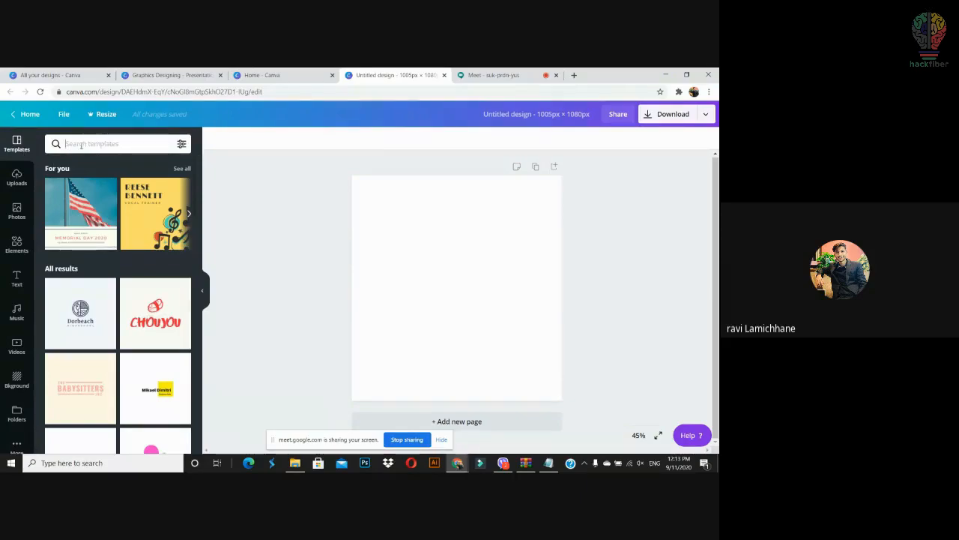
text(poster)
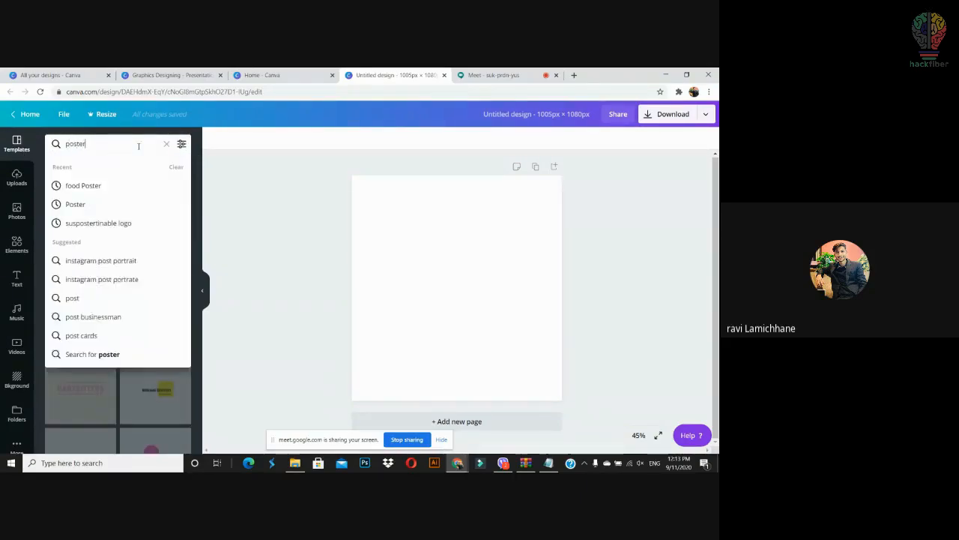
key(Return)
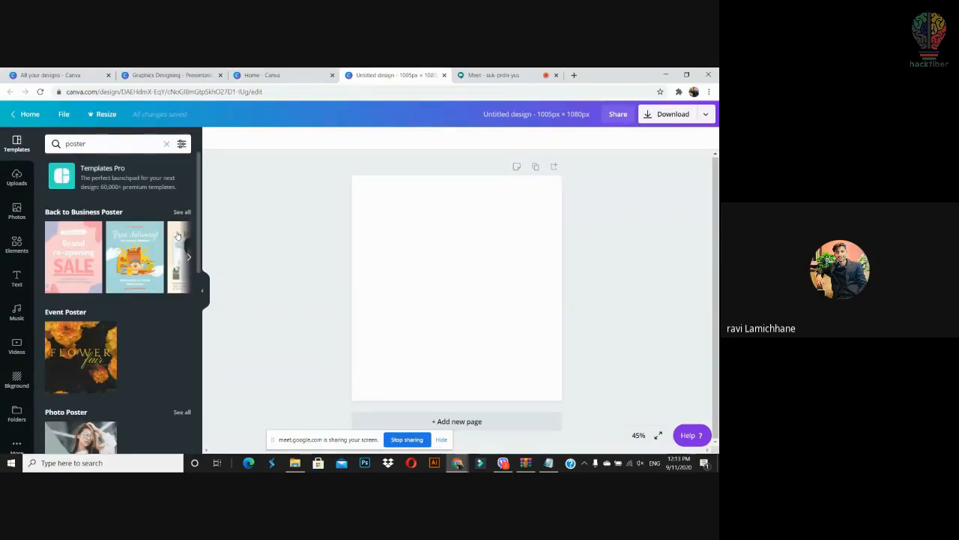
drag(199, 265, 204, 312)
drag(80, 253, 365, 256)
drag(411, 227, 413, 228)
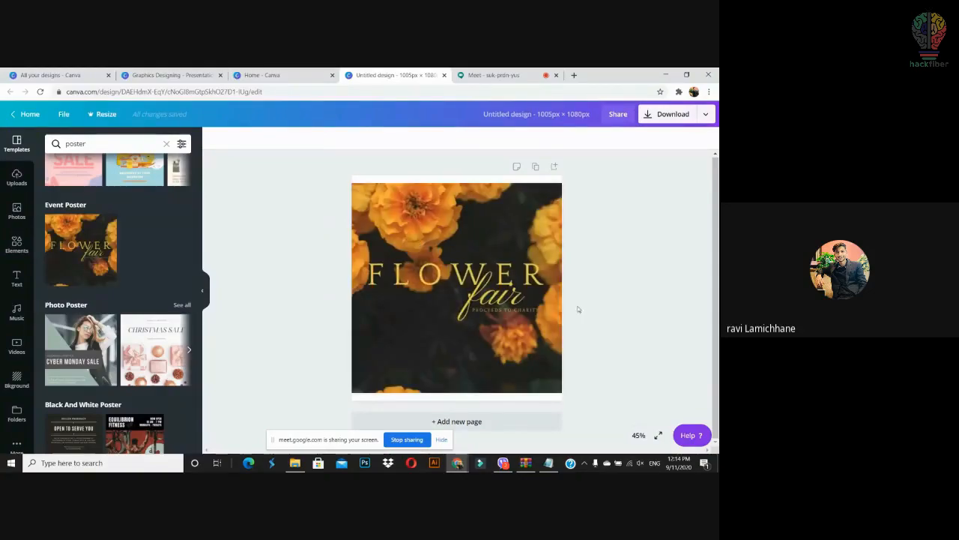
click(553, 274)
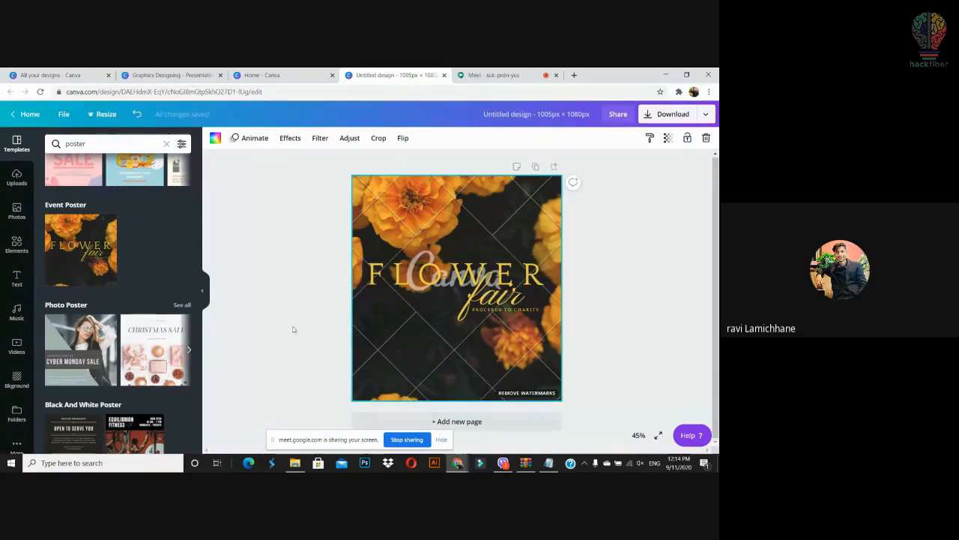
scroll(132, 283, down, 2)
scroll(132, 283, up, 5)
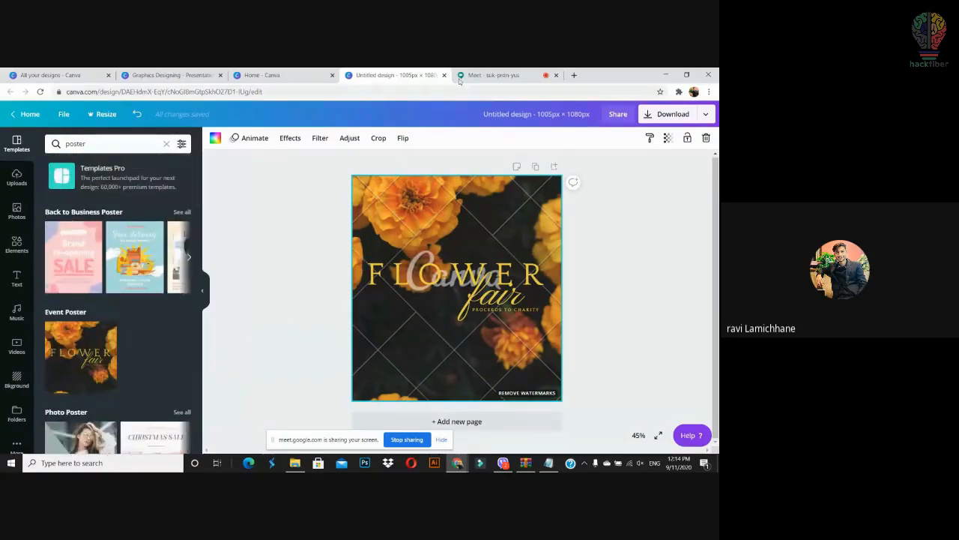
Step: Use the Pink and Blue Margarita Day Greeting template from the Facebook Post gallery
click(274, 75)
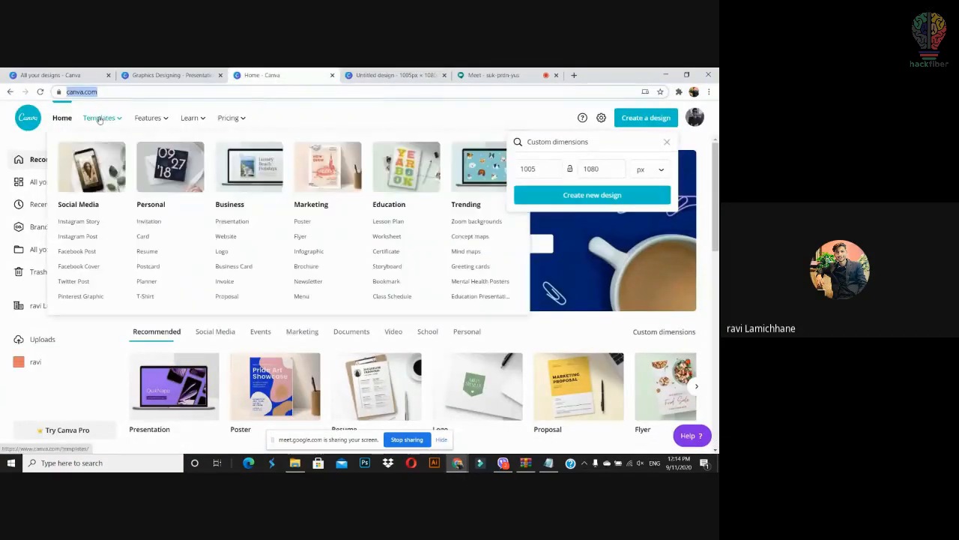
mouse_move(111, 119)
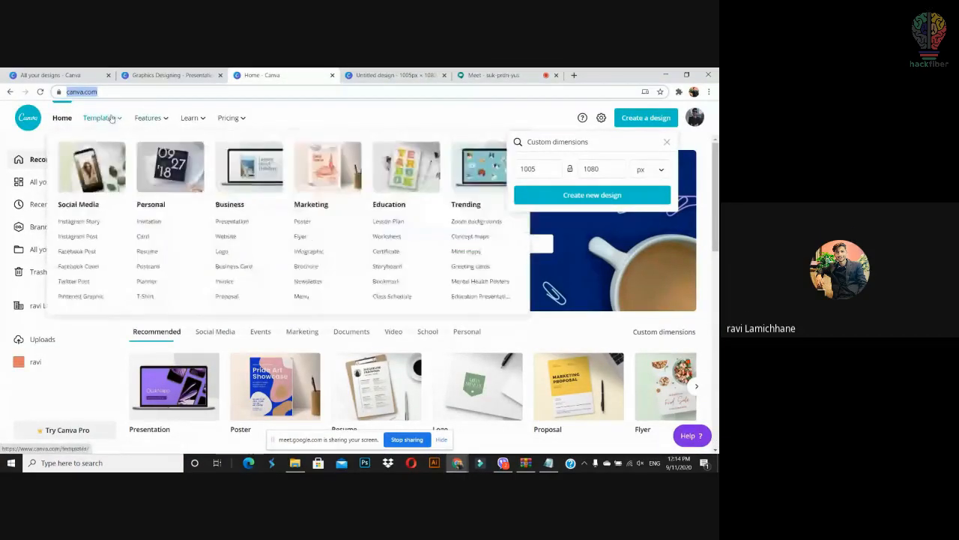
click(96, 252)
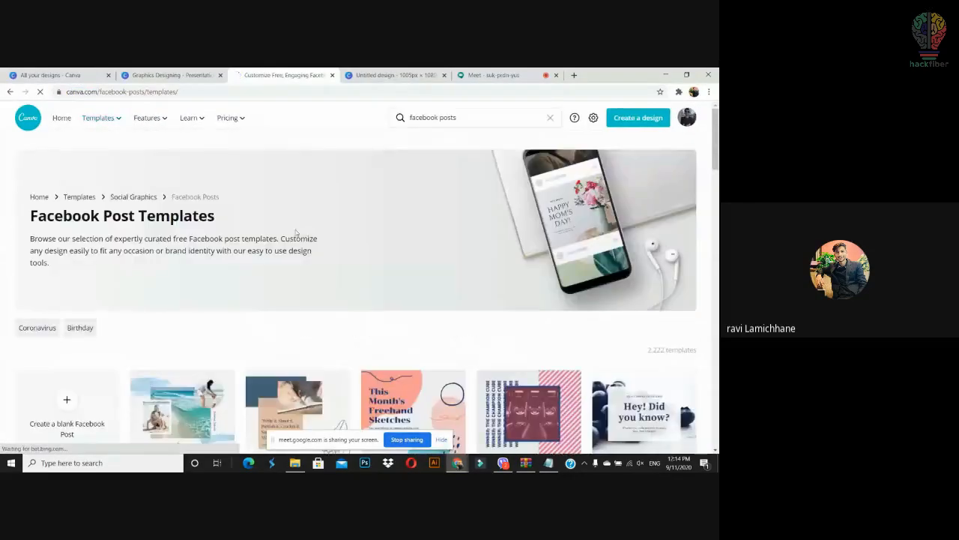
scroll(717, 217, down, 4)
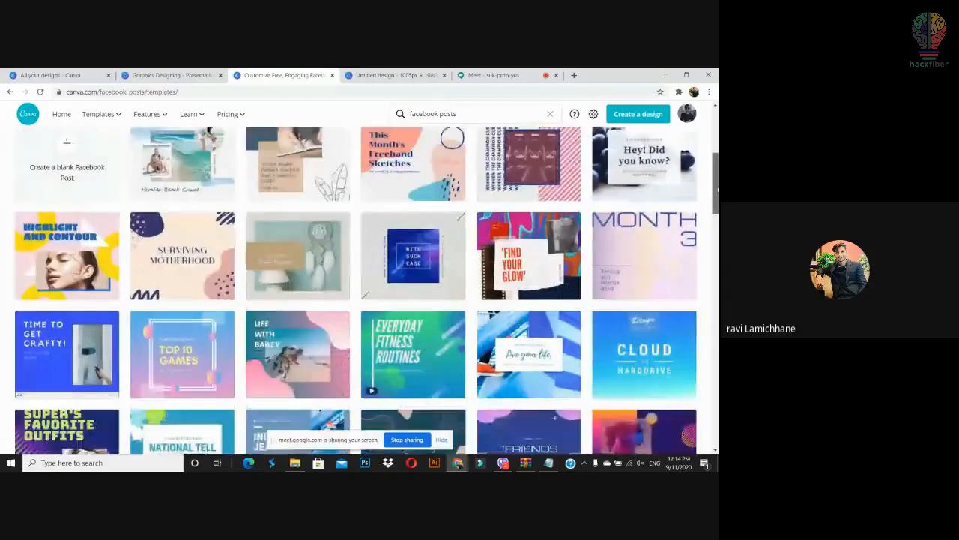
drag(717, 196, 715, 262)
click(183, 330)
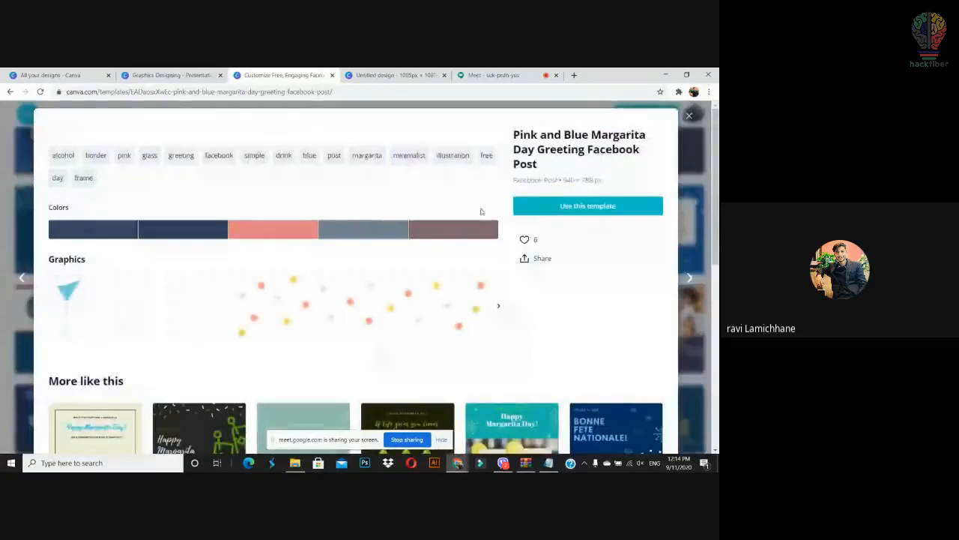
click(689, 116)
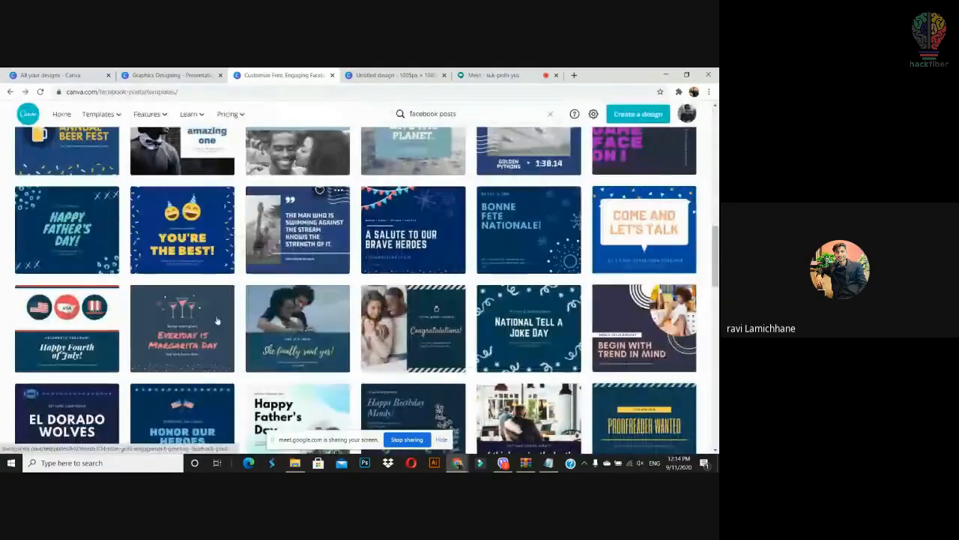
click(185, 322)
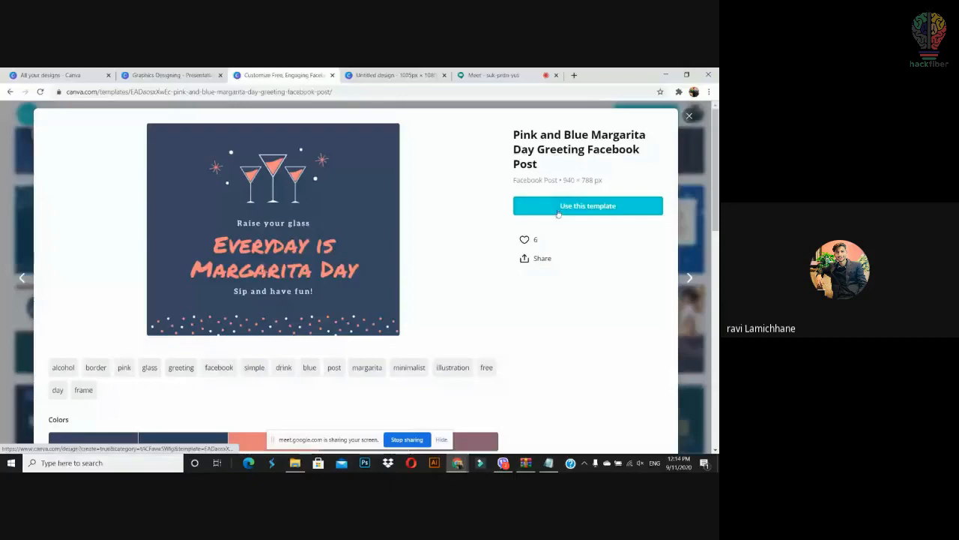
click(571, 208)
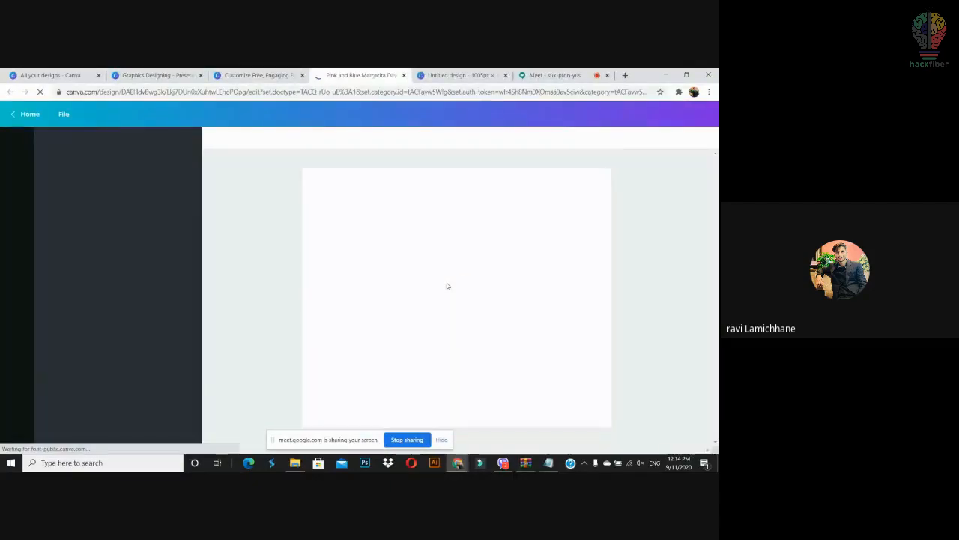
Step: Select all three margarita glasses in the Margarita Day template and copy them
click(477, 247)
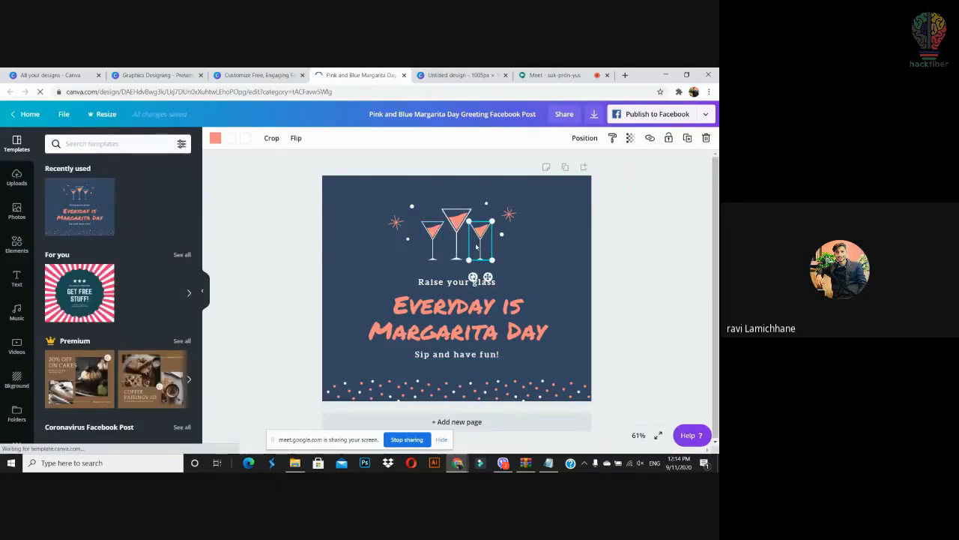
click(598, 226)
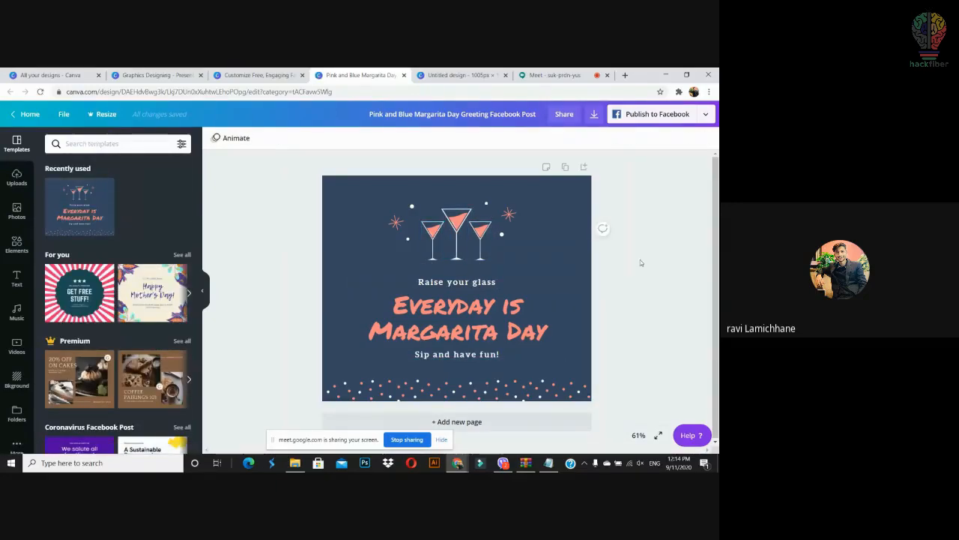
click(481, 238)
shift+click(452, 219)
shift+click(432, 232)
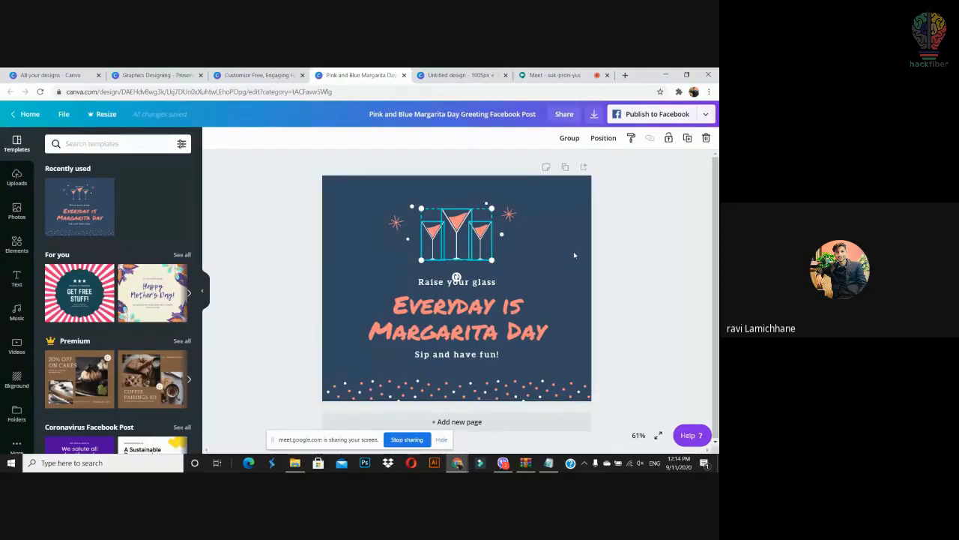
Step: Paste the glasses onto the Flower Fair poster, enlarged and placed above FLOWER
click(468, 75)
key(ctrl+v)
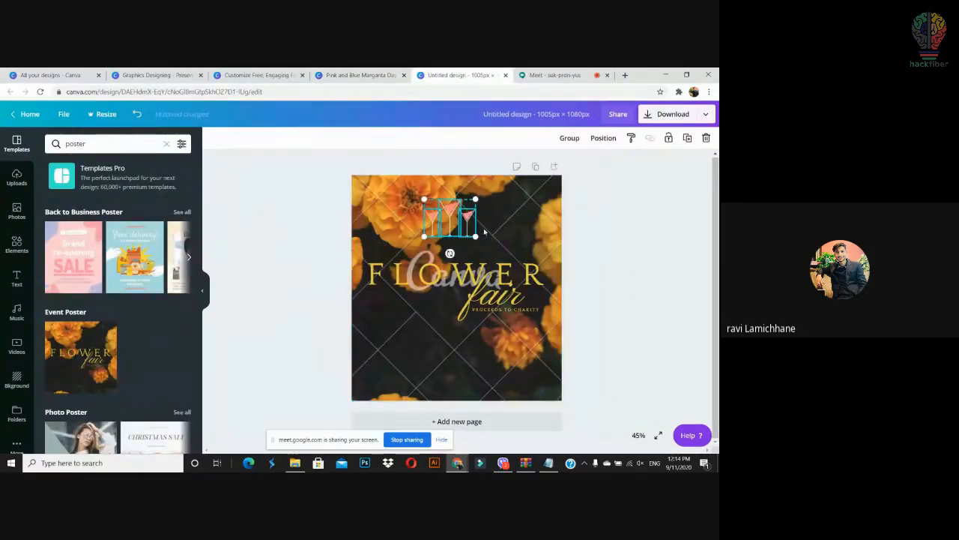
drag(475, 236, 517, 292)
drag(514, 233, 492, 227)
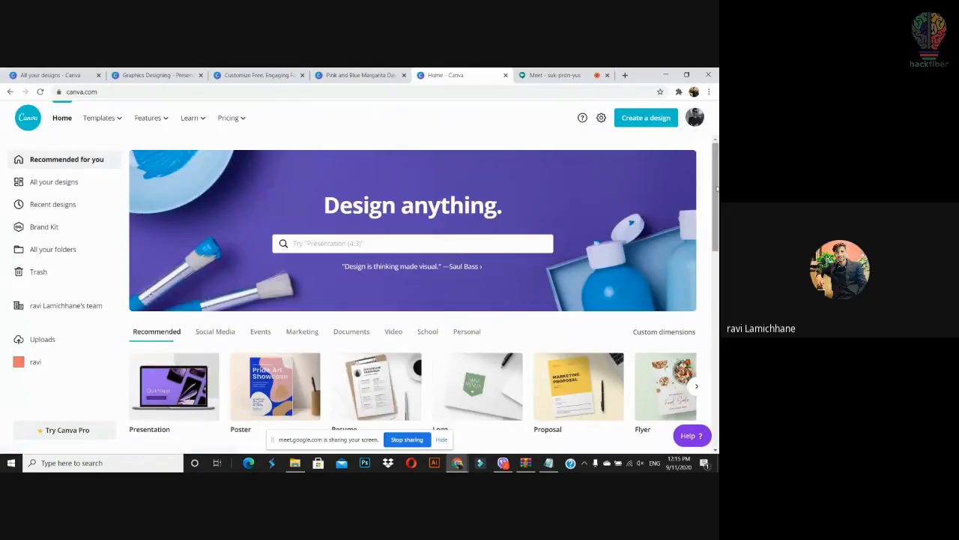
drag(715, 189, 713, 247)
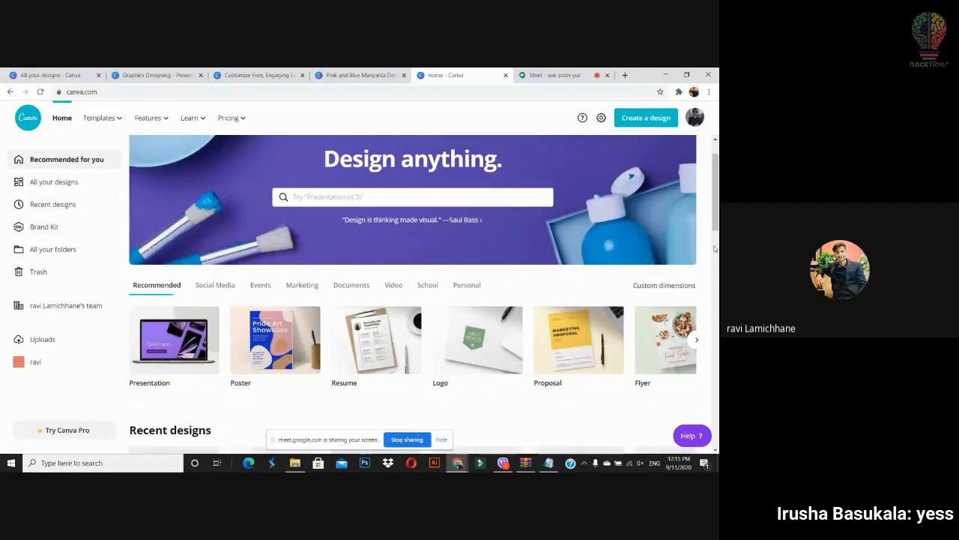
Step: Create a new blank presentation design and select its empty page
mouse_move(717, 221)
mouse_down()
mouse_move(717, 209)
mouse_move(718, 231)
mouse_up()
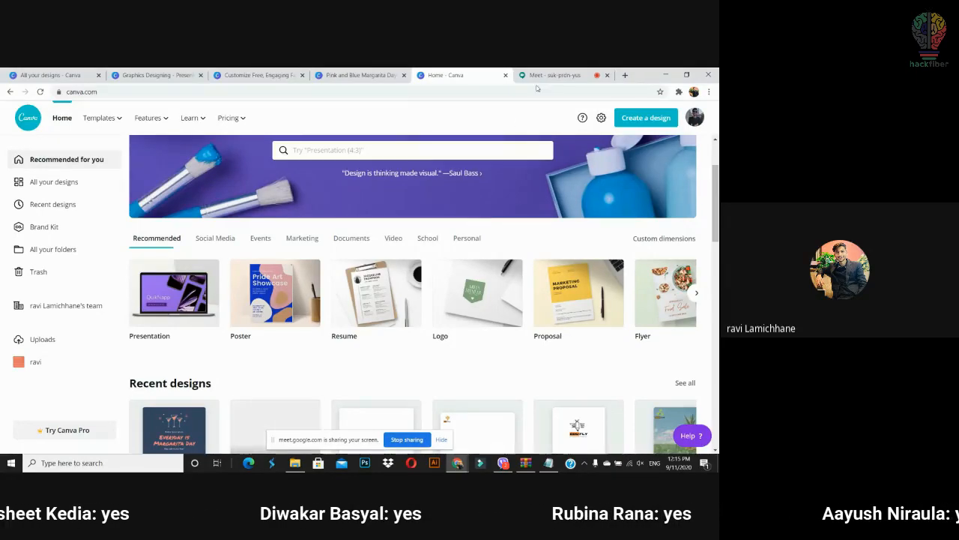
click(646, 117)
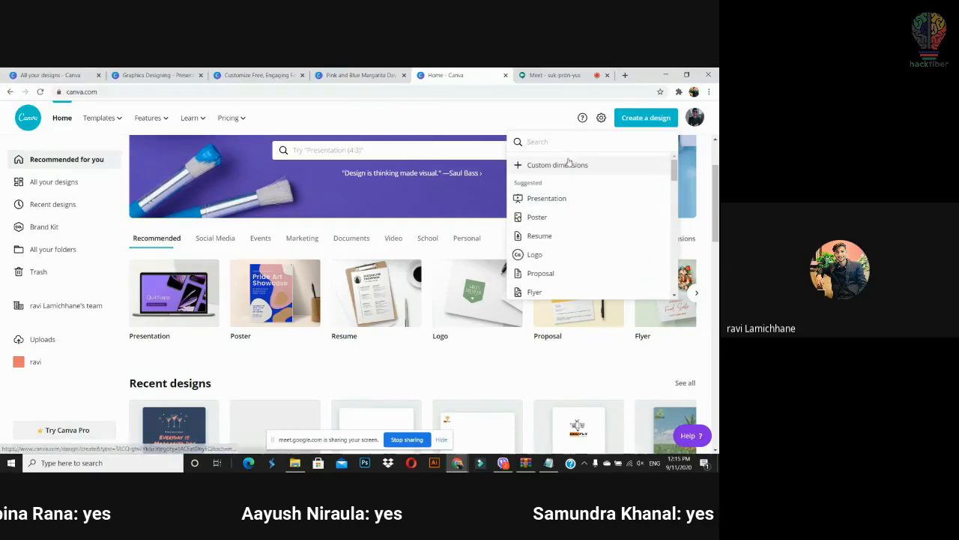
click(557, 201)
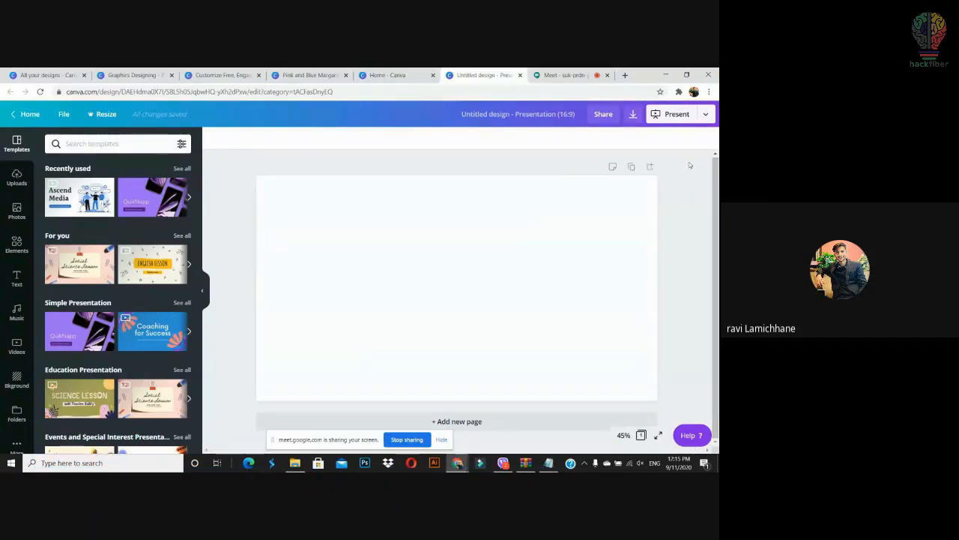
click(394, 75)
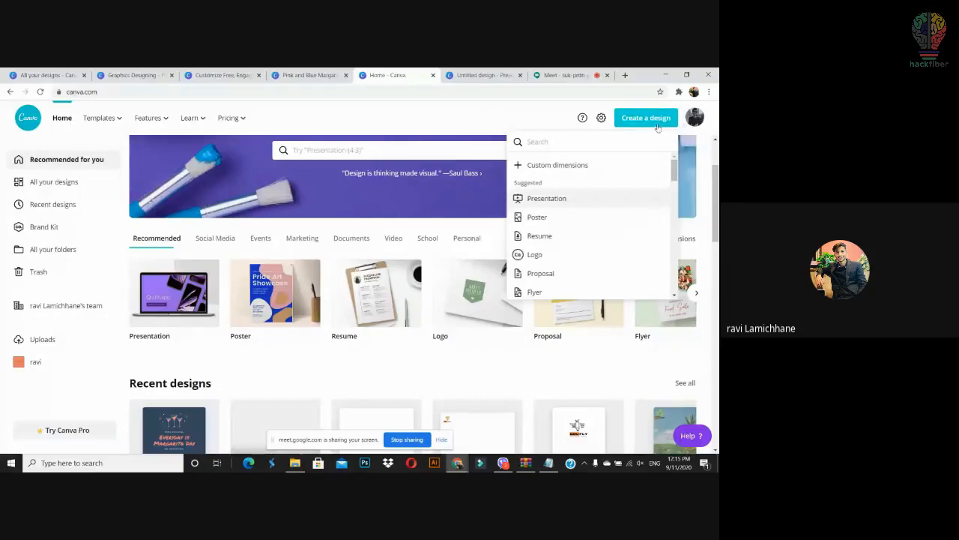
click(575, 164)
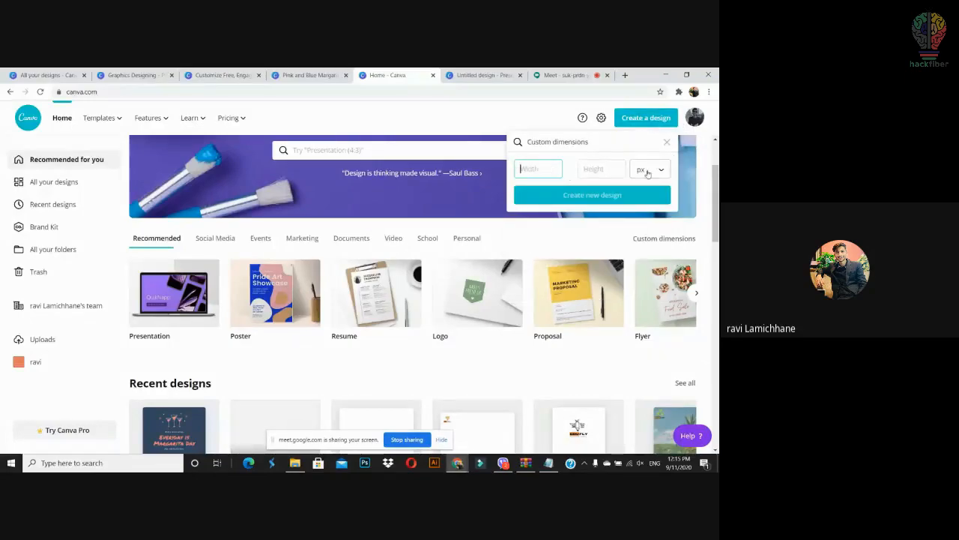
click(665, 145)
click(568, 76)
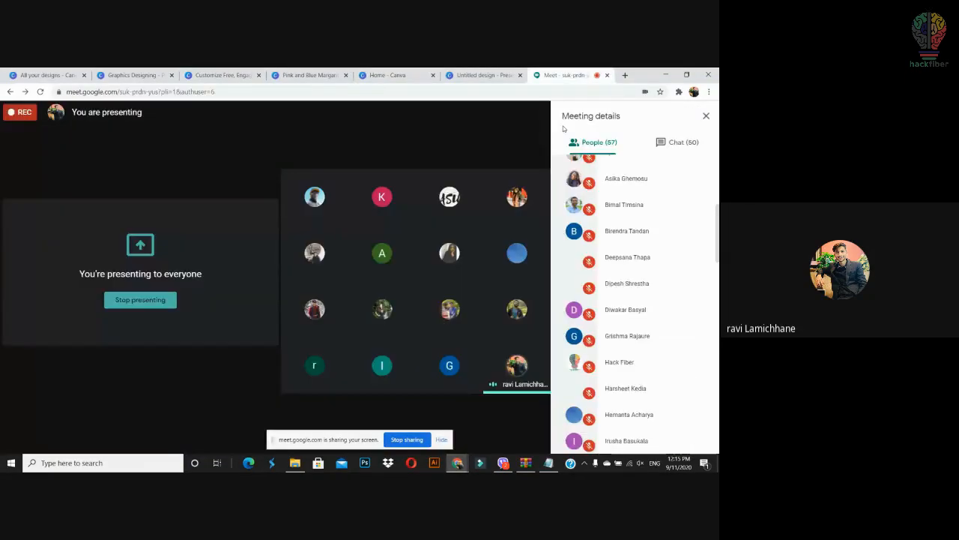
click(484, 76)
click(386, 311)
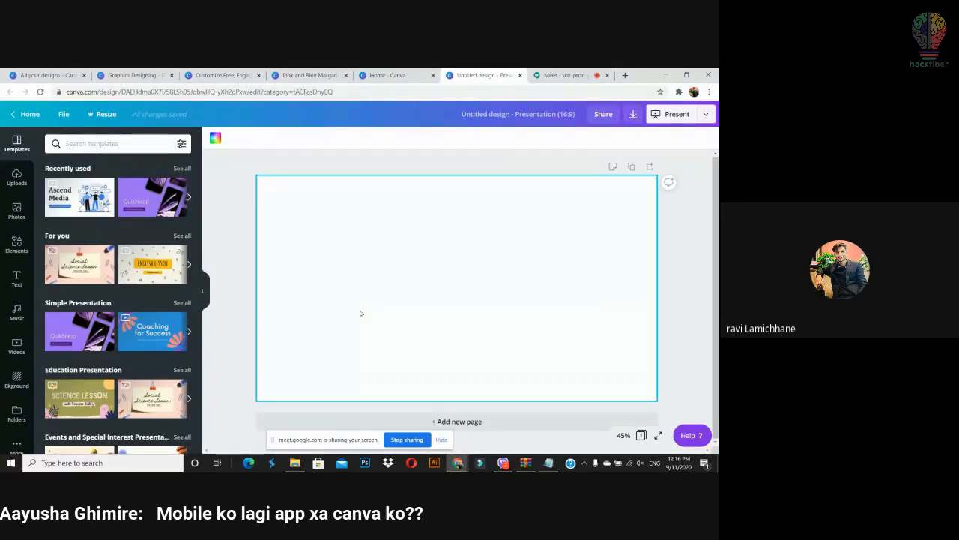
Step: Check the Uploads panel, then open a new browser tab
click(12, 180)
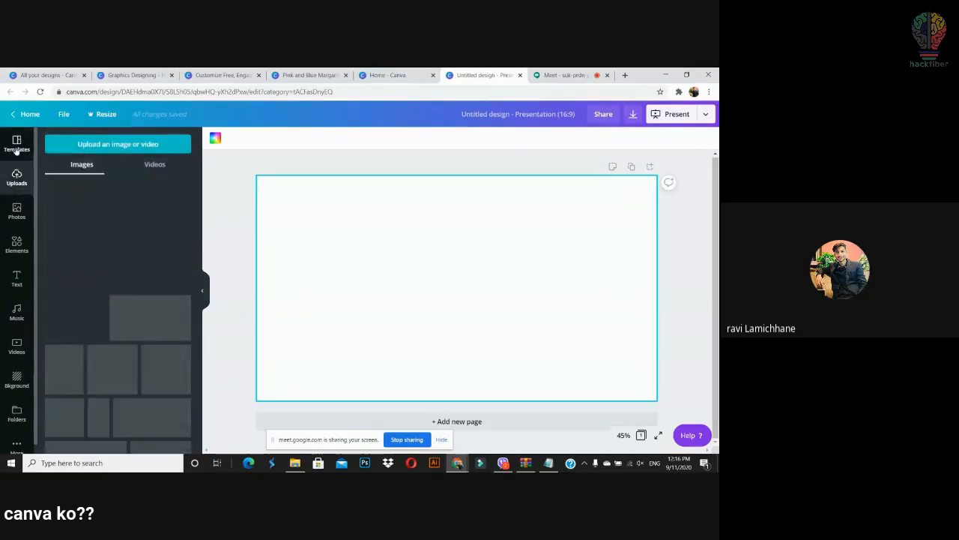
click(12, 142)
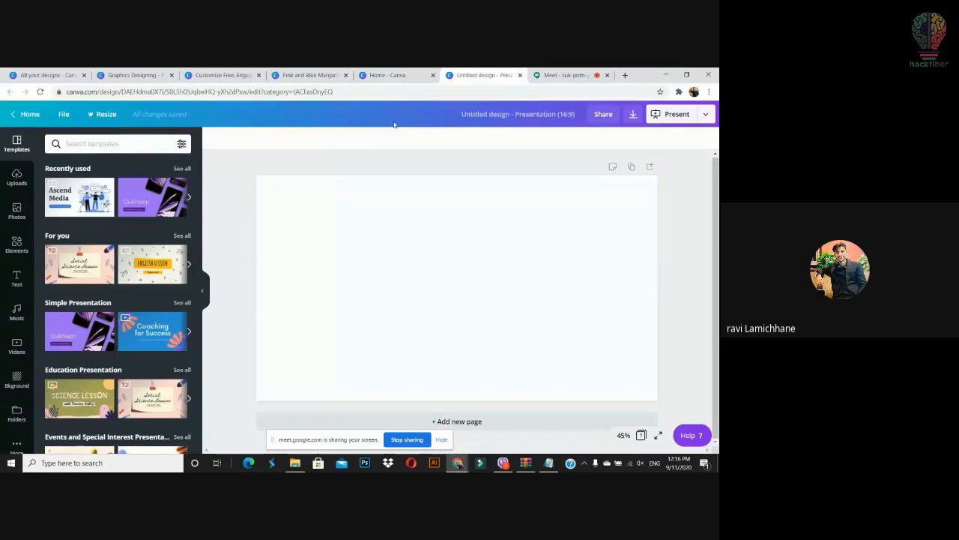
click(625, 75)
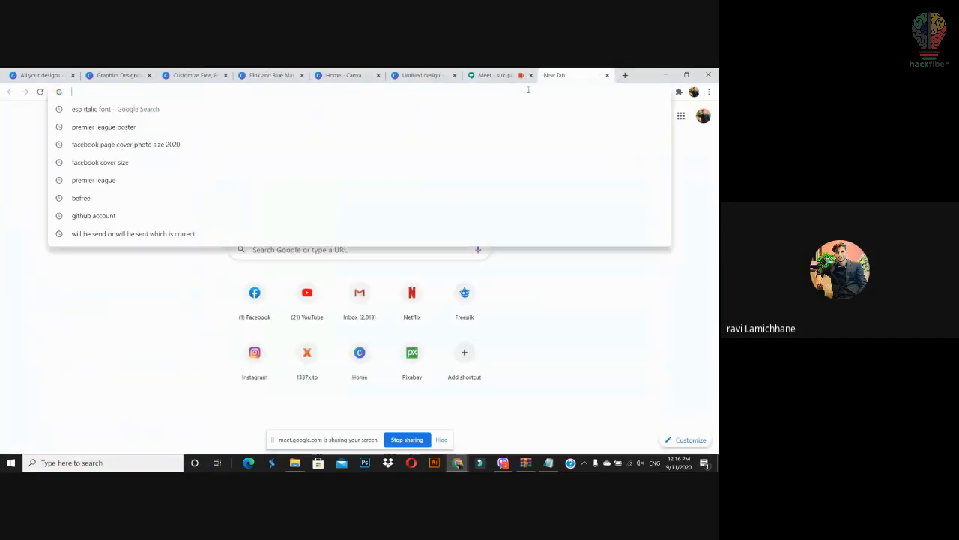
Step: Search pixabay.com for painting backgrounds and open the watercolour texture image
text(pixabay.com)
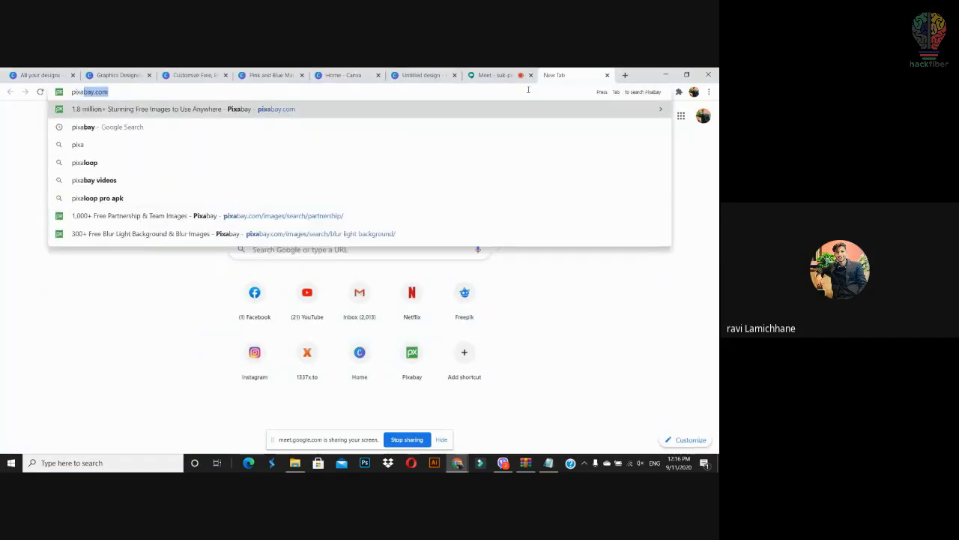
key(Return)
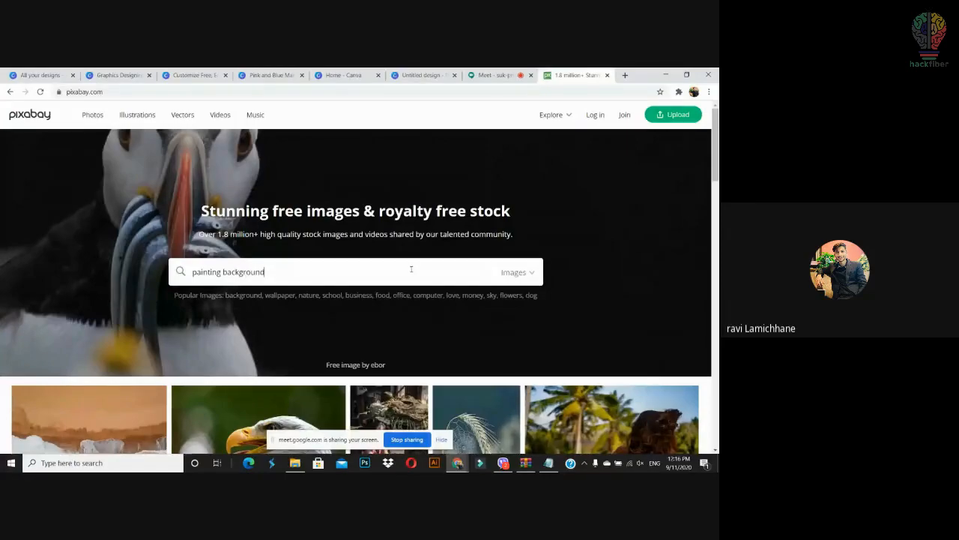
key(Return)
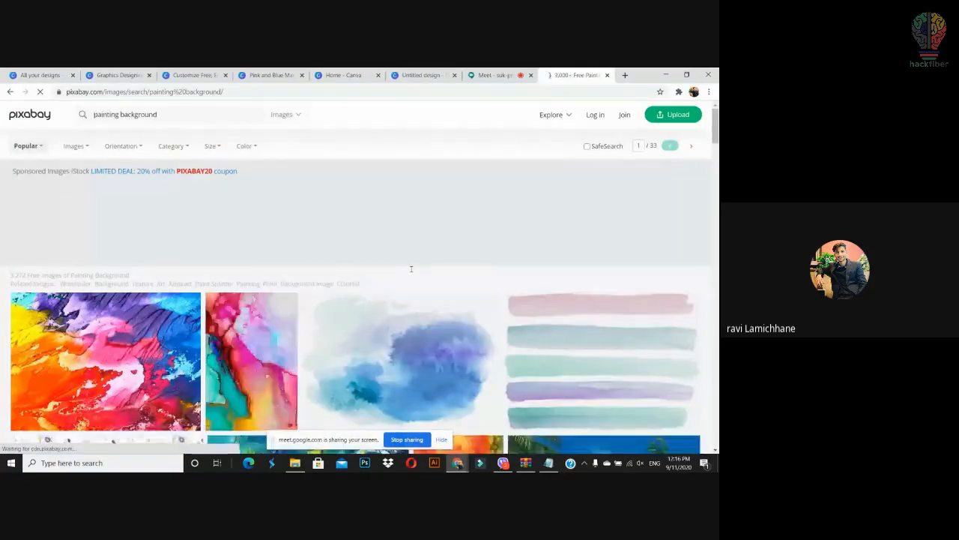
scroll(411, 268, down, 4)
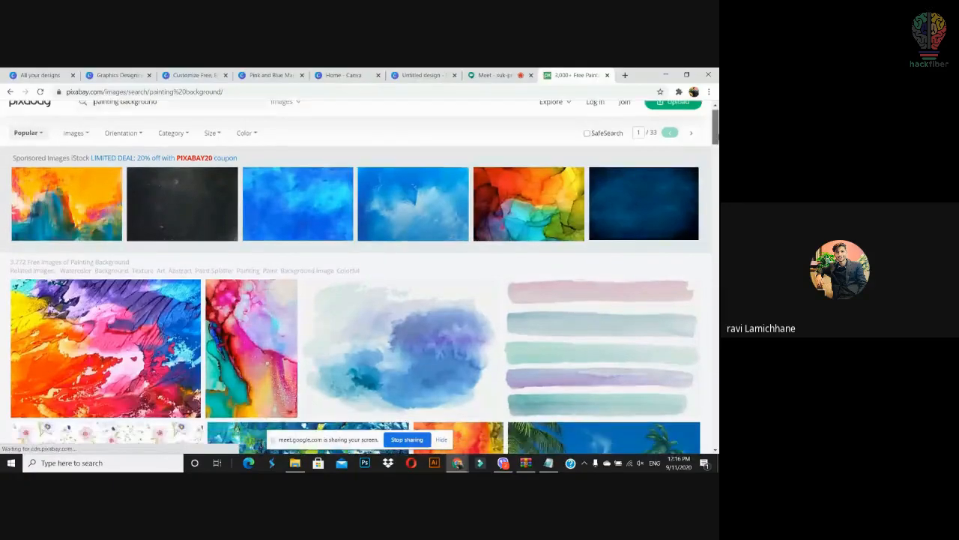
scroll(454, 448, down, 10)
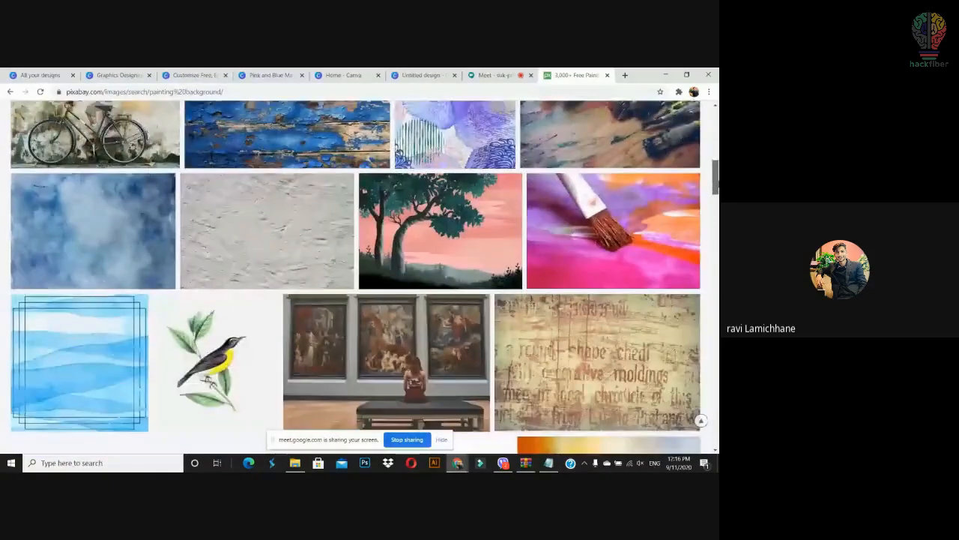
scroll(455, 448, down, 3)
scroll(352, 337, up, 3)
scroll(253, 231, down, 1)
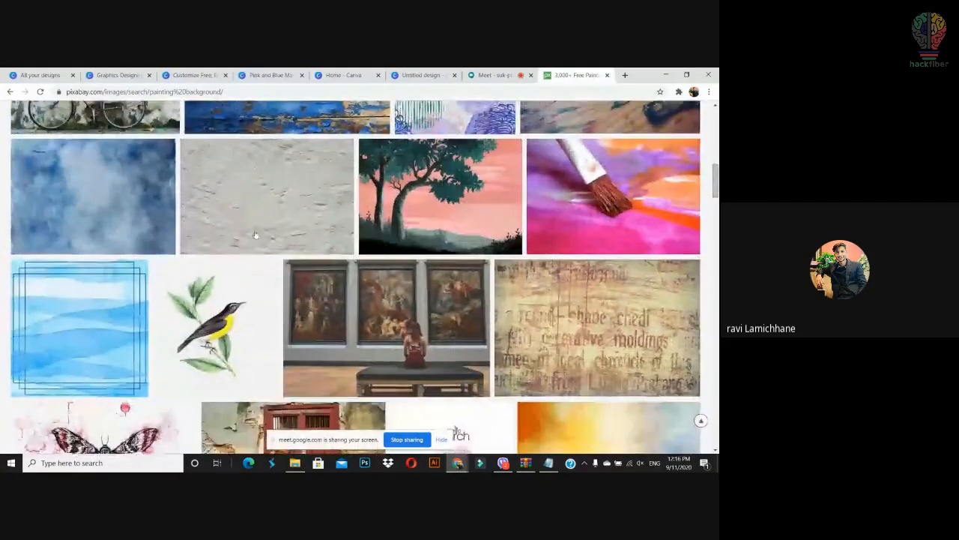
click(135, 194)
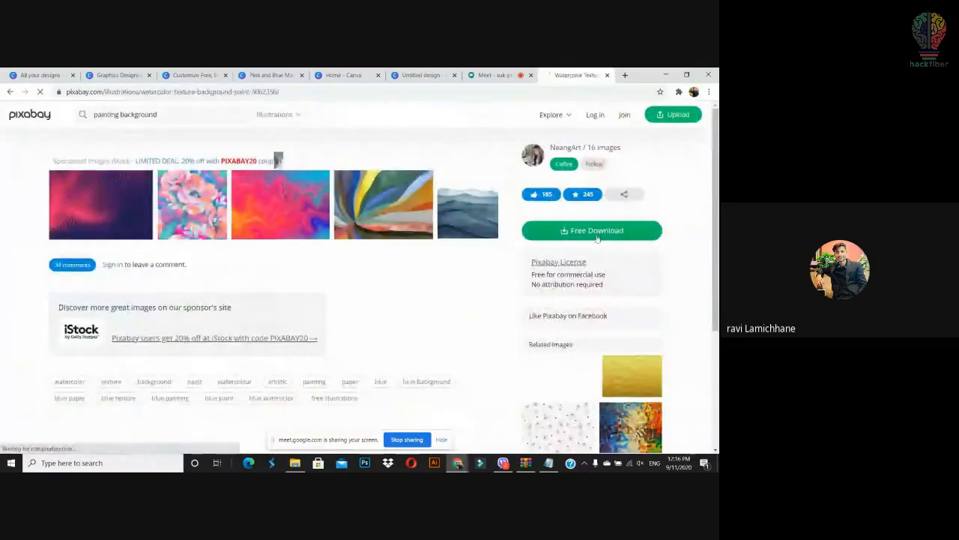
Step: Download the watercolour texture at 1920×1345 and drag the file toward the design
click(597, 232)
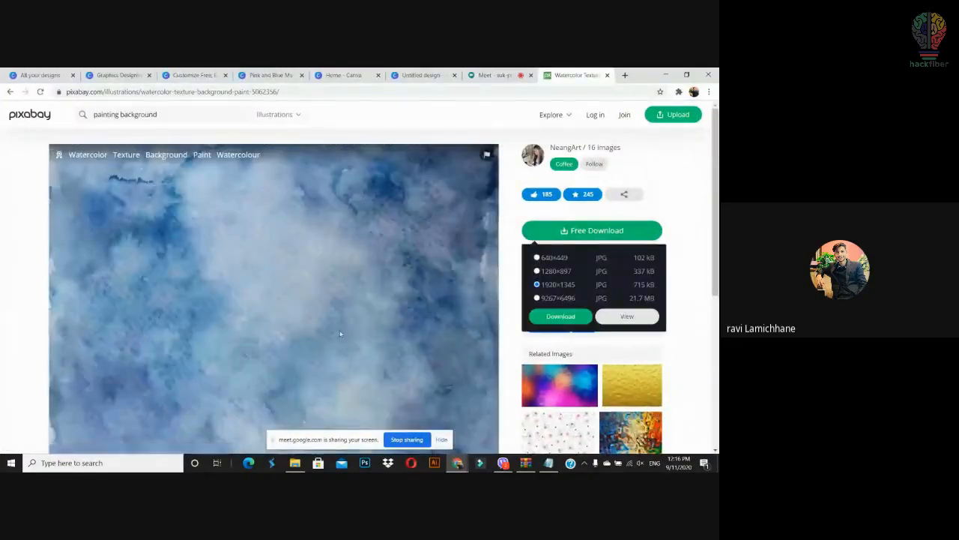
click(543, 317)
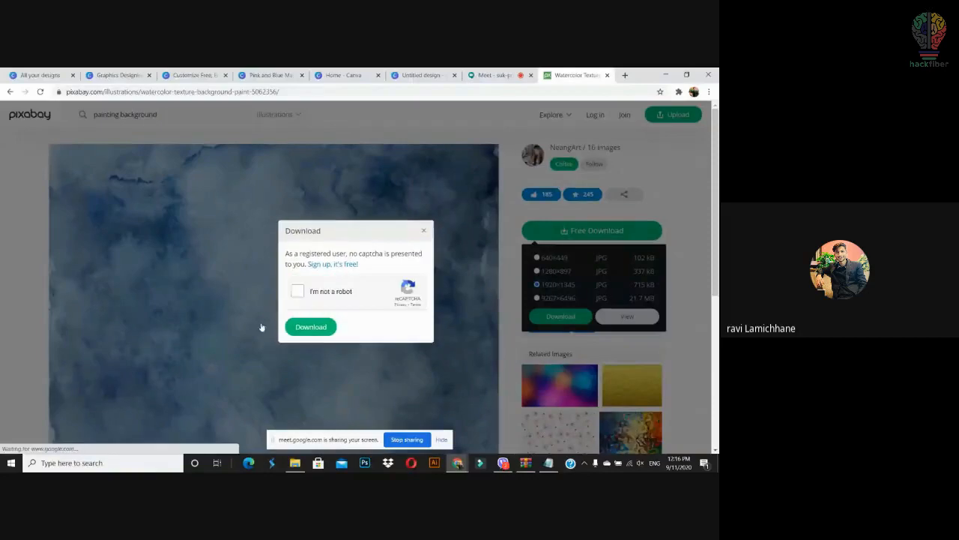
click(292, 294)
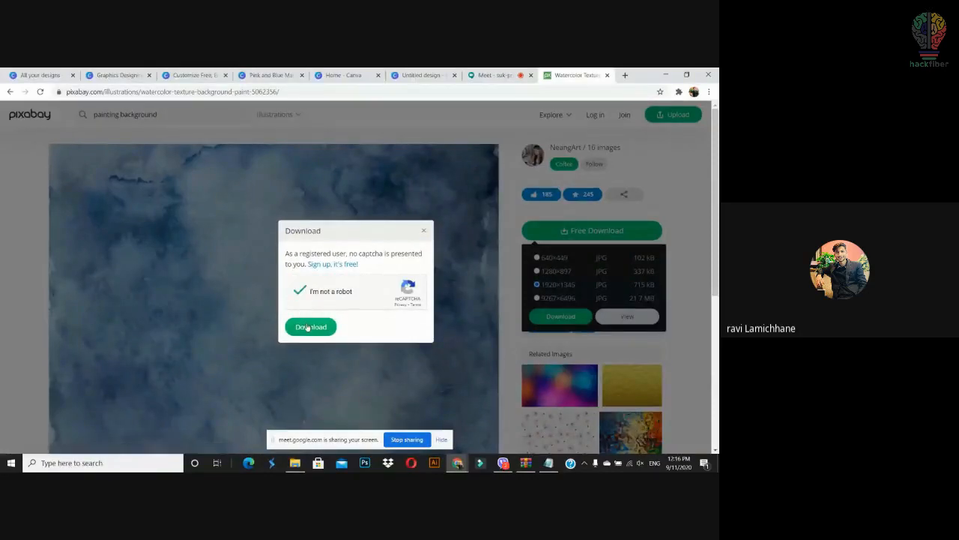
click(307, 327)
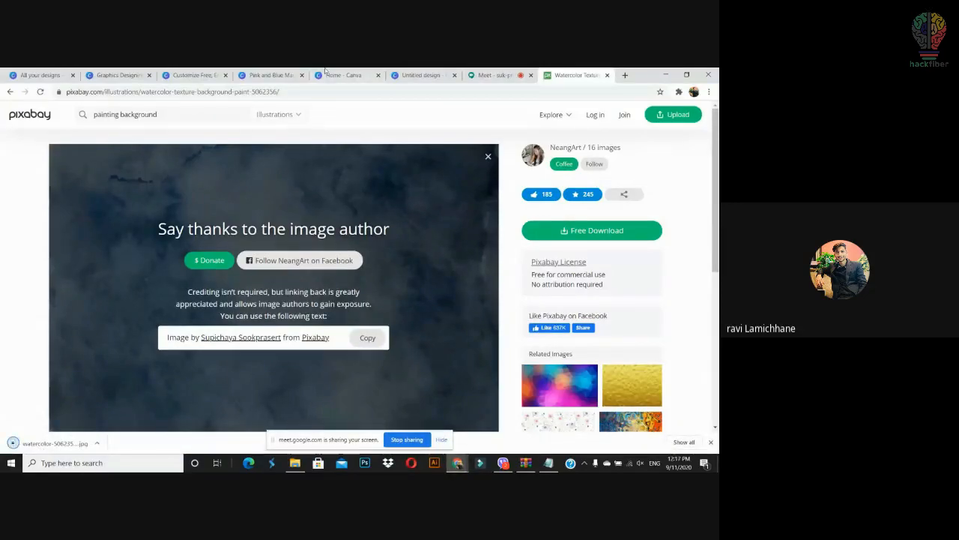
drag(62, 447, 109, 231)
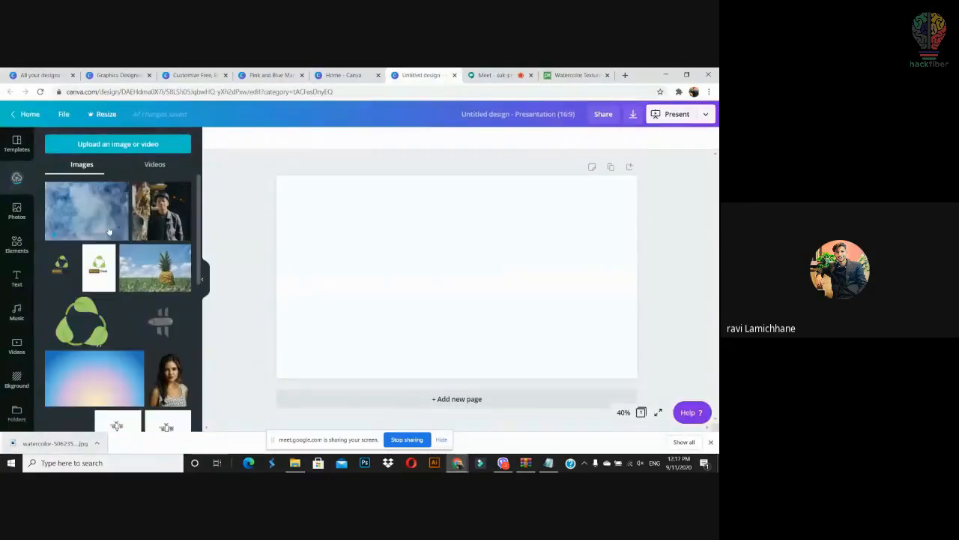
Step: Try uploading an image from the computer, then return to the Uploads image list
click(27, 151)
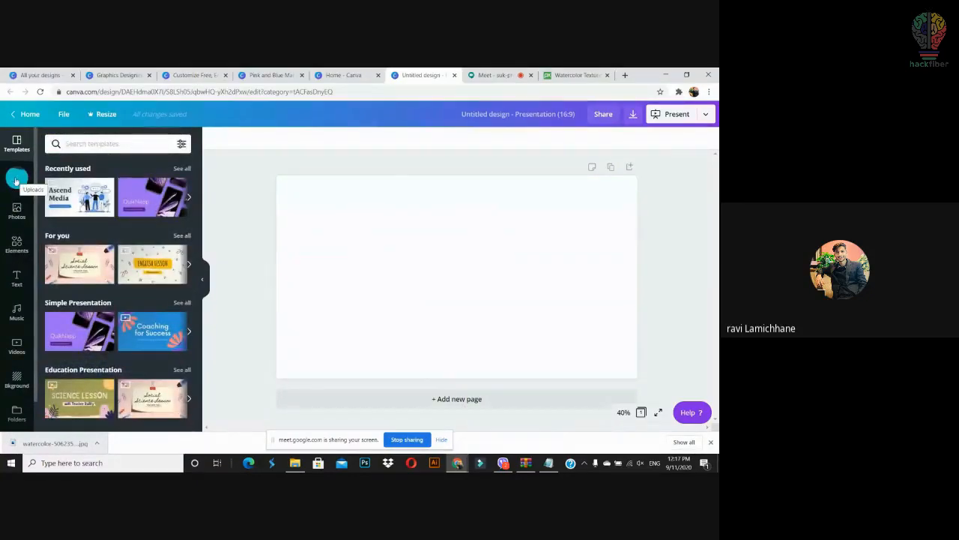
click(16, 181)
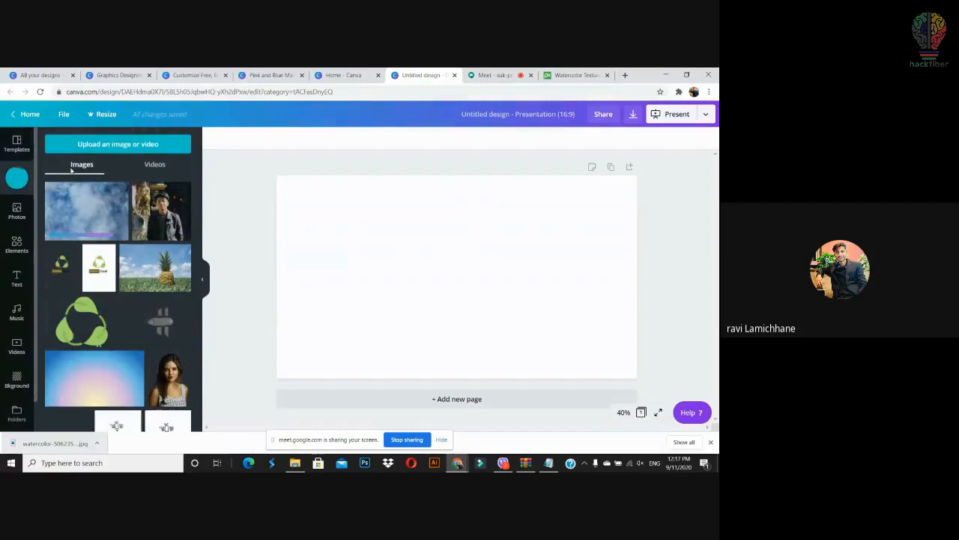
click(123, 147)
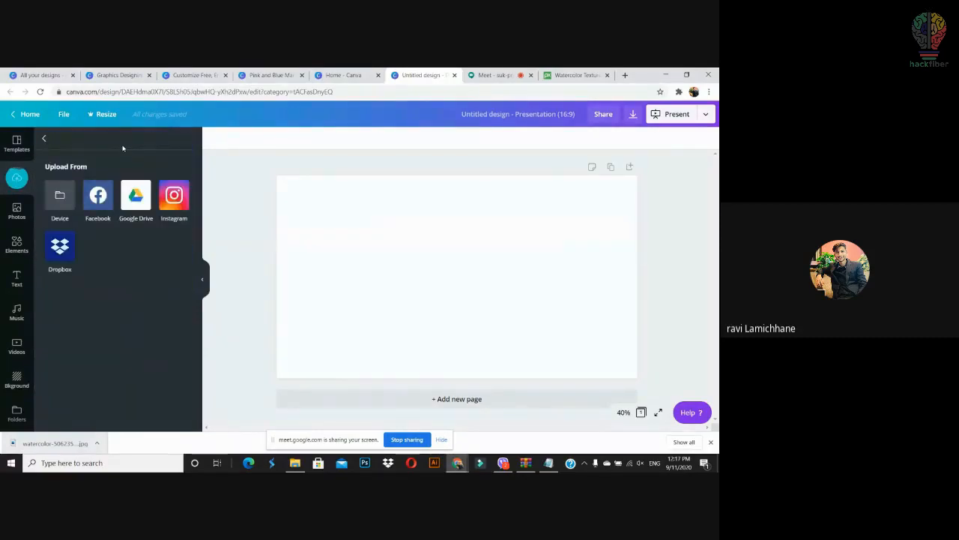
click(60, 197)
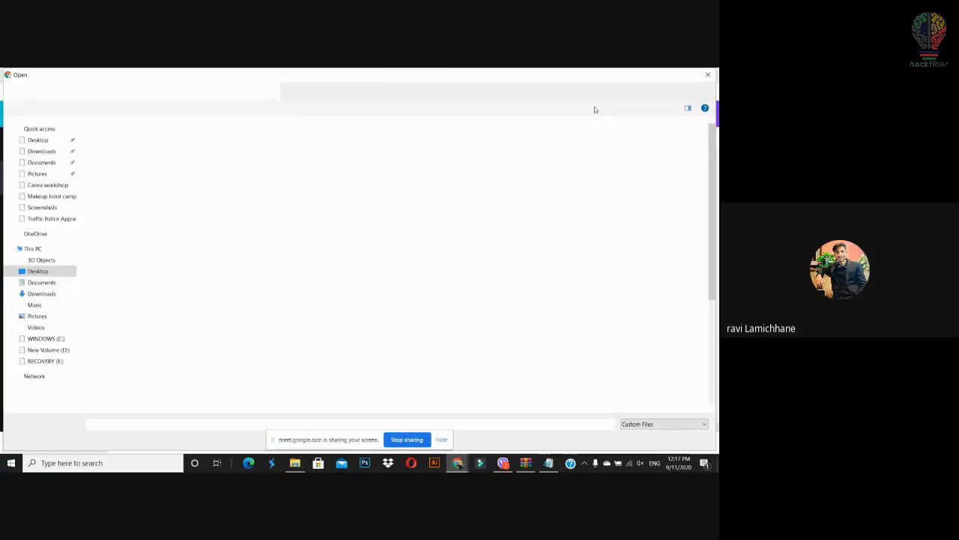
click(707, 75)
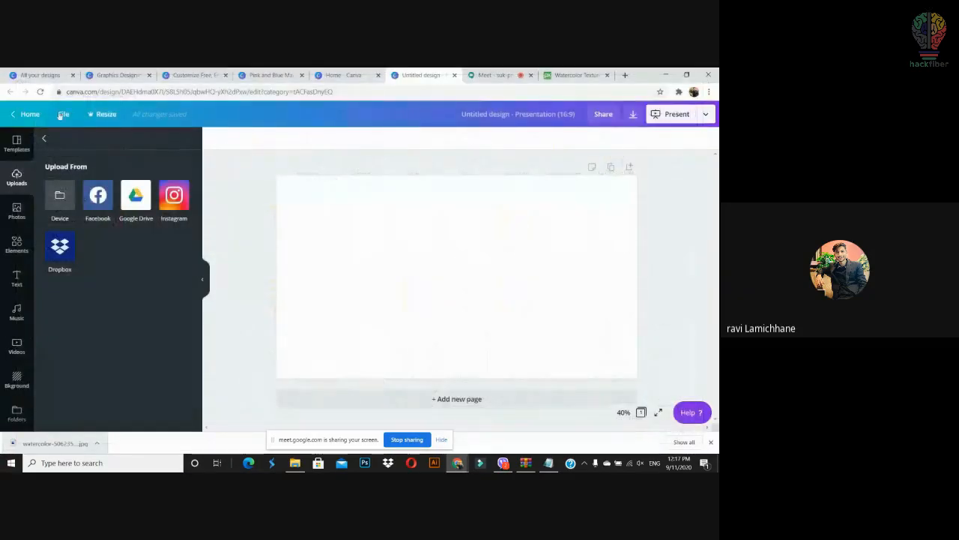
click(60, 197)
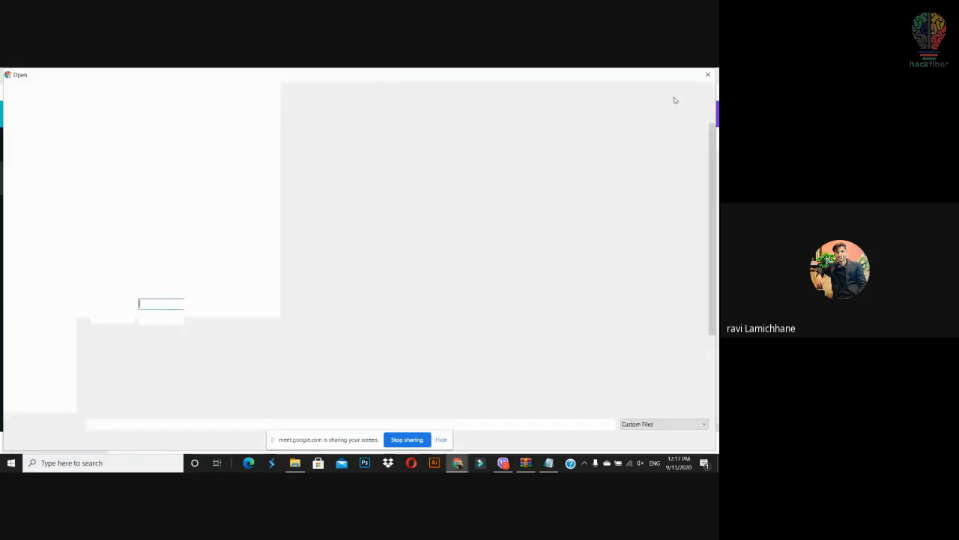
click(707, 75)
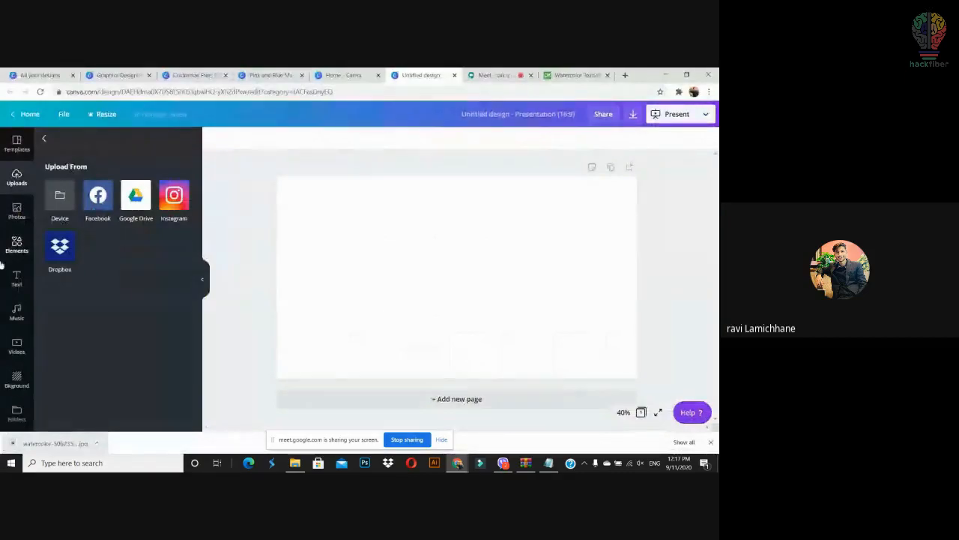
click(7, 216)
click(17, 180)
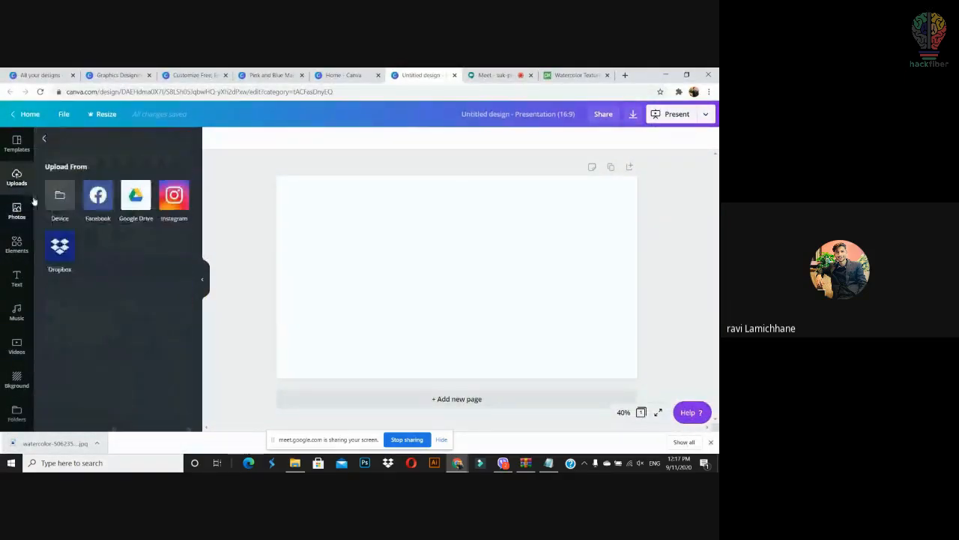
click(44, 139)
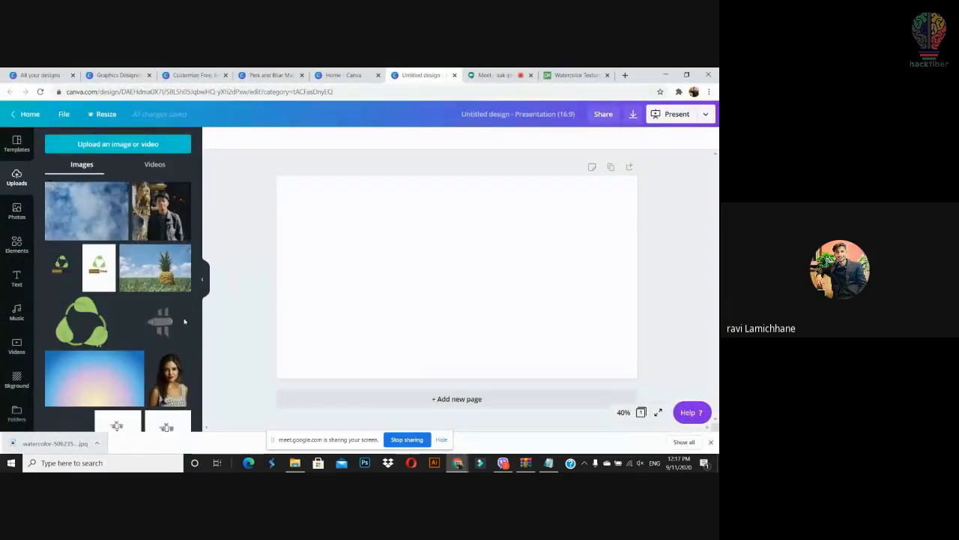
Step: Replace the blue watercolour background with the orange-and-blue watercolour filling the slide
drag(86, 211, 280, 245)
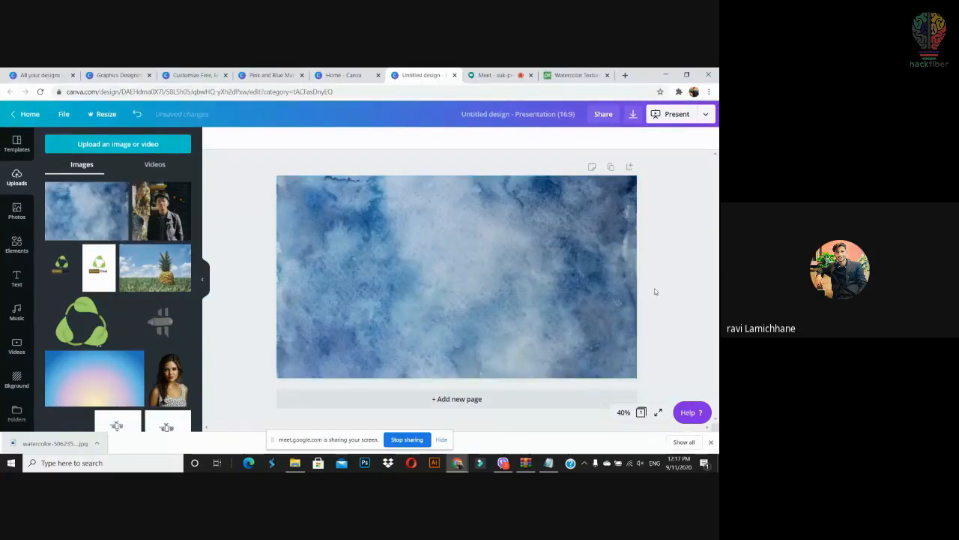
click(608, 295)
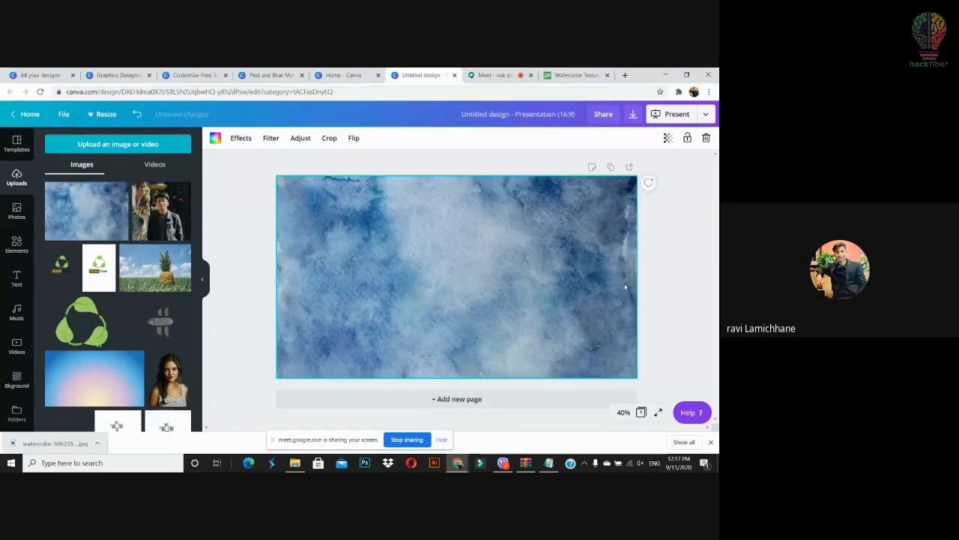
key(Delete)
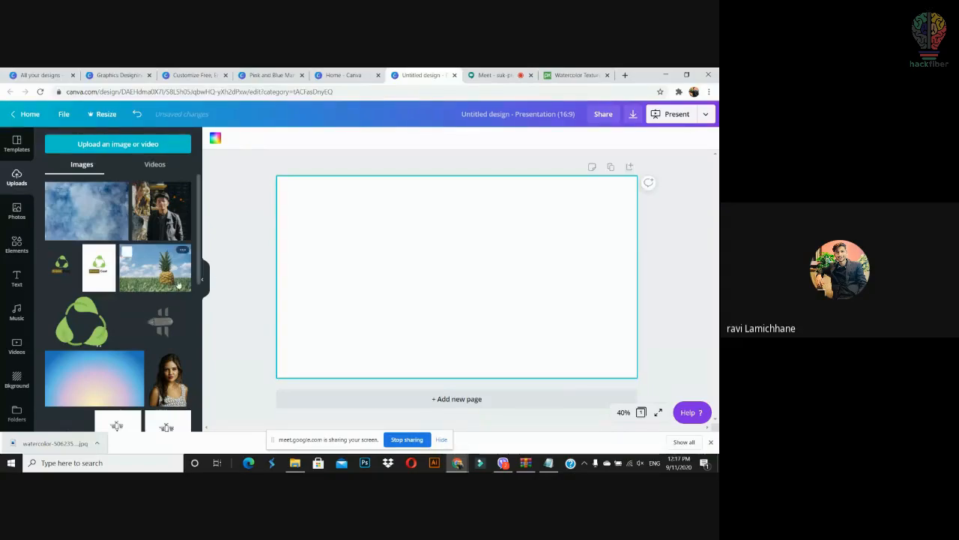
drag(198, 269, 199, 346)
drag(166, 318, 290, 303)
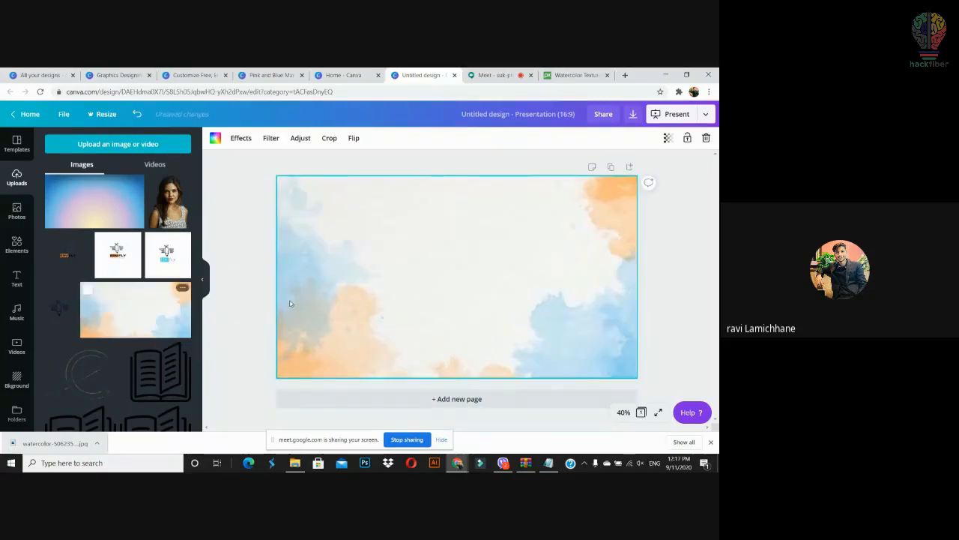
click(695, 263)
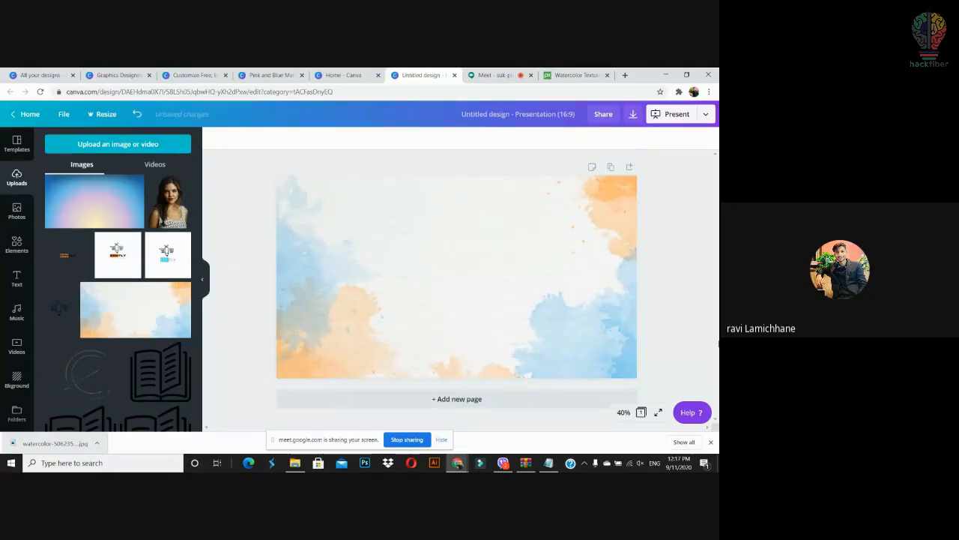
click(16, 144)
click(17, 279)
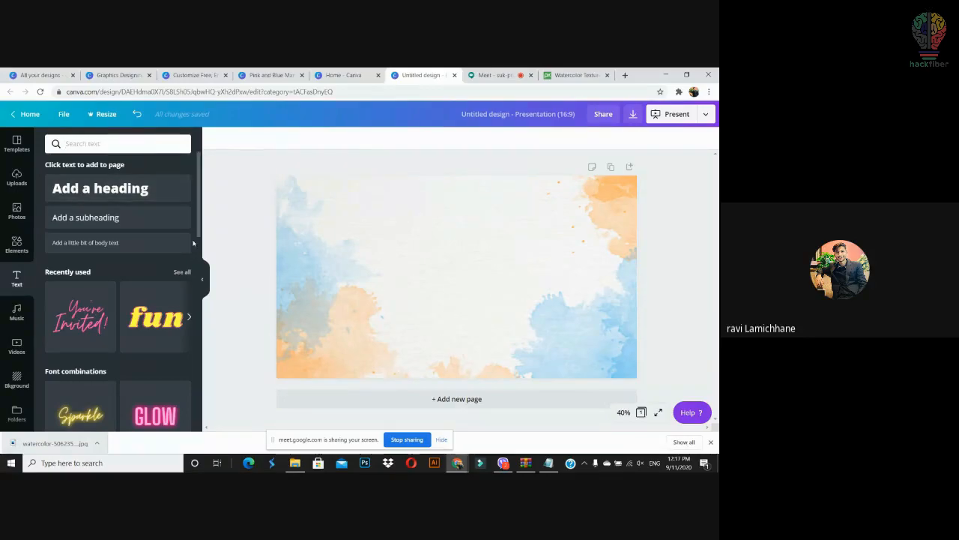
drag(199, 237, 203, 417)
mouse_move(199, 289)
mouse_down()
mouse_move(203, 302)
mouse_move(205, 293)
mouse_up()
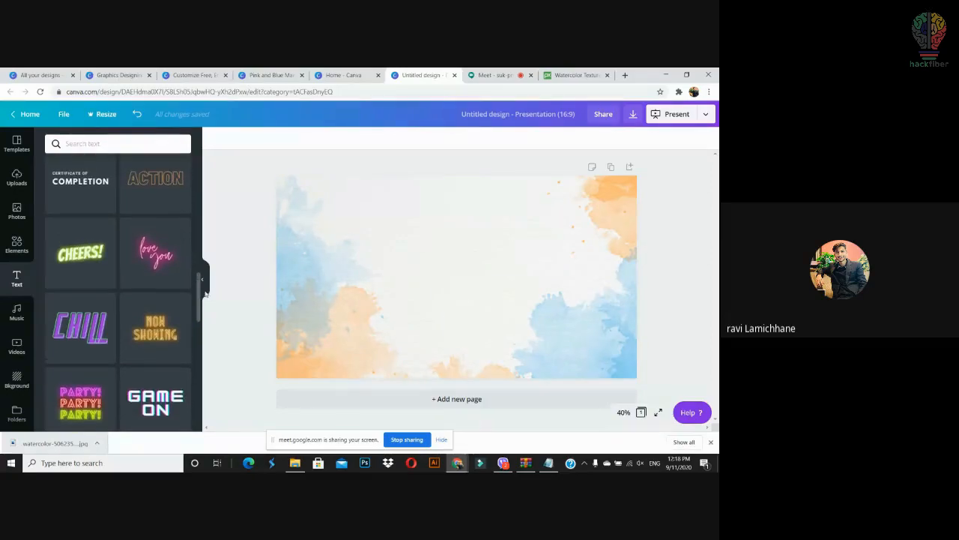
drag(155, 262, 428, 251)
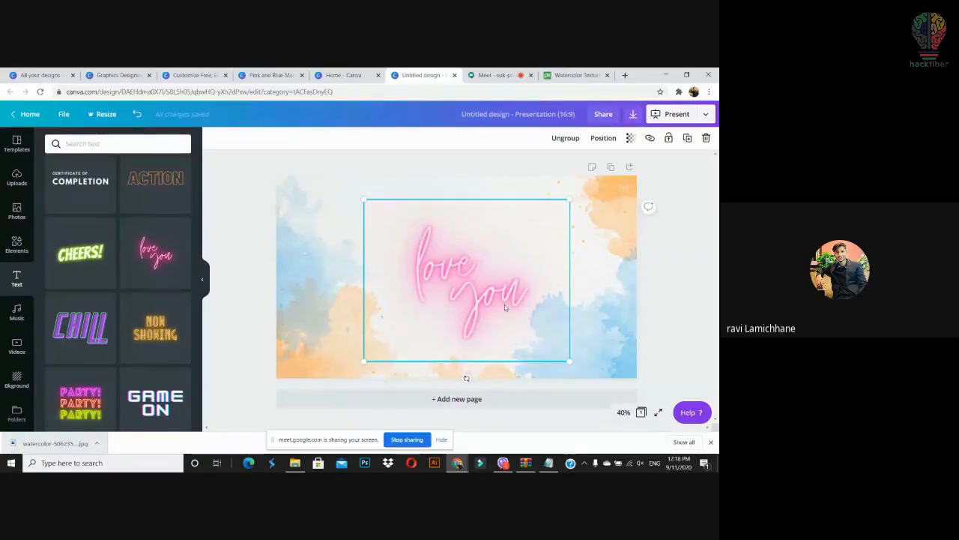
key(Delete)
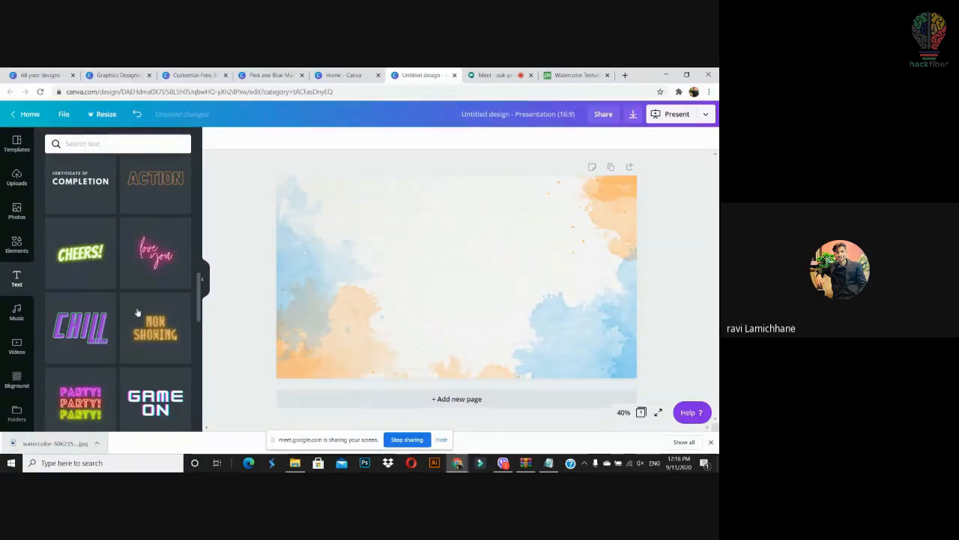
scroll(123, 319, down, 5)
scroll(157, 360, up, 5)
drag(166, 393, 417, 247)
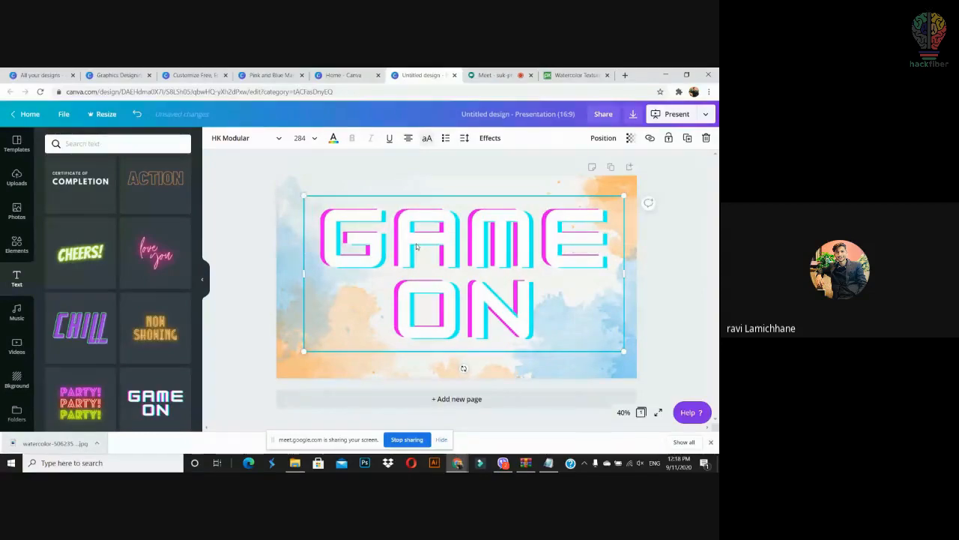
key(Delete)
scroll(163, 229, down, 3)
scroll(163, 229, up, 5)
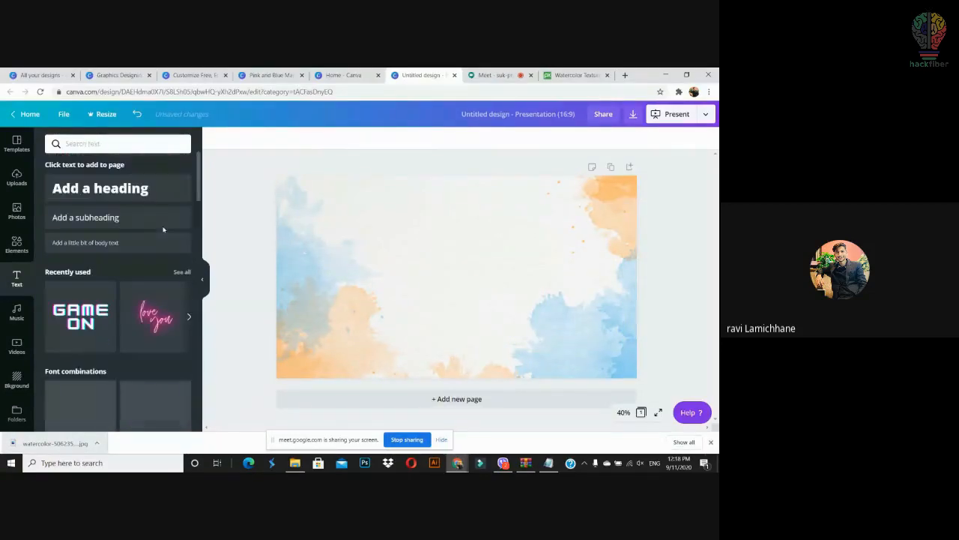
Step: Add a heading in Montserrat Extra-Bold reading 'Graphics Designing'
click(145, 192)
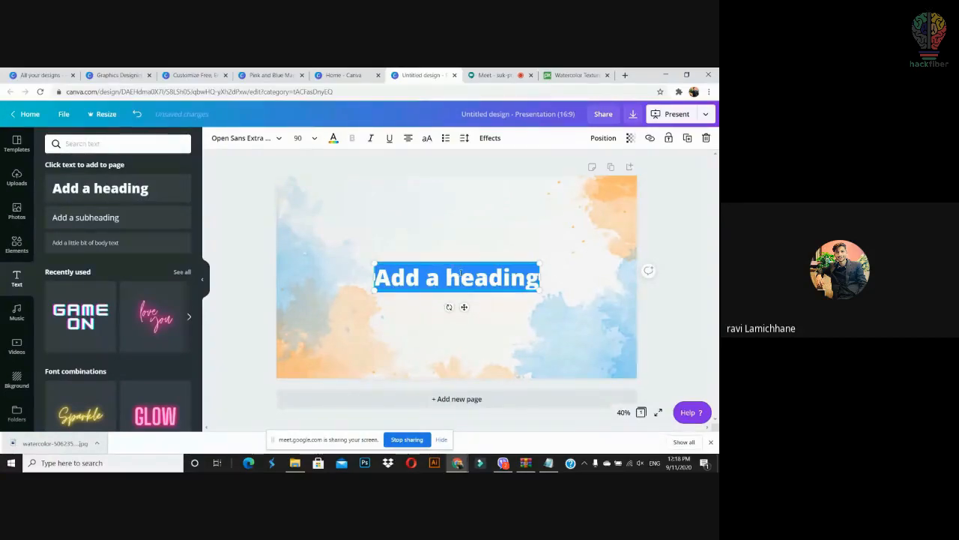
click(258, 142)
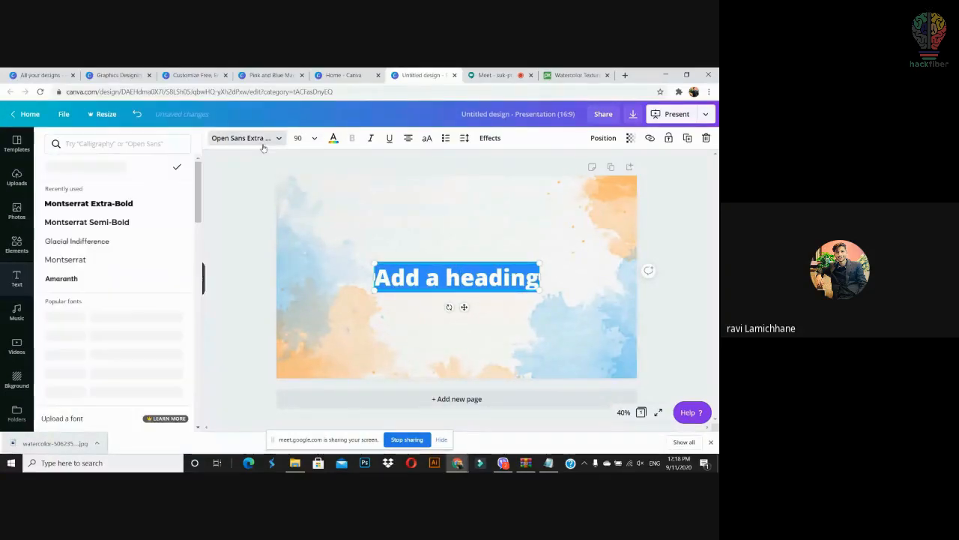
click(125, 204)
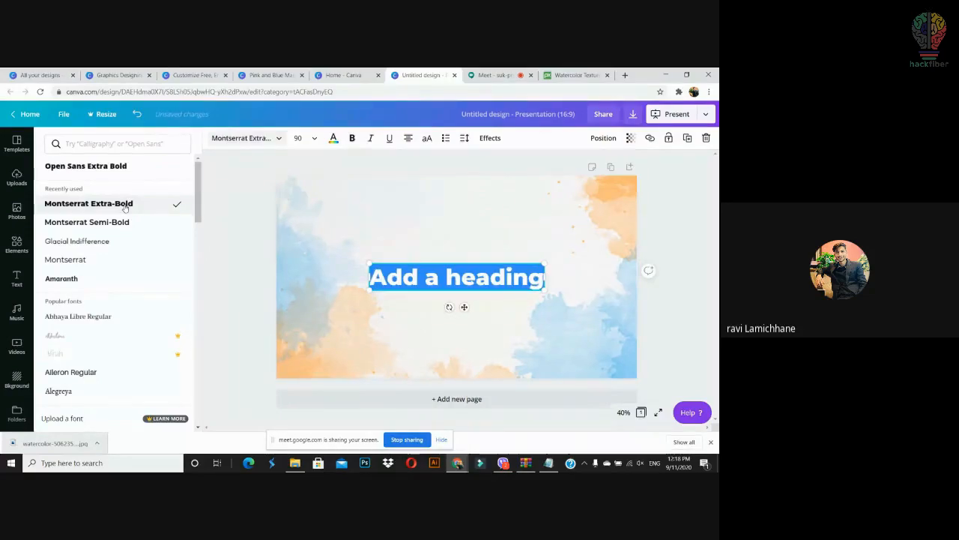
click(519, 279)
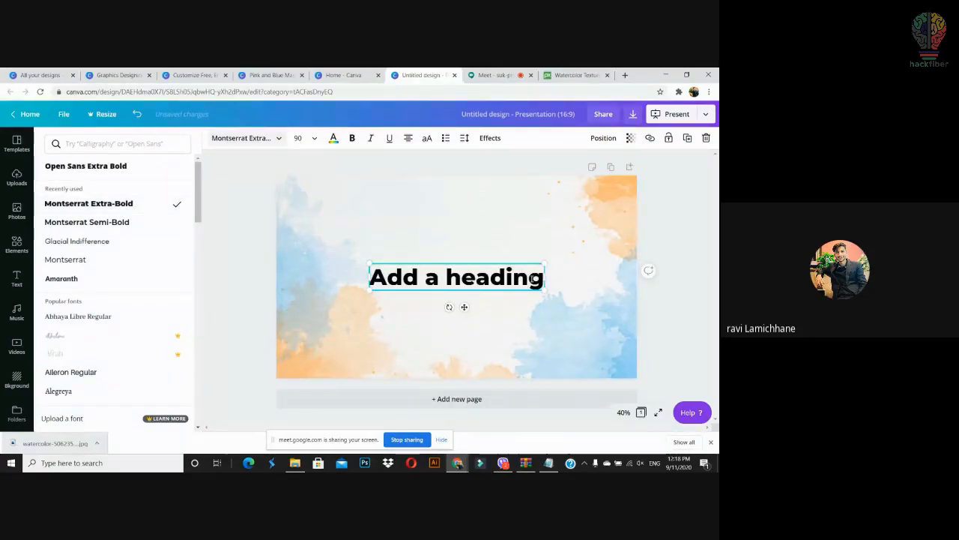
key(ctrl+a)
text(Ca)
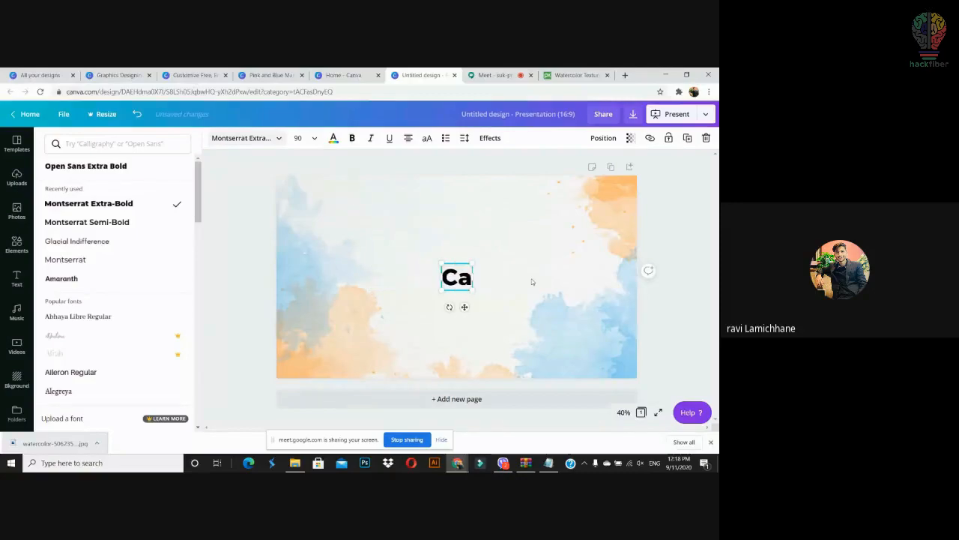
text(nva)
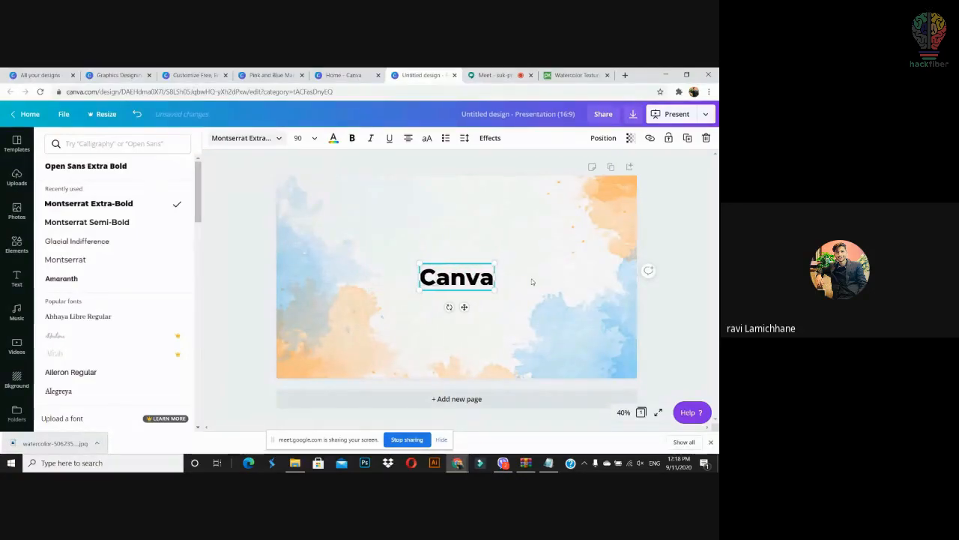
key(BackSpace)
key(BackSpace)
key(BackSpace)
key(BackSpace)
key(BackSpace)
text(Gra)
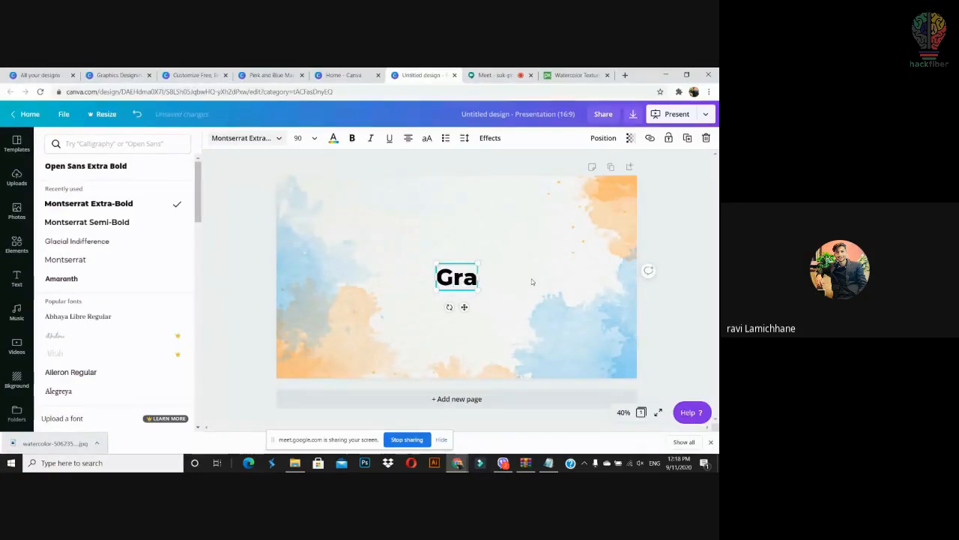
text(phics)
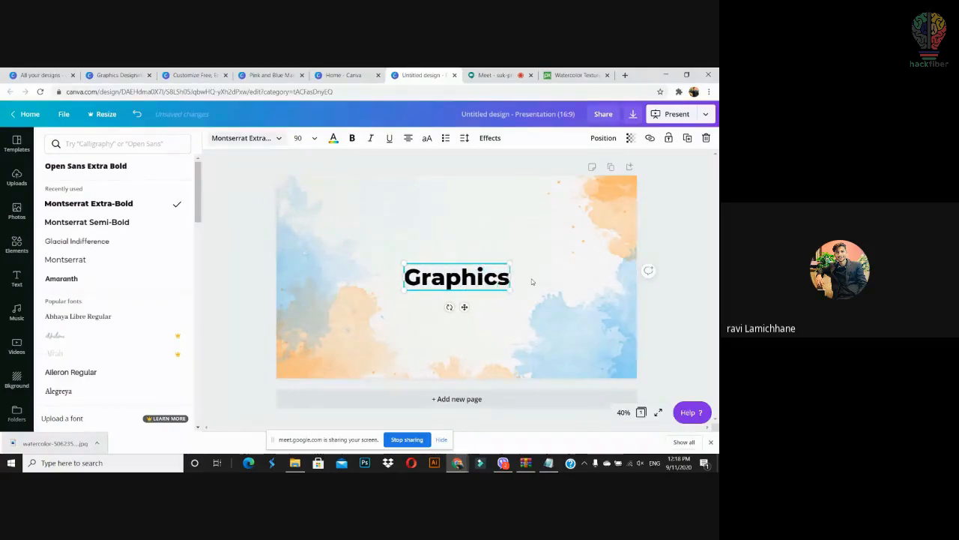
text( Designing)
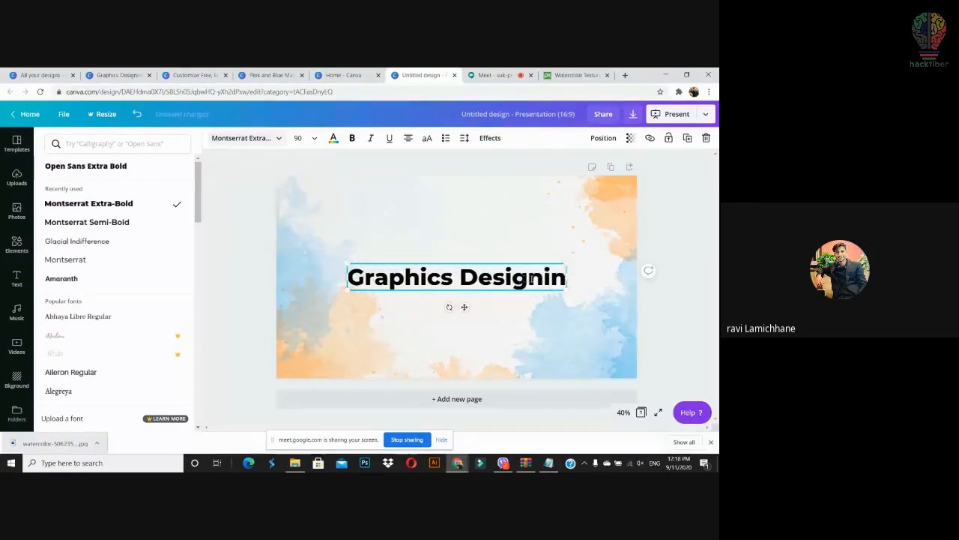
Step: Move the heading to the top of the slide and enlarge it to size 109
click(682, 312)
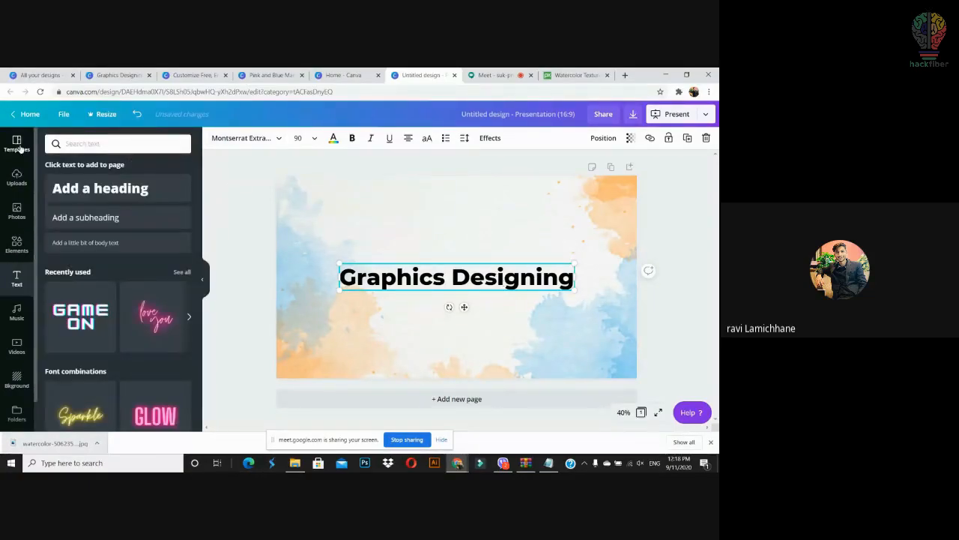
drag(473, 285, 463, 217)
drag(567, 223, 617, 274)
drag(564, 213, 542, 206)
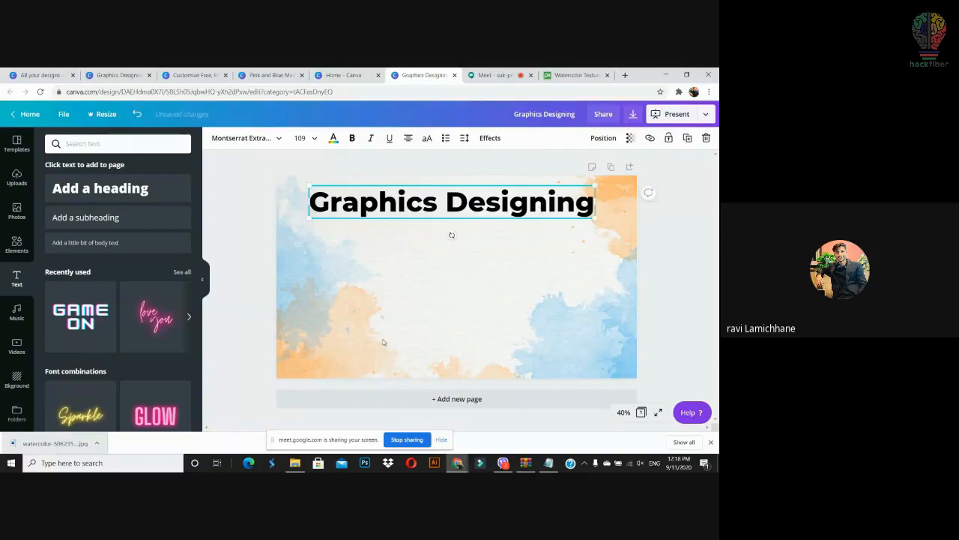
Step: Compare the colour options for the heading and the watercolour background image
click(248, 253)
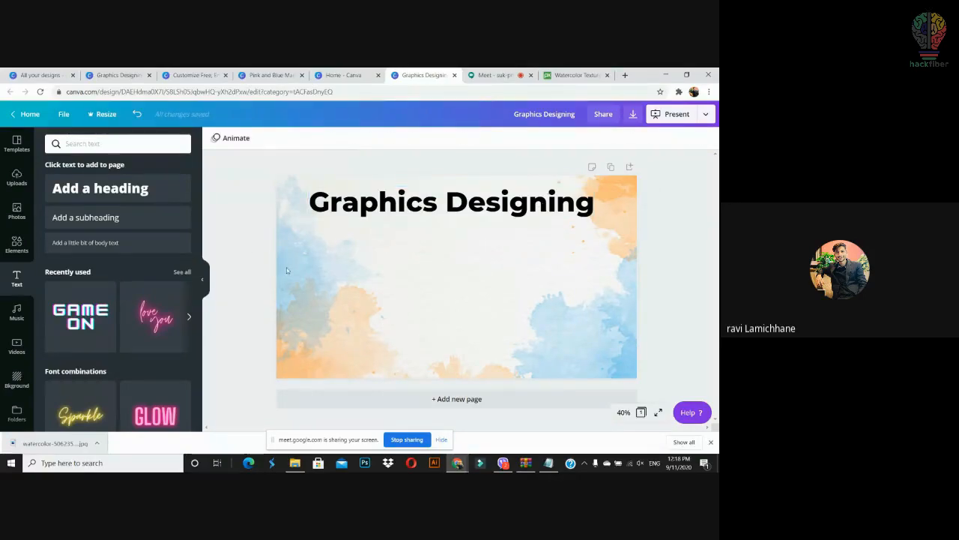
click(278, 268)
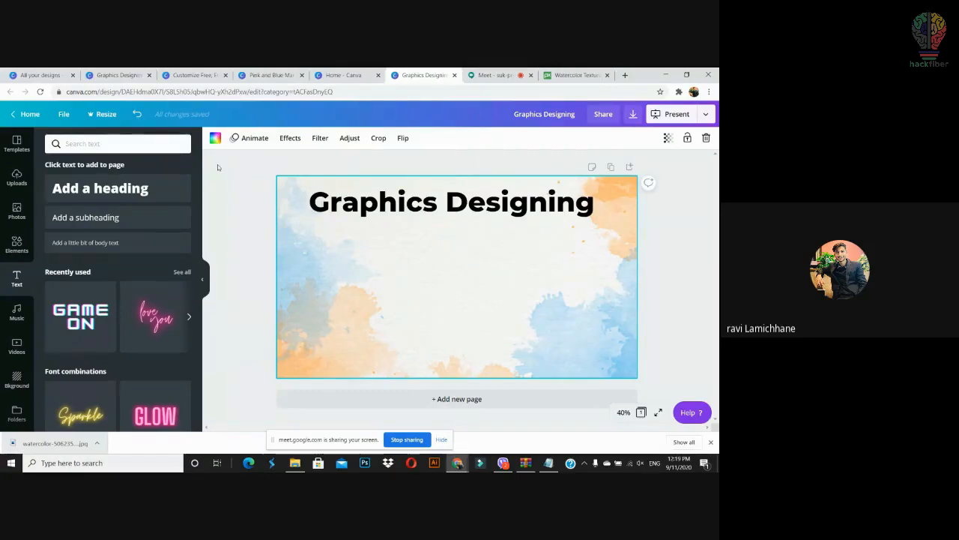
click(322, 203)
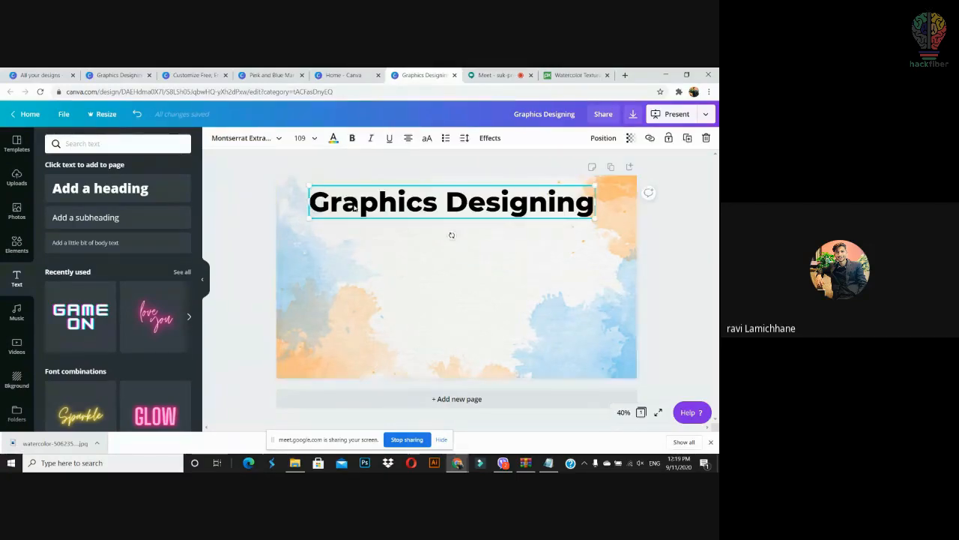
click(333, 138)
click(686, 256)
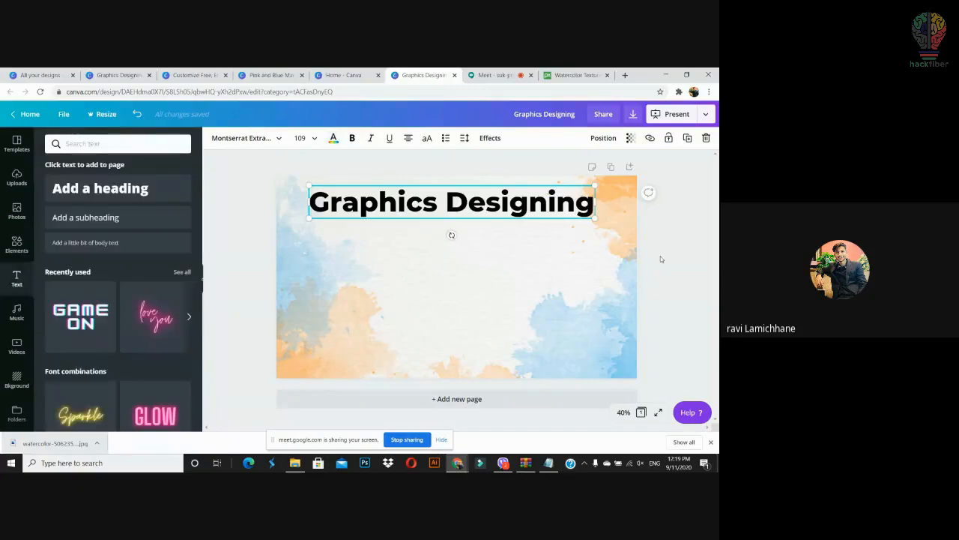
click(575, 285)
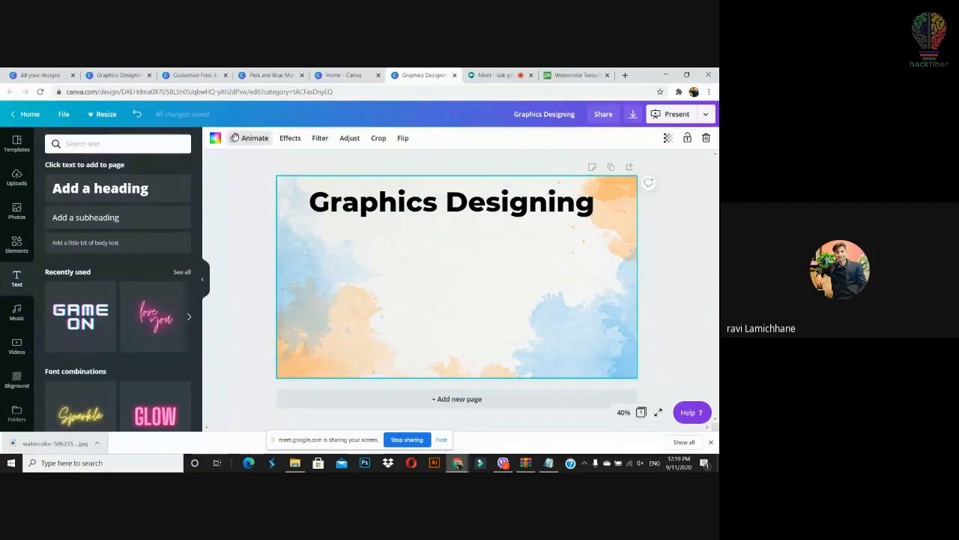
click(216, 138)
click(672, 274)
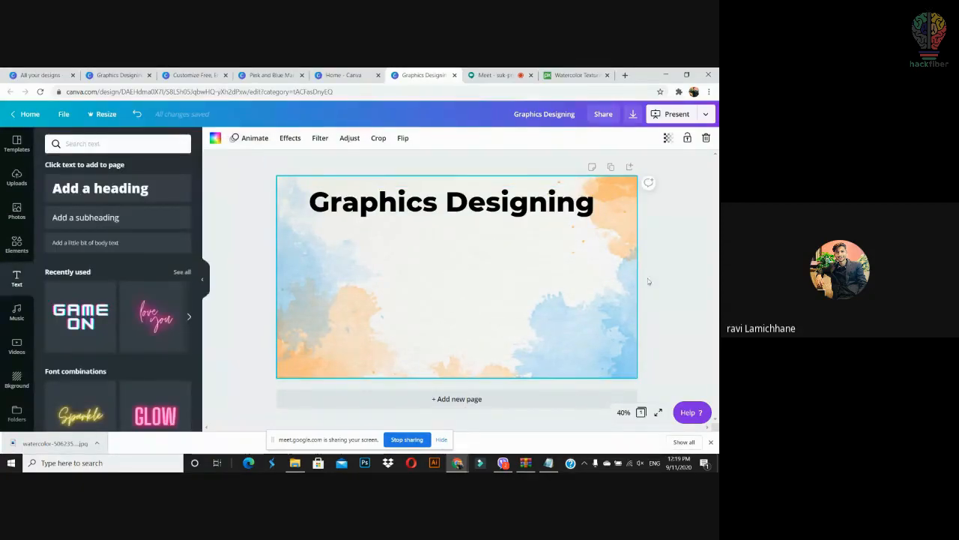
Step: Colour the heading with the orange photo colour, then a more saturated orange
click(439, 207)
click(333, 137)
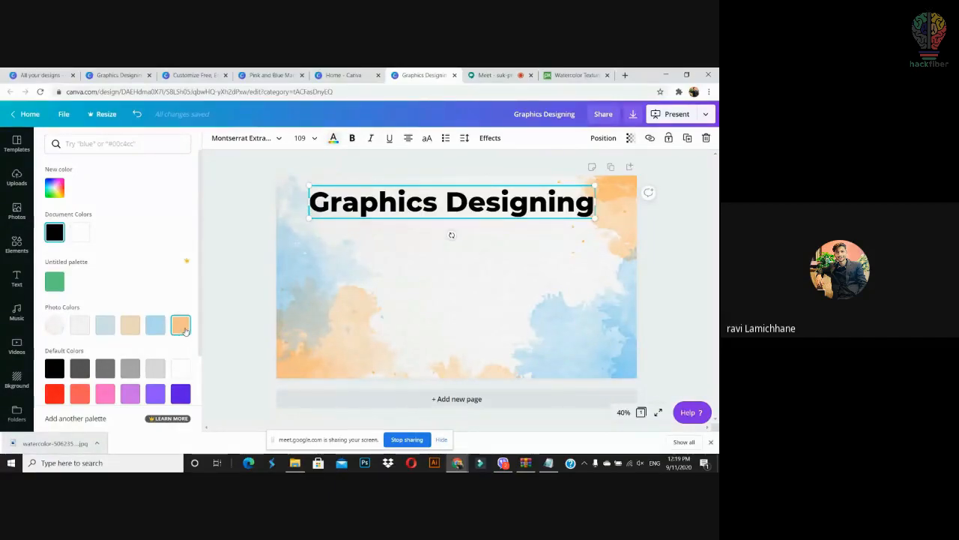
click(183, 328)
click(464, 298)
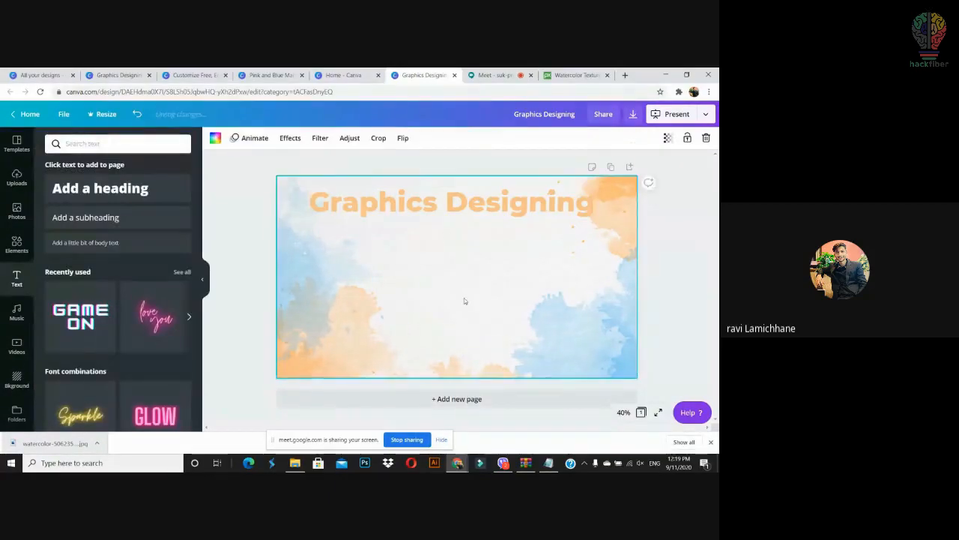
click(454, 217)
click(332, 137)
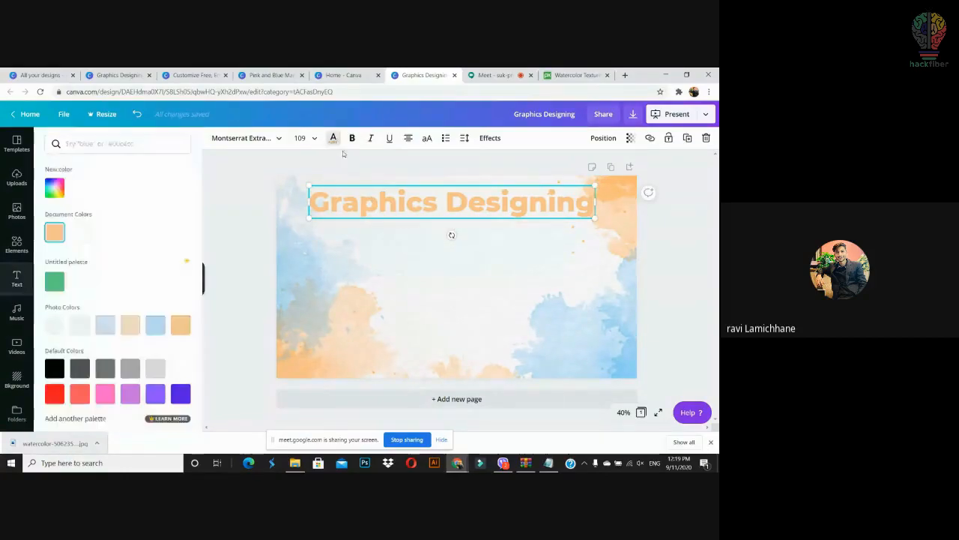
click(178, 326)
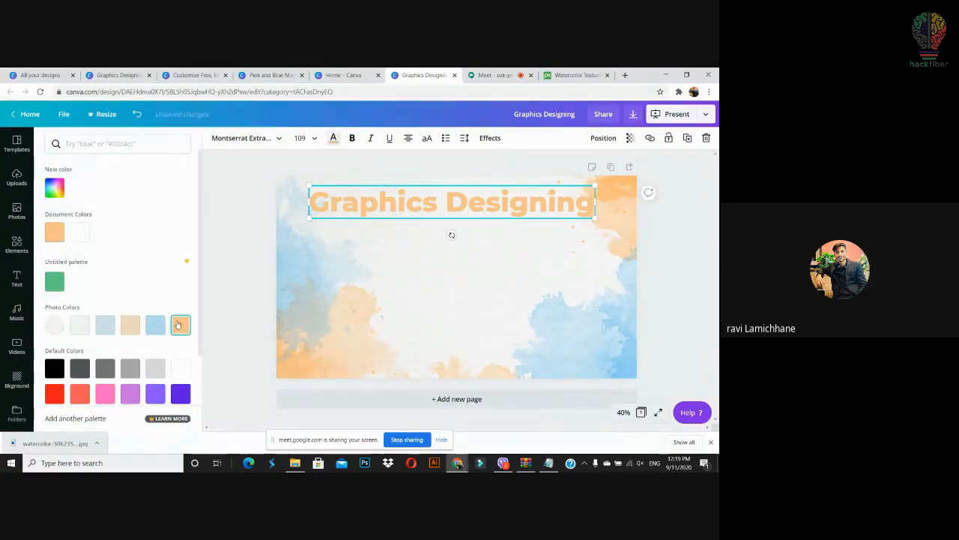
scroll(120, 341, down, 2)
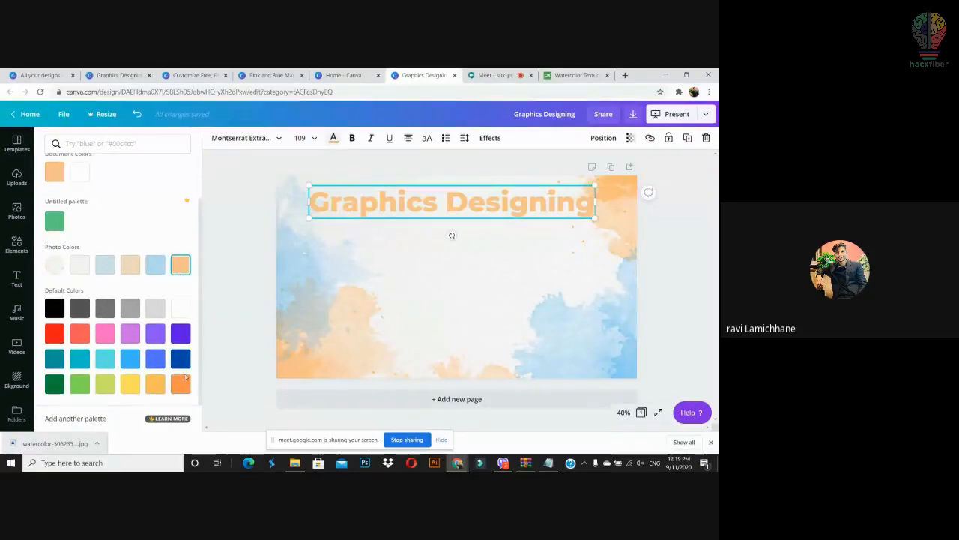
click(180, 383)
click(494, 318)
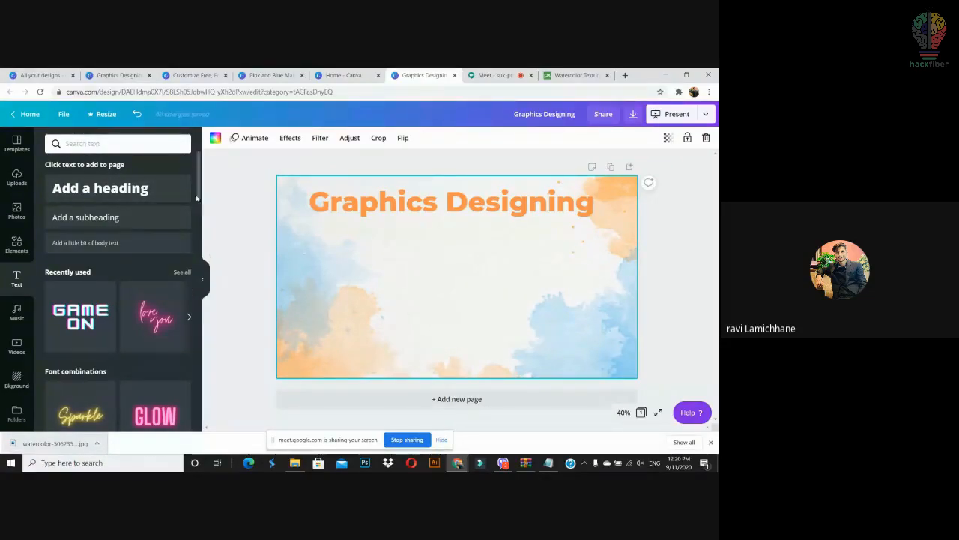
Step: Add a text box reading 'with' and try the Jonathan font on it
key(t)
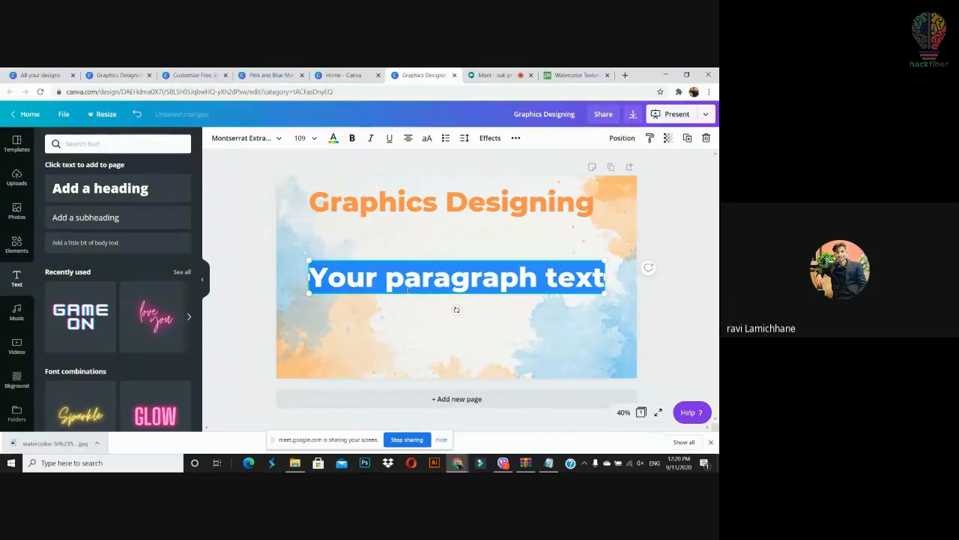
text(with)
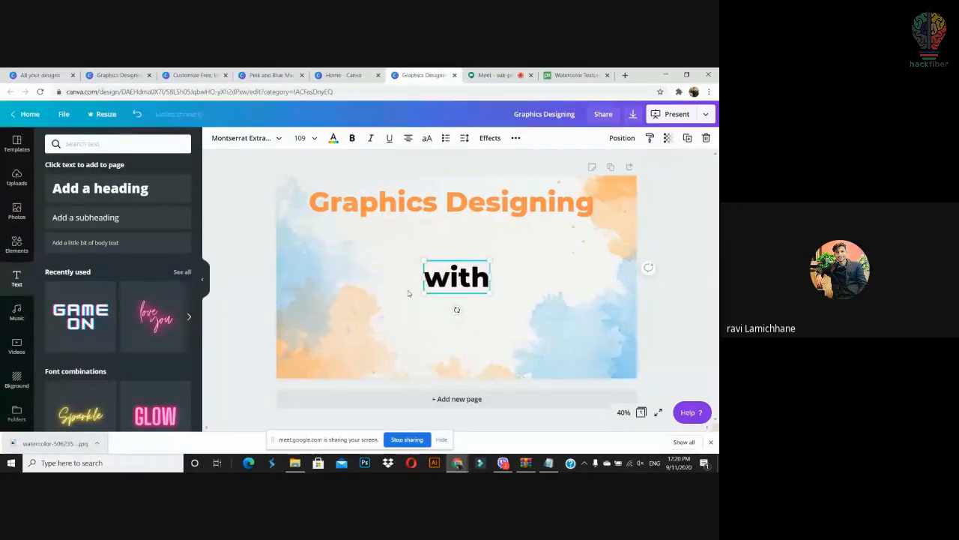
key(ctrl+a)
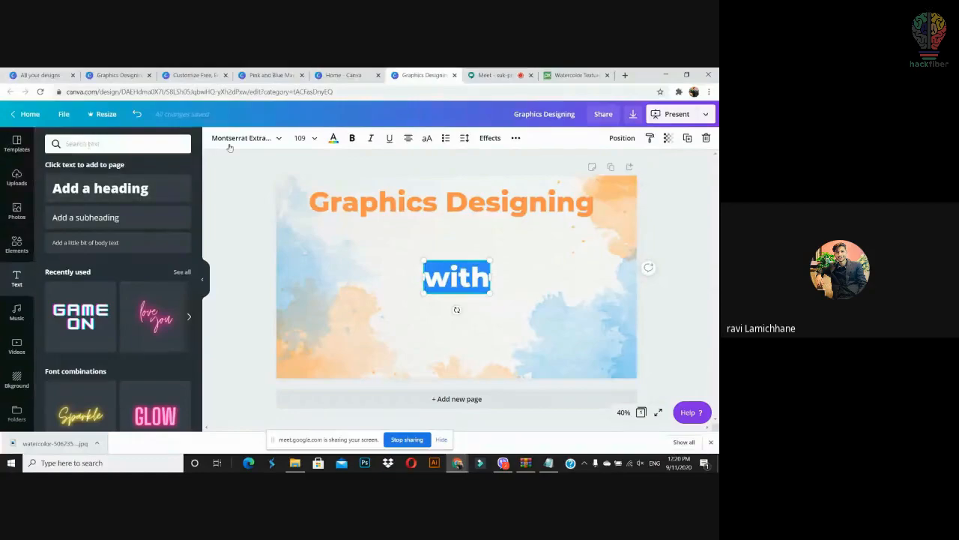
click(251, 139)
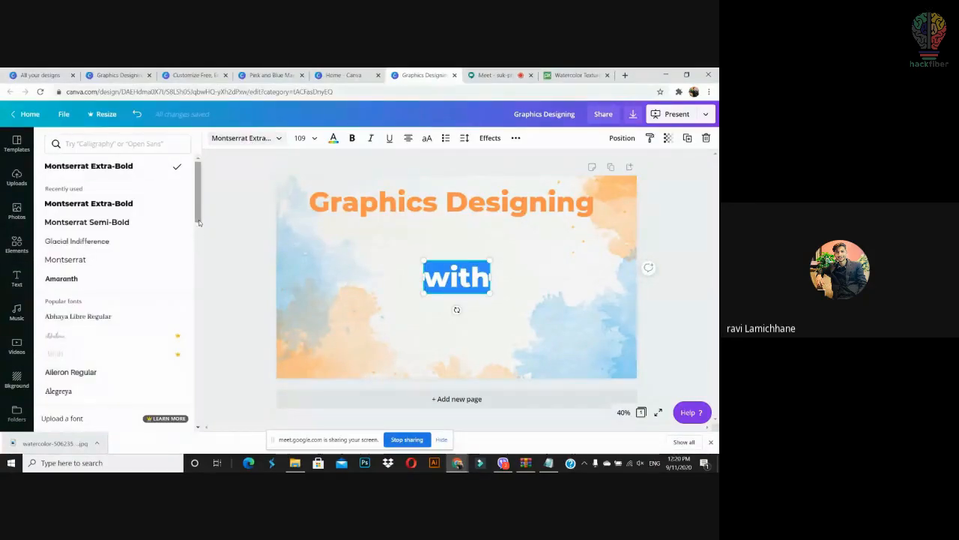
drag(199, 223, 185, 345)
scroll(185, 345, down, 3)
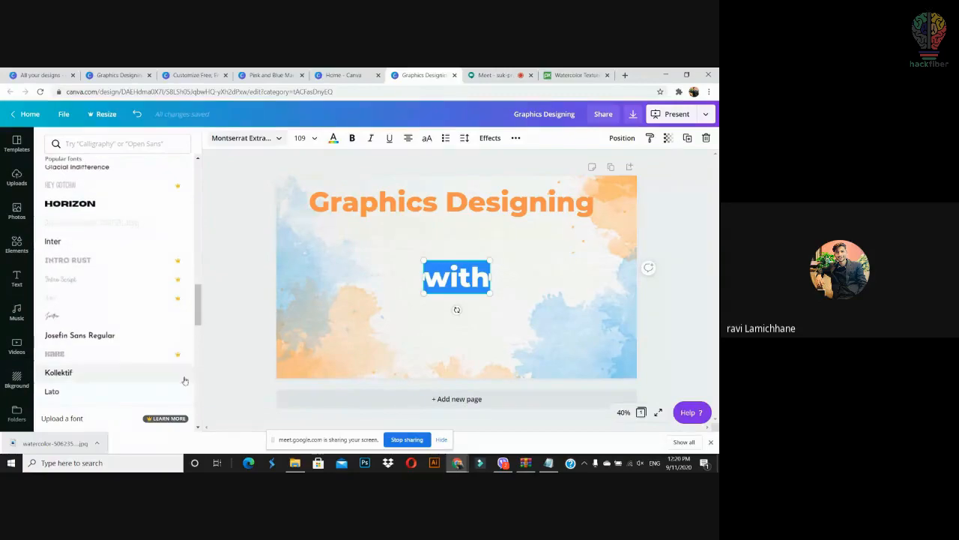
click(83, 316)
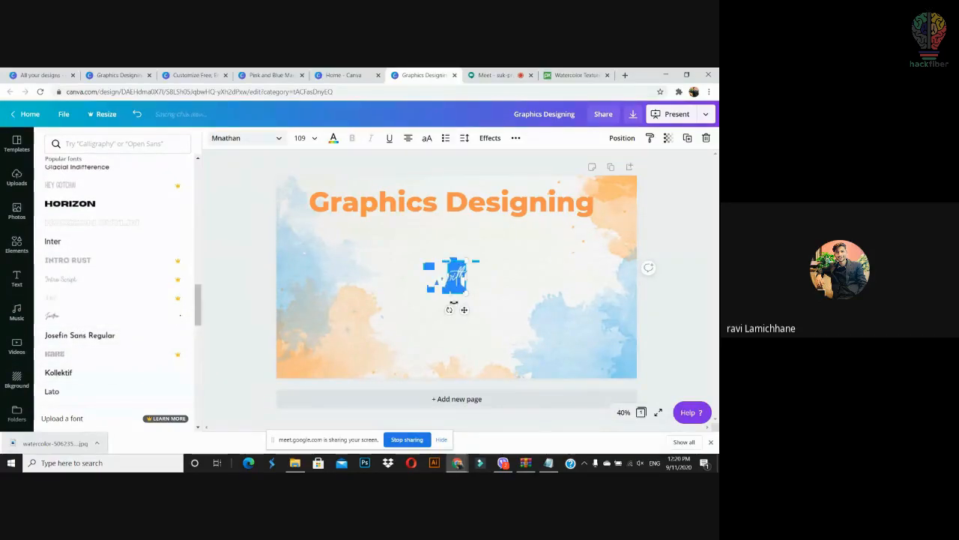
Step: Switch 'with' to the Virtual script font and enlarge it to size 227
scroll(197, 334, down, 3)
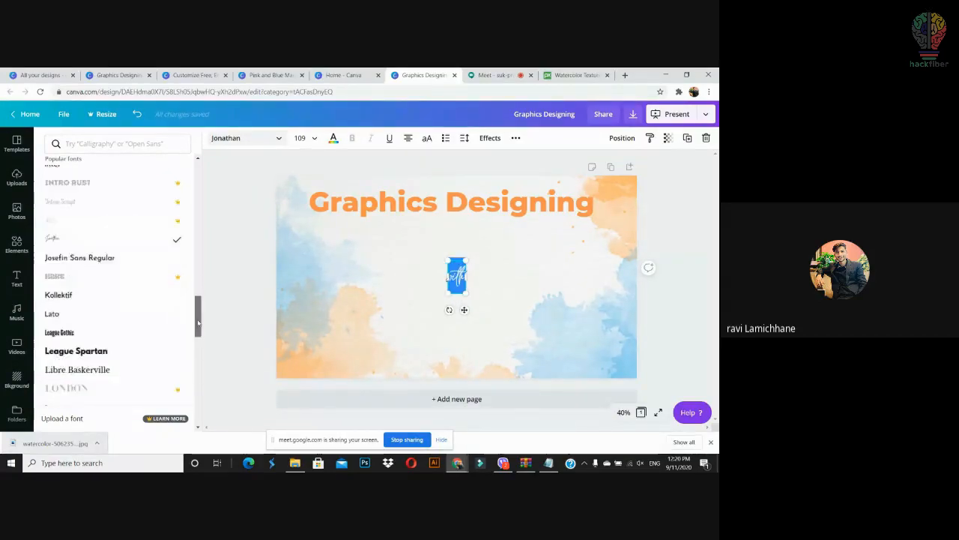
drag(198, 333, 190, 380)
scroll(178, 235, up, 15)
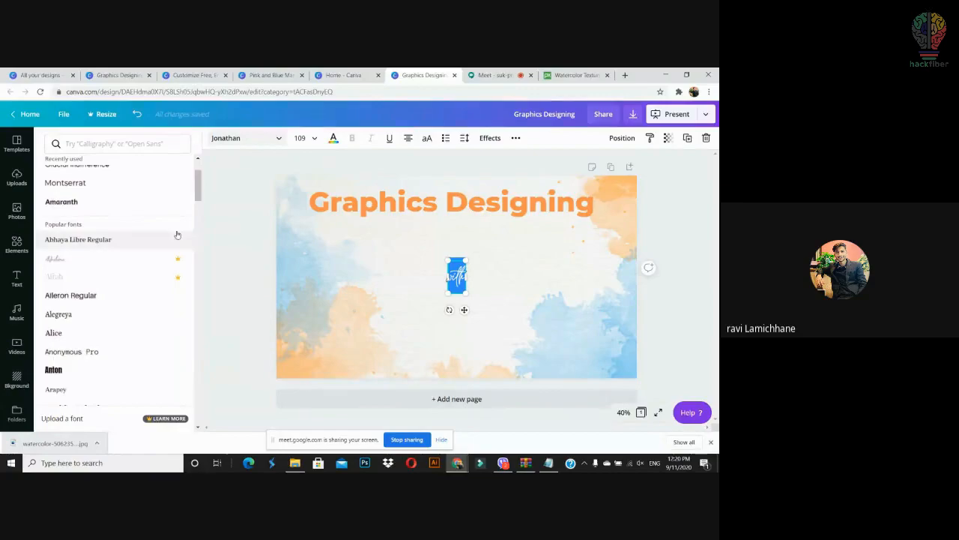
drag(198, 188, 187, 377)
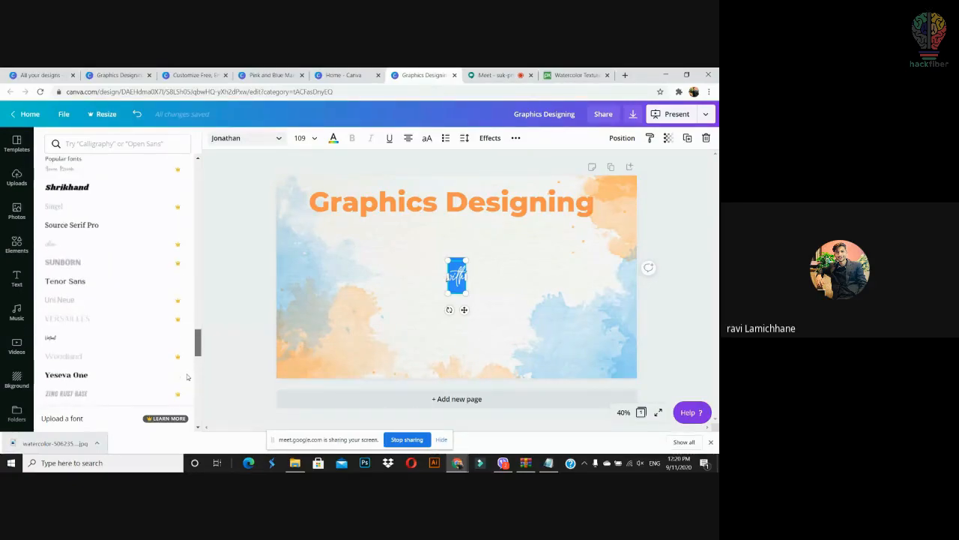
click(51, 340)
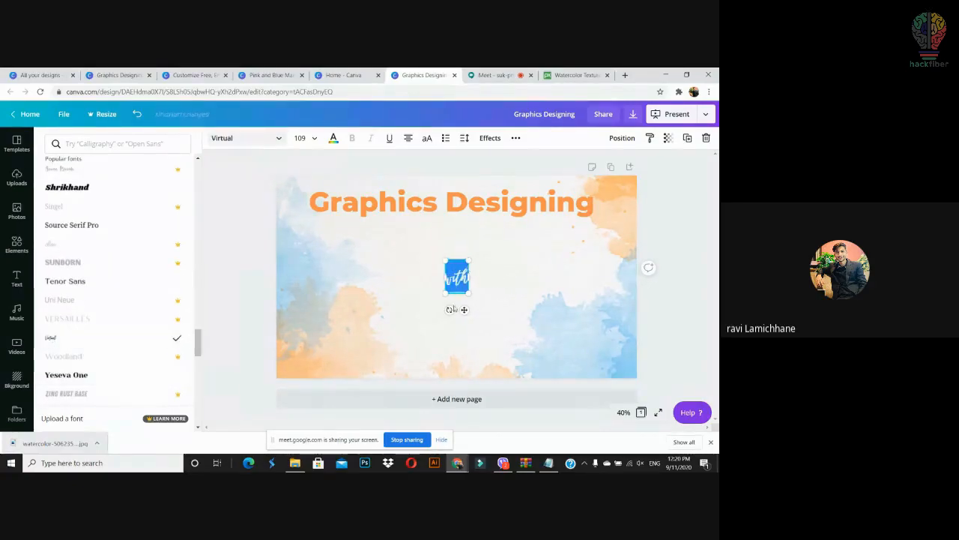
drag(470, 298, 495, 328)
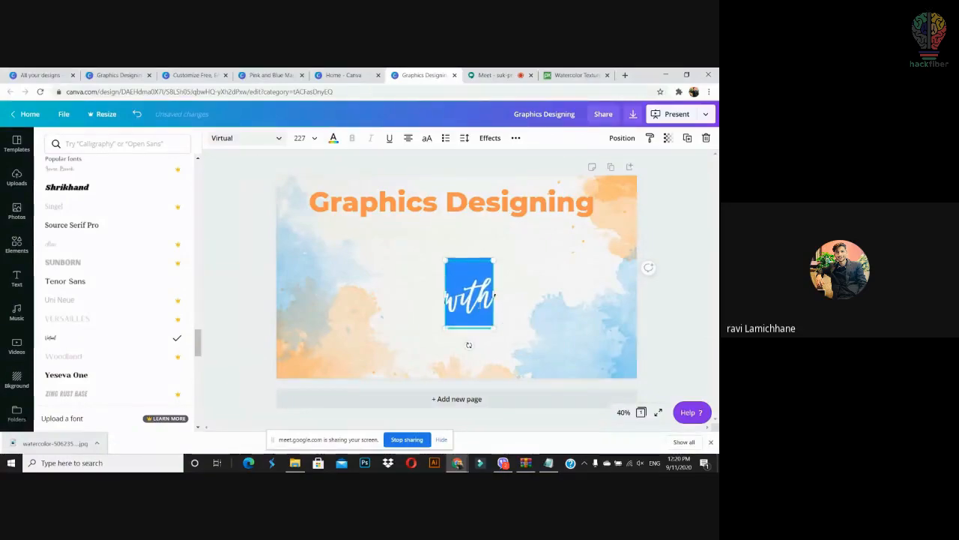
click(551, 285)
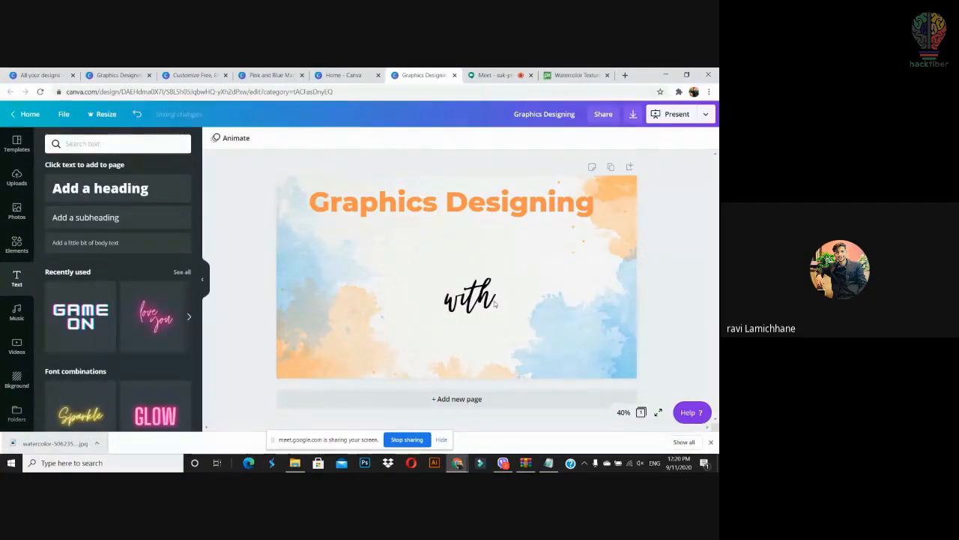
Step: Move 'with' up under the word Designing and shrink it to size 155
drag(485, 301, 431, 251)
drag(443, 213, 431, 238)
click(473, 254)
click(401, 236)
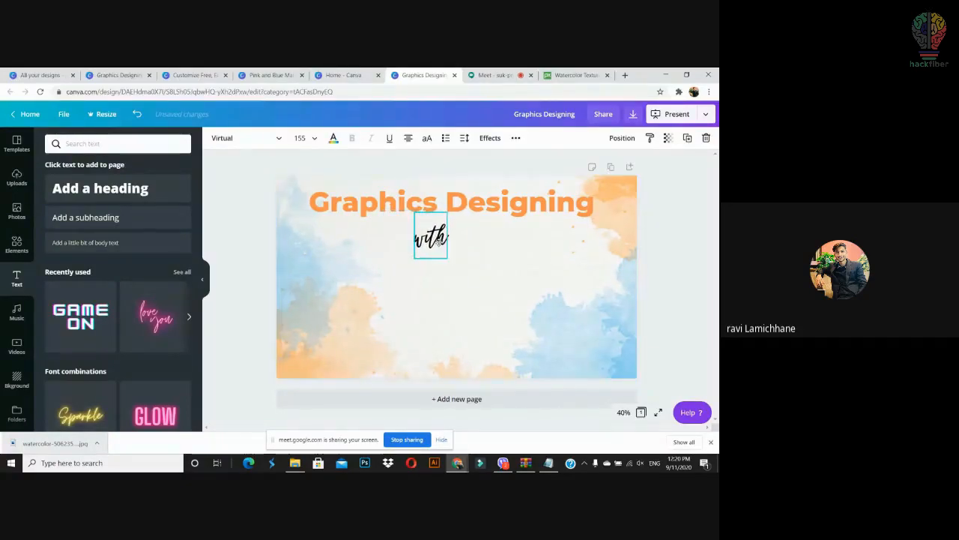
click(268, 251)
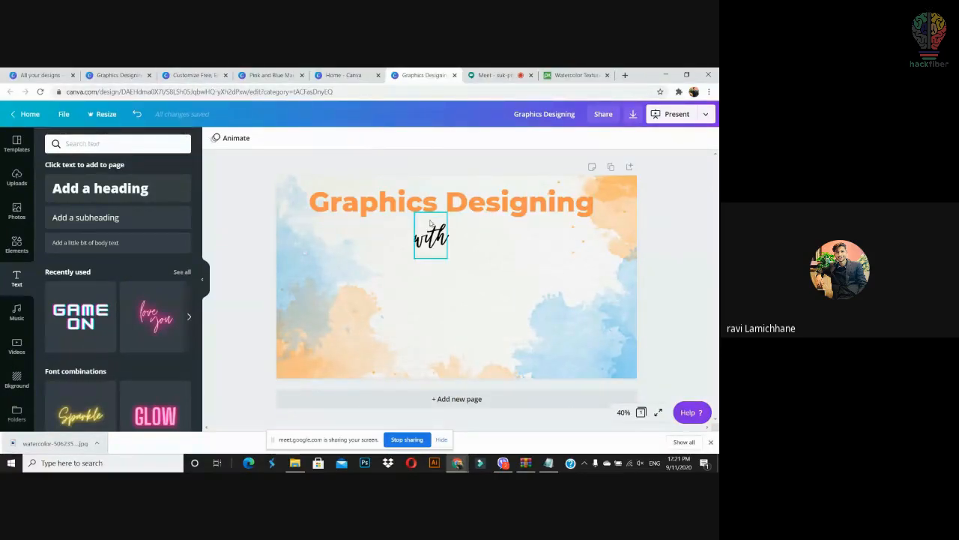
Step: Search Google Images for 'canva logo png' in a new tab
click(625, 76)
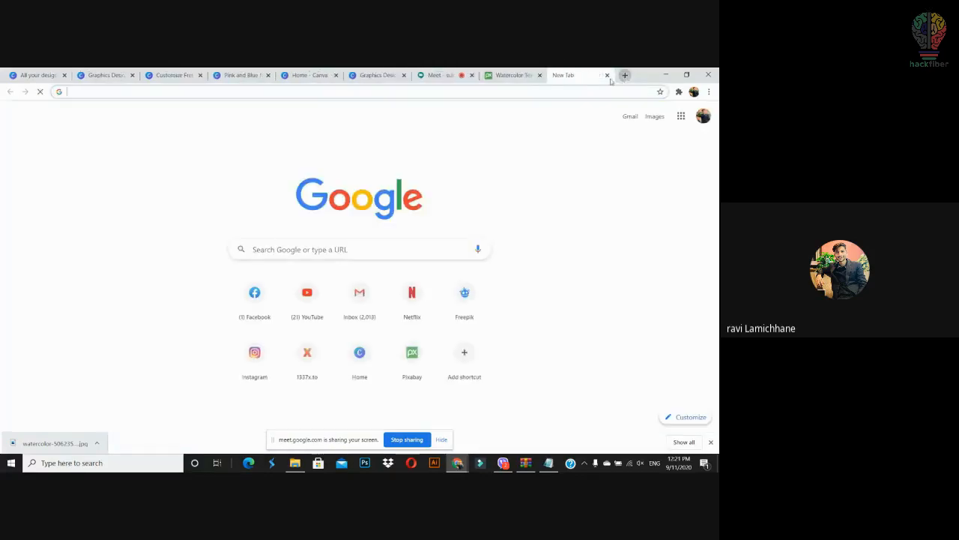
click(587, 92)
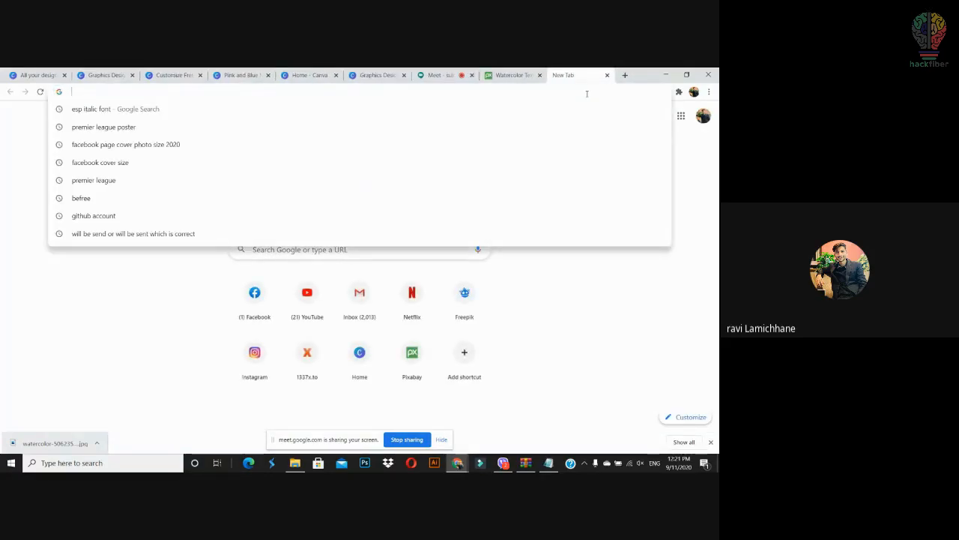
text(canva l)
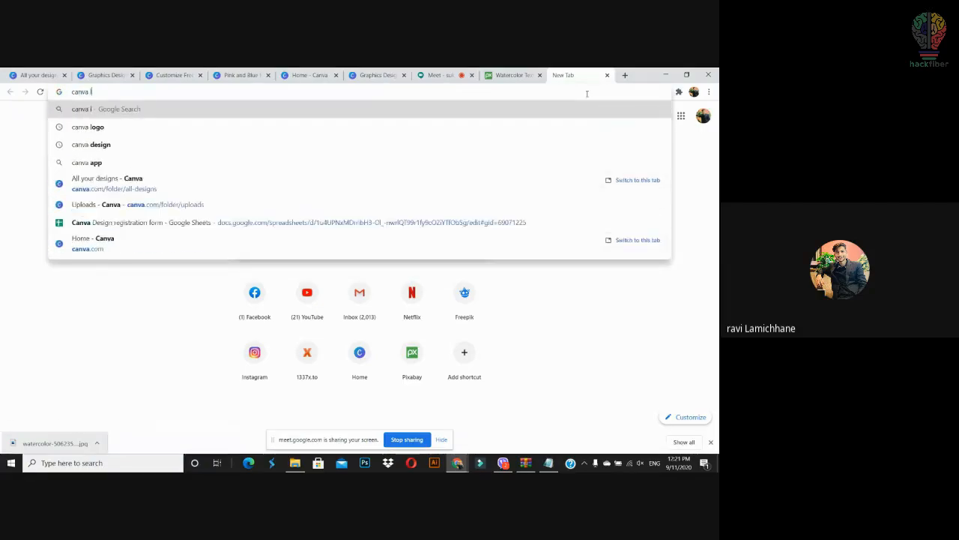
text(ogo png)
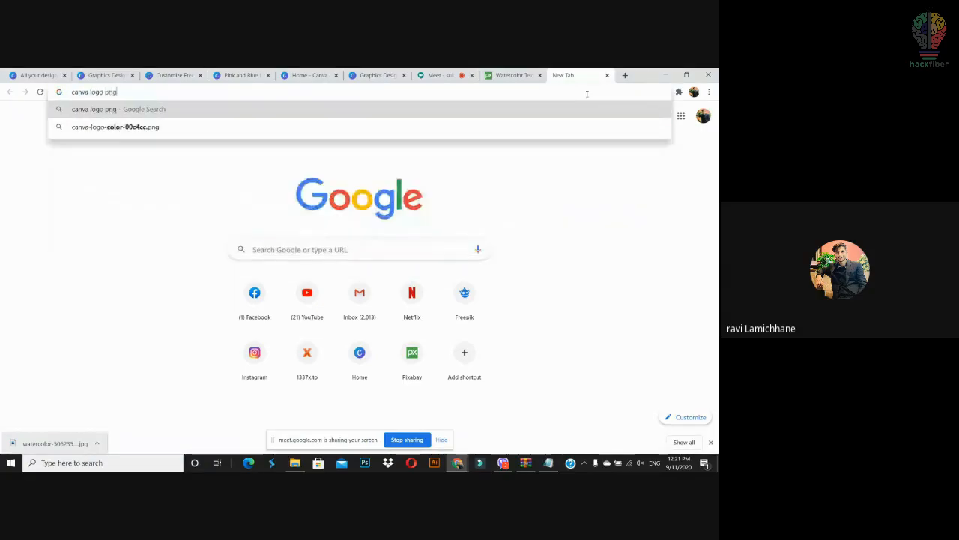
key(Return)
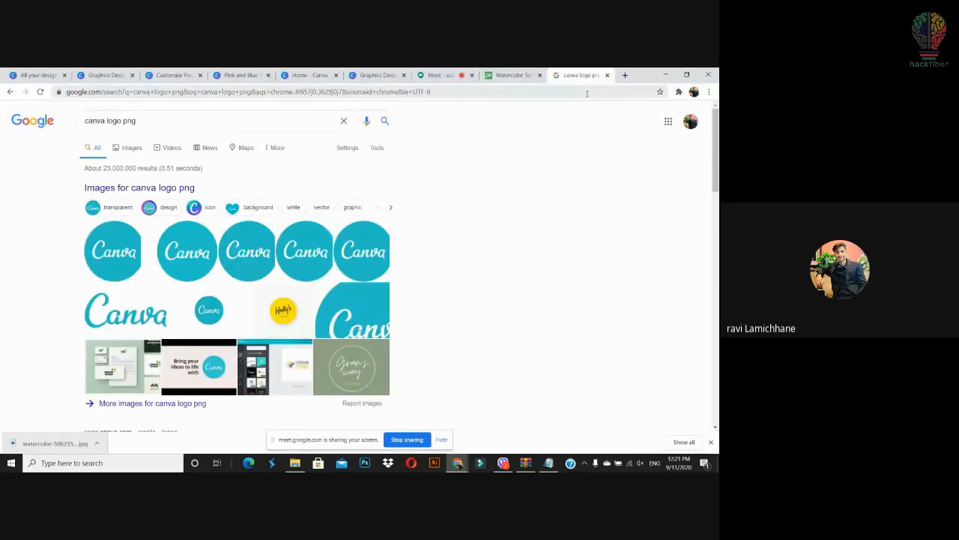
click(132, 148)
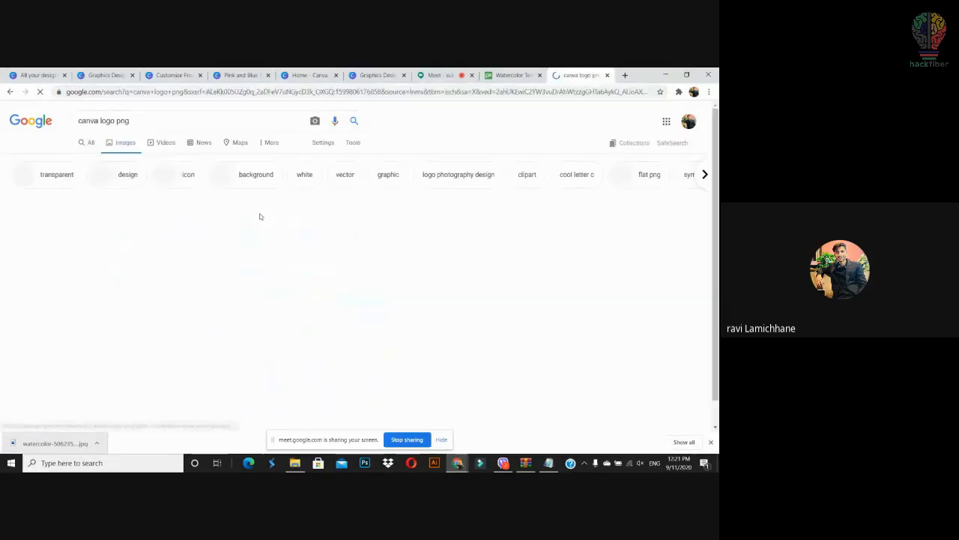
Step: Save a Canva logo image from the results and drag the file toward Canva
click(270, 259)
right_click(514, 187)
click(548, 287)
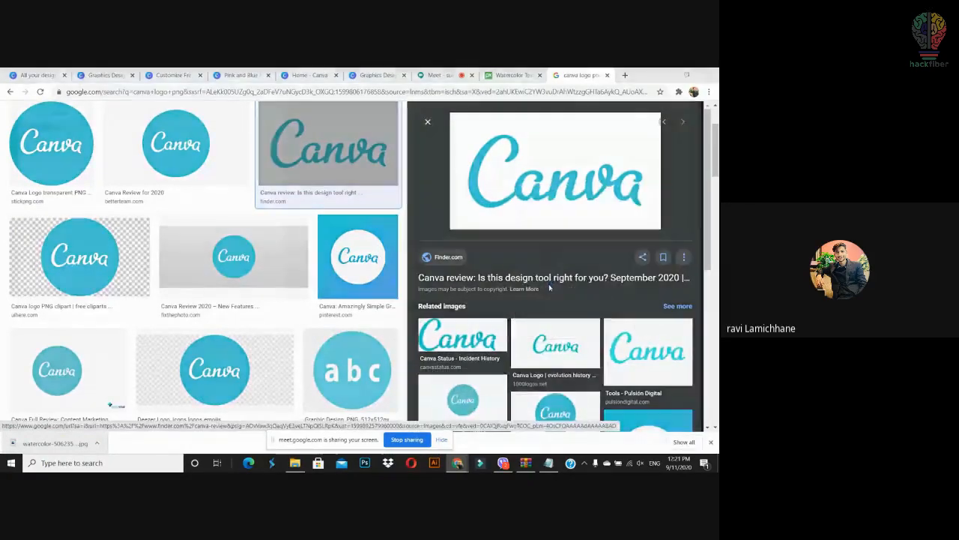
key(Return)
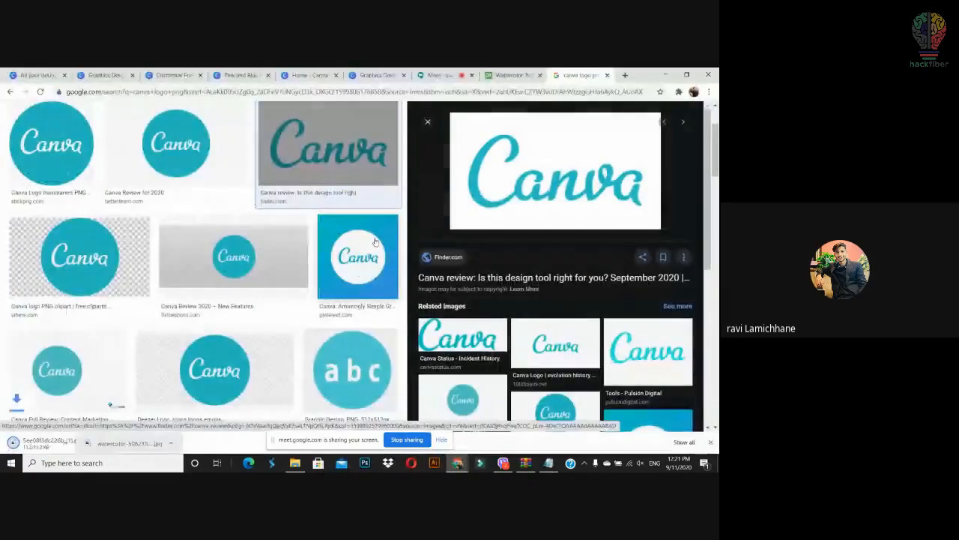
drag(79, 450, 131, 266)
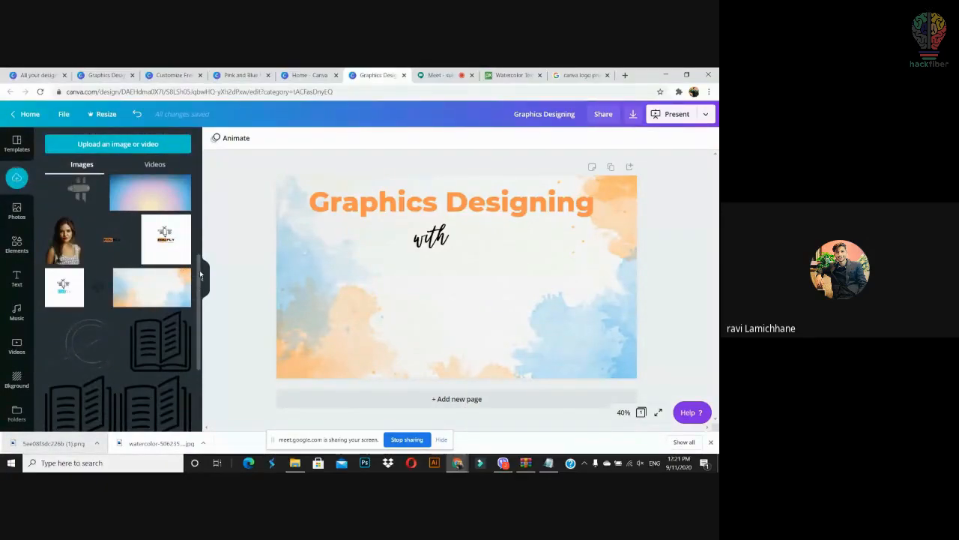
Step: Upload the Canva logo, place and move it on the slide, then delete it from the slide
scroll(200, 275, up, 3)
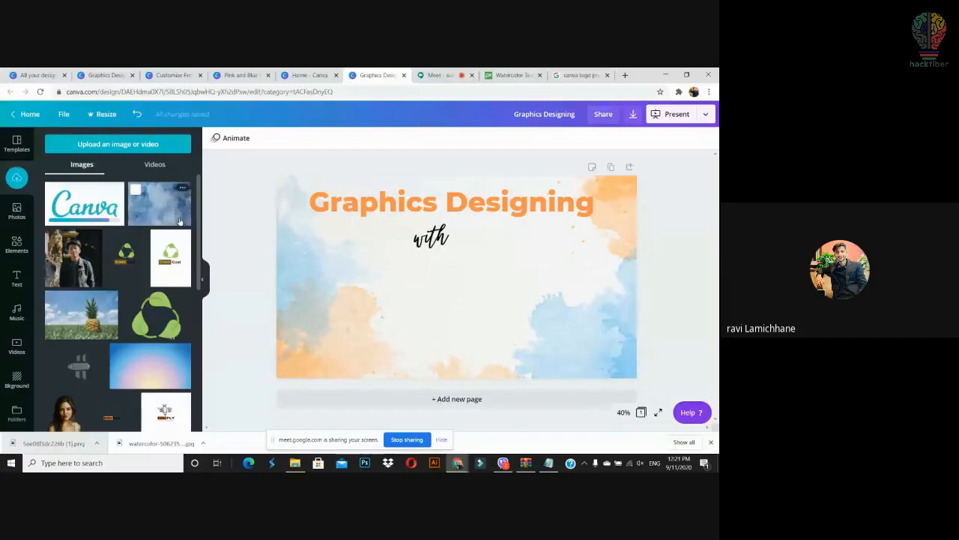
drag(393, 323, 383, 289)
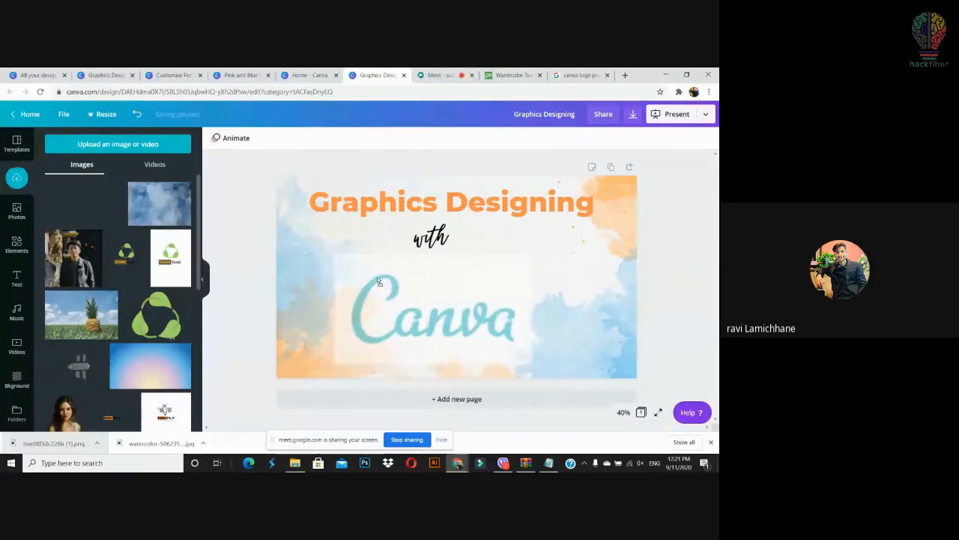
mouse_move(456, 308)
mouse_down()
mouse_move(482, 317)
mouse_move(459, 304)
mouse_up()
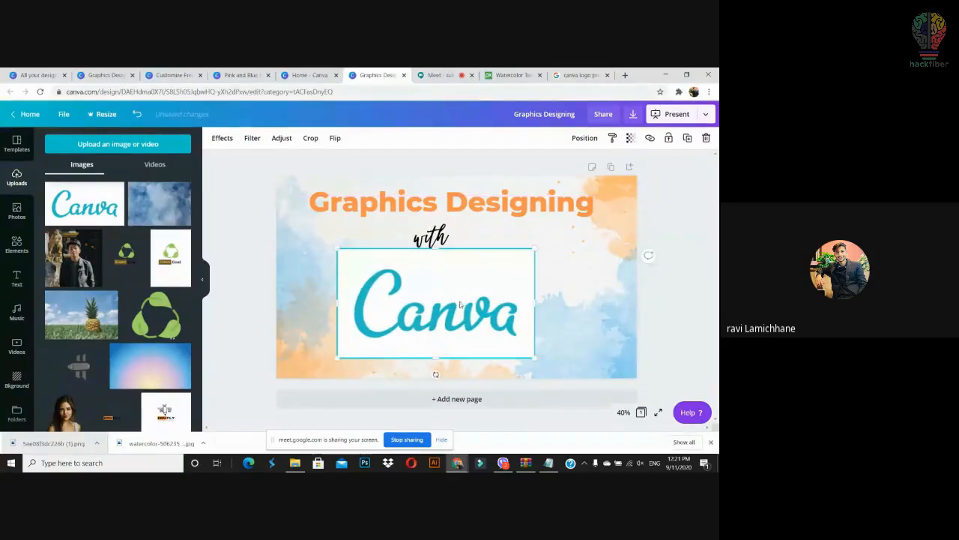
key(Delete)
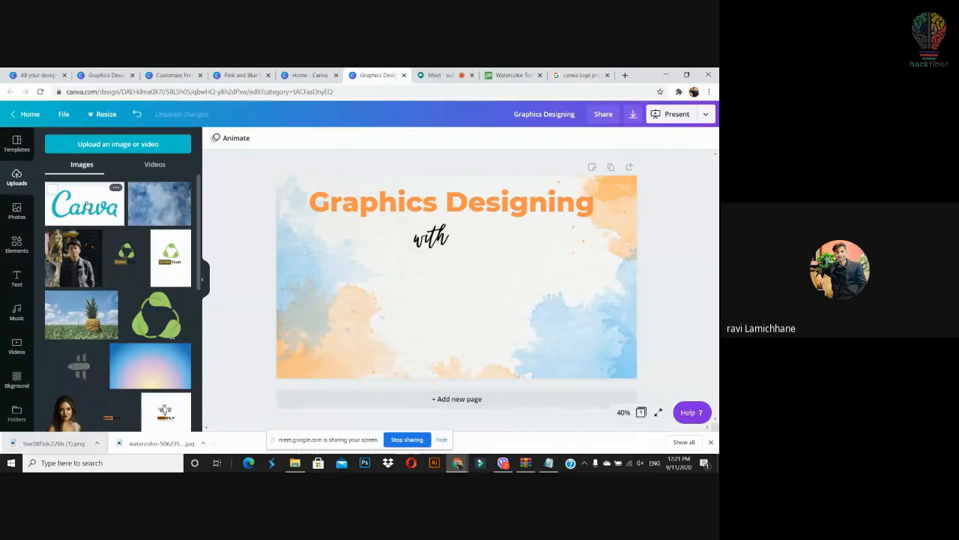
Step: Search for a background remover and open the remove.bg website
click(625, 75)
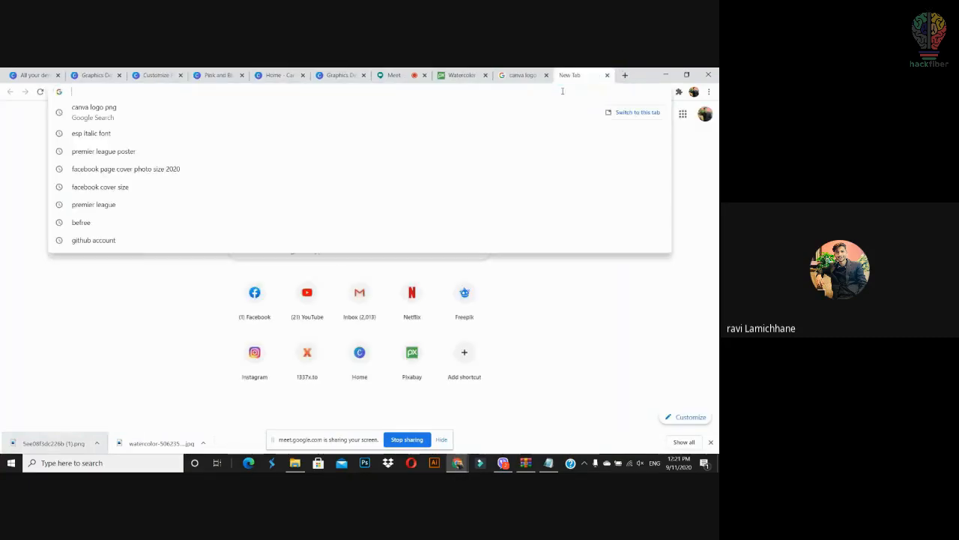
text(background remover)
key(Return)
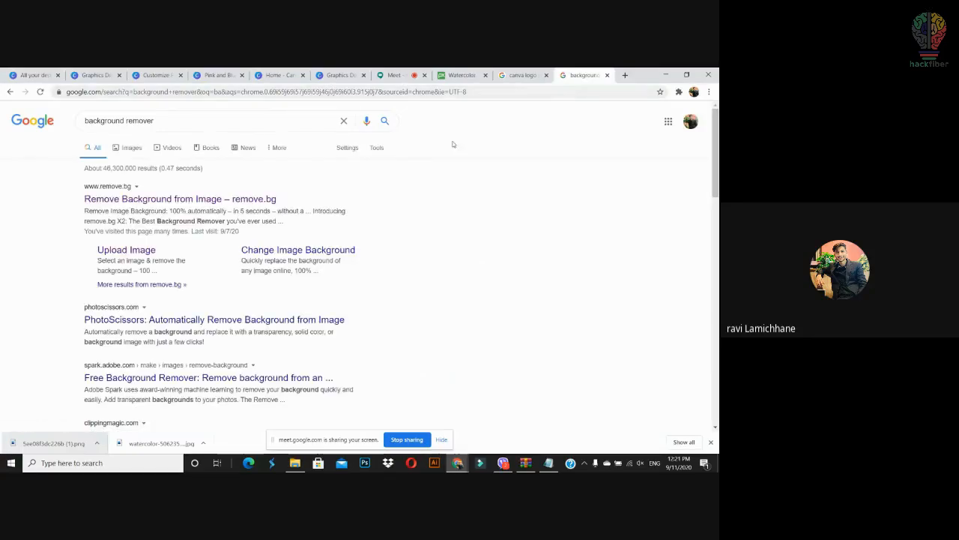
click(208, 201)
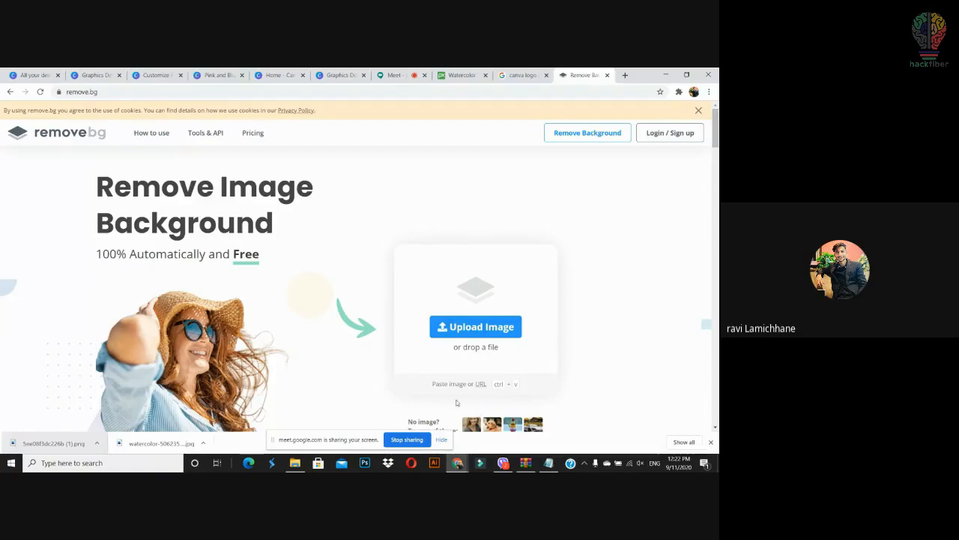
Step: Remove the logo's background on remove.bg, download the transparent PNG, and drag it to Canva
drag(190, 444, 472, 322)
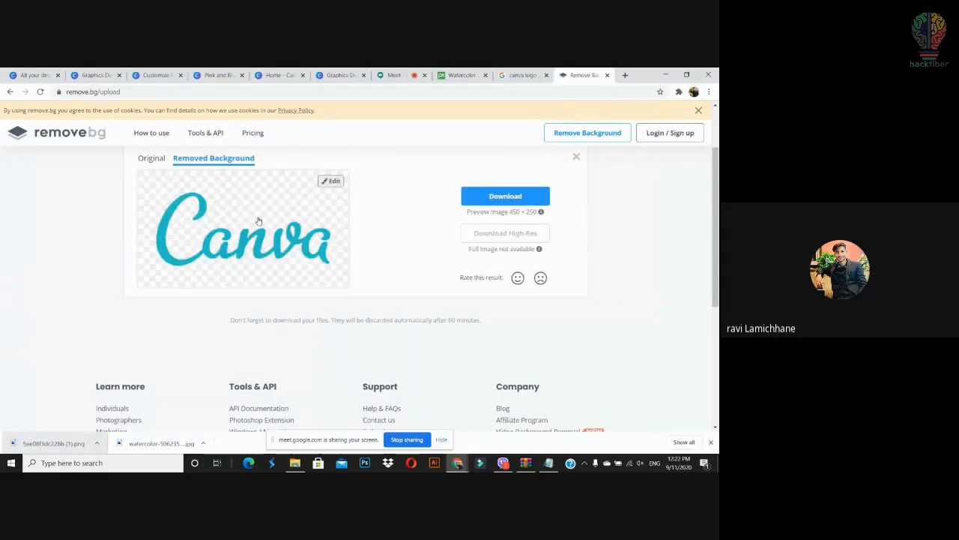
click(513, 197)
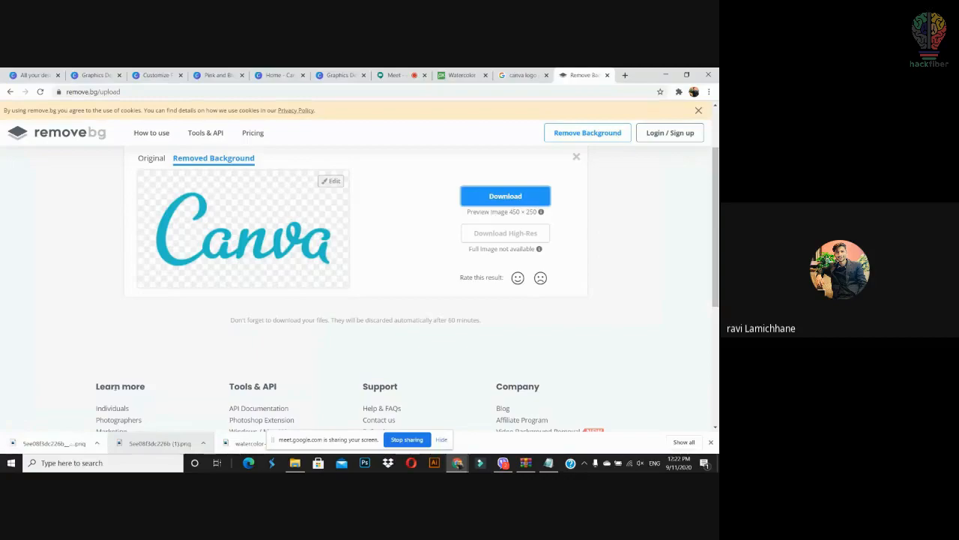
drag(67, 443, 324, 353)
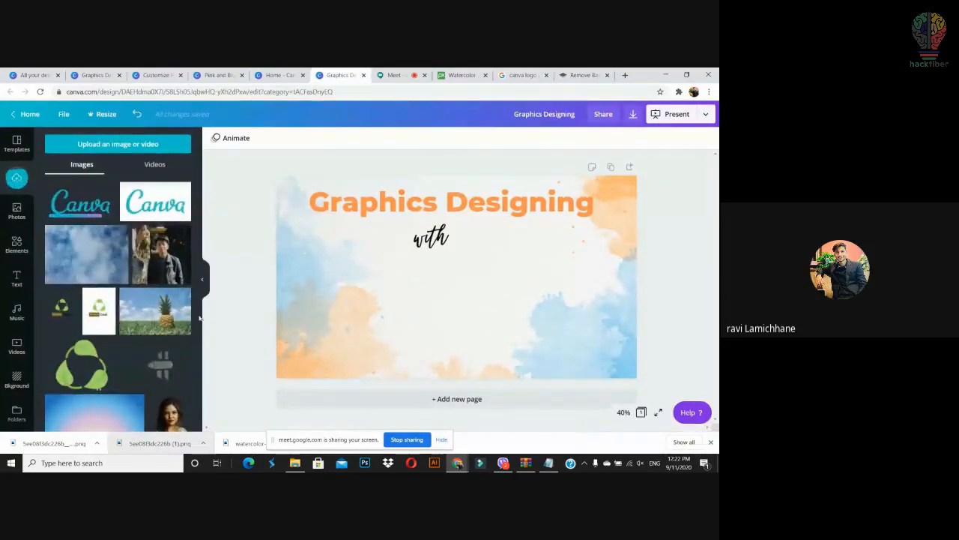
Step: Place the transparent Canva logo on the slide under 'with' and shrink it
drag(94, 211, 492, 272)
drag(541, 304, 443, 233)
click(583, 263)
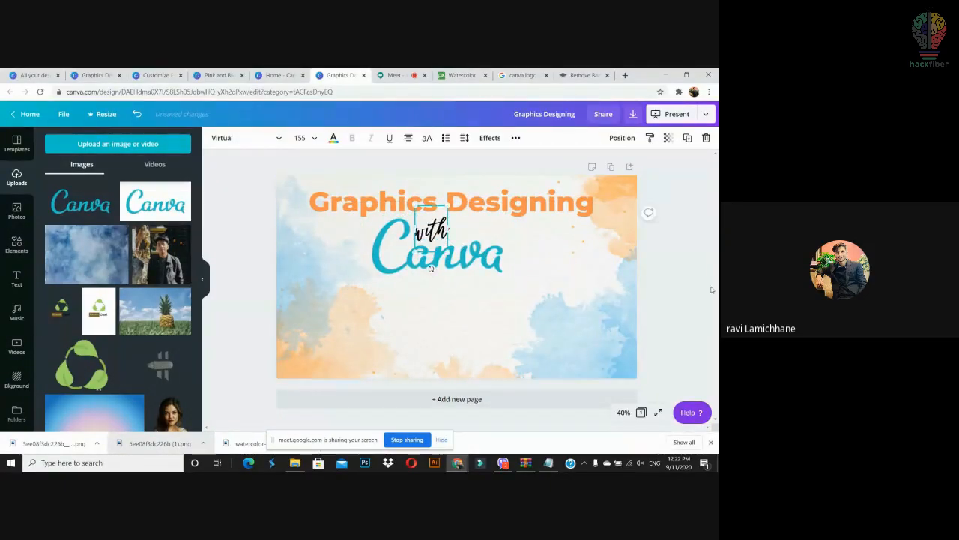
click(689, 321)
Step: Recolour the 'with' text grey
click(432, 229)
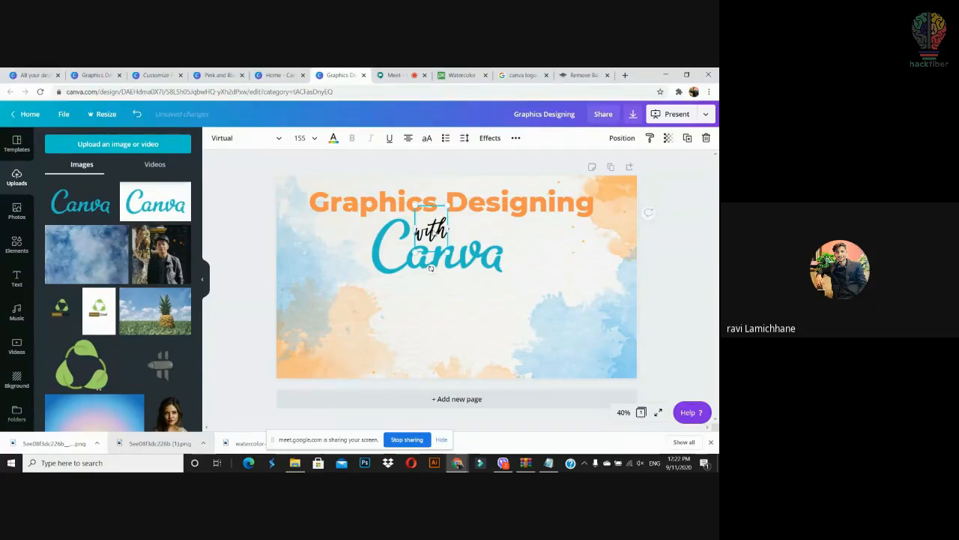
click(333, 139)
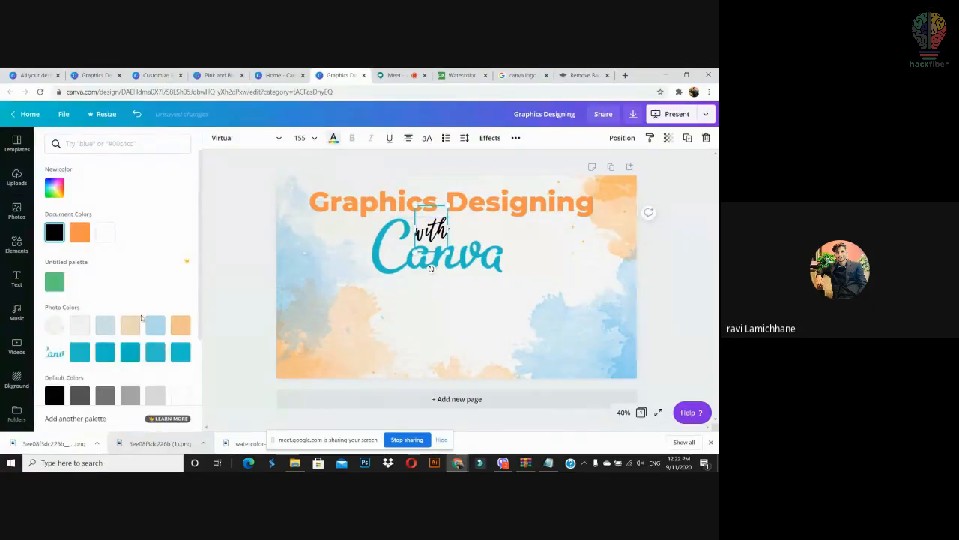
click(110, 331)
click(130, 395)
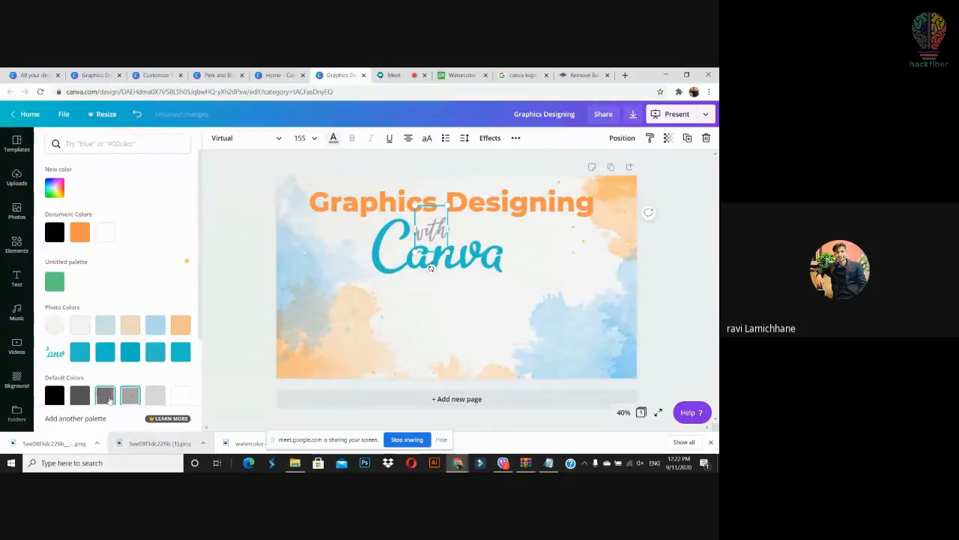
click(688, 289)
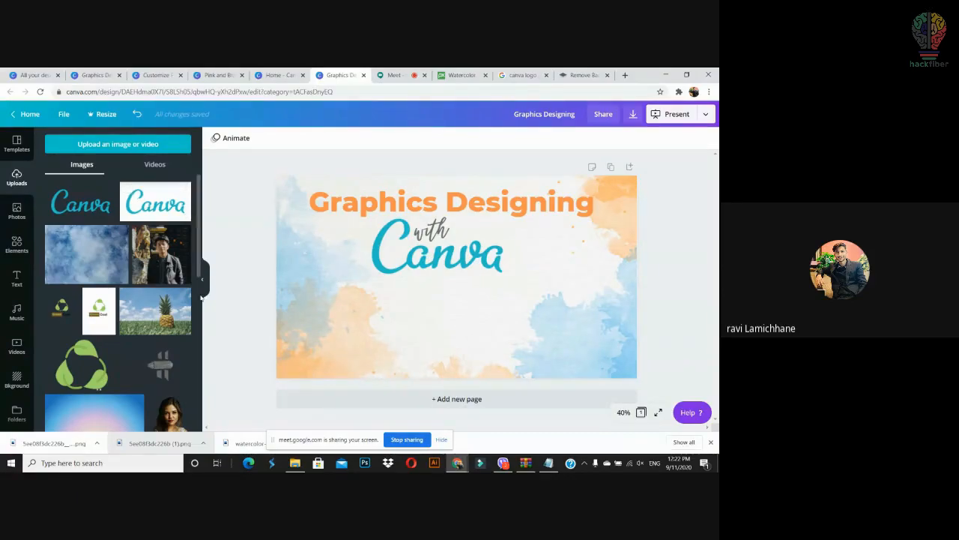
Step: Add the paint palette image to the slide and position it near the bottom below the logo
scroll(180, 247, down, 10)
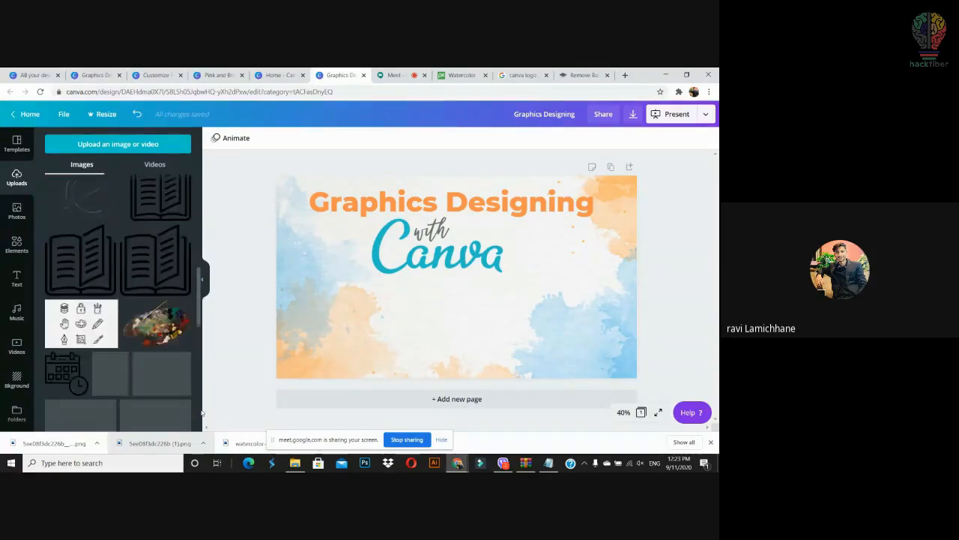
drag(178, 235, 397, 302)
drag(417, 334, 411, 305)
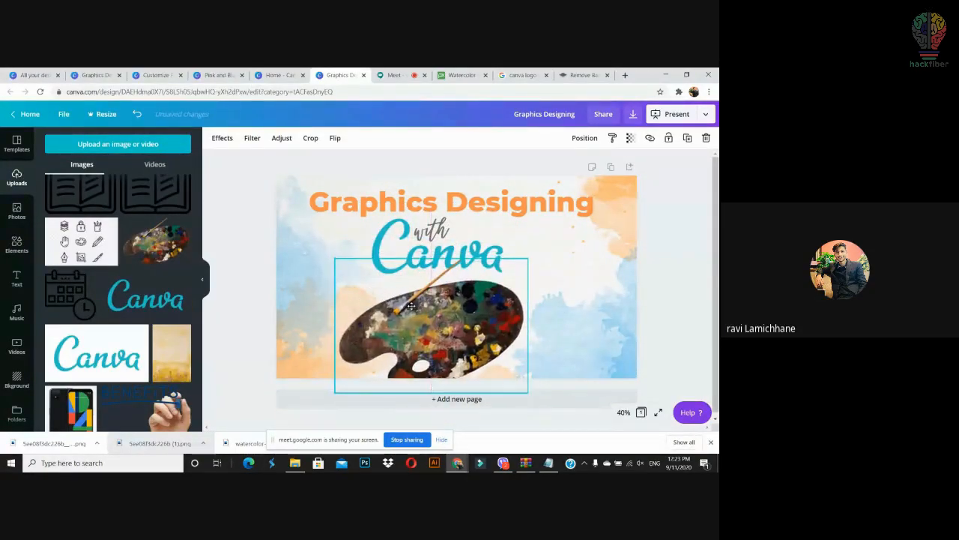
drag(528, 260, 485, 288)
drag(456, 338, 455, 321)
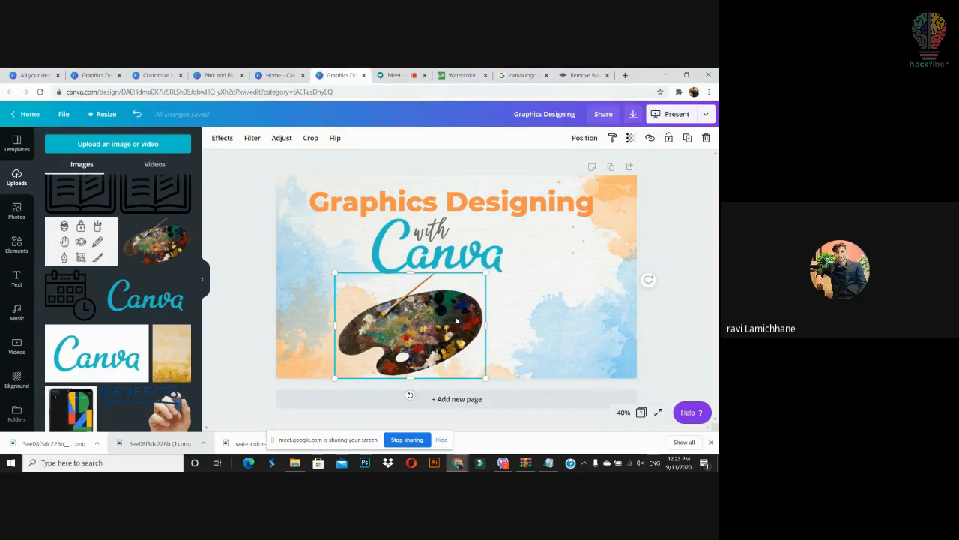
drag(456, 320, 456, 315)
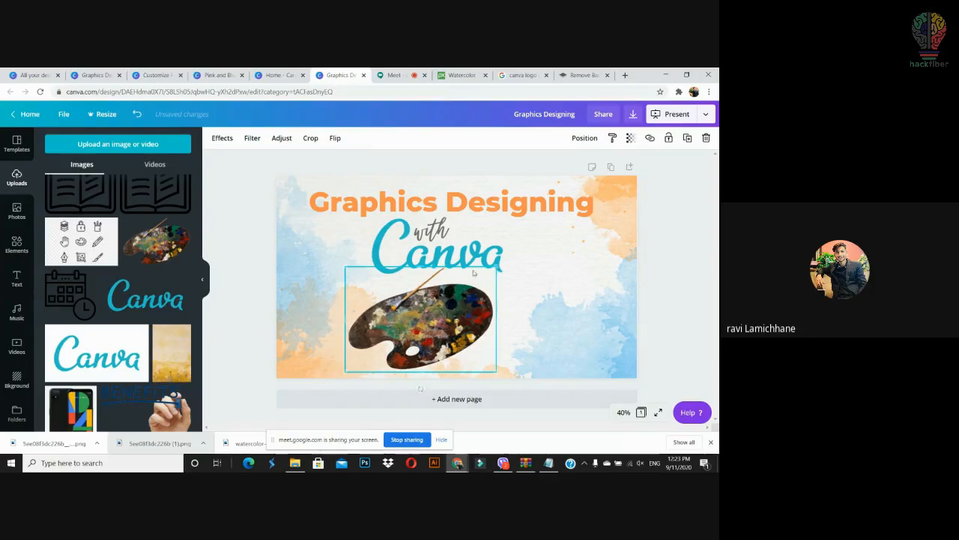
Step: Enlarge the paint palette further and shift it up and left across the slide's middle
click(582, 75)
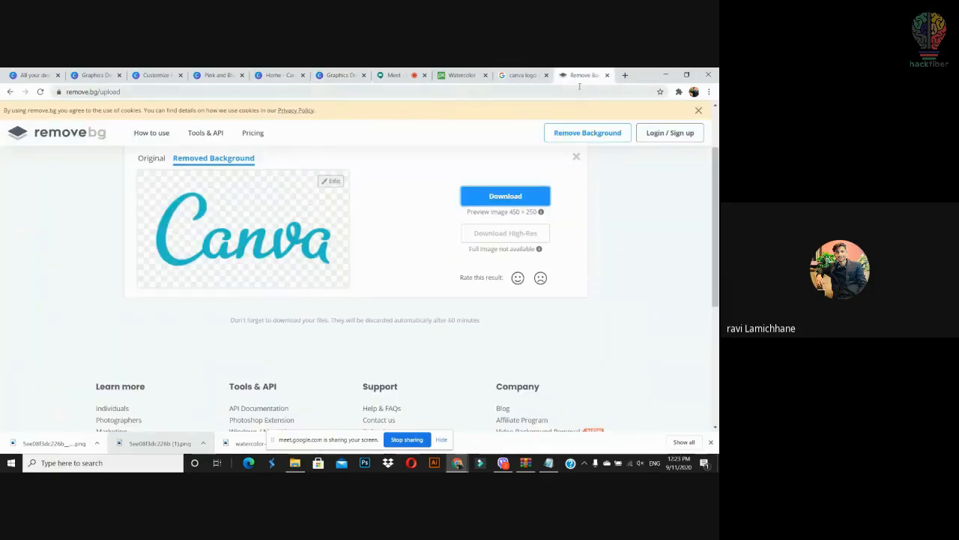
click(338, 73)
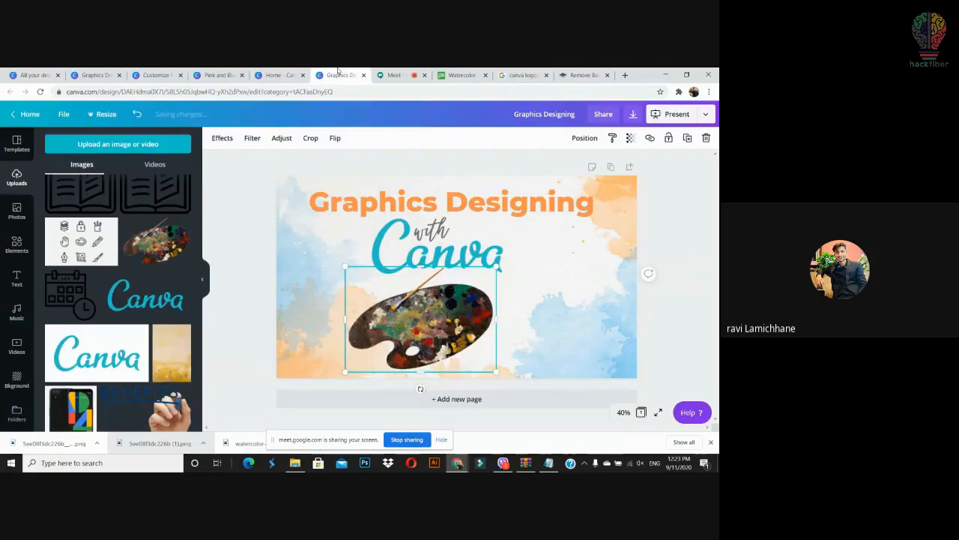
drag(437, 300, 431, 300)
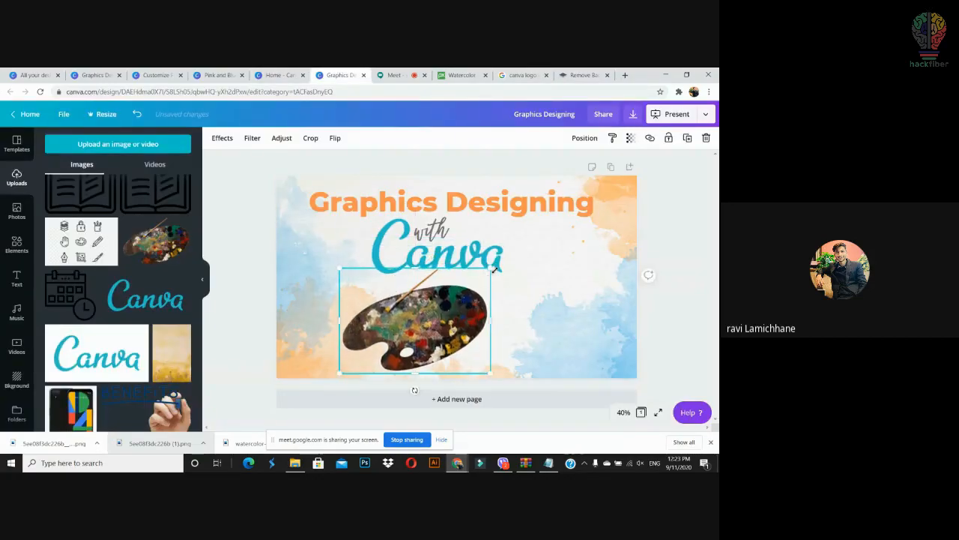
drag(491, 266, 567, 188)
mouse_move(491, 293)
mouse_down()
mouse_move(467, 279)
mouse_move(474, 302)
mouse_up()
Step: Send the paint palette to the back and lower its transparency to about 10
right_click(473, 302)
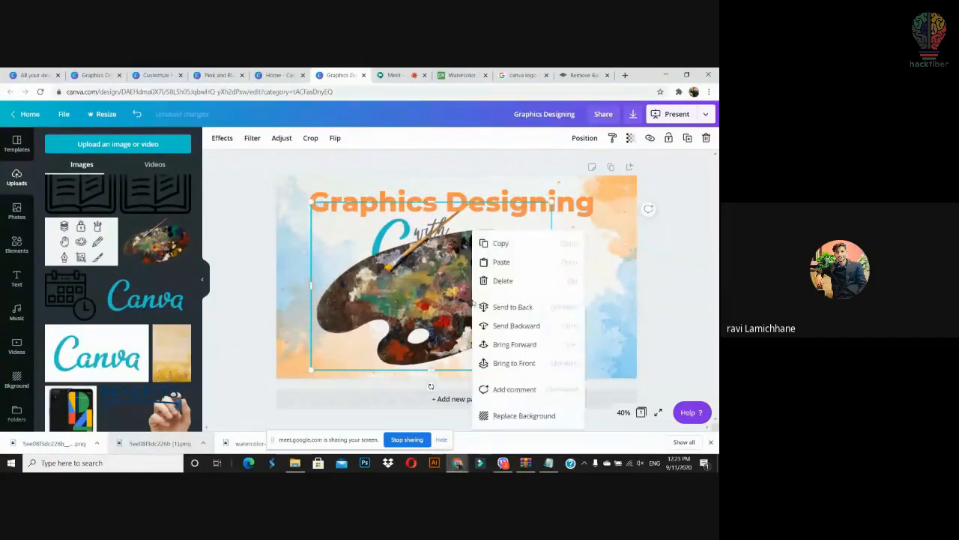
click(502, 309)
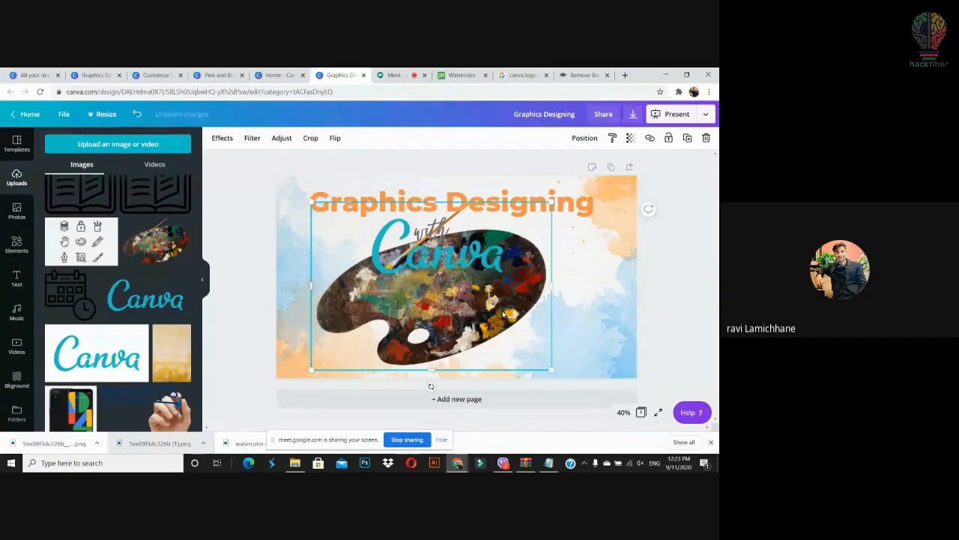
click(631, 140)
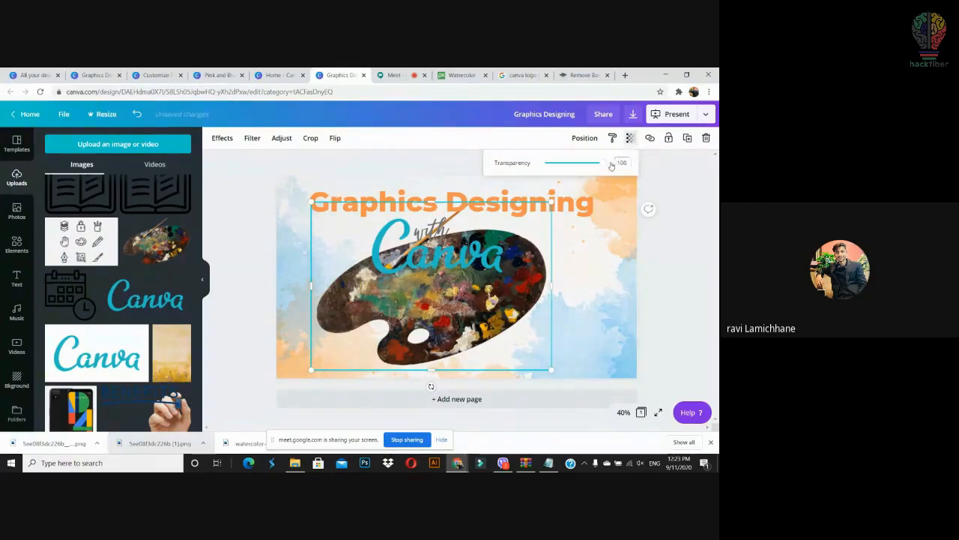
drag(604, 164, 550, 173)
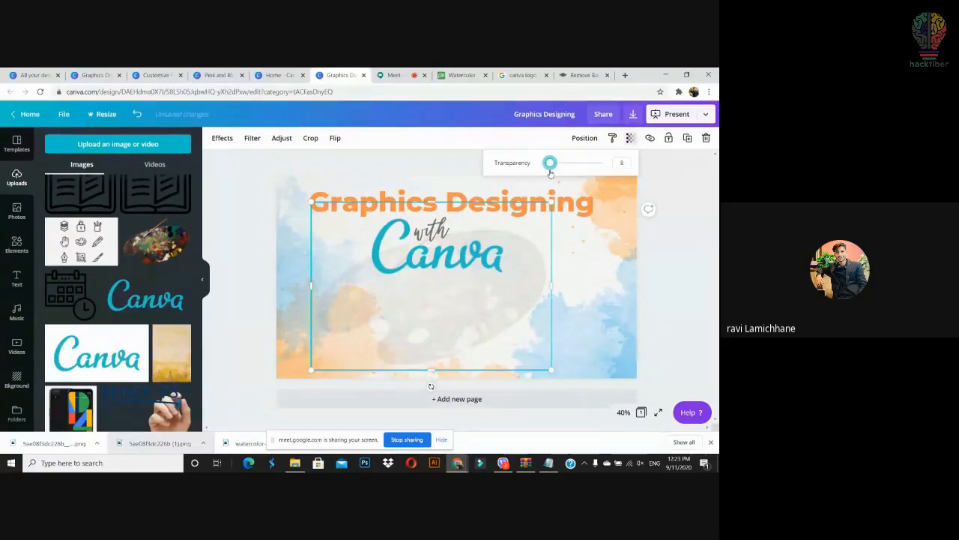
drag(550, 172, 550, 176)
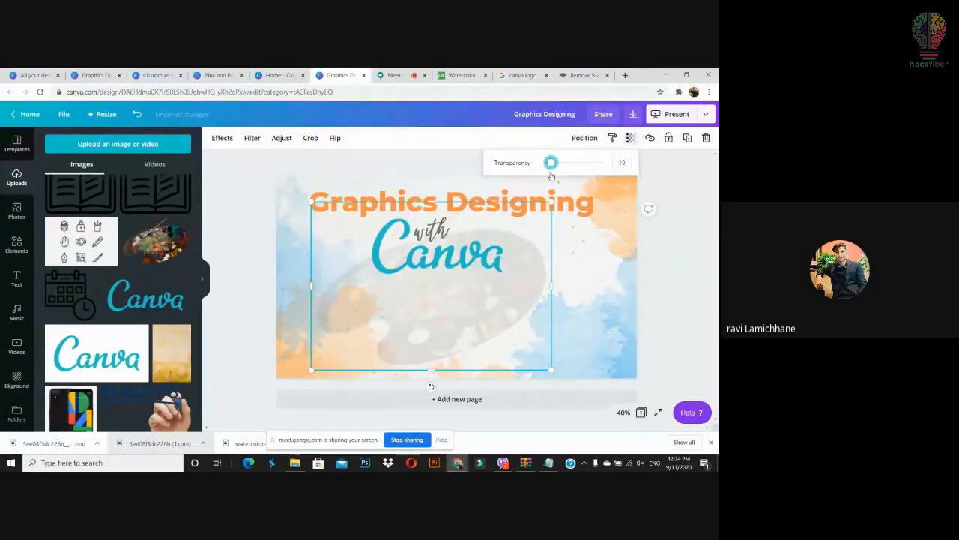
click(662, 246)
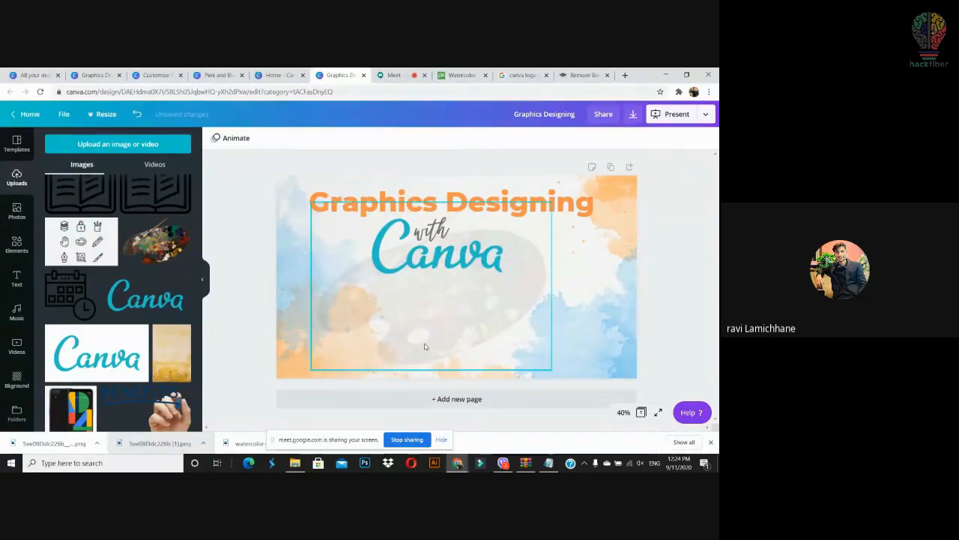
scroll(188, 271, up, 8)
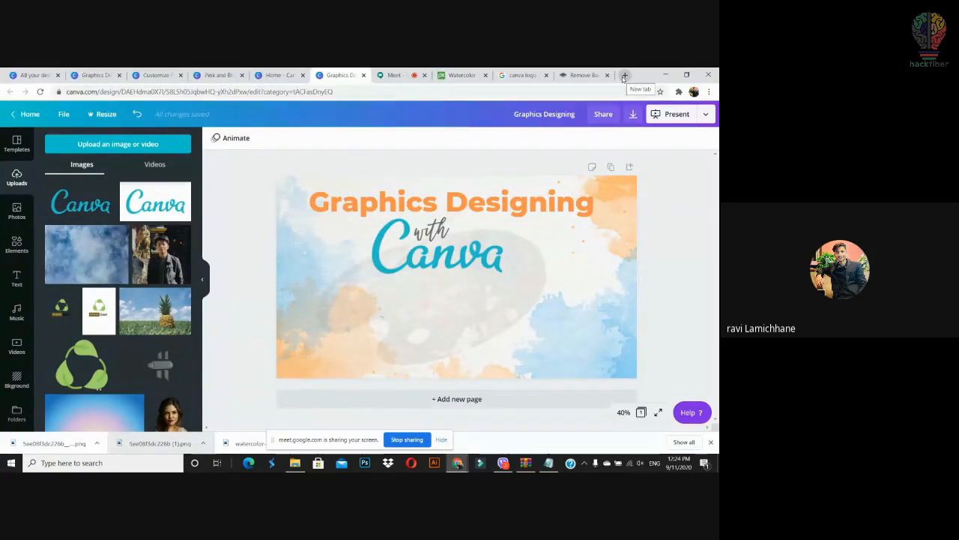
Step: Search Google for 'icon' in a new tab and open the Flaticon site
click(625, 76)
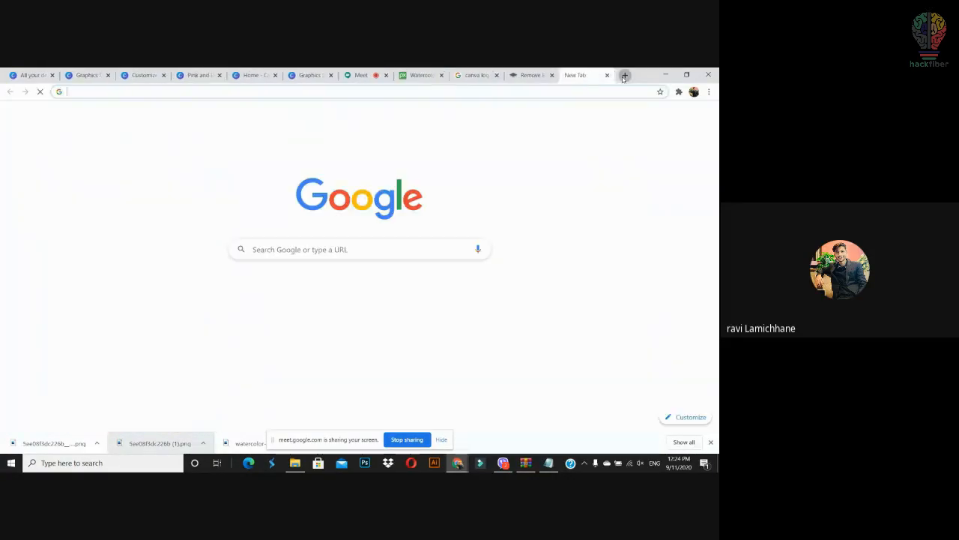
click(542, 94)
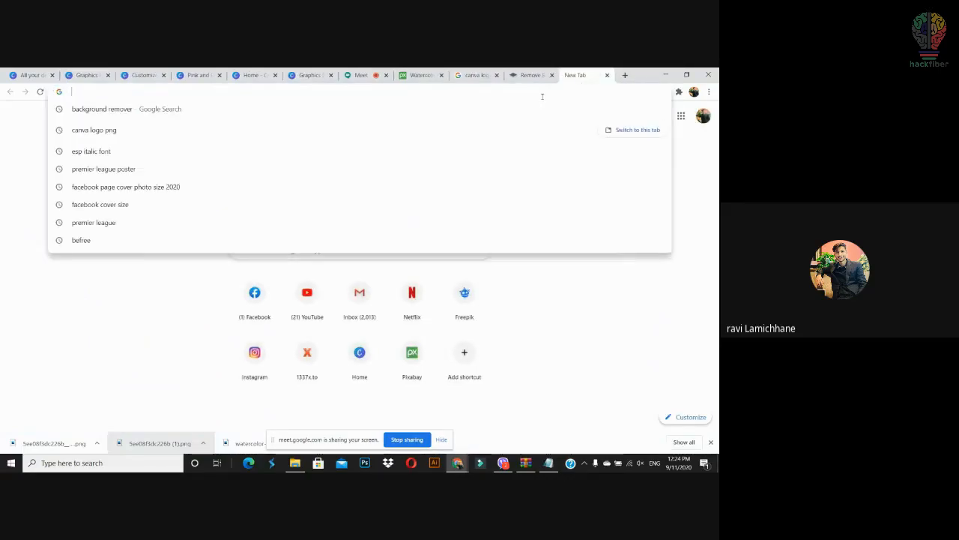
text(icon)
key(Return)
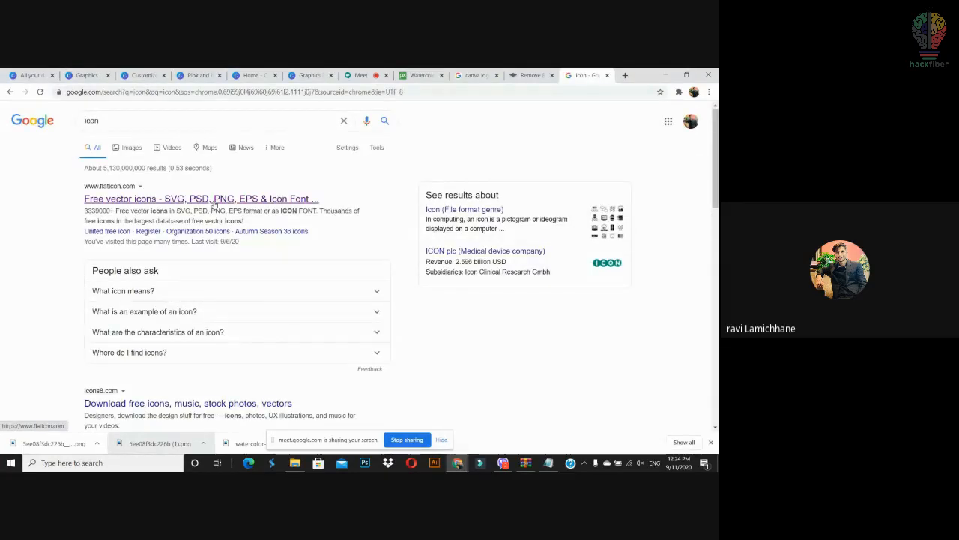
click(249, 205)
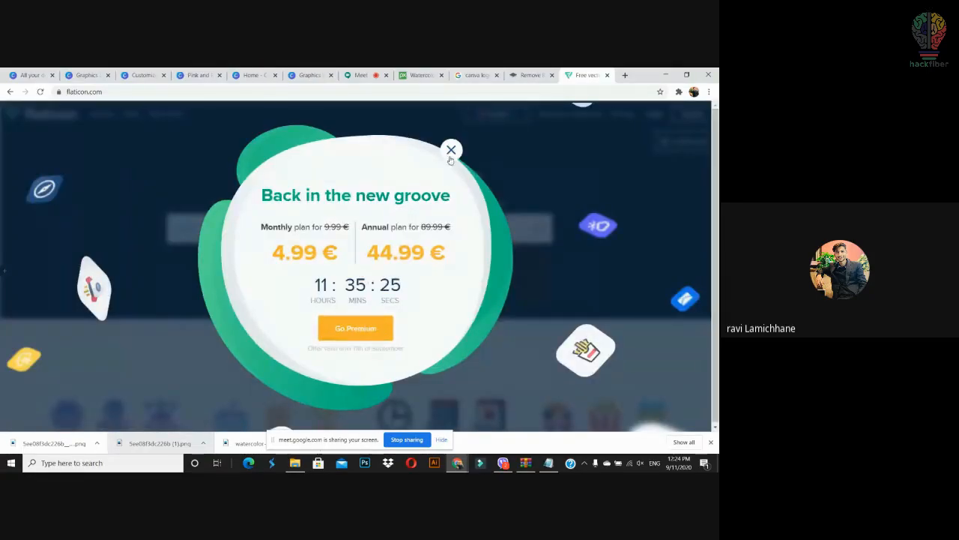
click(450, 151)
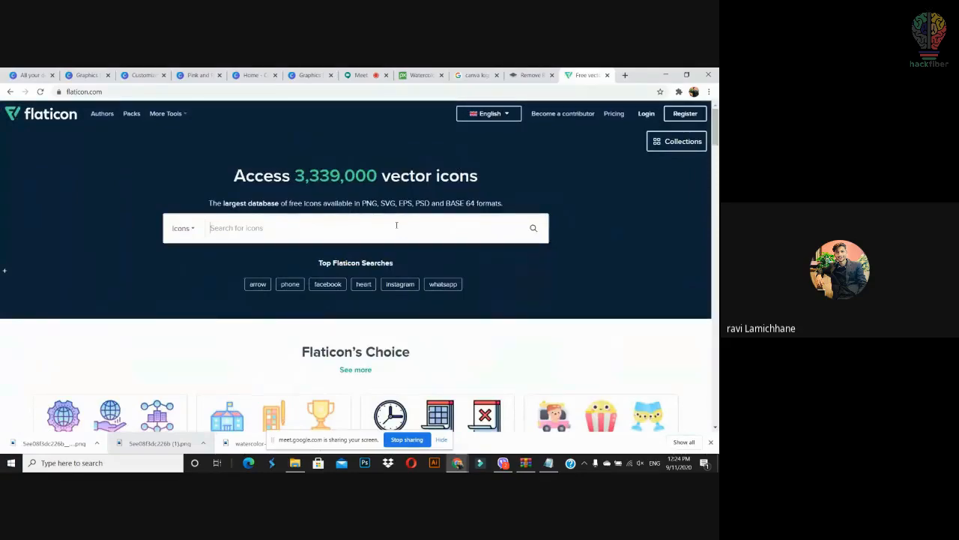
Step: Search Flaticon for 'date and time' and download the calendar-with-clock icon as SVG
text(date and time)
key(Return)
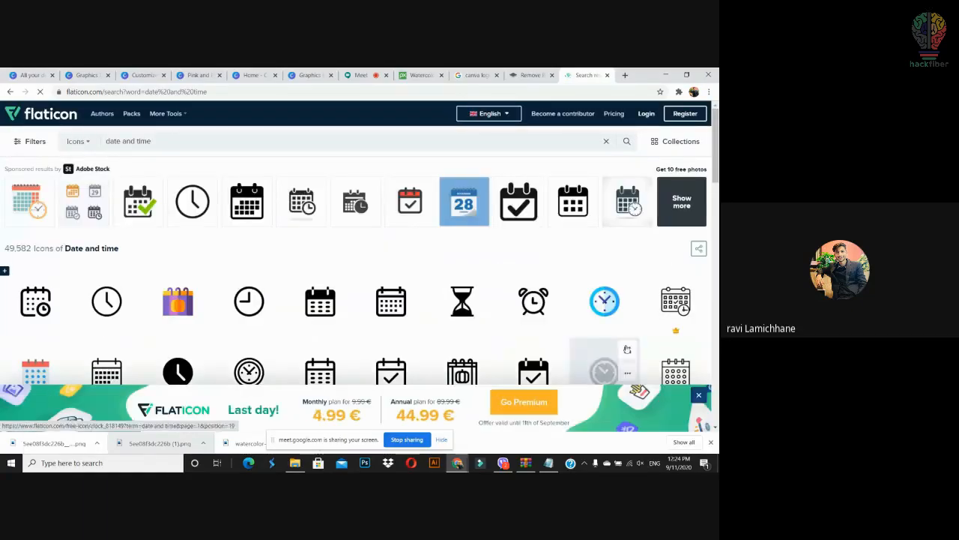
drag(717, 154, 716, 248)
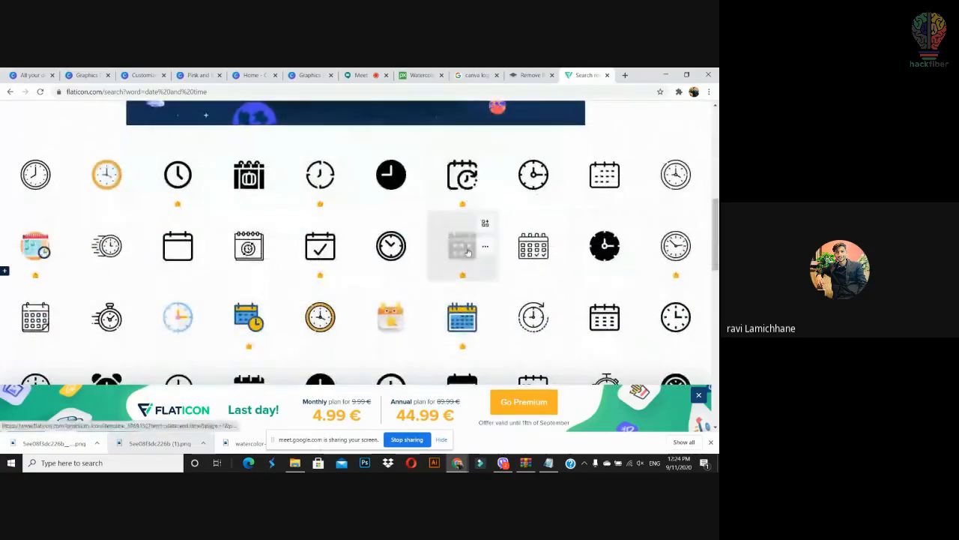
drag(715, 244, 718, 314)
click(532, 285)
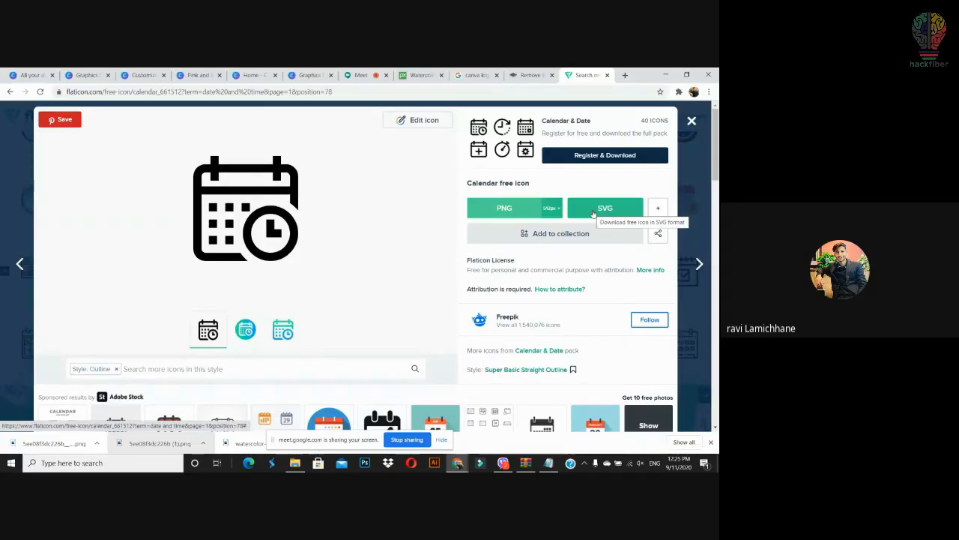
click(593, 214)
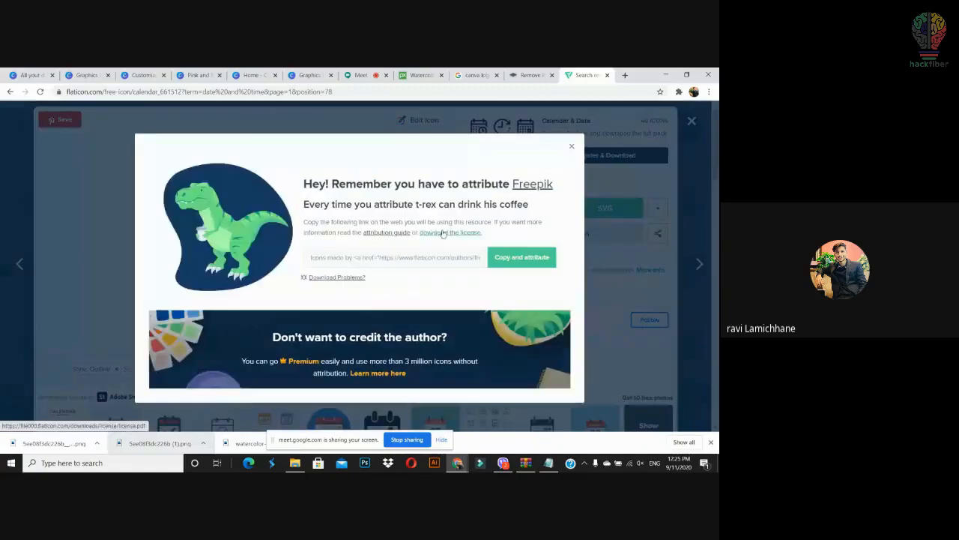
click(112, 255)
Step: Upload calendar.svg to Canva and place it, scaled down, on the slide
drag(30, 446, 182, 247)
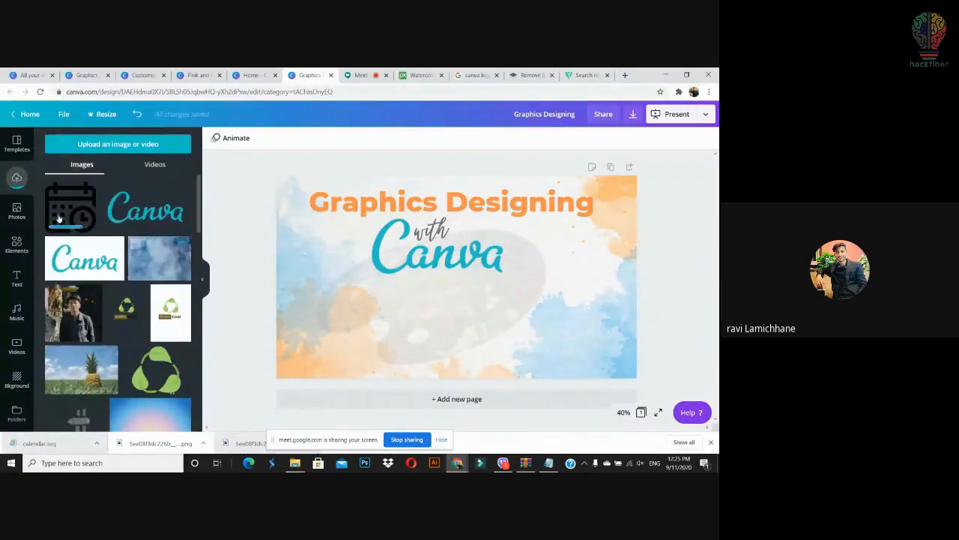
drag(70, 206, 438, 304)
drag(480, 279, 400, 308)
Step: Recolour the calendar icon teal to match the lettering
click(215, 138)
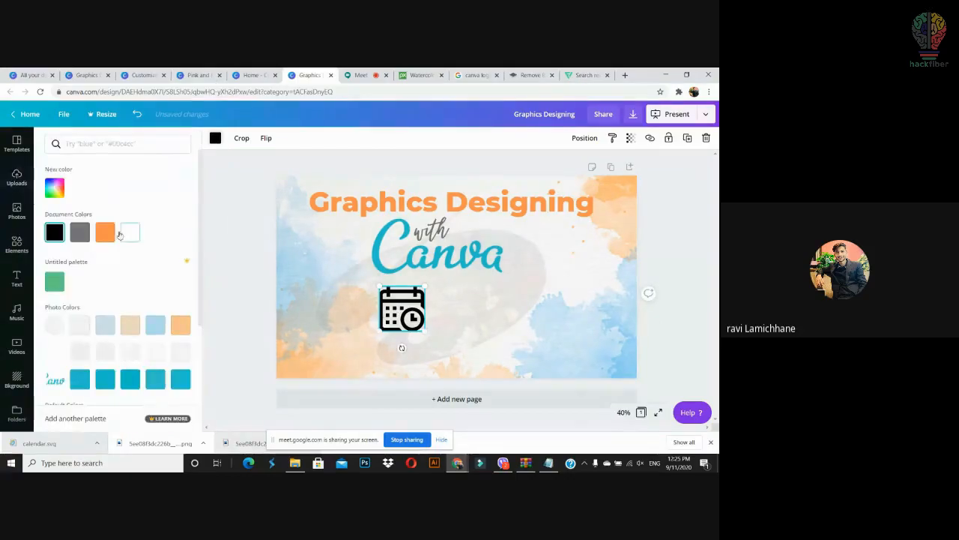
click(104, 232)
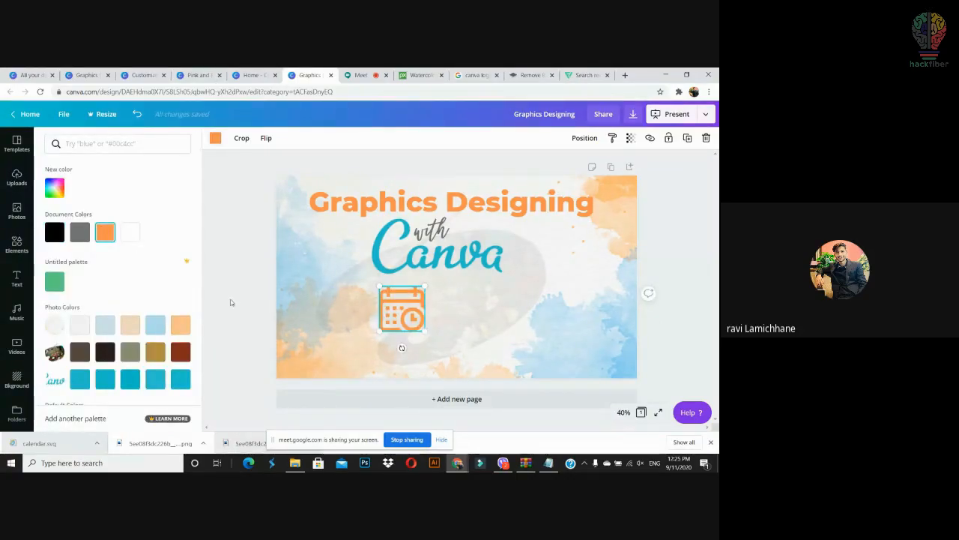
click(180, 328)
click(150, 328)
click(156, 382)
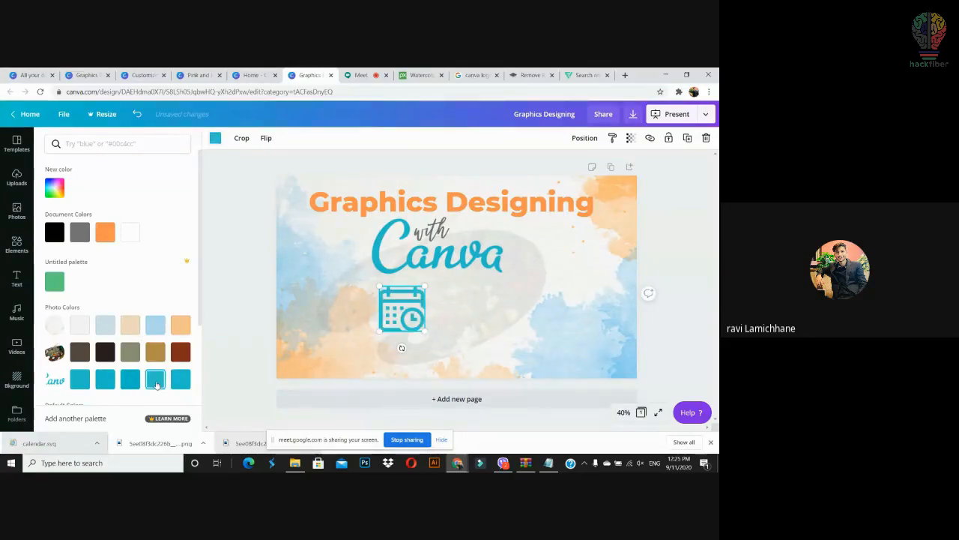
click(131, 380)
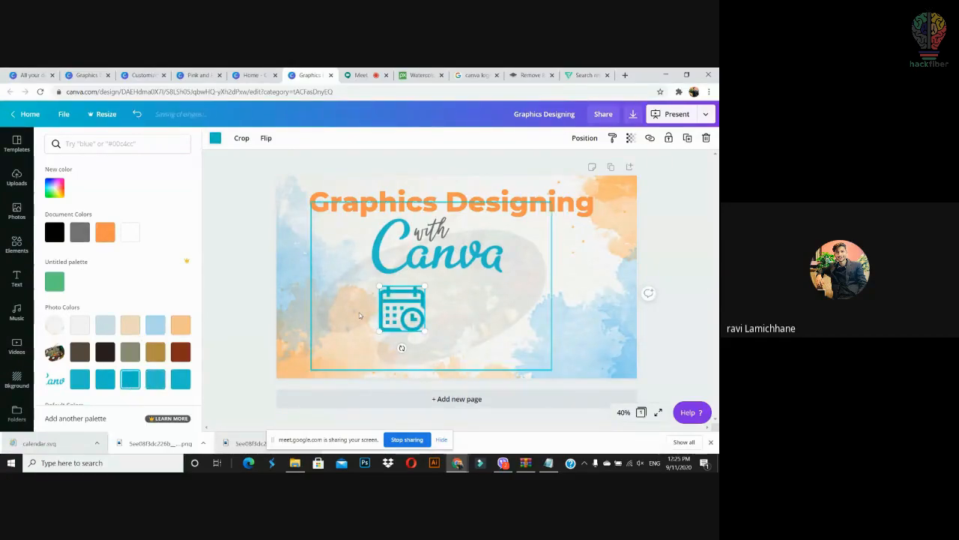
click(244, 273)
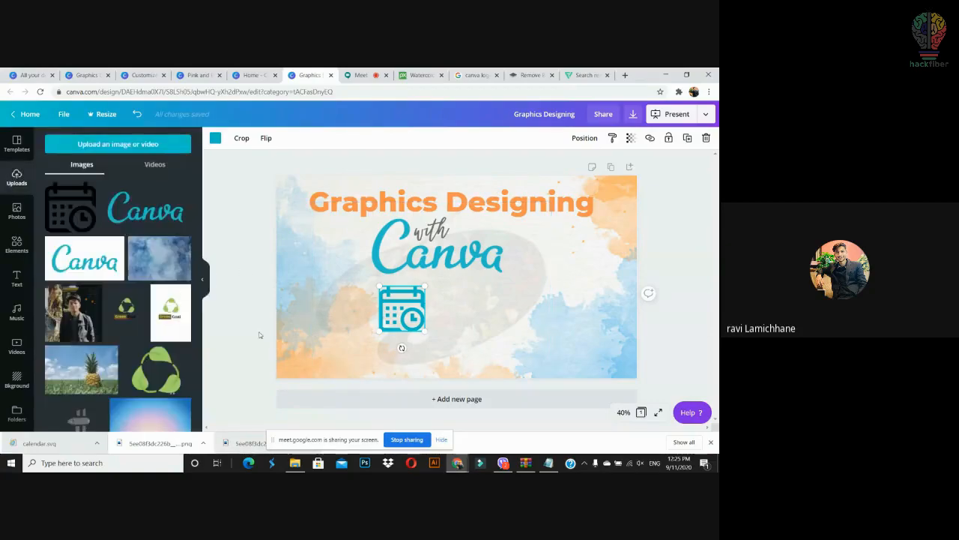
Step: Shift the calendar icon further left and shrink it to 221 by 221
click(305, 316)
drag(390, 322, 370, 326)
drag(404, 291, 384, 303)
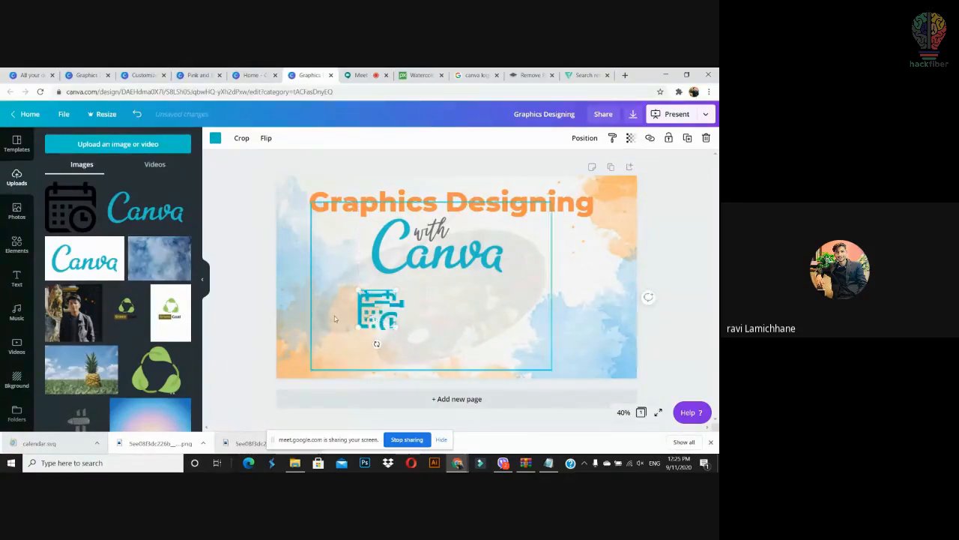
click(225, 298)
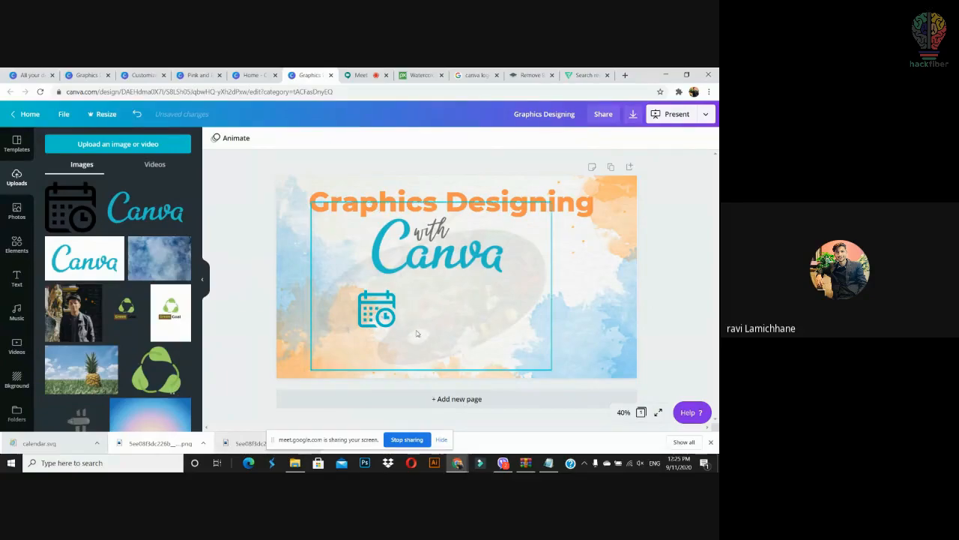
Step: Add a solid line, rotate it vertical and shorten it into a divider beside the calendar icon
click(18, 286)
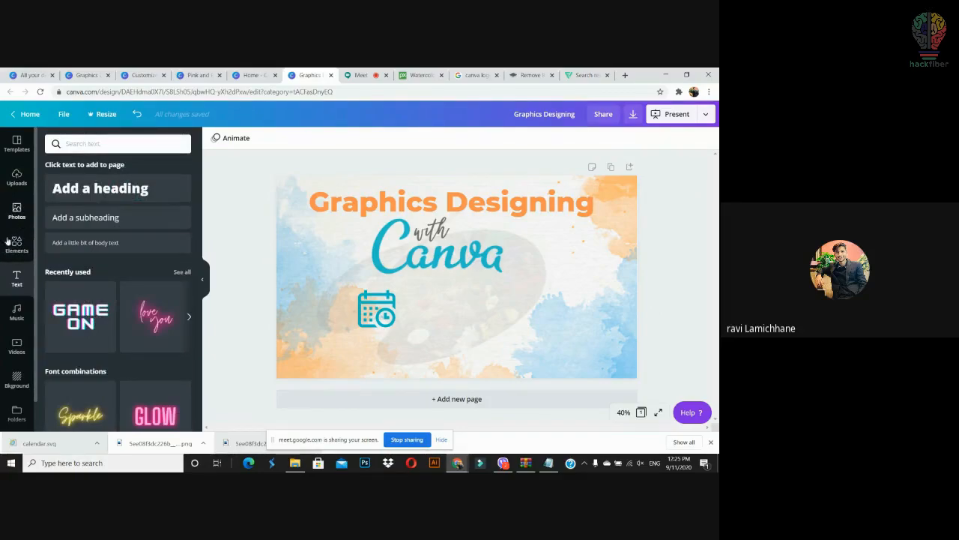
click(16, 245)
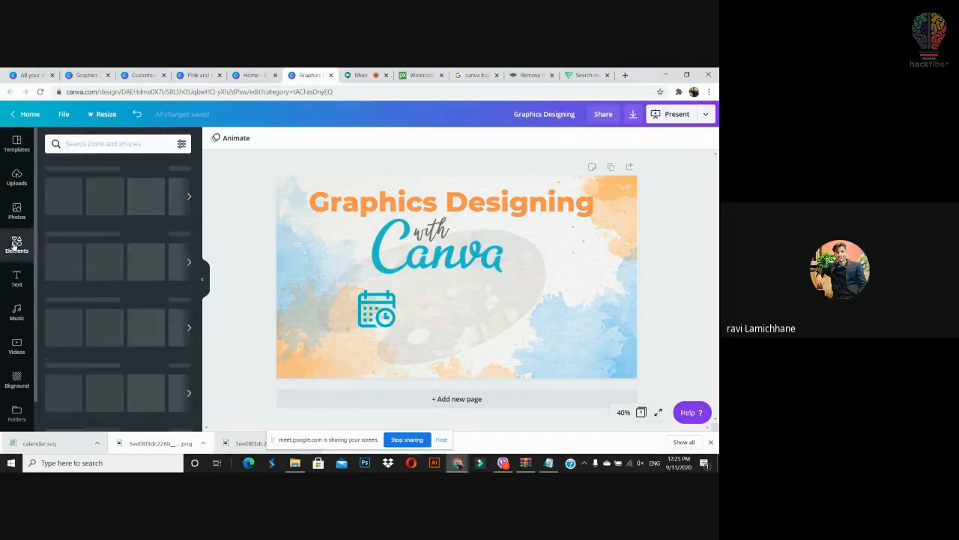
click(91, 144)
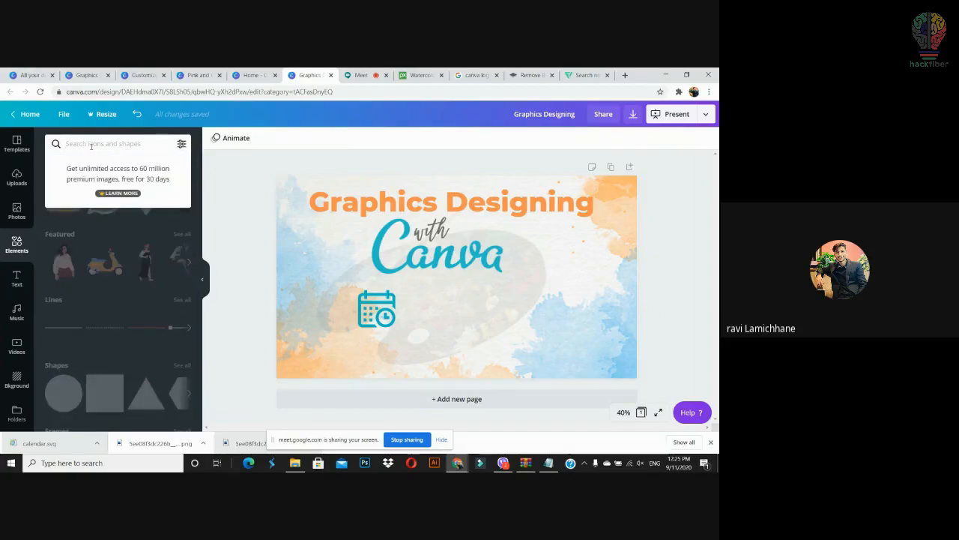
click(68, 334)
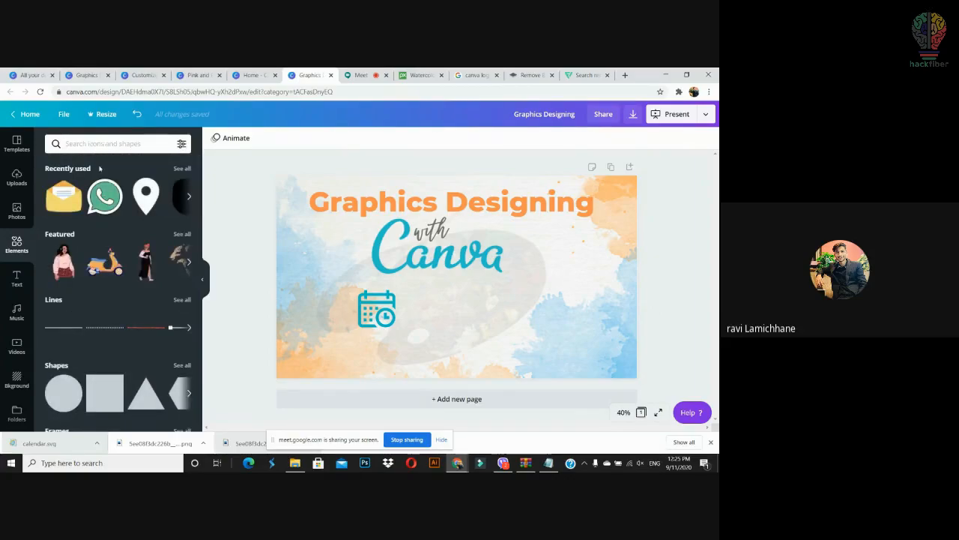
drag(63, 328, 436, 315)
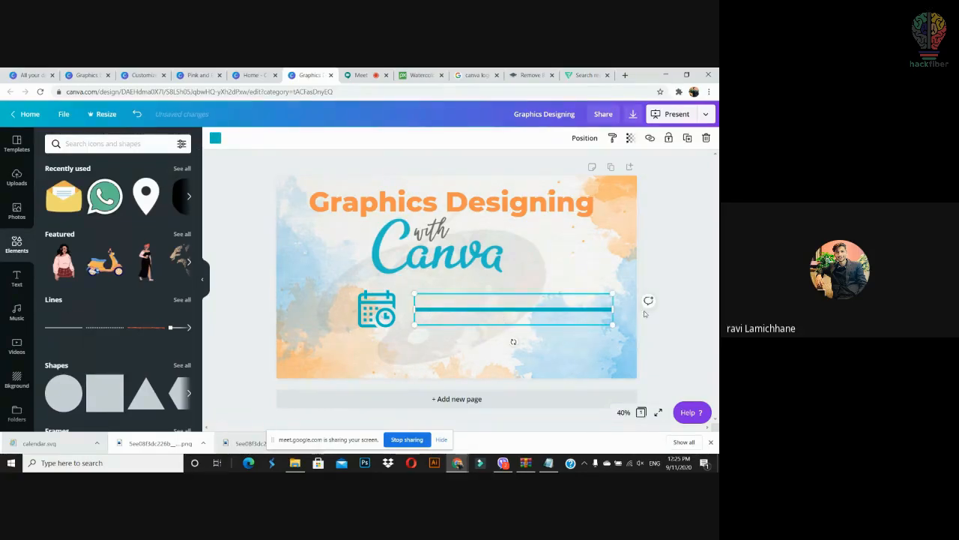
drag(515, 342, 548, 312)
drag(517, 222, 419, 291)
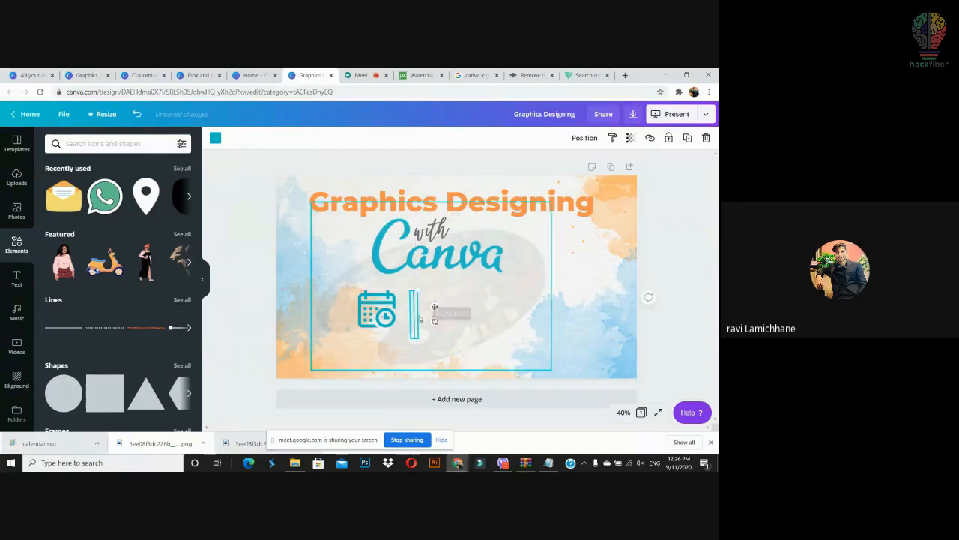
click(542, 358)
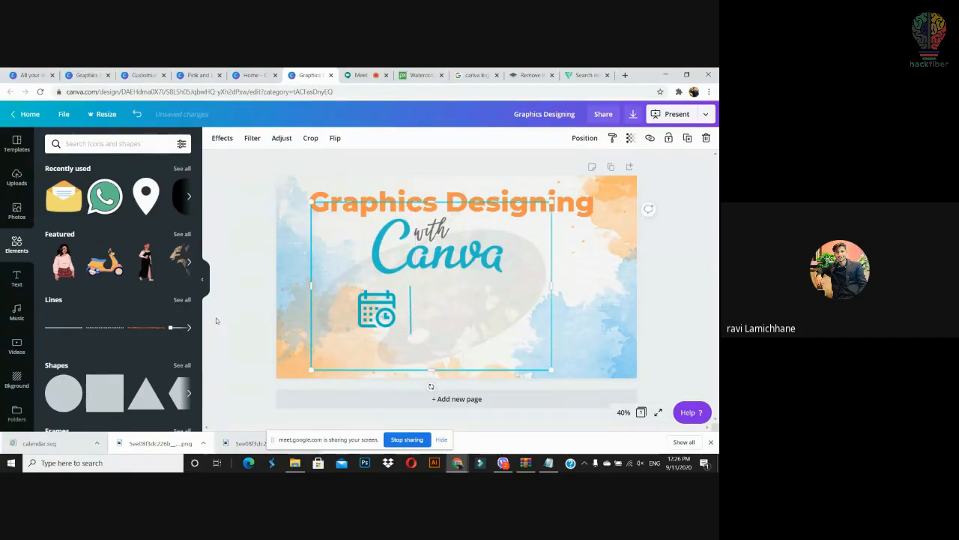
scroll(120, 330, down, 3)
scroll(120, 330, up, 3)
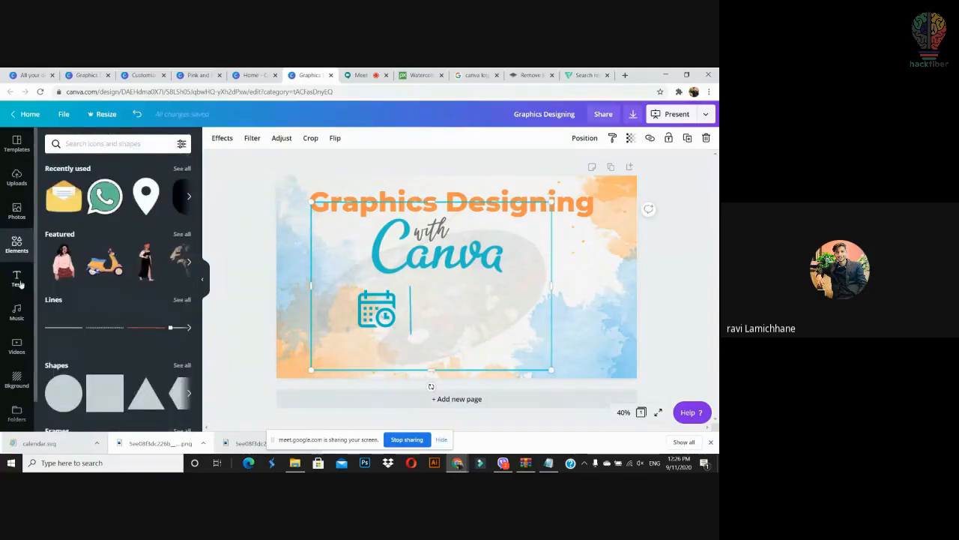
click(21, 282)
mouse_move(199, 193)
mouse_down()
mouse_move(203, 366)
mouse_move(188, 181)
mouse_up()
Step: Add a paragraph text box in Tenor Sans at size 28
click(114, 144)
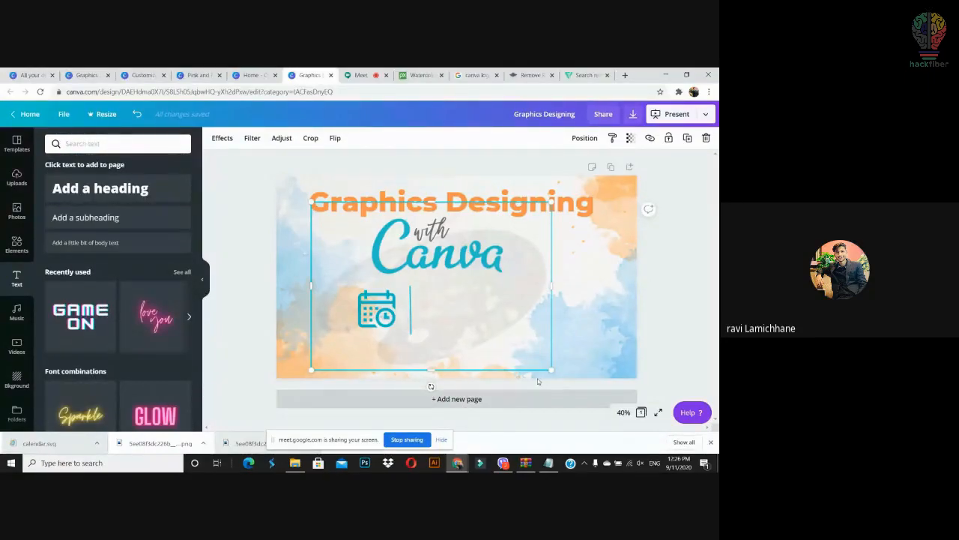
text(t)
click(382, 219)
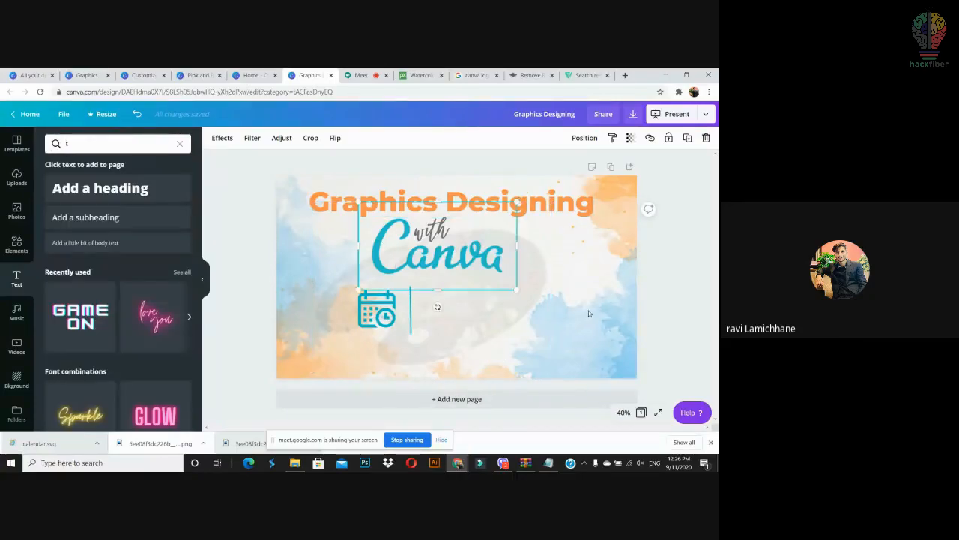
click(565, 317)
key(t)
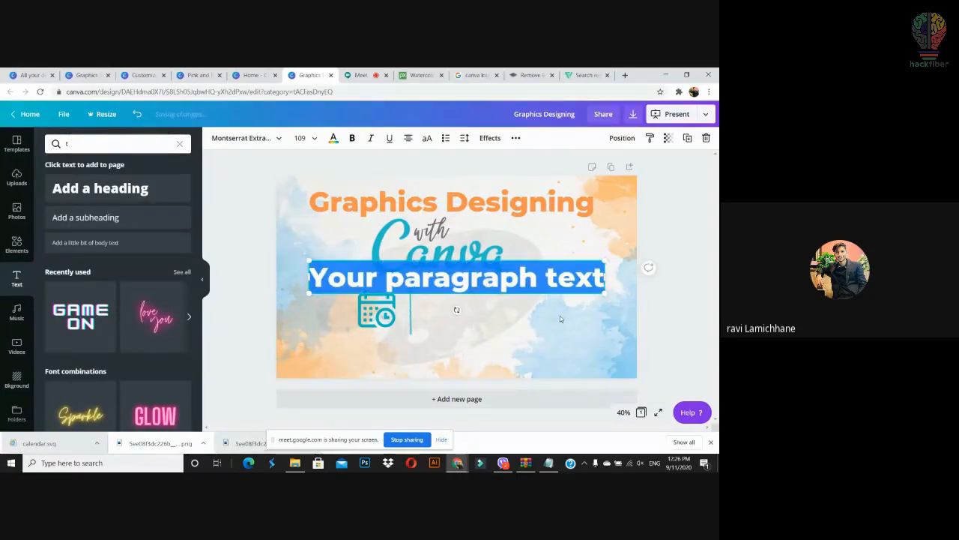
click(277, 138)
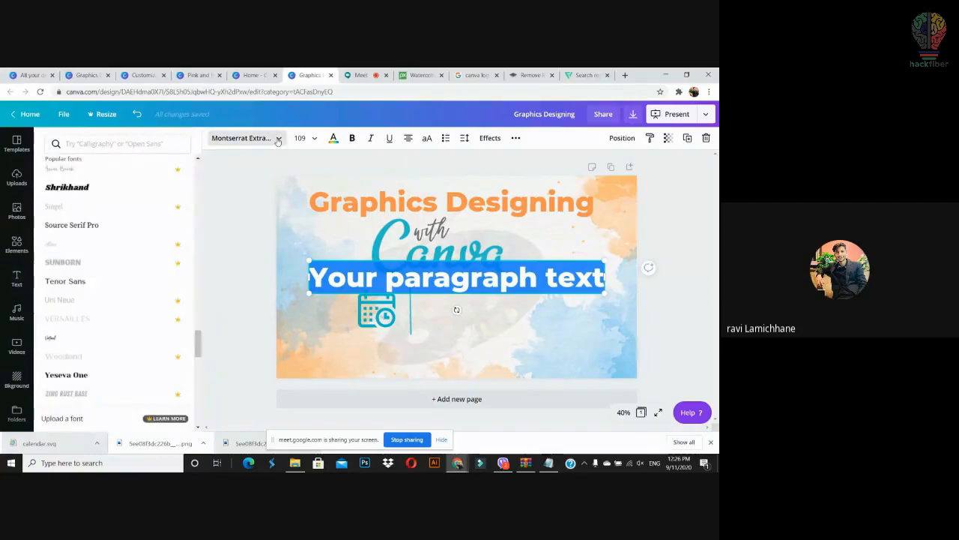
click(124, 279)
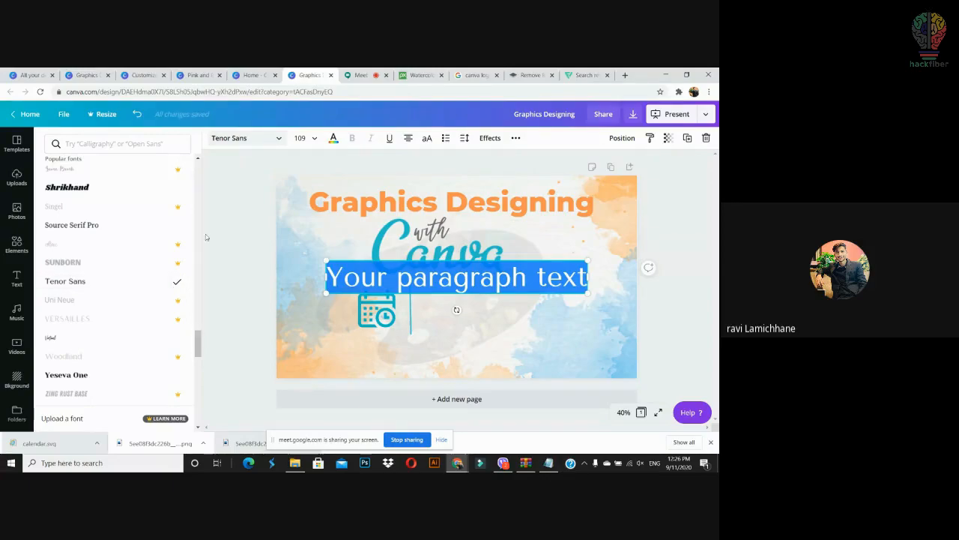
click(315, 139)
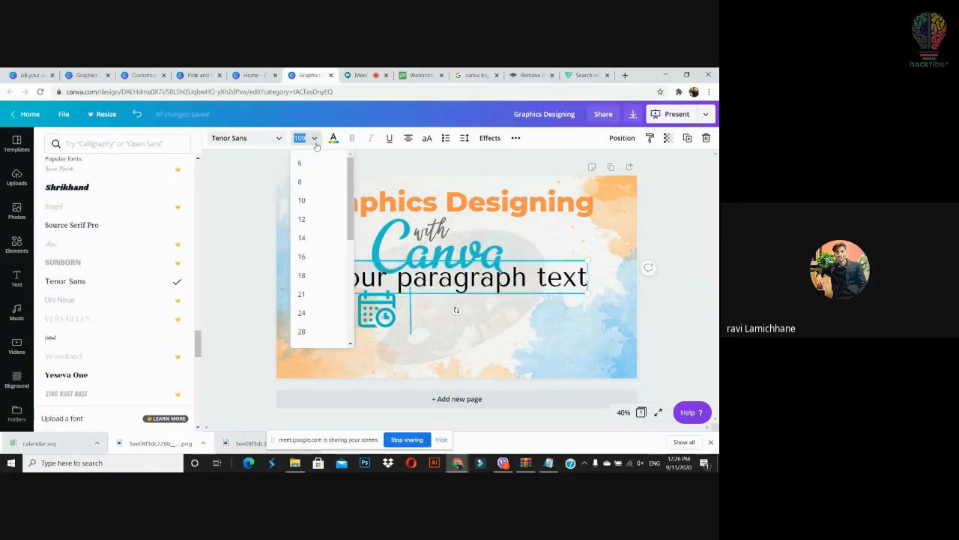
click(305, 335)
Step: Enlarge the text, type 'Sept -11', and move it beside the divider line
drag(509, 288, 575, 337)
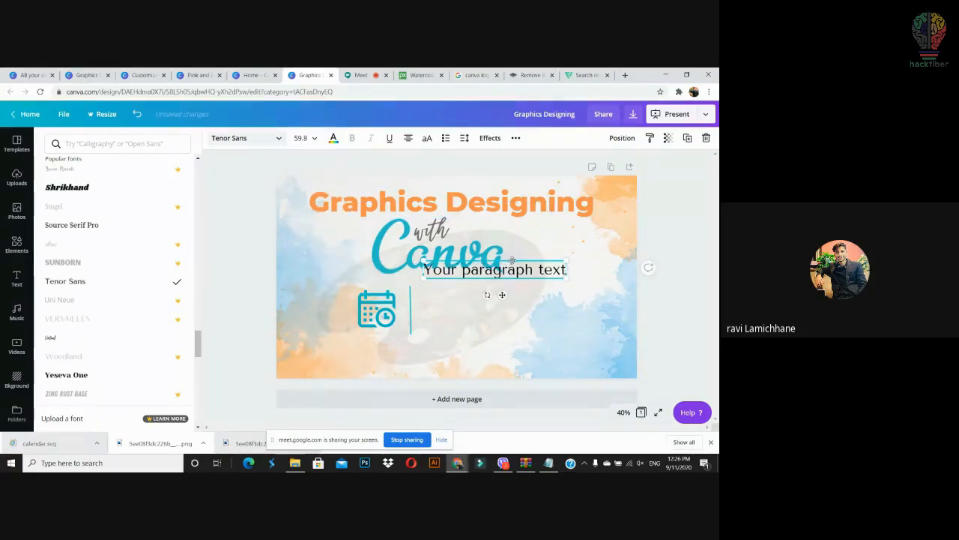
drag(512, 260, 510, 294)
double_click(511, 295)
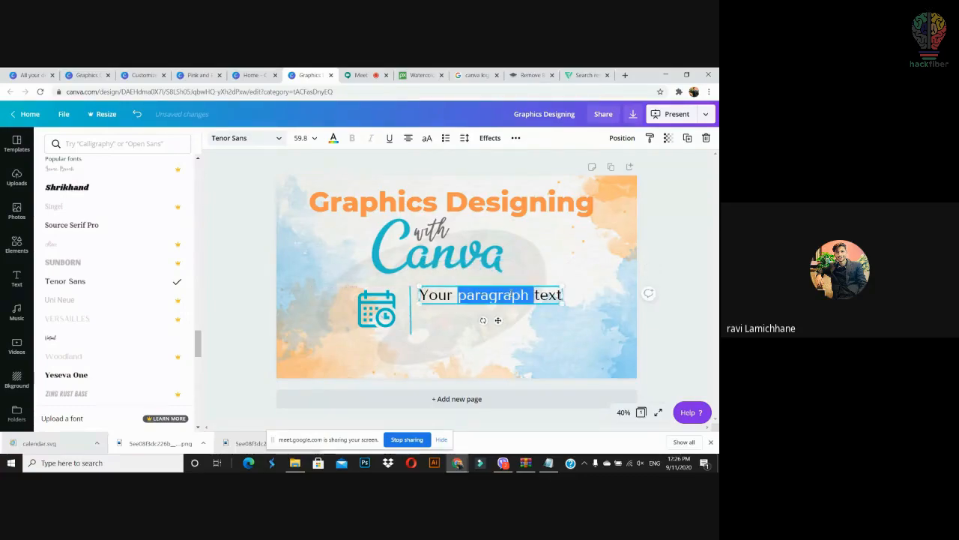
key(ctrl+a)
text(Sept)
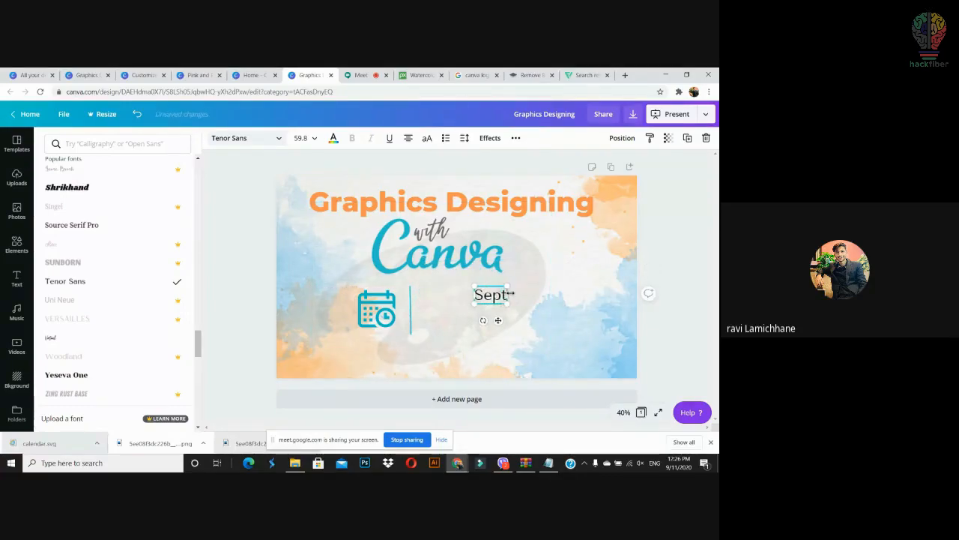
text( -11)
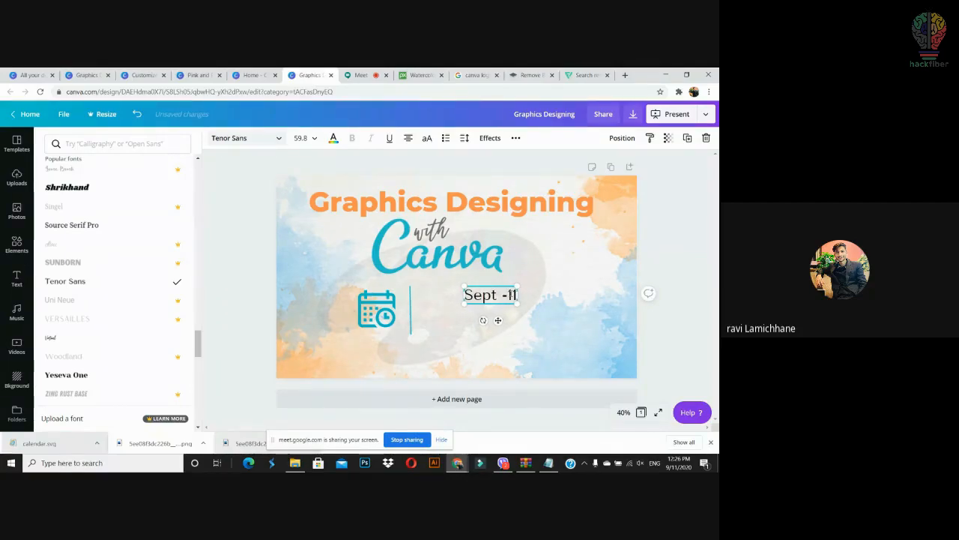
click(552, 319)
click(497, 295)
drag(497, 296, 469, 318)
Step: Change the lower copy to '12pm-2pm' and align it under the date
double_click(439, 319)
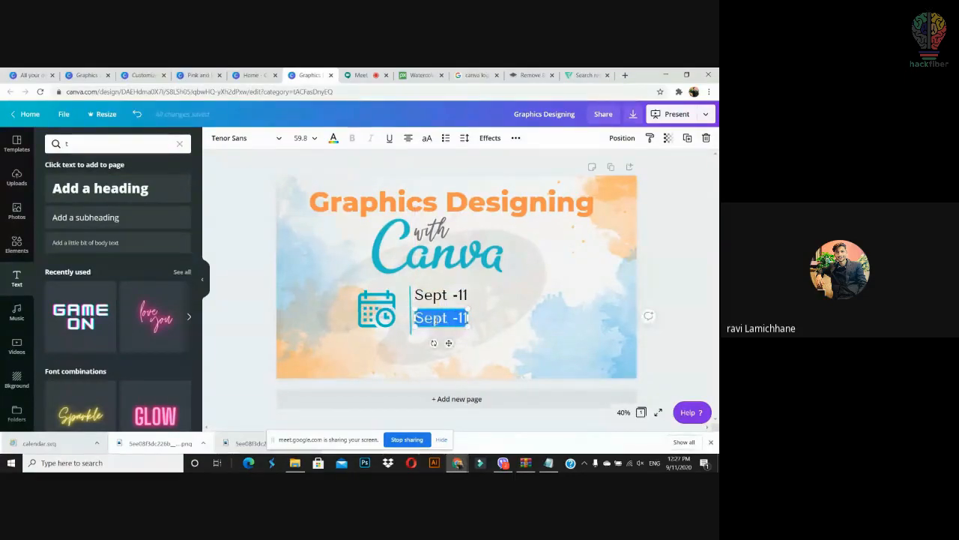
key(BackSpace)
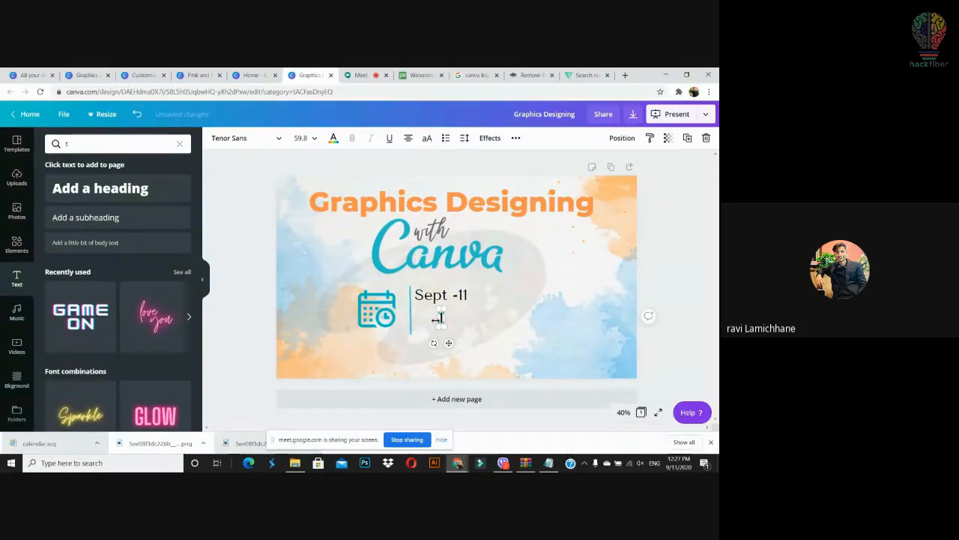
text(12-)
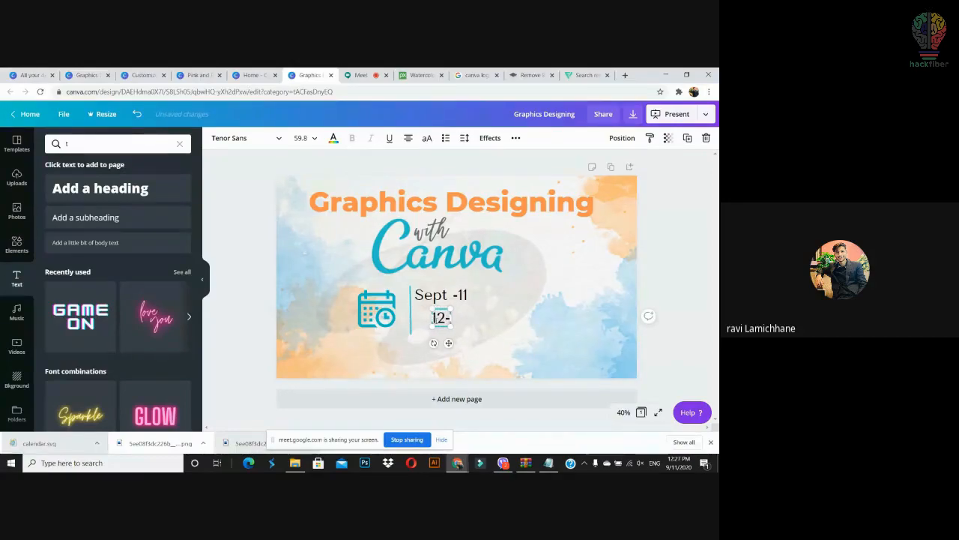
key(BackSpace)
key(BackSpace)
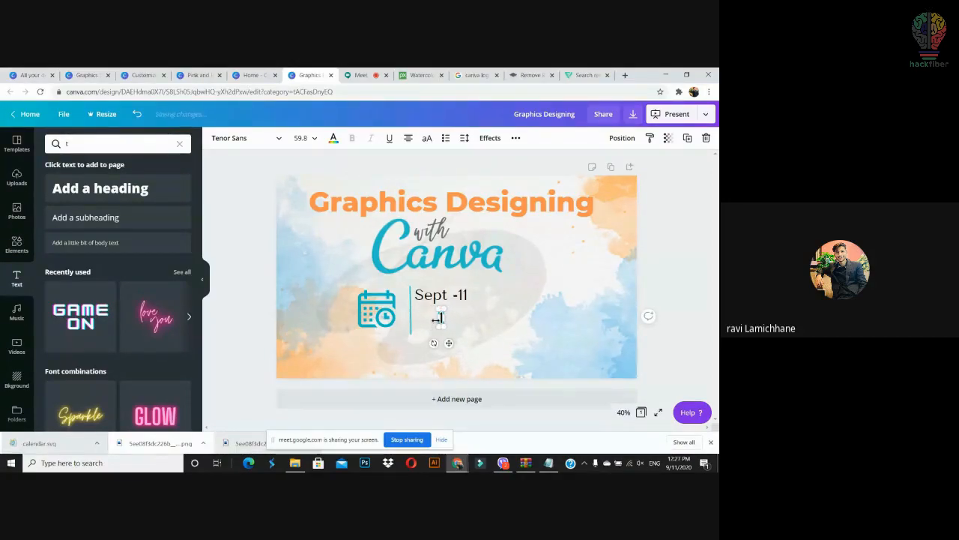
text(2pm)
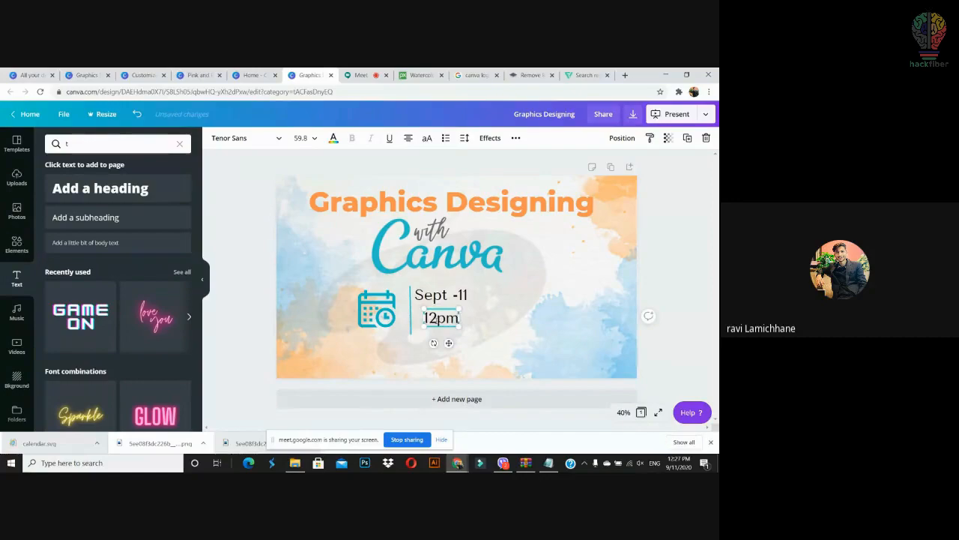
text(-2pm)
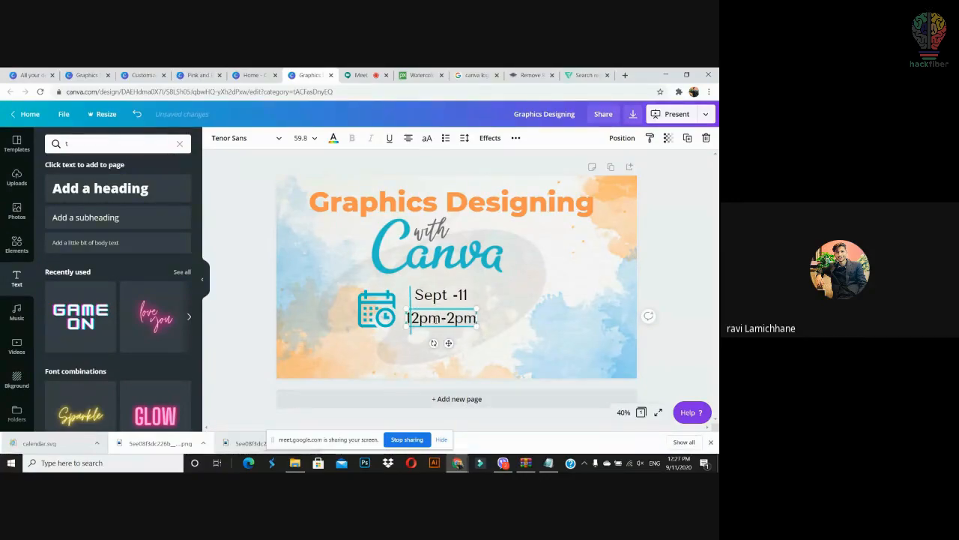
click(572, 329)
drag(461, 318, 467, 318)
Step: Enlarge the 'Sept -11' date text and add a blank second page
click(463, 296)
drag(469, 285, 469, 303)
click(472, 399)
scroll(634, 339, up, 3)
Step: Group the calendar icon, divider and both date/time lines into one block
click(511, 252)
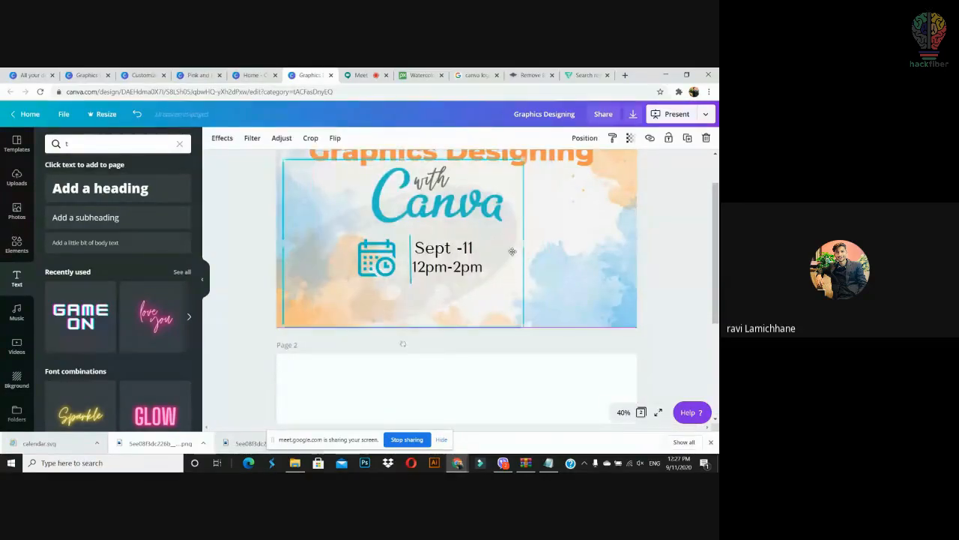
key(ctrl+z)
click(652, 246)
drag(661, 236, 295, 315)
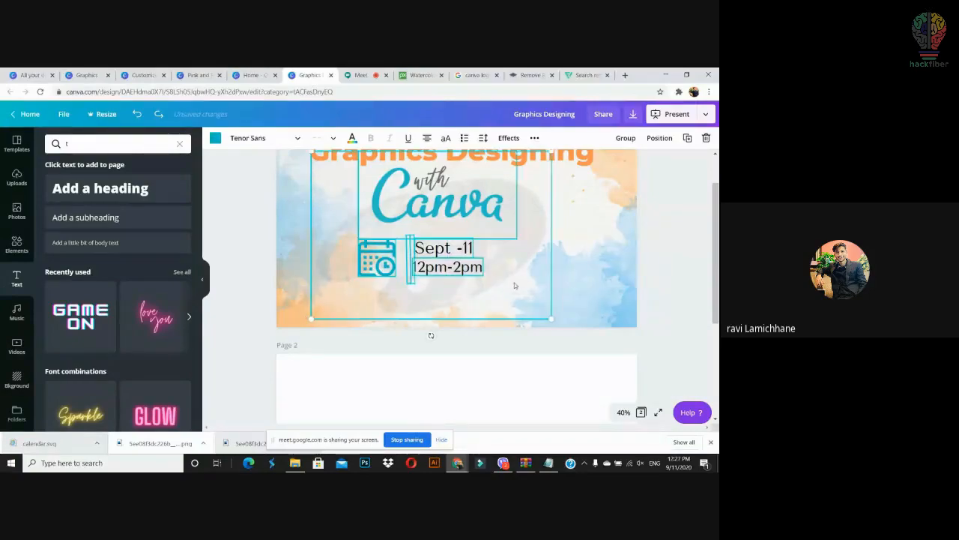
drag(669, 220, 269, 335)
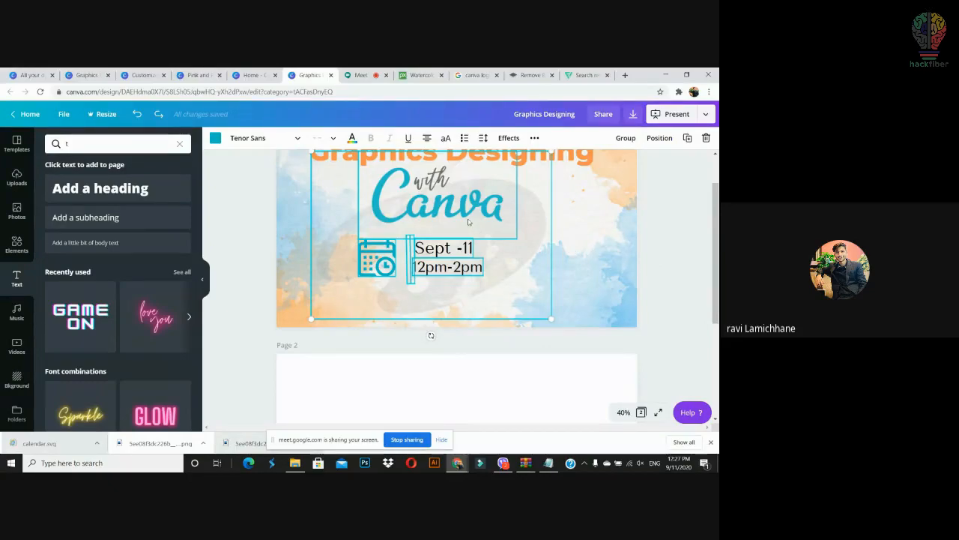
shift+click(538, 237)
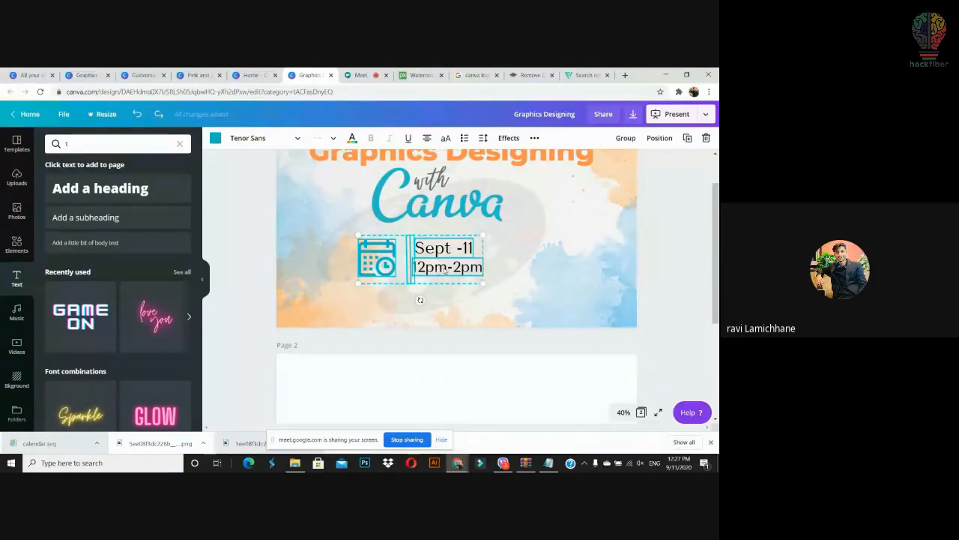
click(626, 139)
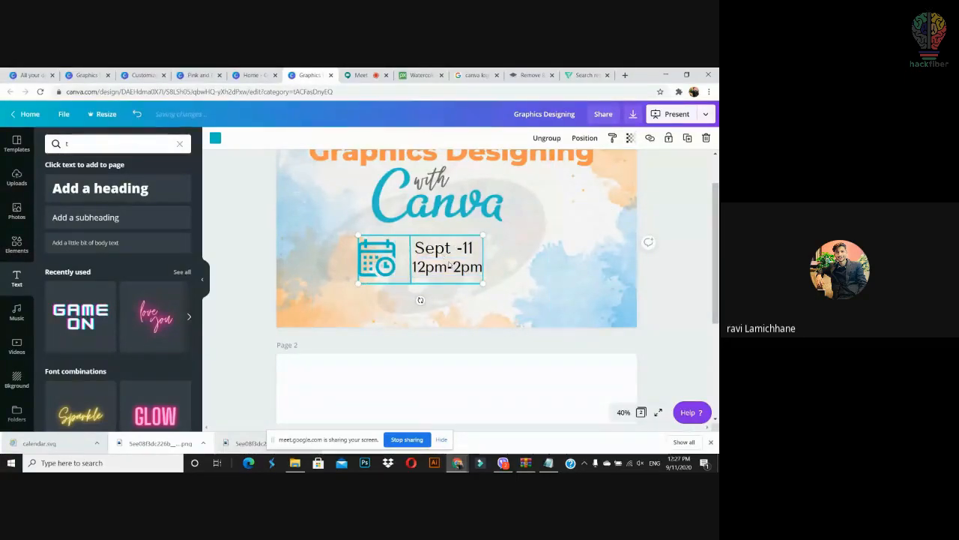
Step: Centre the date group horizontally on the page
drag(715, 242, 716, 217)
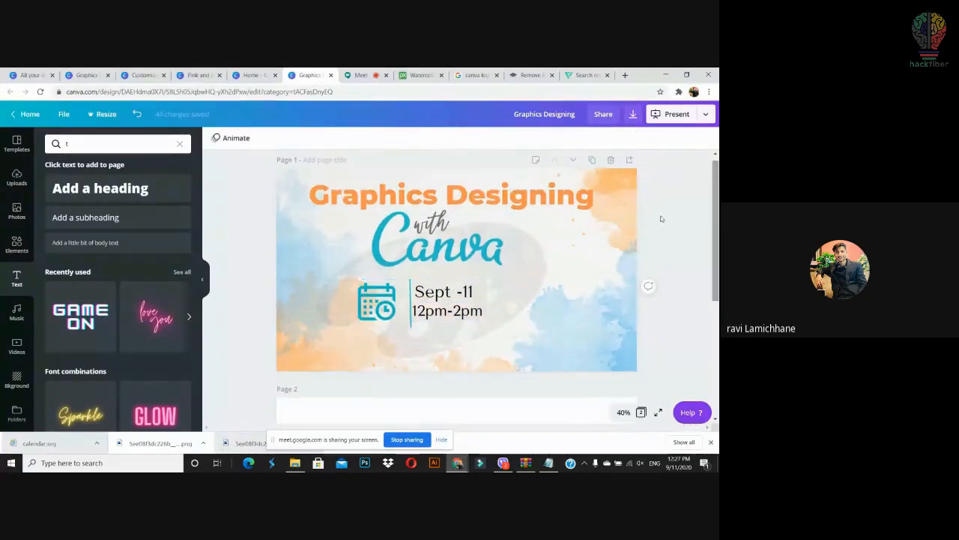
click(448, 298)
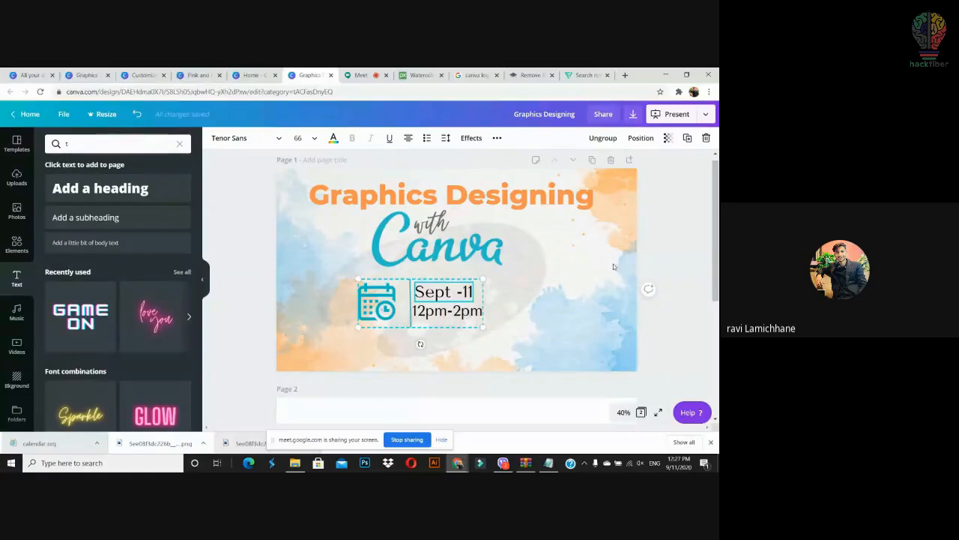
click(636, 141)
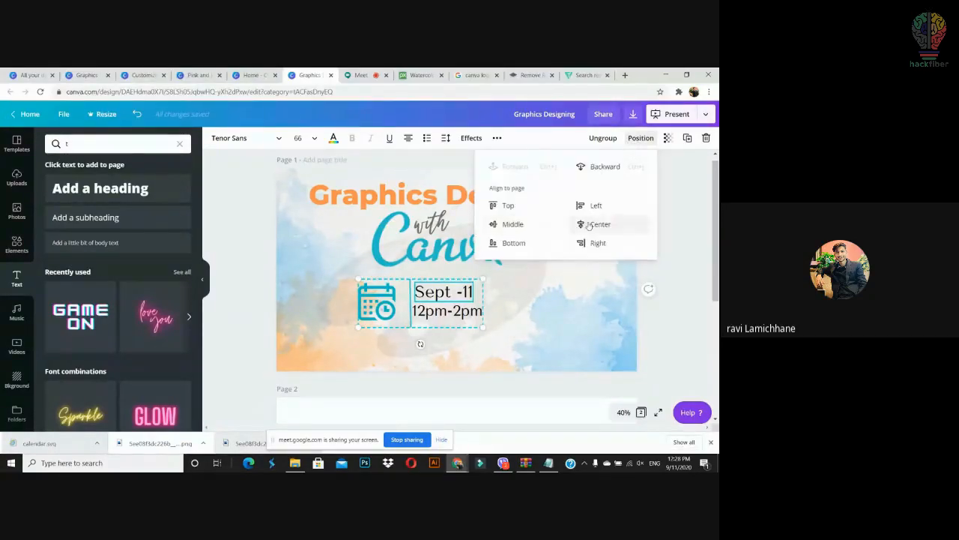
click(588, 225)
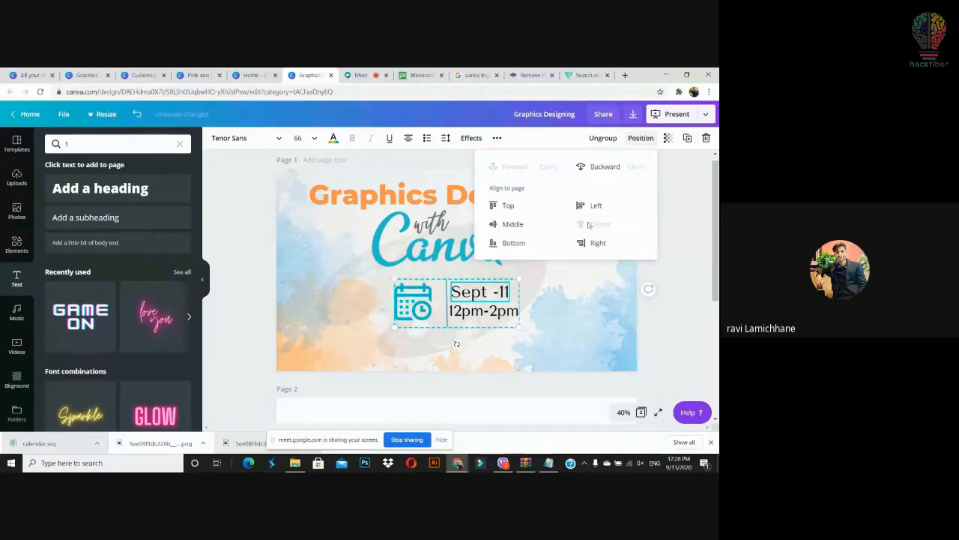
click(682, 335)
Step: Nudge the date group slightly down so it sits just beneath the Canva lettering
click(503, 264)
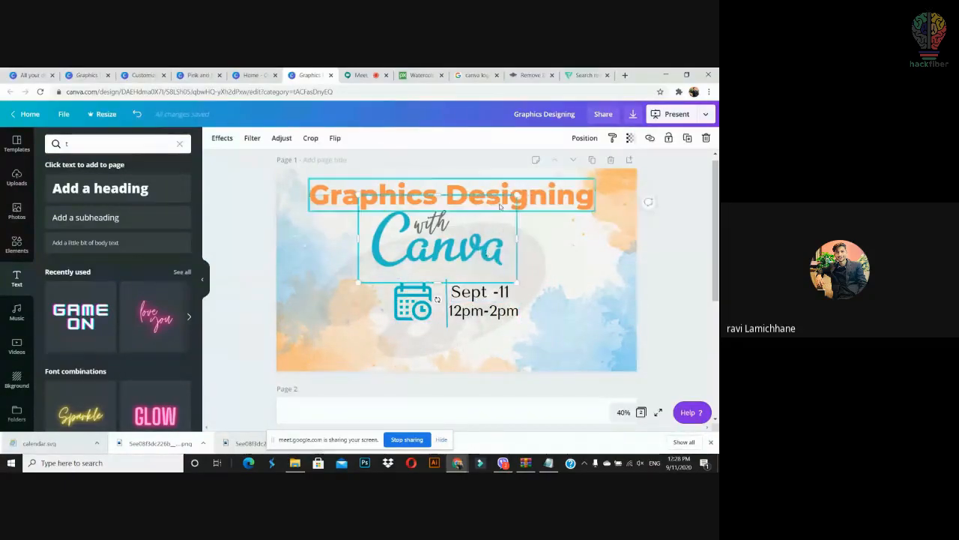
click(564, 196)
click(449, 244)
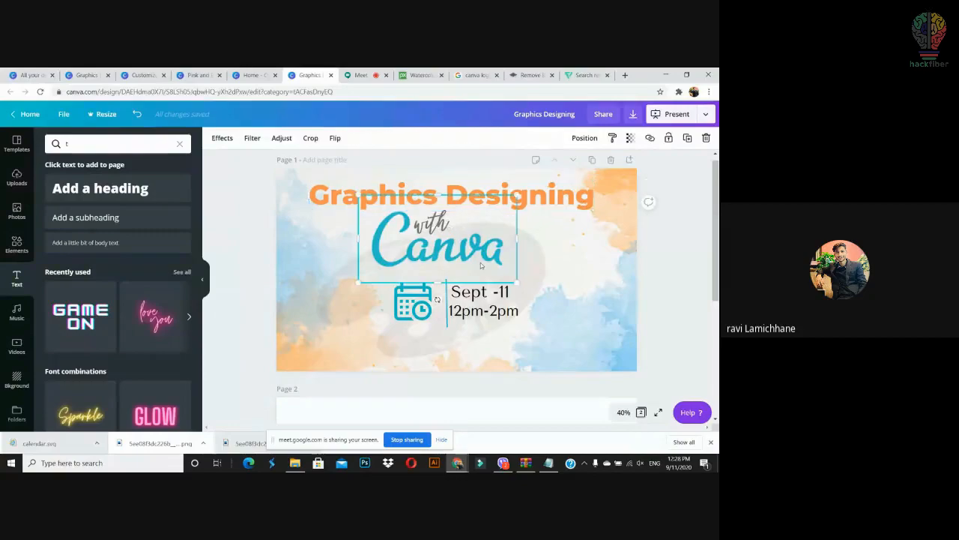
click(498, 305)
drag(498, 305, 496, 309)
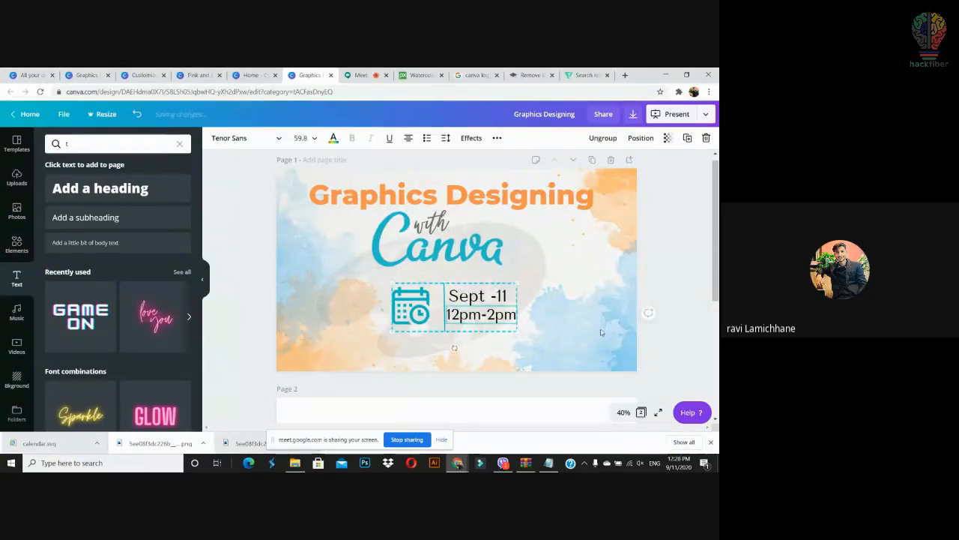
click(603, 339)
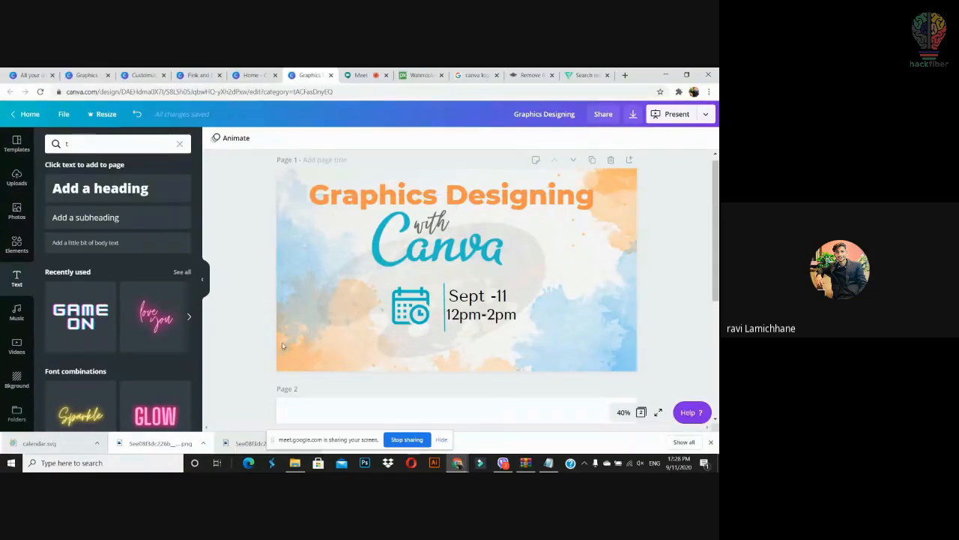
click(588, 316)
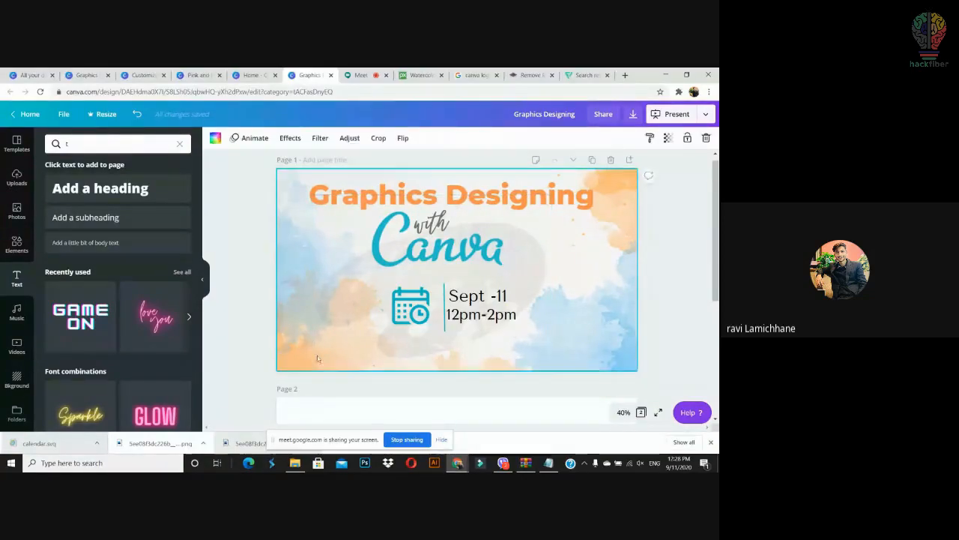
click(654, 326)
scroll(569, 348, down, 1)
Step: Place the recently used WhatsApp icon small in the slide's lower-left corner
click(112, 143)
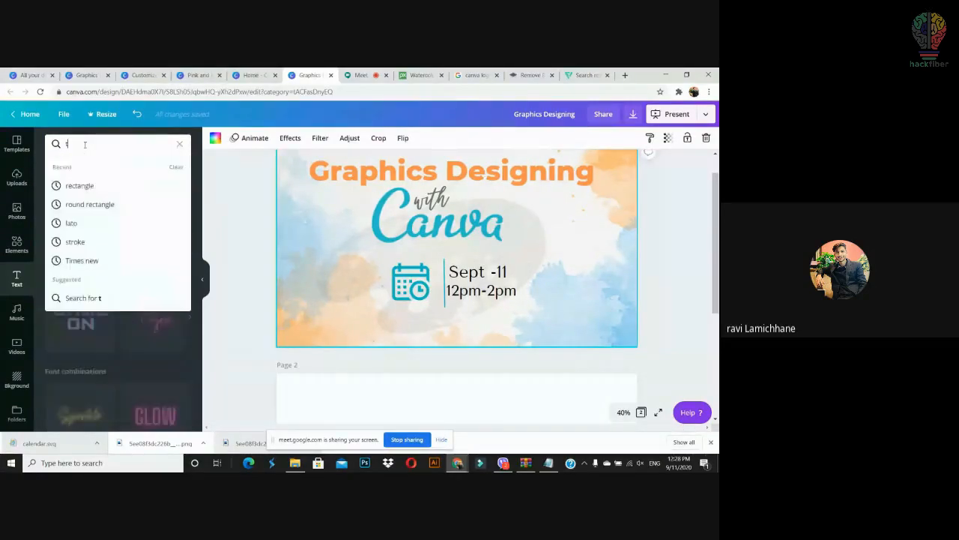
click(17, 243)
drag(105, 196, 330, 314)
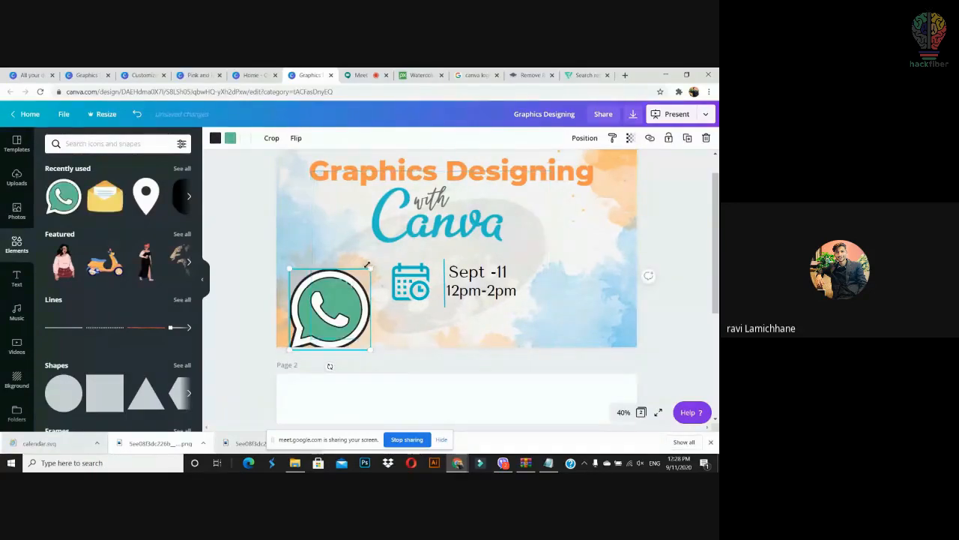
drag(367, 270, 318, 312)
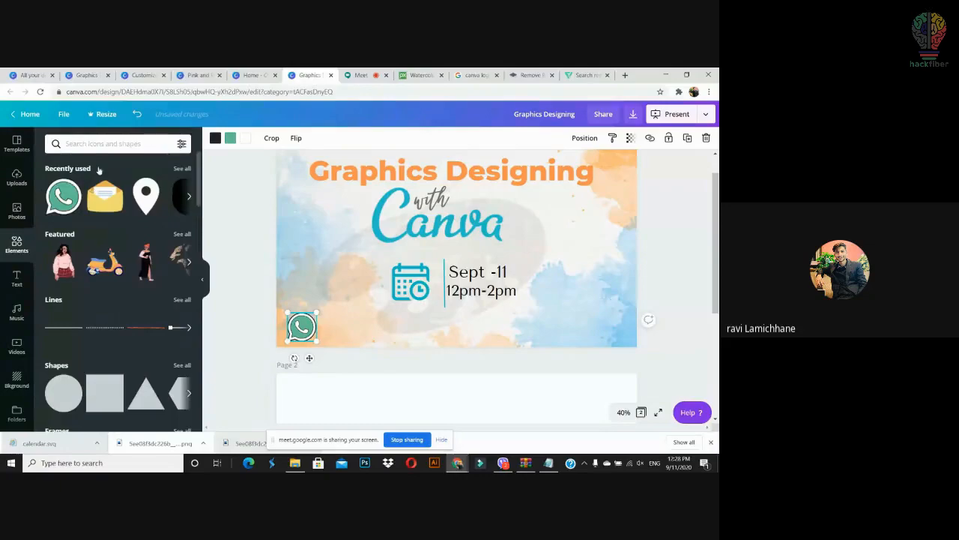
Step: Search elements for 'social media' and shrink the WhatsApp icon slightly more
click(95, 142)
text(soc)
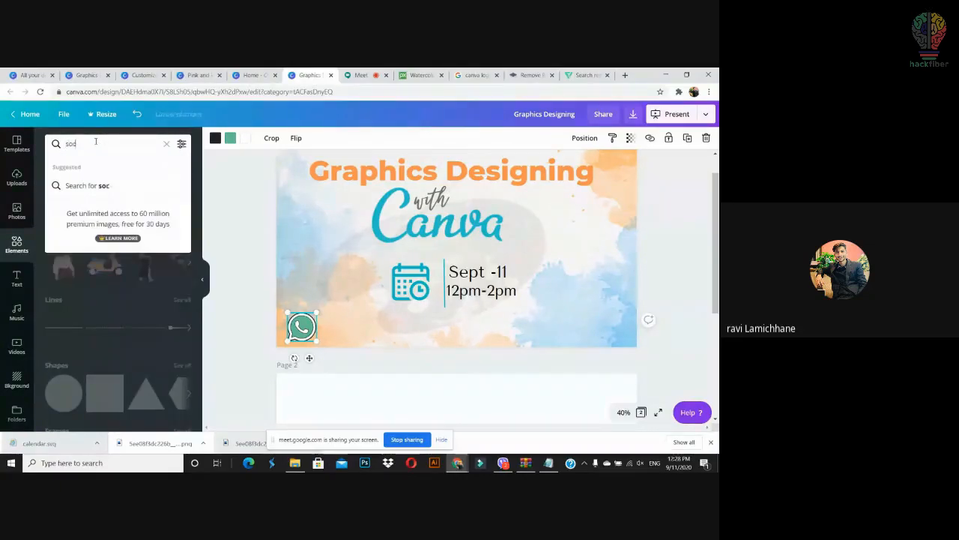
text(ial media)
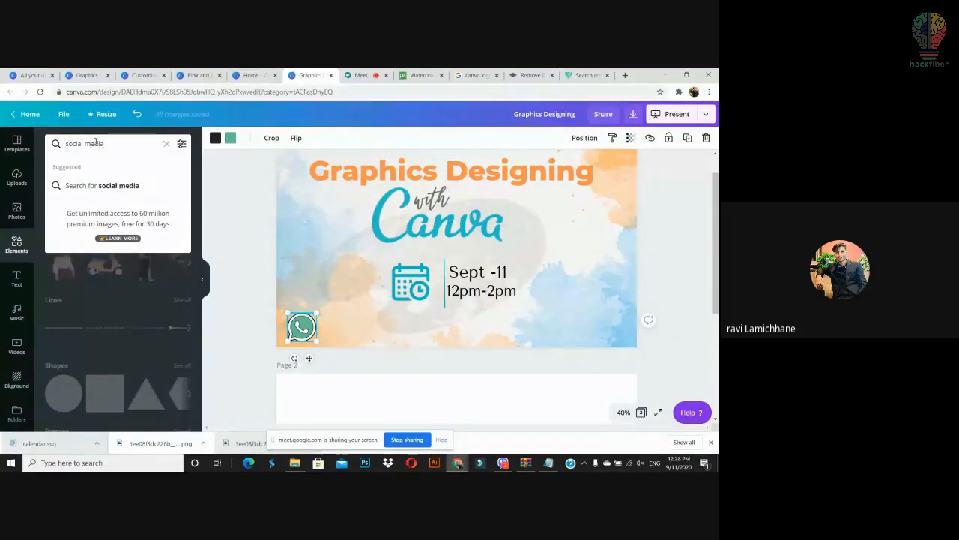
key(Return)
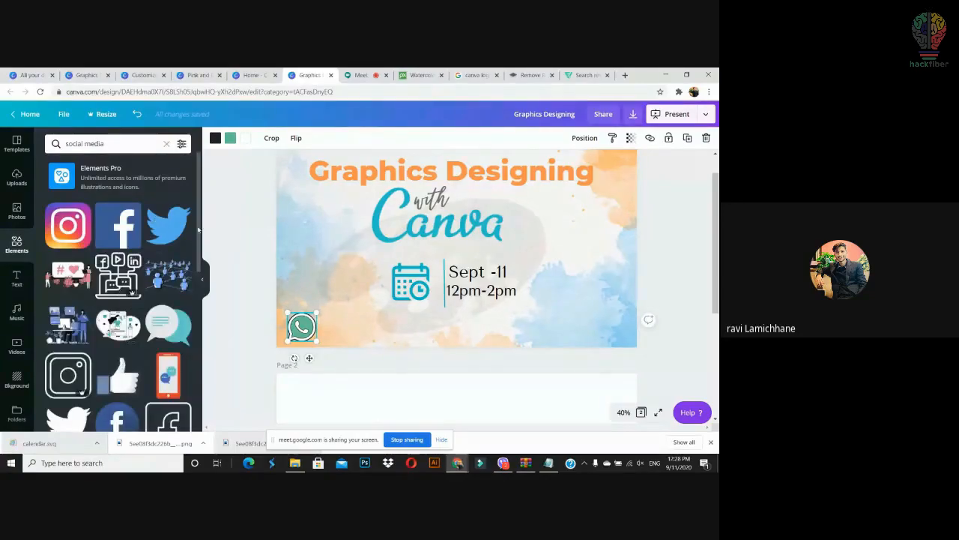
scroll(193, 270, down, 5)
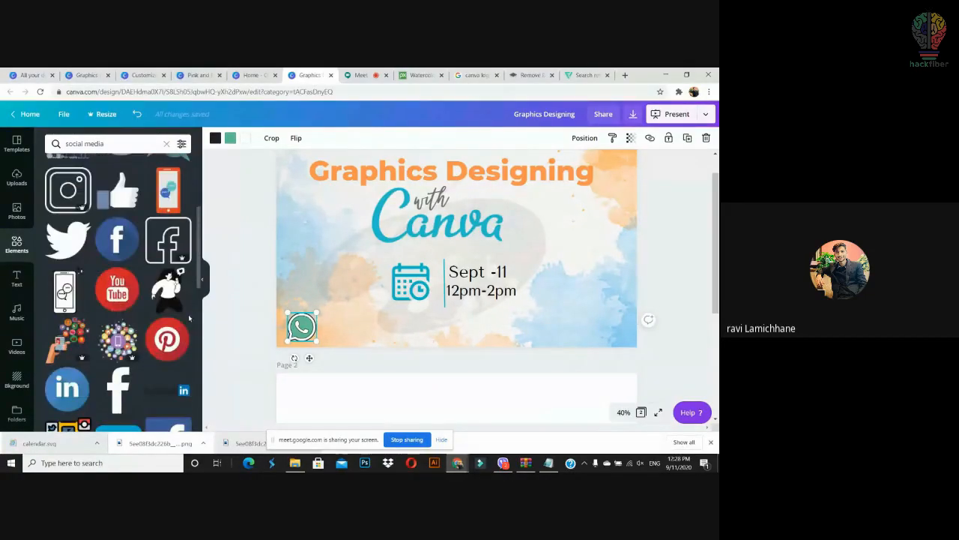
drag(316, 313, 308, 320)
click(275, 338)
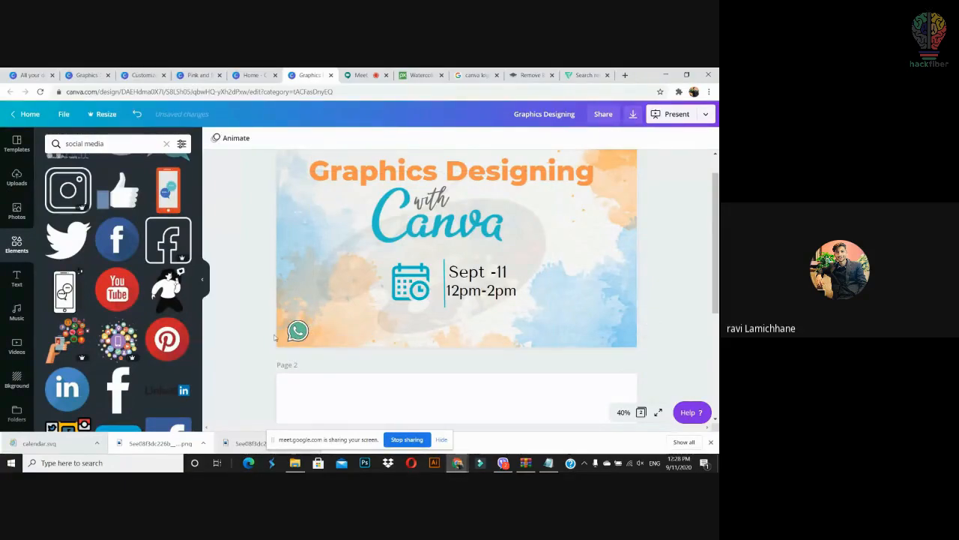
click(297, 331)
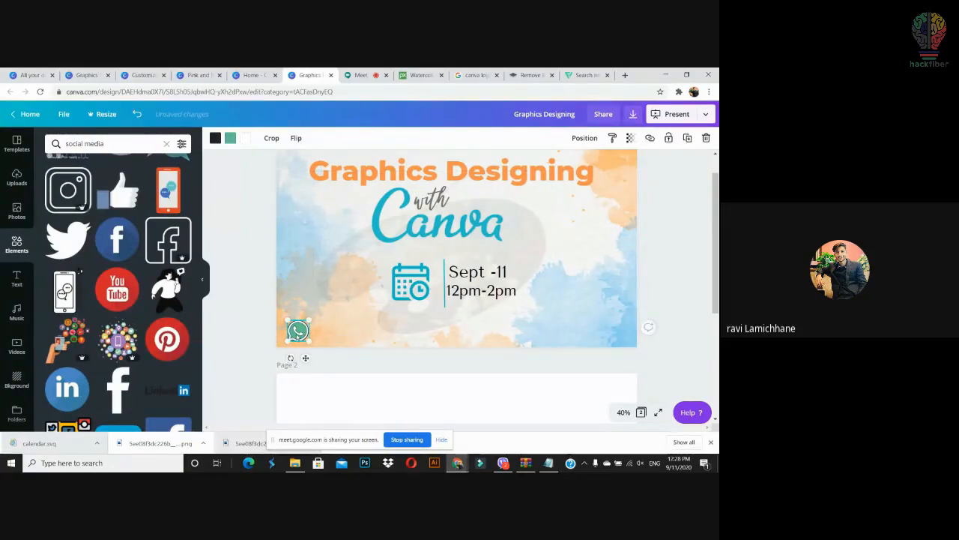
click(264, 330)
Step: Add a subheading with a placeholder phone number and move it beside the WhatsApp icon
click(26, 286)
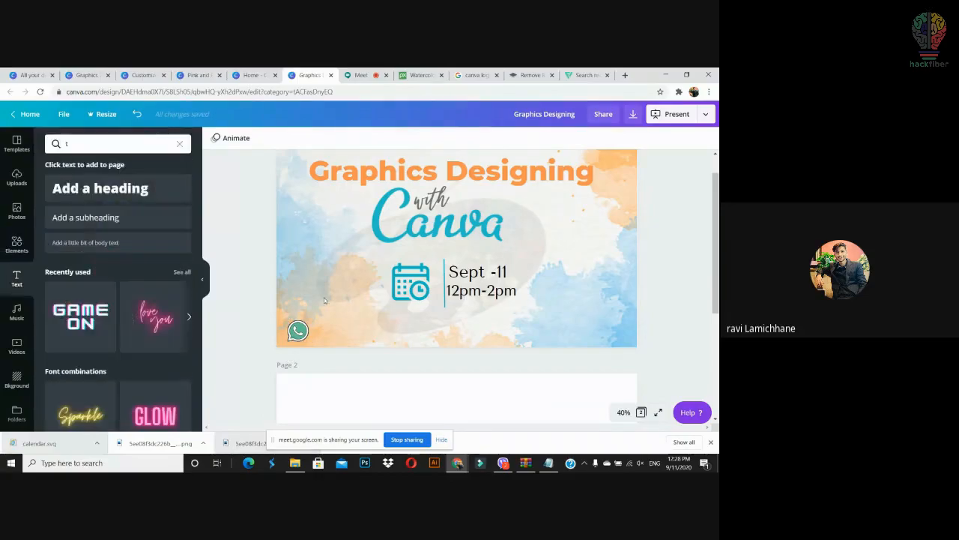
click(138, 231)
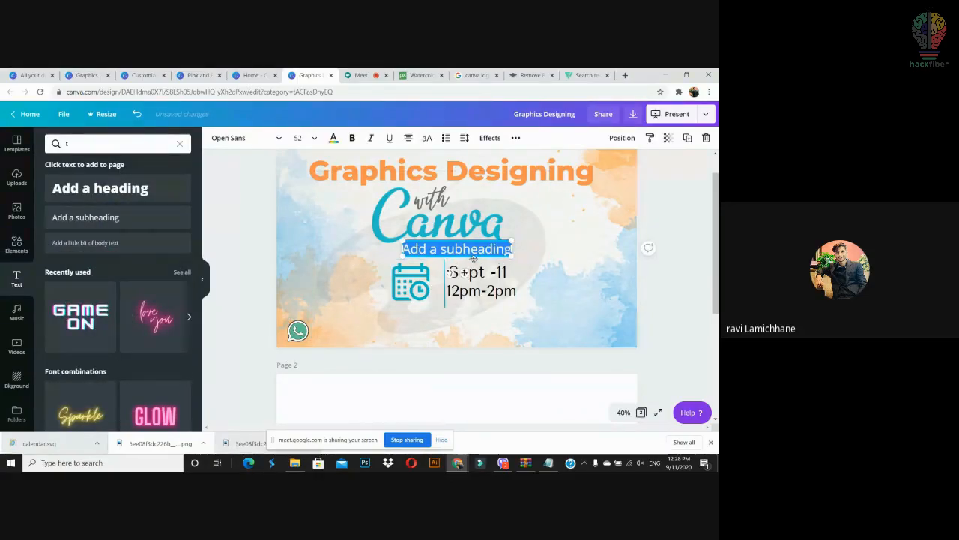
text(98612)
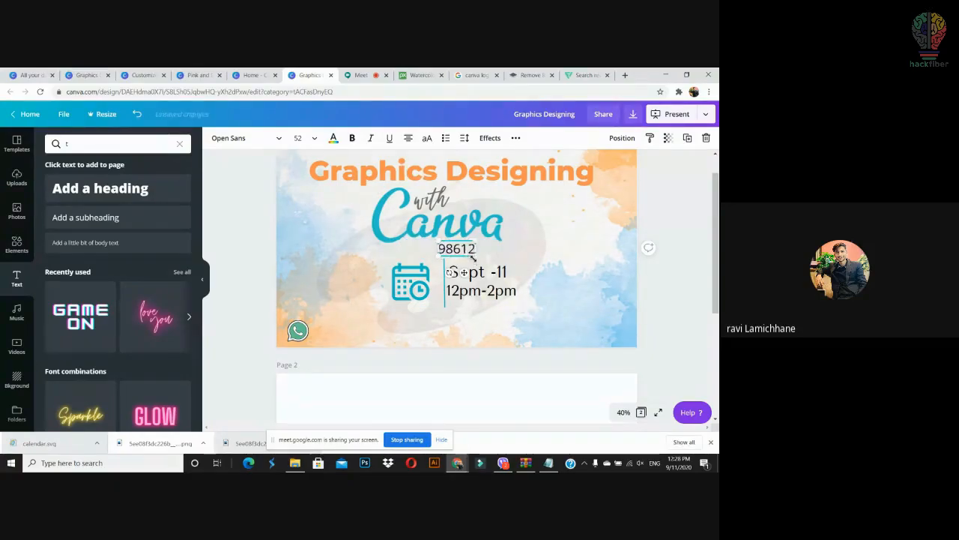
text(,,,,,,,,)
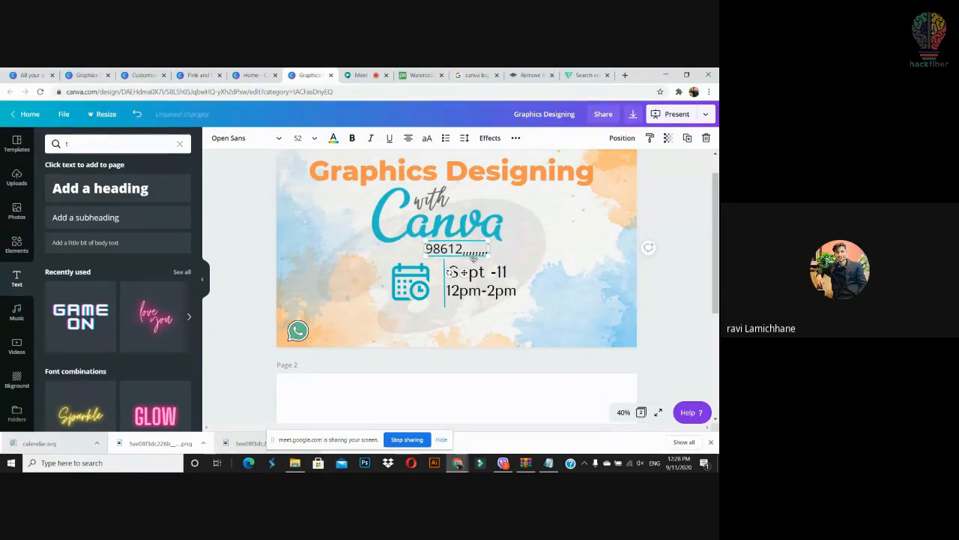
click(462, 368)
drag(457, 249, 344, 331)
click(399, 372)
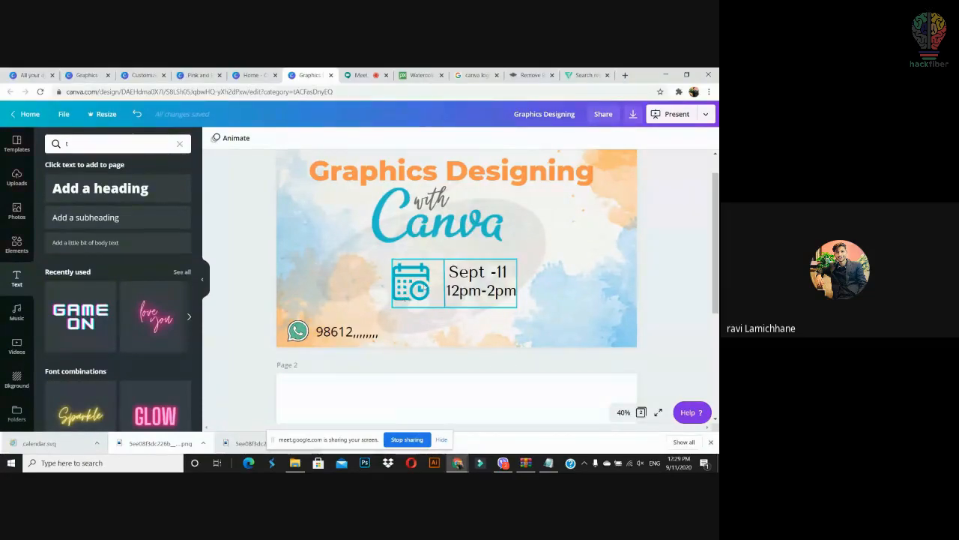
Step: Select the watercolour background, then drag-select all the slide's elements together
click(631, 170)
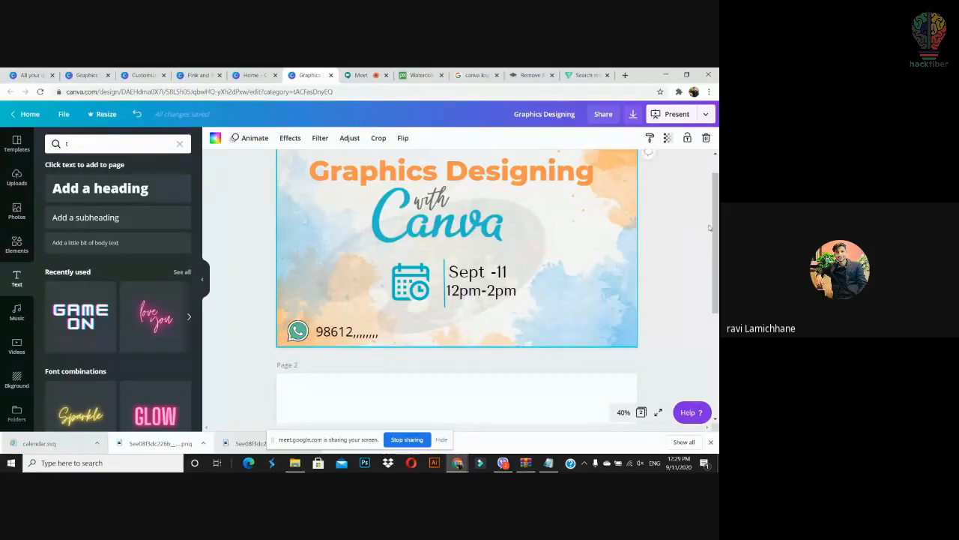
scroll(631, 171, up, 1)
click(717, 206)
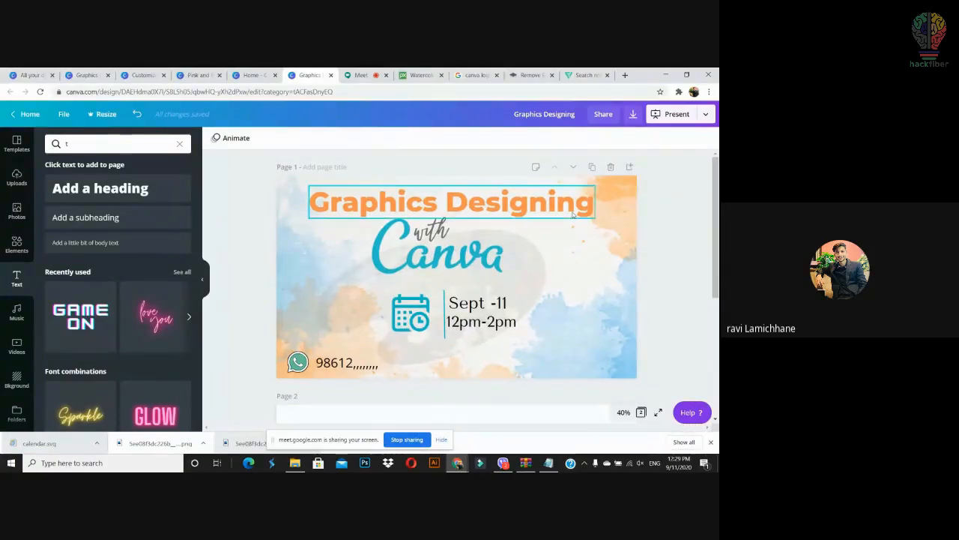
click(624, 214)
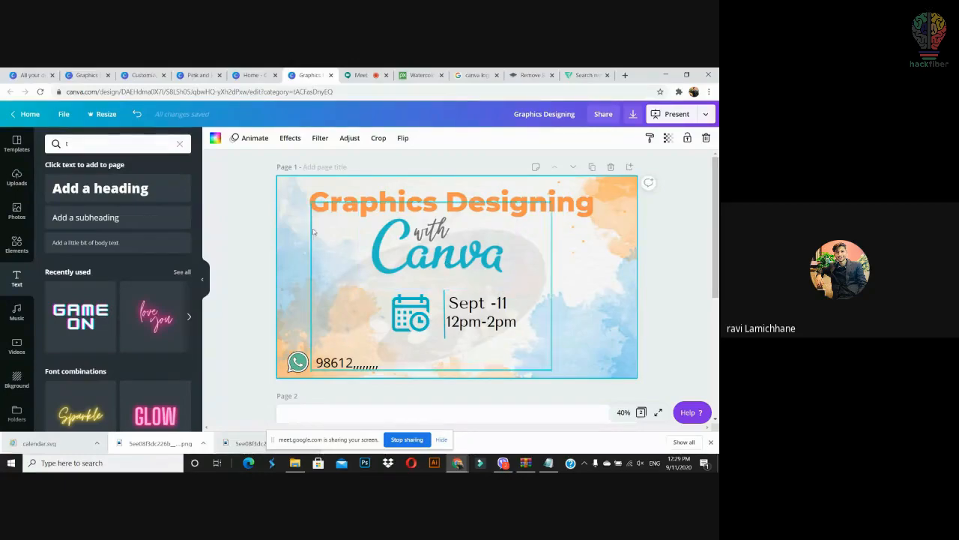
drag(261, 186, 259, 267)
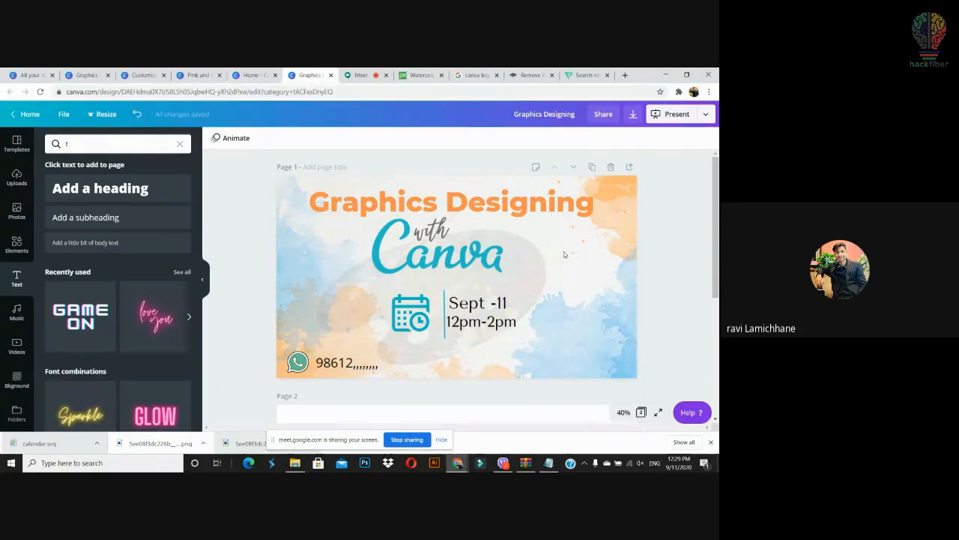
Step: Open the Autumn Lookbook YouTube thumbnail template, grab its framed photo, and return to the event slide
click(252, 75)
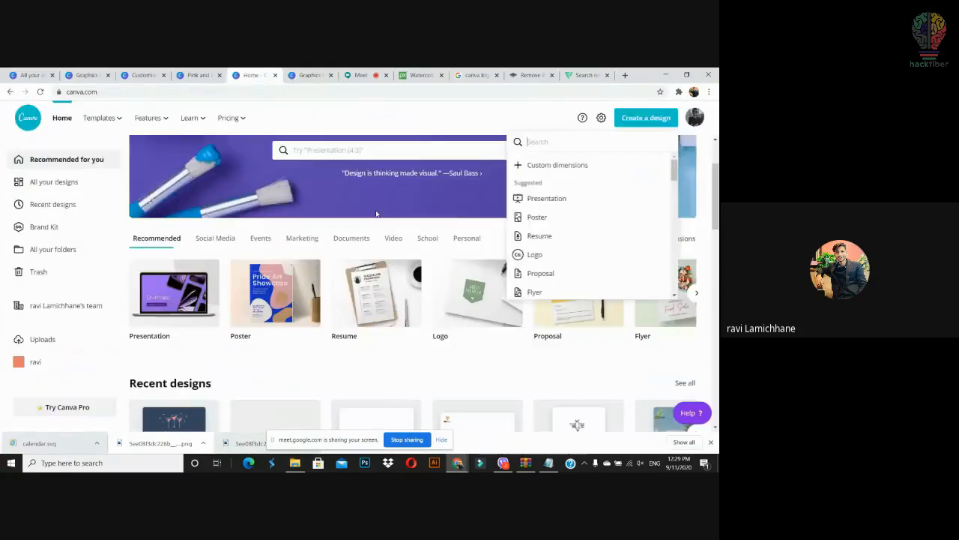
drag(715, 221, 716, 297)
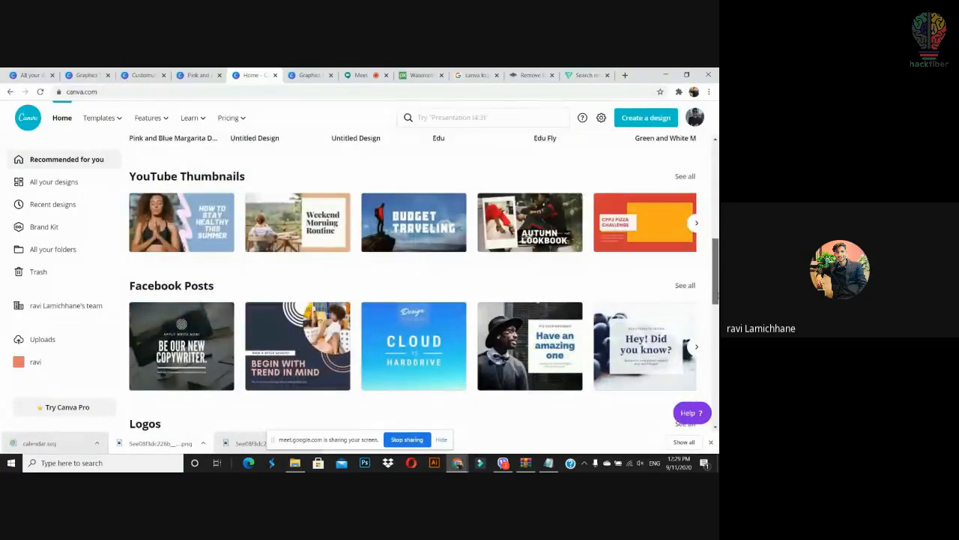
click(608, 303)
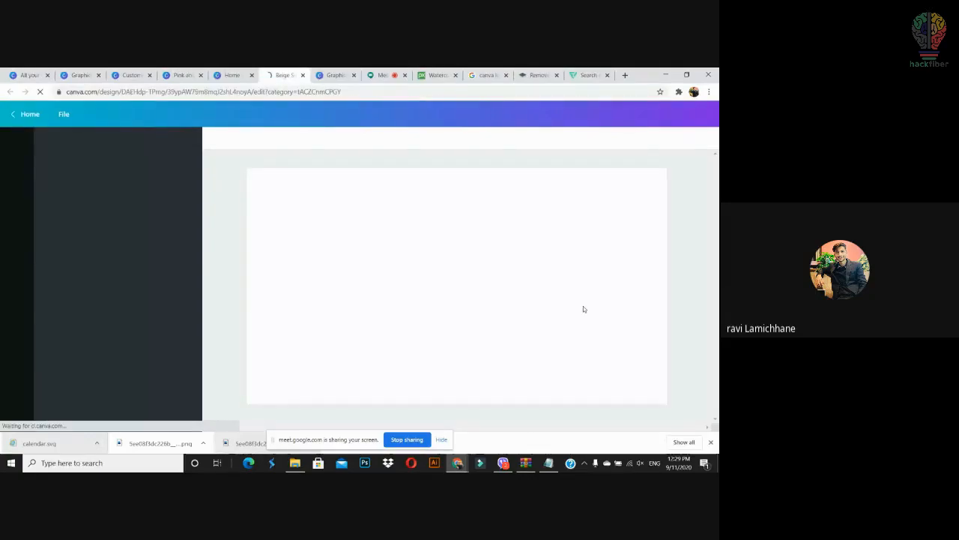
drag(406, 279, 460, 282)
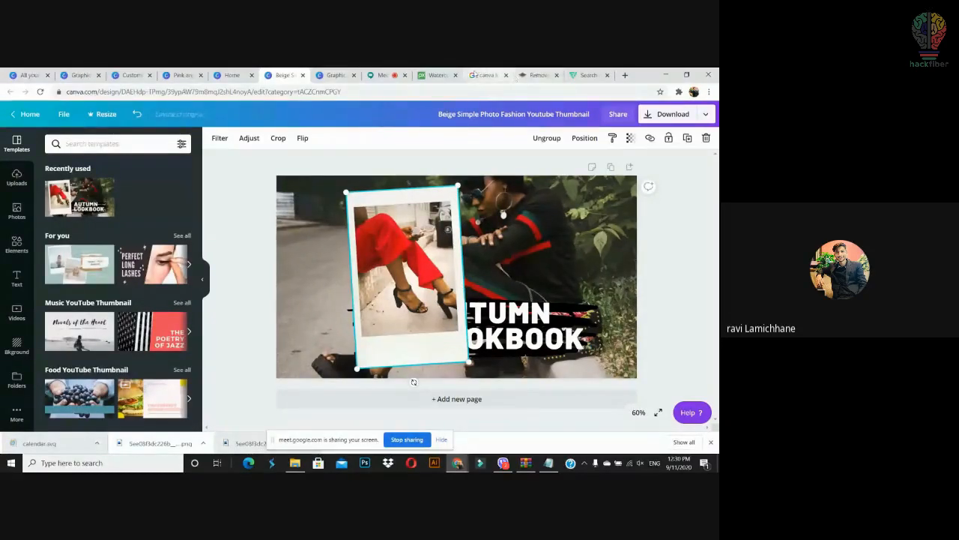
click(341, 74)
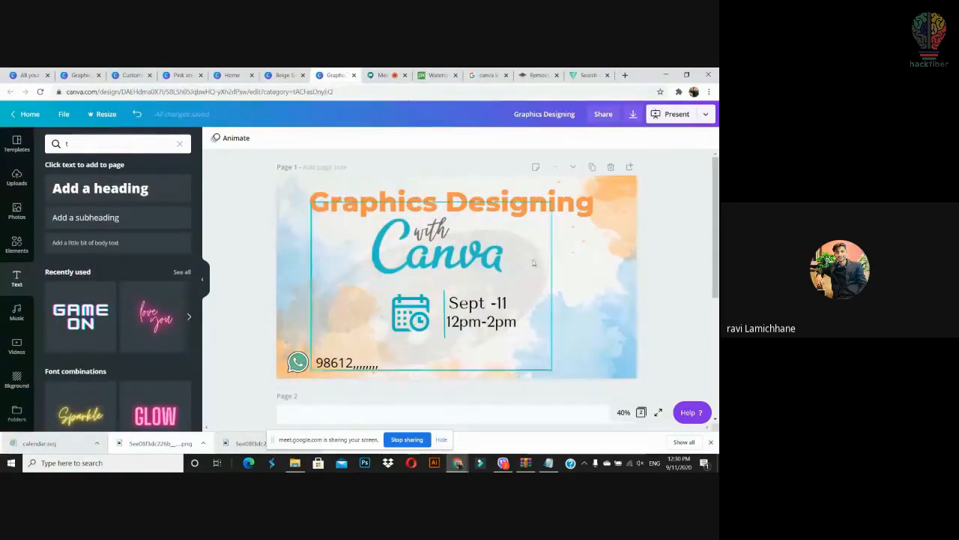
Step: Paste the framed photo at the slide's right edge and fill it with the uploaded man's portrait
key(ctrl+v)
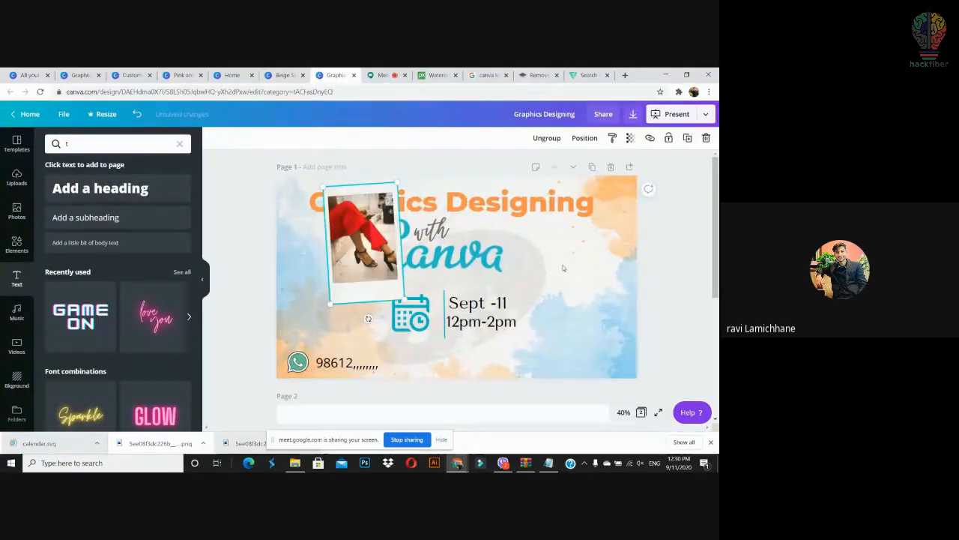
drag(379, 255, 586, 275)
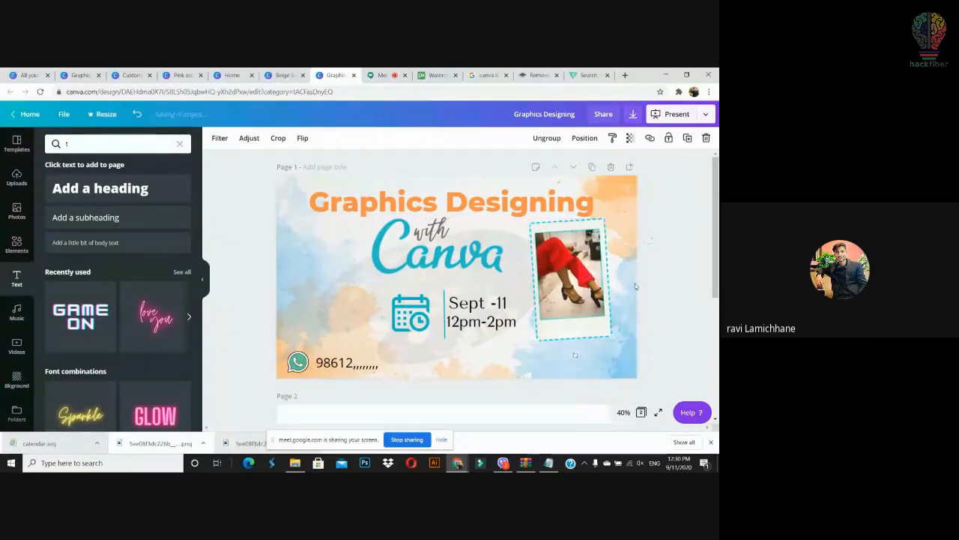
click(672, 261)
click(17, 179)
drag(75, 311, 570, 274)
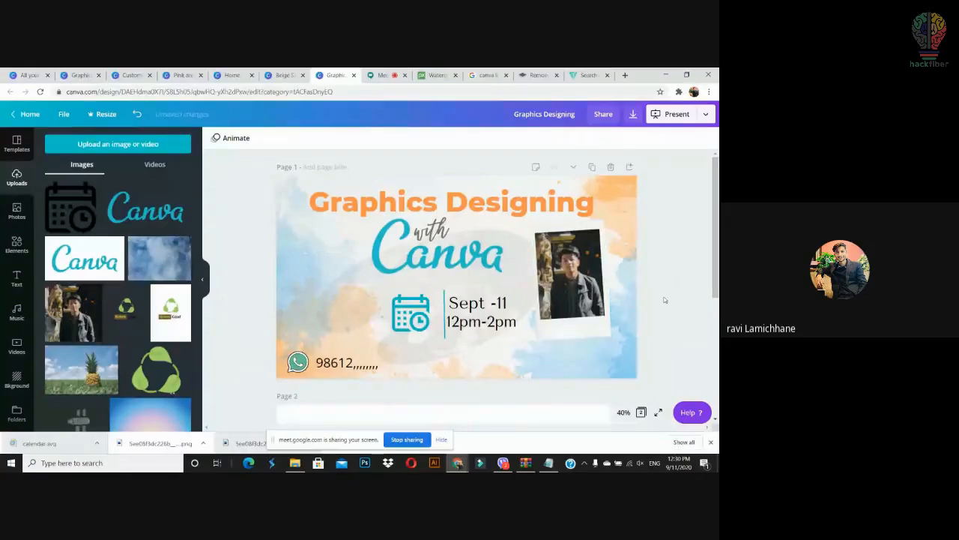
Step: Add a caption-sized text box beneath the portrait, tilted to -4°
click(559, 332)
click(320, 286)
key(t)
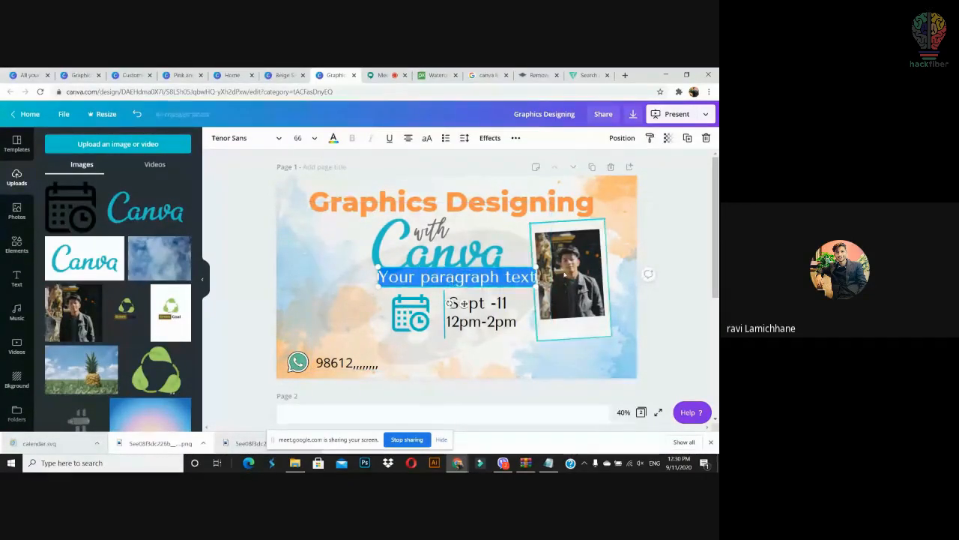
drag(525, 271, 579, 323)
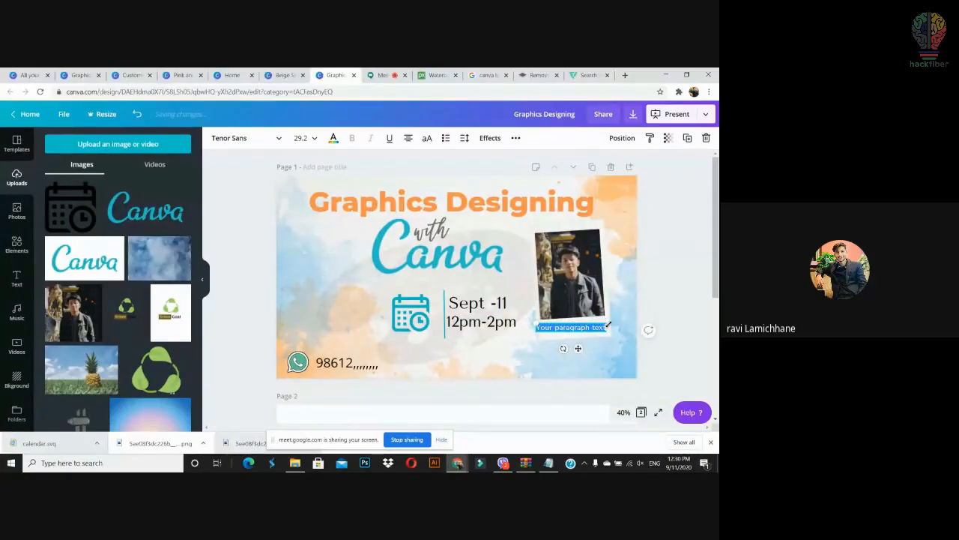
drag(562, 348, 564, 354)
click(663, 311)
Step: Type the person's name into the caption and set it in Montserrat Extra-Bold
click(600, 327)
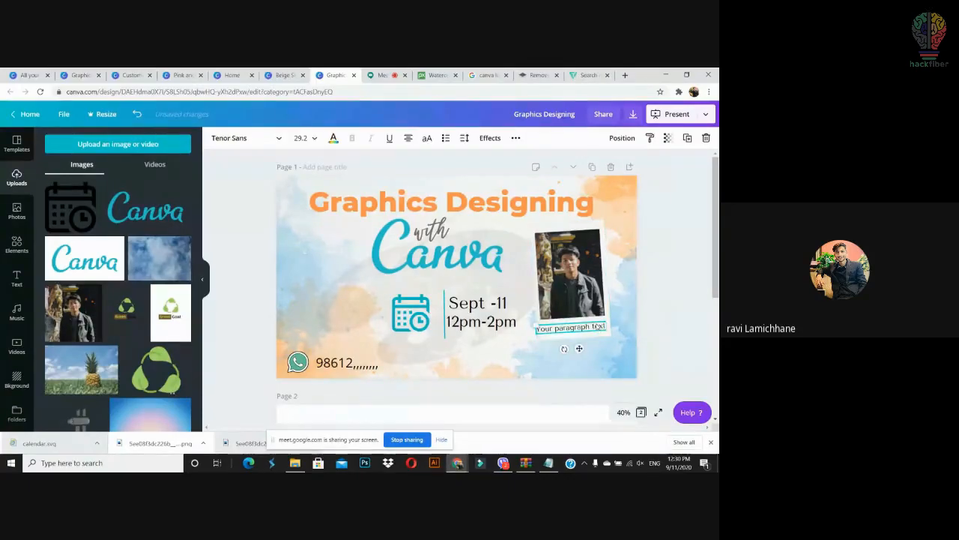
click(600, 327)
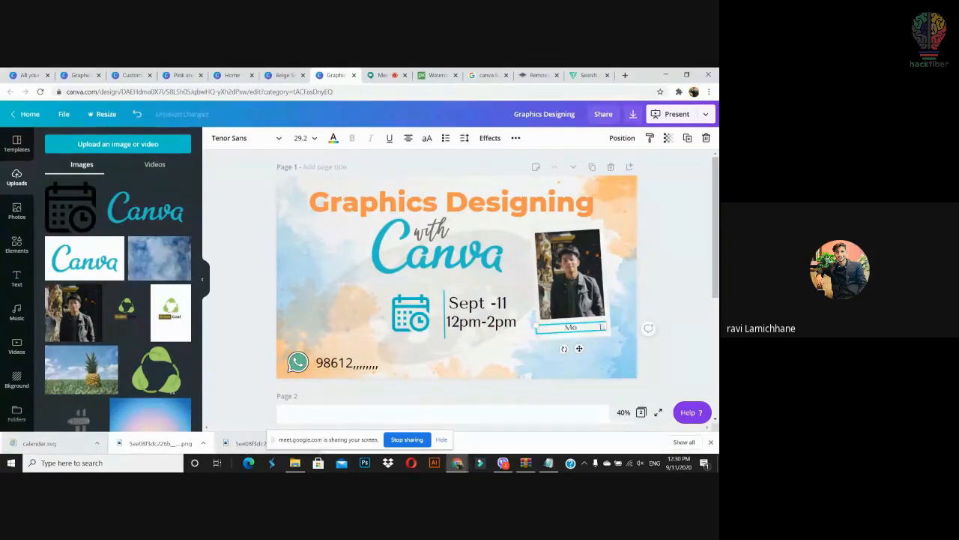
key(ctrl+a)
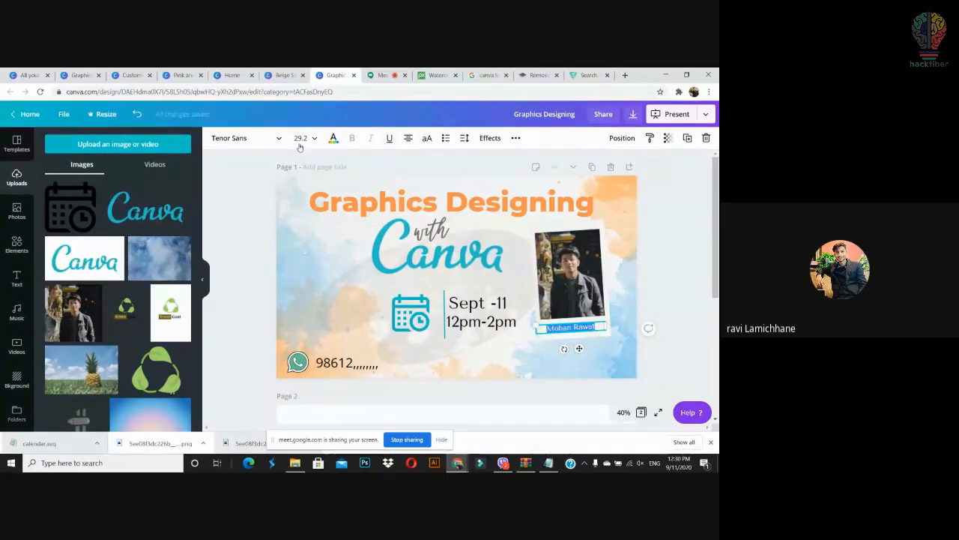
click(274, 140)
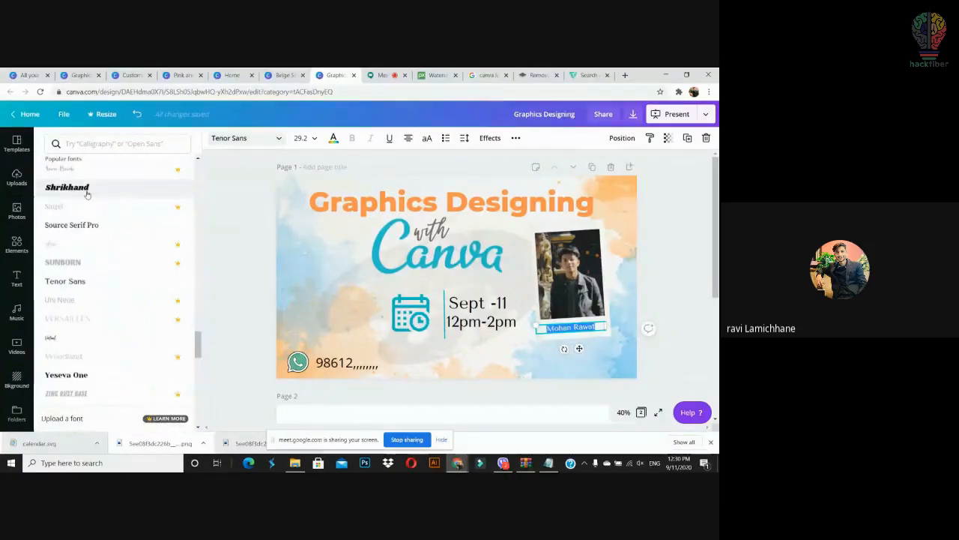
scroll(87, 193, up, 10)
click(89, 166)
key(Escape)
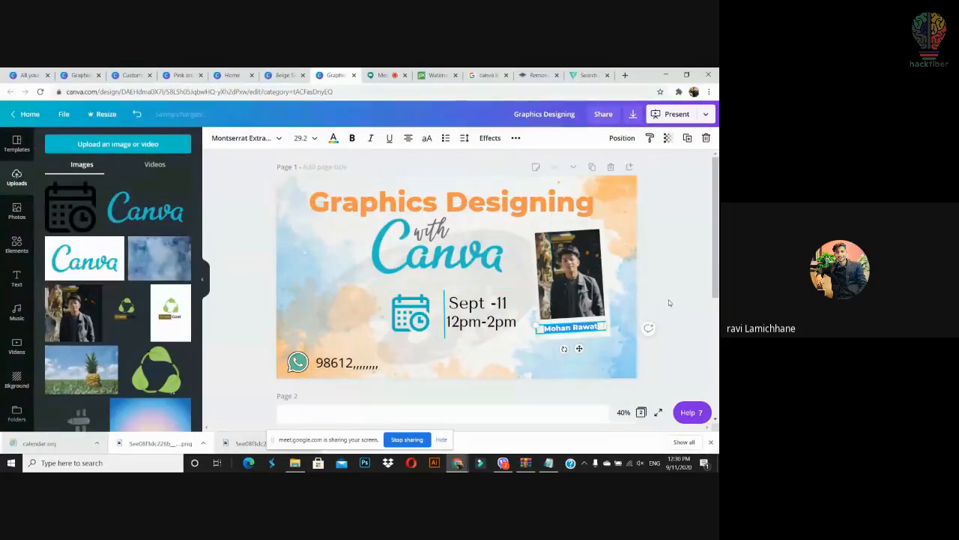
click(669, 303)
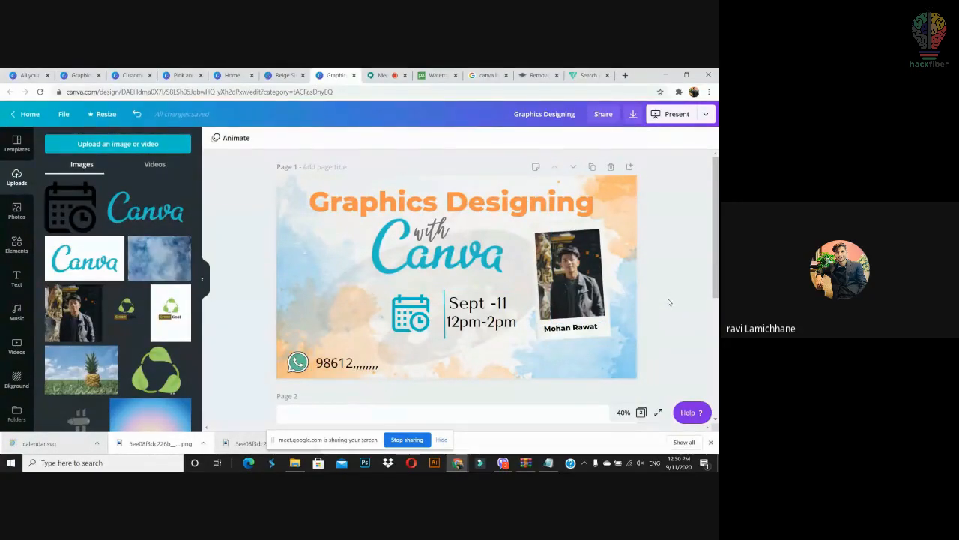
Step: Glance through the other open Canva tabs and return to the Graphics Designing design
click(236, 72)
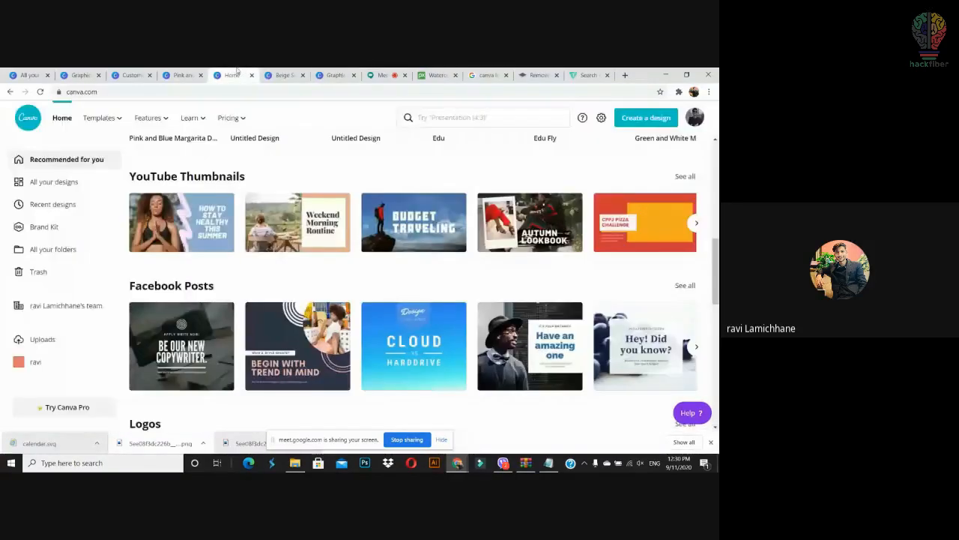
click(283, 75)
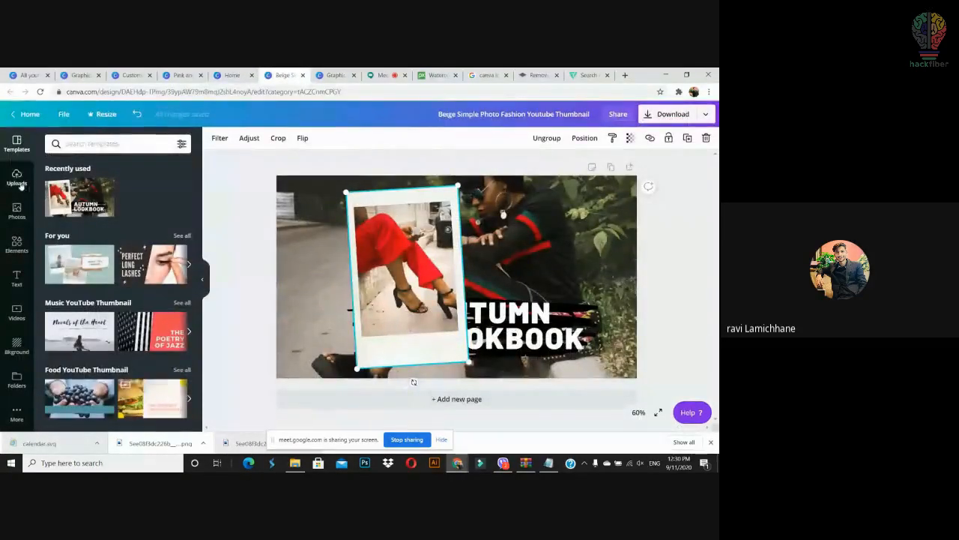
click(330, 74)
click(16, 244)
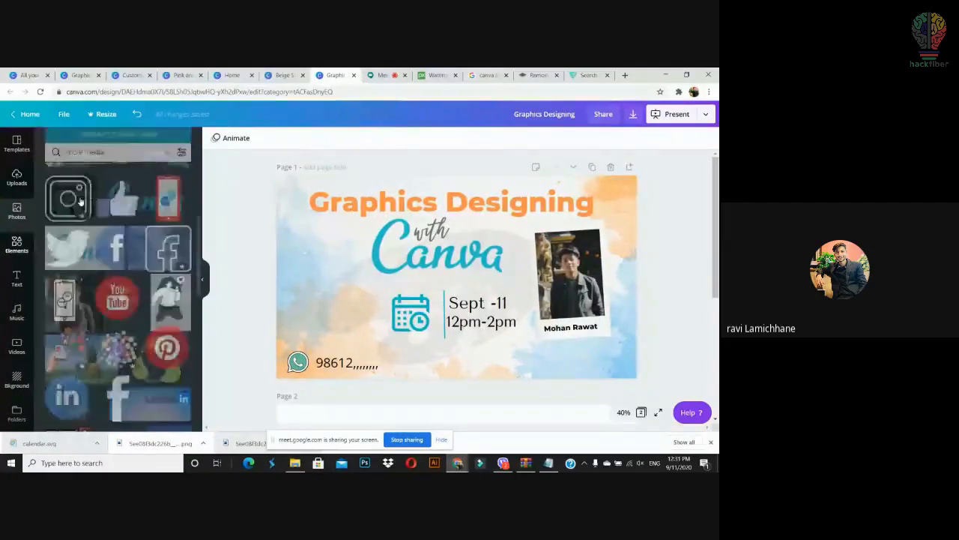
Step: Search the Elements library for 'bubbles'
click(88, 143)
text(bubb)
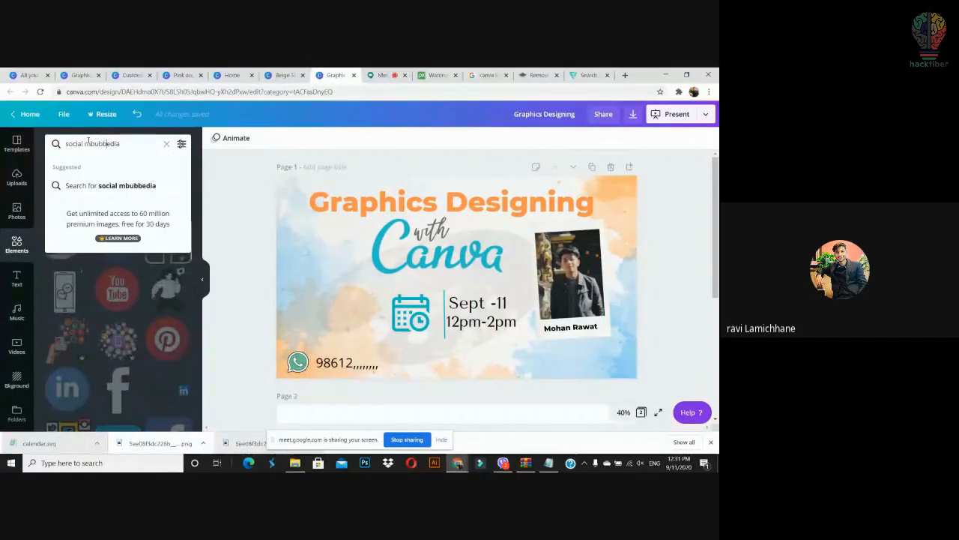
text(les)
key(Return)
key(ctrl+a)
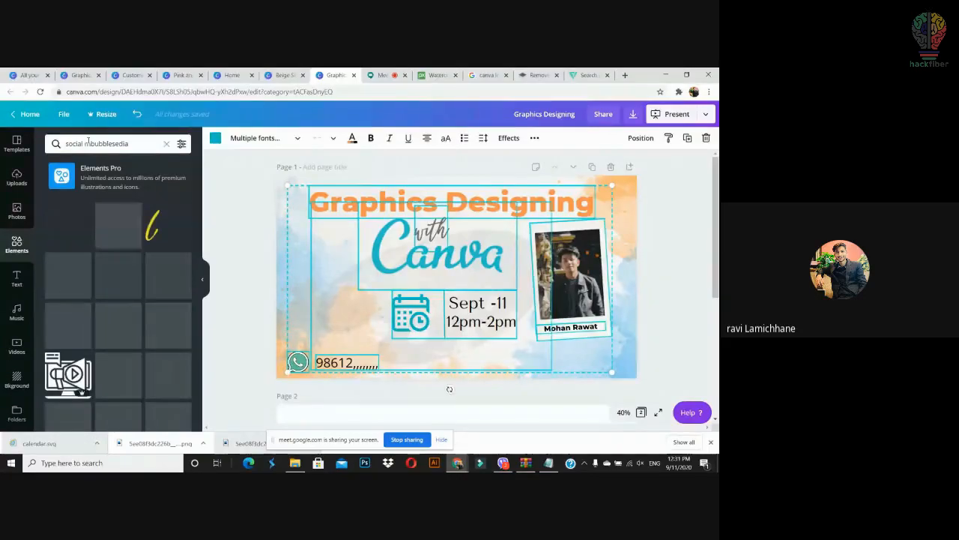
click(139, 143)
key(ctrl+a)
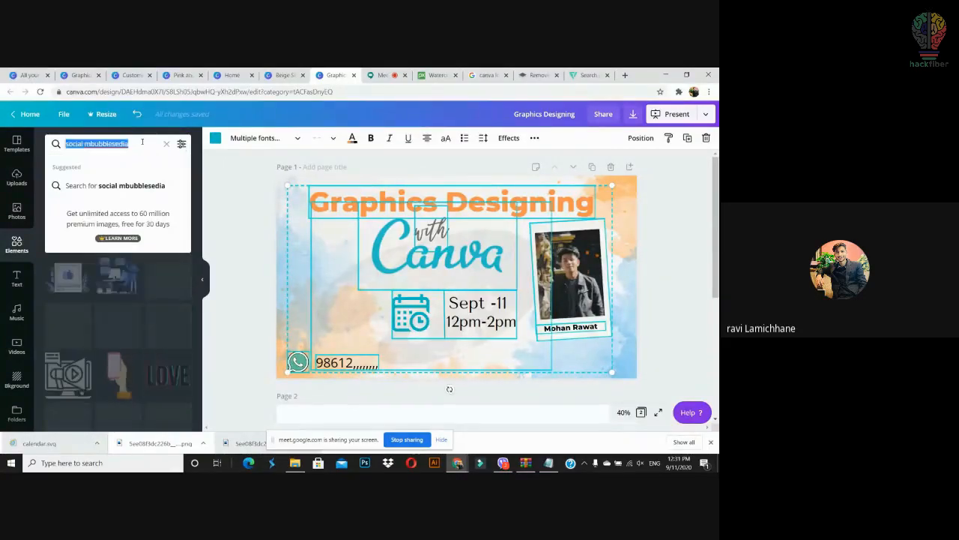
text(bubbles)
key(Return)
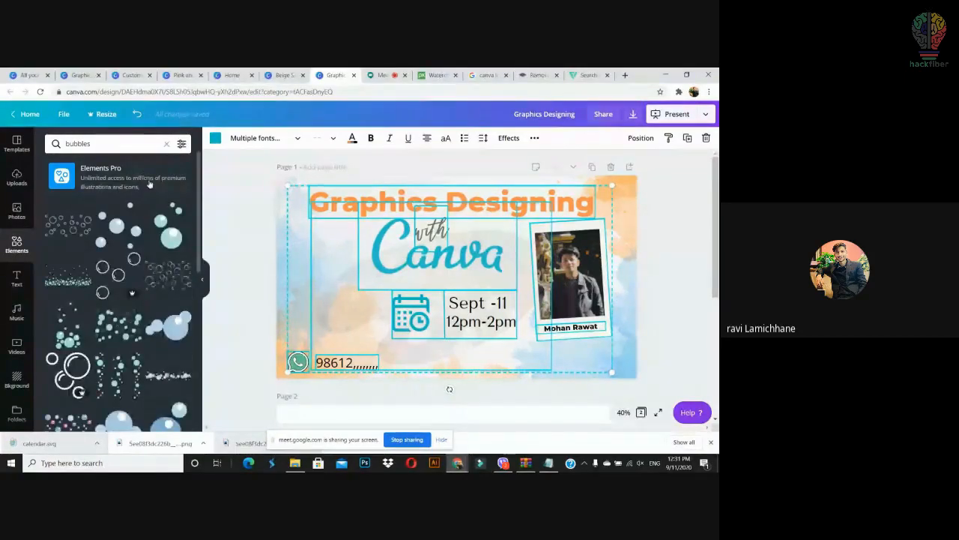
Step: Change the element search query to 'animated lines'
click(76, 145)
text(animatedb)
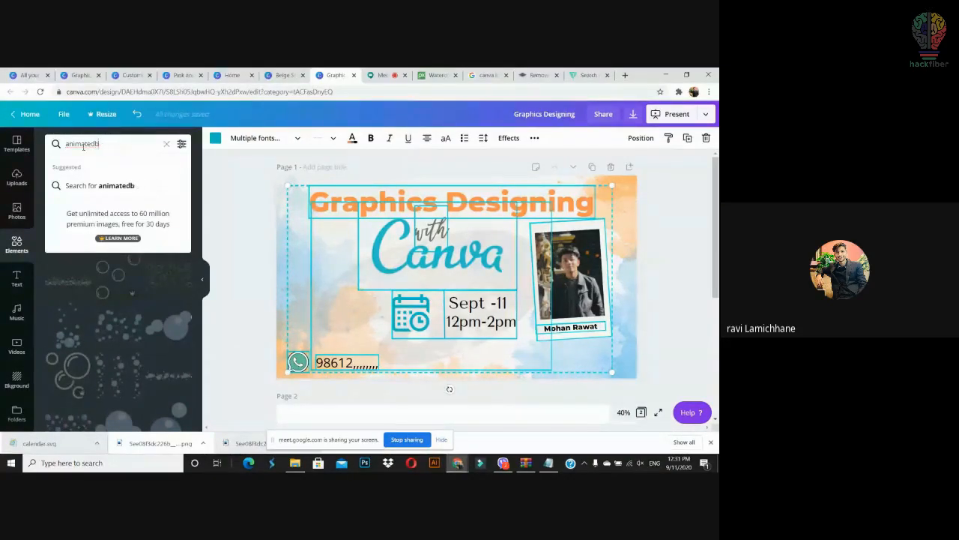
key(BackSpace)
text(lines)
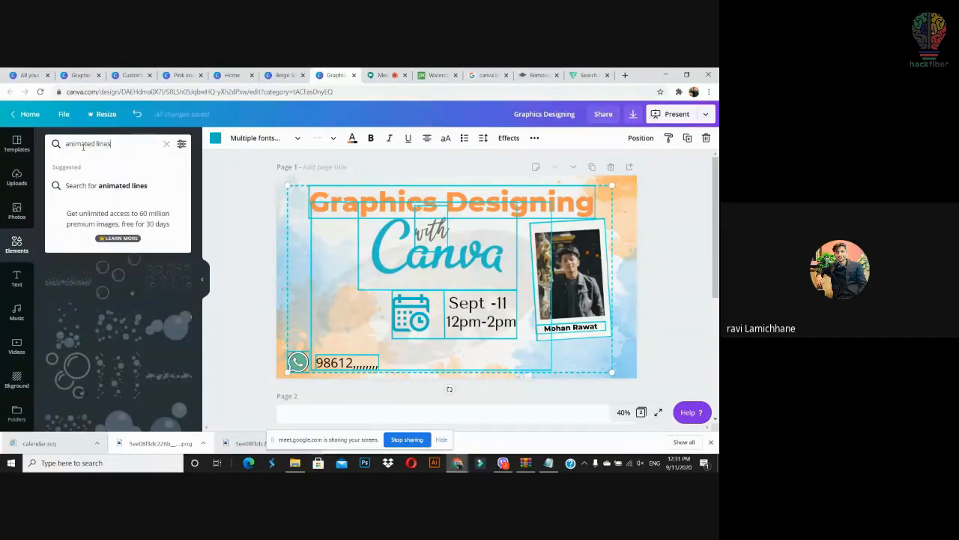
key(Return)
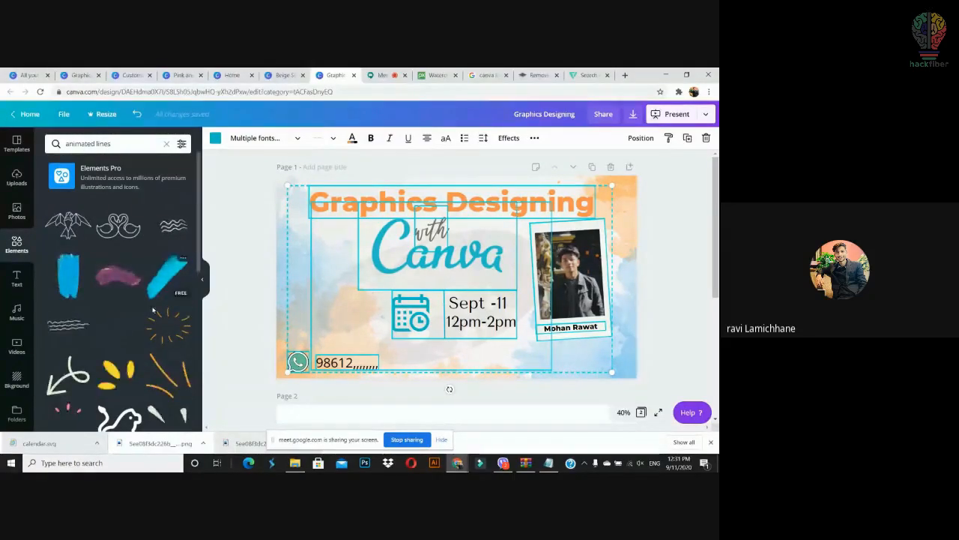
Step: Delete the stray image from the slide
click(452, 238)
drag(576, 228, 622, 197)
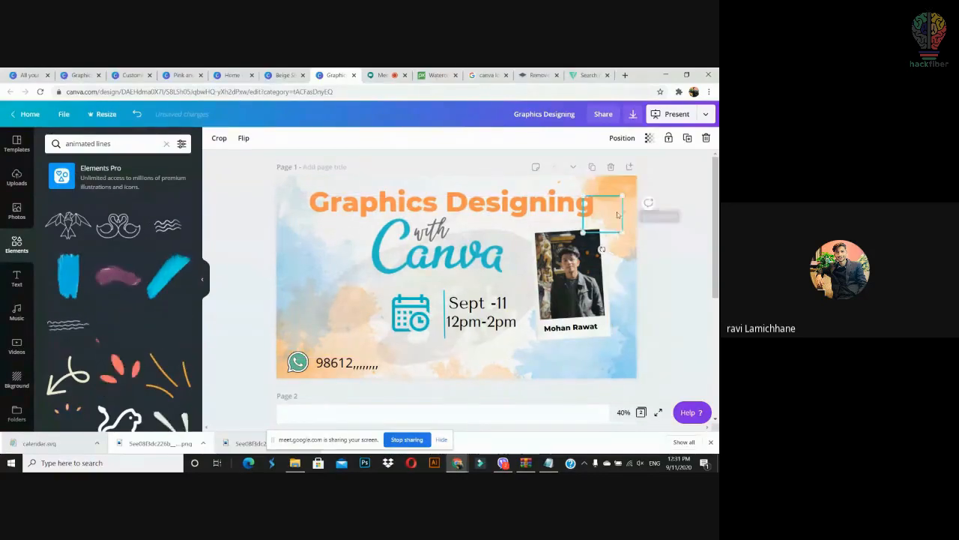
key(Delete)
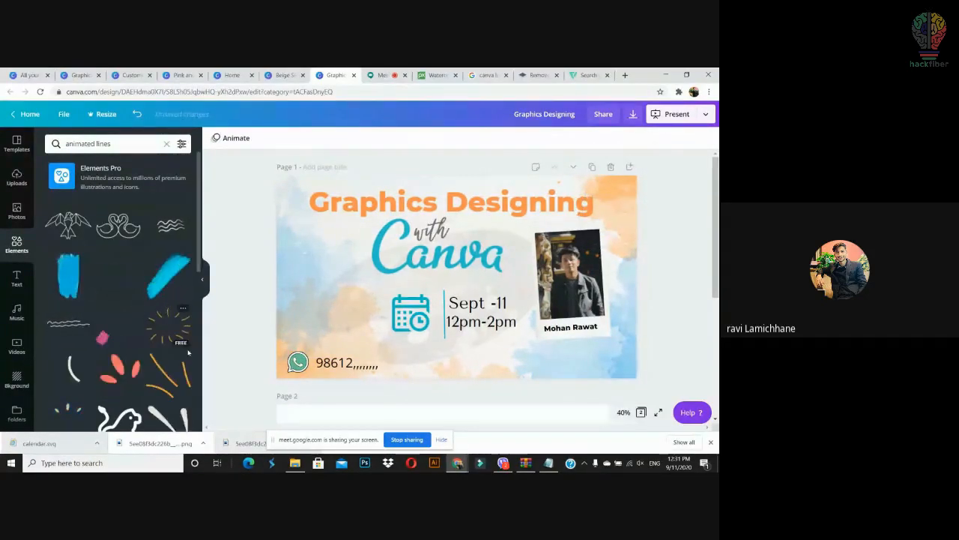
Step: Add the salmon leaf-burst element, shrink it, rotate it about 67°, and set it beside 'Canva'
drag(339, 344, 525, 297)
drag(606, 216, 521, 292)
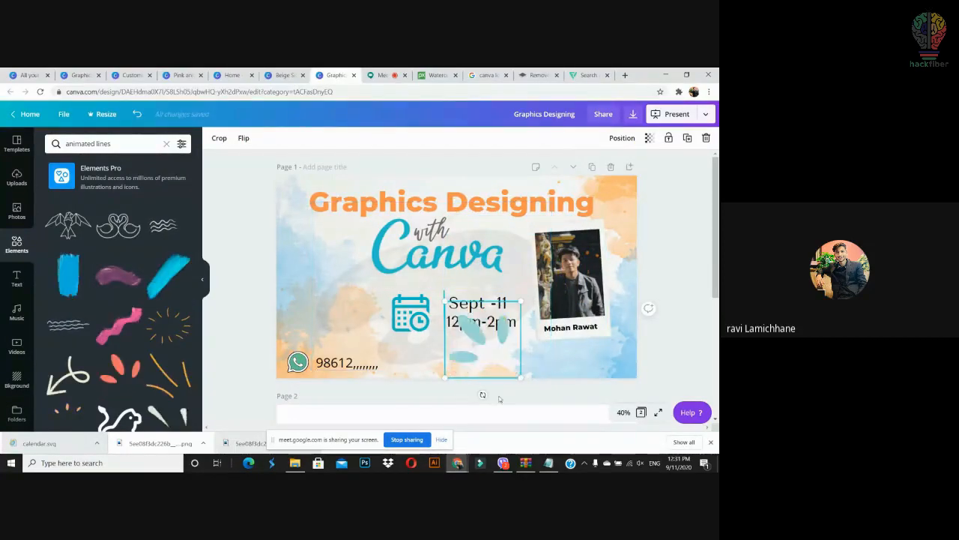
drag(482, 395, 428, 324)
drag(457, 294, 523, 242)
click(685, 266)
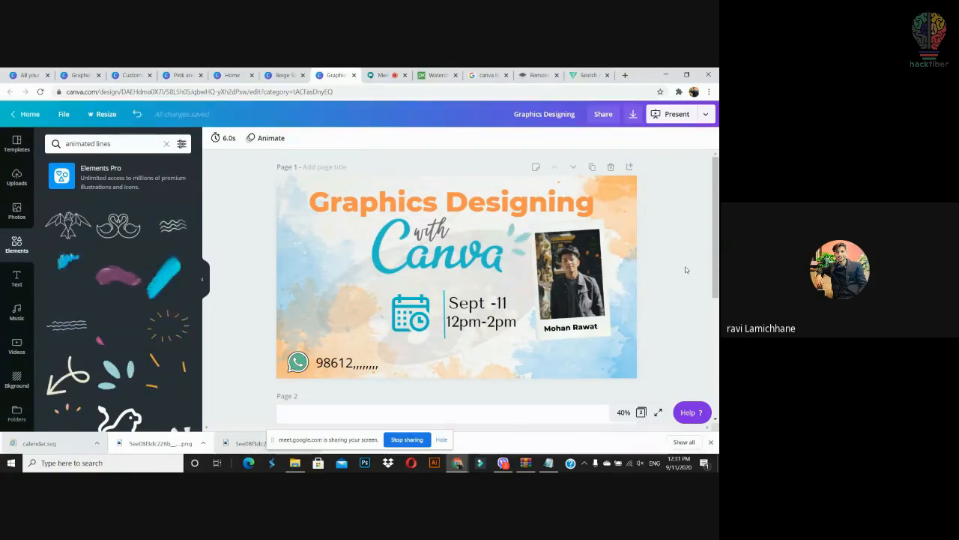
click(259, 141)
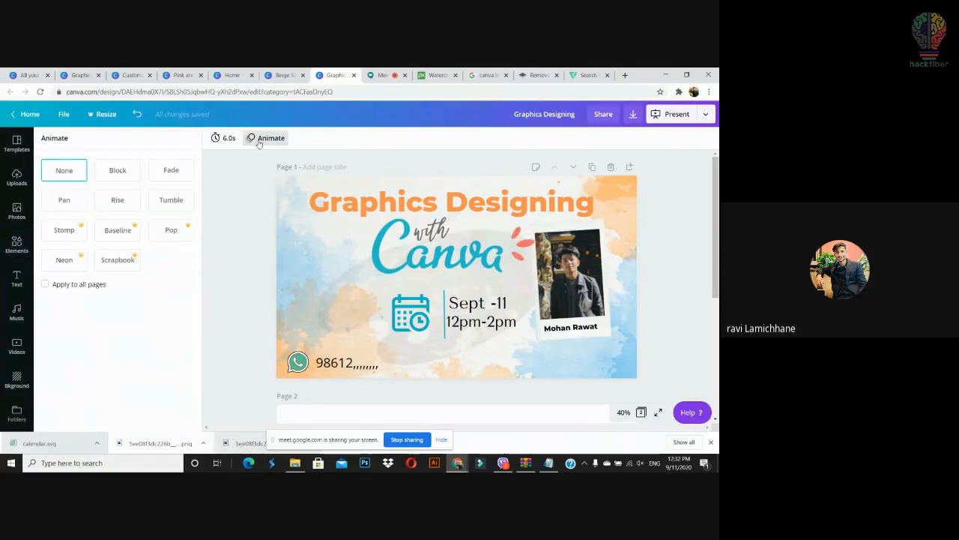
click(125, 177)
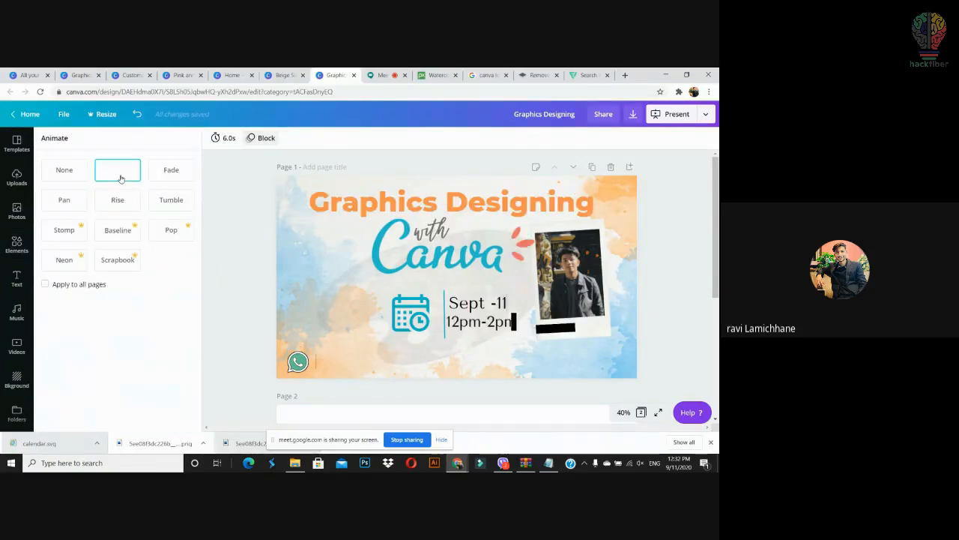
click(173, 171)
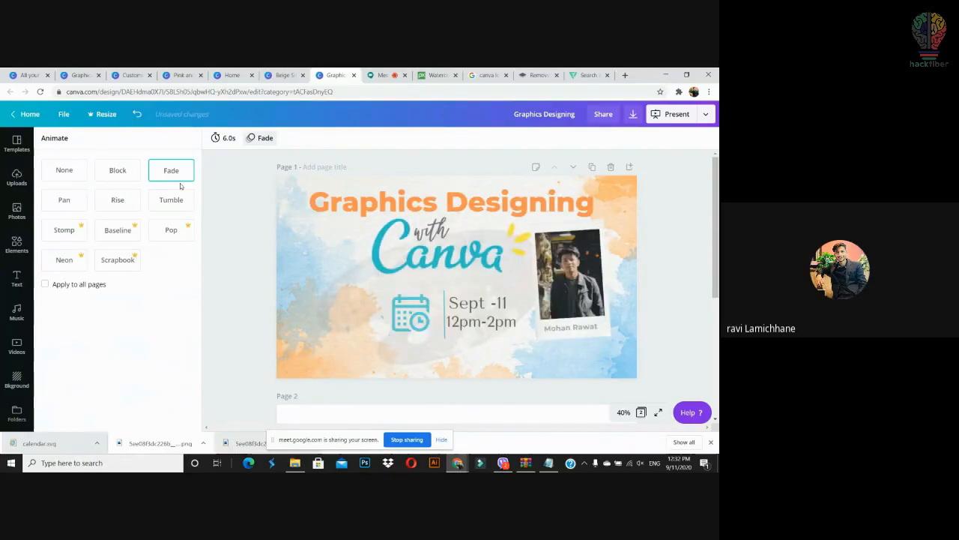
click(174, 199)
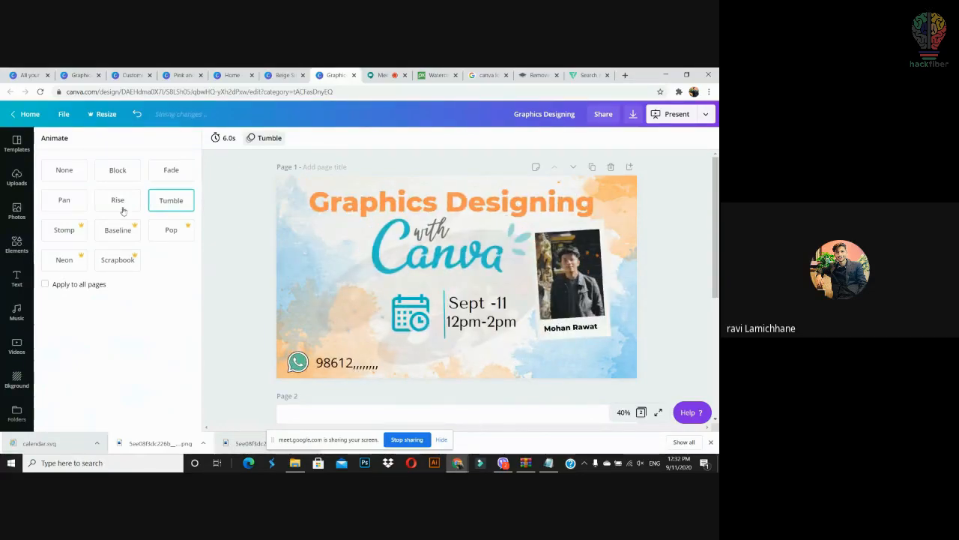
click(81, 200)
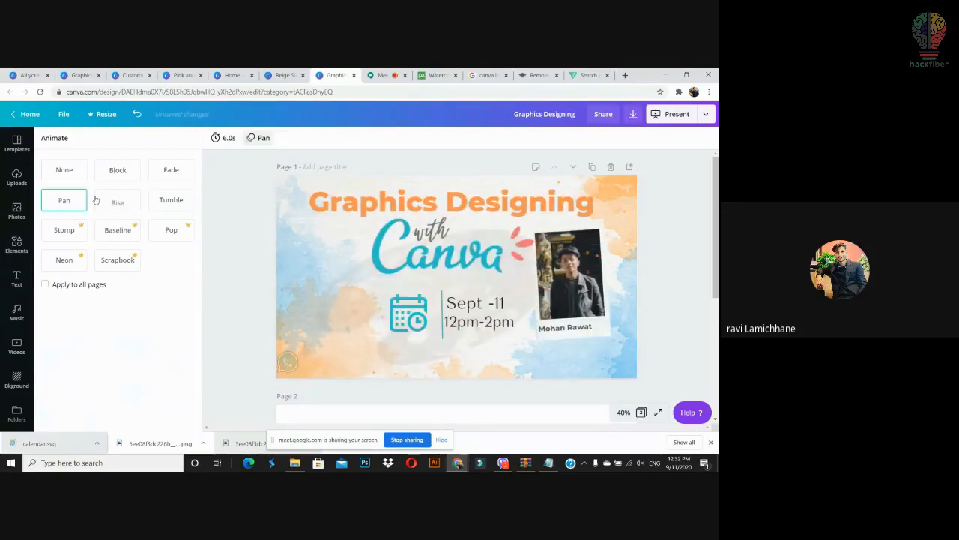
click(66, 170)
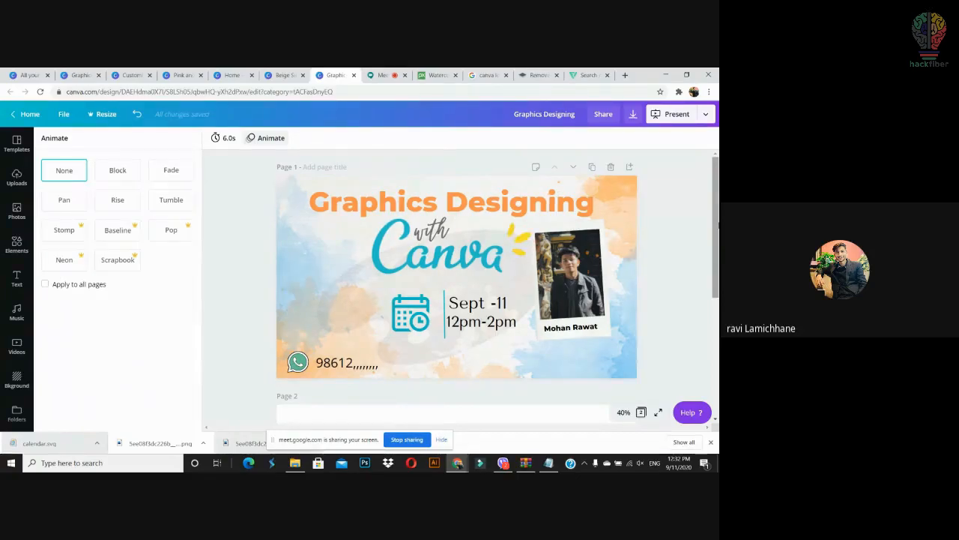
click(670, 116)
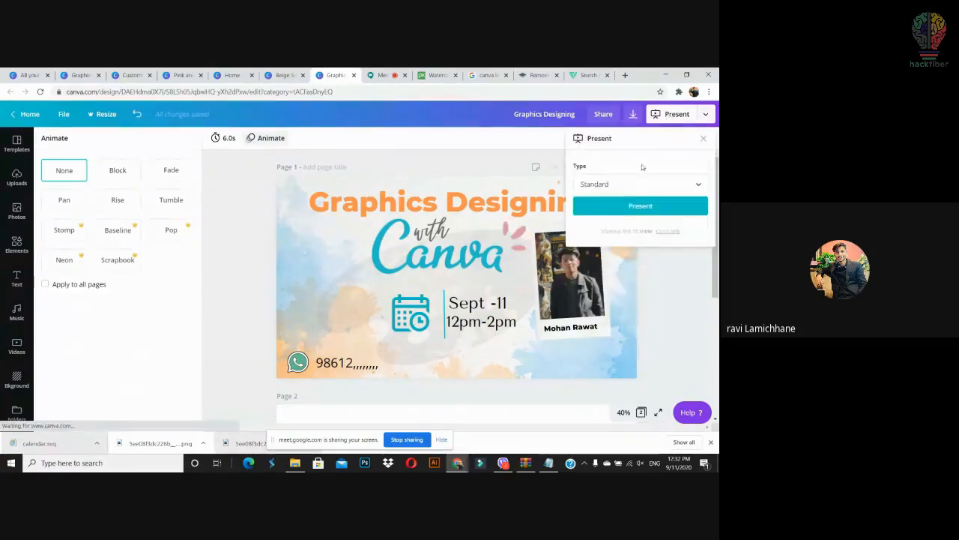
click(669, 281)
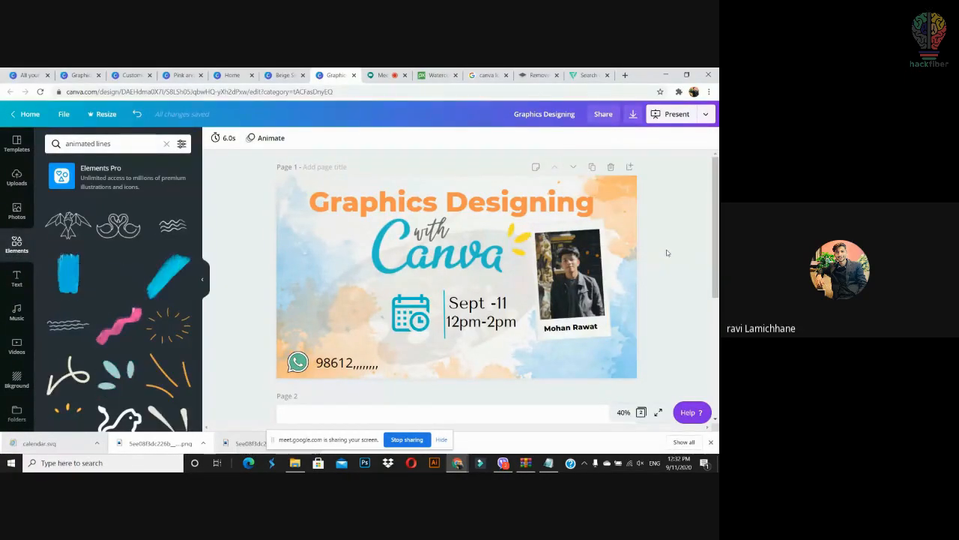
Step: Switch the download file type from MP4 to JPG and download the design
click(633, 115)
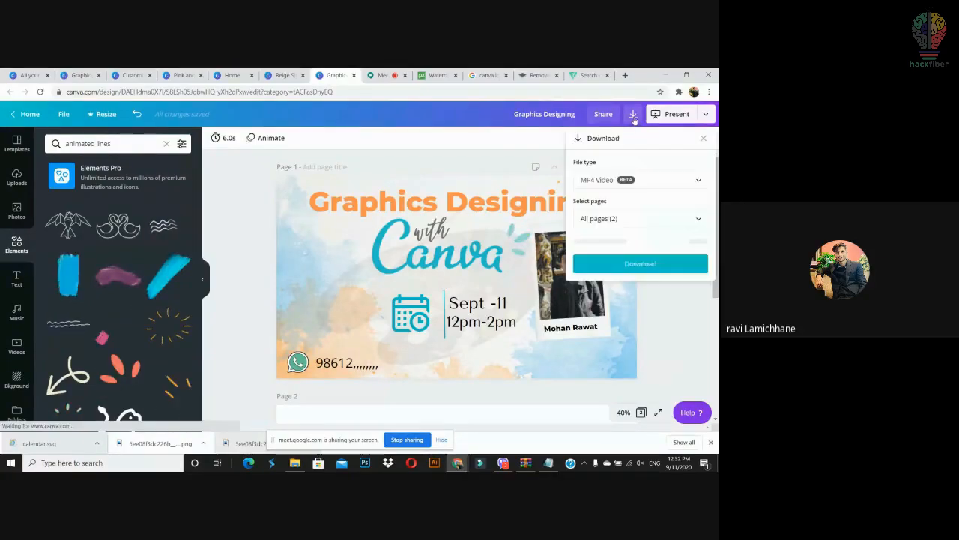
click(694, 181)
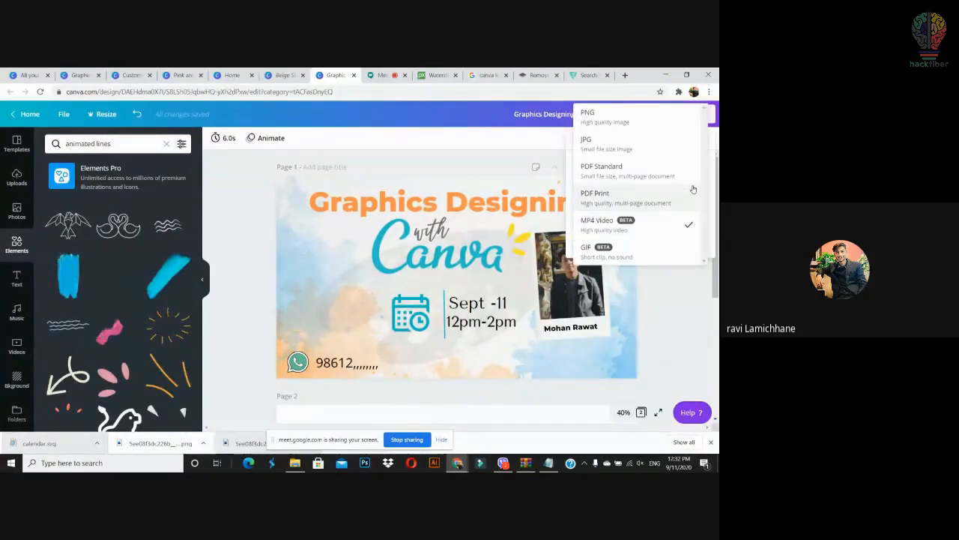
click(655, 144)
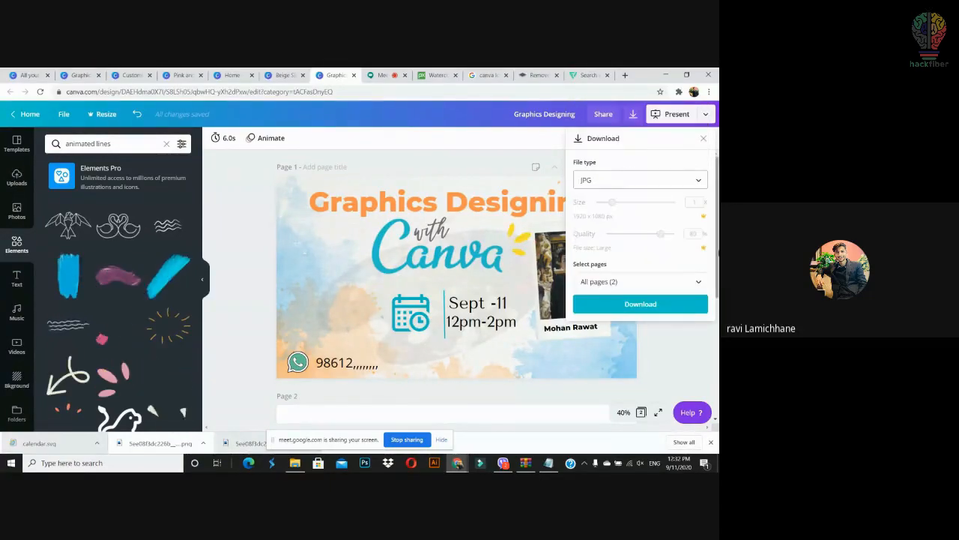
click(650, 305)
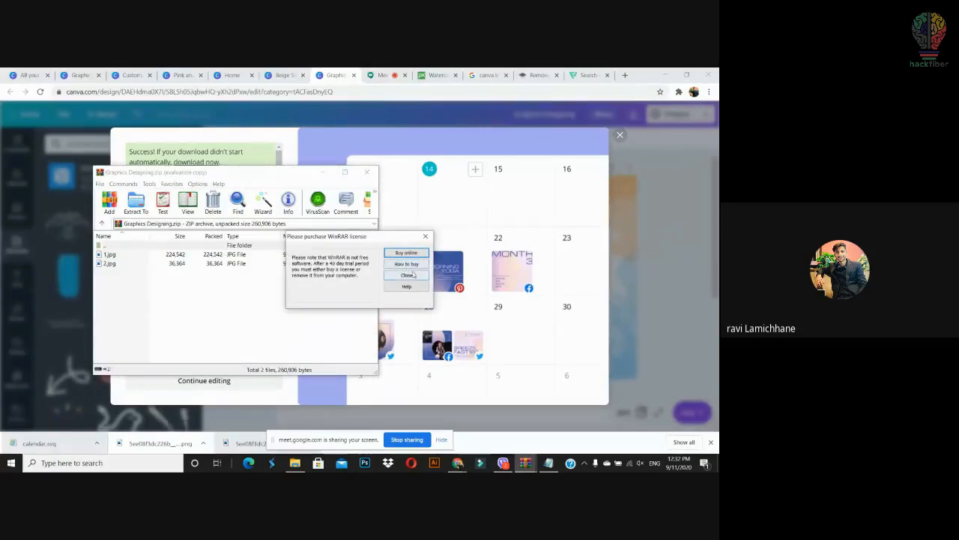
Step: Dismiss WinRAR's licence reminder, check 2.jpg in the Graphics Designing archive, and close WinRAR
click(408, 275)
click(120, 264)
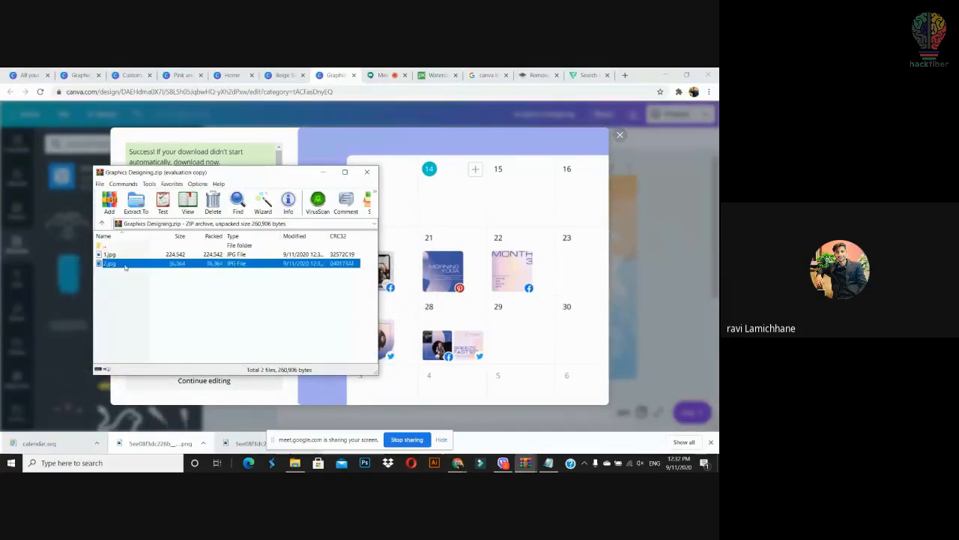
click(367, 173)
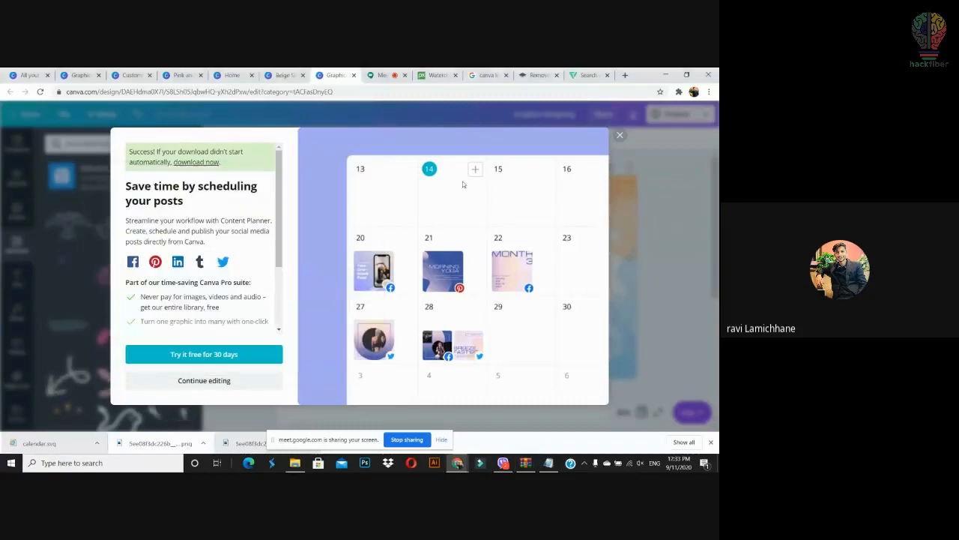
Step: Dismiss the scheduling promotion and open the Cloud vs Harddrive template from Canva's home page
click(620, 135)
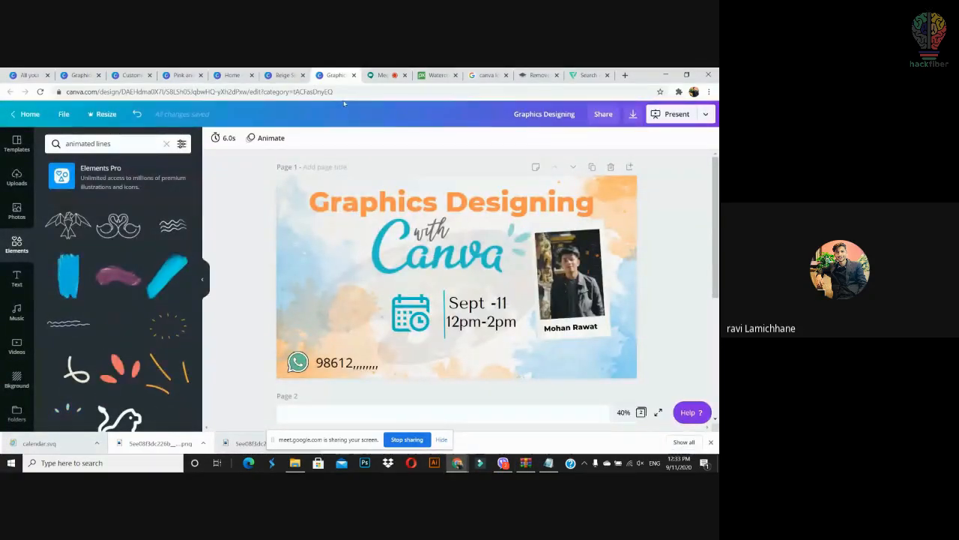
click(233, 75)
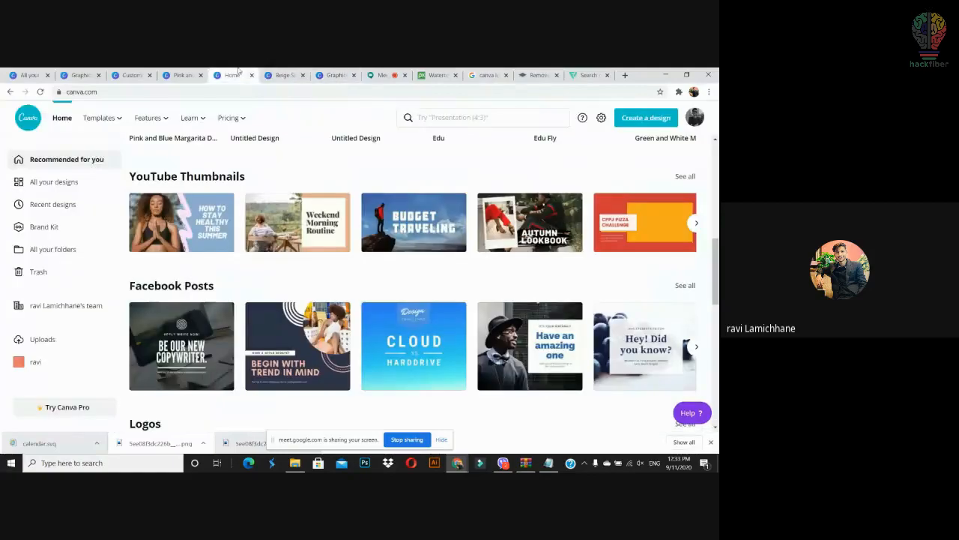
click(442, 338)
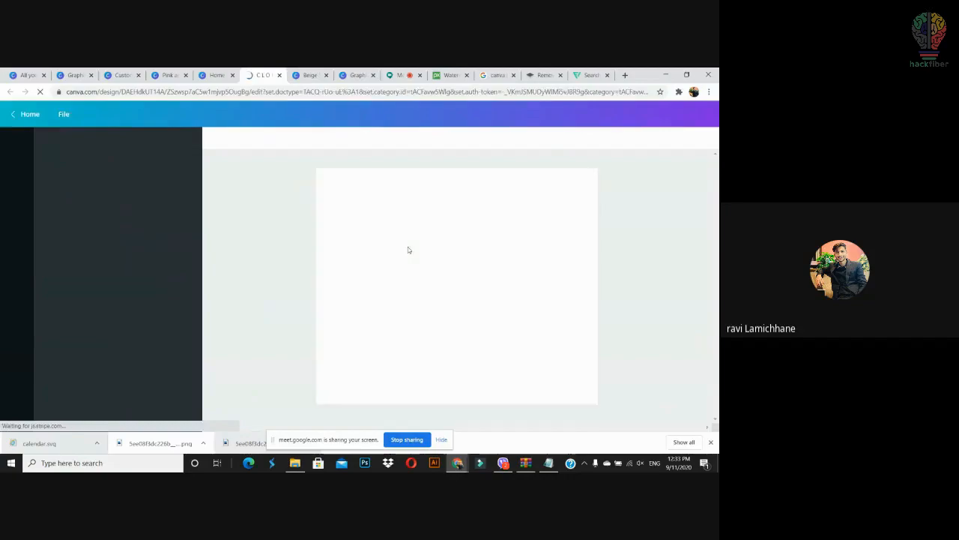
Step: Select the blue ribbon behind Design Challenge, then return to the Graphics Designing design
click(555, 200)
mouse_move(555, 200)
mouse_down()
mouse_move(631, 243)
mouse_move(556, 210)
mouse_up()
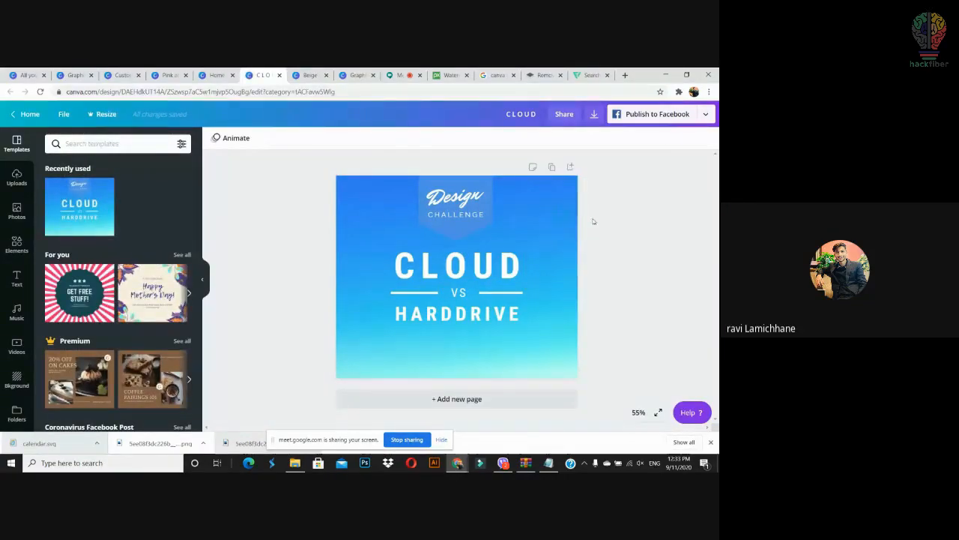
click(502, 193)
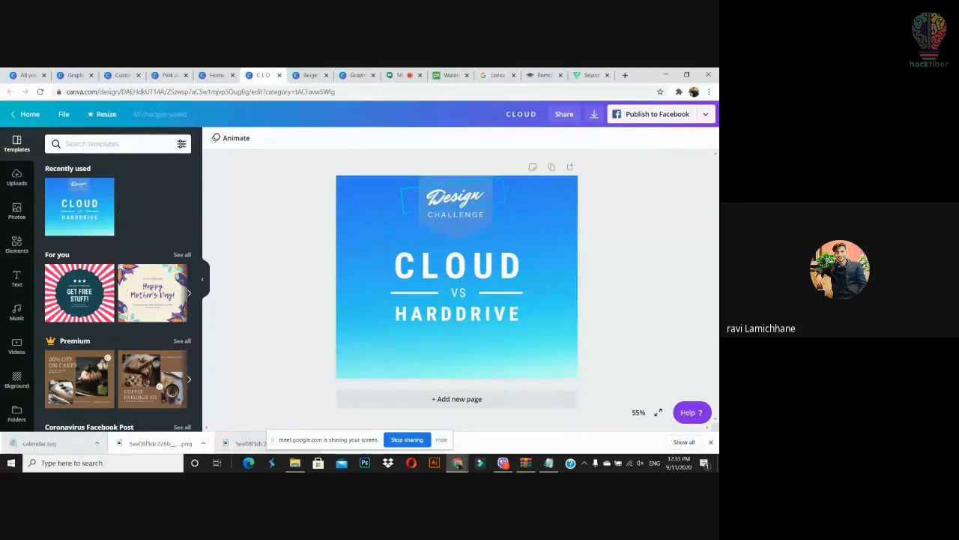
click(468, 232)
drag(469, 234, 430, 233)
key(ctrl+z)
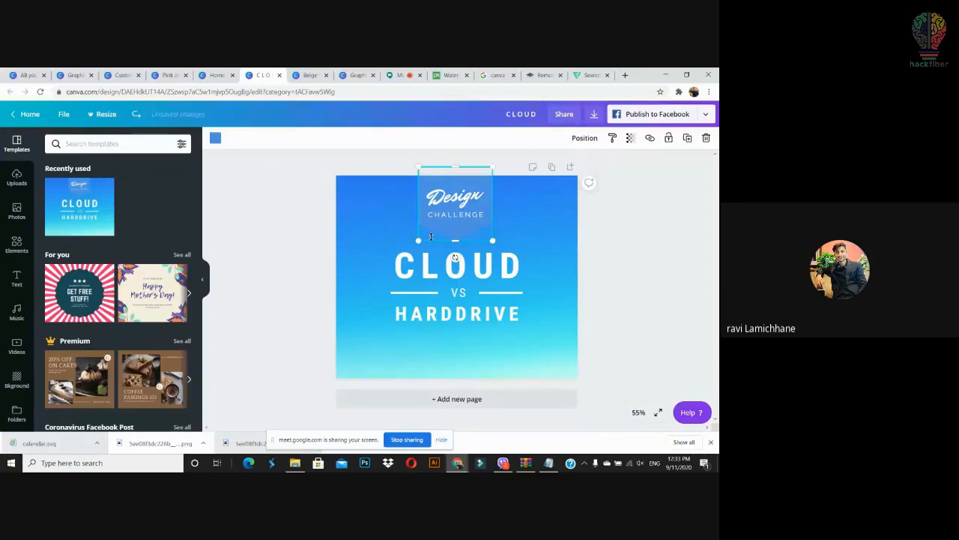
click(355, 75)
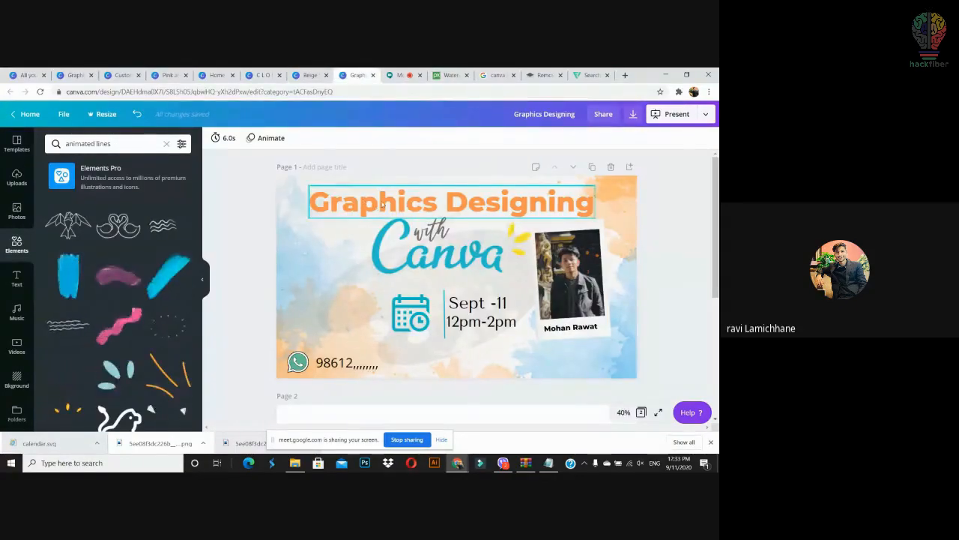
Step: Replace the Graphics Designing title with the pasted blue ribbon in the top-left corner
click(388, 204)
key(Delete)
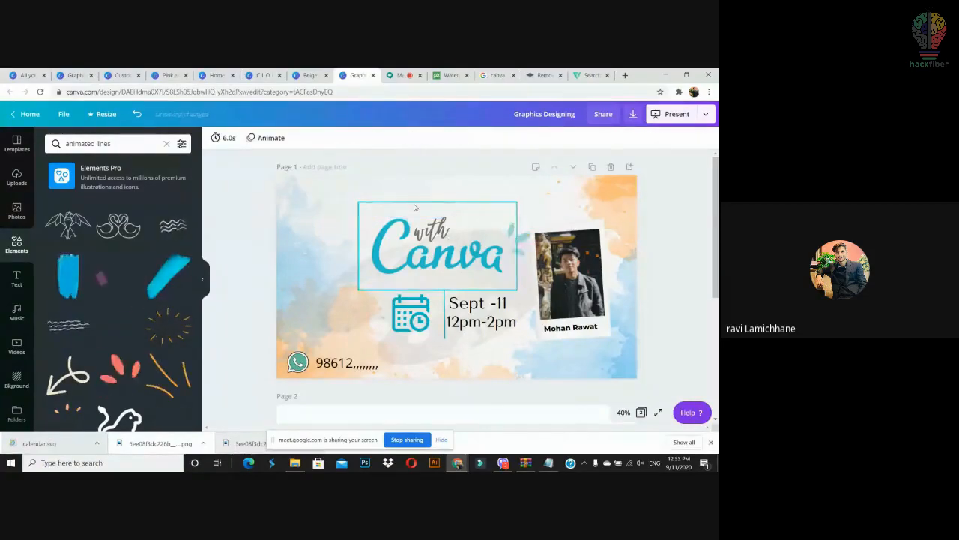
key(ctrl+v)
drag(366, 199, 302, 195)
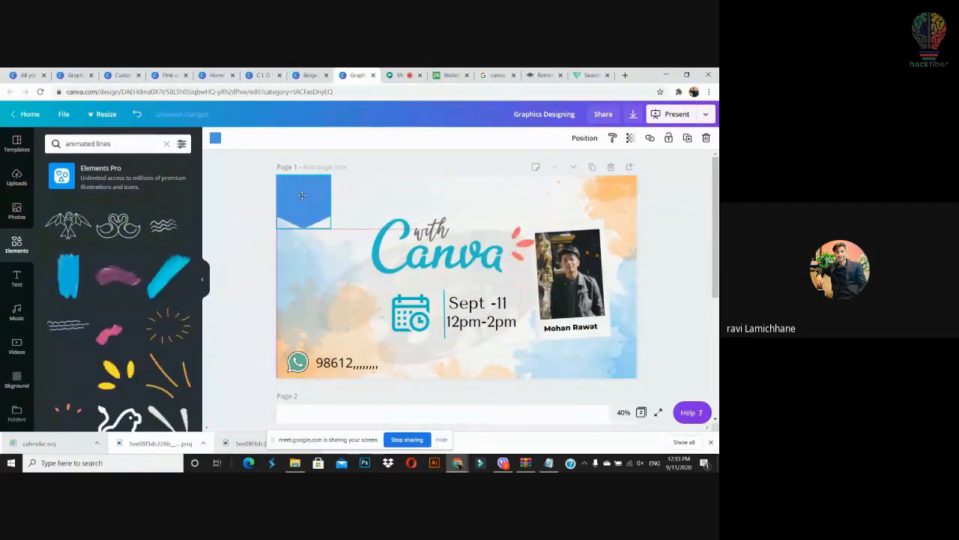
click(249, 201)
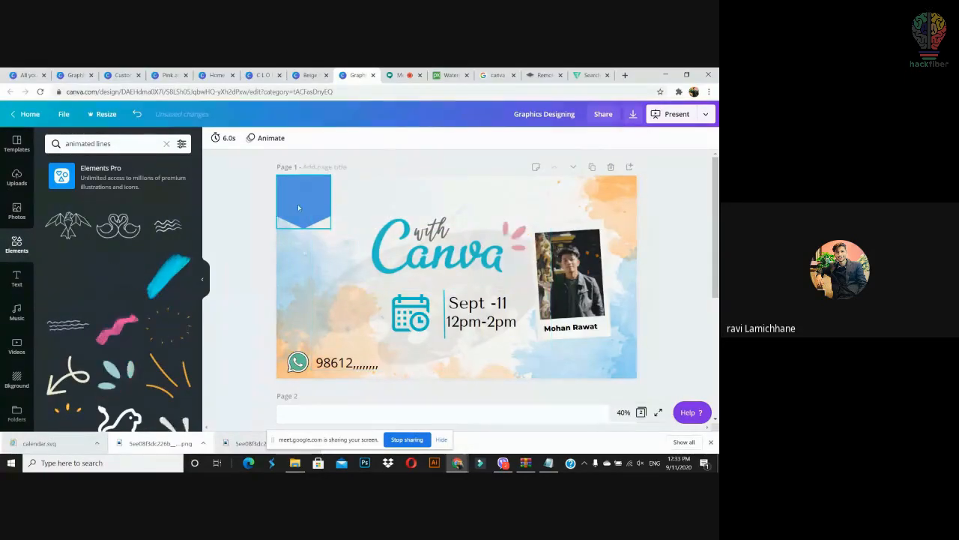
Step: Place the uploaded hackfiber logo onto the ribbon and shrink it to fit
click(17, 177)
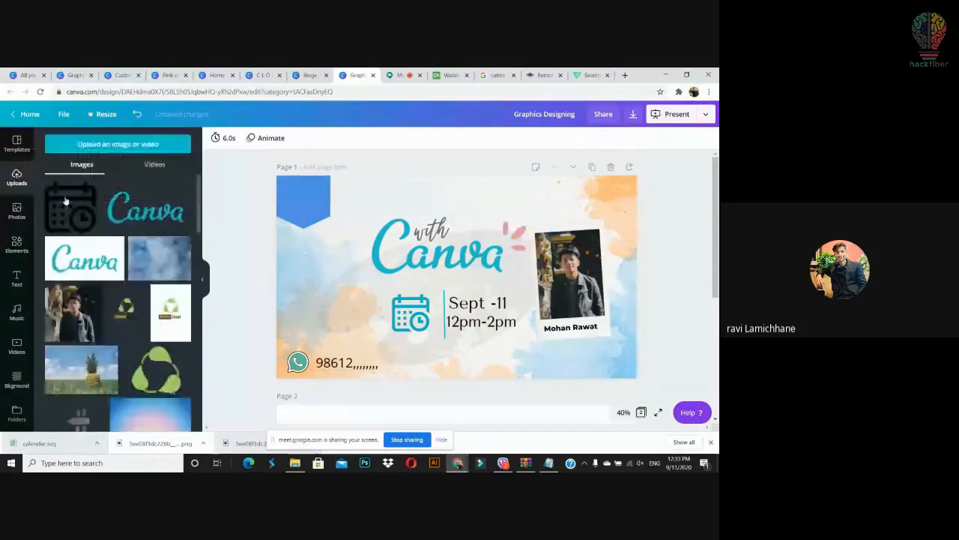
scroll(191, 297, down, 6)
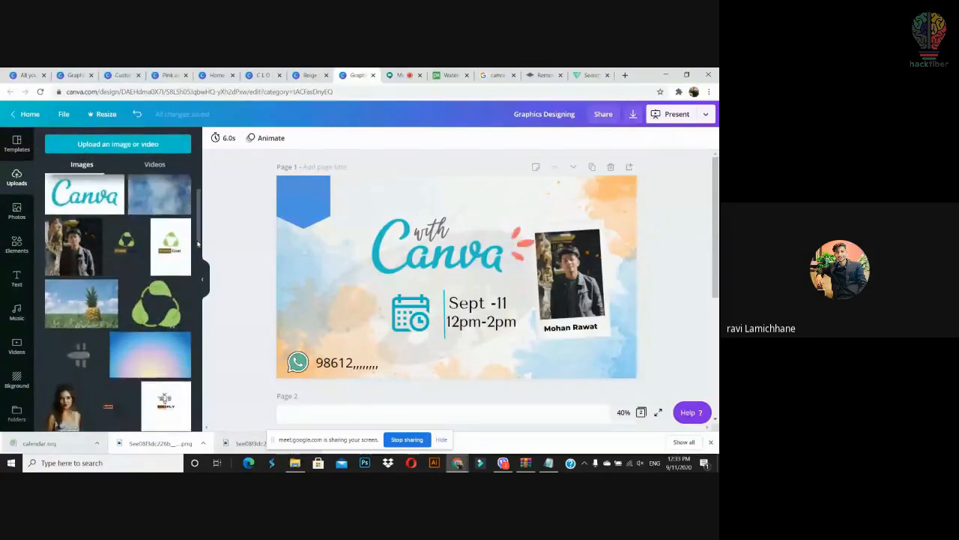
scroll(190, 305, down, 8)
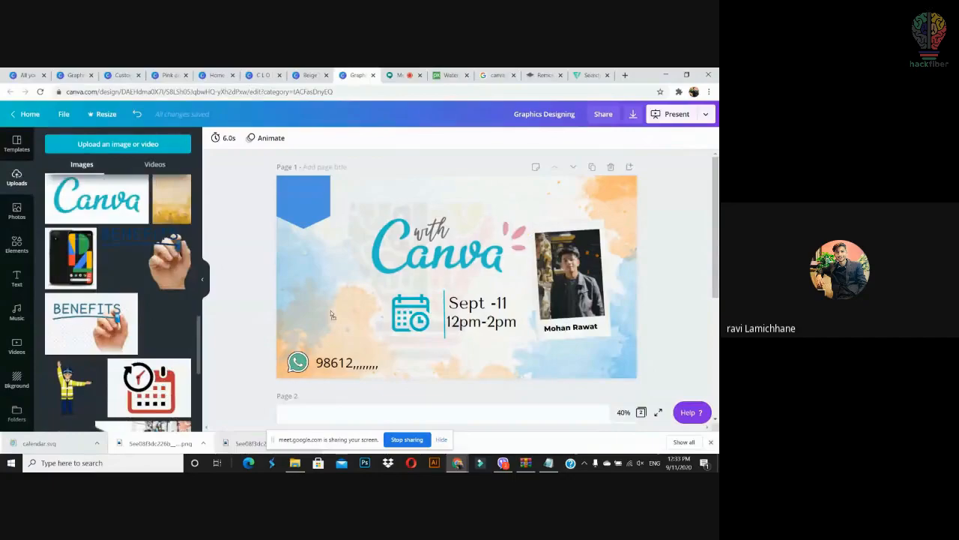
drag(333, 315, 350, 307)
key(ctrl+z)
drag(173, 316, 356, 207)
drag(377, 167, 302, 195)
Step: Recolour the ribbon behind the logo white
click(326, 191)
click(216, 138)
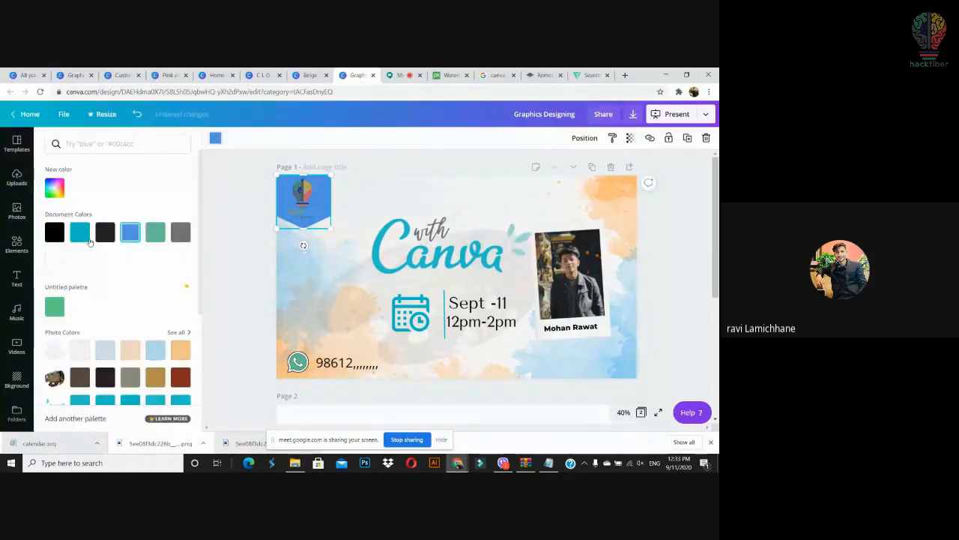
click(54, 263)
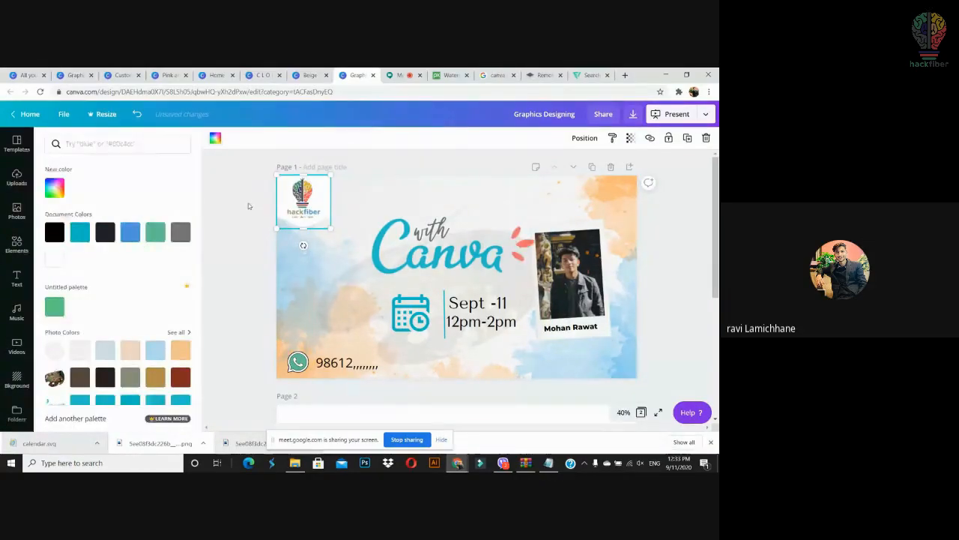
click(248, 205)
click(690, 246)
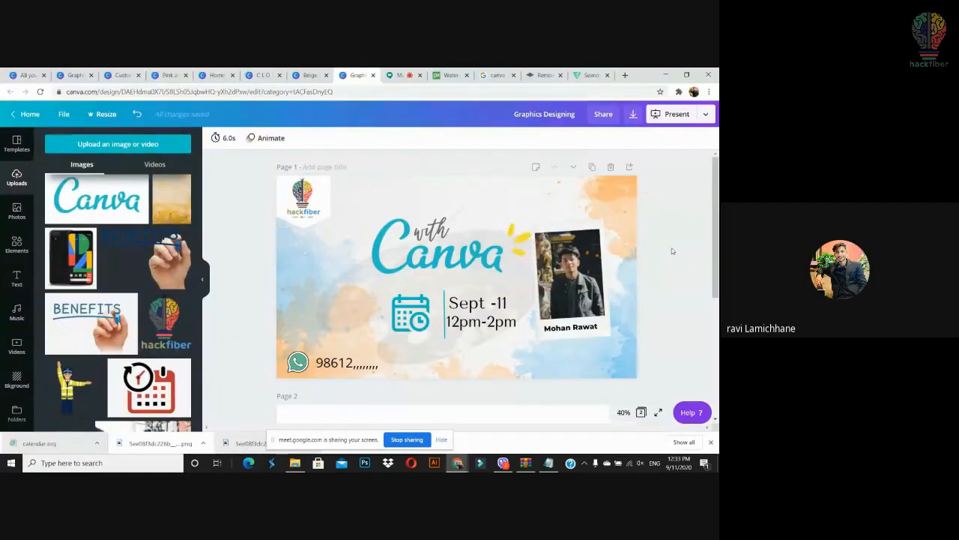
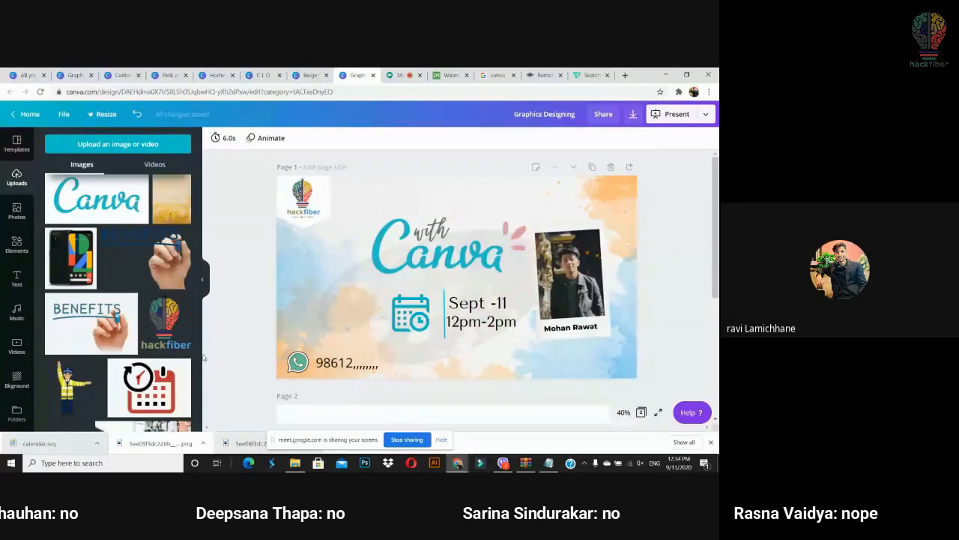
Step: Marquee-select all of page 1's elements: logo, date, time, speaker photo and WhatsApp details
drag(199, 353, 191, 335)
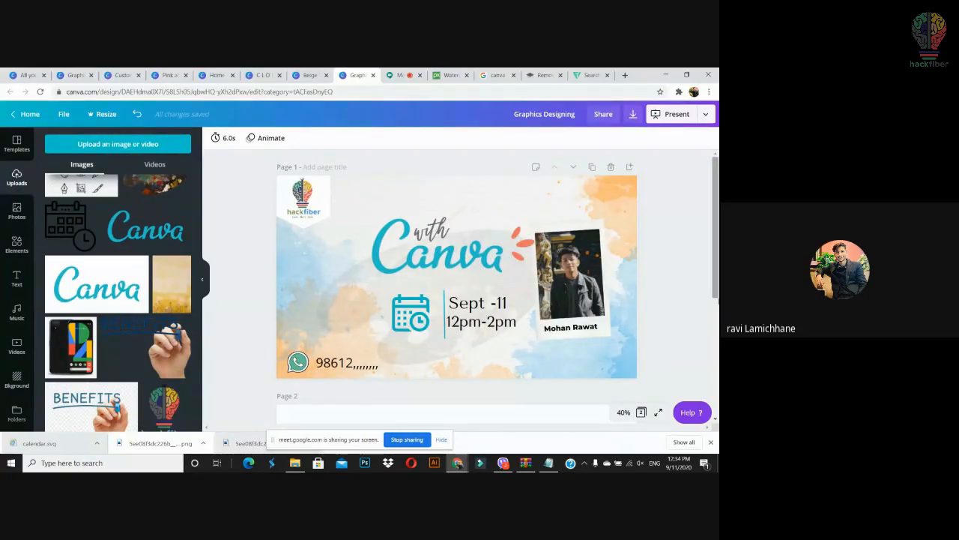
scroll(698, 234, down, 3)
scroll(698, 234, up, 3)
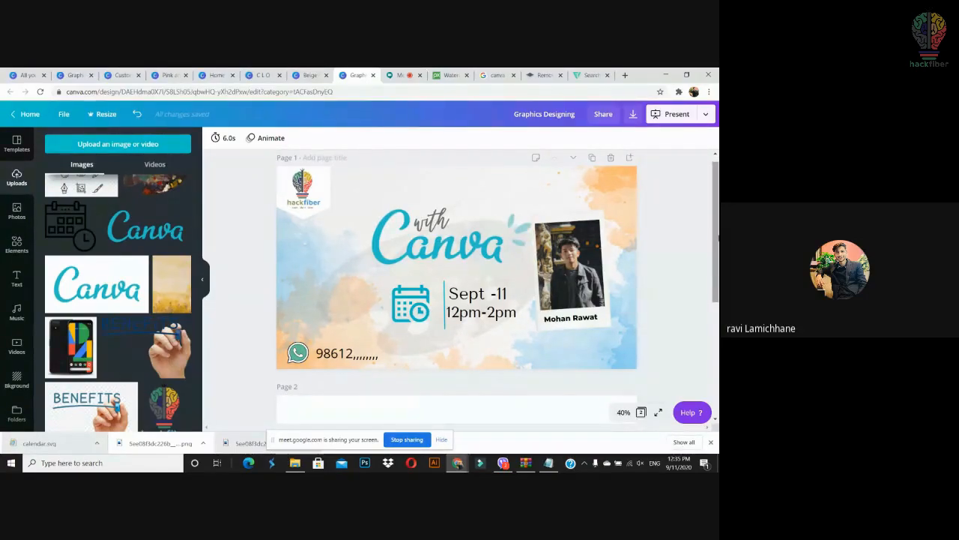
drag(718, 237, 718, 211)
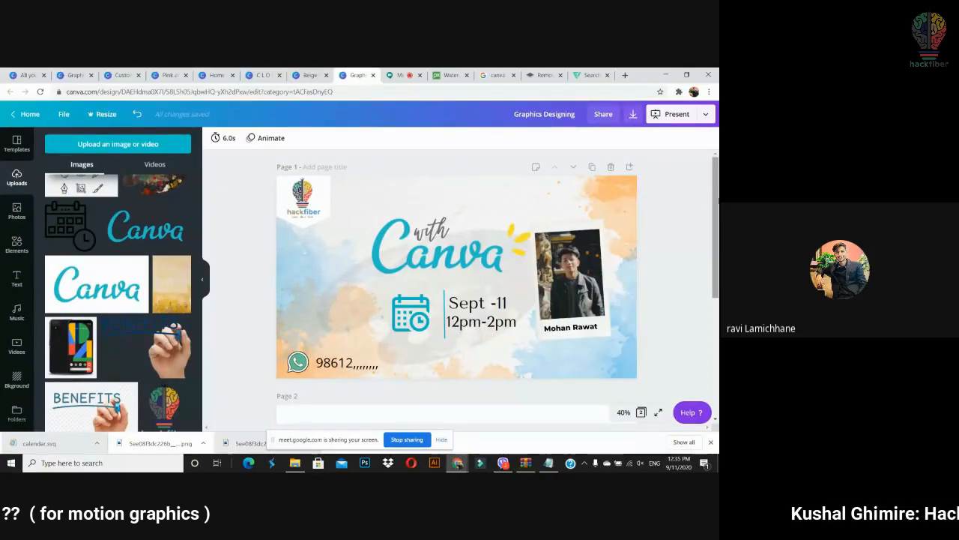
scroll(715, 173, down, 1)
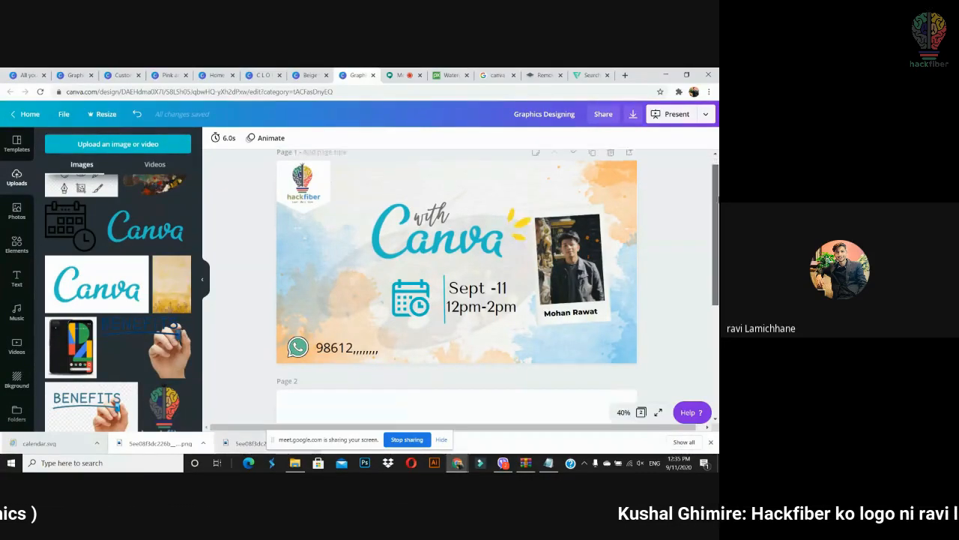
scroll(716, 173, up, 1)
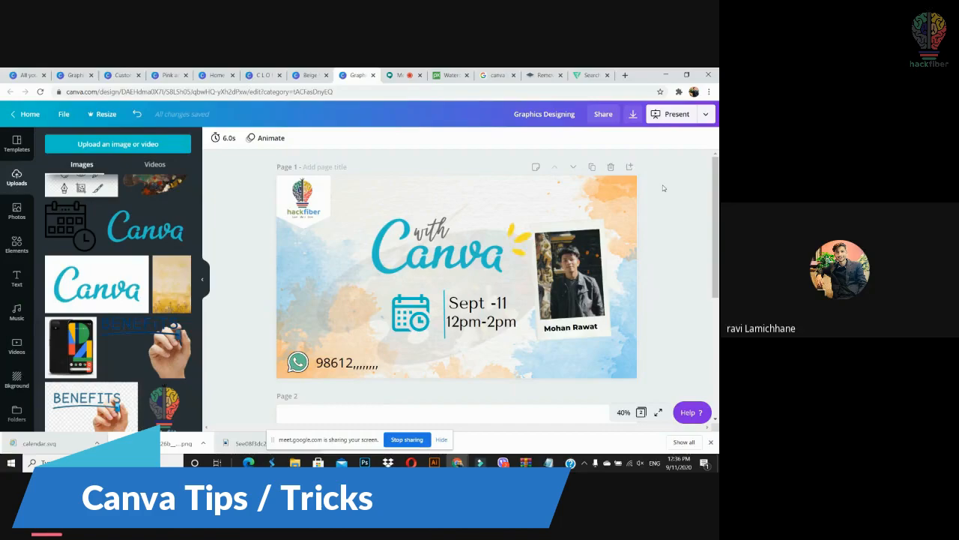
drag(663, 188, 210, 419)
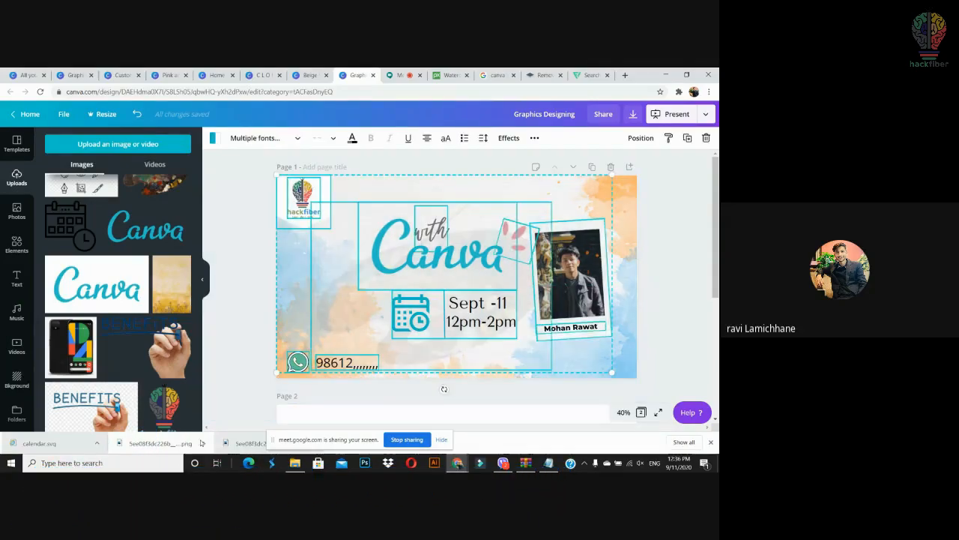
Step: Go to the Canva home page and browse Recent designs, where Graphics Designing is listed
click(217, 75)
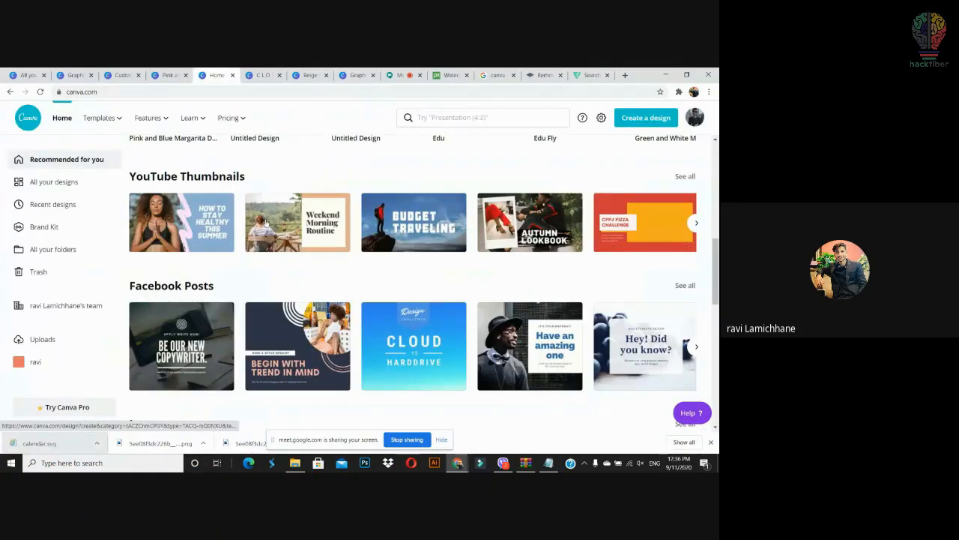
click(51, 207)
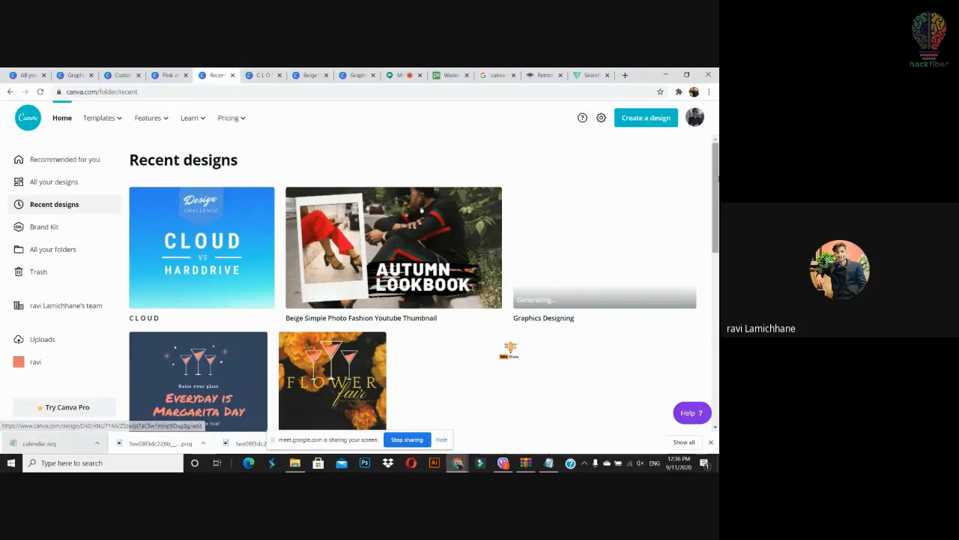
scroll(637, 184, down, 15)
scroll(416, 283, down, 8)
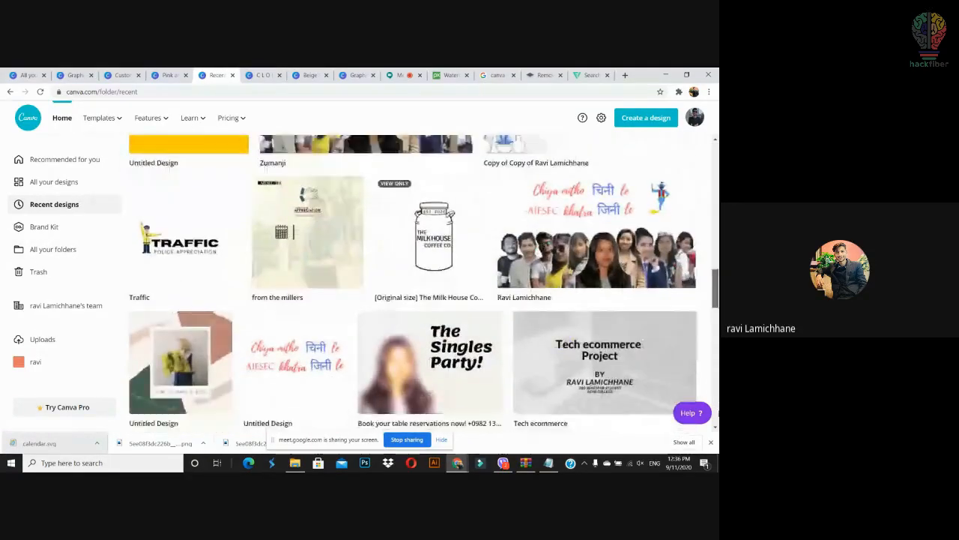
drag(715, 352, 716, 162)
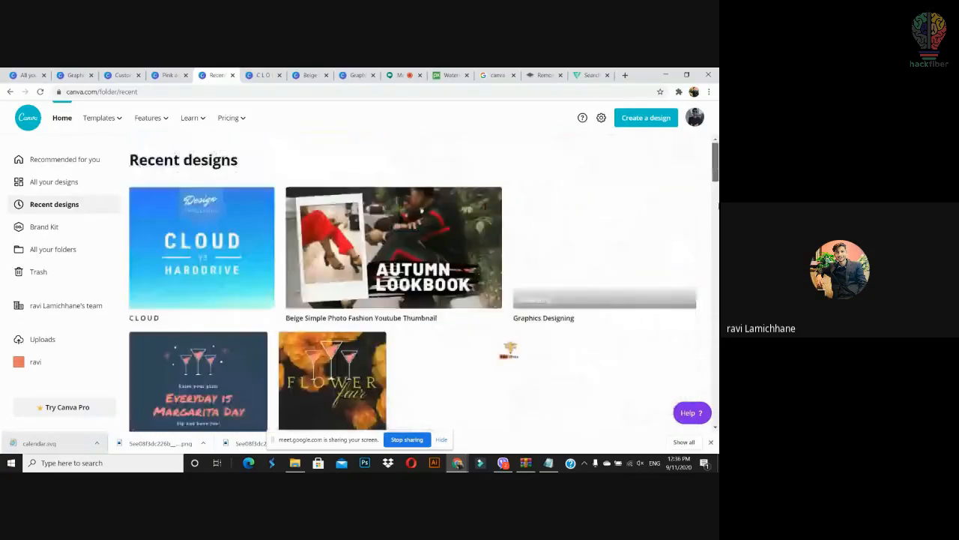
Step: In Brand Kit, try adding a brand logo and dismiss the 30-day Canva Pro trial offer
click(69, 229)
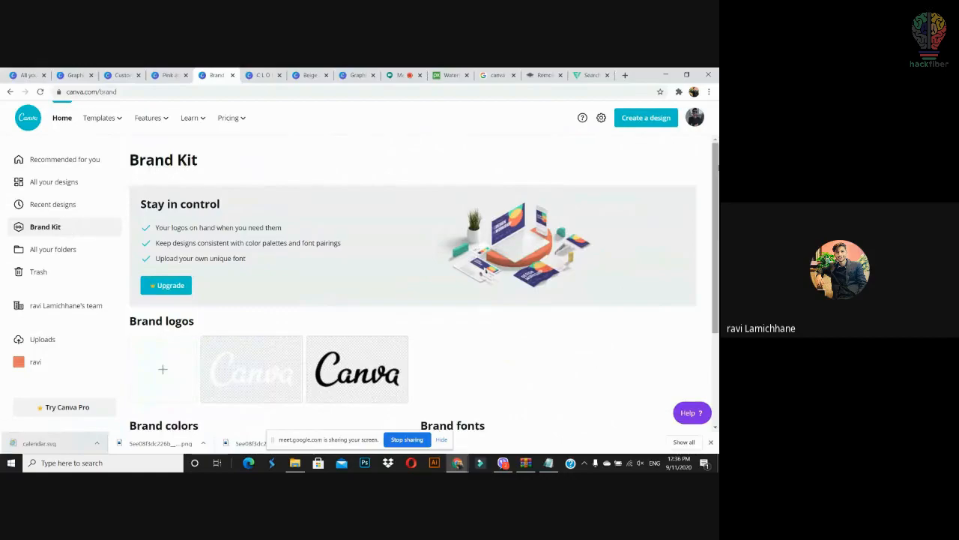
scroll(559, 265, down, 2)
click(174, 236)
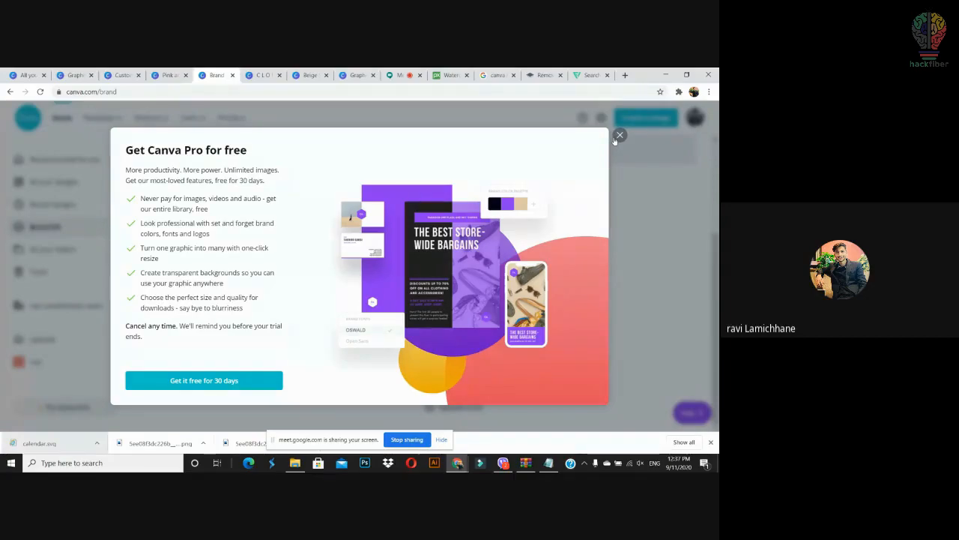
click(218, 383)
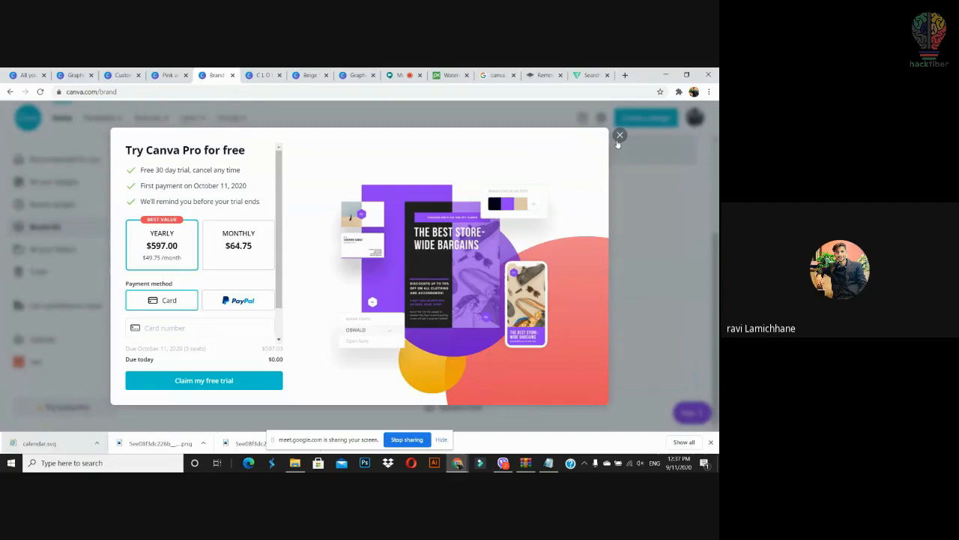
click(618, 138)
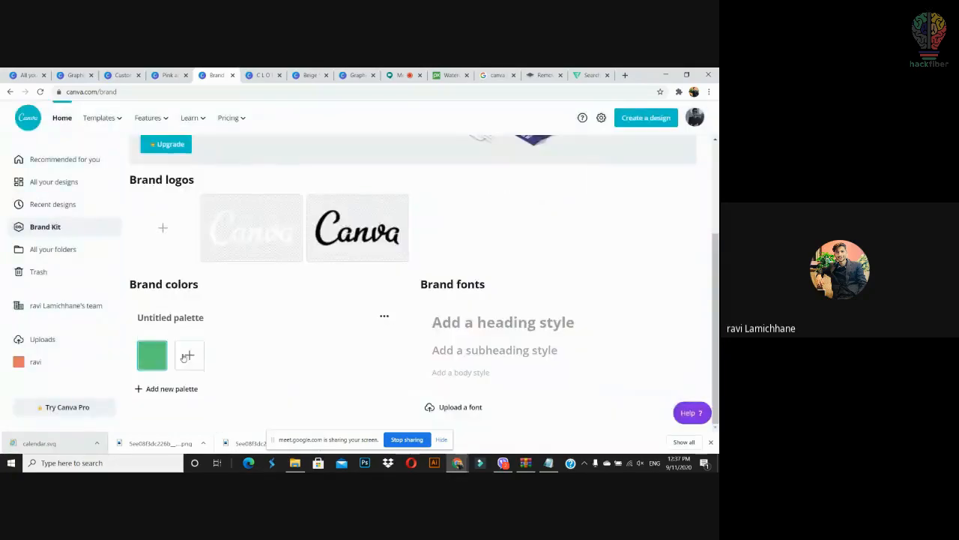
Step: Add a crimson #9F1452 swatch to the Brand Kit colour palette
click(188, 357)
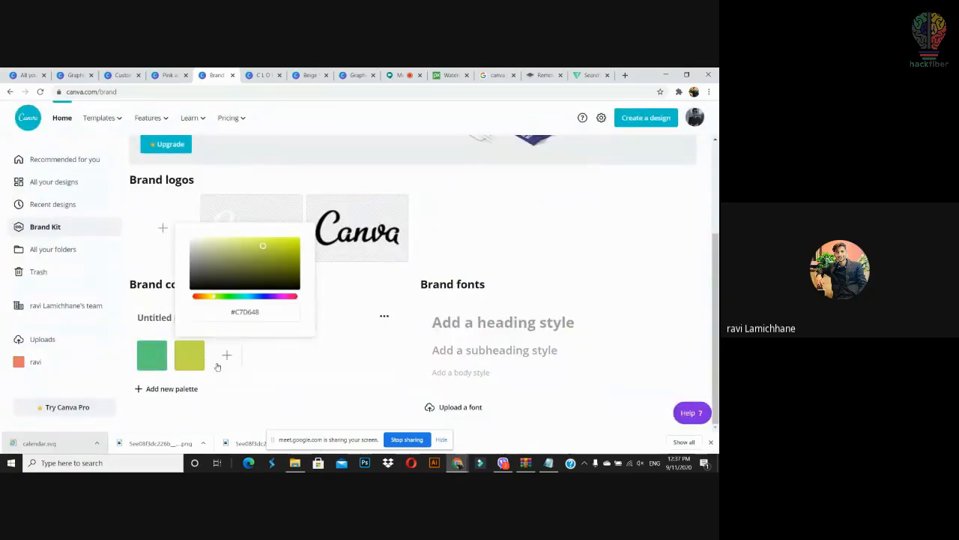
drag(276, 269, 292, 288)
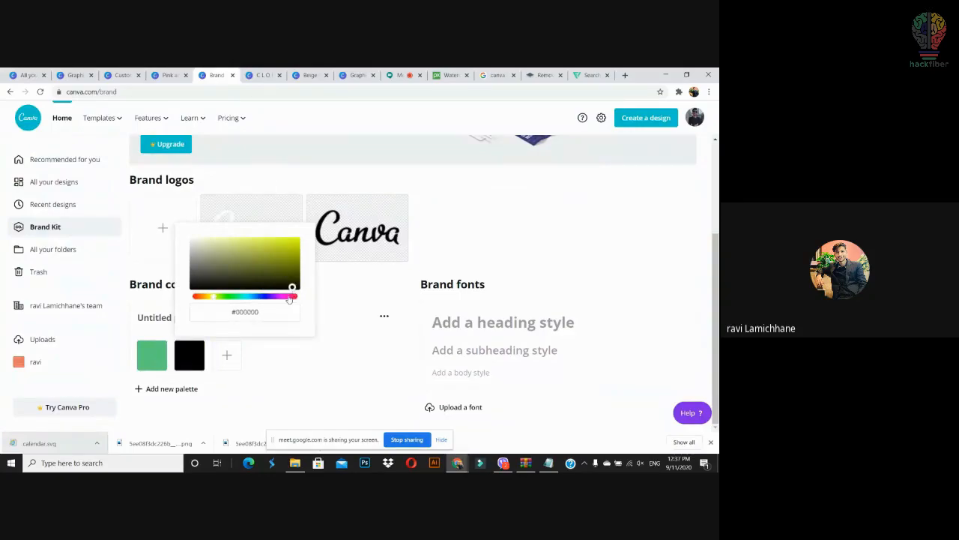
click(287, 297)
click(286, 258)
click(318, 343)
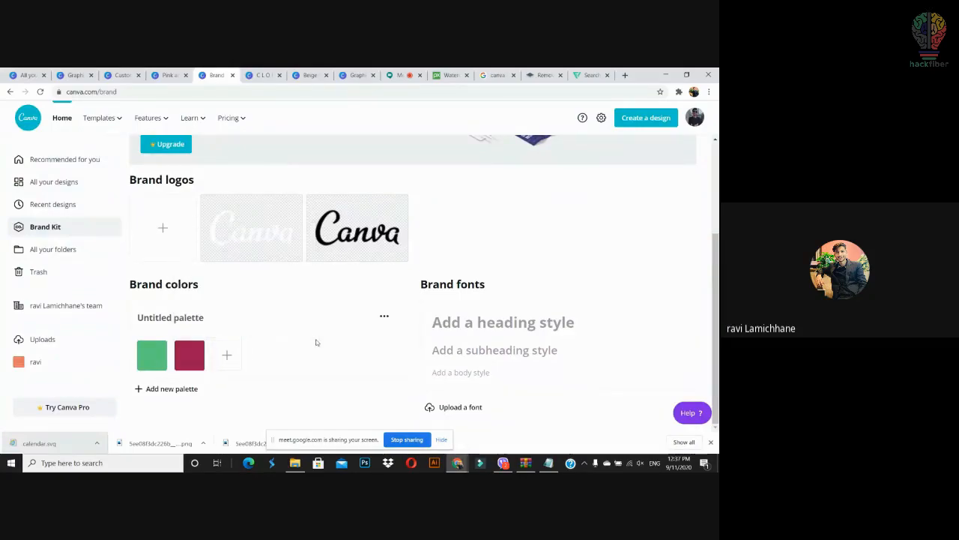
Step: Close the CLOUD, Beige thumbnail and Graphics Designing designs, then list new design types
click(255, 75)
click(216, 138)
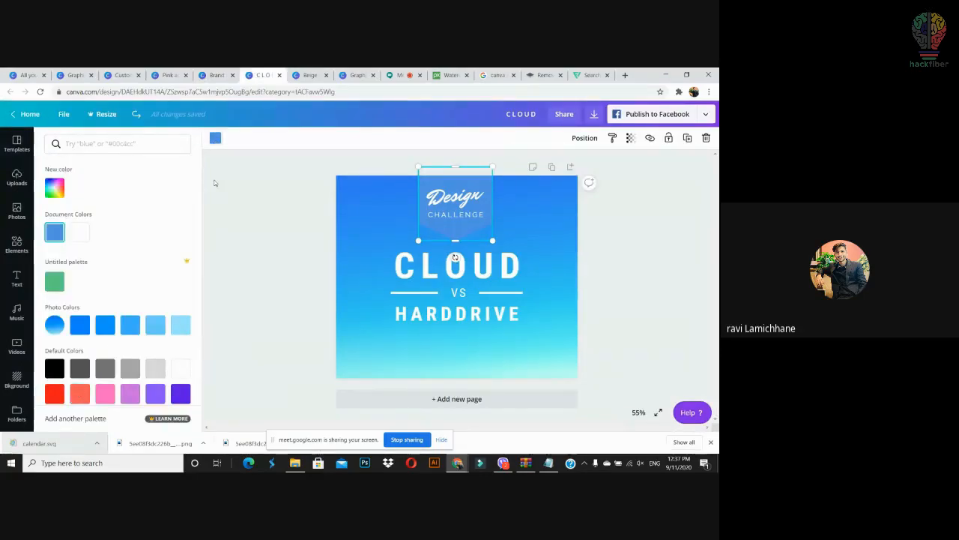
click(280, 74)
click(280, 75)
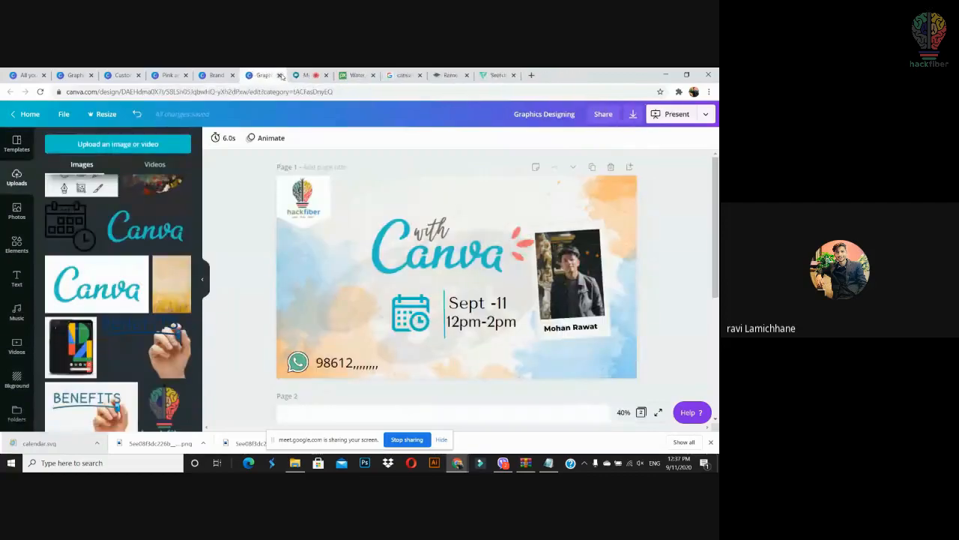
click(279, 75)
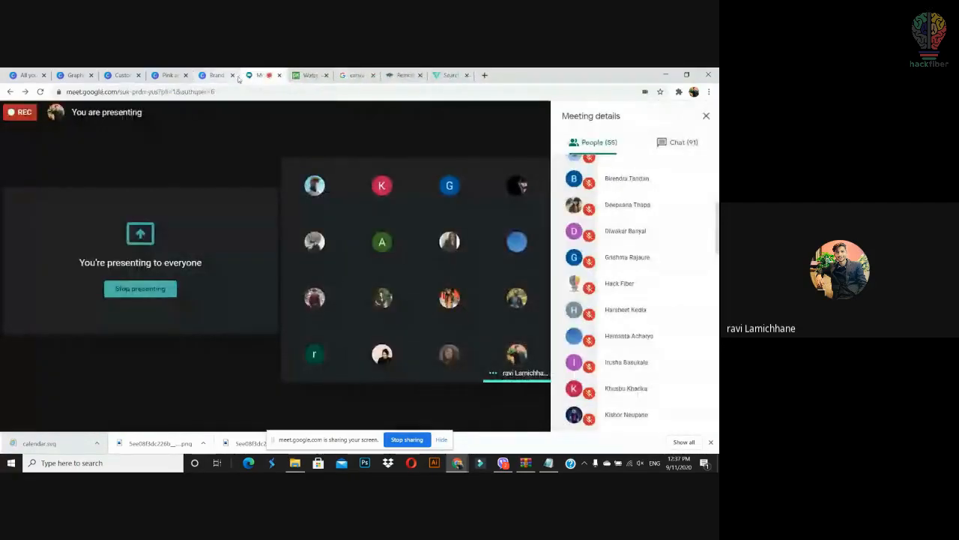
click(216, 75)
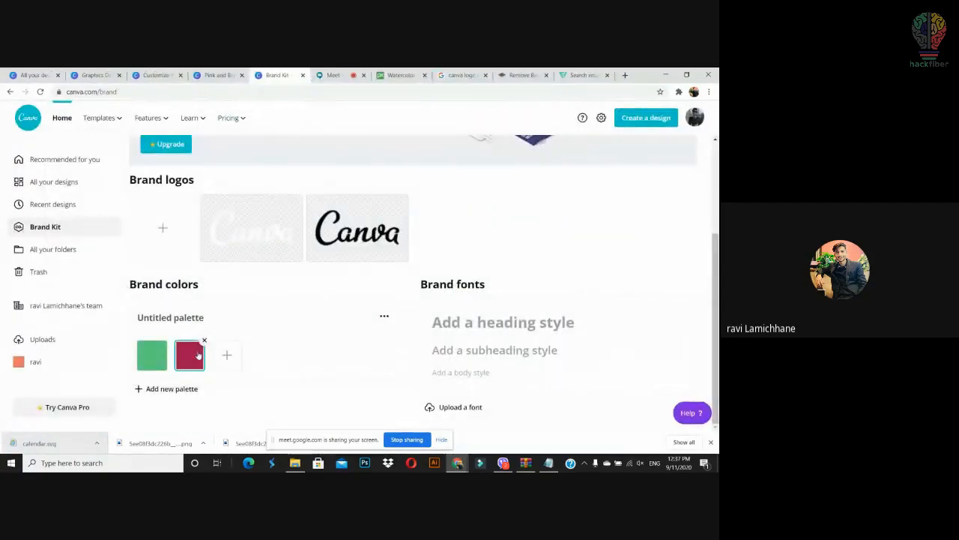
click(656, 118)
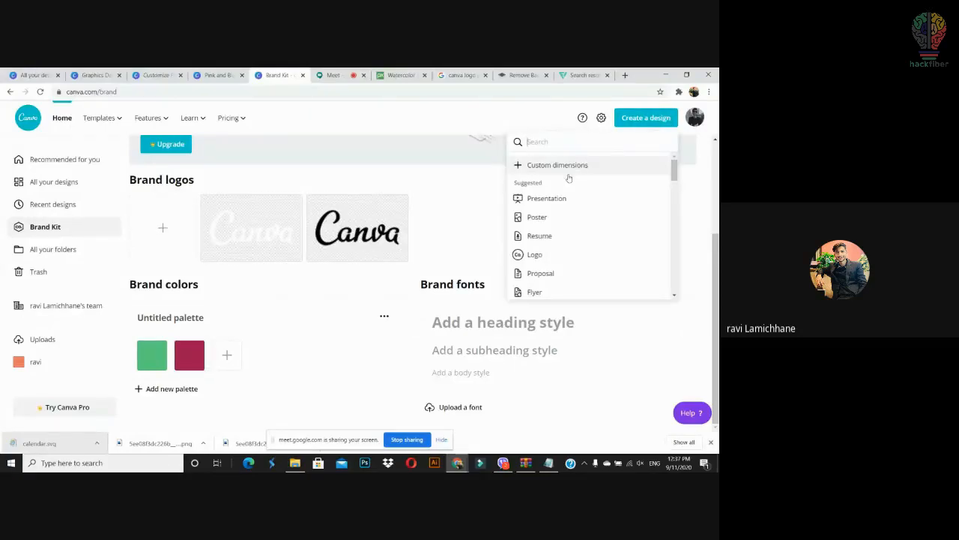
Step: Start a new Poster, try the Save the Earth Now template, then clear it
click(537, 217)
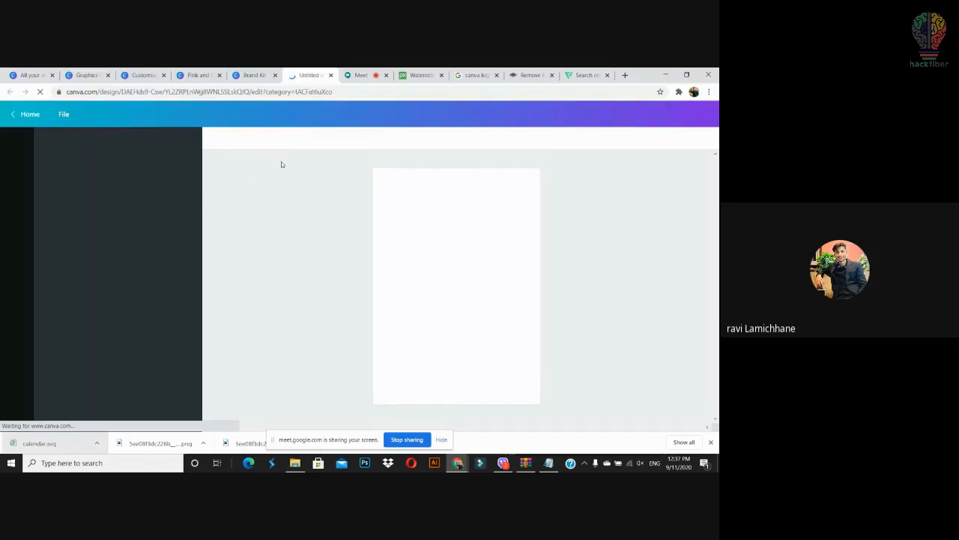
drag(135, 218, 424, 252)
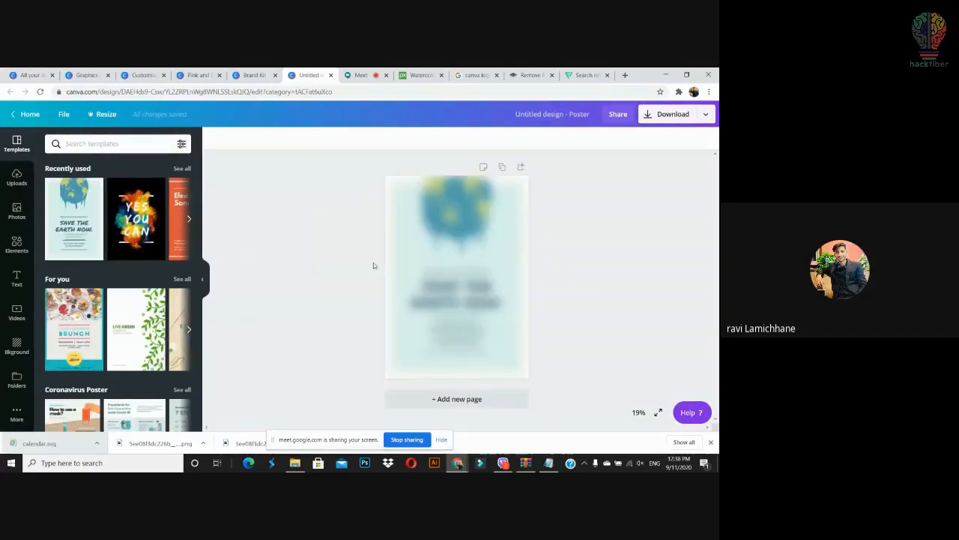
drag(355, 188, 604, 338)
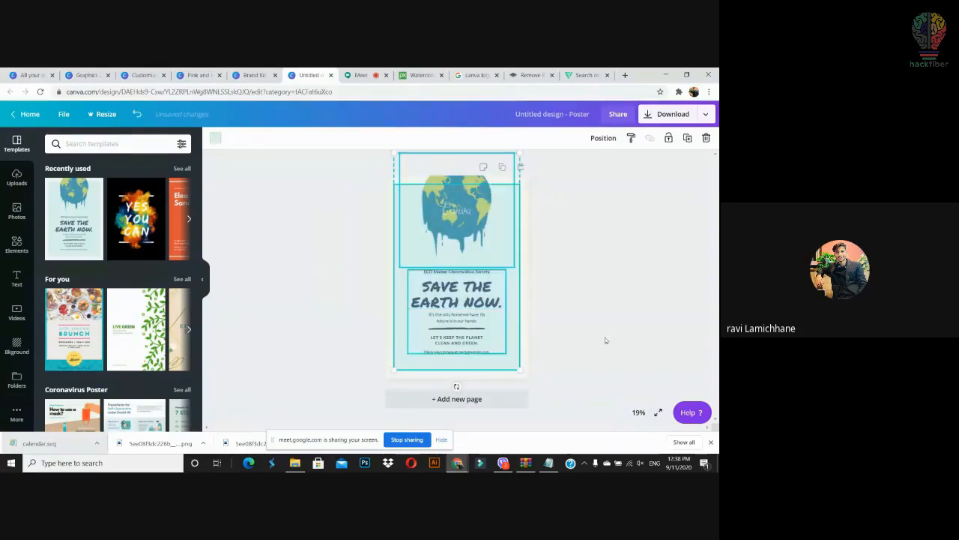
key(Delete)
Step: Apply the Yes You Can template and inspect its black page background's colour options
drag(149, 247, 474, 288)
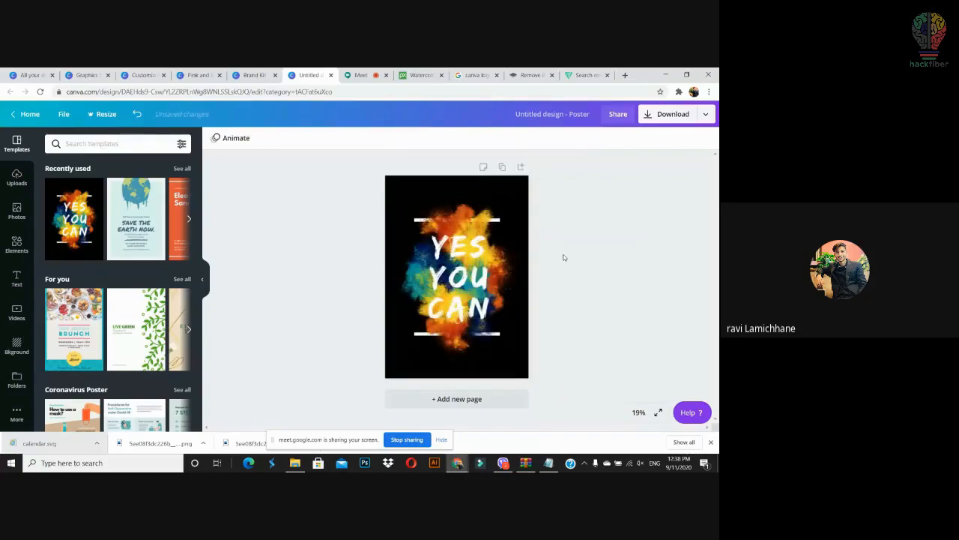
click(485, 210)
click(404, 193)
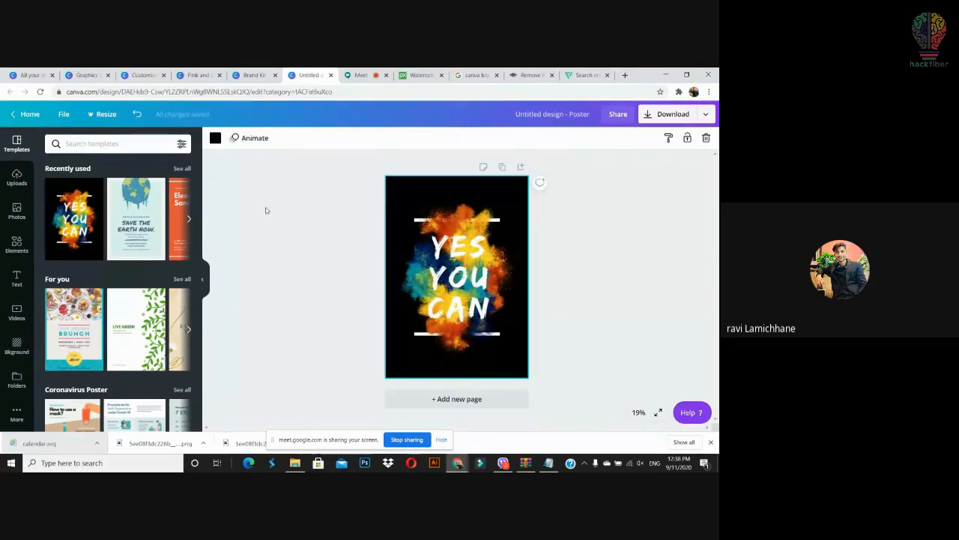
click(215, 137)
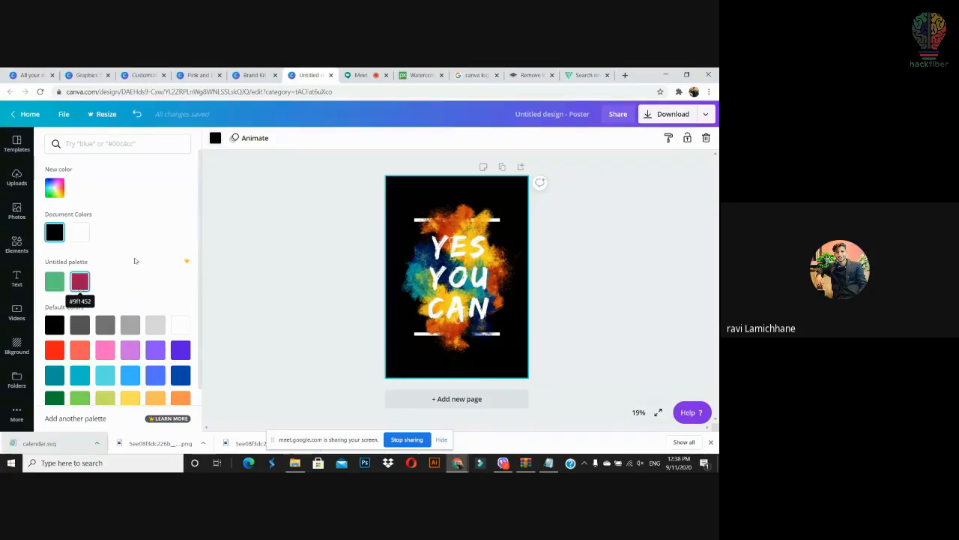
click(255, 75)
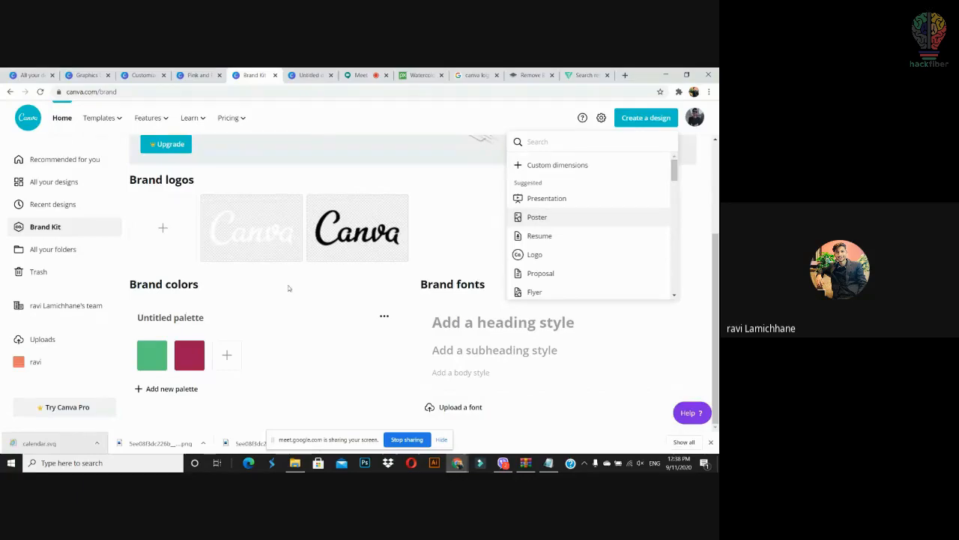
Step: On the poster, search Elements for 'frames' and make the black page background white
click(306, 76)
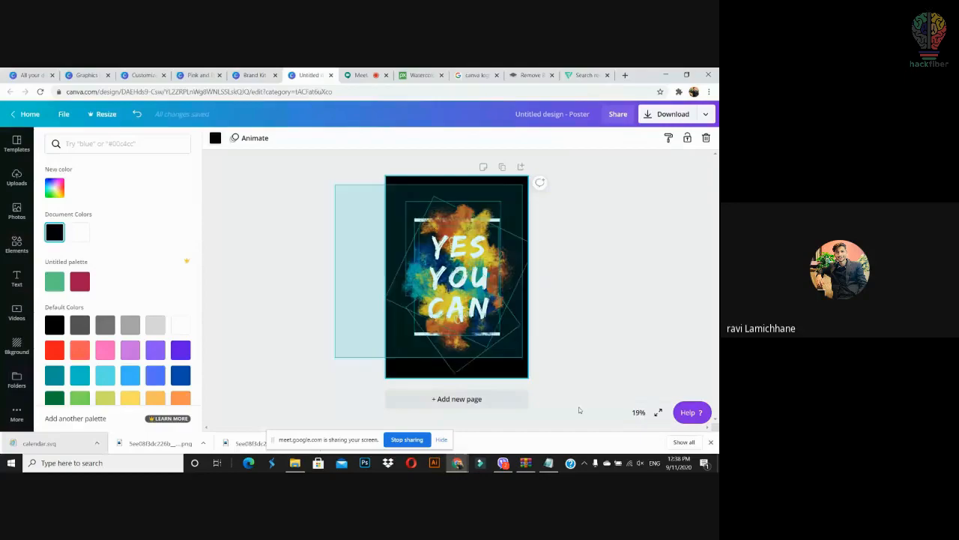
click(16, 244)
text(fr)
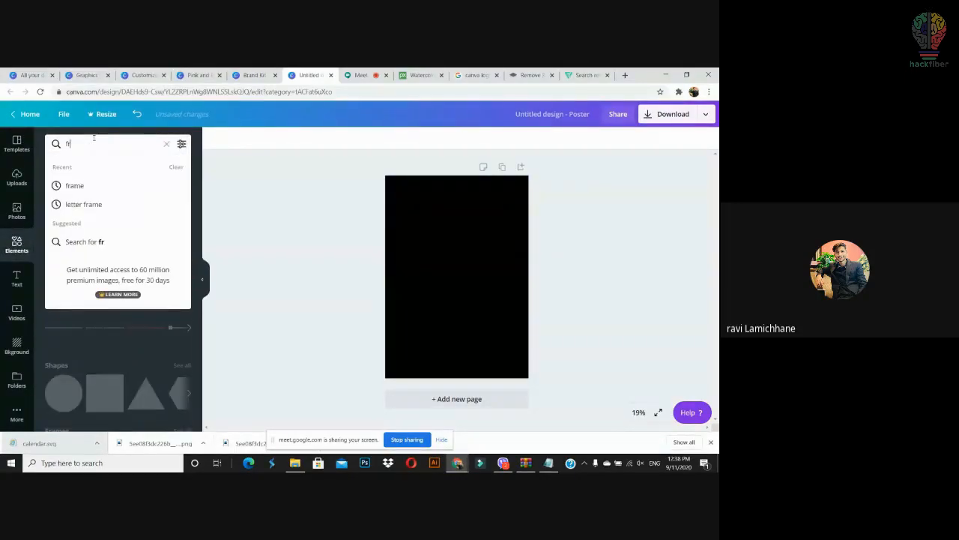
text(ames)
key(Return)
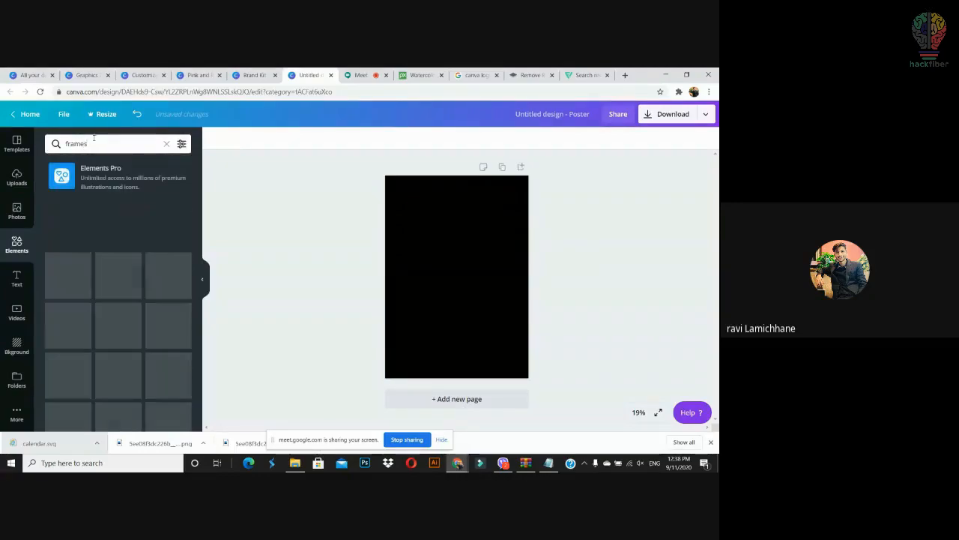
click(455, 266)
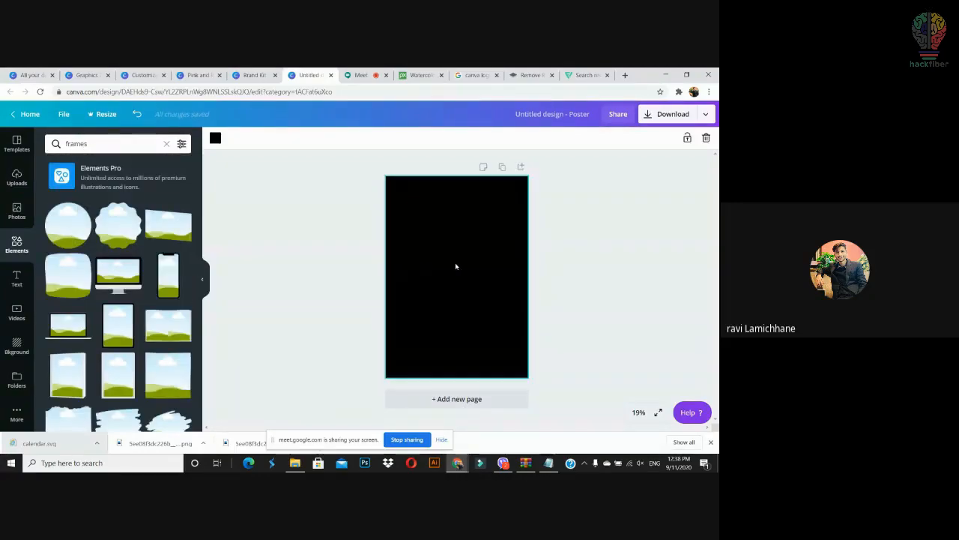
click(215, 140)
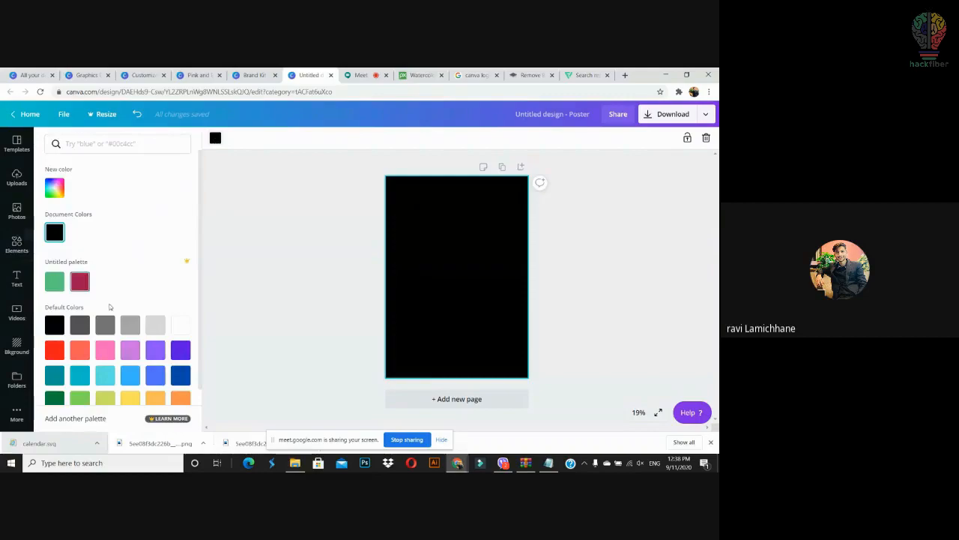
click(181, 323)
Step: Add a phone-shaped frame instead of a circle frame and size it small near the upper right
click(265, 293)
drag(68, 225, 443, 247)
key(Delete)
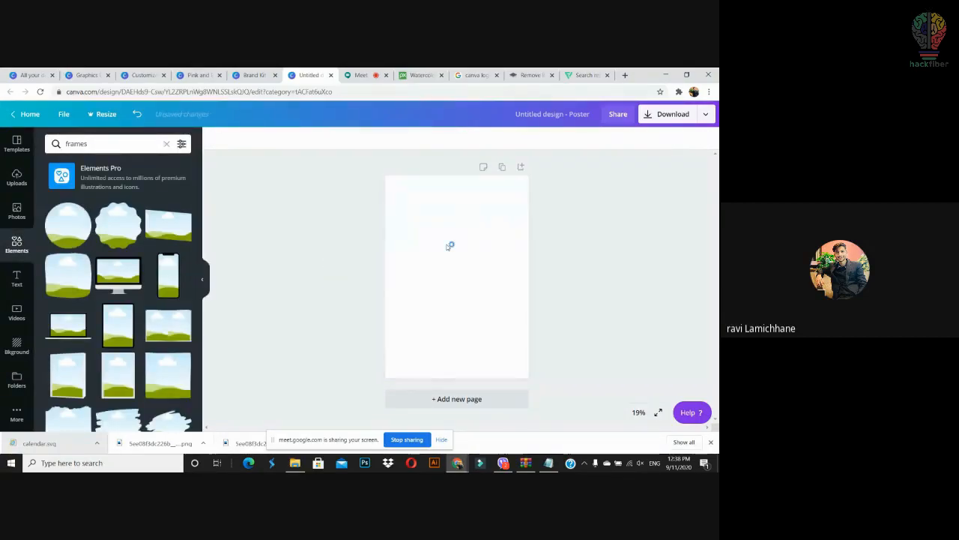
drag(179, 290, 453, 269)
drag(480, 326, 504, 342)
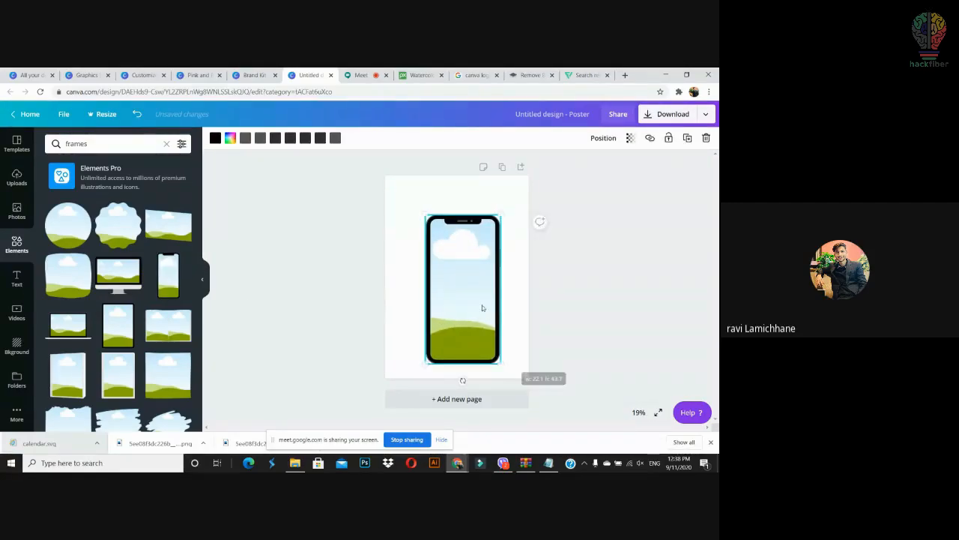
drag(483, 306, 493, 285)
drag(508, 196, 495, 258)
drag(461, 285, 499, 243)
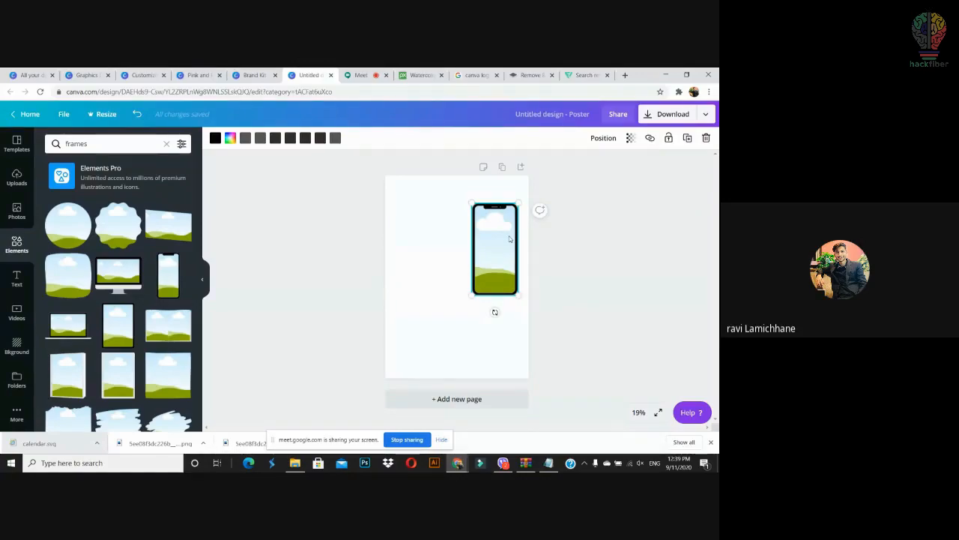
click(577, 267)
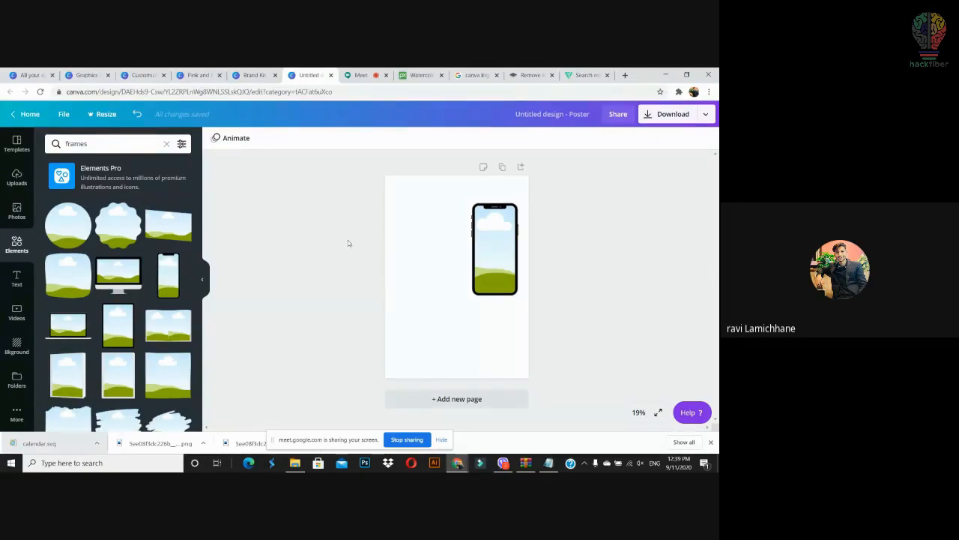
click(16, 209)
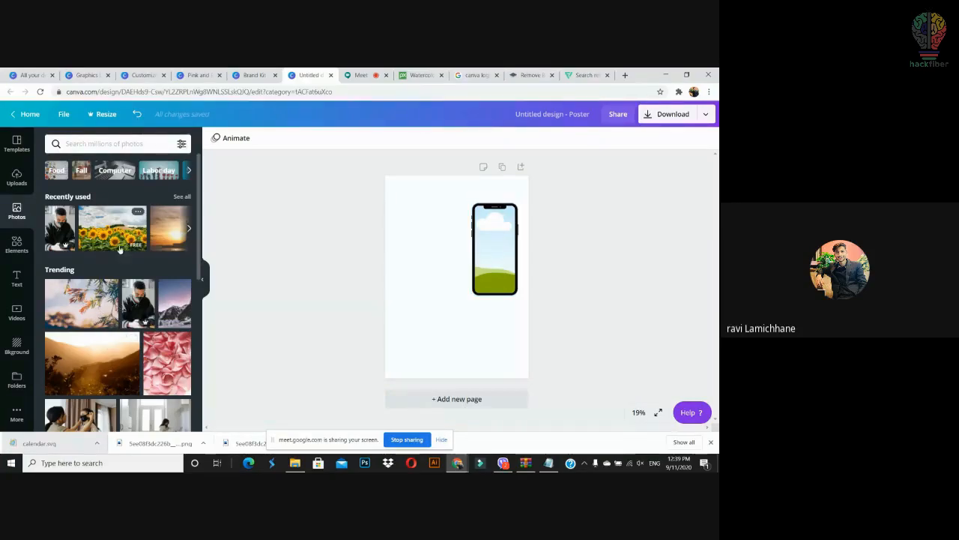
Step: Drop the man's photo into the phone frame and colour the frame purple
drag(138, 304, 482, 235)
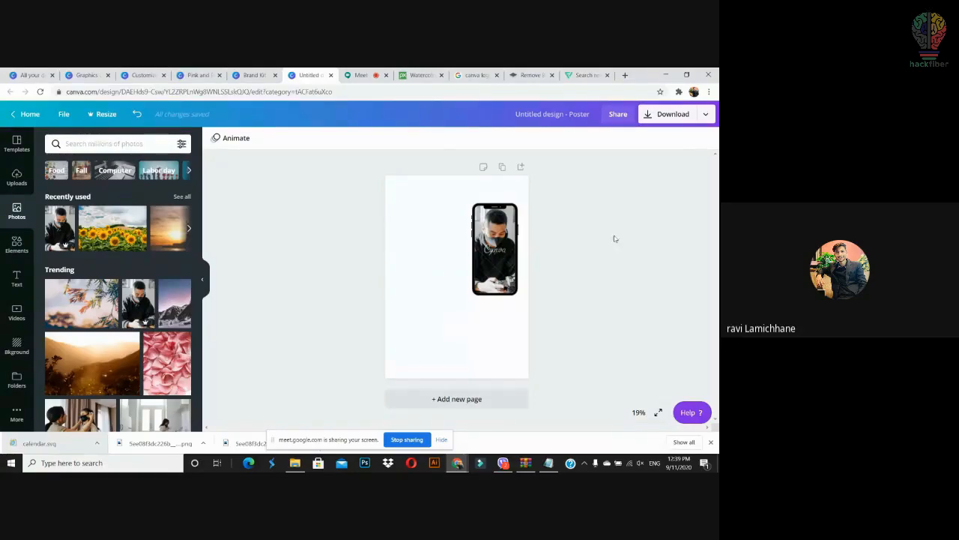
drag(561, 201, 462, 305)
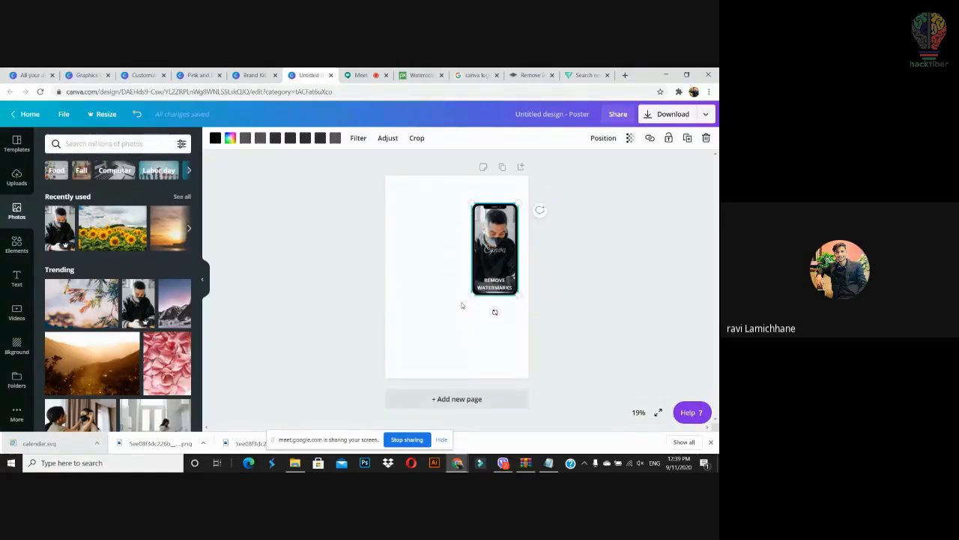
click(561, 325)
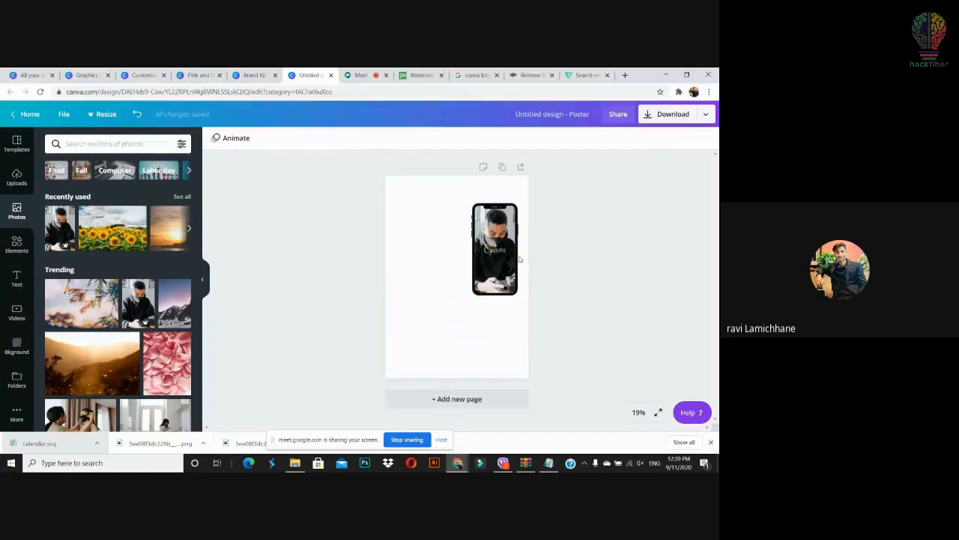
click(514, 258)
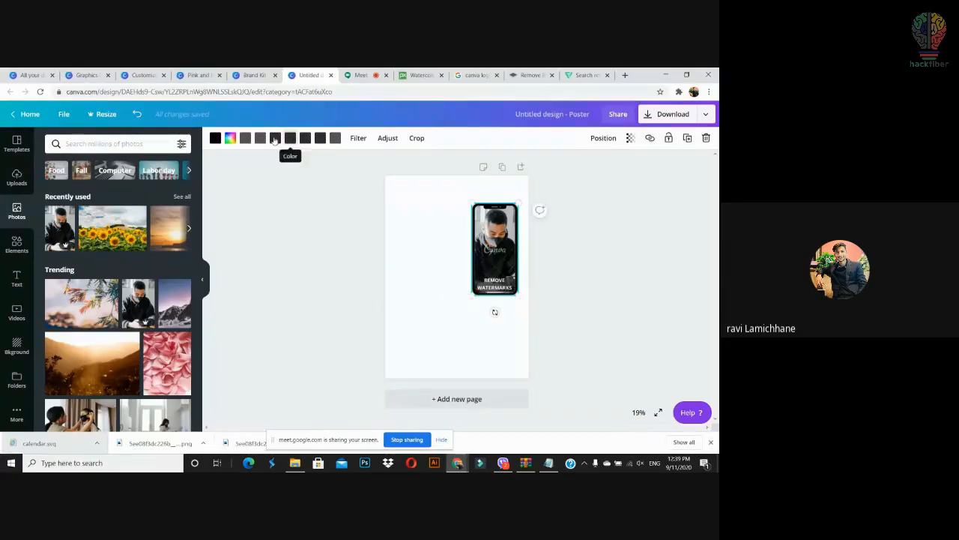
click(230, 138)
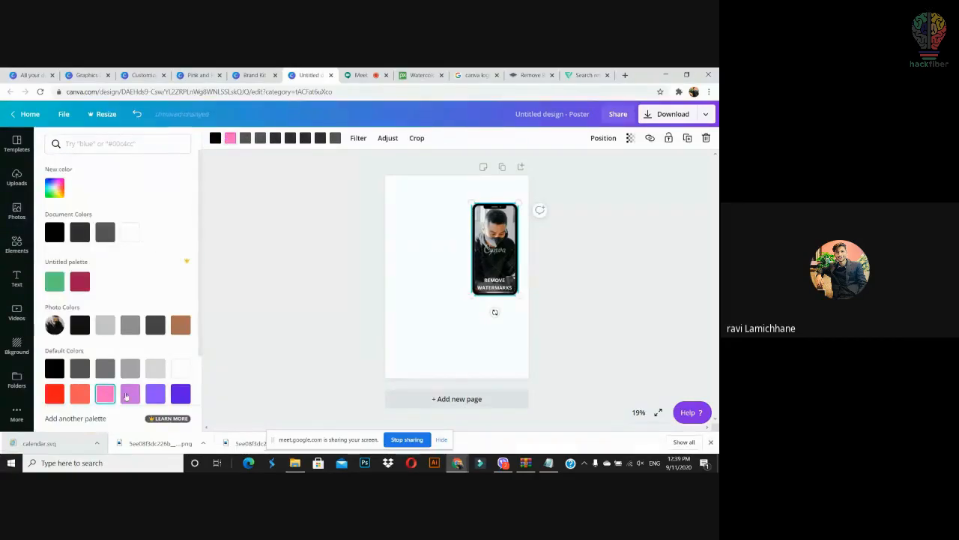
click(156, 395)
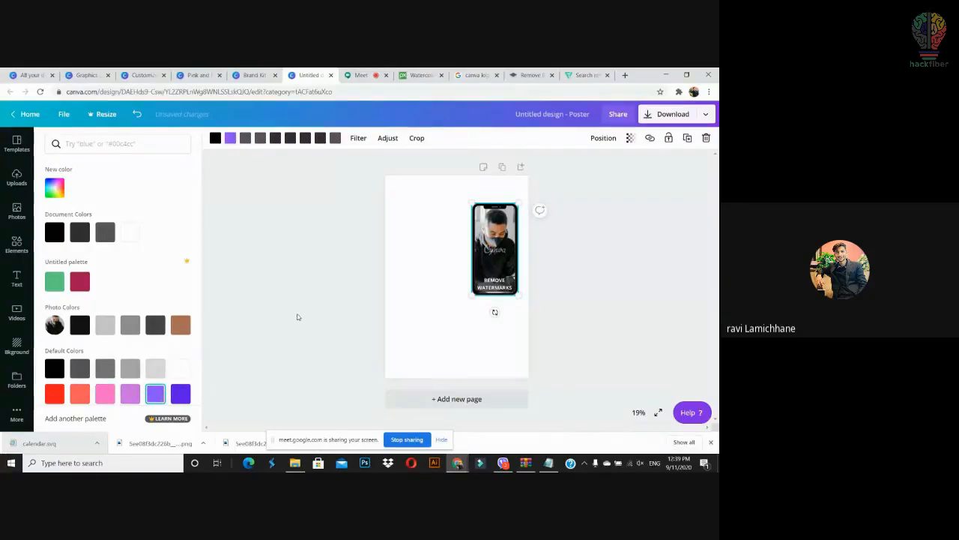
click(297, 317)
click(486, 329)
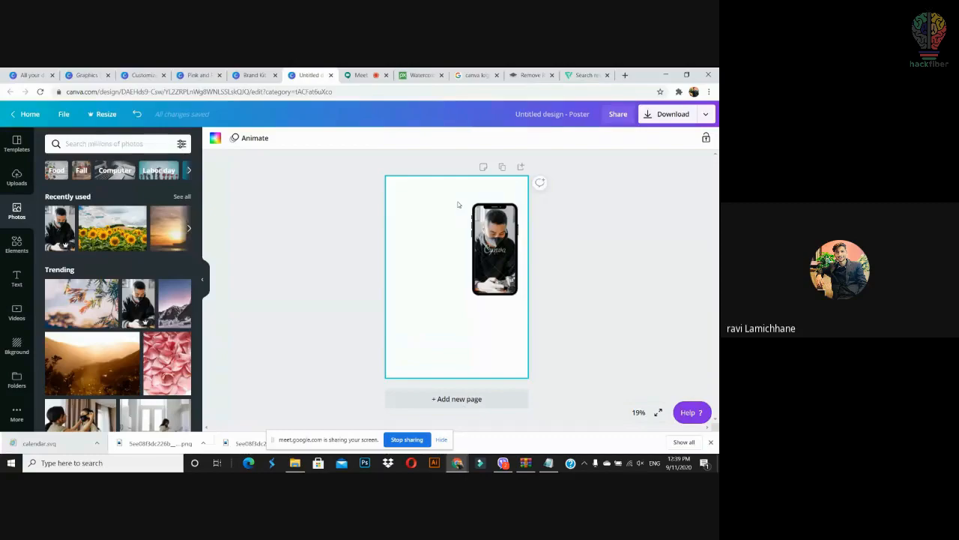
Step: Delete the photo and purple phone frame, then stretch the golden mountain sunset photo across the page
click(510, 262)
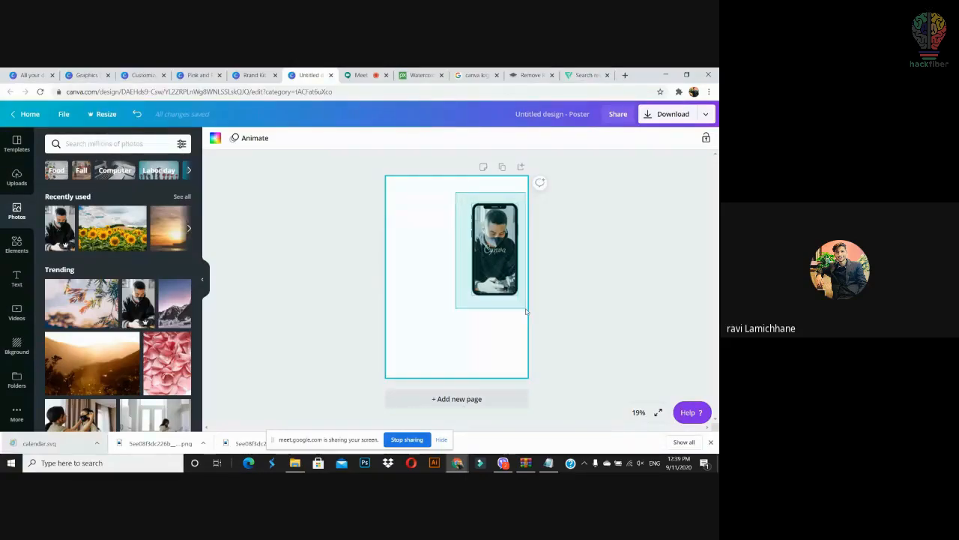
key(Delete)
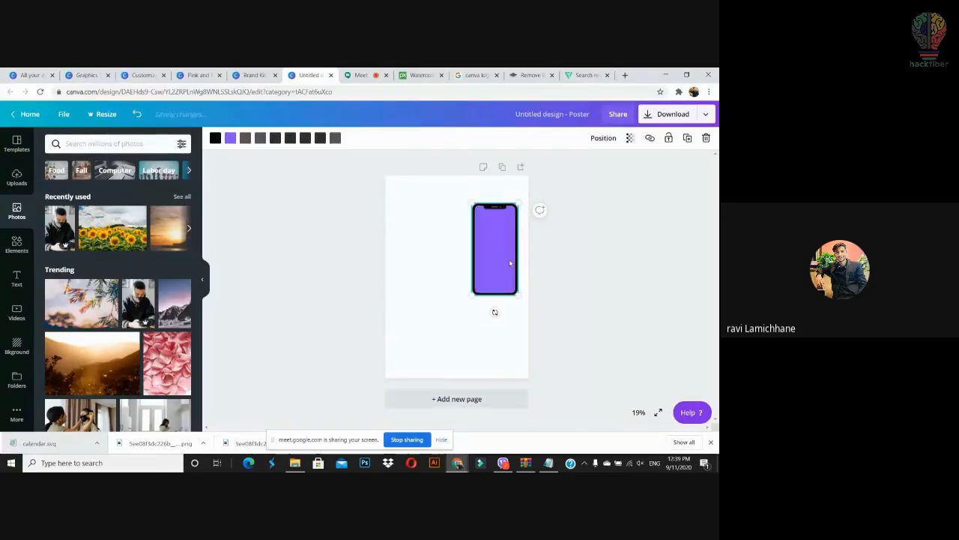
key(Delete)
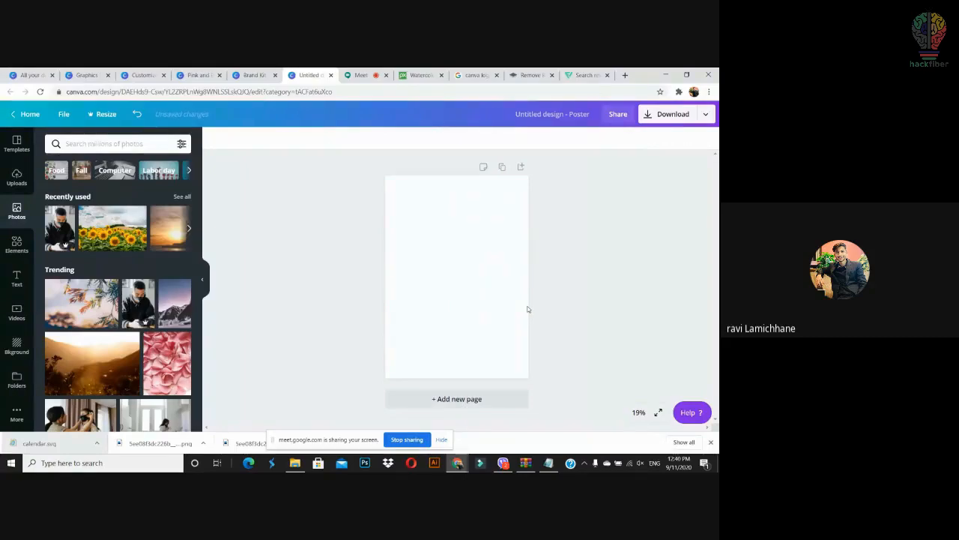
drag(128, 338, 660, 425)
drag(608, 349, 581, 261)
drag(636, 353, 689, 400)
drag(491, 301, 482, 265)
drag(677, 364, 711, 396)
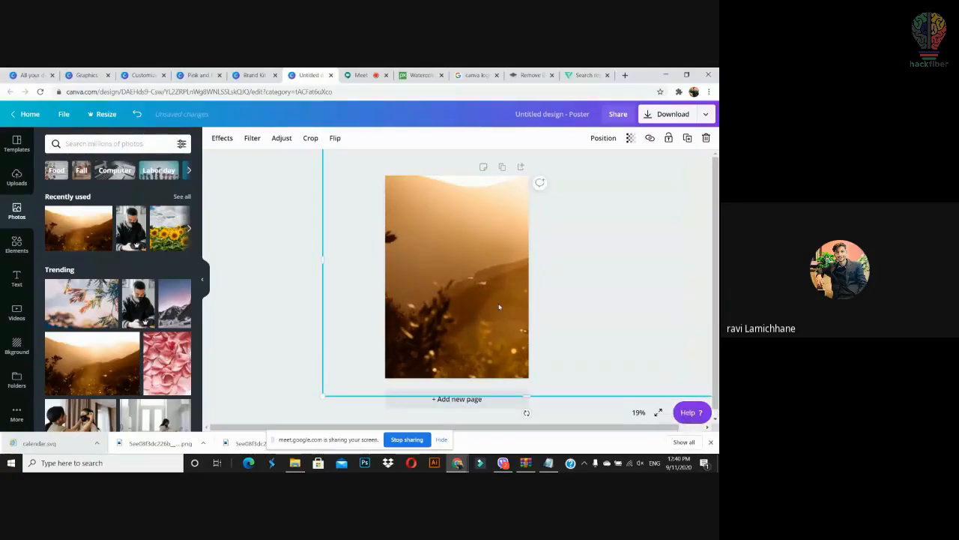
click(296, 257)
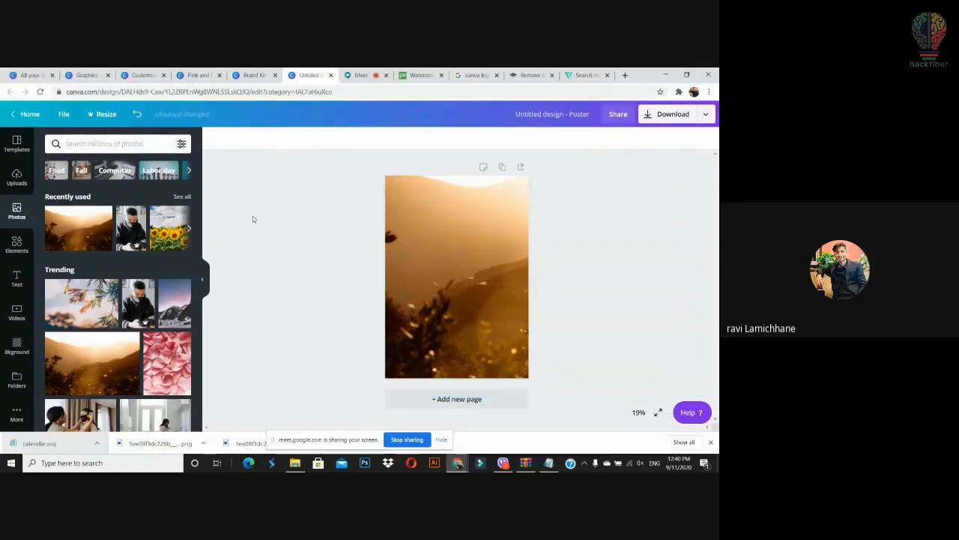
click(17, 277)
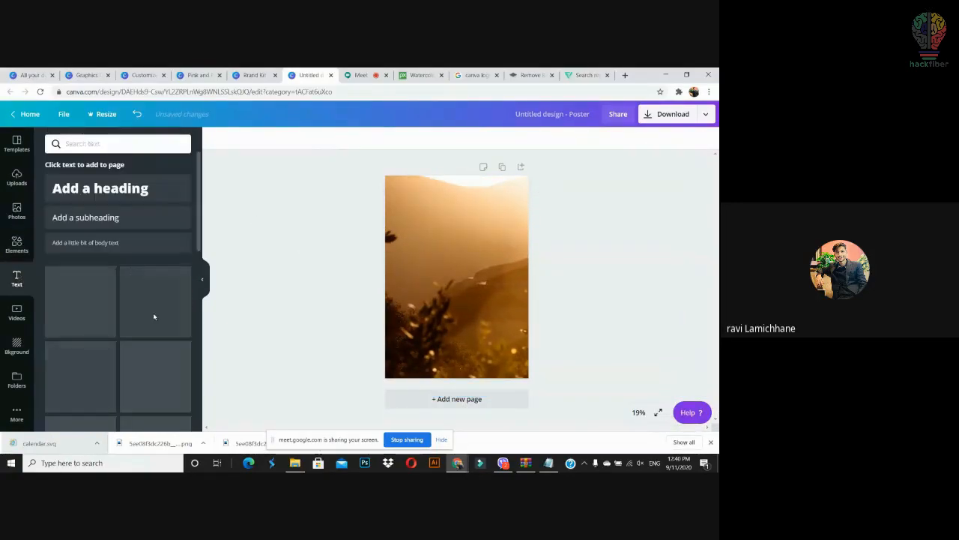
Step: Try the pink neon 'love you' script text on the poster, reposition it, then delete it
drag(179, 314, 458, 260)
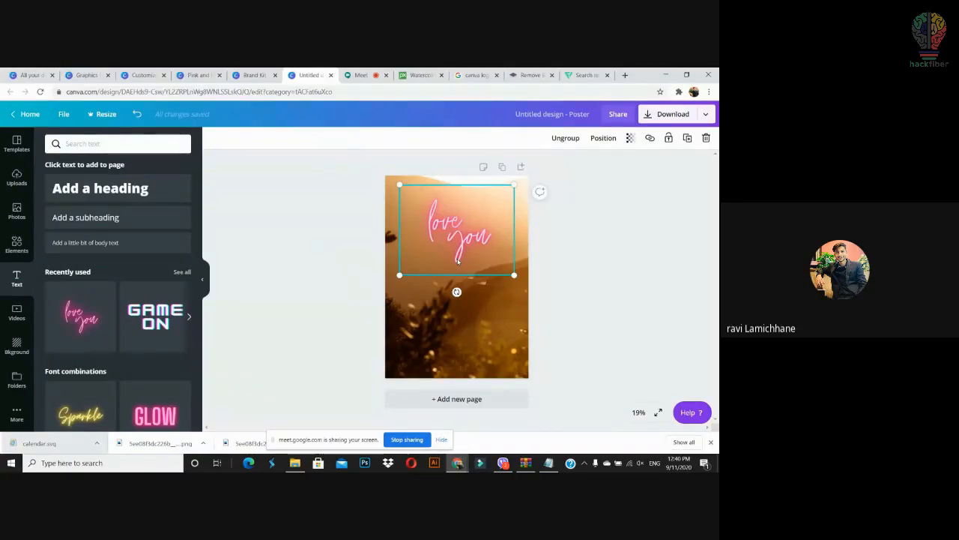
drag(457, 260, 467, 241)
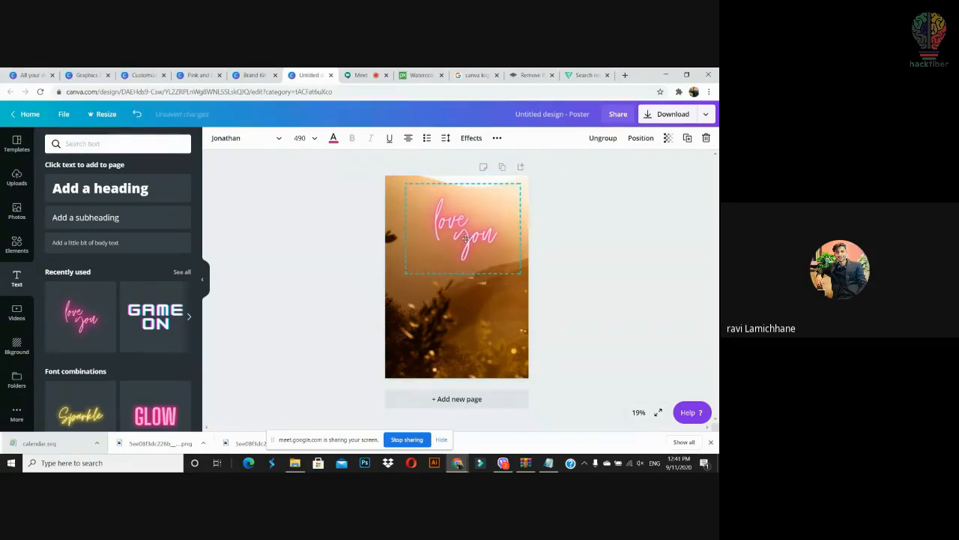
click(594, 257)
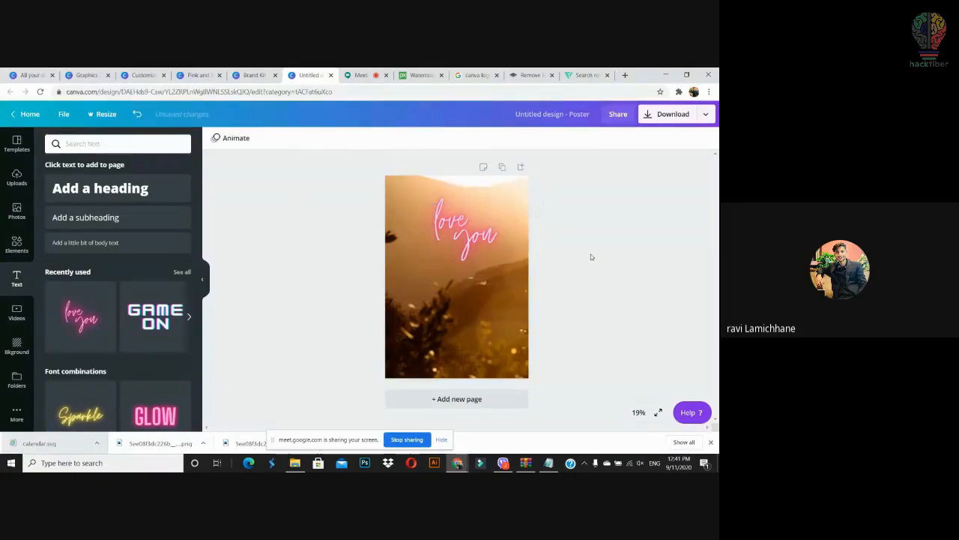
click(472, 241)
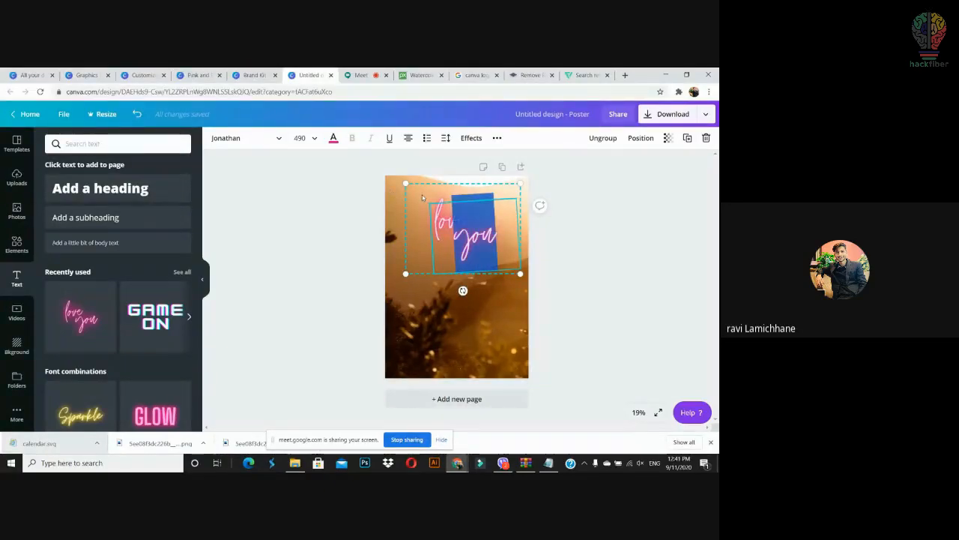
click(333, 137)
click(302, 185)
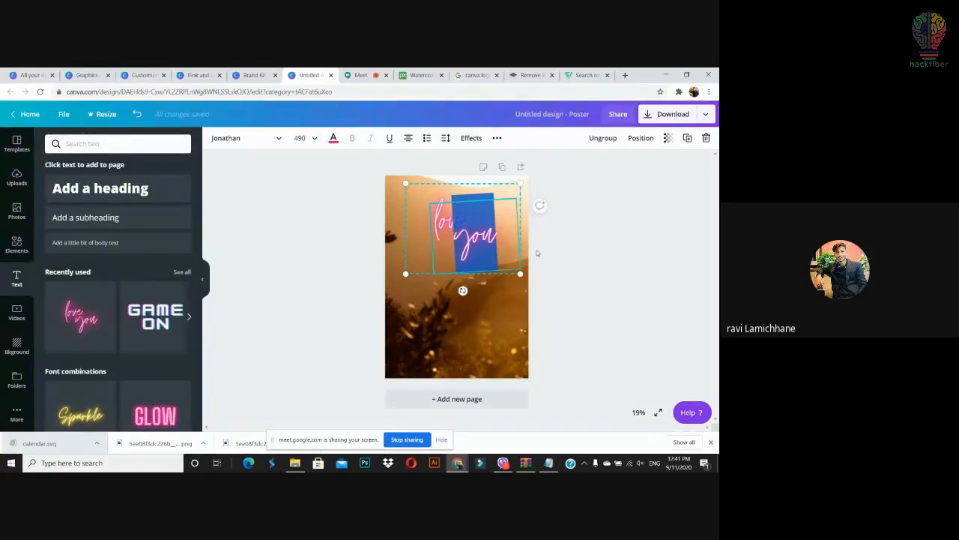
key(Delete)
key(Delete)
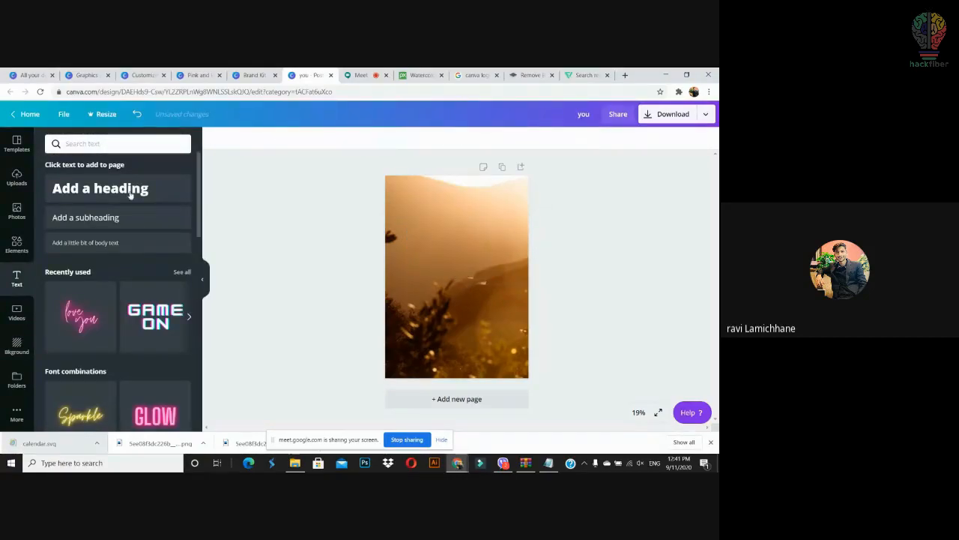
Step: Add a heading reading 'Hackfiber' to the poster and move it up slightly larger
drag(130, 188, 476, 236)
key(ctrl+a)
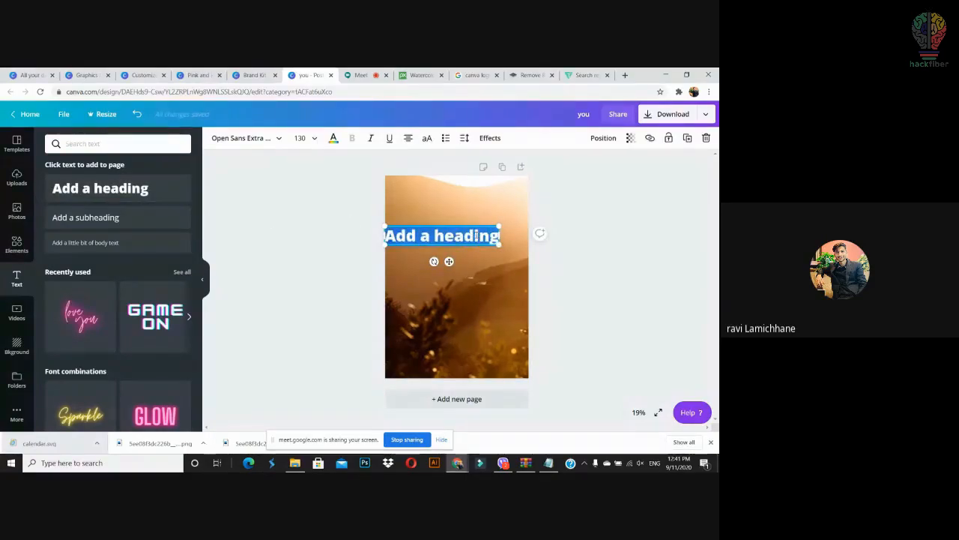
text(Hacj)
key(BackSpace)
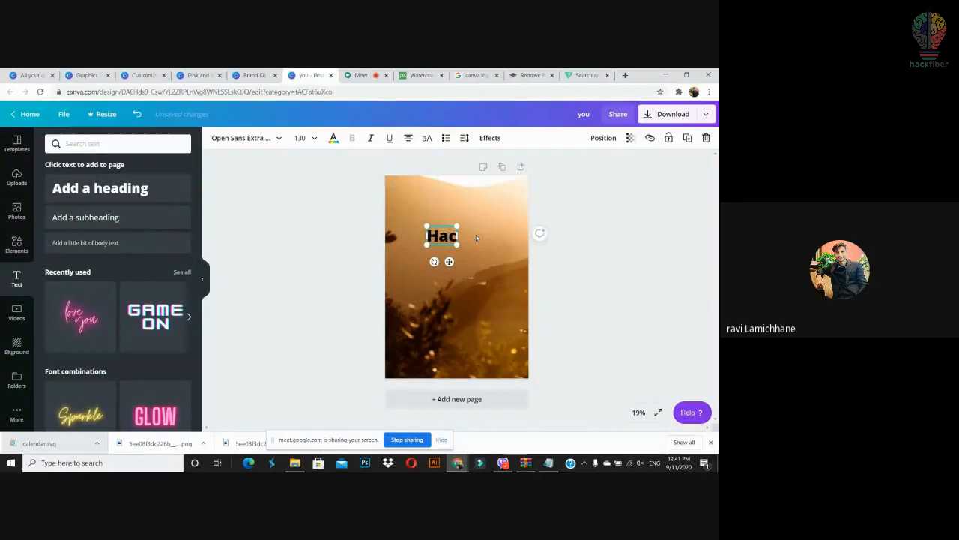
text(kfiber)
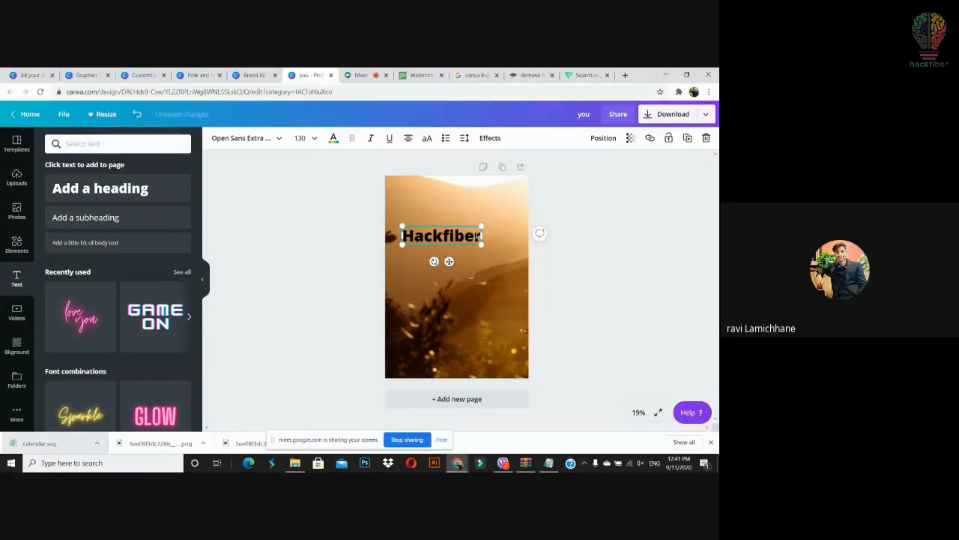
click(583, 279)
drag(470, 238, 485, 221)
Step: Try Shadow, Lift, Neon, Echo and Hollow effects, settling on Splice with thickness 44, offset 66
click(491, 139)
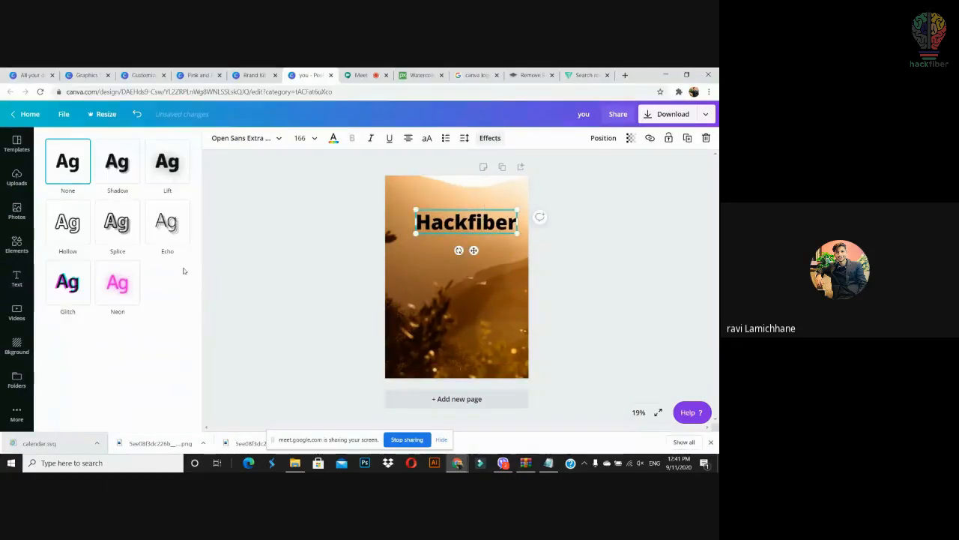
click(117, 161)
drag(418, 236, 399, 236)
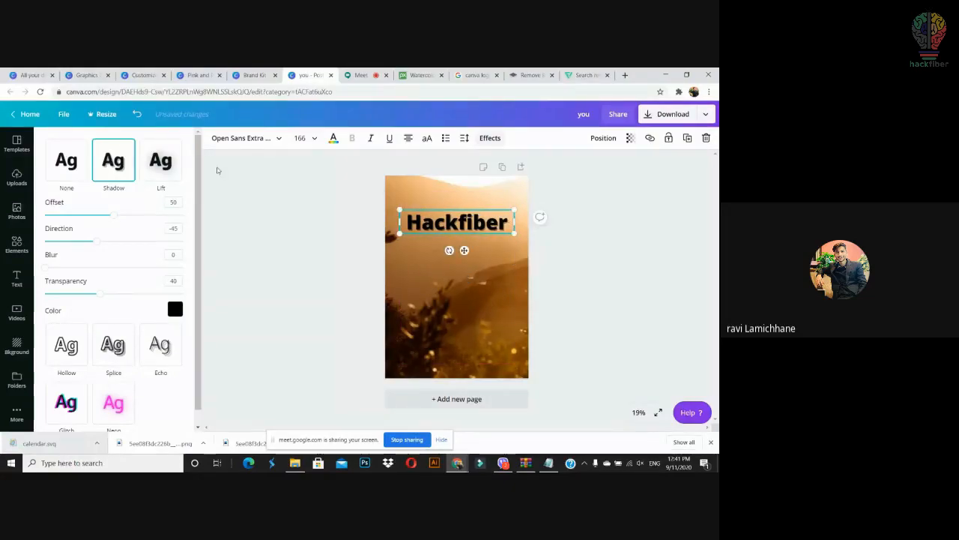
click(166, 166)
click(119, 313)
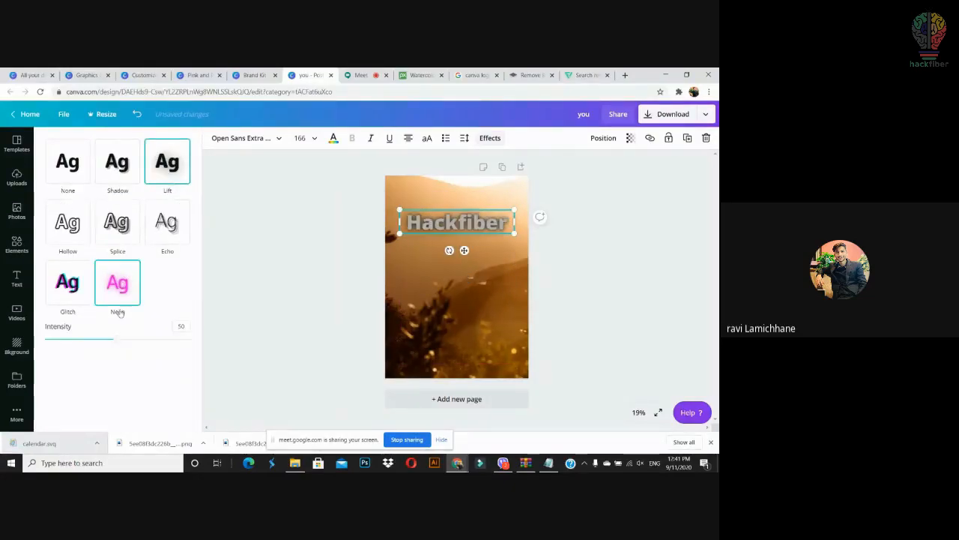
click(123, 237)
click(166, 223)
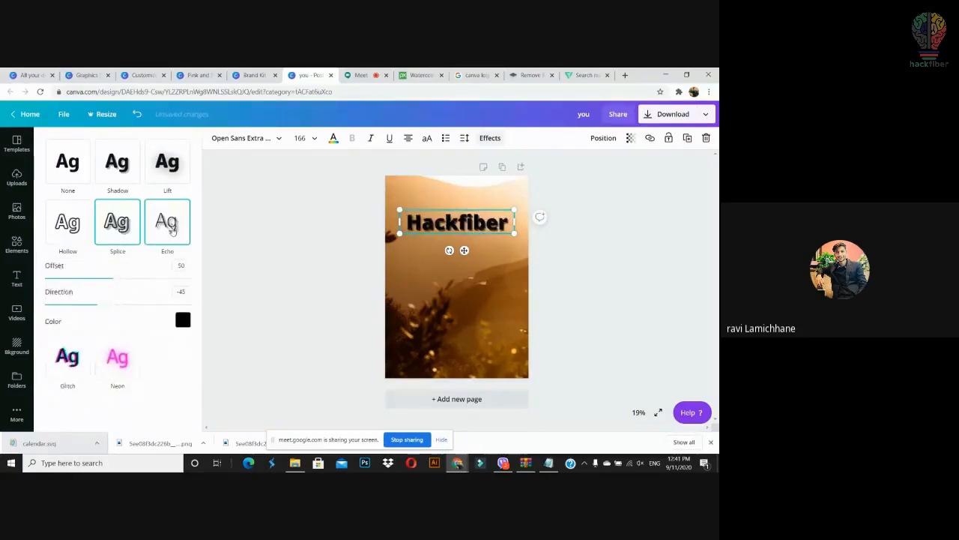
click(69, 224)
click(118, 222)
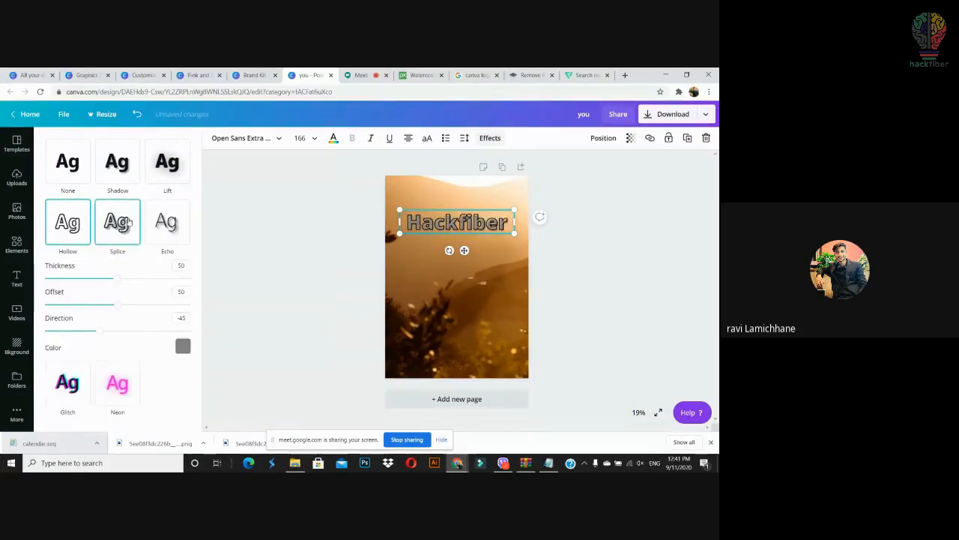
mouse_move(116, 278)
mouse_down()
mouse_move(169, 282)
mouse_move(109, 291)
mouse_up()
drag(115, 291, 138, 305)
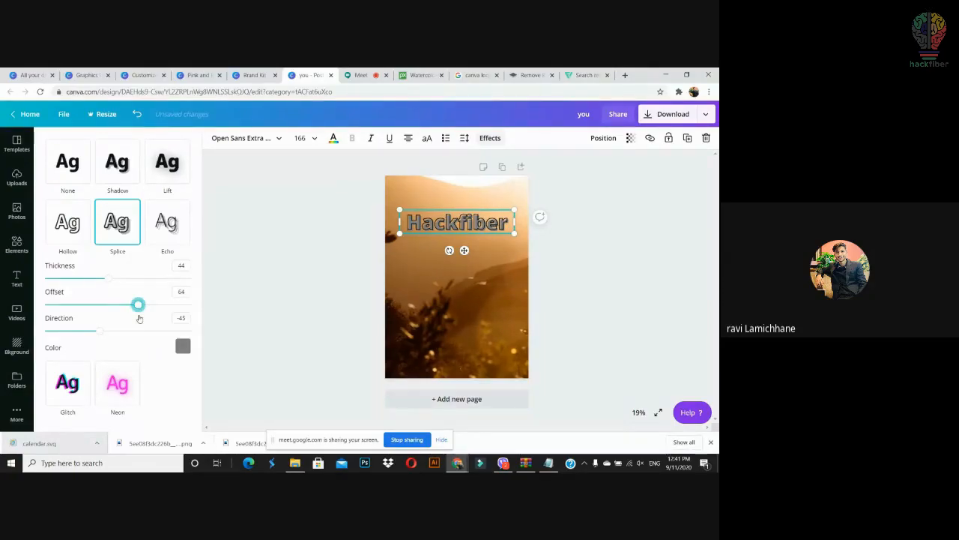
drag(139, 318, 141, 319)
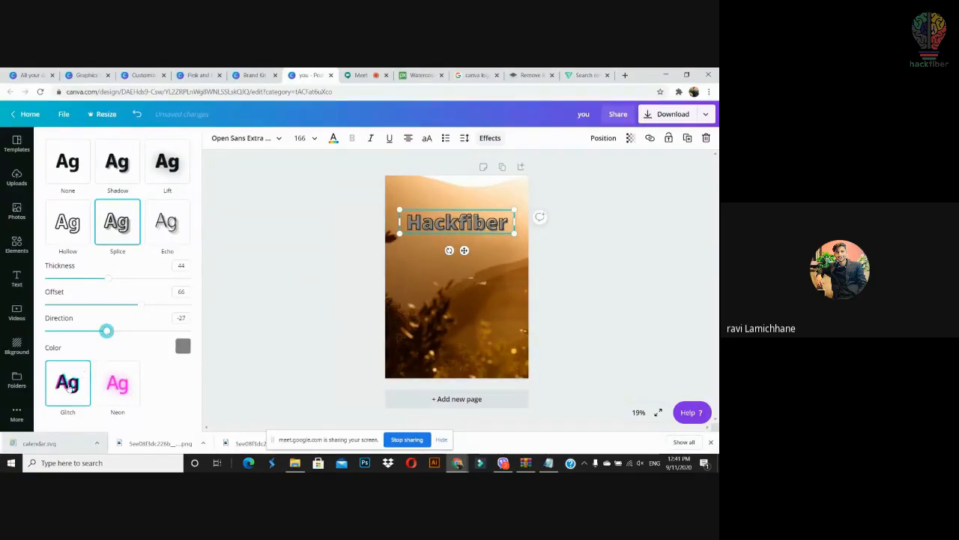
Step: Try the Glitch effect, then replace the text with a fresh plain 'Hackfiber' heading
click(68, 385)
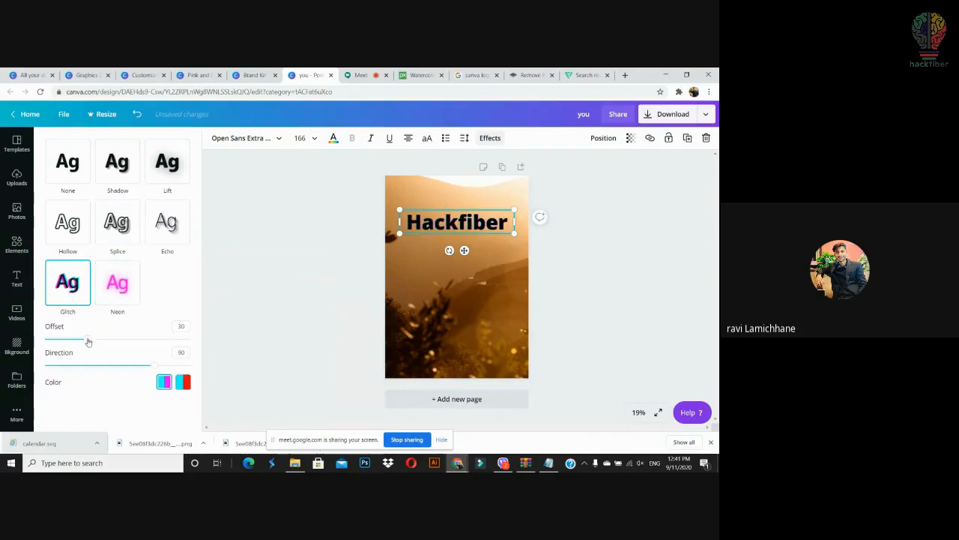
drag(88, 338, 117, 346)
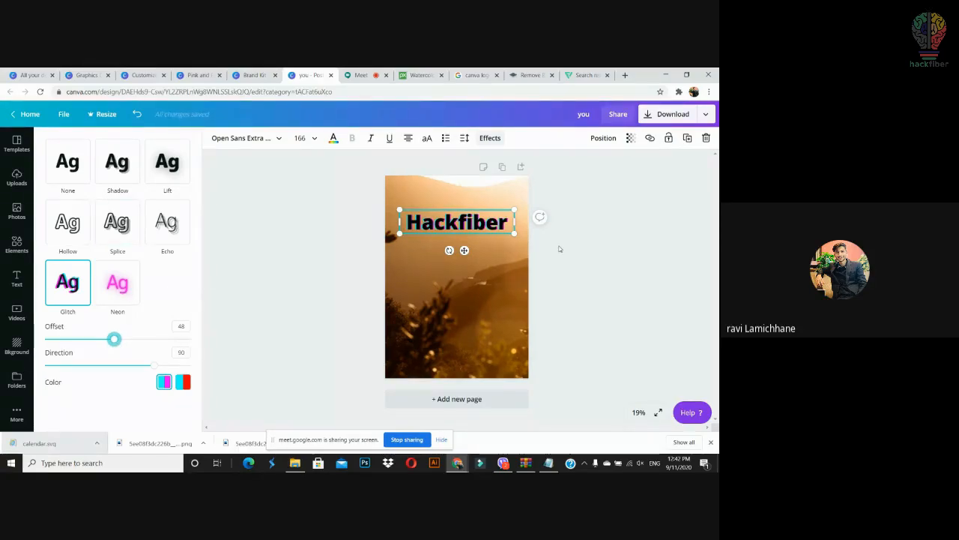
key(Escape)
key(Escape)
click(457, 221)
key(Delete)
drag(100, 188, 492, 239)
text(Hackfiber)
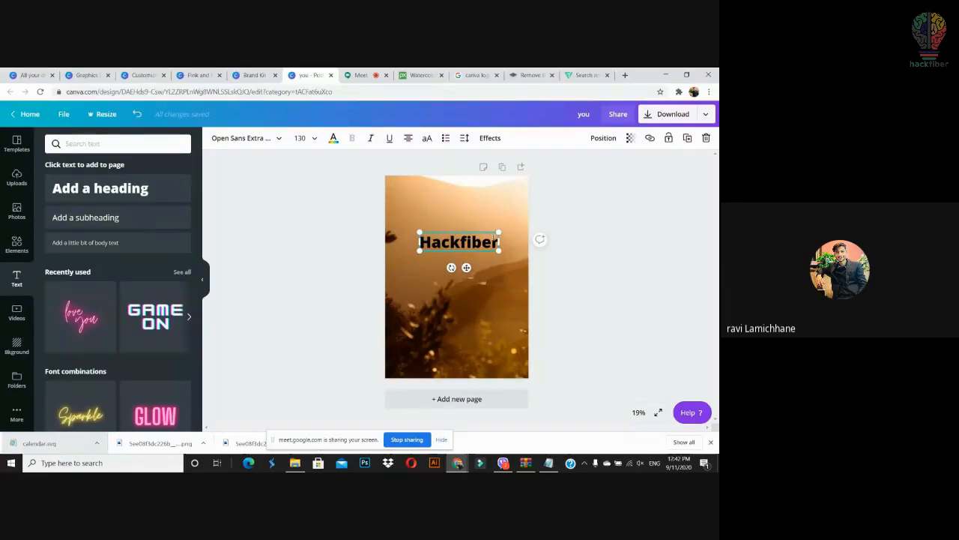
Step: Enlarge the Hackfiber heading from its corner and drag it near the top of the poster
drag(509, 268, 538, 287)
click(540, 250)
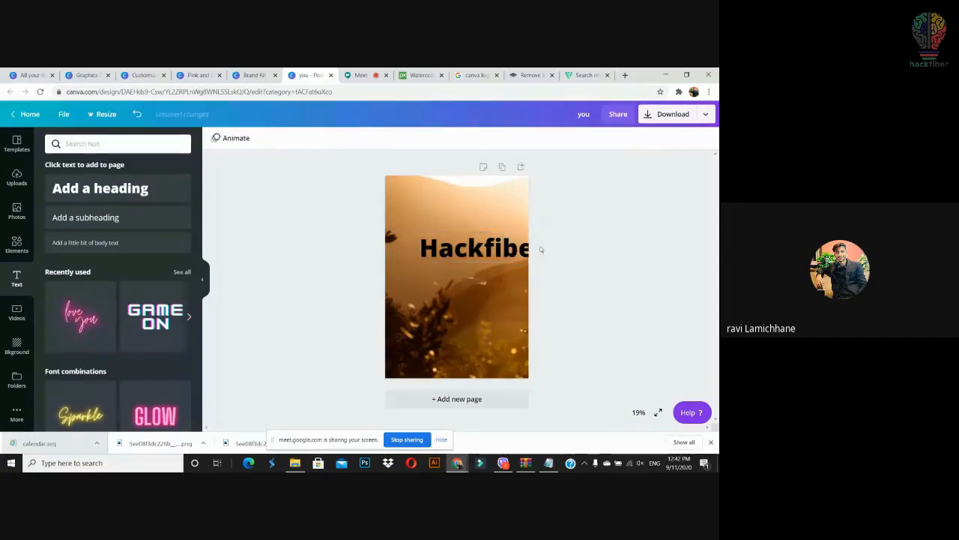
drag(520, 244, 508, 230)
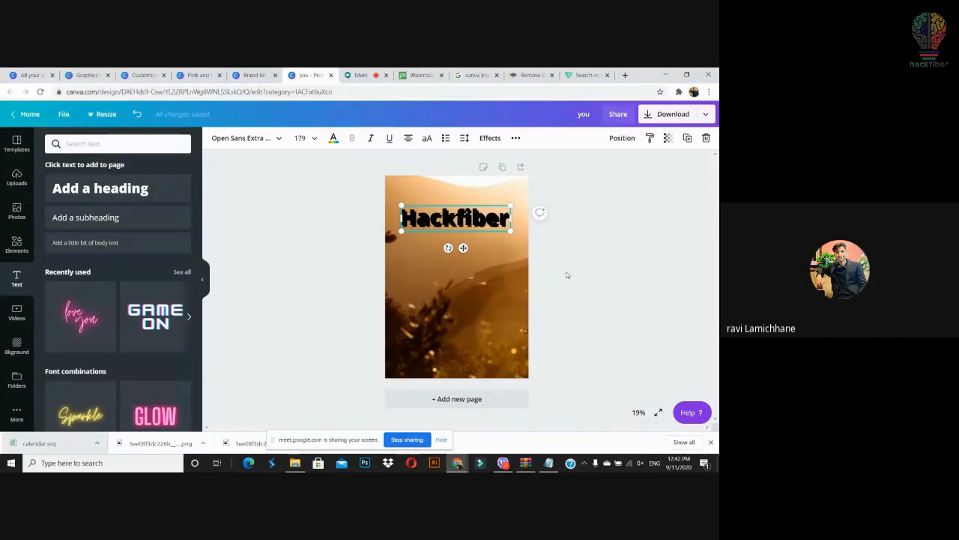
click(567, 275)
click(498, 223)
click(562, 243)
click(477, 227)
drag(475, 226, 474, 225)
Step: Try white for the Hackfiber text, then keep it black
click(333, 138)
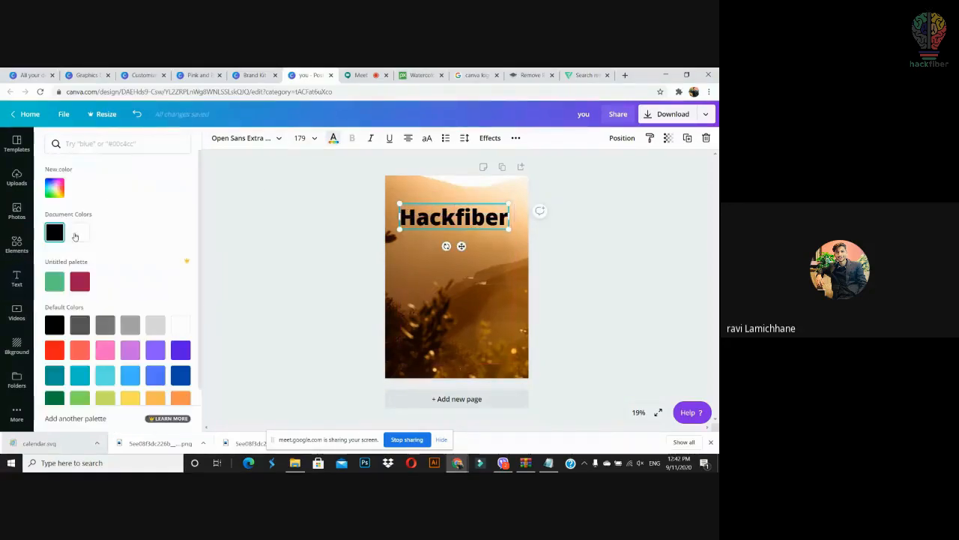
click(78, 234)
right_click(450, 224)
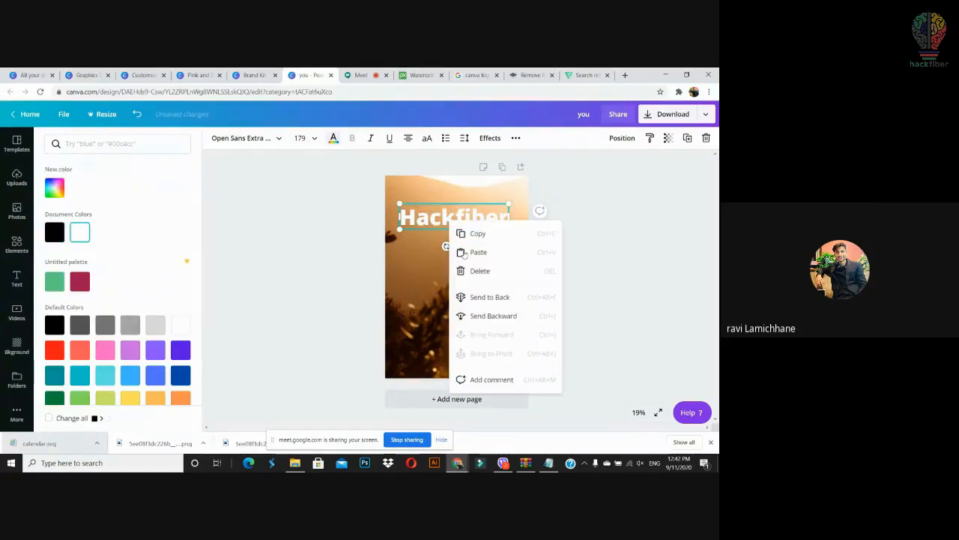
click(476, 298)
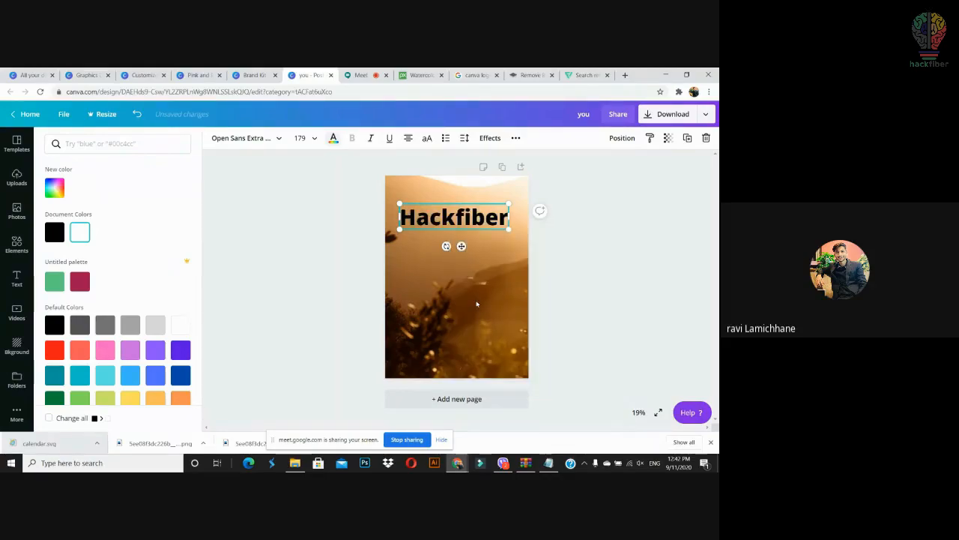
click(586, 283)
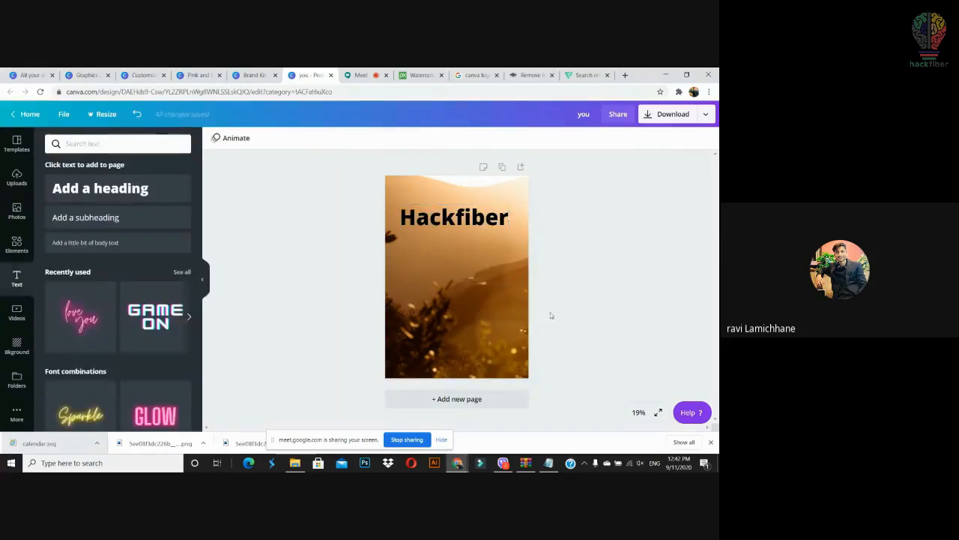
Step: Nudge the Hackfiber heading slightly right and down with the arrow keys
click(474, 220)
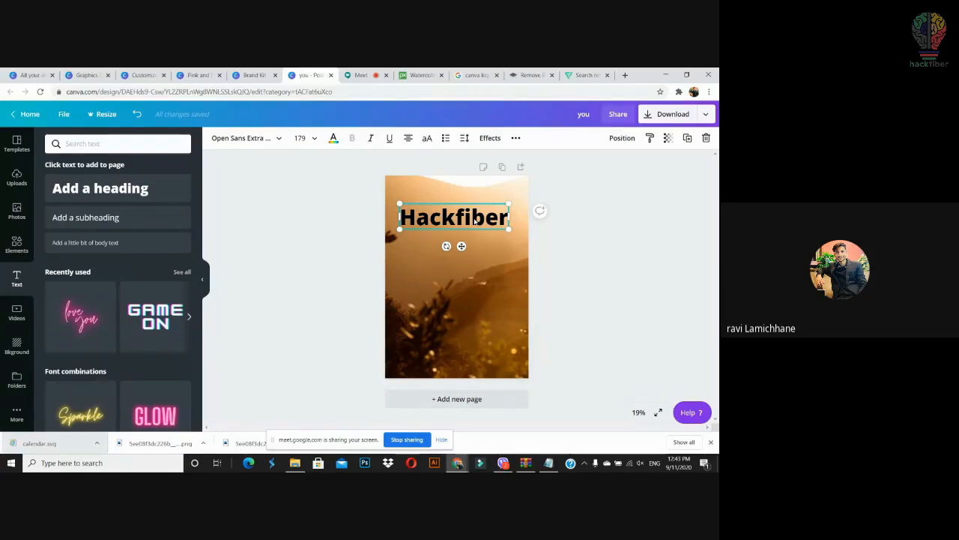
key(Right)
key(Right)
key(Down)
key(Down)
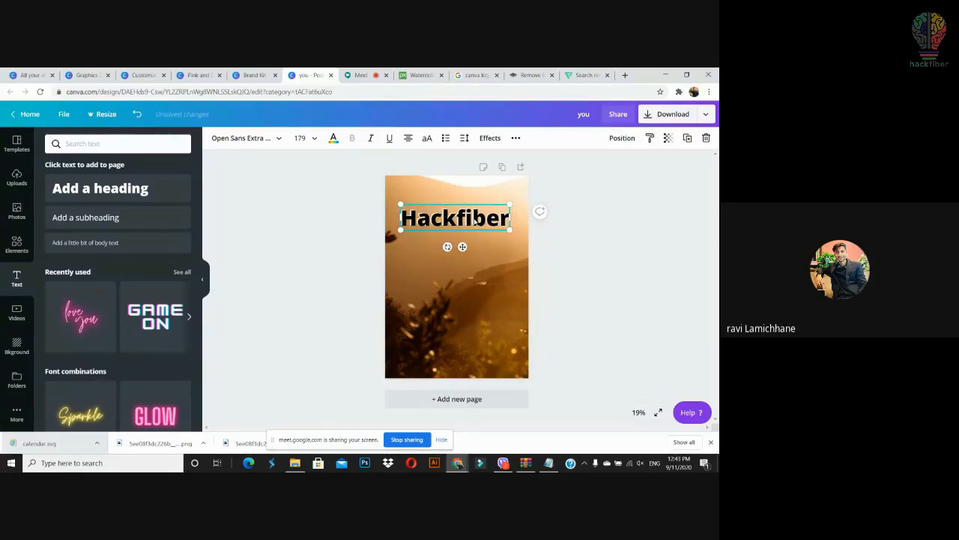
key(Down)
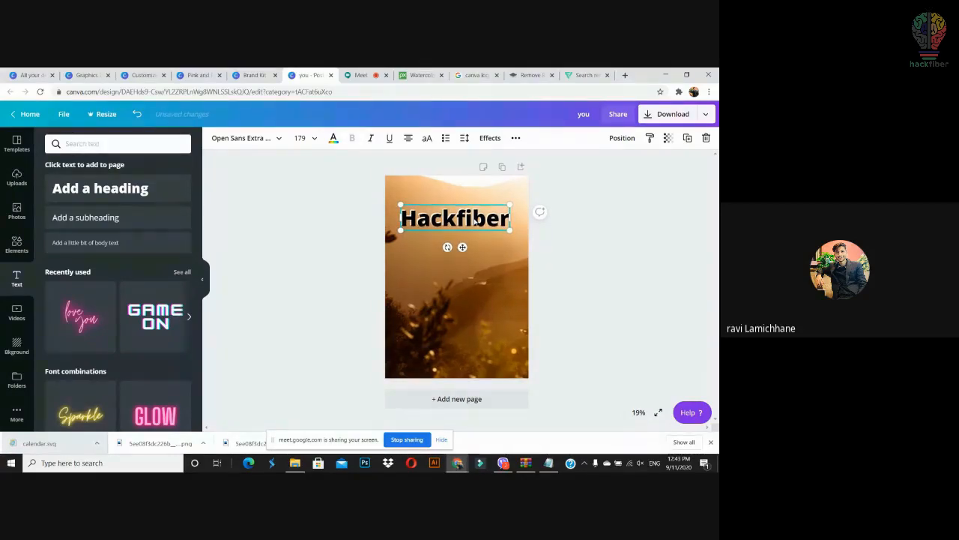
key(Right)
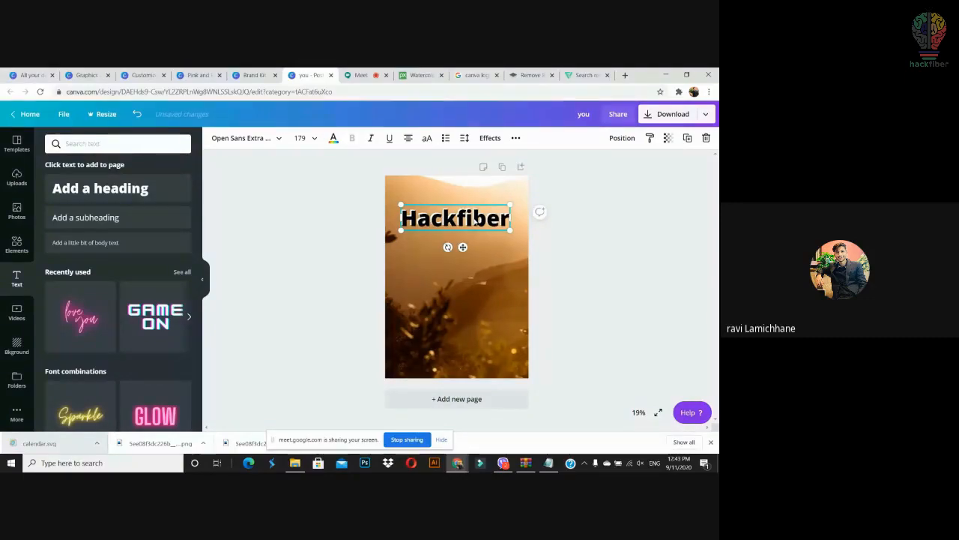
click(617, 251)
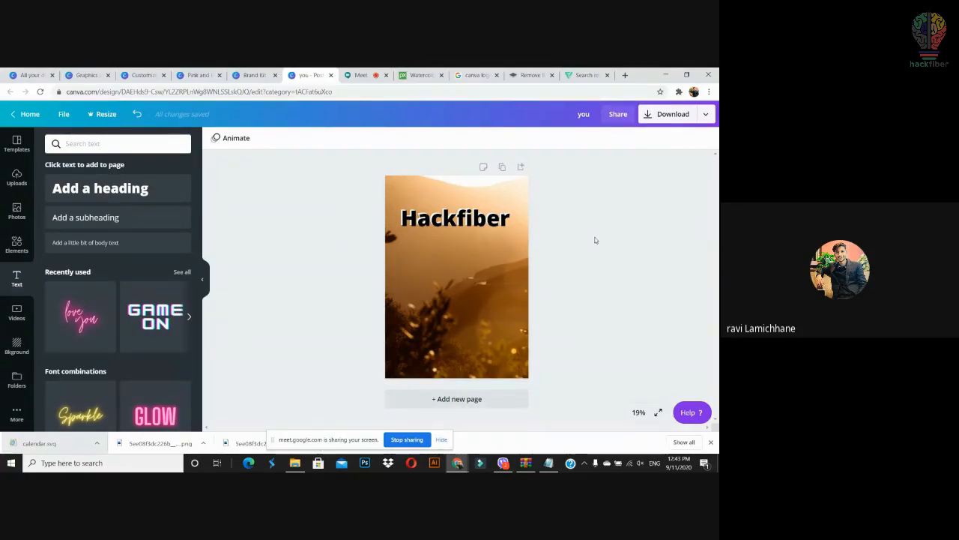
Step: Search the Elements library for 'brush', replacing the previous 'frames' search
drag(563, 215, 359, 254)
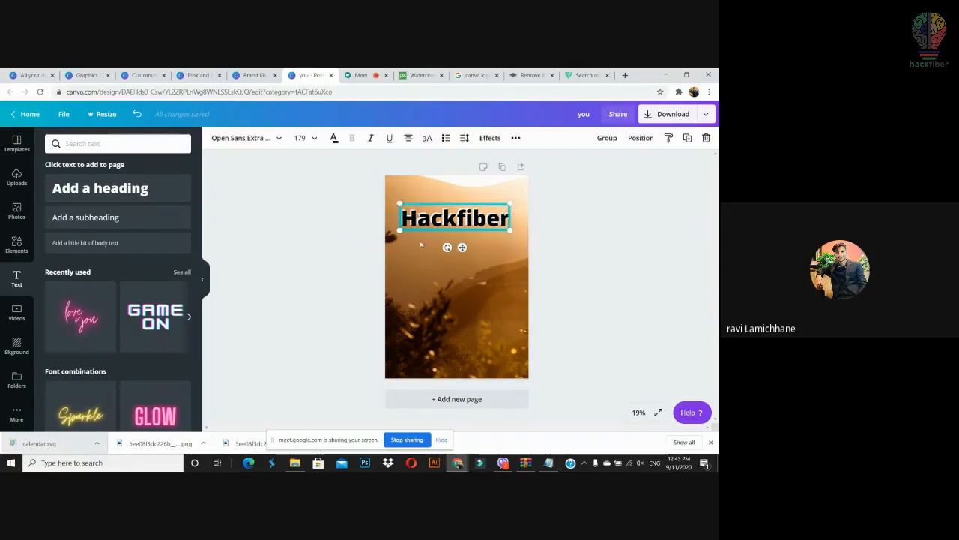
click(593, 235)
click(17, 244)
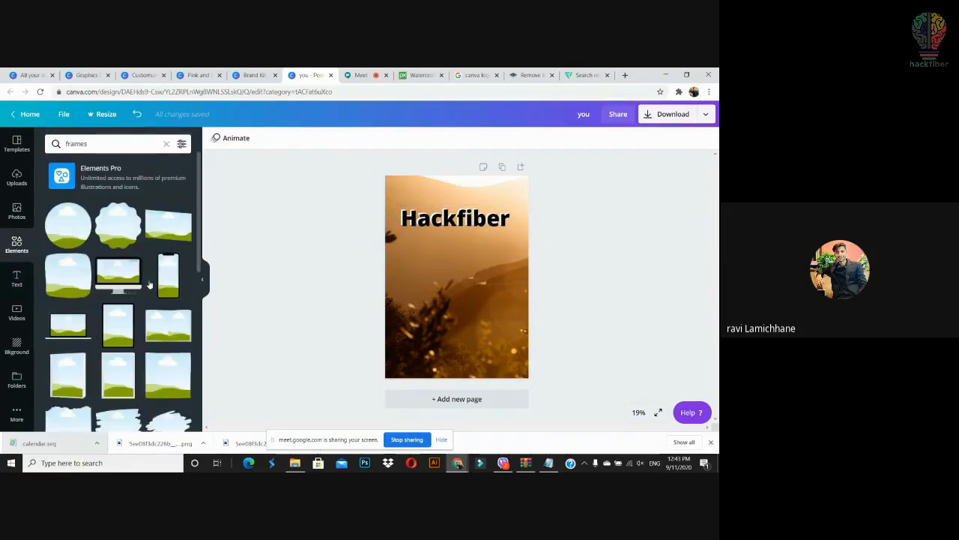
scroll(200, 245, down, 3)
scroll(199, 246, up, 4)
scroll(199, 246, down, 2)
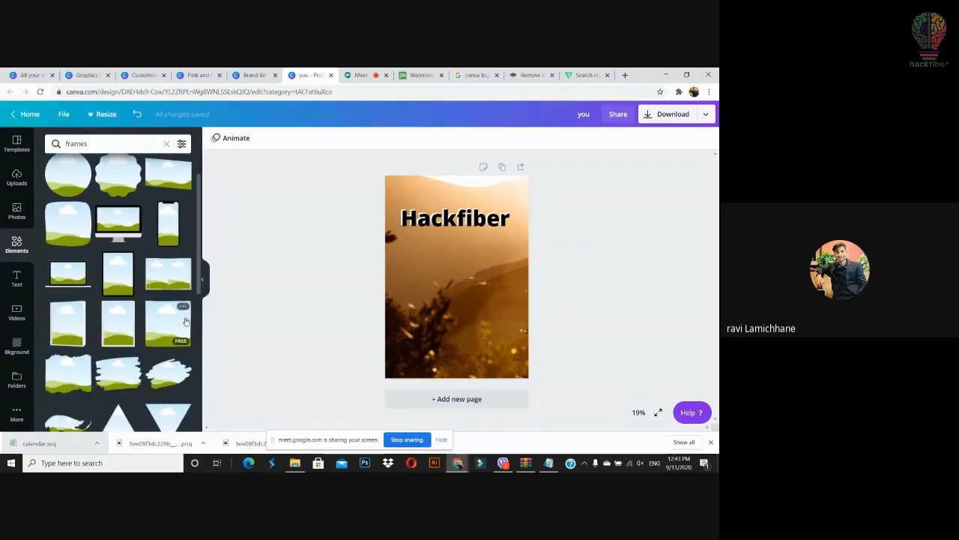
click(86, 143)
double_click(82, 143)
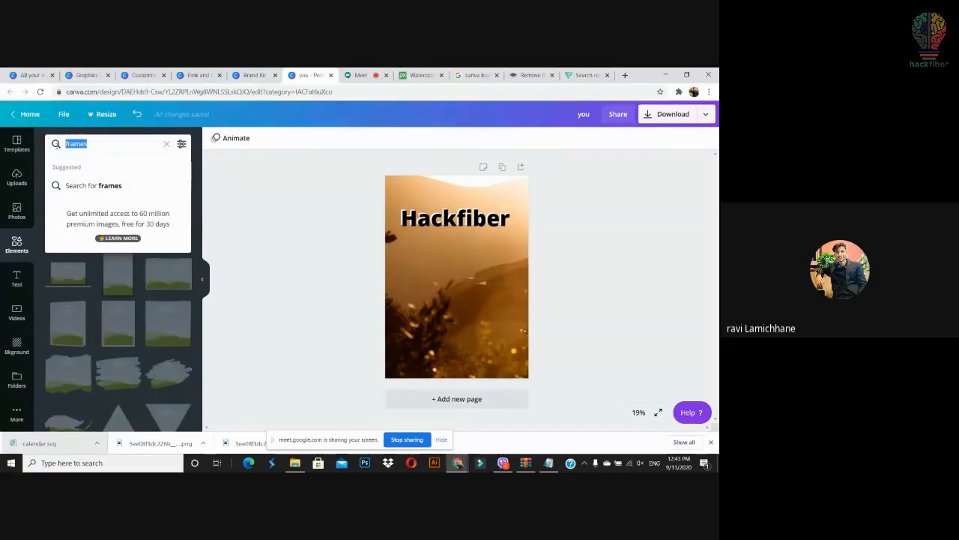
text(brush)
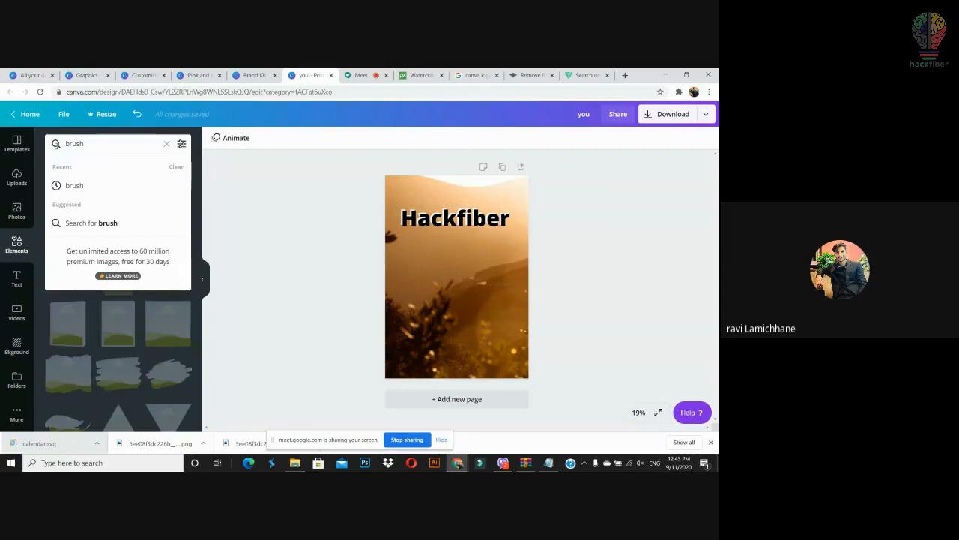
key(Return)
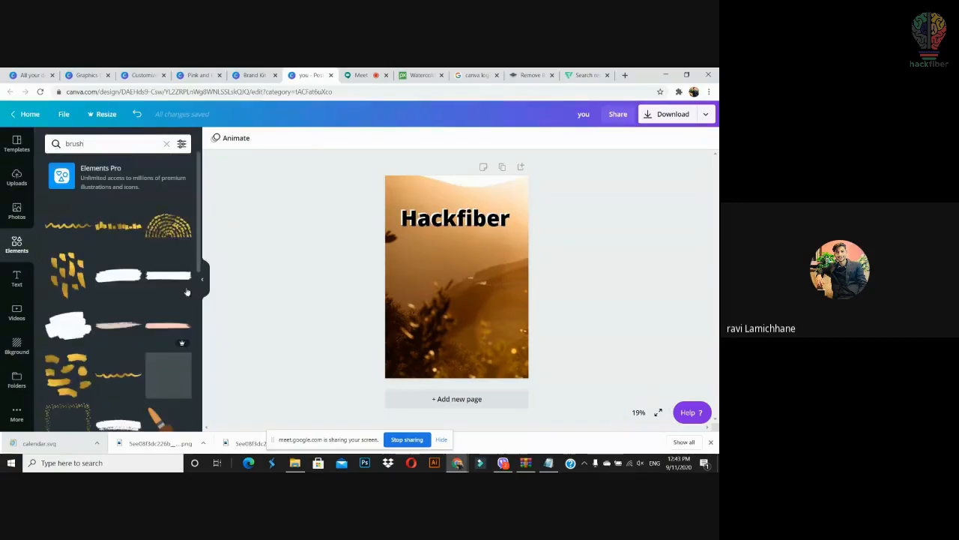
Step: Place a teal brush stroke on the poster and delete the Hackfiber title
drag(111, 282, 108, 281)
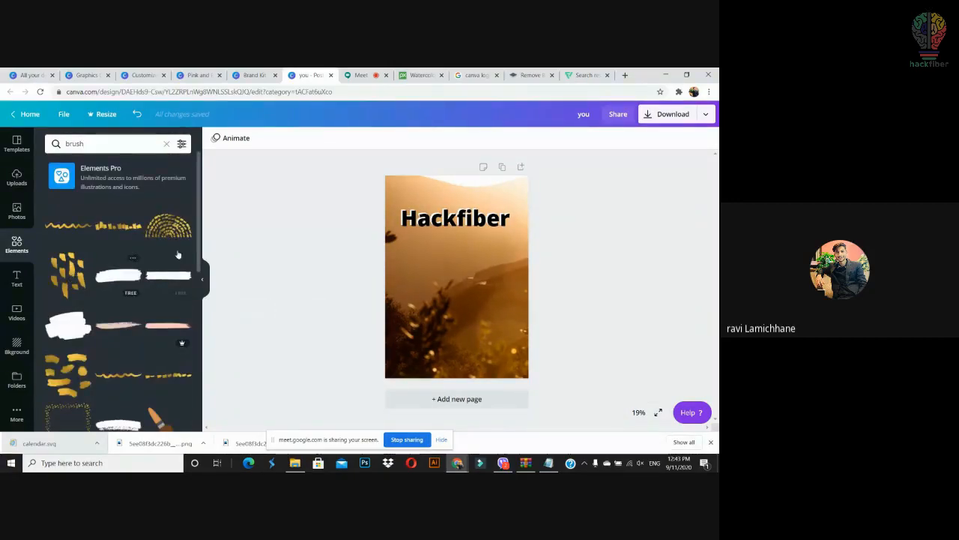
drag(199, 255, 215, 435)
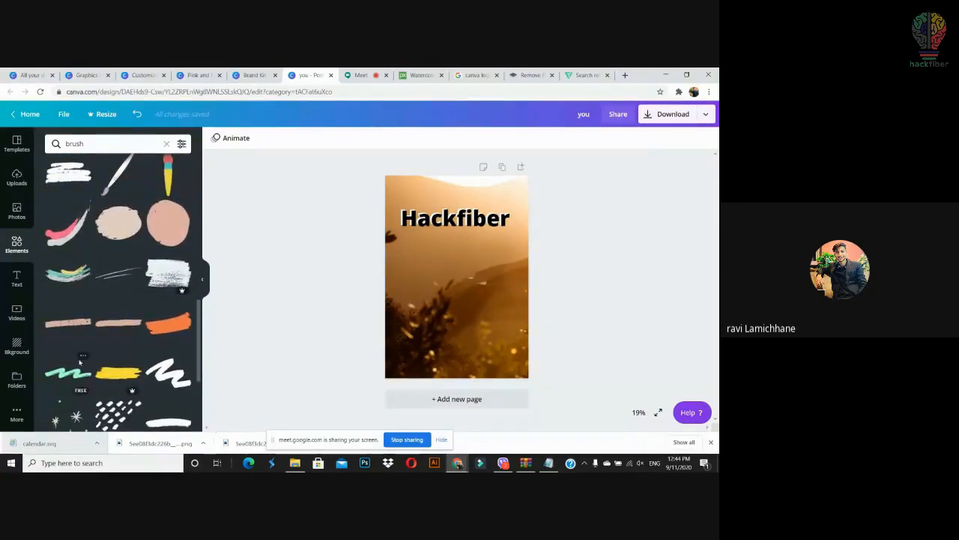
mouse_move(75, 273)
mouse_down()
mouse_move(352, 379)
mouse_move(451, 339)
mouse_up()
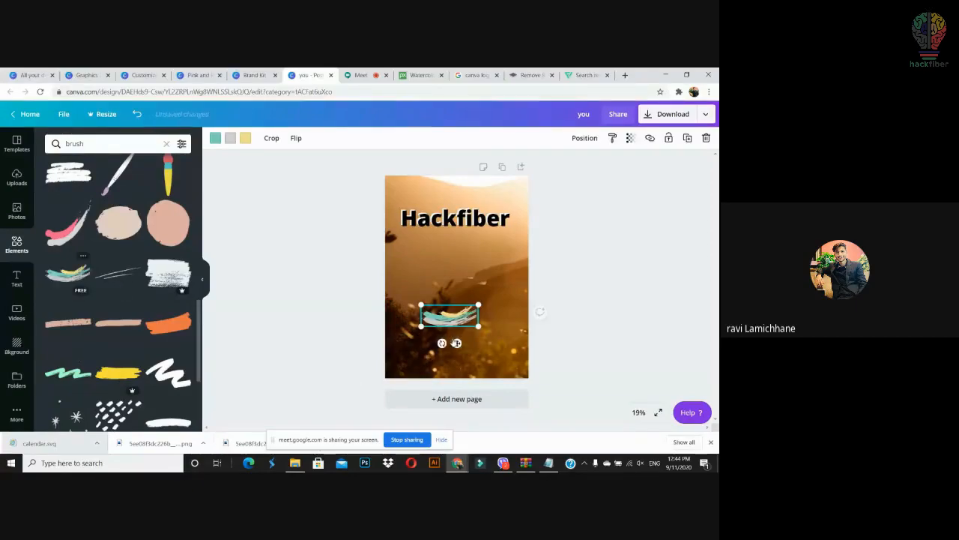
drag(561, 212, 404, 245)
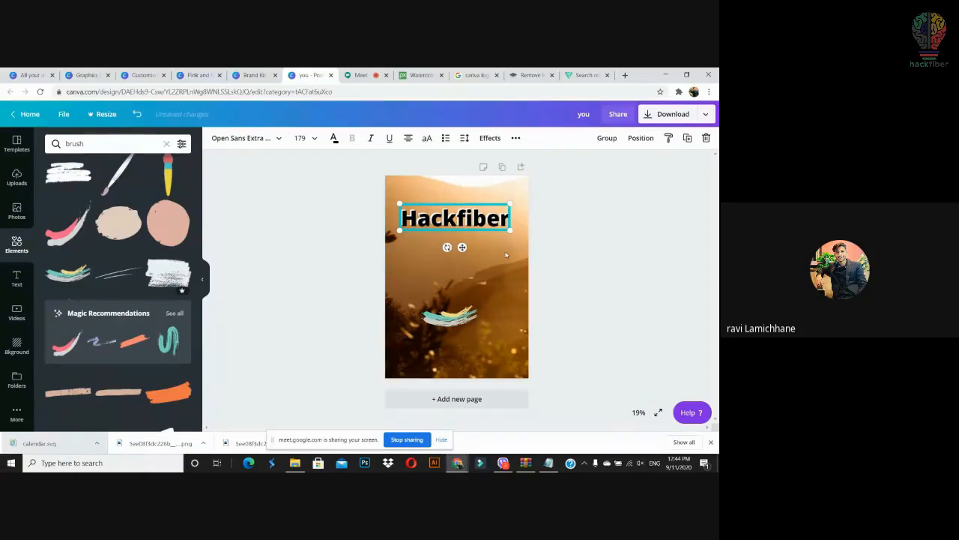
key(ctrl+g)
mouse_move(507, 205)
mouse_down()
mouse_move(468, 215)
mouse_move(452, 280)
mouse_move(453, 304)
mouse_move(464, 300)
mouse_up()
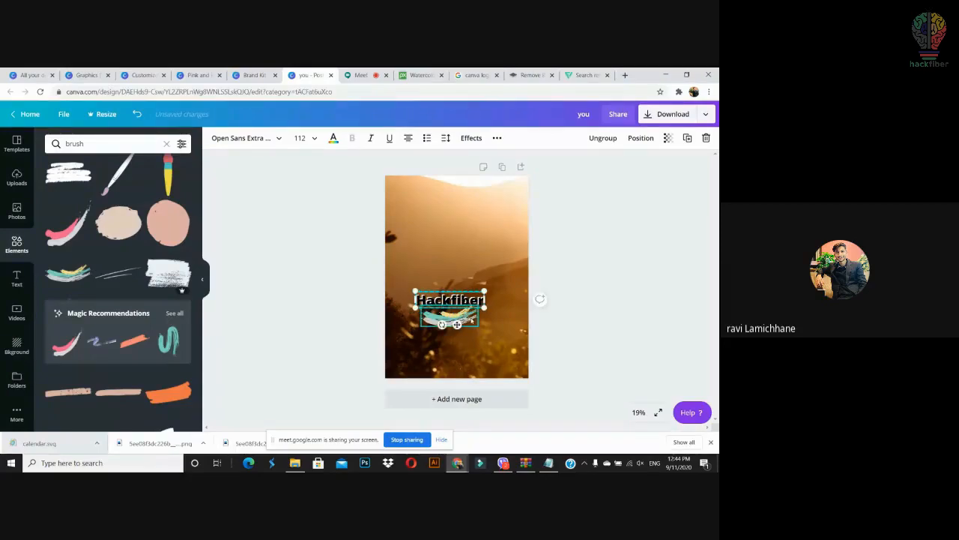
click(471, 318)
click(465, 300)
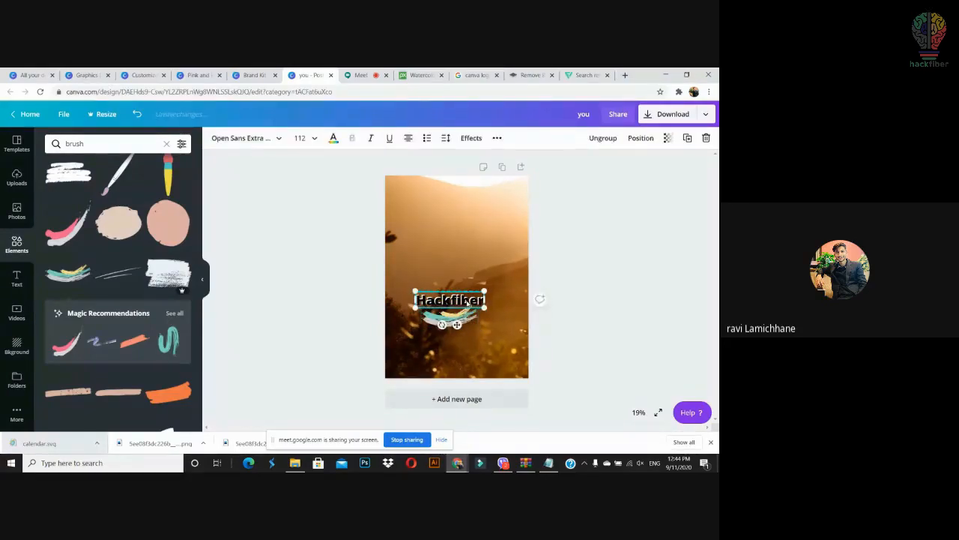
key(Delete)
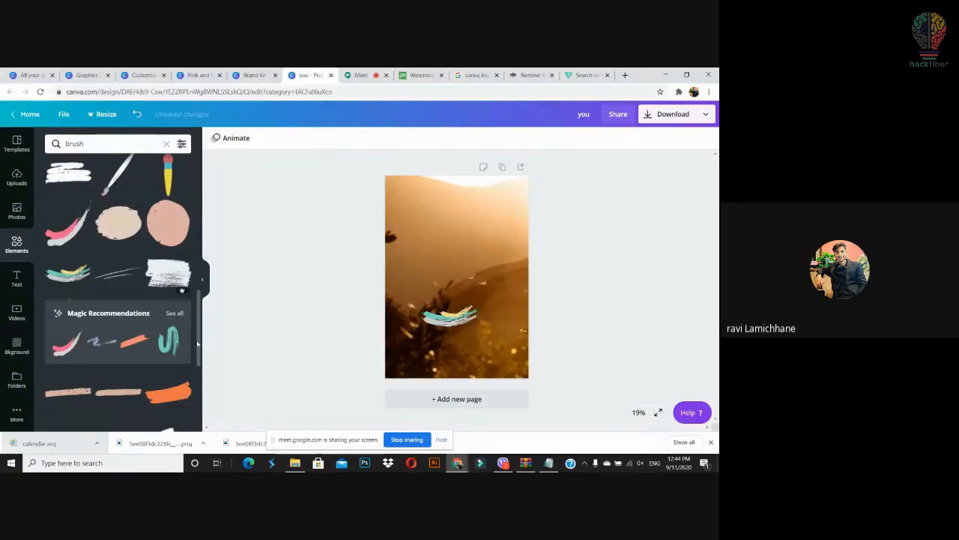
Step: Drag a white brush stroke onto the upper part of the poster
scroll(196, 352, down, 2)
scroll(201, 375, down, 1)
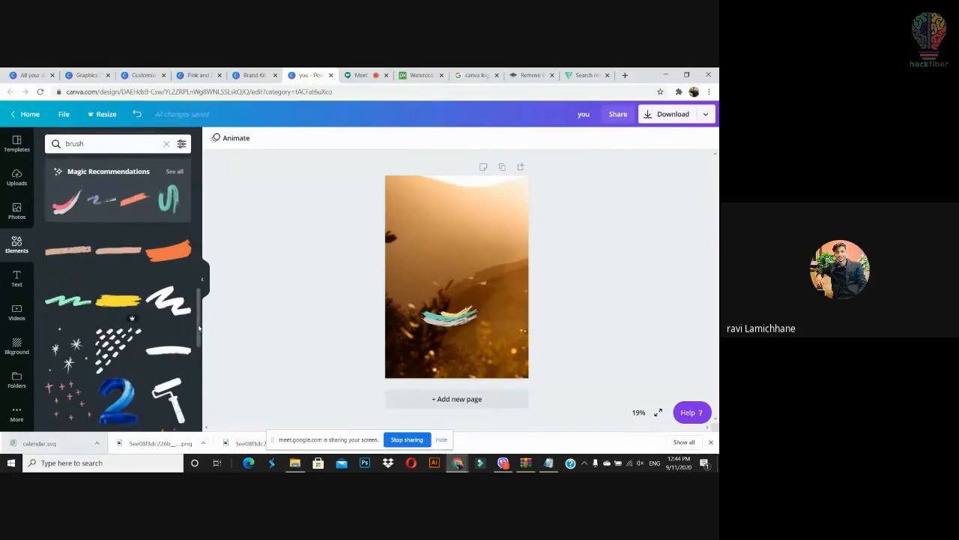
drag(201, 317, 203, 376)
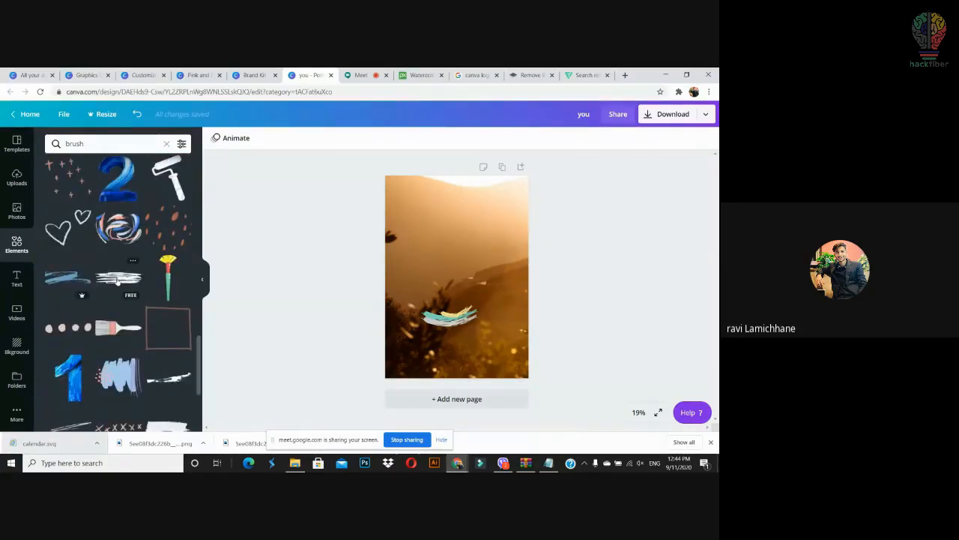
mouse_move(117, 280)
mouse_down()
mouse_move(410, 225)
mouse_move(446, 255)
mouse_move(554, 295)
mouse_up()
Step: Add a 'Hackfiber' text in Montserrat Extra-Bold and move it onto the white brush stroke
drag(473, 256, 451, 260)
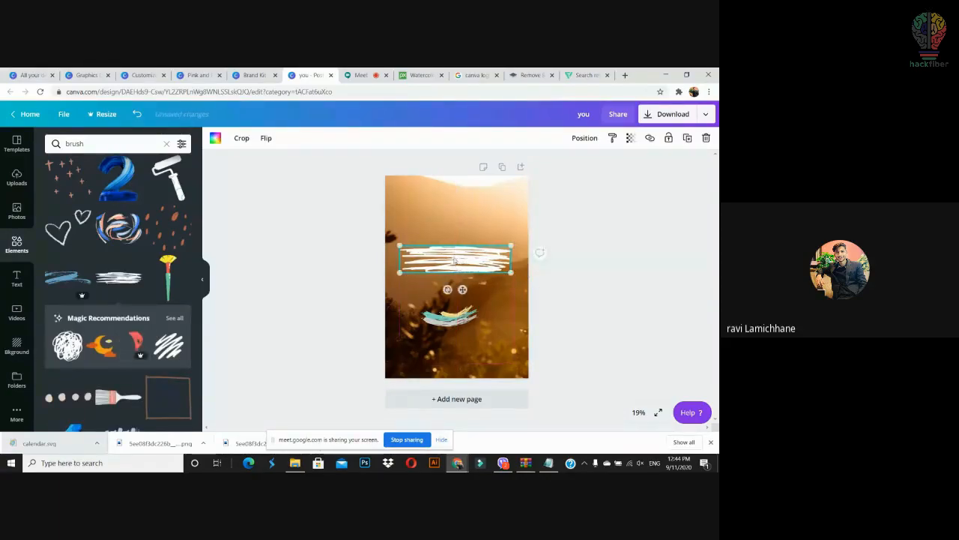
text(t)
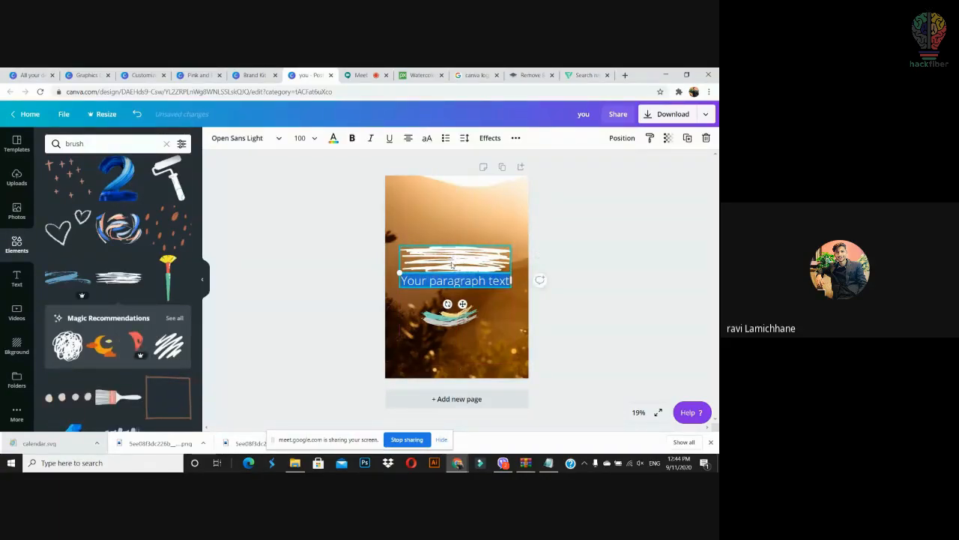
text(Hackfiber)
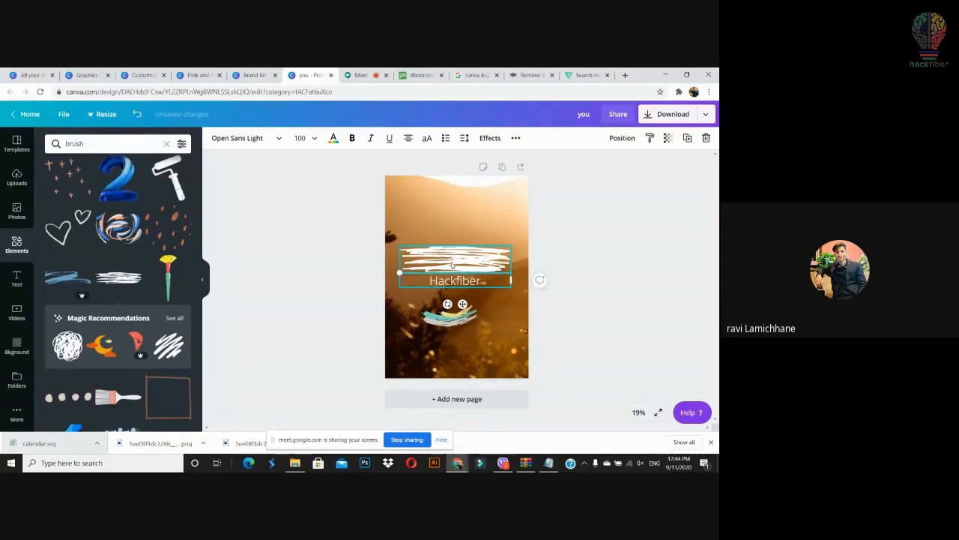
key(ctrl+a)
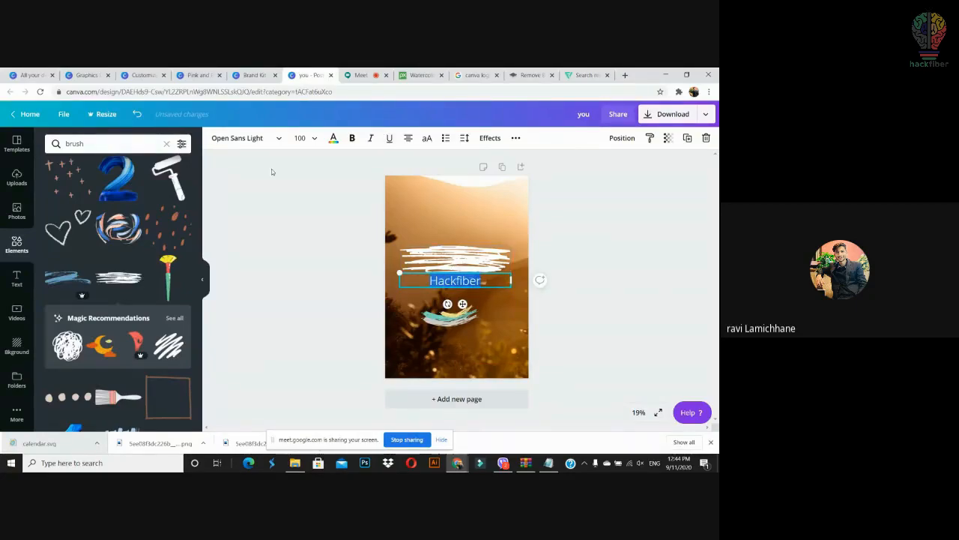
click(239, 142)
click(128, 203)
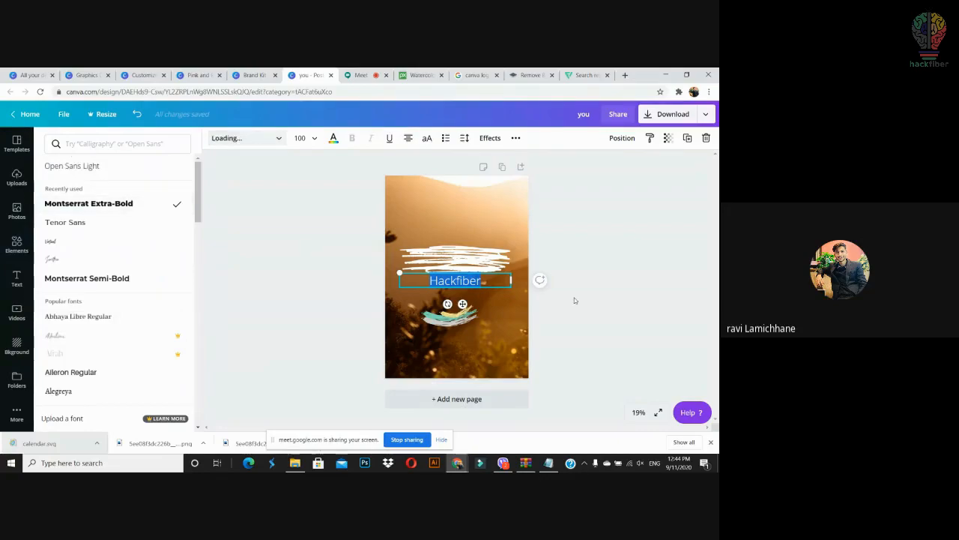
click(653, 328)
click(455, 280)
drag(455, 280, 450, 259)
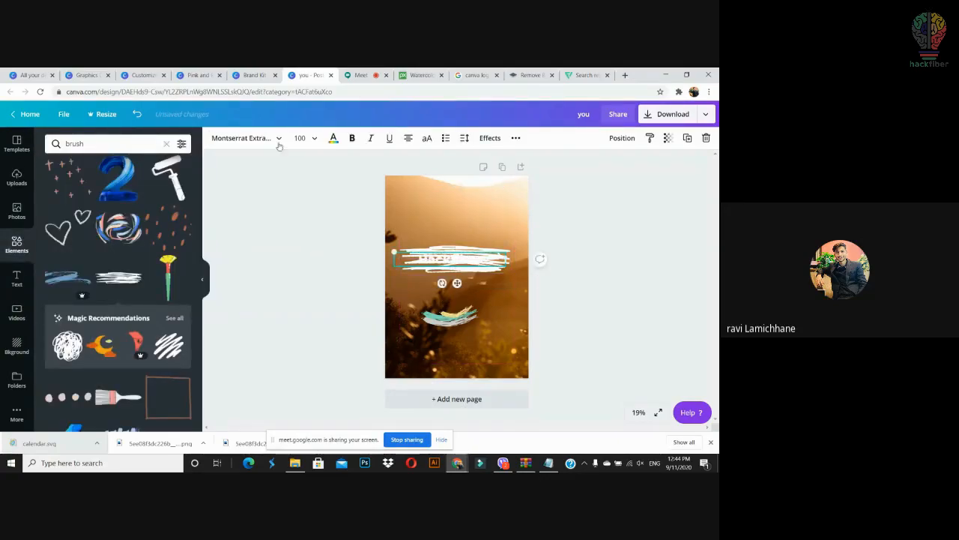
Step: Colour the Hackfiber text black after briefly trying purple
click(333, 138)
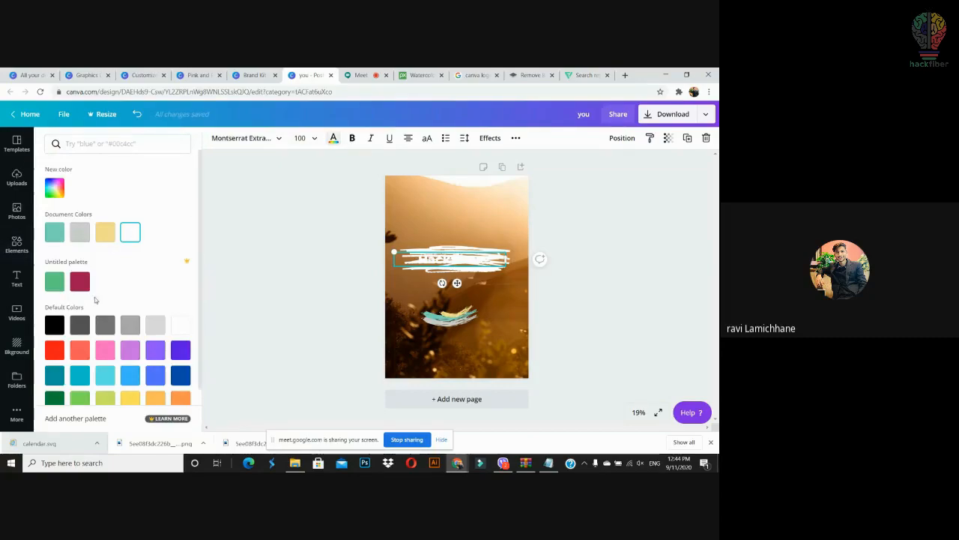
click(131, 350)
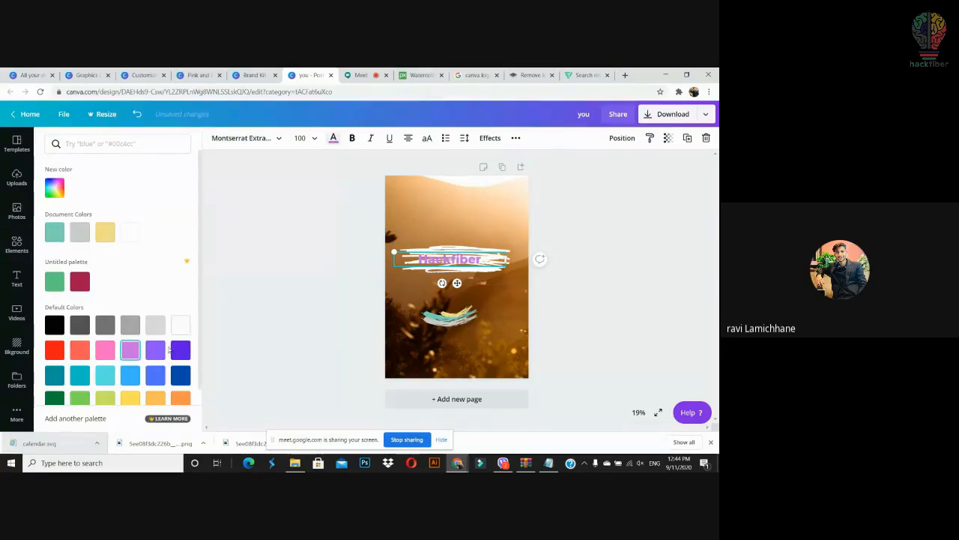
click(56, 324)
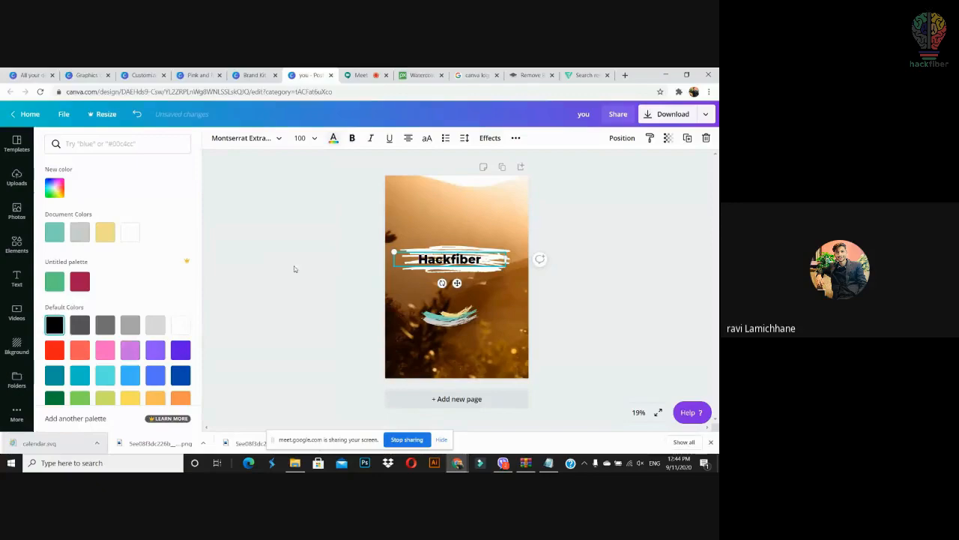
click(294, 269)
click(531, 289)
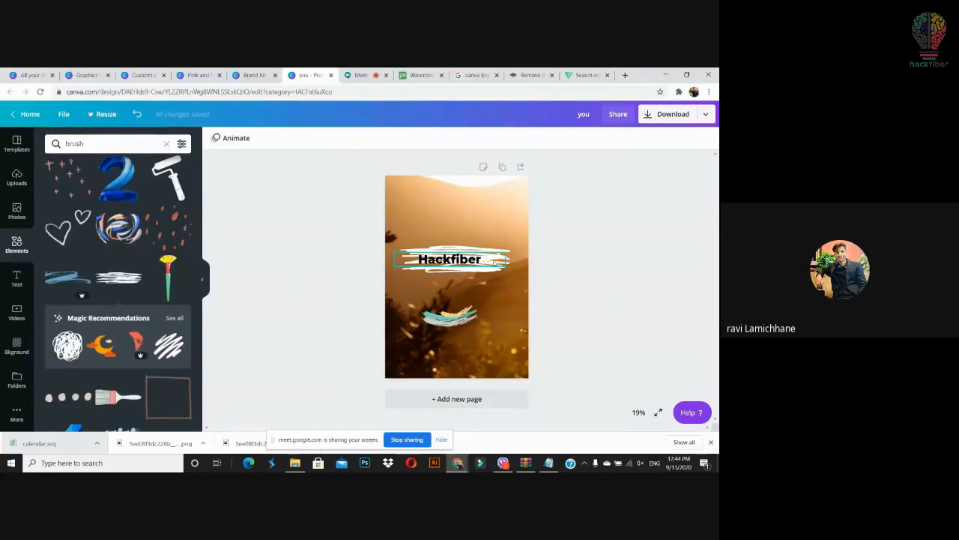
click(501, 251)
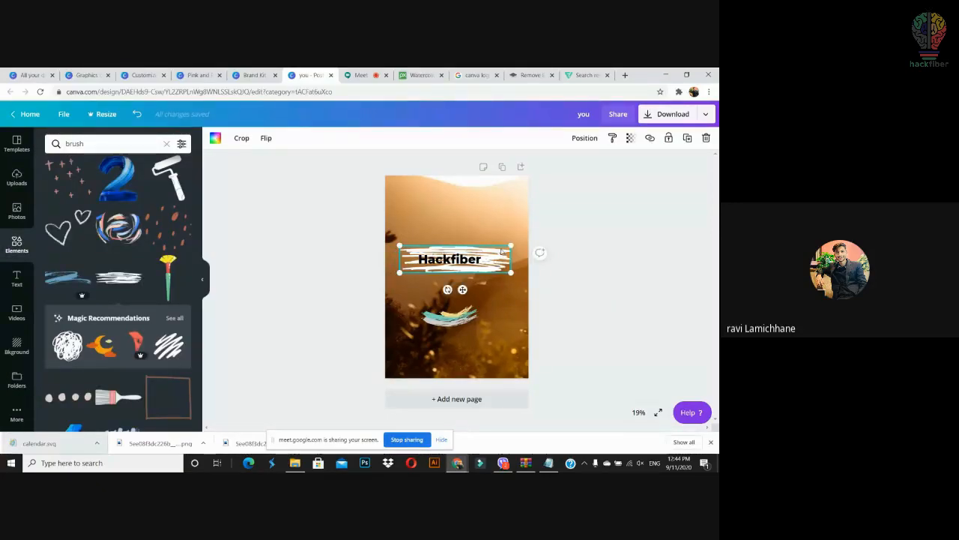
Step: Add a white brush stroke near the poster bottom and bring the Hackfiber text in front of it
scroll(151, 255, down, 5)
scroll(151, 255, up, 5)
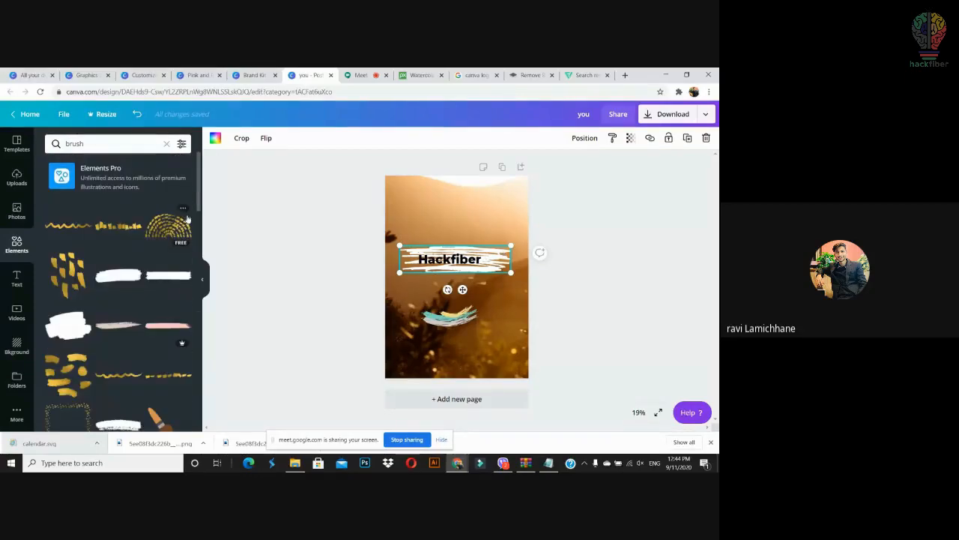
drag(199, 204, 199, 214)
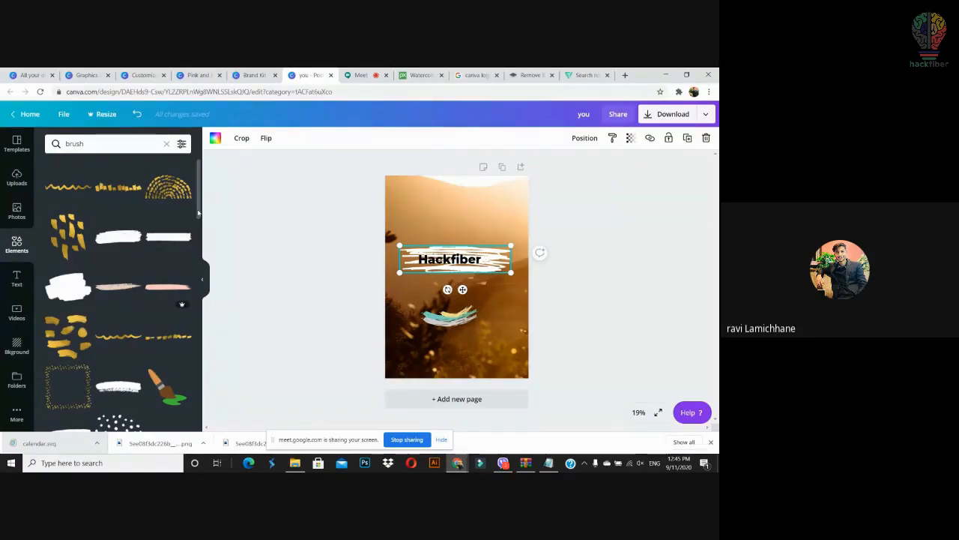
drag(198, 213, 200, 210)
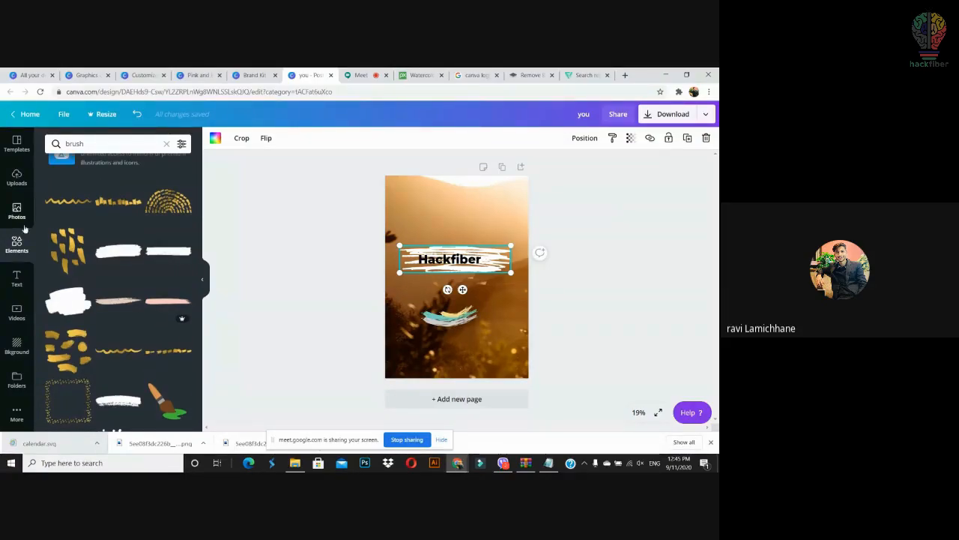
mouse_move(118, 251)
mouse_down()
mouse_move(431, 289)
mouse_move(447, 378)
mouse_move(443, 347)
mouse_up()
drag(460, 272, 465, 349)
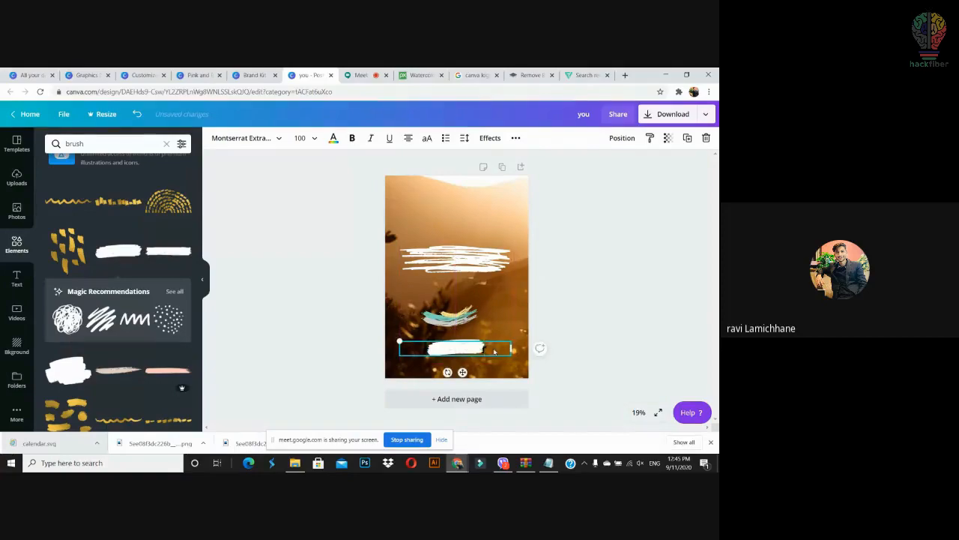
right_click(489, 352)
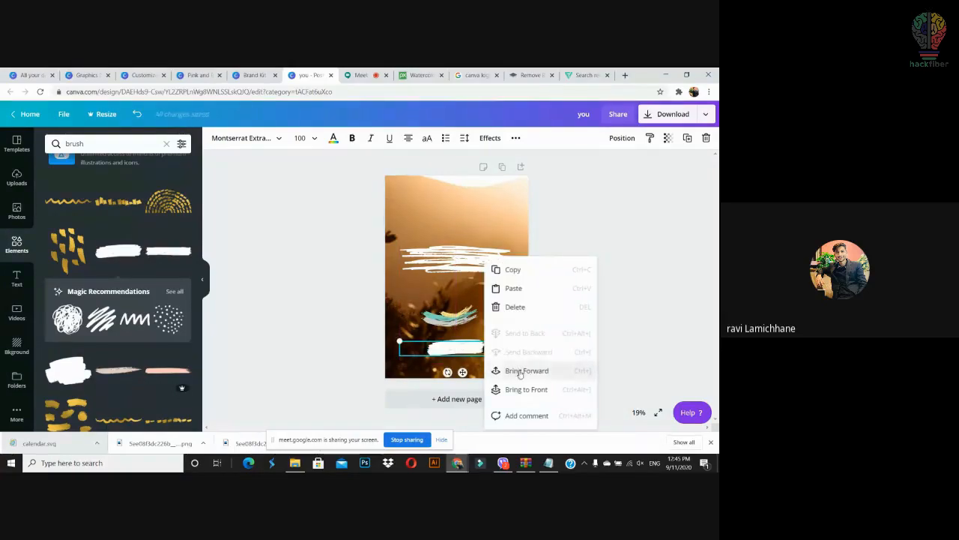
click(518, 370)
Step: Shrink the Hackfiber text to fit the brush and delete the two mid-poster brush strokes
click(514, 354)
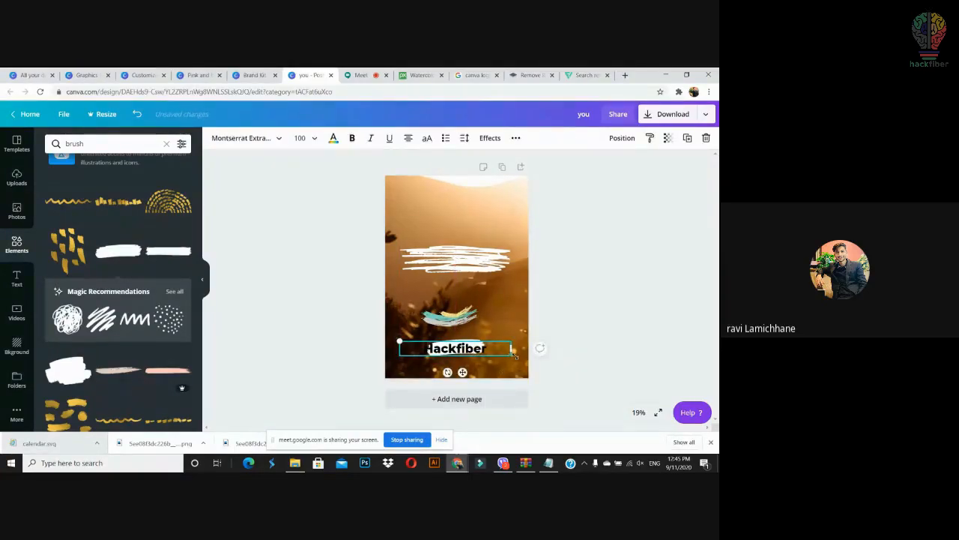
drag(512, 356, 461, 343)
click(592, 346)
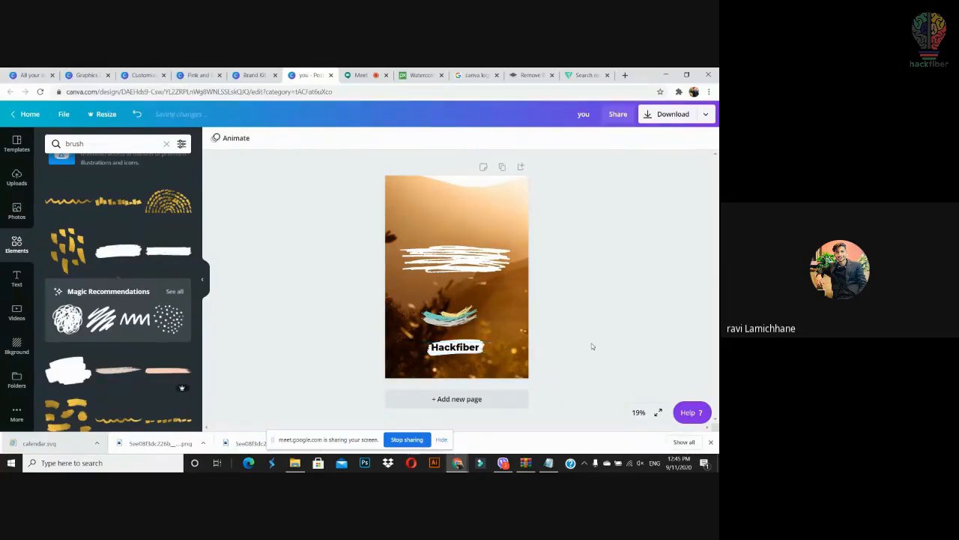
mouse_move(586, 224)
mouse_down()
mouse_move(367, 343)
mouse_move(376, 323)
mouse_up()
key(Delete)
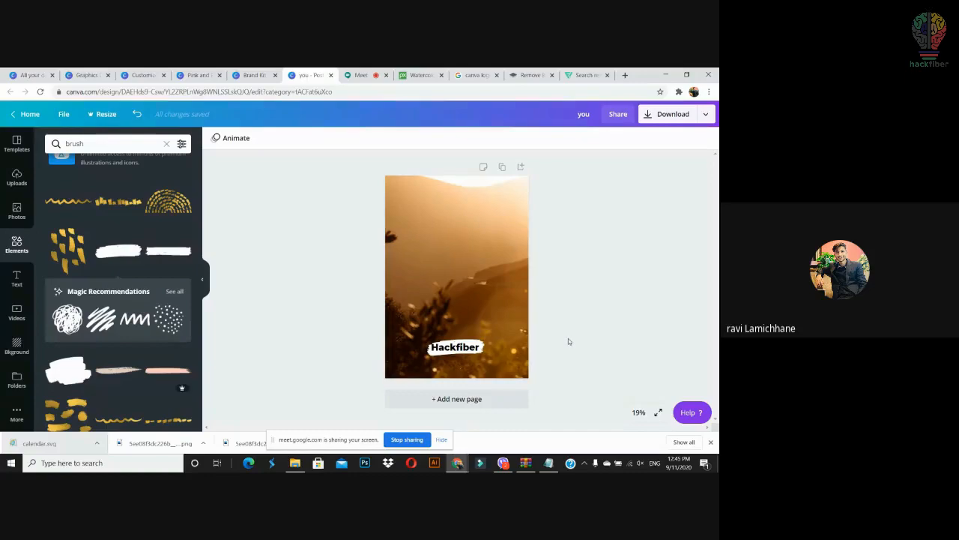
Step: Search the Elements library for 'animated line'
drag(568, 338, 582, 325)
click(133, 142)
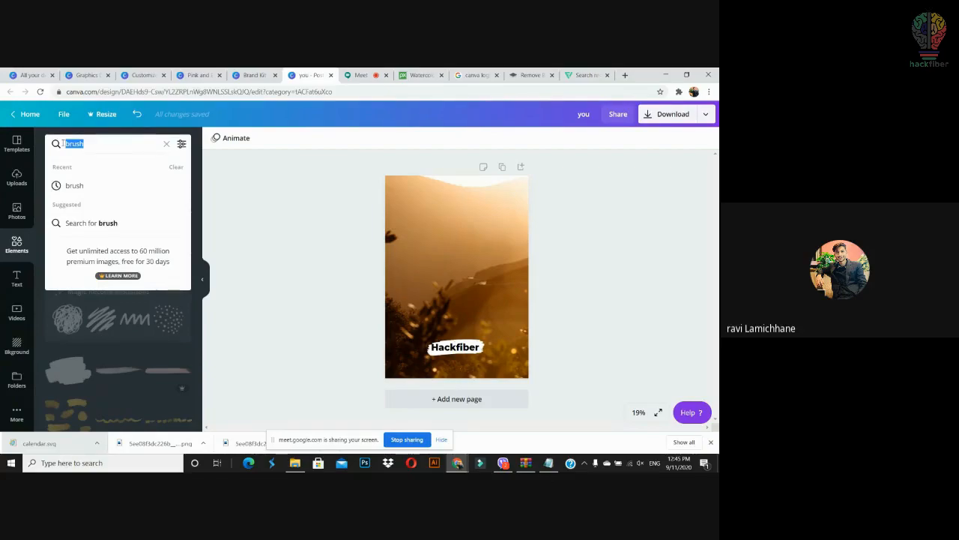
text(animated)
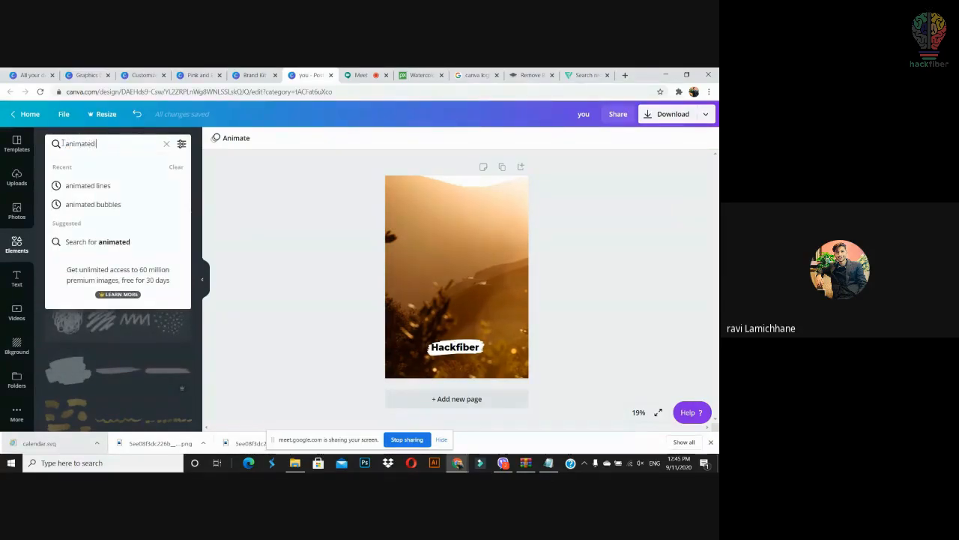
text( line)
key(Return)
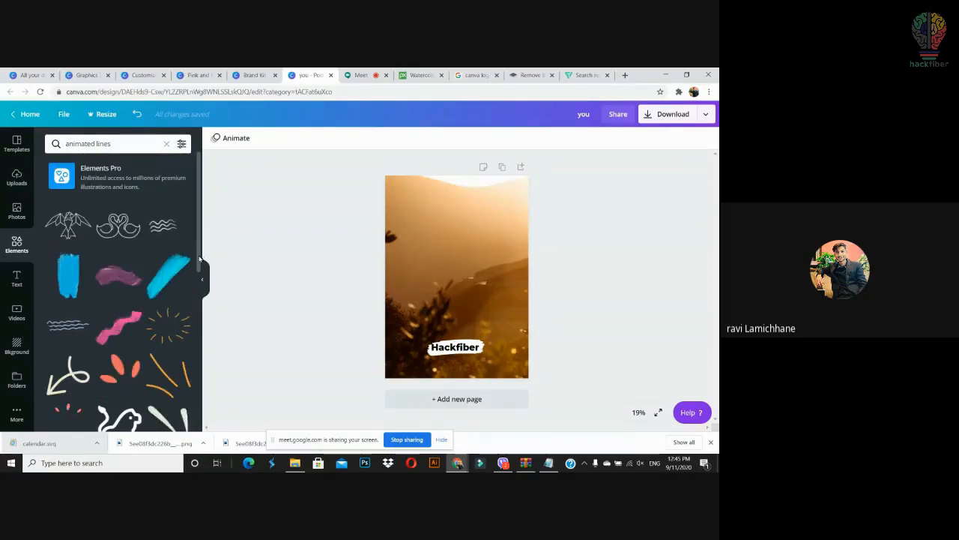
scroll(191, 320, down, 5)
scroll(191, 320, down, 1)
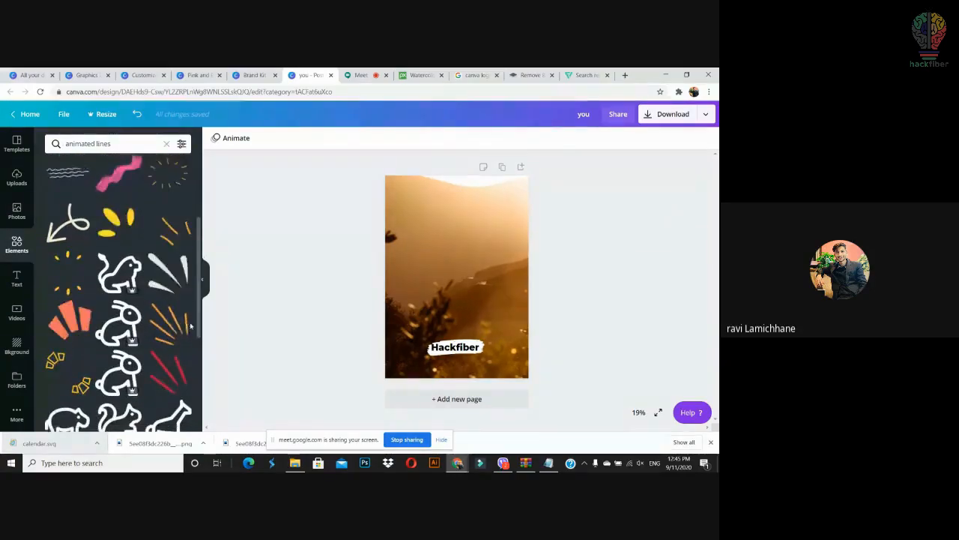
scroll(192, 320, up, 1)
scroll(193, 321, down, 1)
mouse_move(193, 321)
mouse_down()
mouse_move(192, 341)
mouse_move(193, 322)
mouse_up()
Step: Place and shrink an animated petal on the photo, then delete it and the Hackfiber label
drag(129, 240, 426, 210)
drag(513, 195, 480, 235)
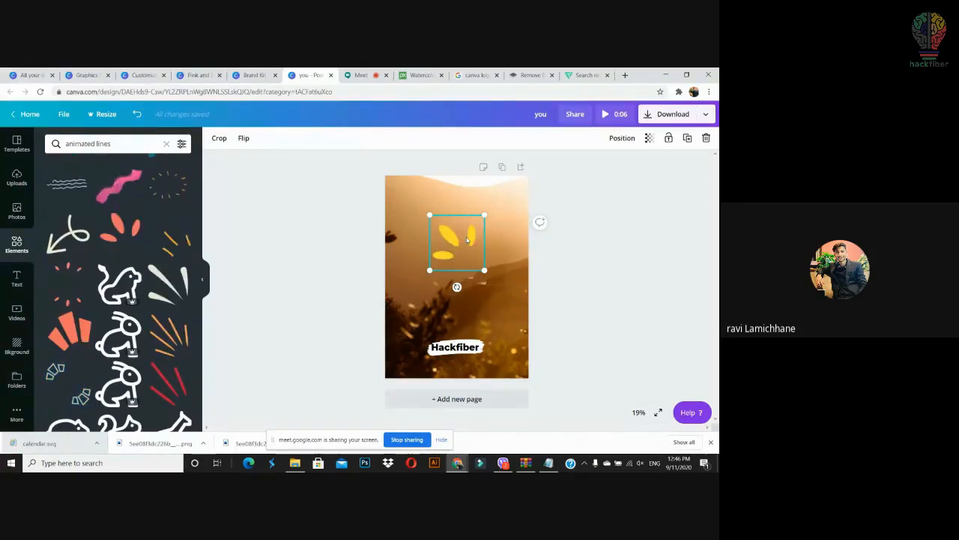
key(Delete)
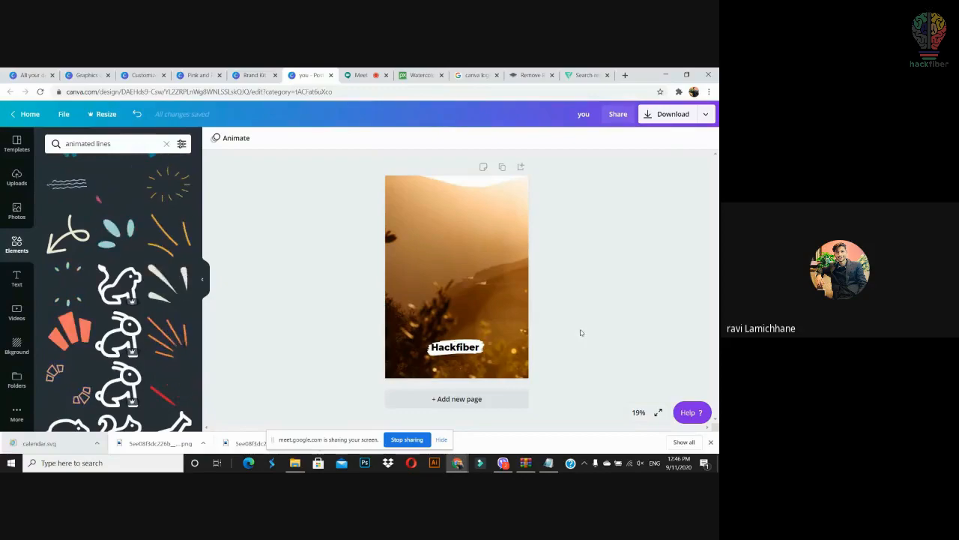
drag(566, 302, 408, 371)
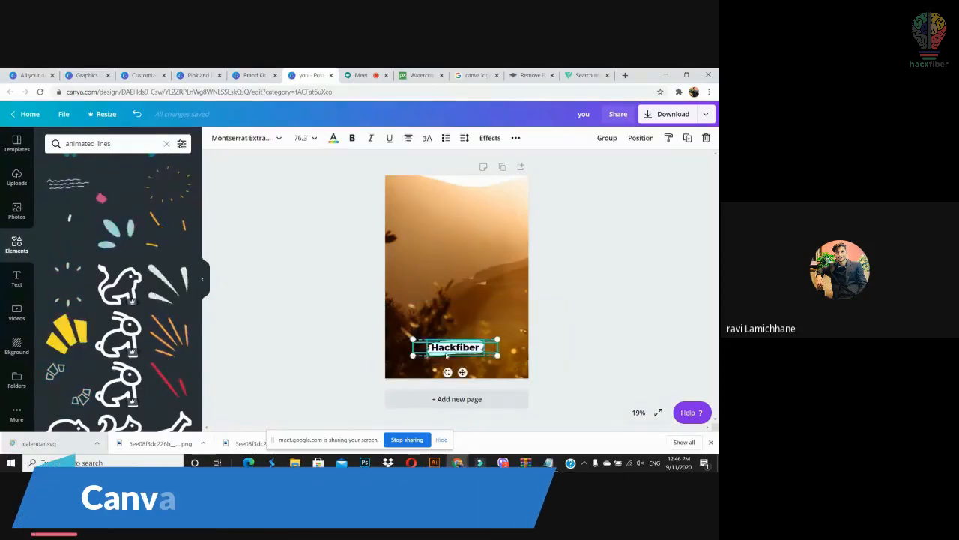
key(Delete)
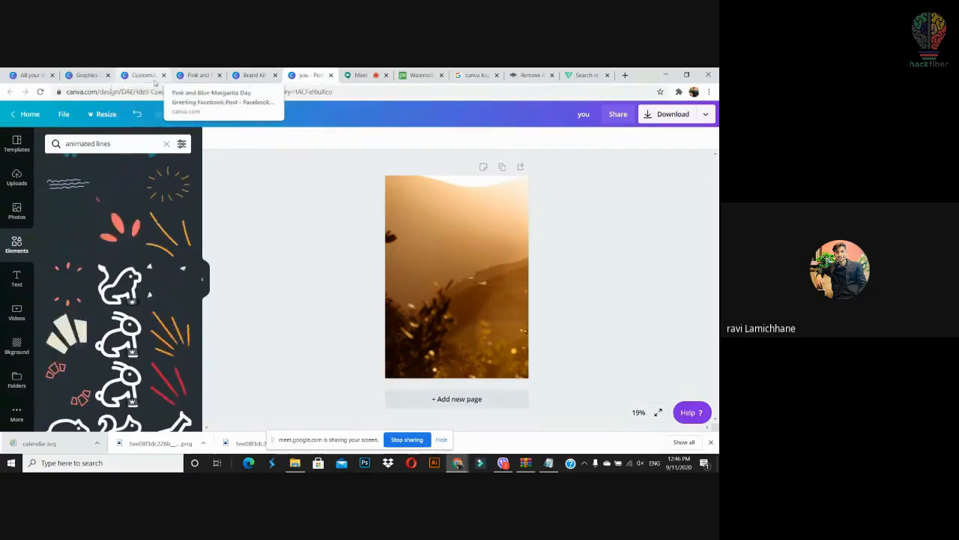
Step: Open the team's 'Concept notes on panel Discussion' design, review its collaborators, and close it
click(30, 75)
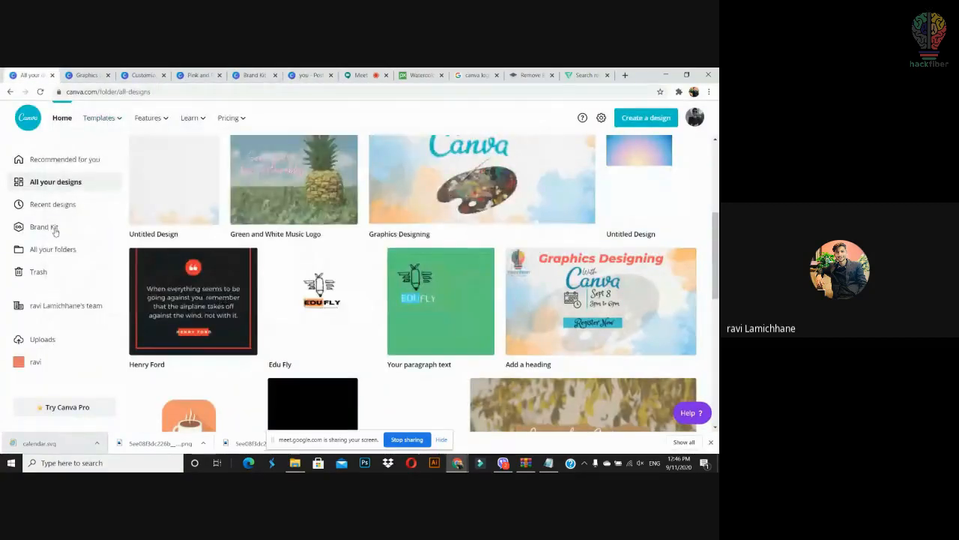
click(60, 159)
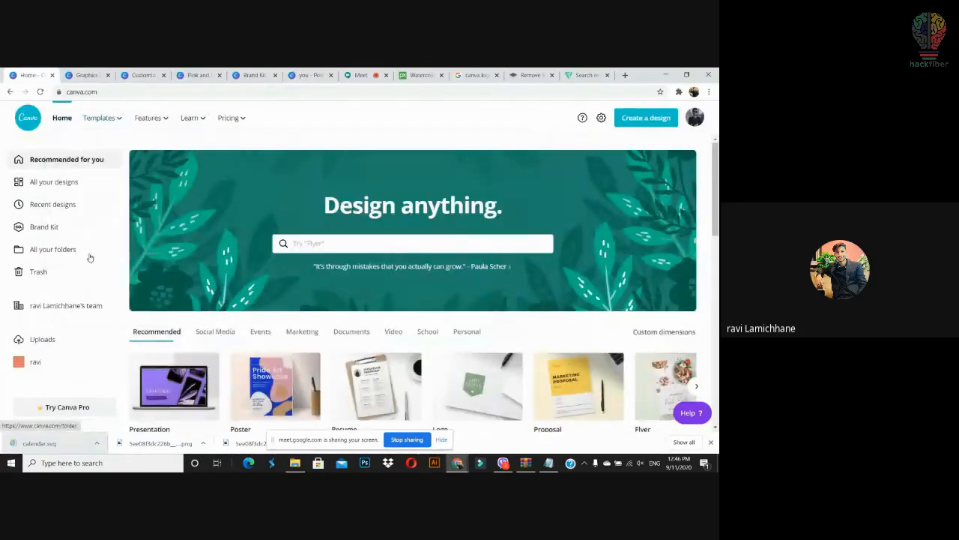
click(78, 308)
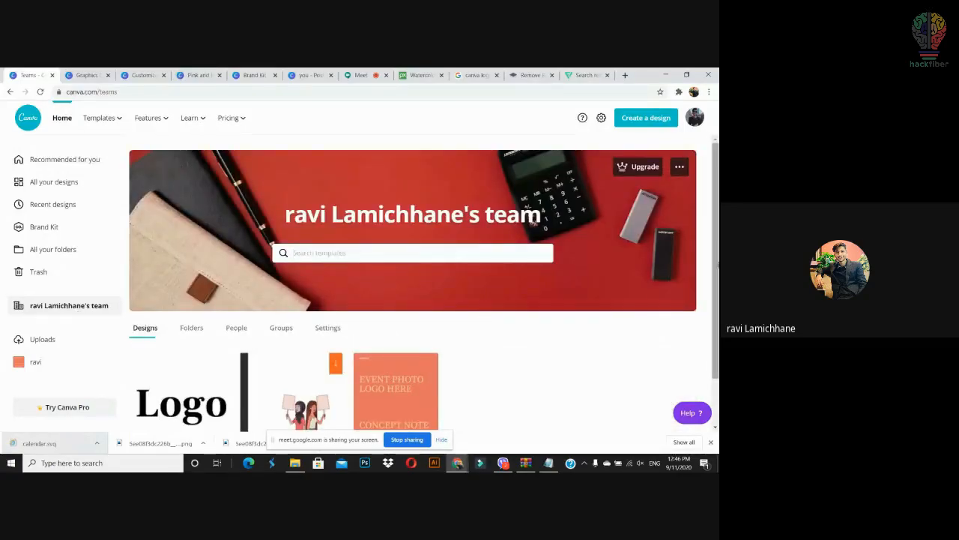
scroll(713, 352, down, 1)
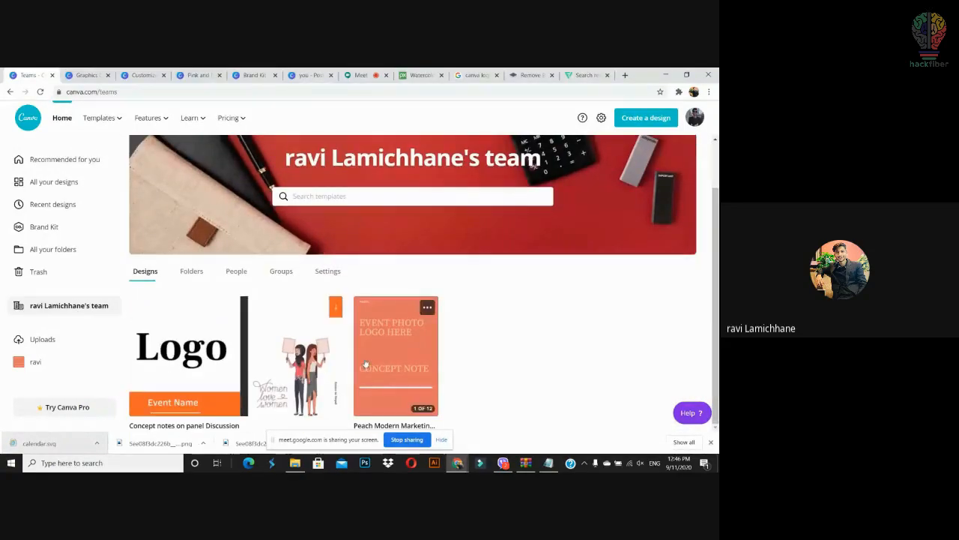
click(433, 331)
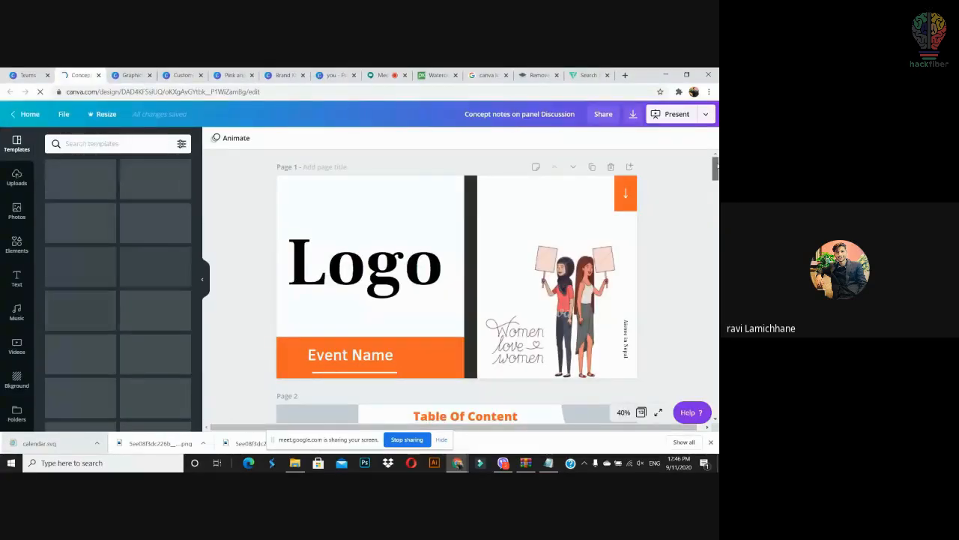
click(606, 116)
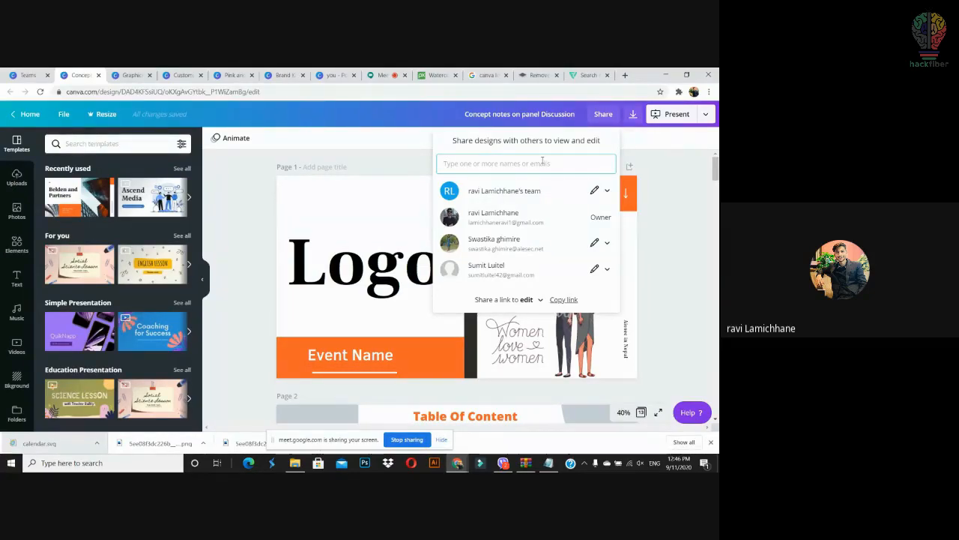
click(685, 207)
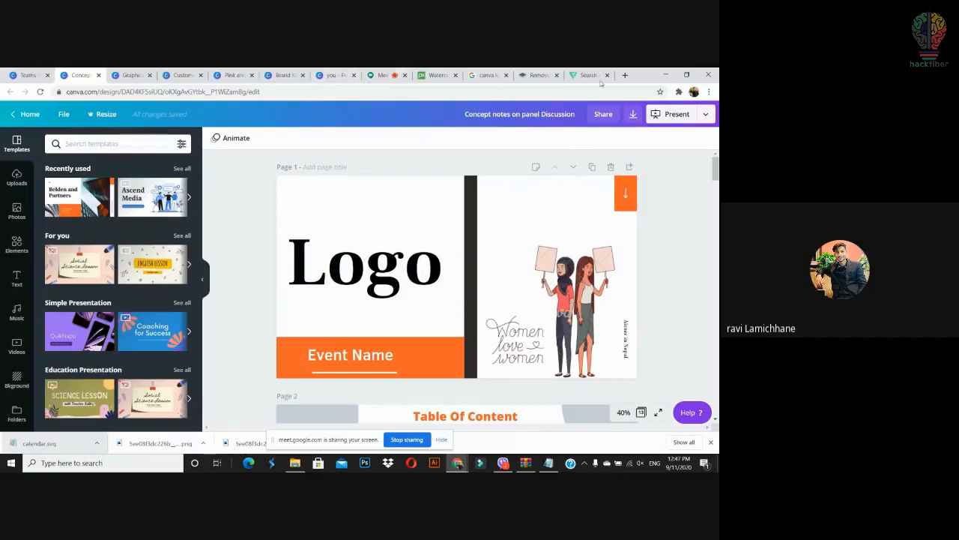
click(98, 75)
Step: Open the Espresso design from the team's list of all designs
click(81, 267)
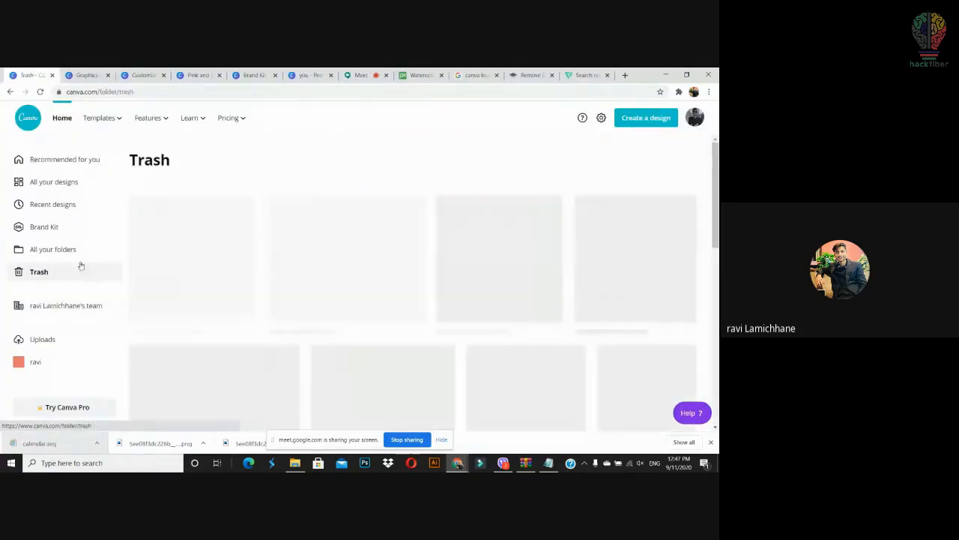
click(89, 305)
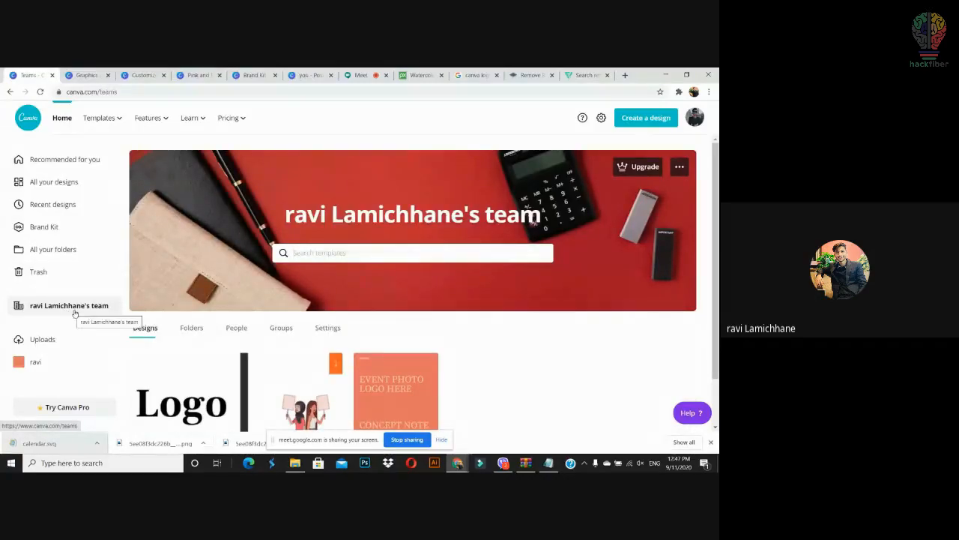
click(53, 183)
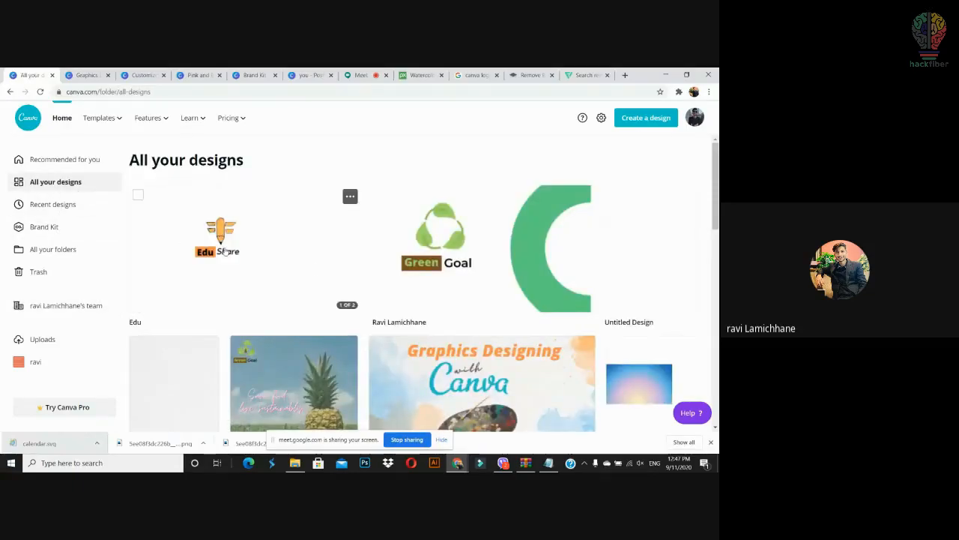
scroll(407, 275, down, 3)
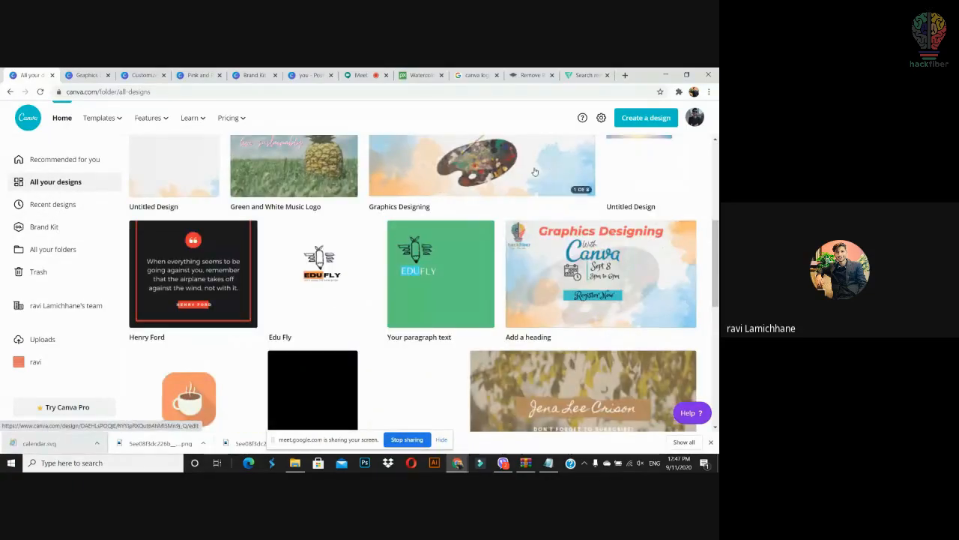
drag(718, 239, 718, 298)
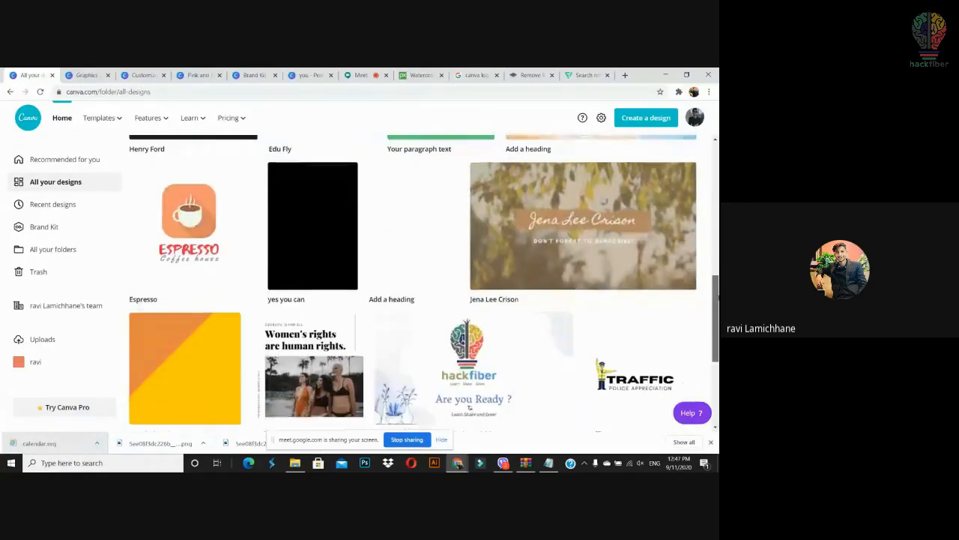
click(191, 225)
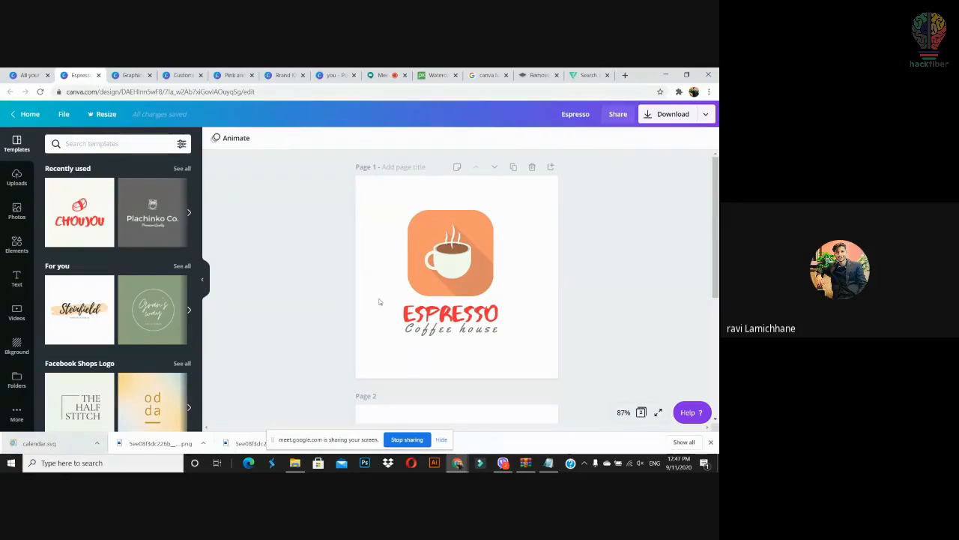
Step: Check who the Espresso design is shared with, then return to the Canva home page
click(619, 116)
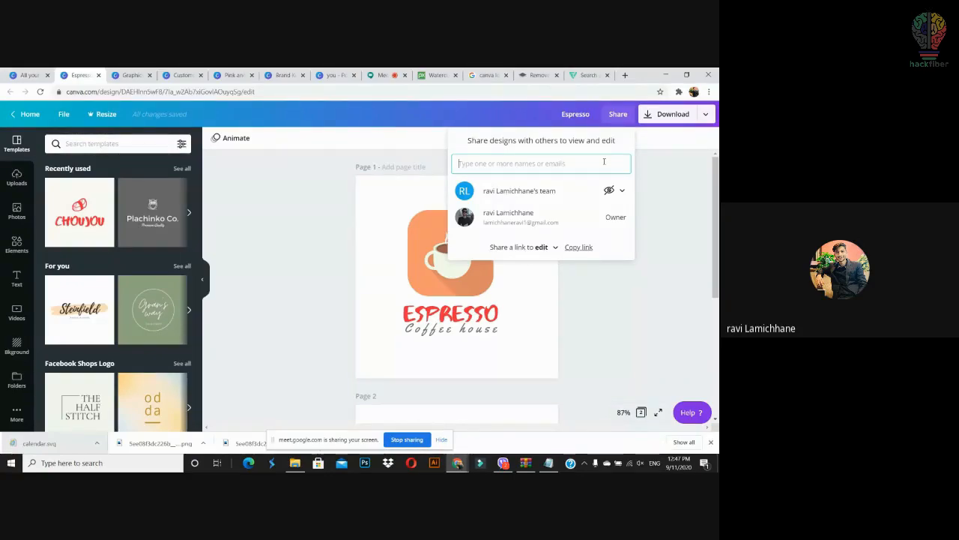
click(693, 215)
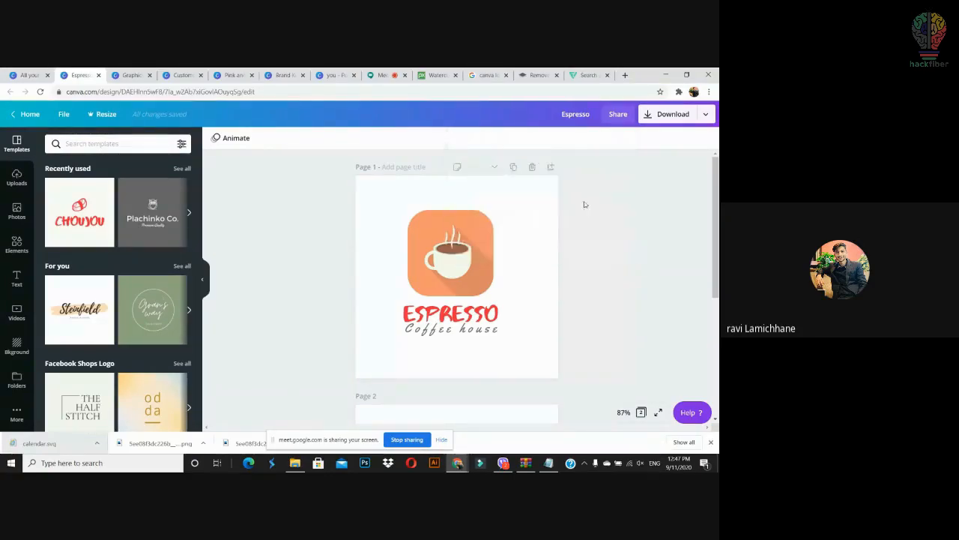
click(30, 114)
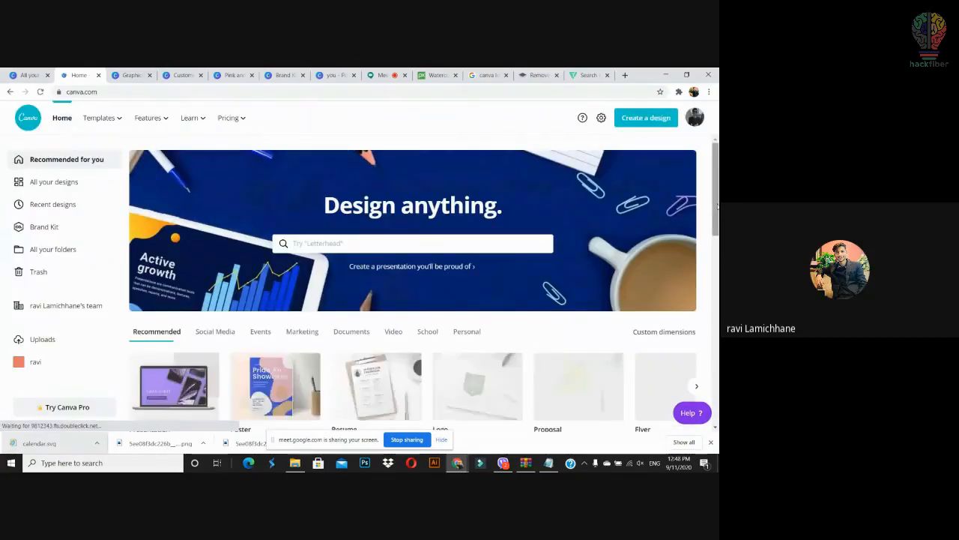
scroll(412, 285, down, 2)
scroll(412, 285, up, 2)
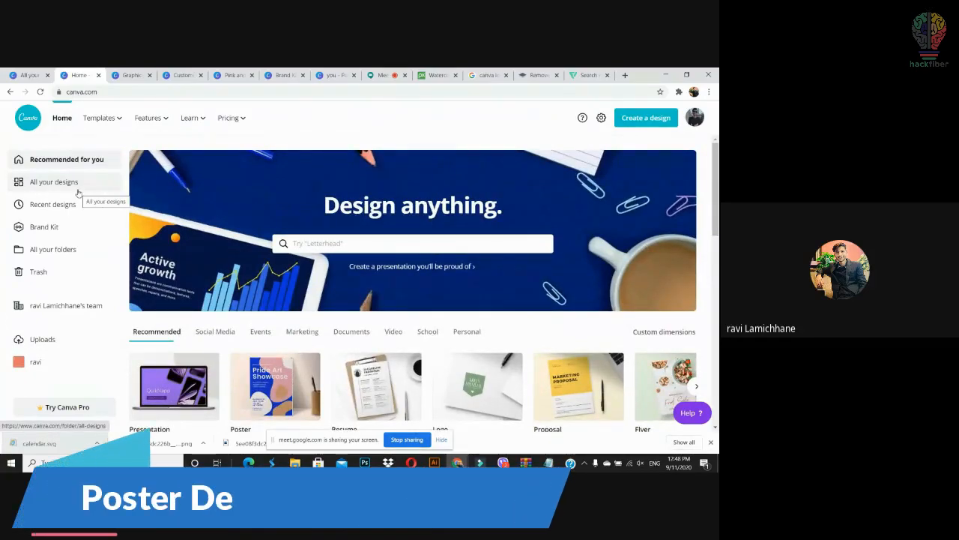
Step: Create a new custom-size design of 1080 × 1080 px
click(68, 188)
click(53, 159)
click(645, 118)
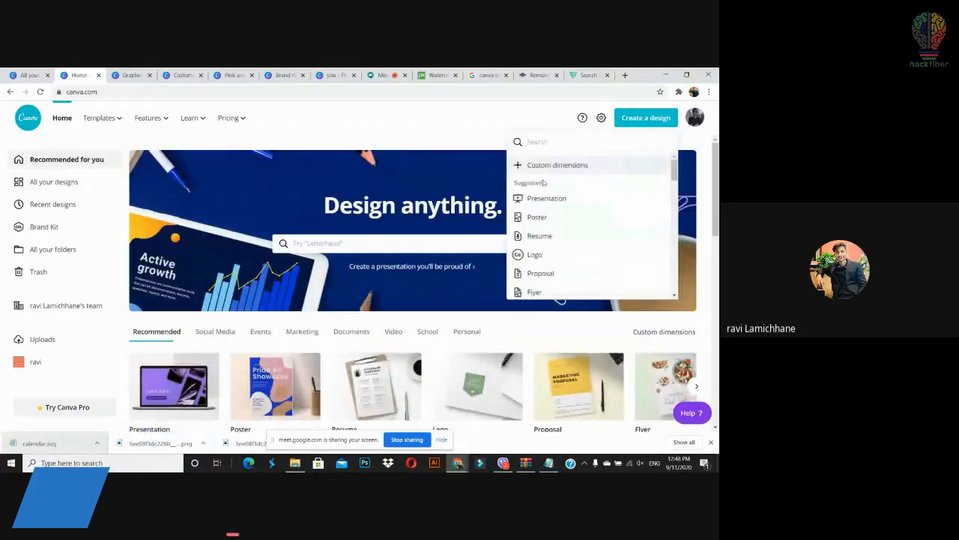
click(550, 164)
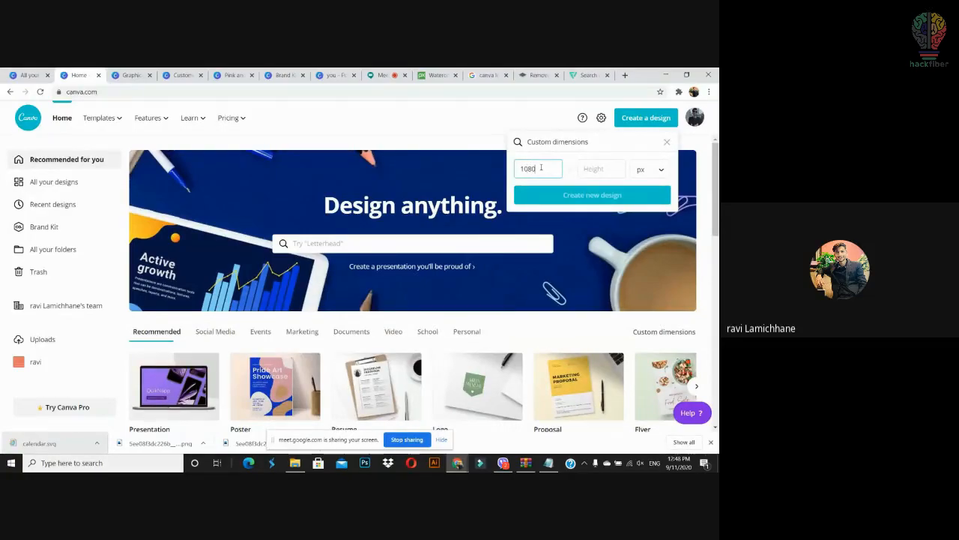
text(080)
key(Return)
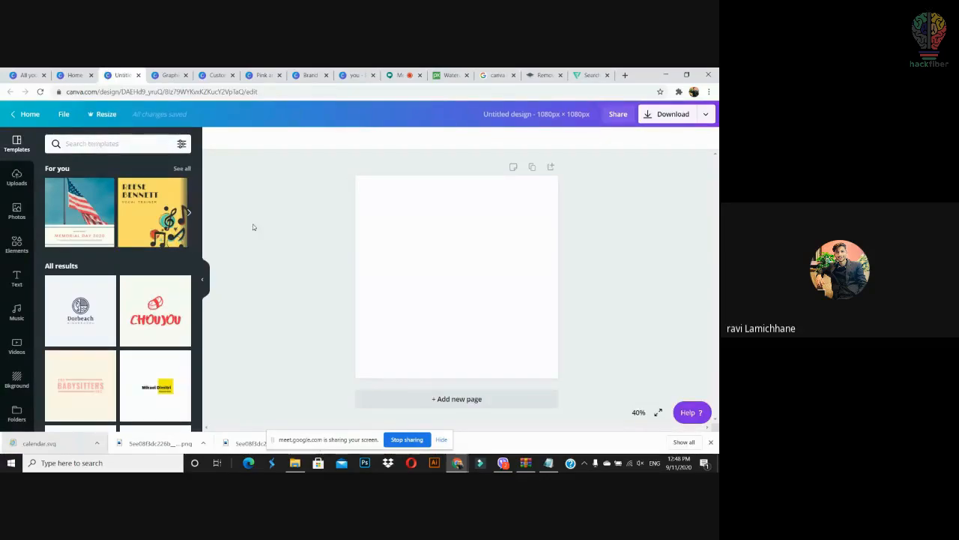
Step: Set the uploaded pastel gradient image as the page background
click(16, 178)
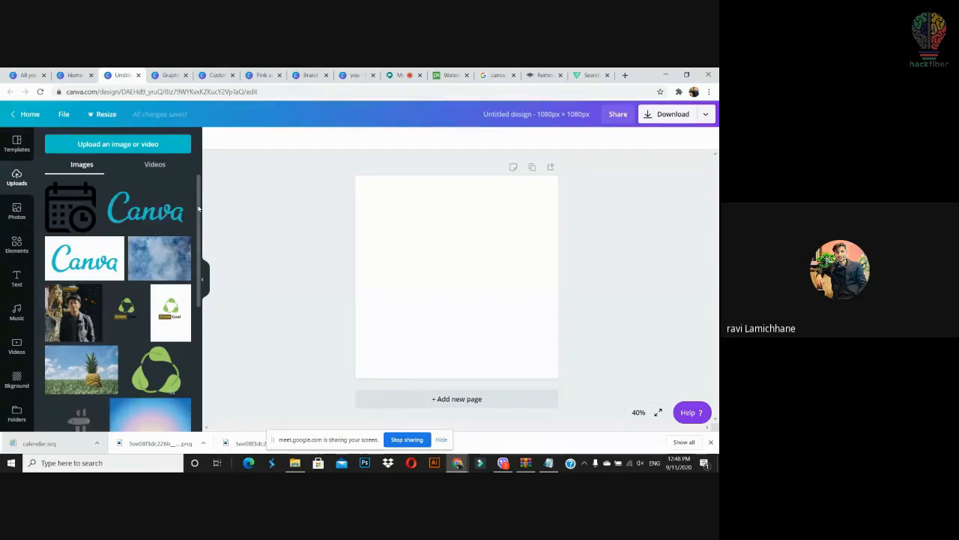
scroll(188, 304, down, 3)
drag(156, 324, 364, 263)
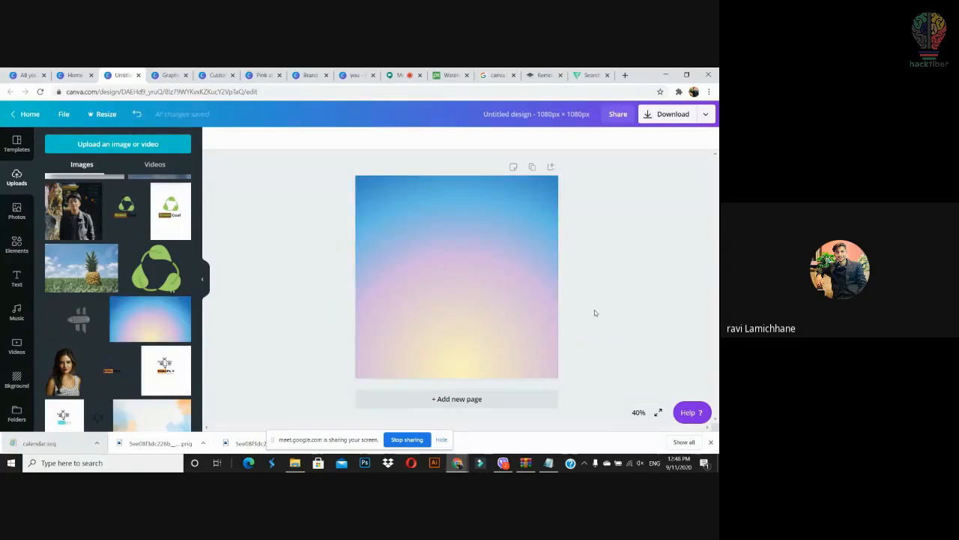
click(553, 293)
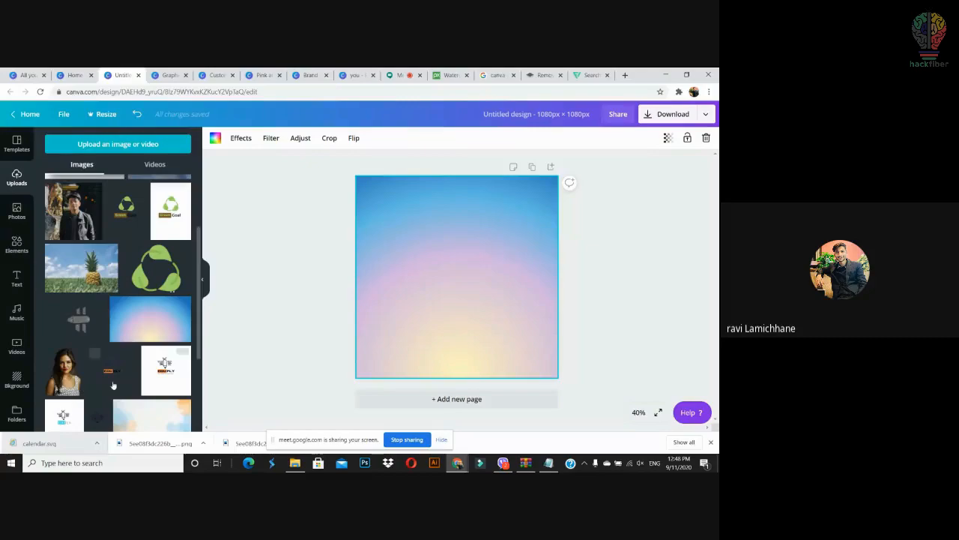
Step: Place the cut-out woman photo in the lower-left corner and adjust its size
drag(76, 379, 412, 331)
drag(445, 263, 462, 240)
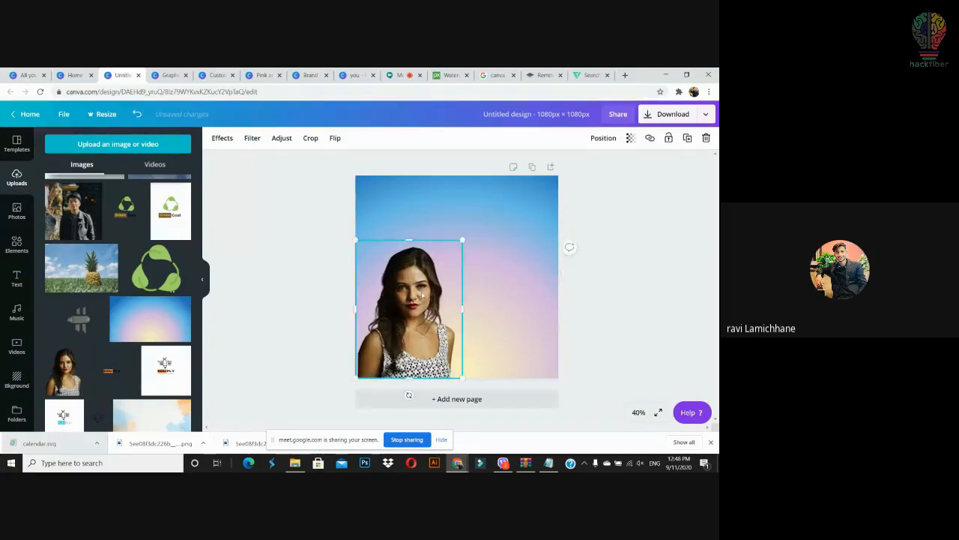
click(592, 311)
click(452, 247)
drag(461, 241, 445, 266)
drag(408, 325, 399, 324)
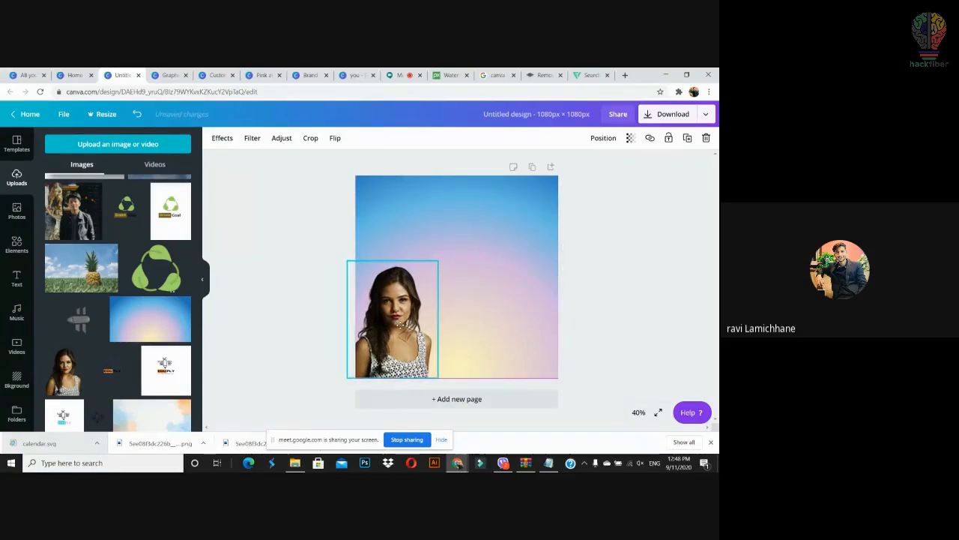
click(592, 296)
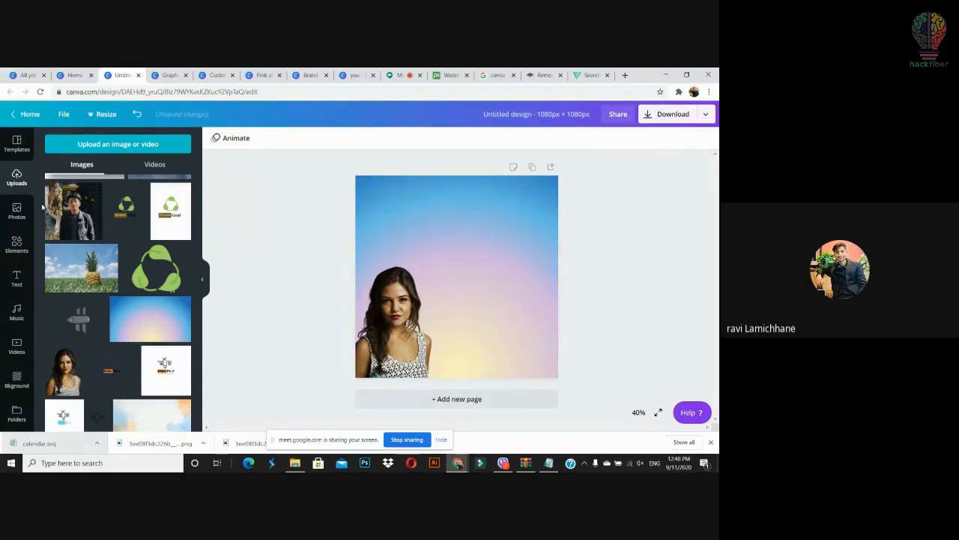
Step: Add the 'Now that your eyes are open' quote template and move it higher on the page
click(17, 277)
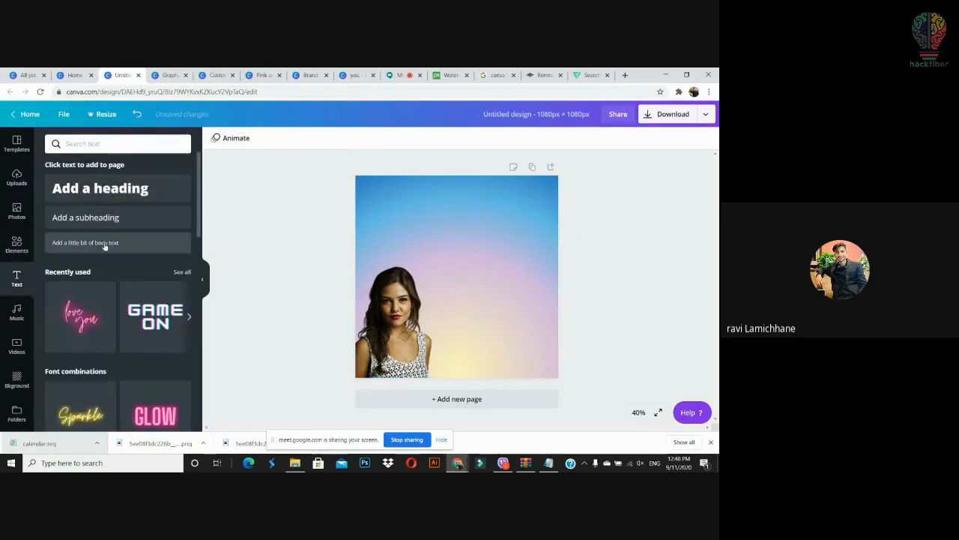
scroll(198, 278, down, 2)
scroll(199, 277, down, 5)
scroll(198, 393, down, 3)
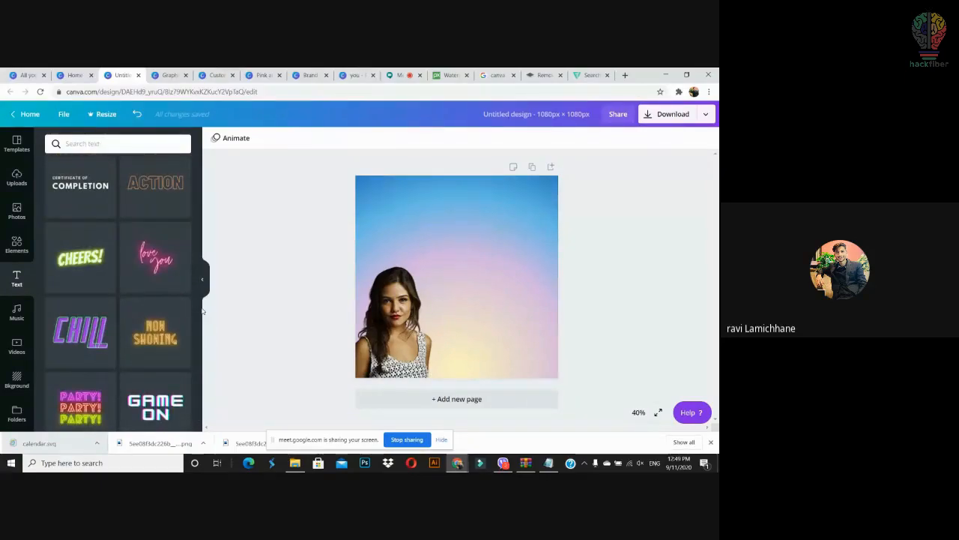
scroll(205, 358, down, 5)
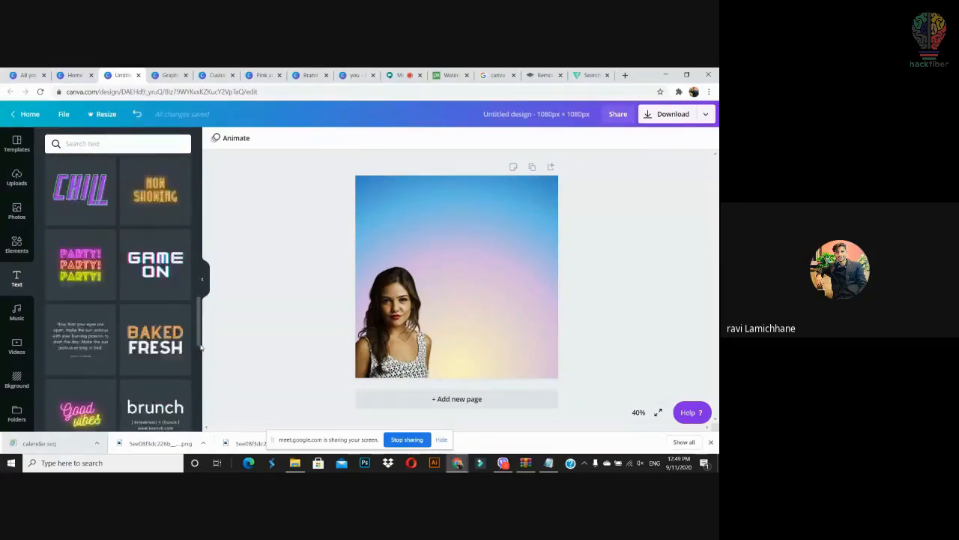
drag(96, 252, 439, 260)
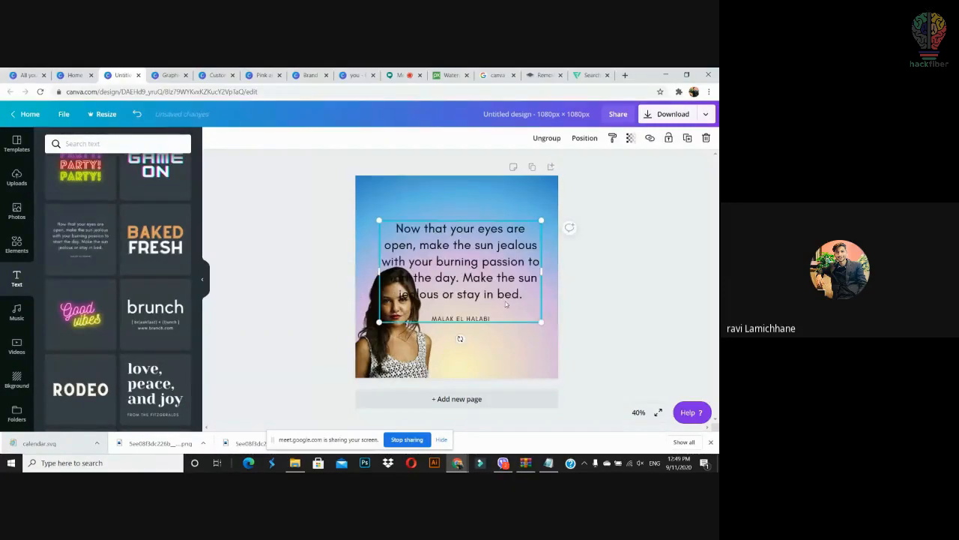
drag(505, 251, 513, 226)
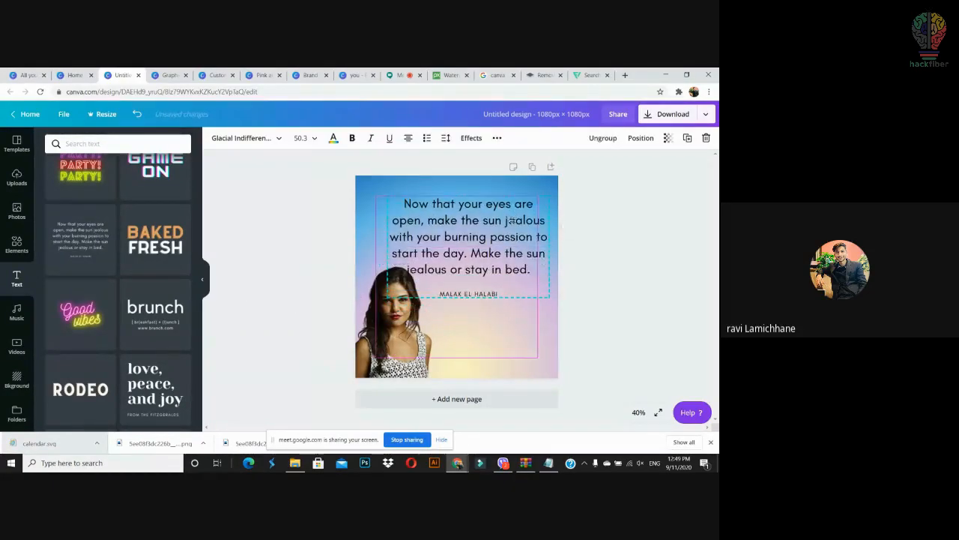
Step: Ungroup the quote and move its author line to the bottom of the page
double_click(533, 269)
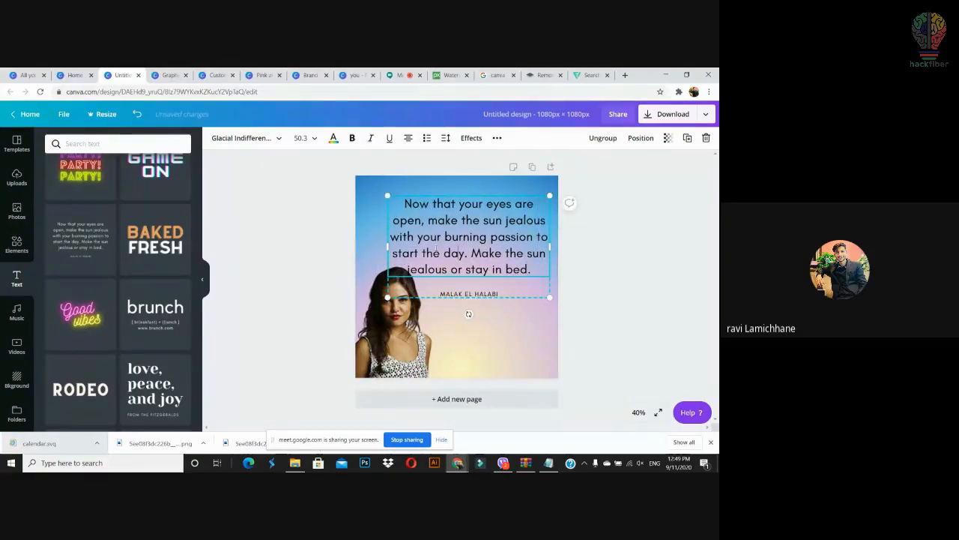
click(636, 294)
click(520, 257)
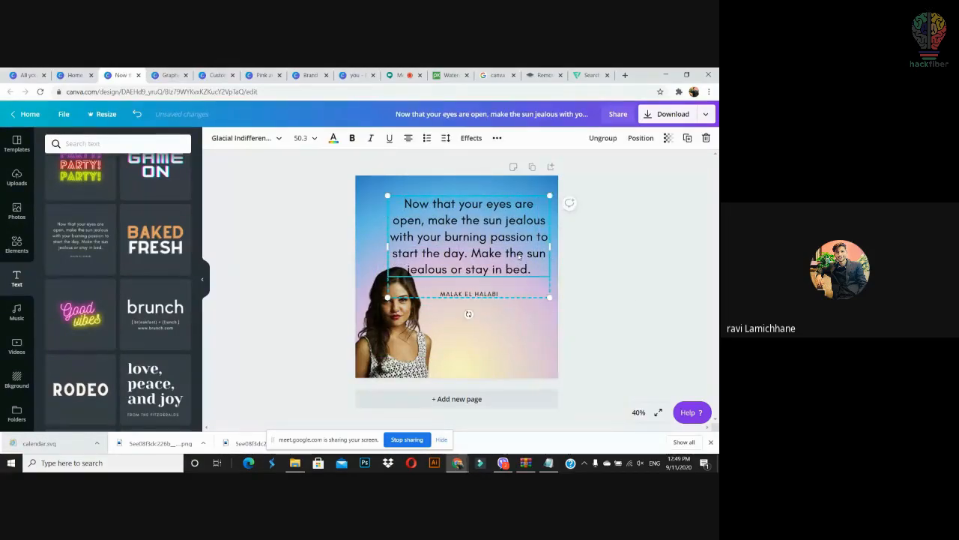
click(655, 253)
click(477, 253)
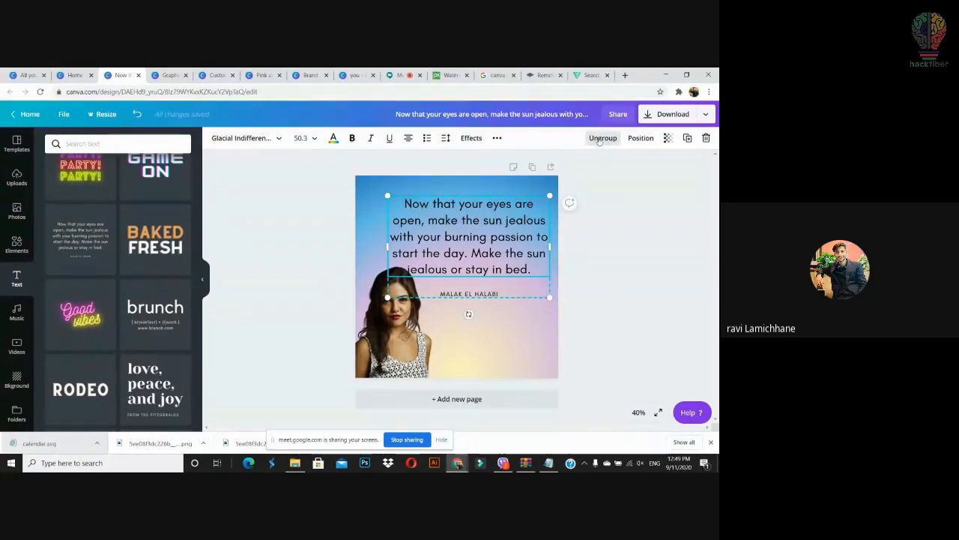
click(601, 138)
click(598, 242)
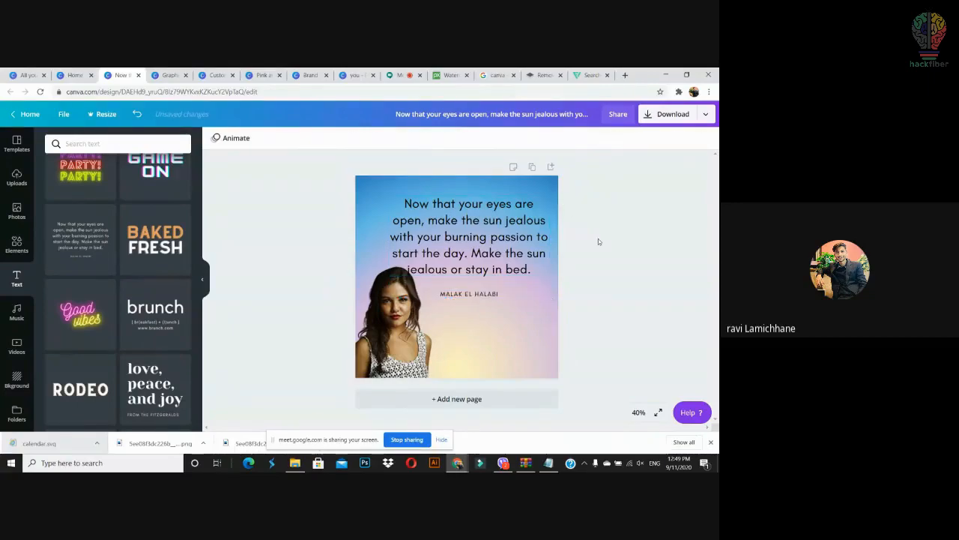
click(492, 295)
drag(491, 295, 507, 370)
Step: Edit the quote text with the cursor placed after 'bed.'
click(518, 253)
double_click(520, 269)
click(531, 270)
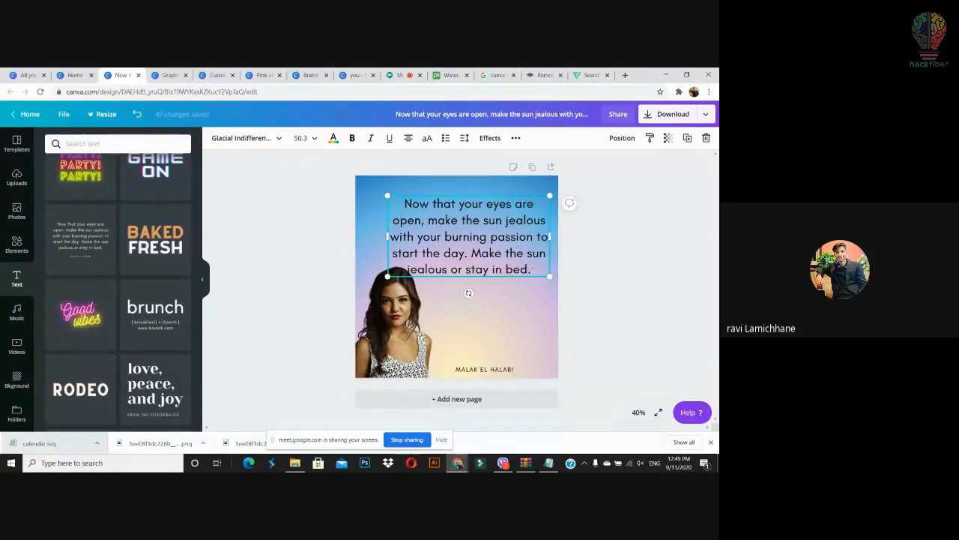
Step: Retype the quote as 'I read books because i don't want to be fail.' and shrink it beside the photo
drag(532, 270, 362, 171)
key(BackSpace)
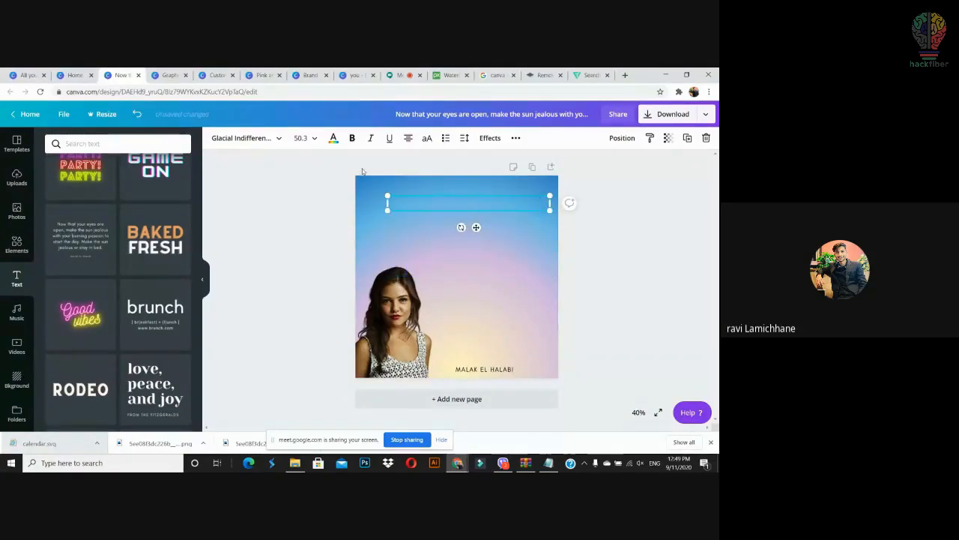
text(I read books becau)
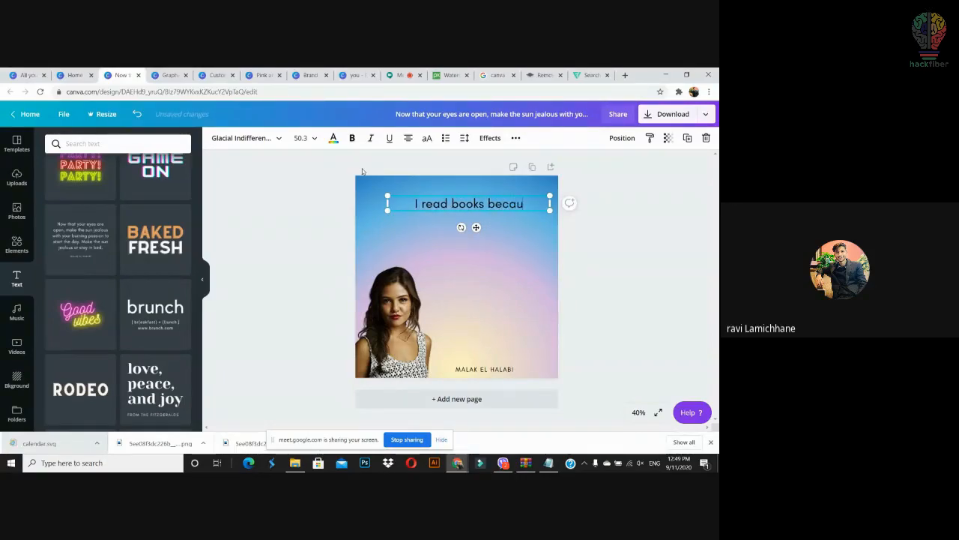
text(se i)
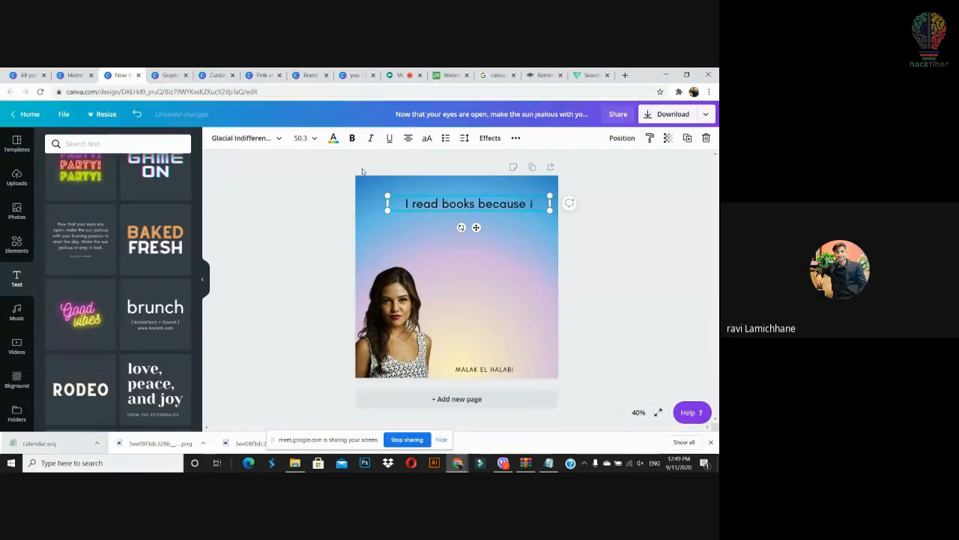
text( don)
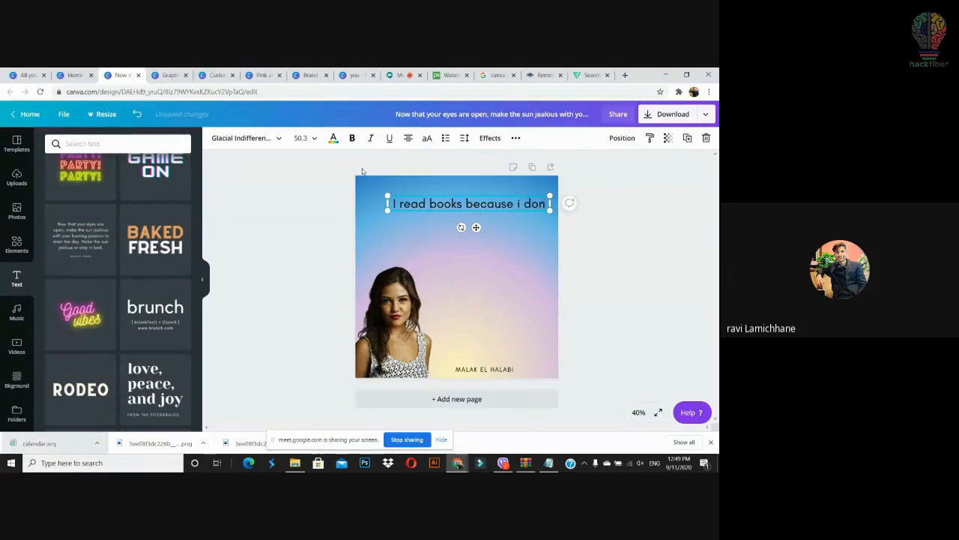
text(')
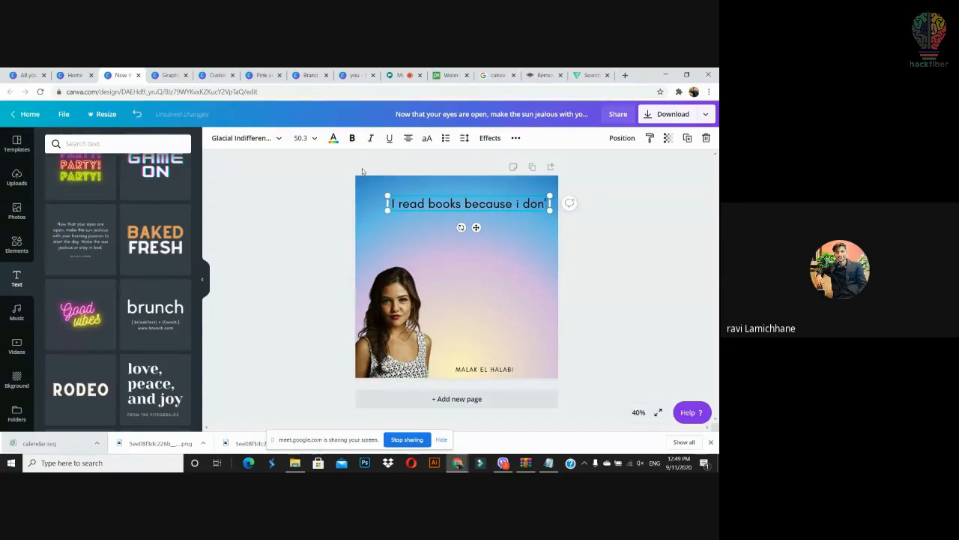
text(t want to be fail.)
drag(550, 228, 506, 295)
click(604, 302)
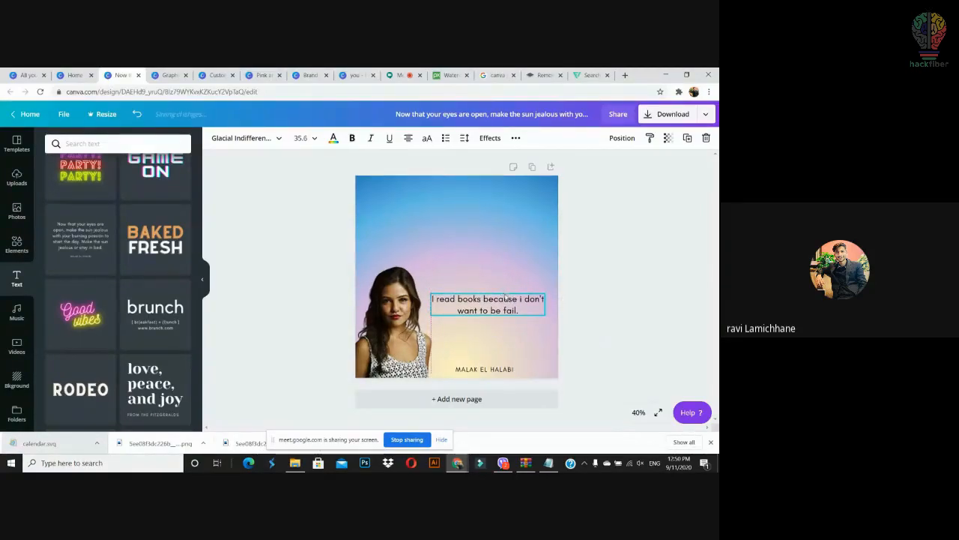
click(571, 302)
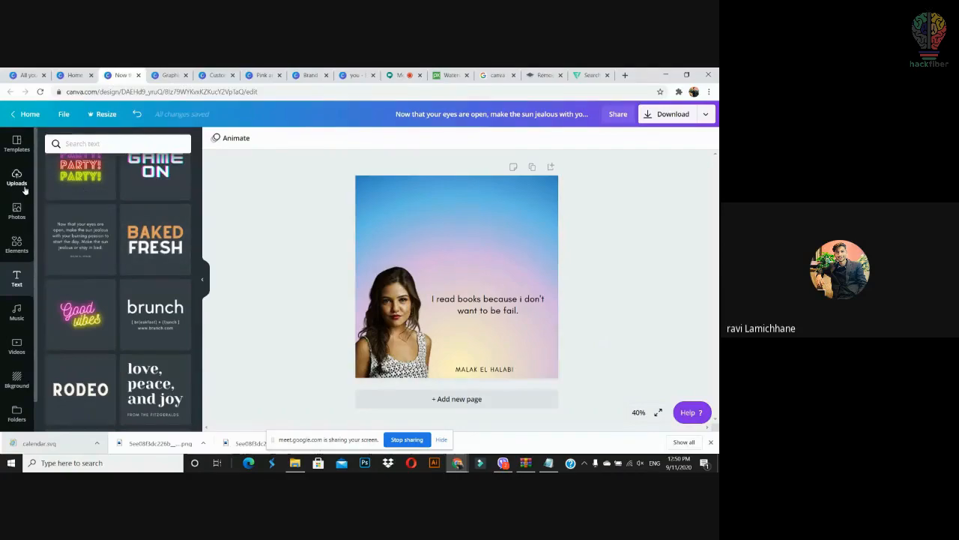
Step: Add a quote-mark text box and place it before "I read"
key(t)
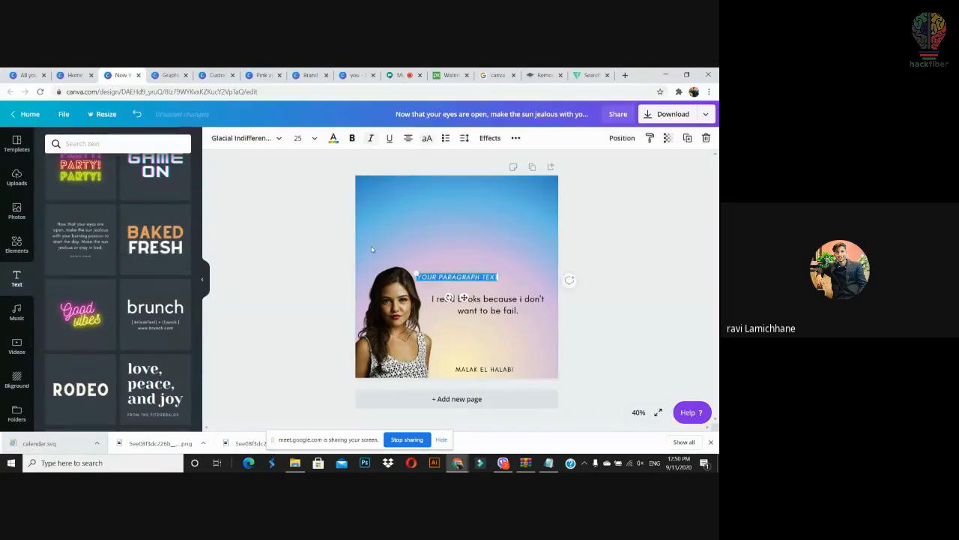
key(BackSpace)
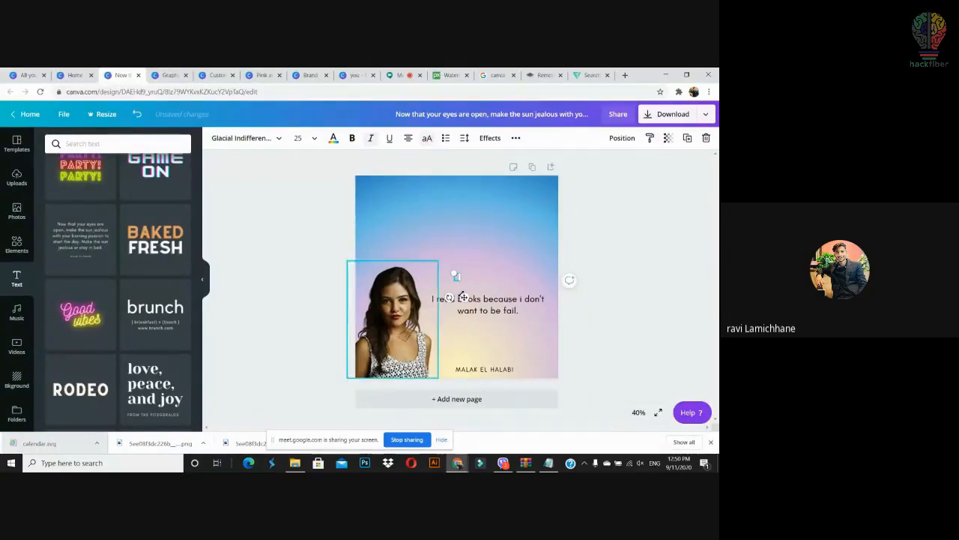
drag(455, 279, 480, 306)
drag(474, 272, 440, 281)
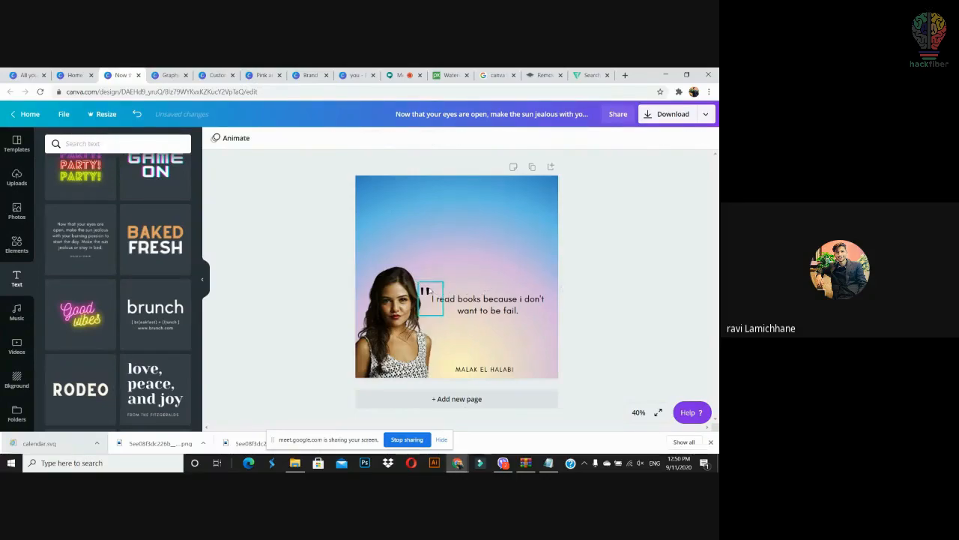
drag(433, 291, 447, 271)
key(ctrl+z)
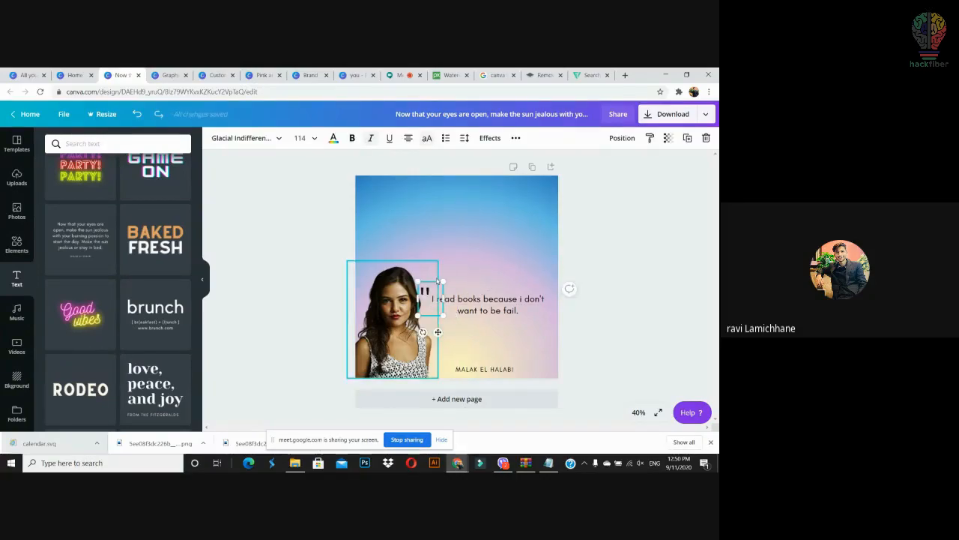
Step: Put a closing quote mark after the quote's end and move the author line up beneath it
click(473, 259)
key(ctrl+v)
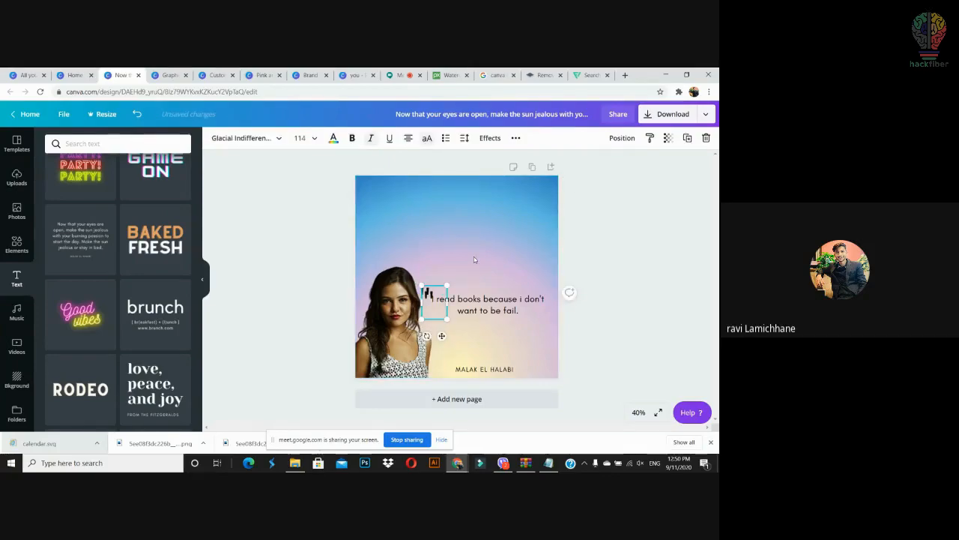
drag(435, 297, 485, 258)
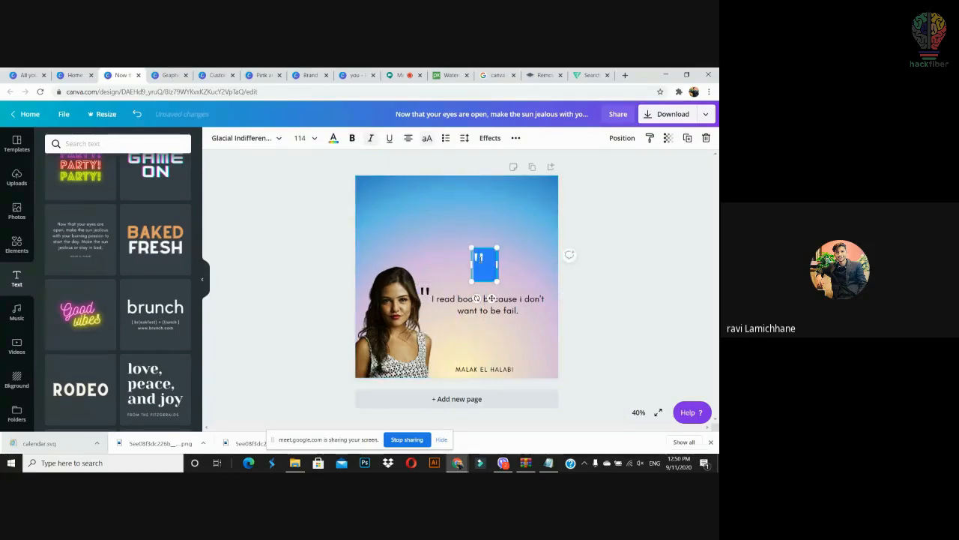
key(Escape)
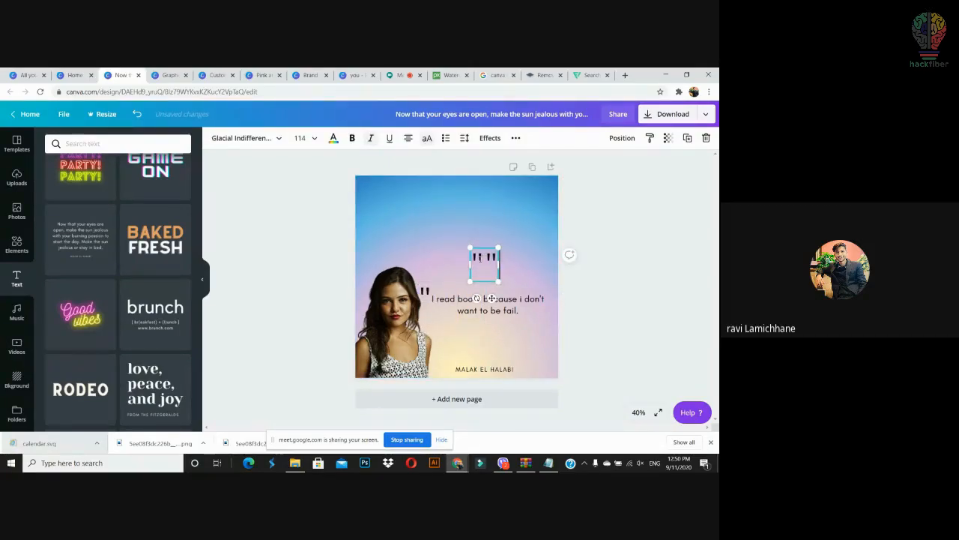
key(BackSpace)
click(610, 274)
drag(484, 263, 549, 299)
drag(485, 361, 447, 335)
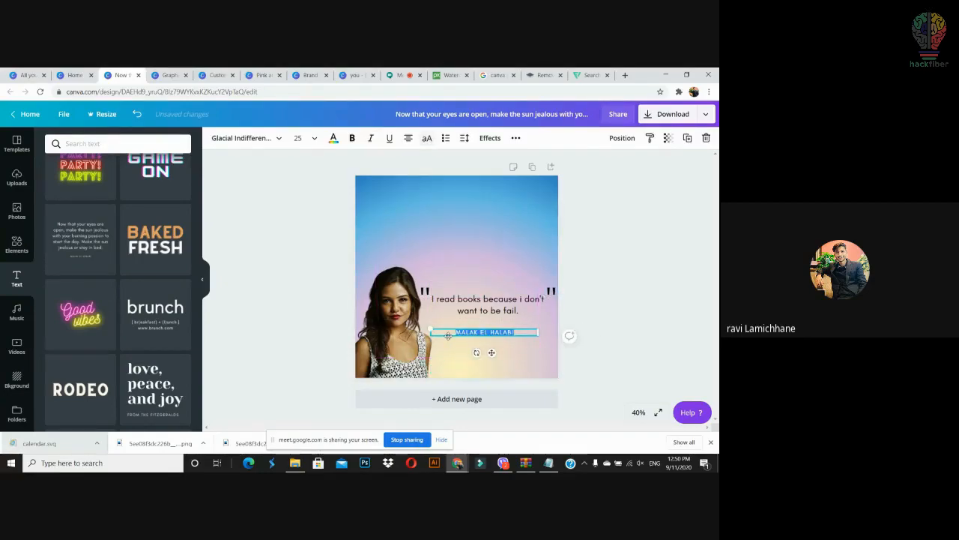
Step: Replace the author line with 'PERSONS NAME' in bold at font size 36
text(PERSONS)
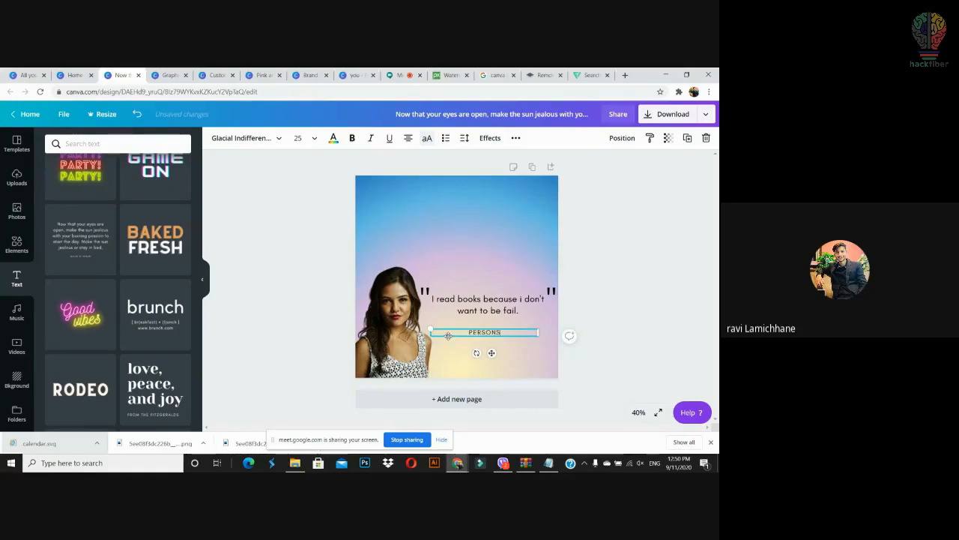
text( NAE)
key(BackSpace)
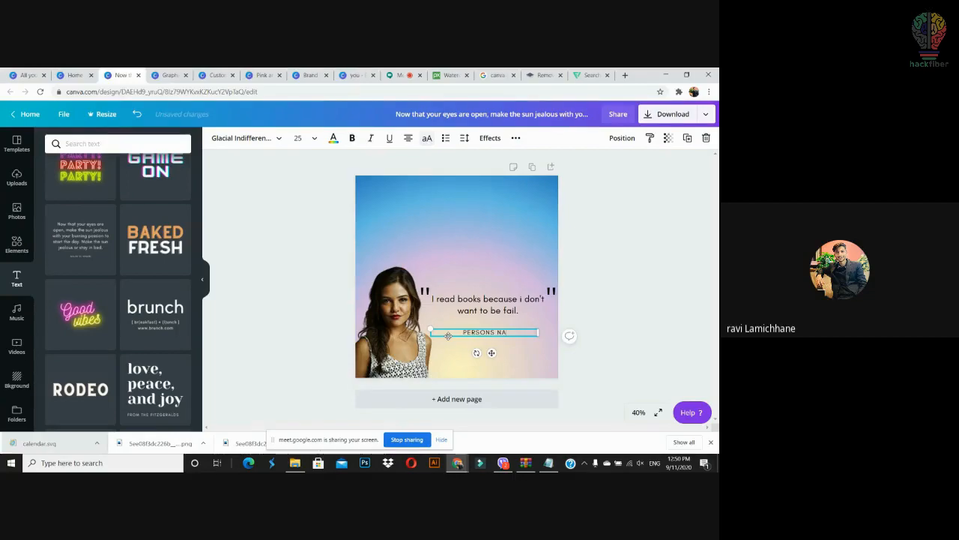
key(ctrl+a)
click(352, 139)
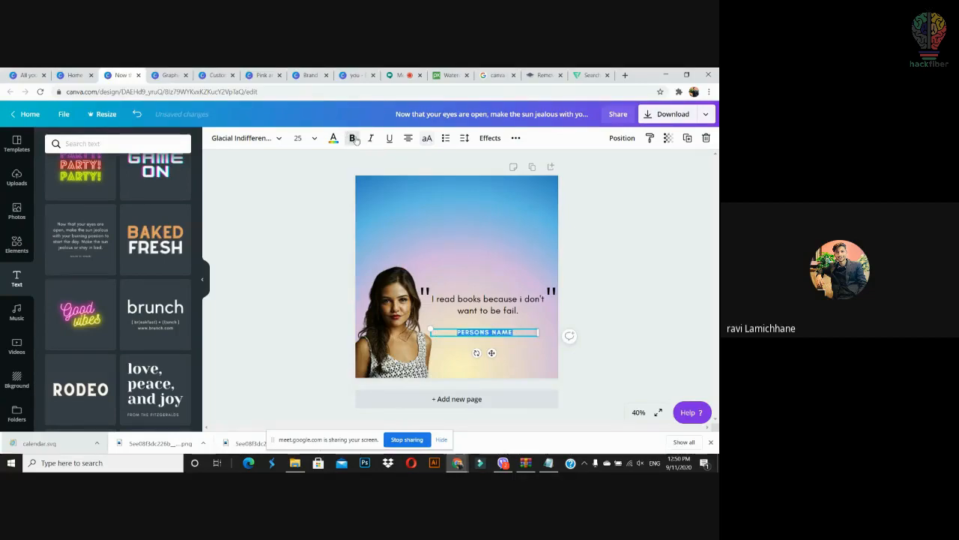
click(314, 144)
scroll(307, 310, down, 5)
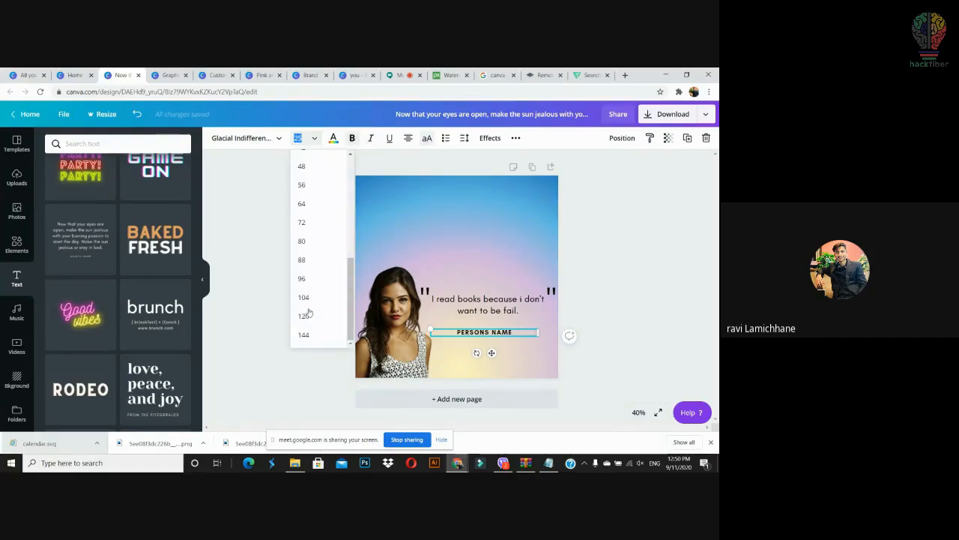
scroll(307, 311, up, 2)
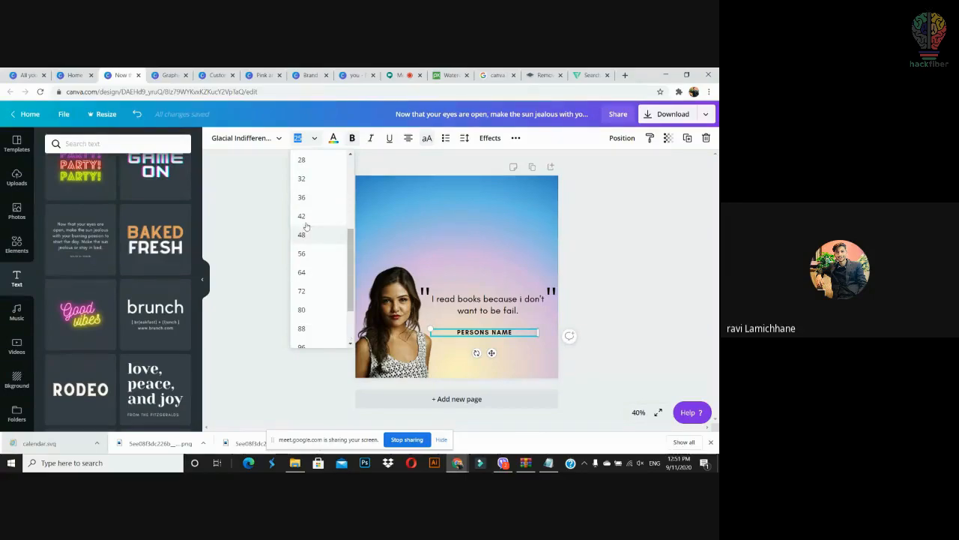
click(301, 197)
mouse_move(537, 339)
mouse_down()
mouse_move(507, 328)
mouse_move(523, 334)
mouse_up()
Step: Colour the PERSONS NAME text dark blue after trying red, tan and lavender
click(593, 334)
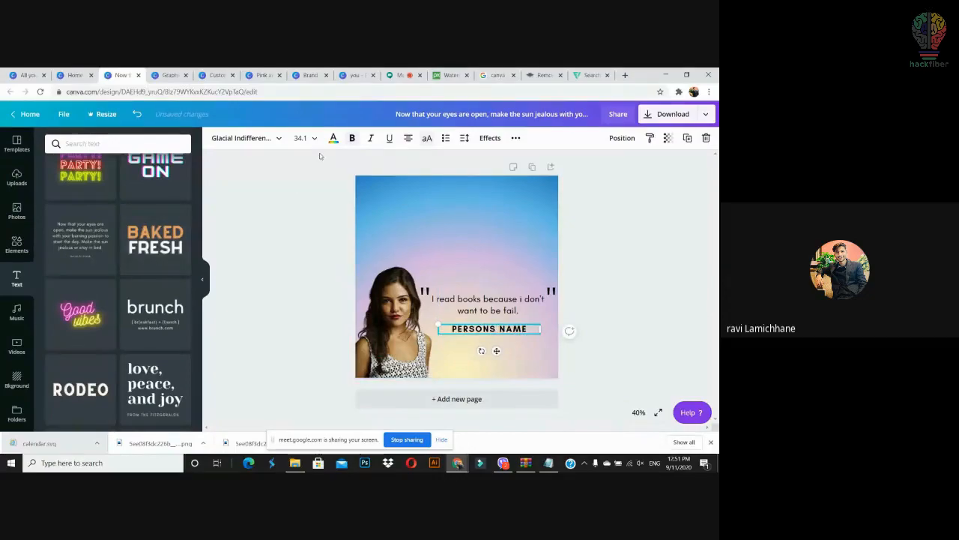
click(333, 138)
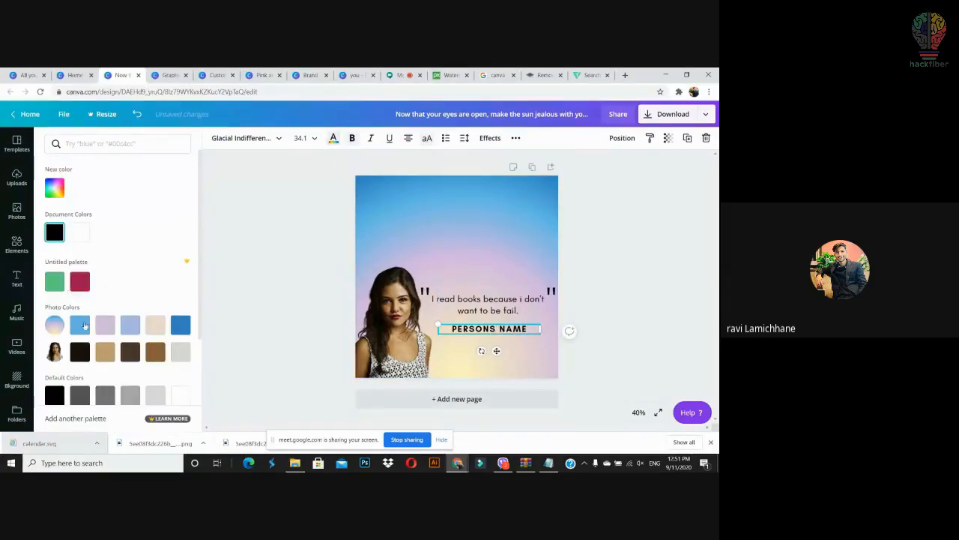
click(79, 279)
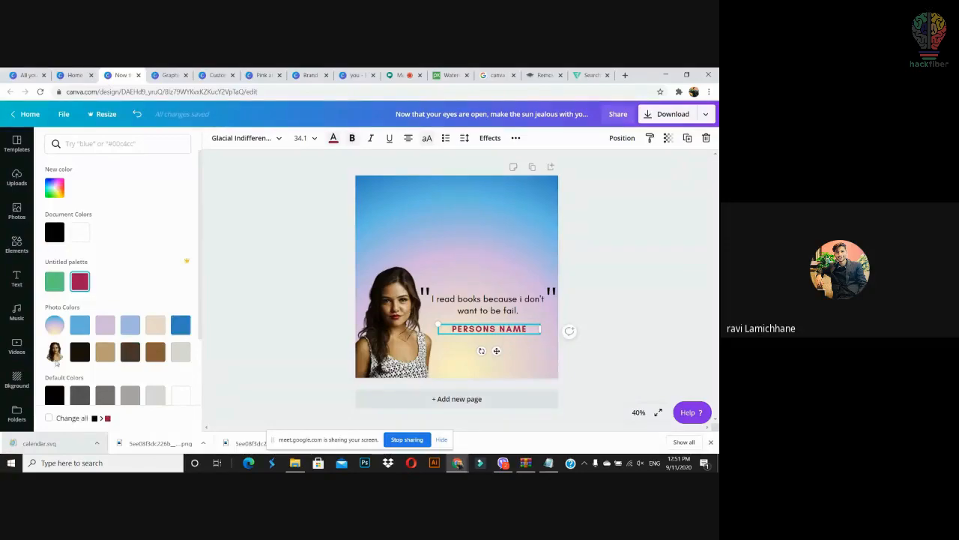
click(155, 352)
click(105, 352)
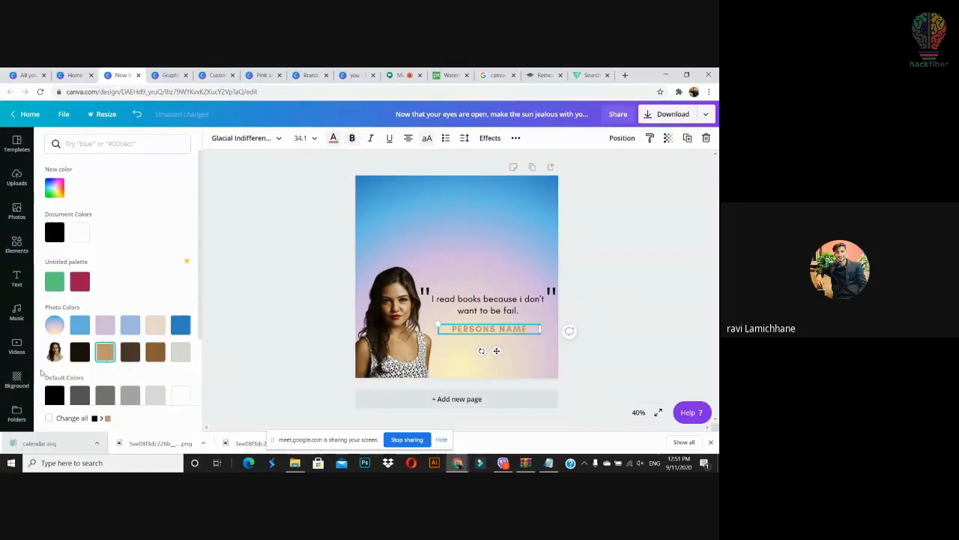
click(131, 328)
click(179, 327)
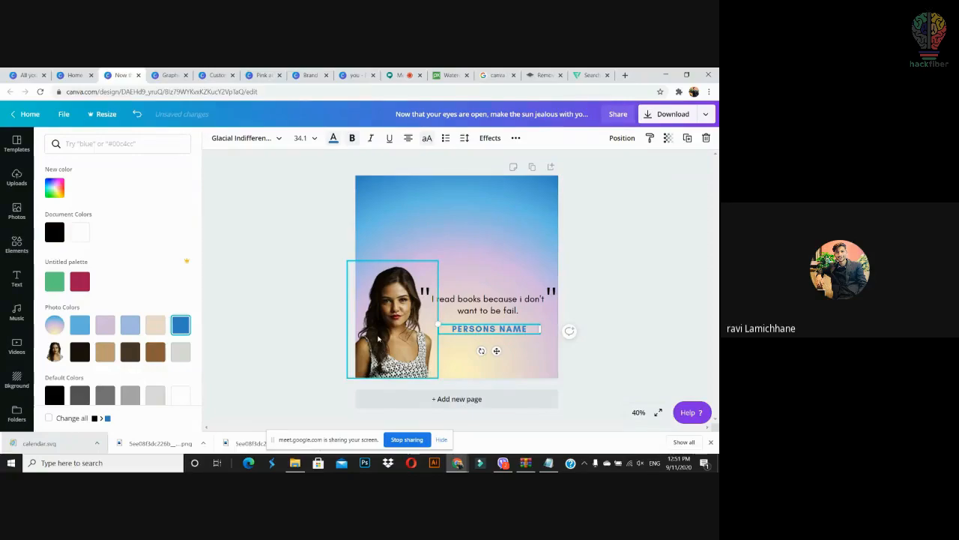
click(589, 366)
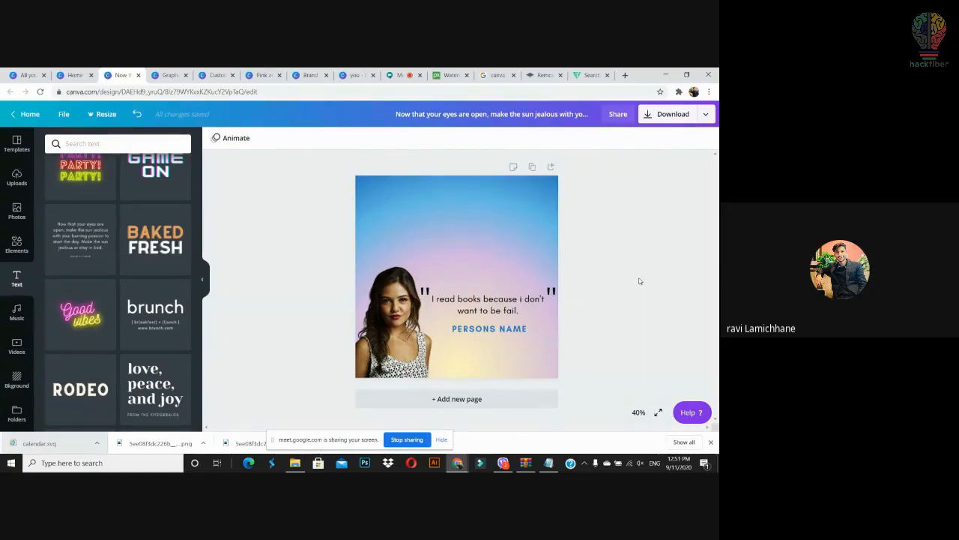
Step: Box-select the photo, quote marks and text boxes and delete them, keeping the gradient
drag(592, 176, 345, 235)
click(386, 195)
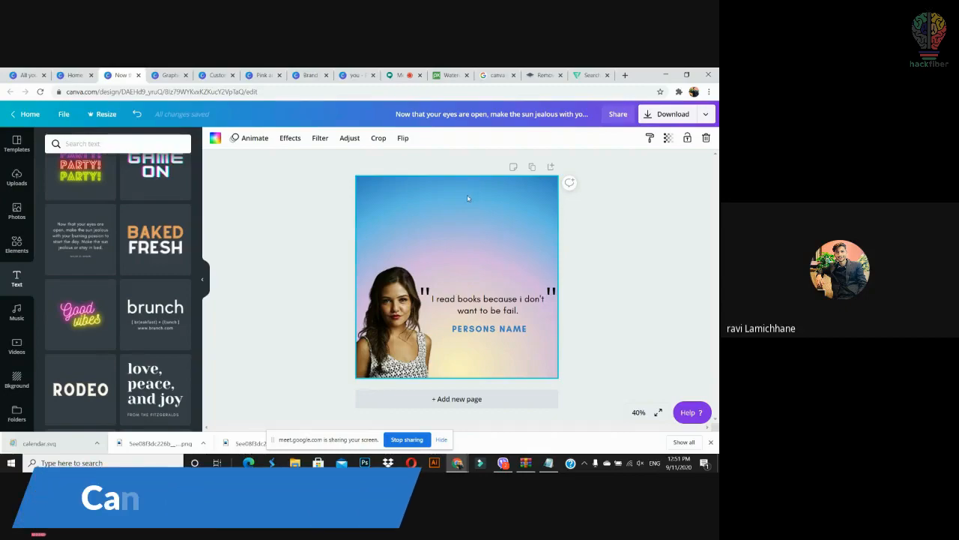
drag(659, 186, 611, 220)
drag(638, 171, 307, 390)
key(Delete)
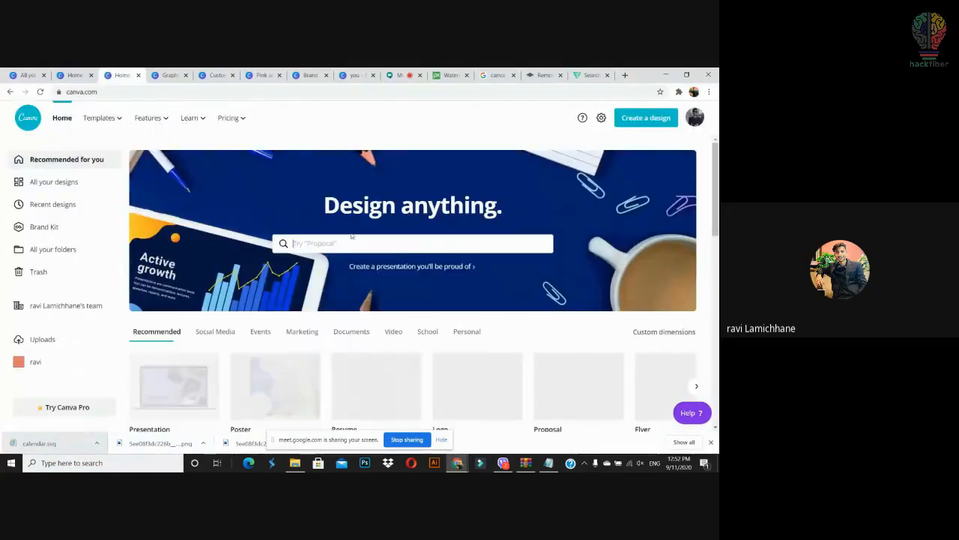
Step: On the Canva home page, show the Video design types such as YouTube Intro and Facebook Video
scroll(413, 285, down, 5)
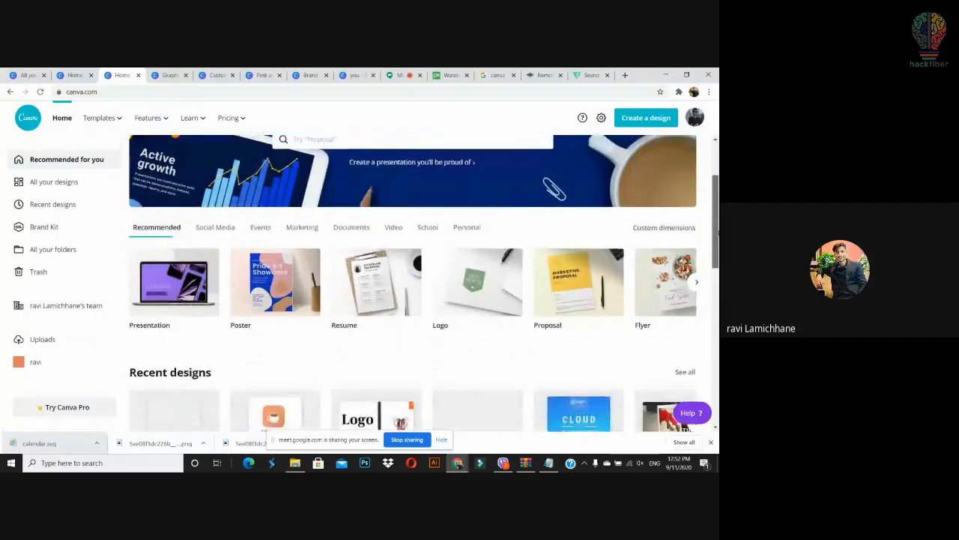
scroll(413, 284, down, 3)
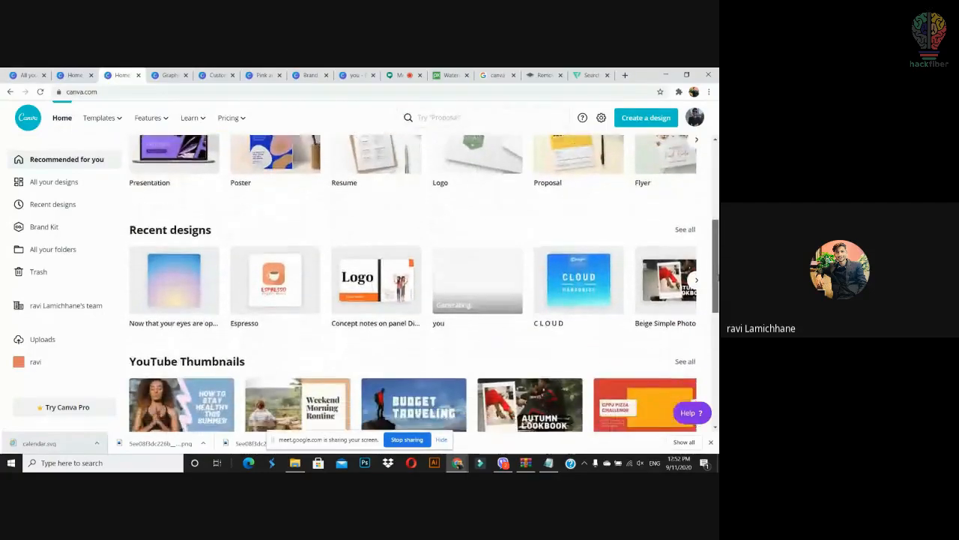
scroll(703, 236, down, 2)
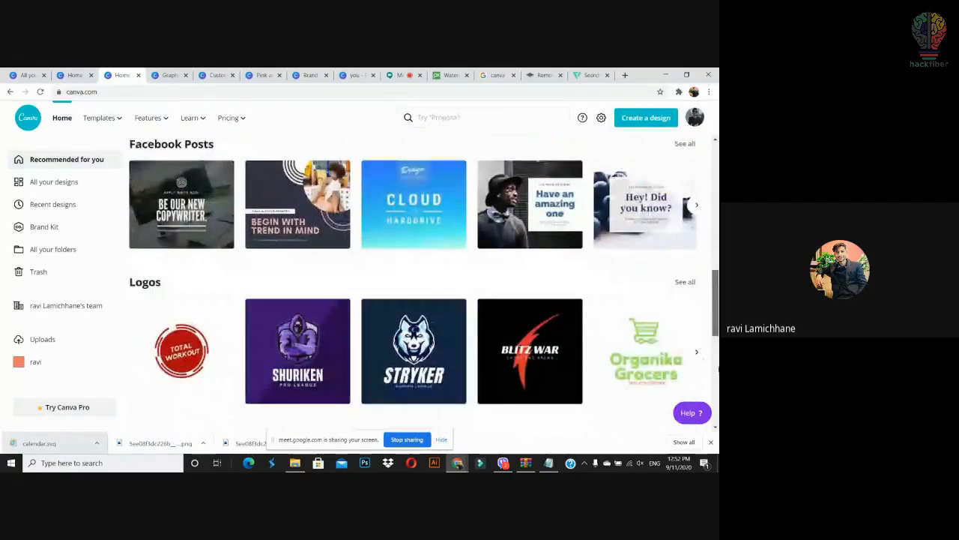
scroll(703, 236, up, 10)
scroll(703, 247, down, 1)
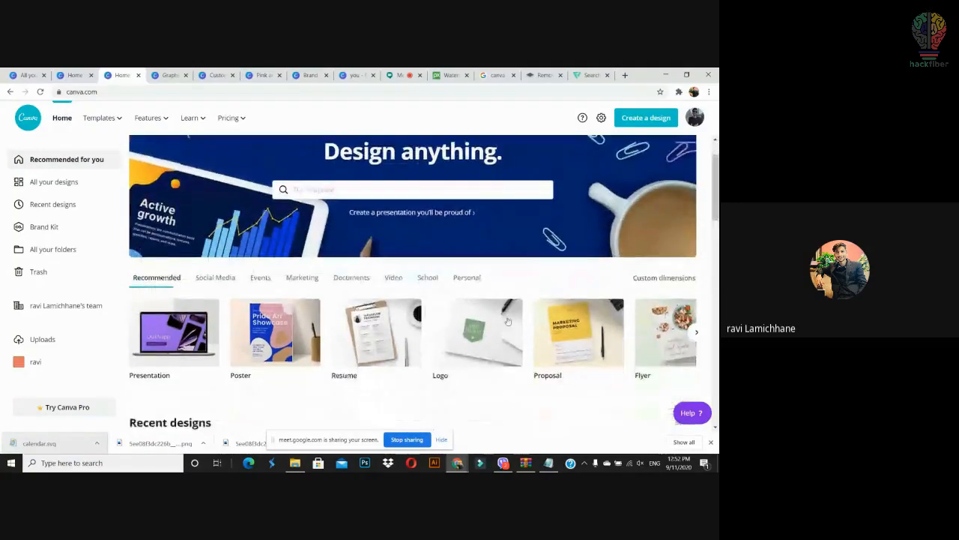
click(393, 278)
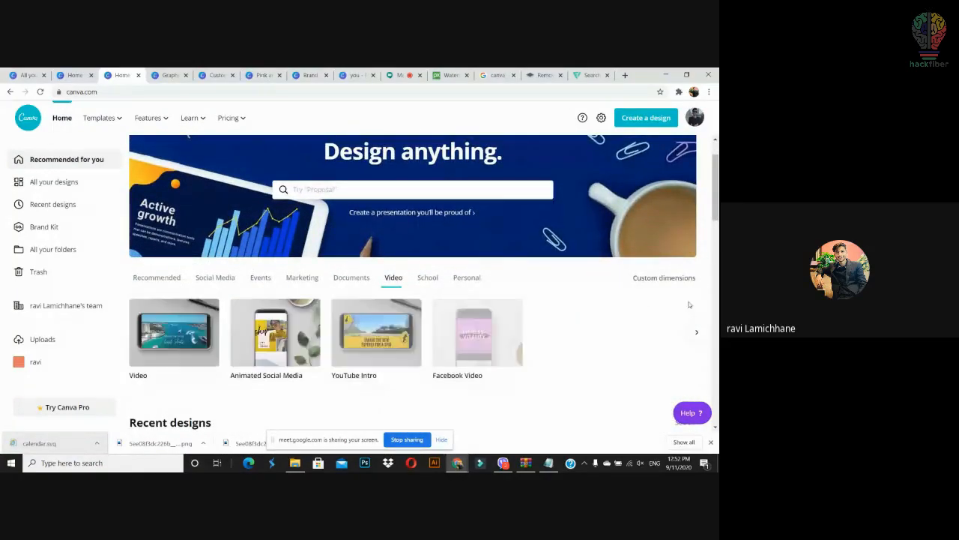
scroll(652, 265, down, 2)
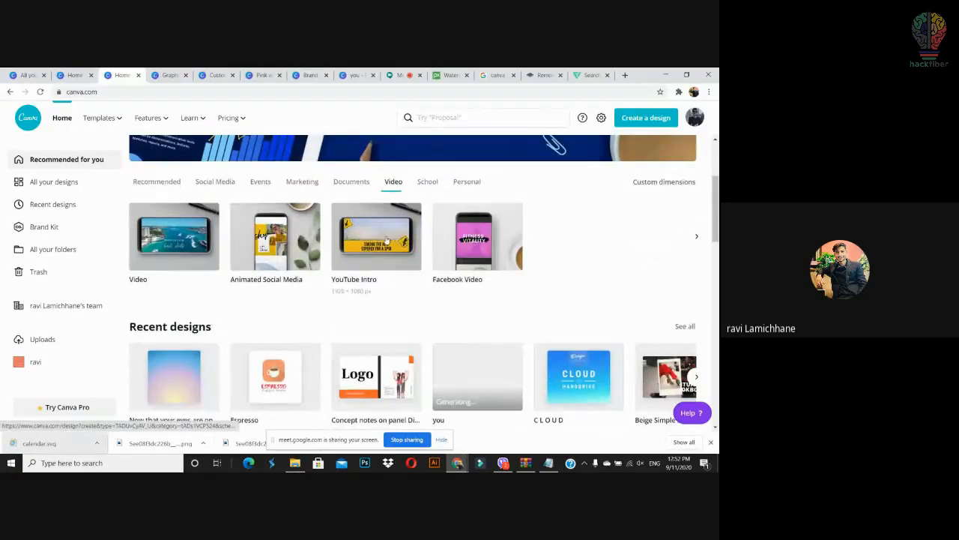
Step: Start a 1920×1080 YouTube Intro with the Wanderlust Diaries template and trim its video to 5 seconds
click(458, 251)
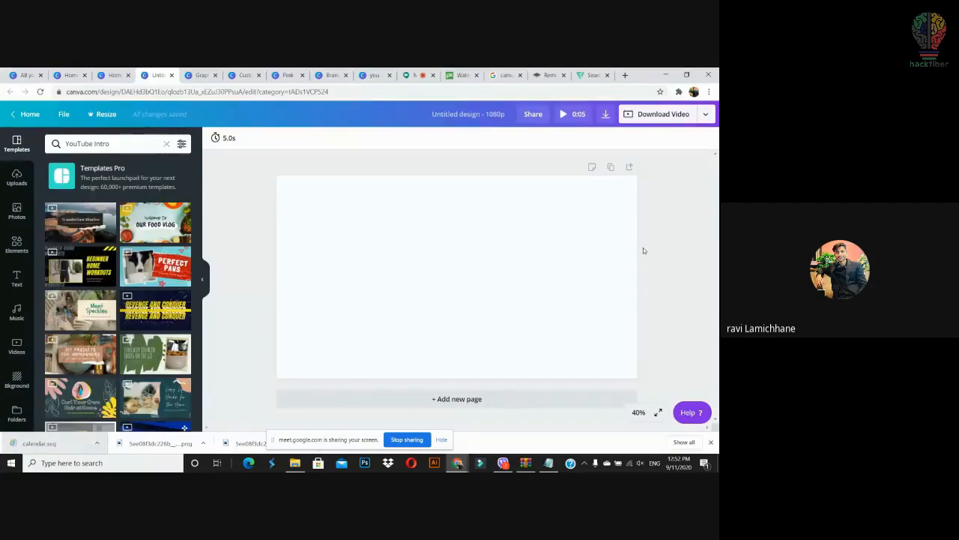
drag(80, 223, 306, 214)
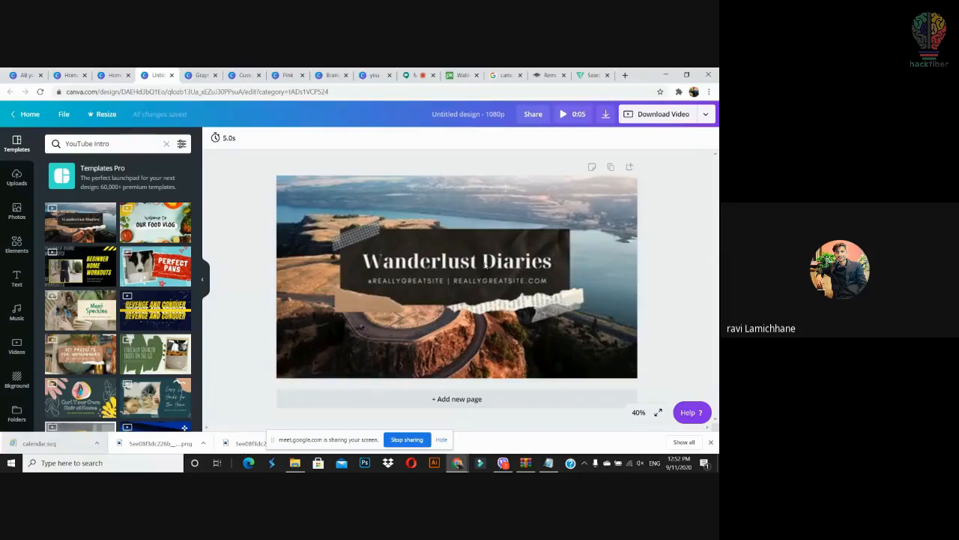
click(486, 264)
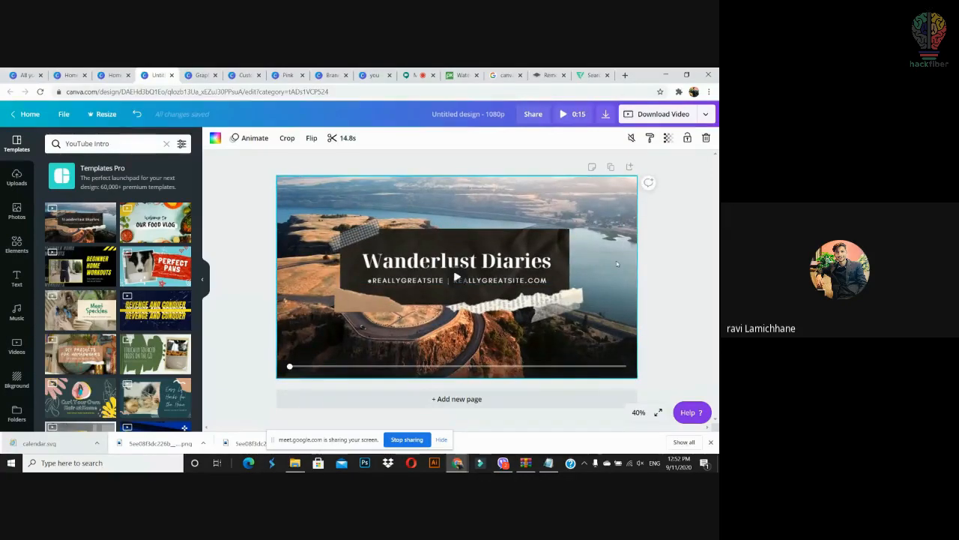
click(676, 290)
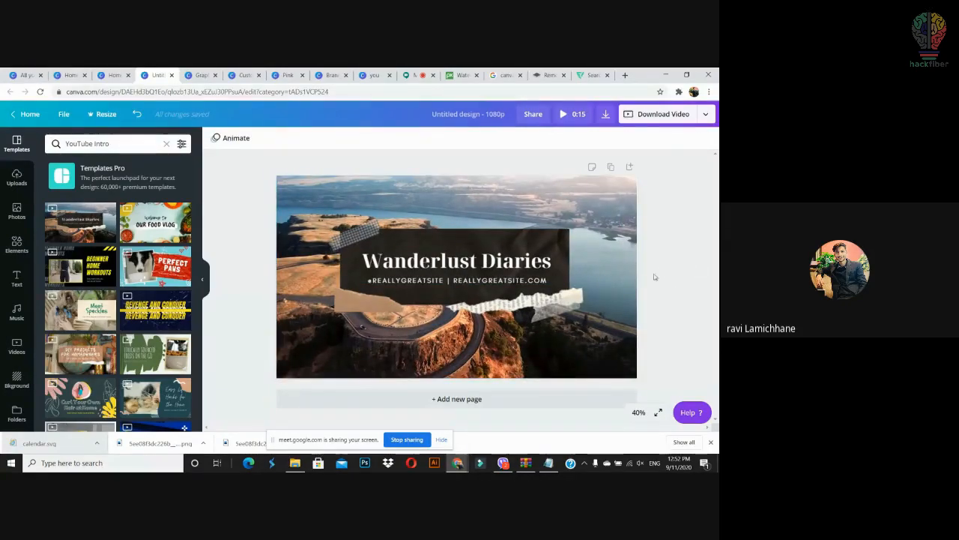
click(625, 239)
click(457, 279)
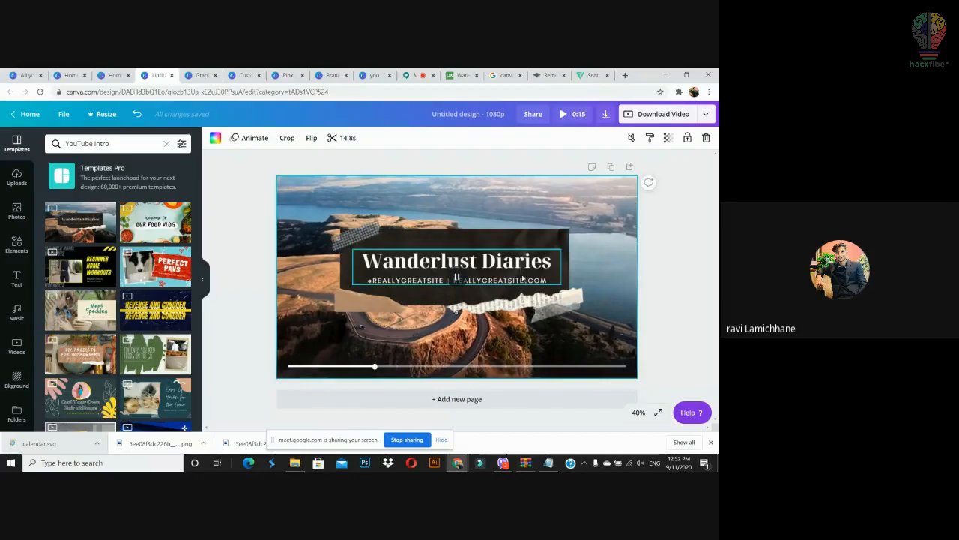
click(340, 139)
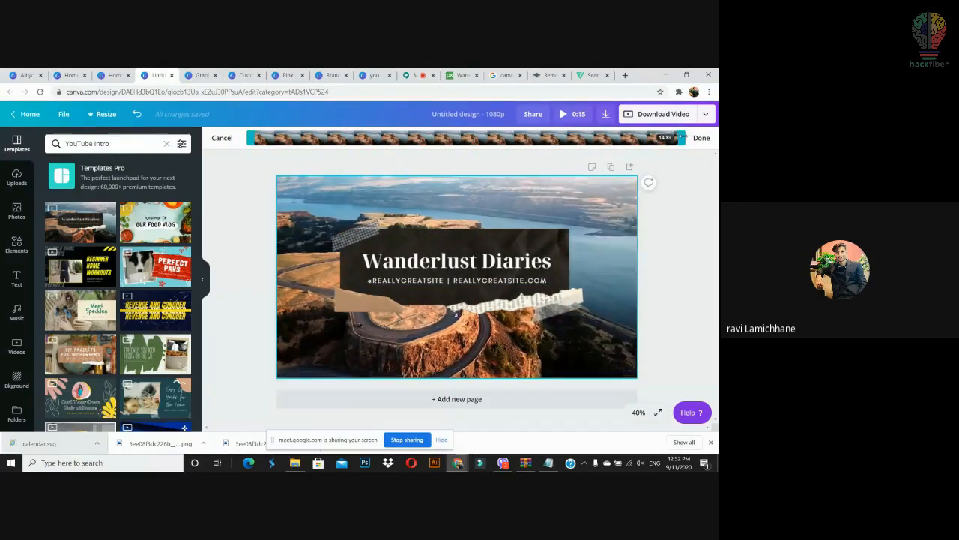
drag(681, 138, 385, 139)
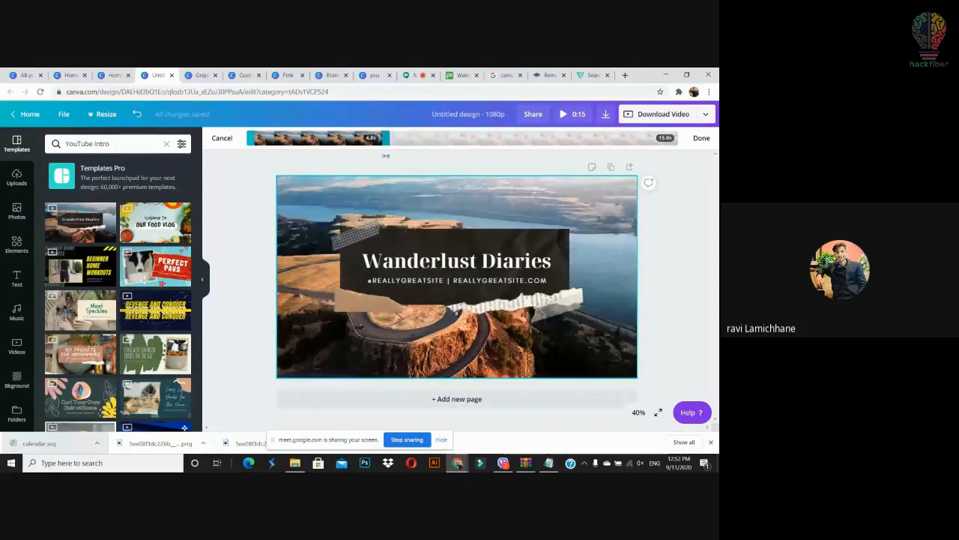
click(702, 138)
Step: Give the Wanderlust Diaries title the Rise animation and add a blank second page
click(249, 138)
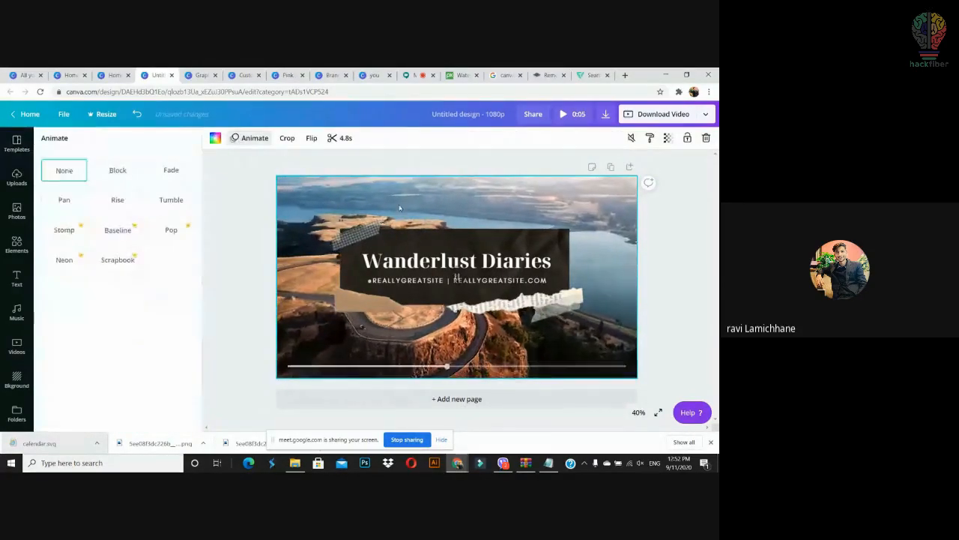
click(131, 204)
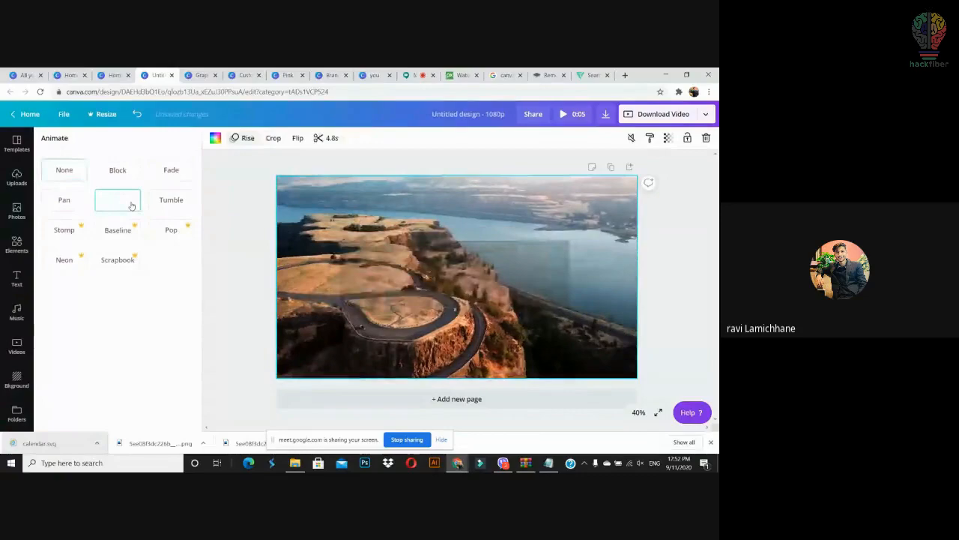
click(668, 270)
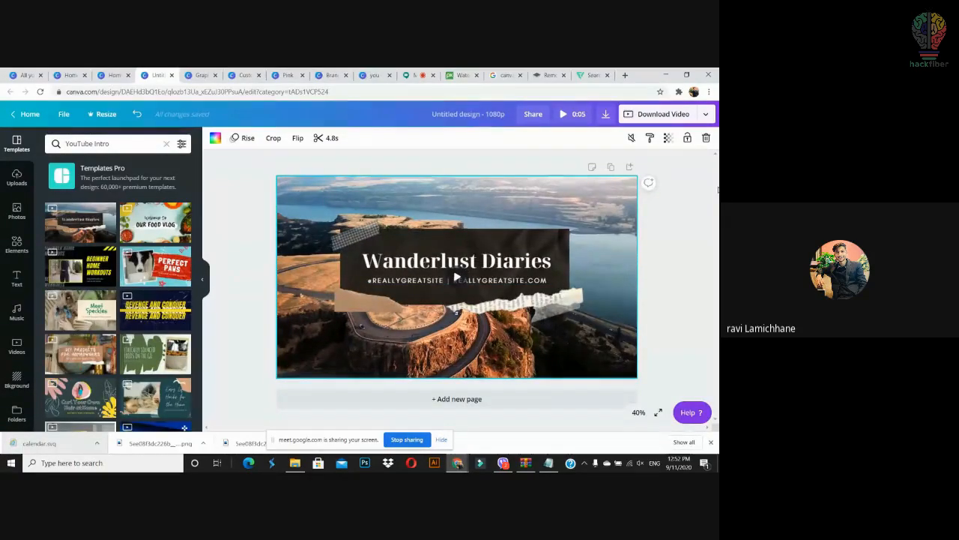
drag(86, 267, 450, 402)
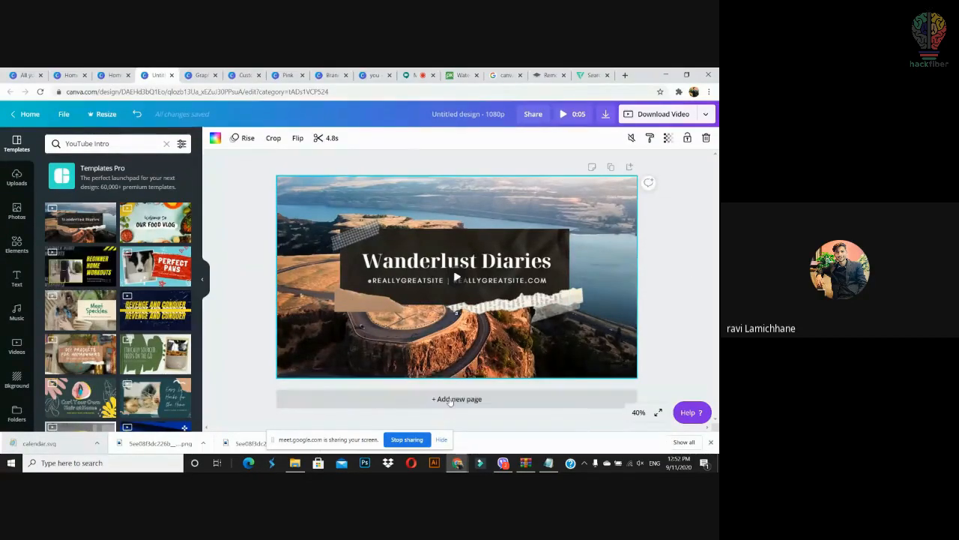
click(449, 401)
Step: Apply the Beginner Home Workouts template to page 2 and select its workout clip
drag(75, 268, 371, 288)
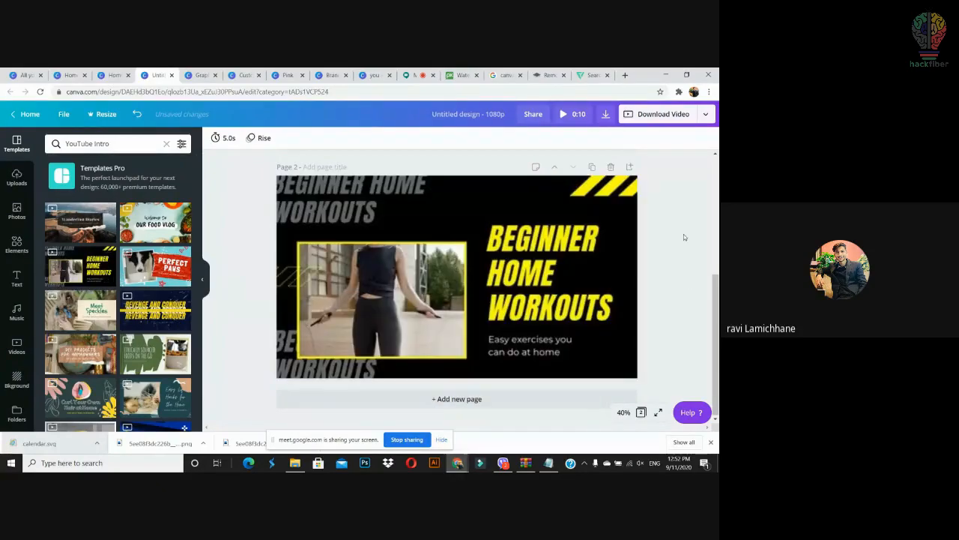
click(397, 307)
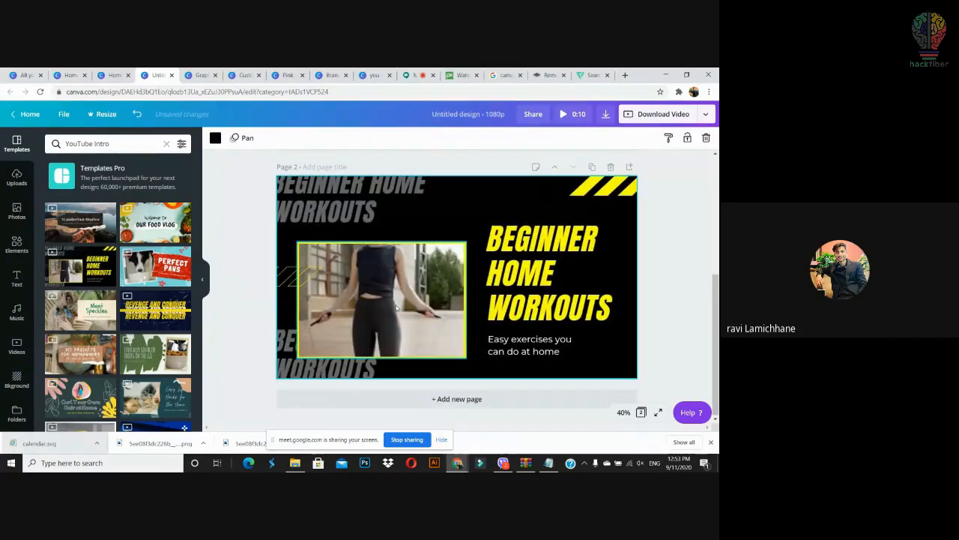
click(378, 333)
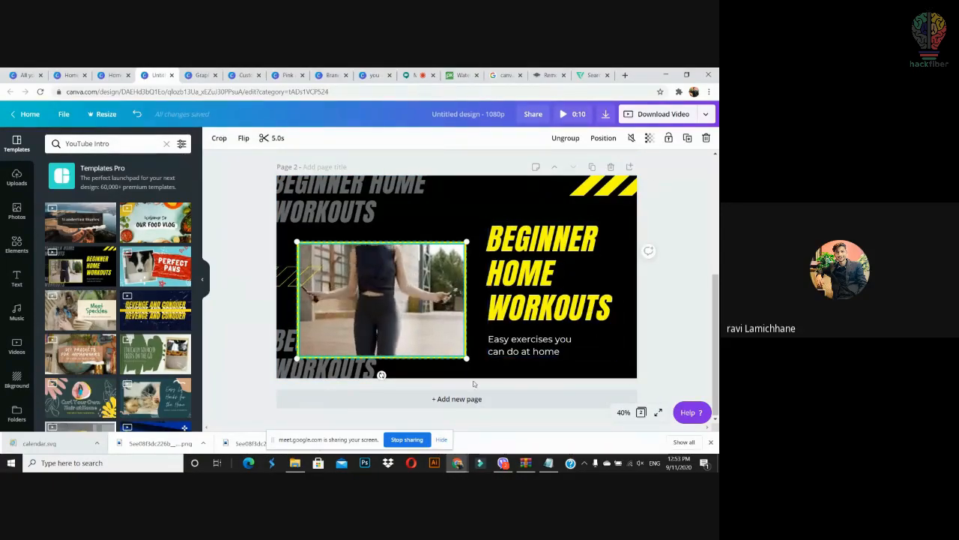
Step: Try Meet Speckles and More coffee videos on page 2, then keep DIY Organizational Hacks
drag(107, 332, 455, 395)
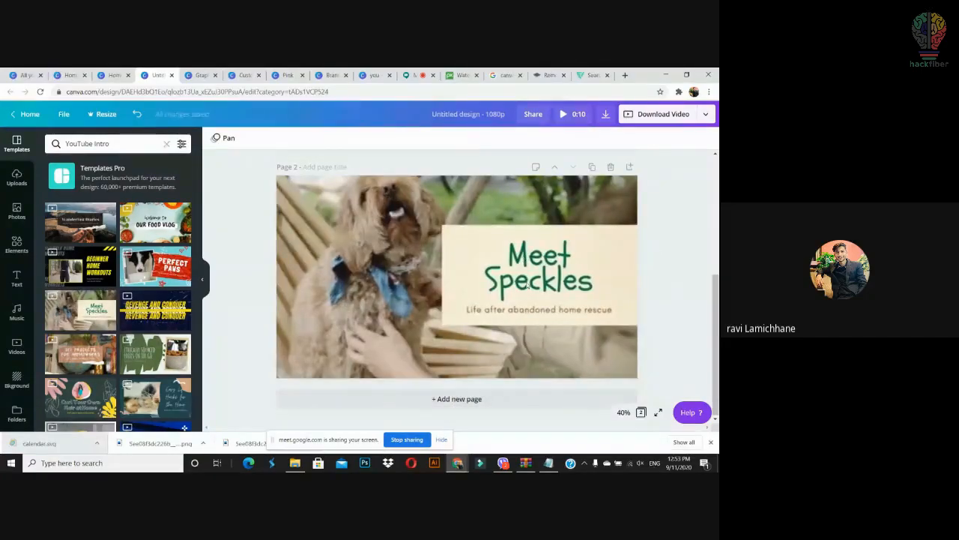
click(655, 257)
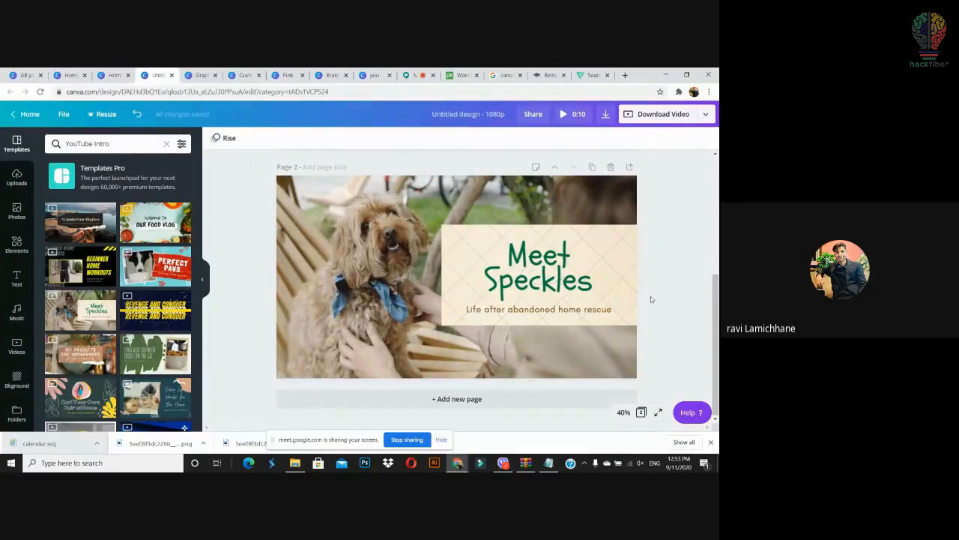
click(407, 275)
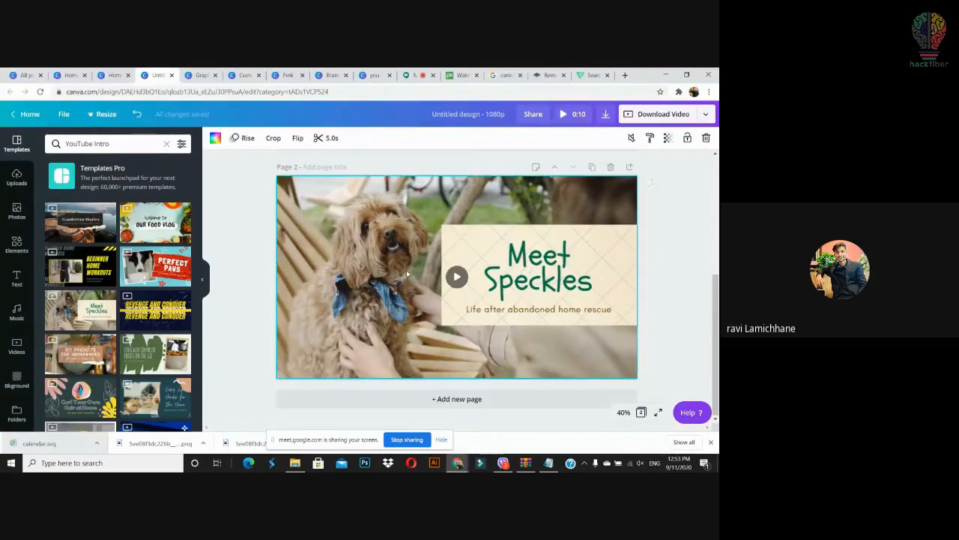
click(457, 277)
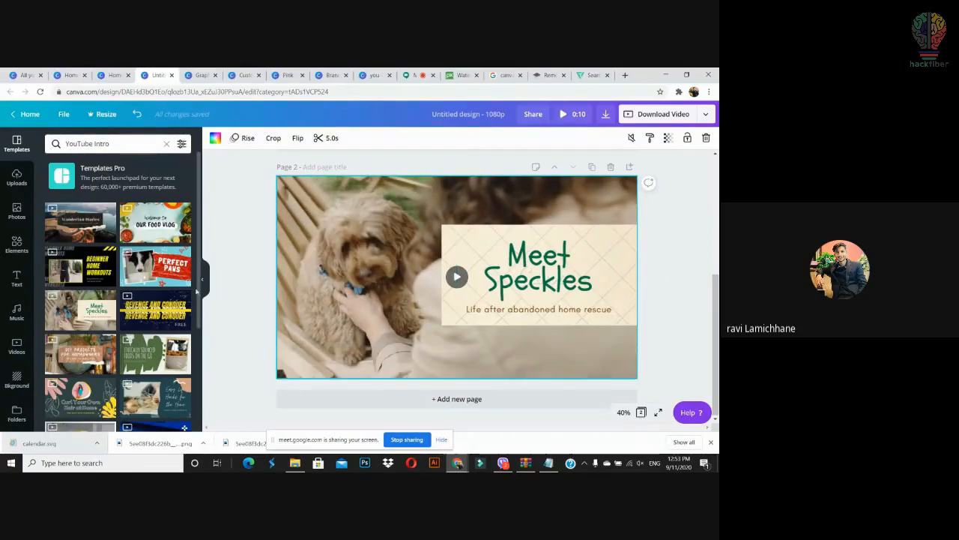
drag(199, 290, 196, 443)
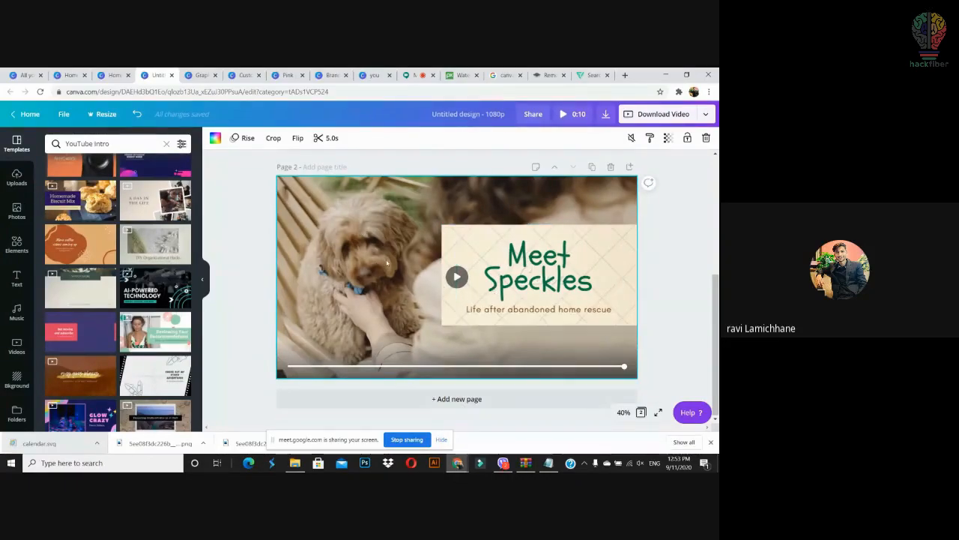
click(98, 259)
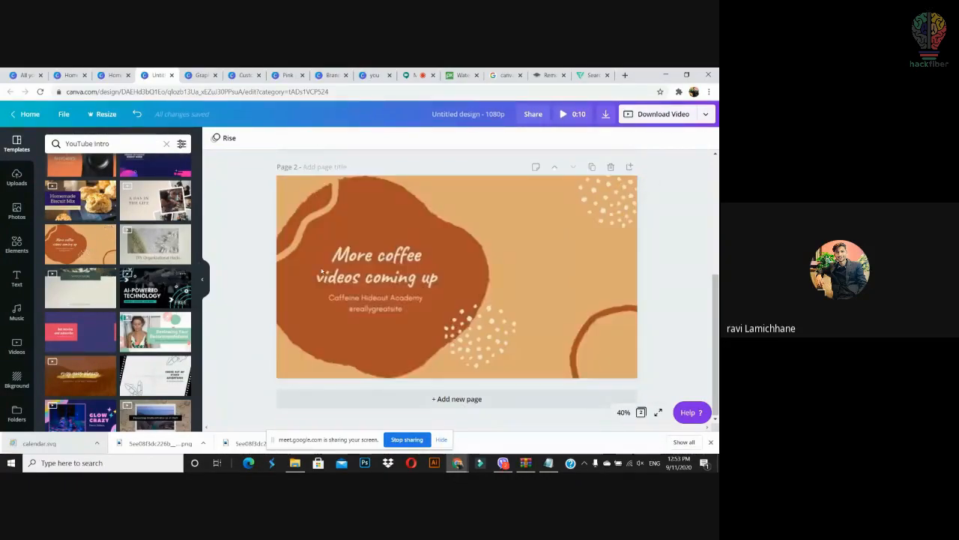
click(450, 236)
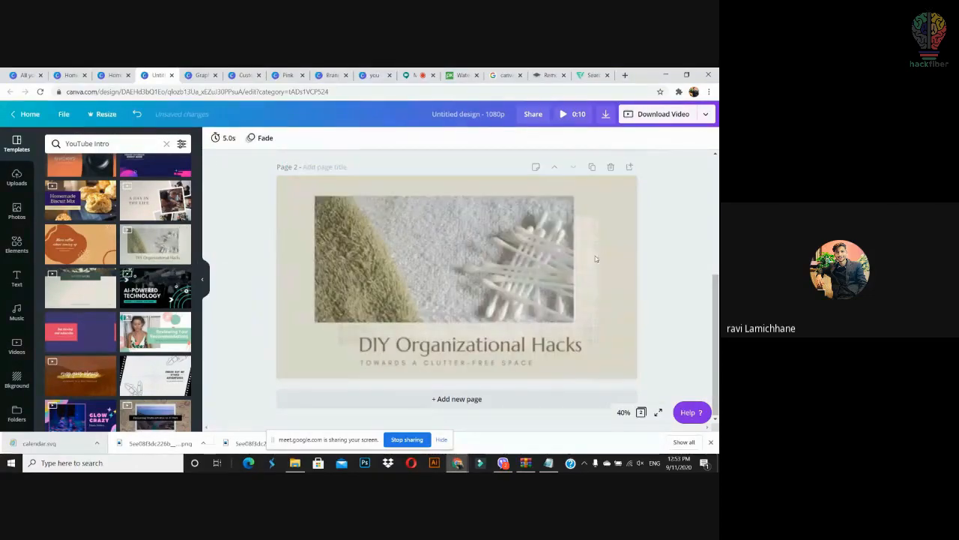
Step: Paste the grass video onto page 1, resize it, then delete it again
click(490, 260)
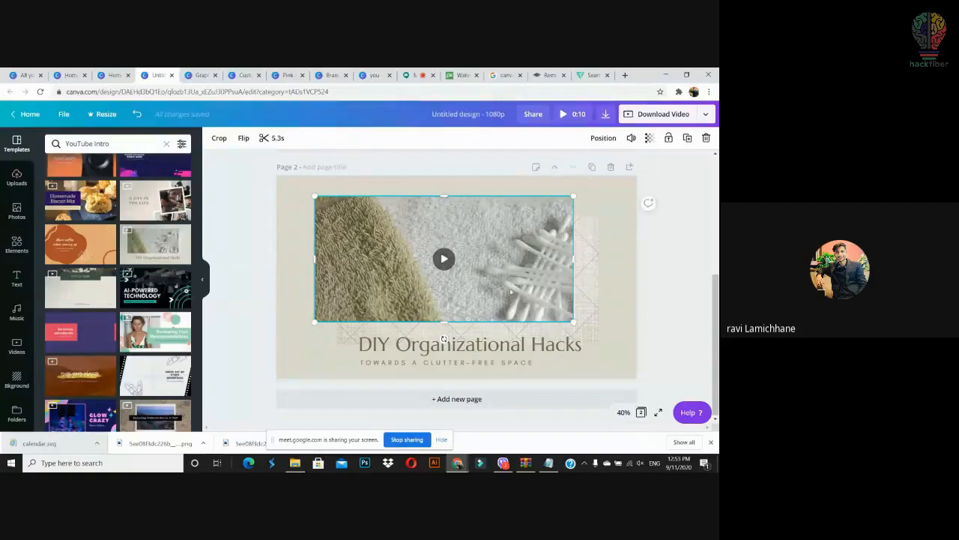
scroll(444, 338, up, 3)
click(444, 331)
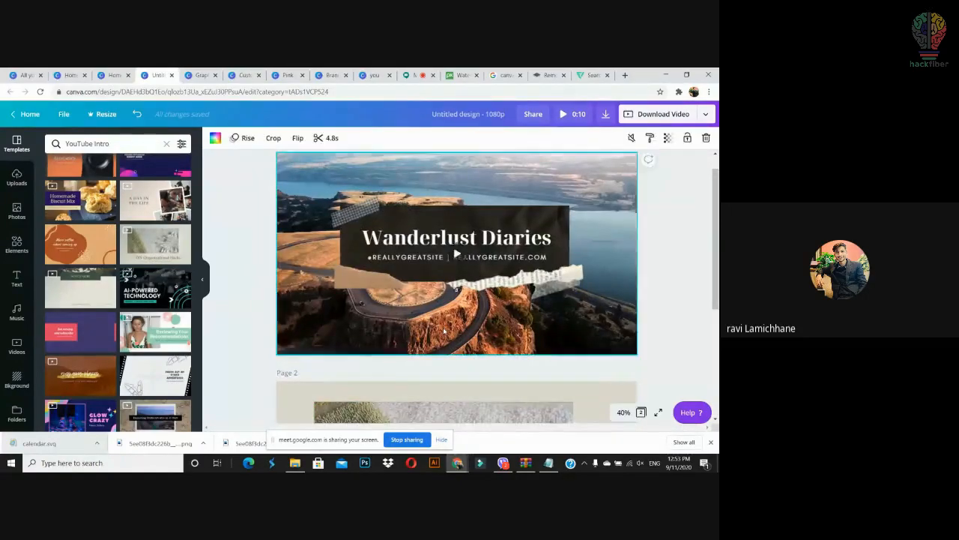
key(ctrl+v)
drag(569, 175, 411, 173)
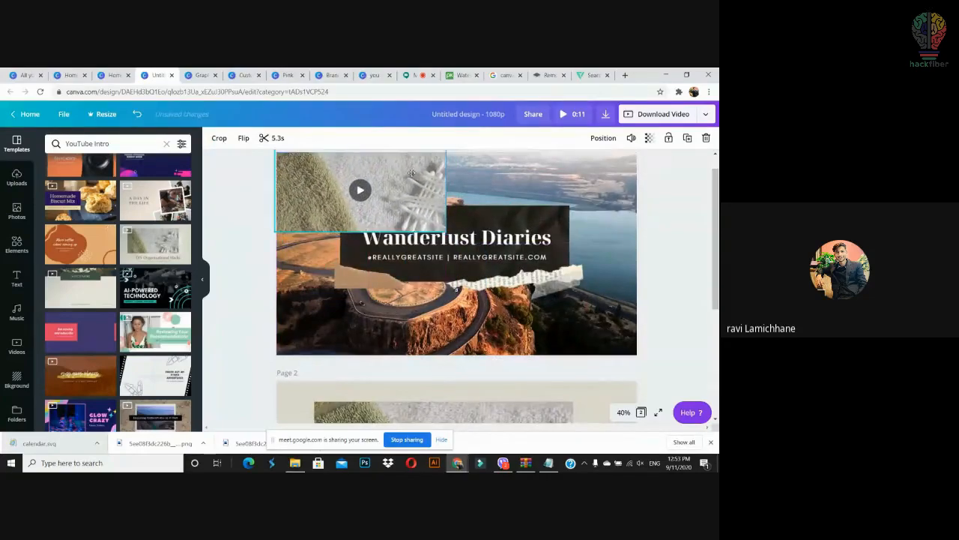
drag(443, 228, 519, 247)
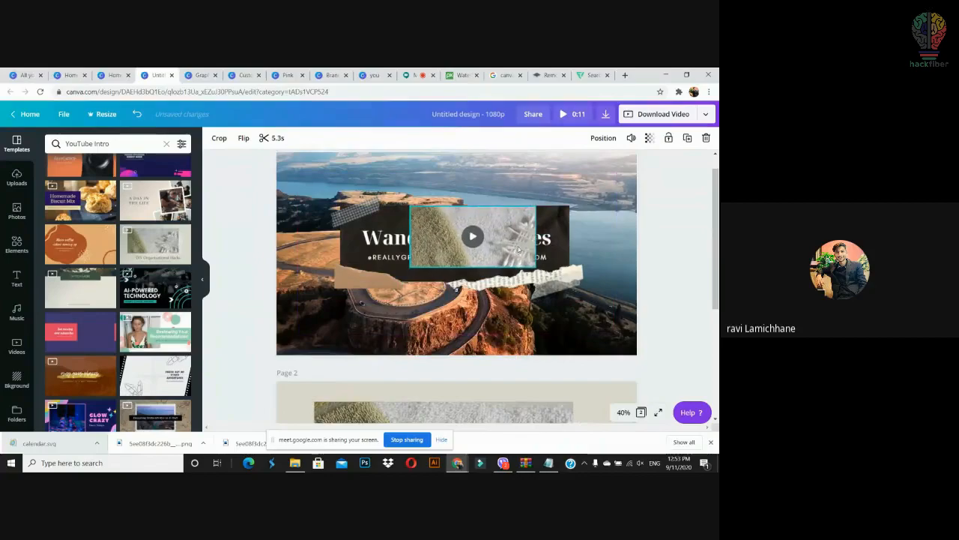
key(Delete)
click(518, 249)
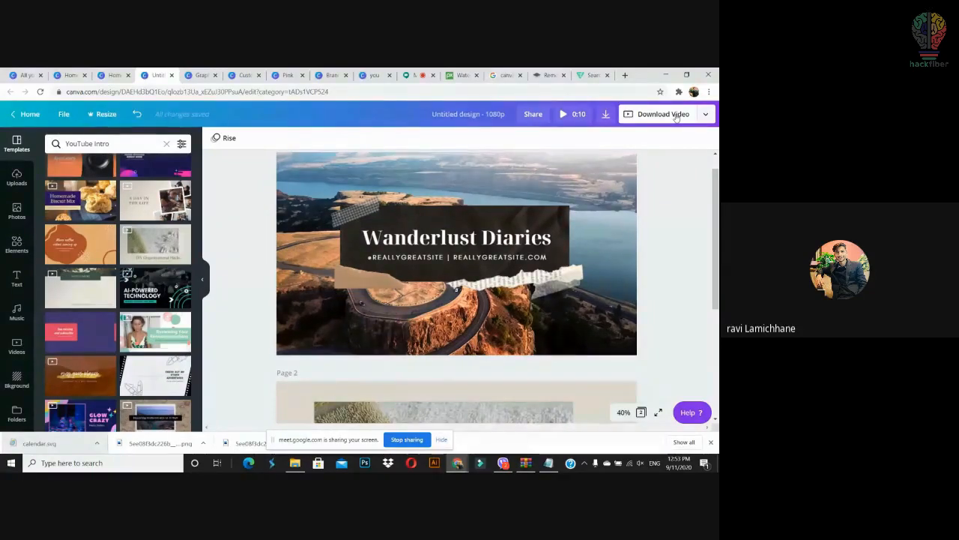
Step: Add a blank third page to the intro video
mouse_move(715, 218)
mouse_down()
mouse_move(715, 230)
mouse_move(715, 201)
mouse_up()
drag(557, 317, 557, 318)
drag(716, 287, 716, 406)
click(601, 400)
Step: Apply the amy goes places template to page 3, undoing an accidental background video move
drag(81, 374, 457, 300)
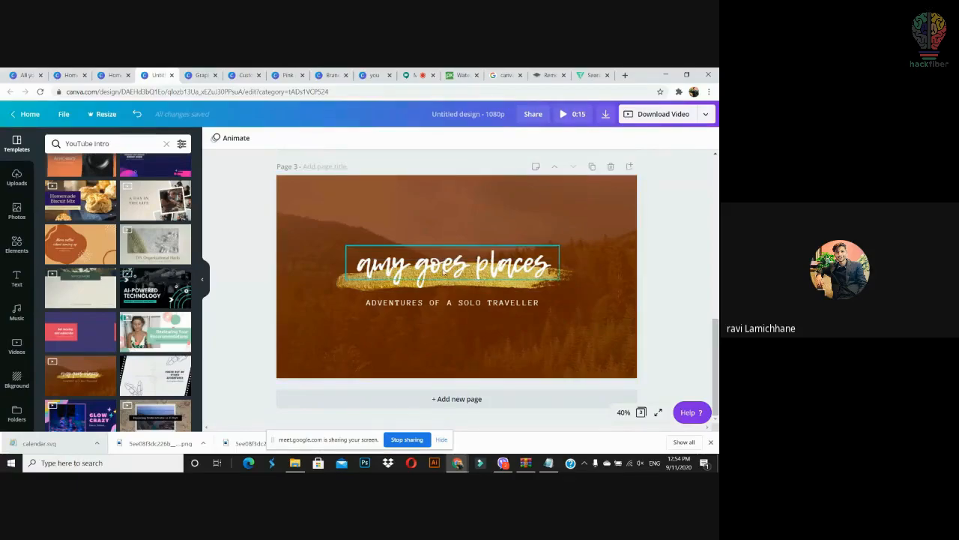
click(521, 226)
drag(521, 226, 569, 348)
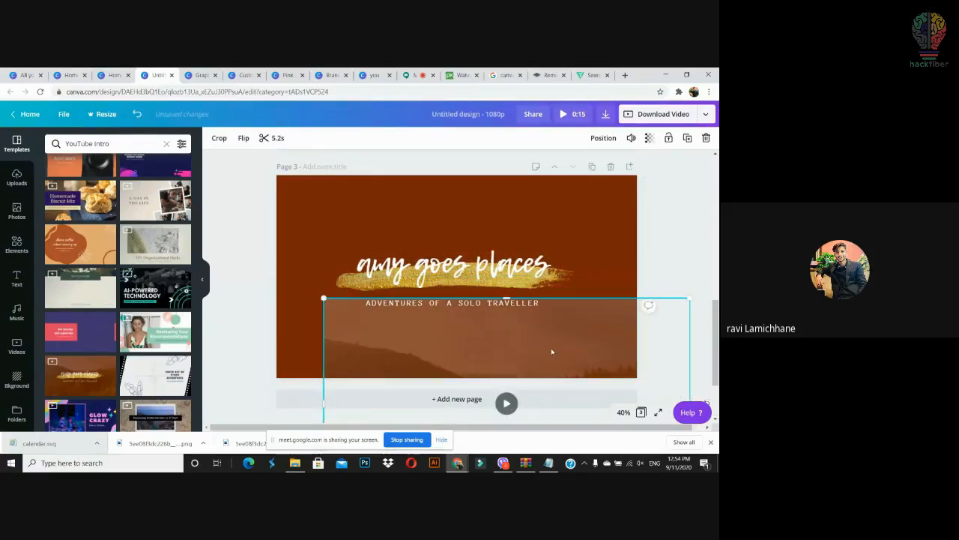
key(ctrl+z)
click(684, 268)
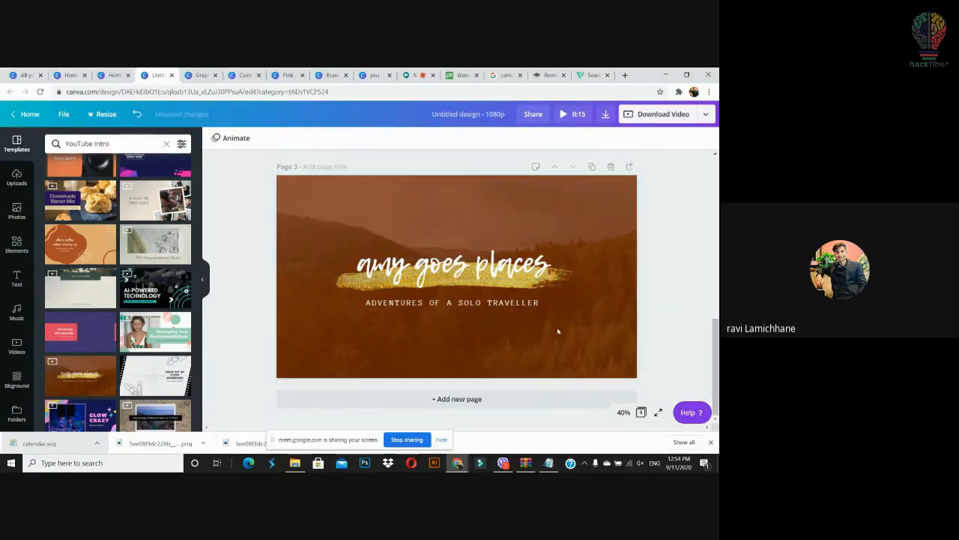
Step: Check the page 3 title and background video, then return to the Canva home page
click(518, 277)
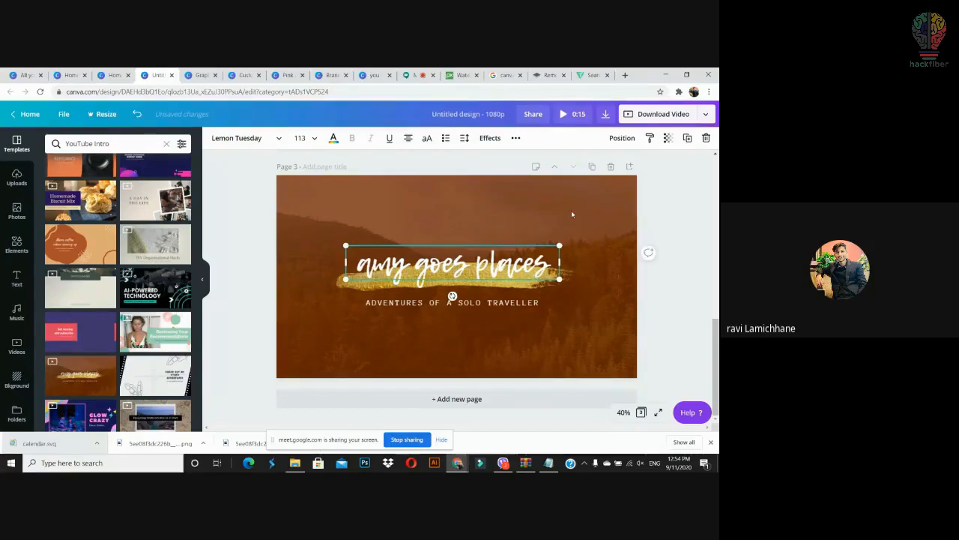
click(571, 214)
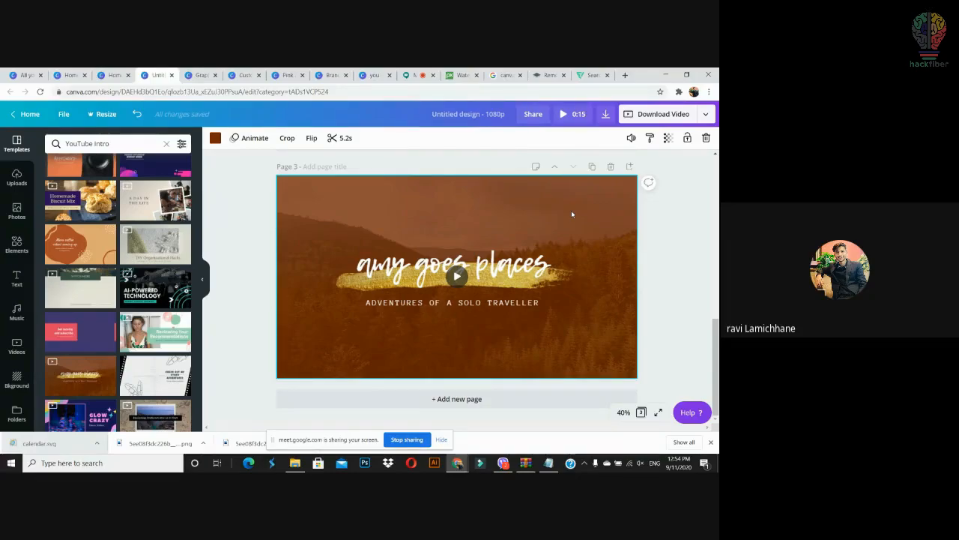
click(676, 247)
mouse_move(716, 398)
mouse_down()
mouse_move(717, 358)
mouse_move(717, 398)
mouse_up()
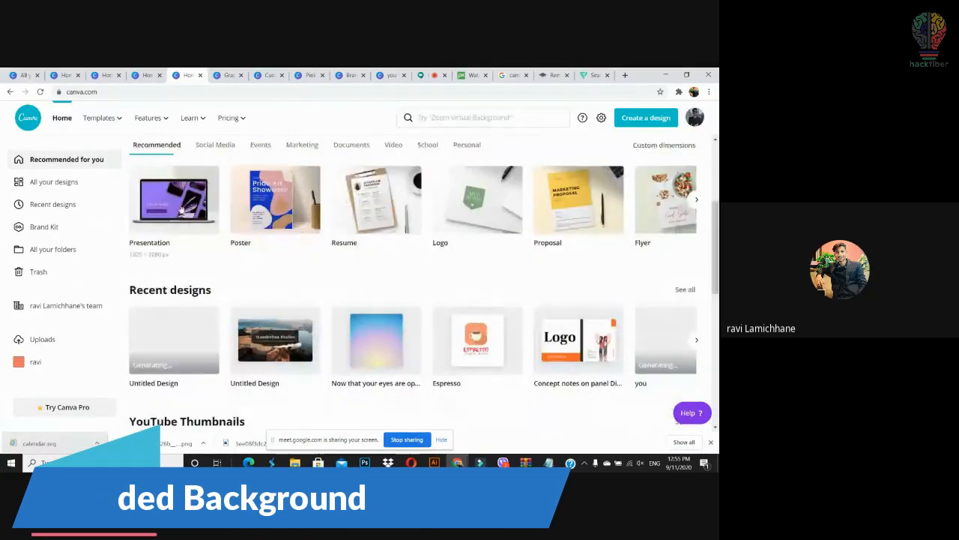
click(278, 231)
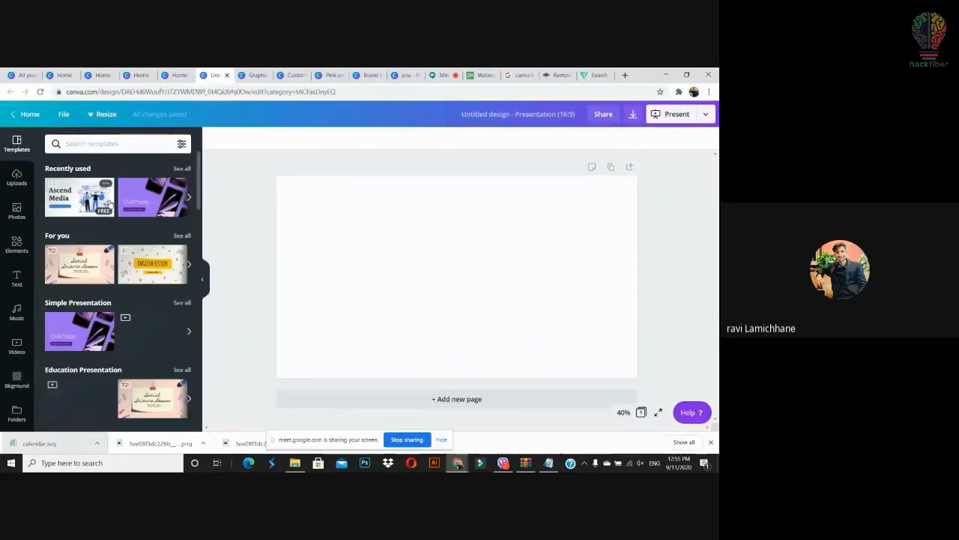
Step: Drag the uploaded pineapple-in-grass photo onto the blank presentation page as its background
click(16, 211)
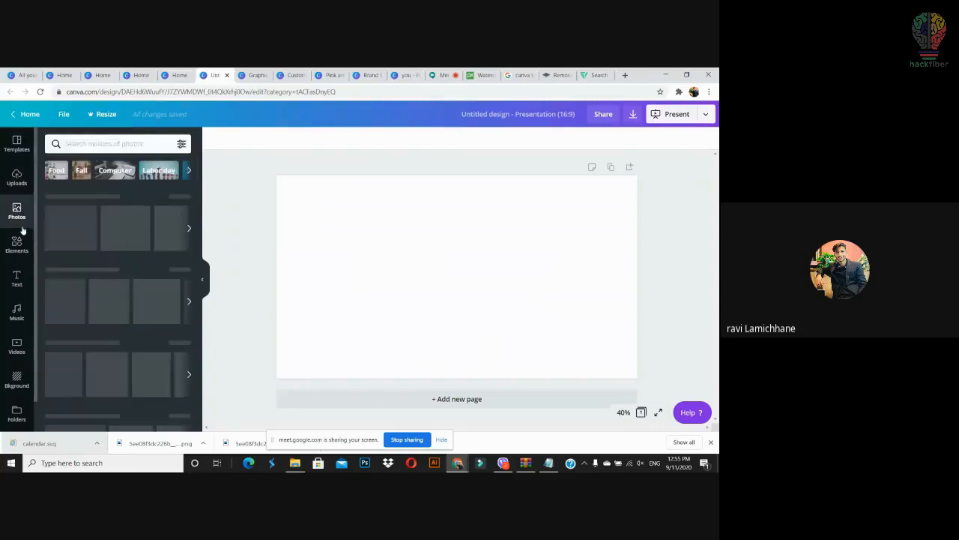
click(16, 177)
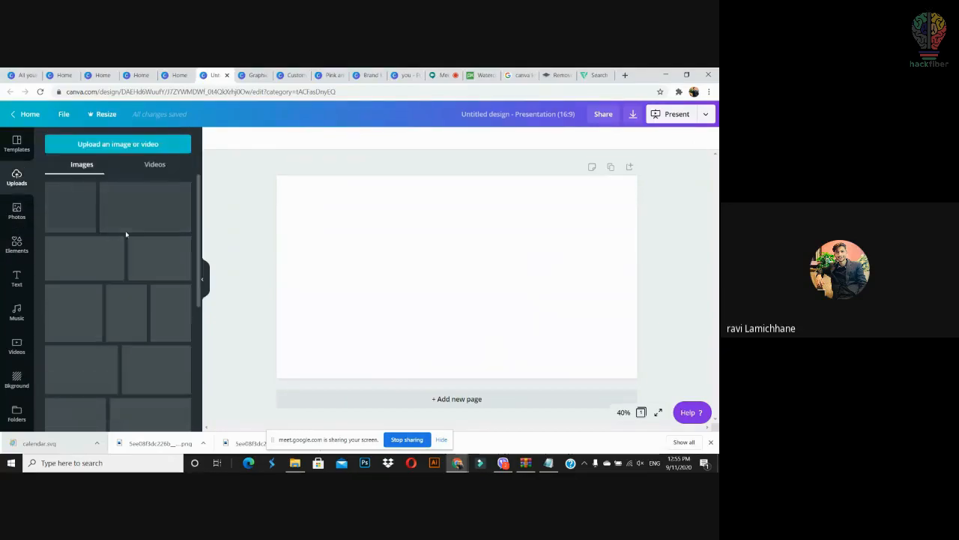
scroll(199, 232, down, 3)
drag(81, 250, 279, 257)
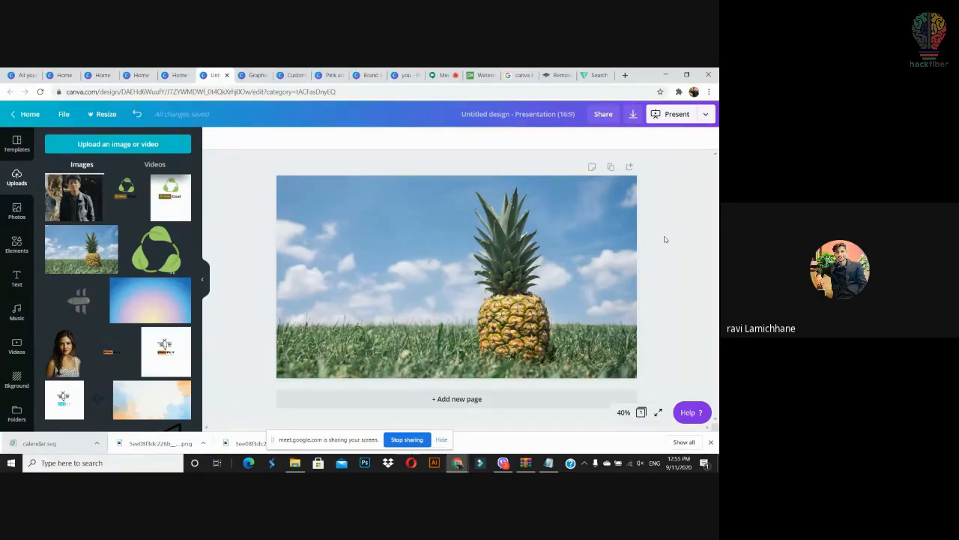
Step: Add a green square from Elements and stretch it over the whole pineapple photo
click(17, 244)
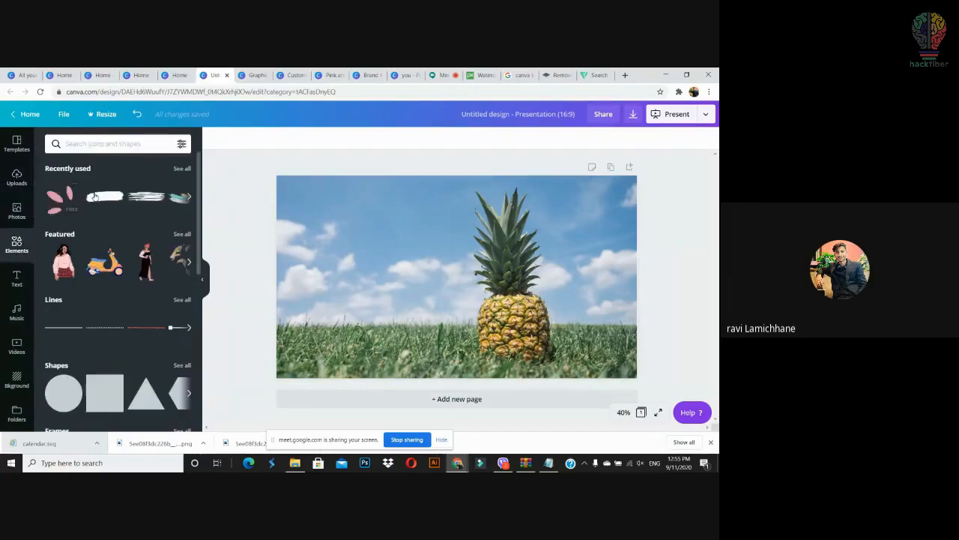
click(102, 146)
click(109, 357)
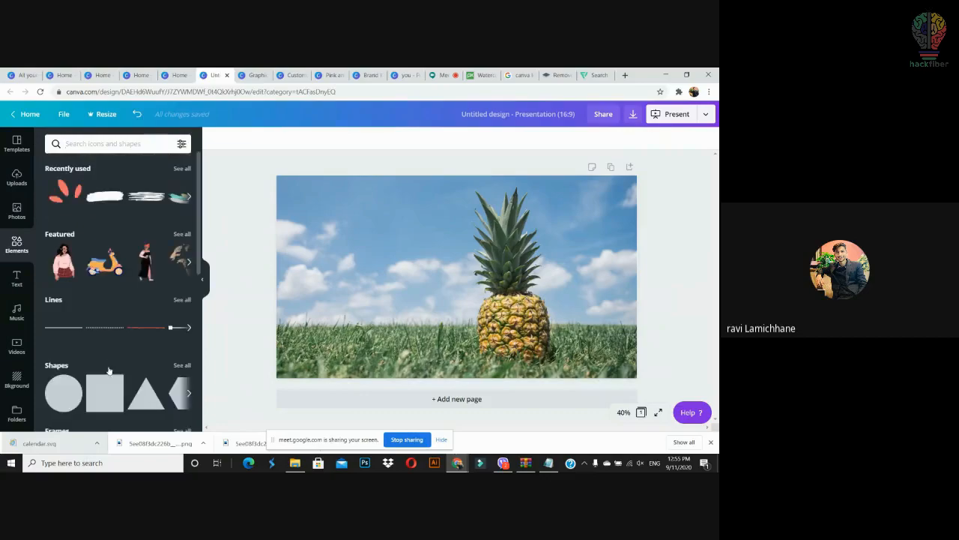
drag(105, 392, 298, 187)
drag(388, 291, 541, 337)
drag(491, 277, 641, 278)
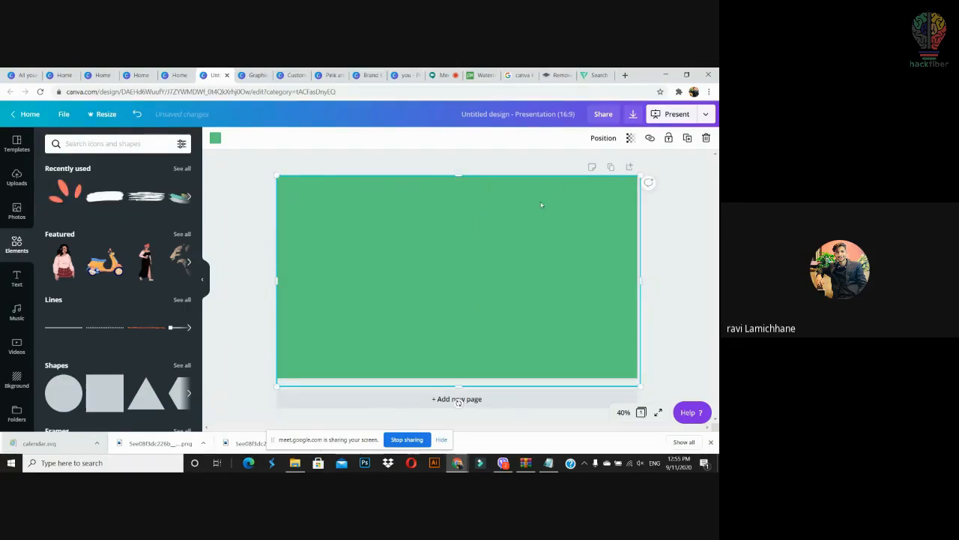
Step: Set the rectangle's transparency to 36 so the photo shows through
click(630, 138)
drag(610, 164, 559, 177)
click(669, 248)
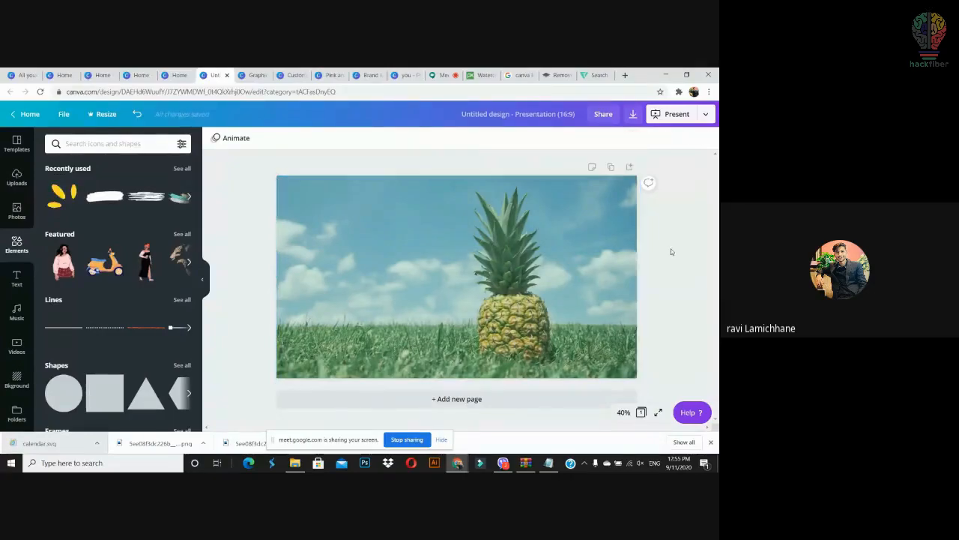
Step: Add a paragraph text box, move it to the top-left, then delete it
key(t)
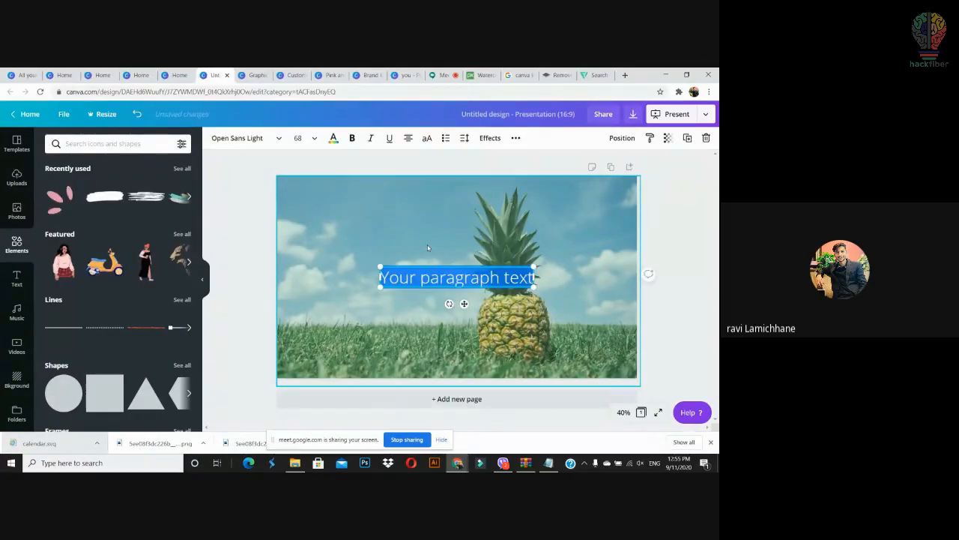
click(687, 272)
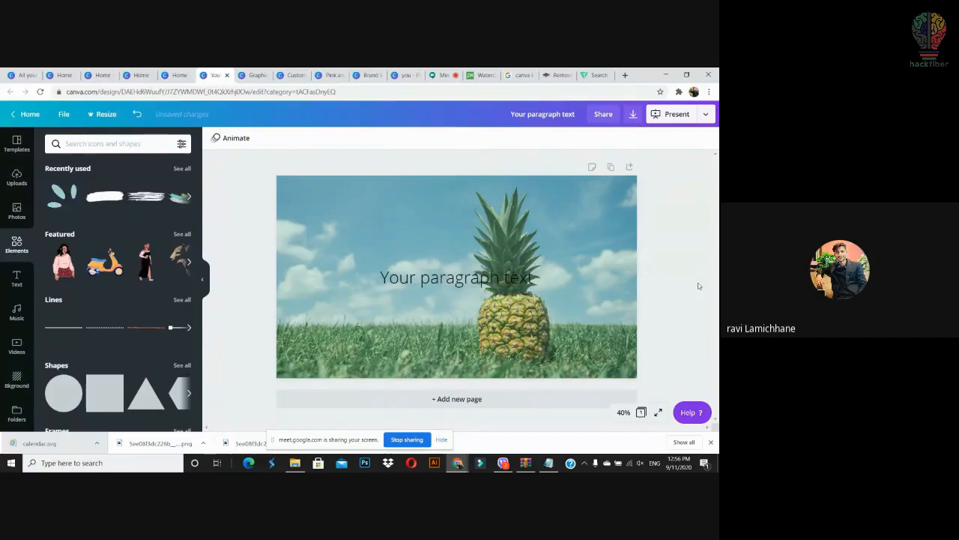
drag(489, 272, 409, 200)
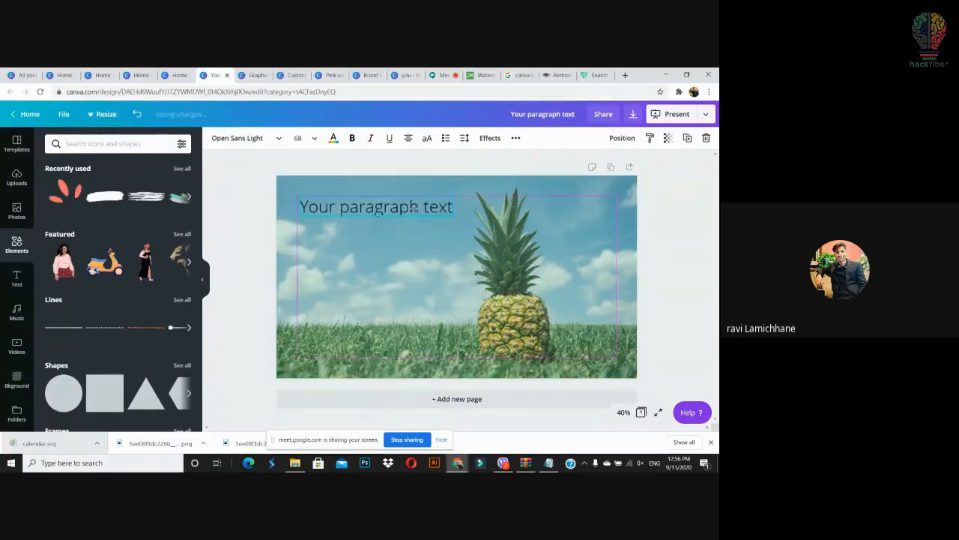
click(381, 234)
click(369, 206)
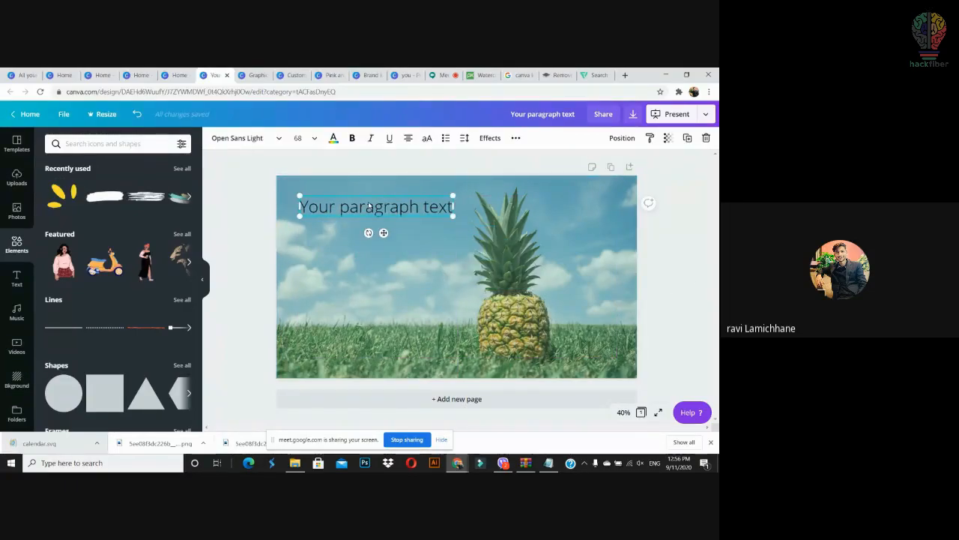
key(Delete)
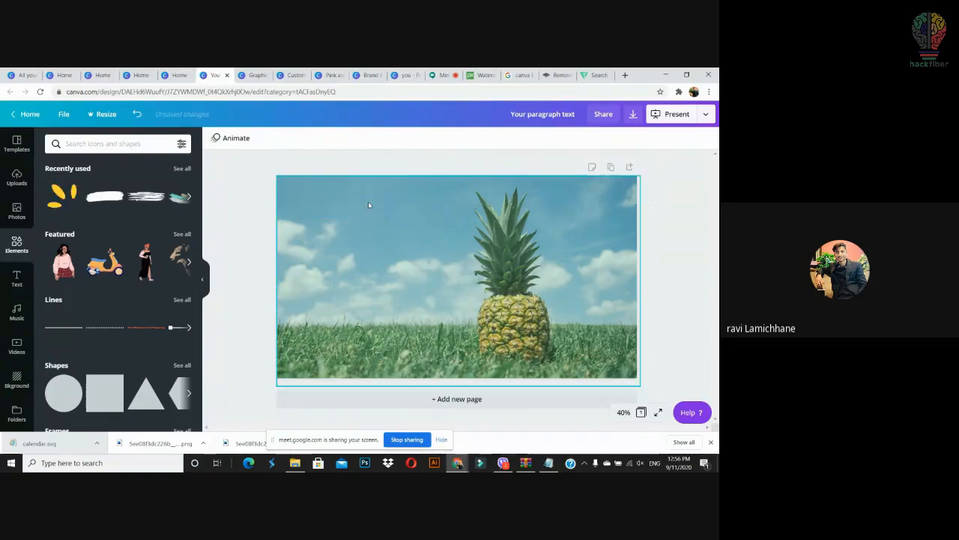
Step: Try crimson, purple, lavender and coral on the overlay, settling on medium grey
click(463, 233)
click(215, 140)
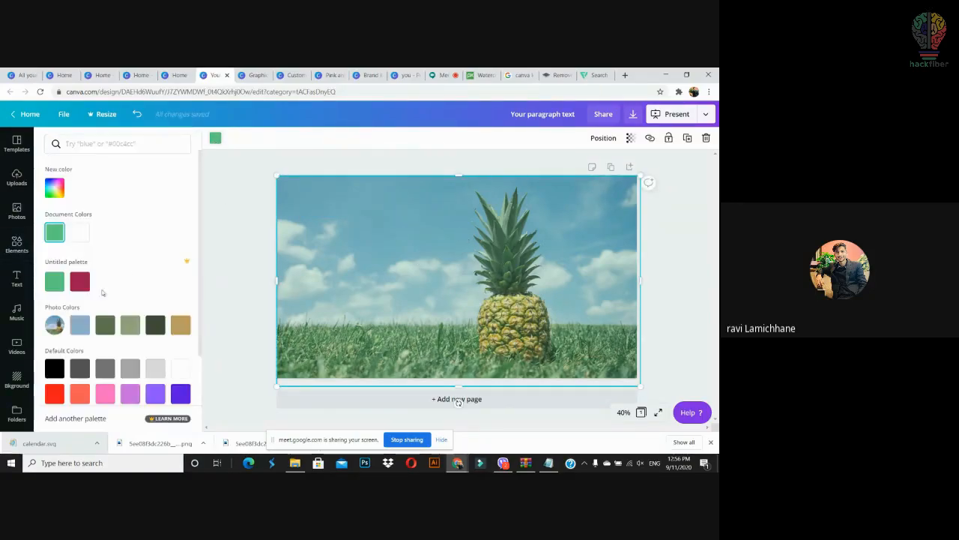
click(83, 282)
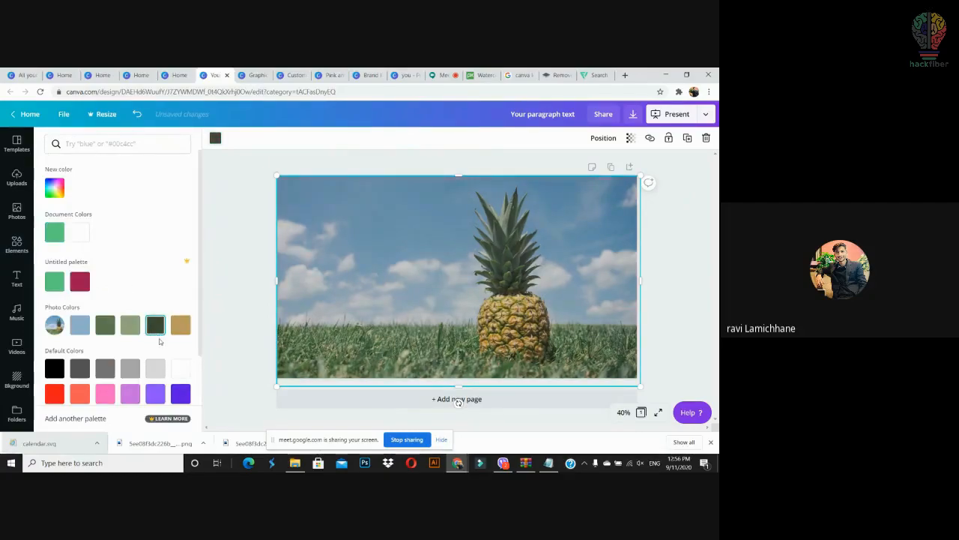
click(153, 395)
click(130, 397)
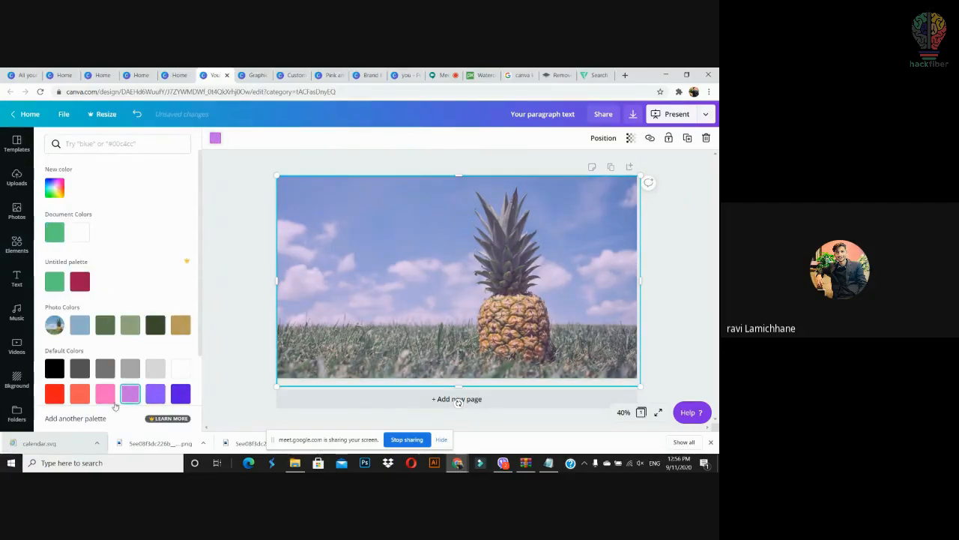
click(87, 393)
click(82, 368)
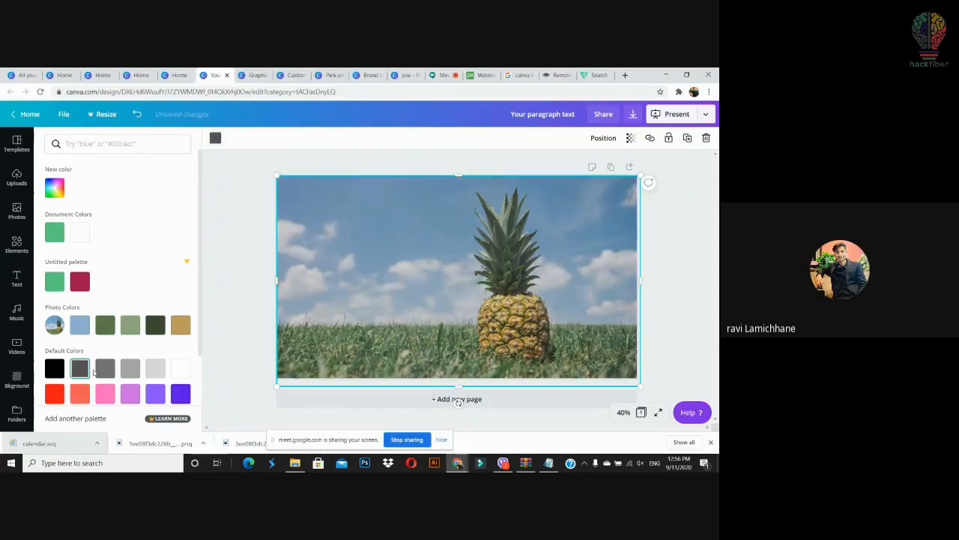
click(100, 372)
drag(689, 175, 279, 412)
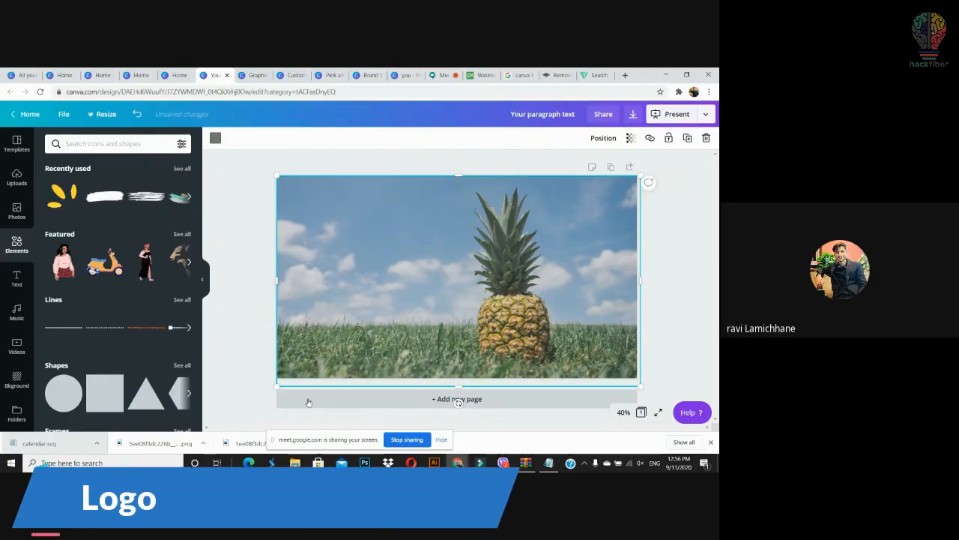
Step: Delete the grey overlay and pineapple photo, then return to the Canva home page
key(Delete)
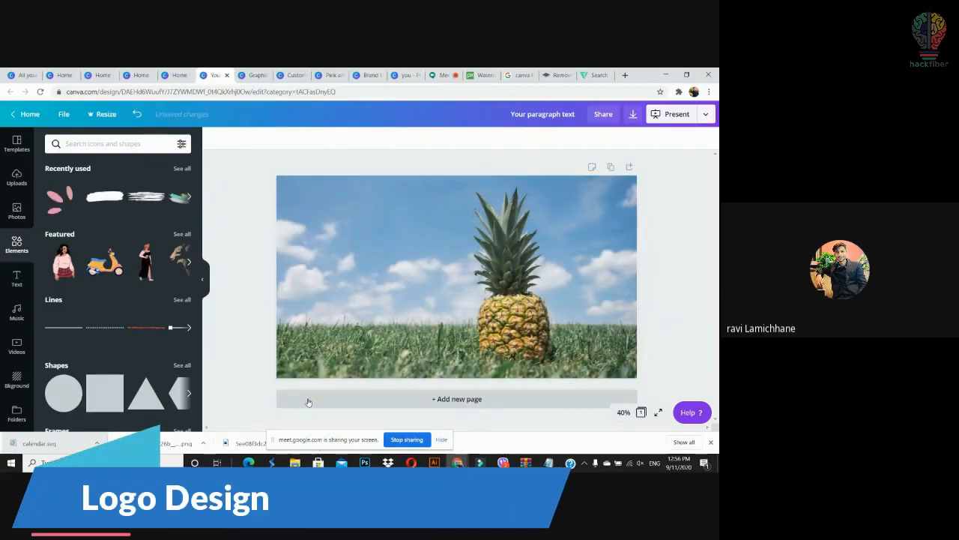
key(Delete)
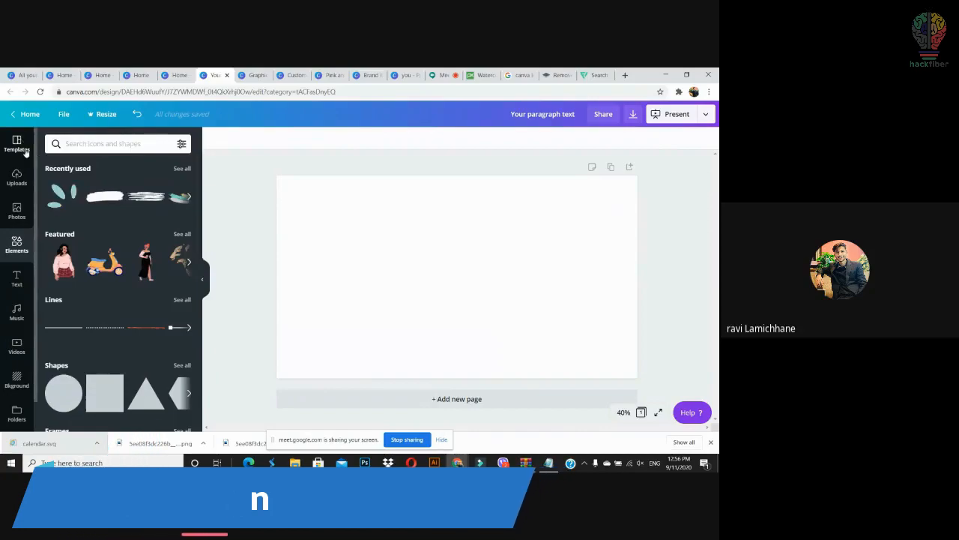
click(17, 142)
click(33, 113)
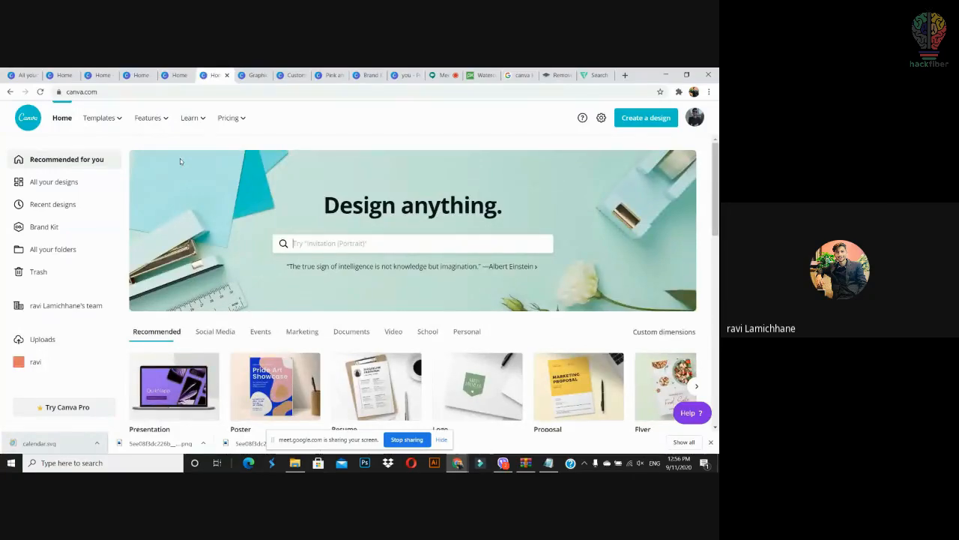
Step: Browse all Logos templates and open the XOXO cosmetics logo
drag(716, 183, 718, 268)
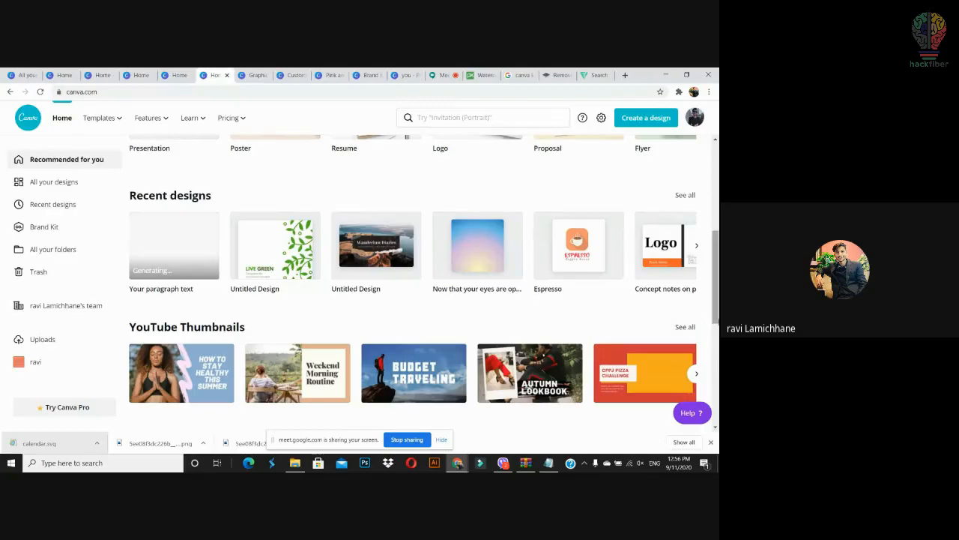
drag(717, 289, 717, 379)
click(685, 162)
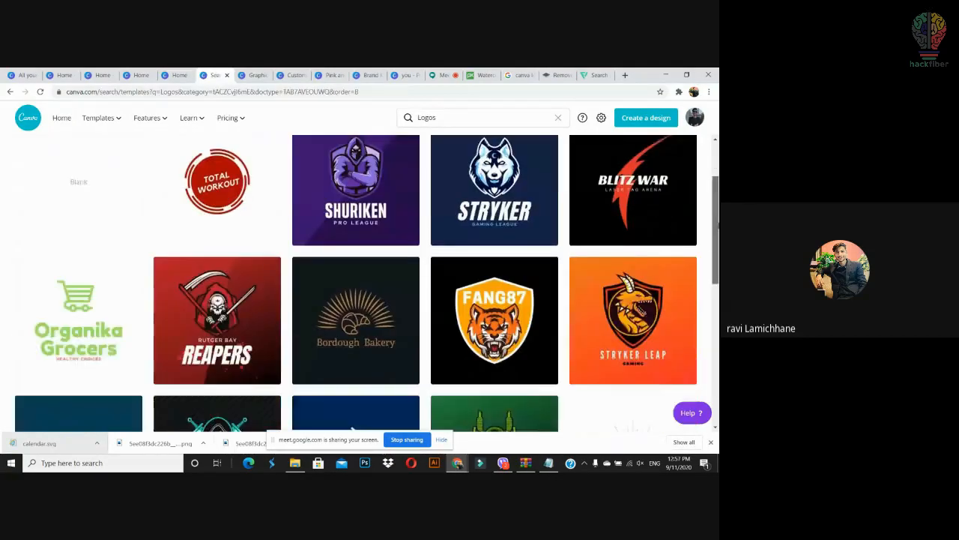
drag(717, 224, 717, 244)
scroll(367, 285, down, 2)
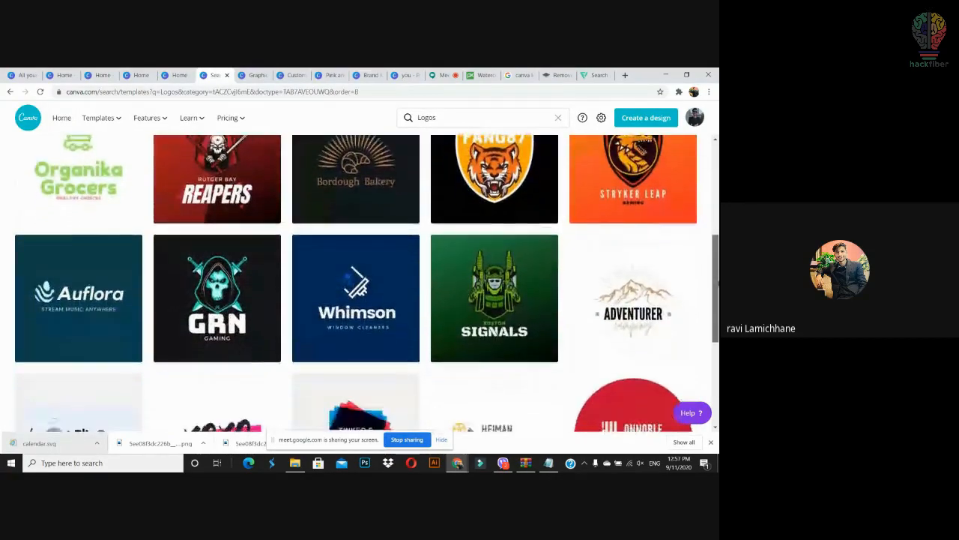
scroll(367, 283, down, 3)
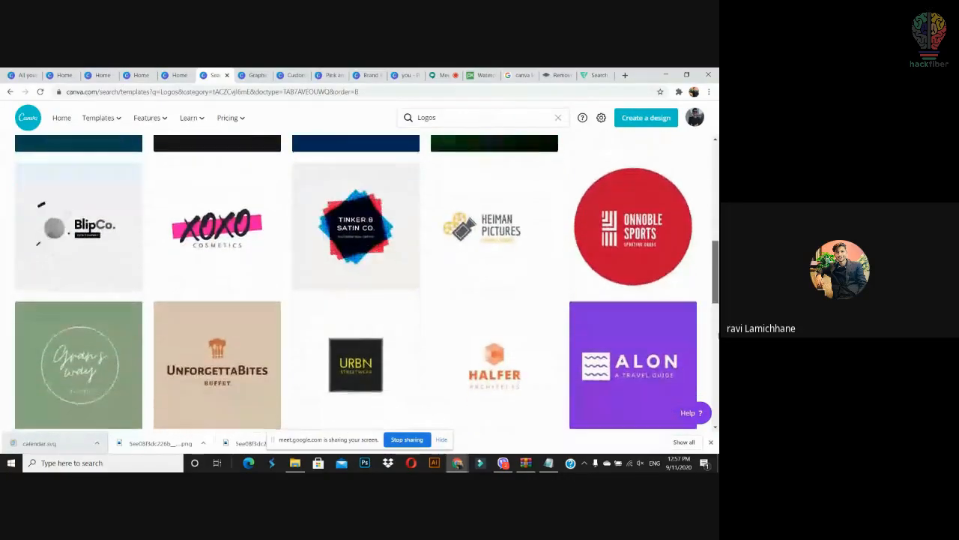
drag(718, 338, 718, 341)
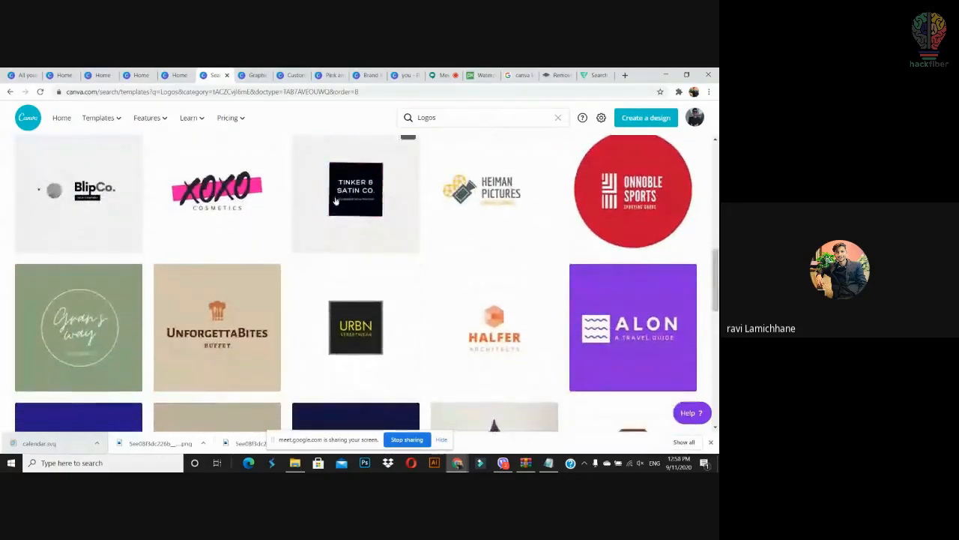
click(216, 193)
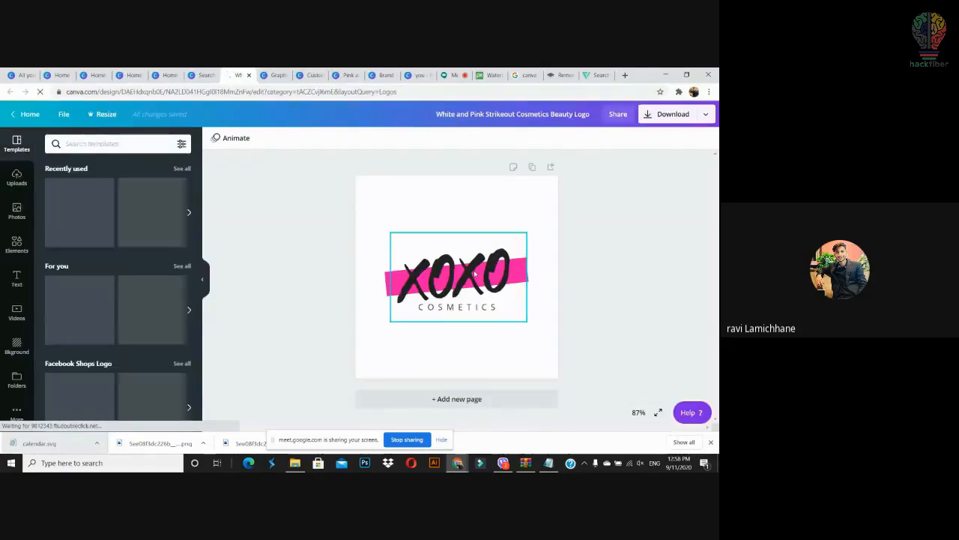
Step: Select the XOXO lettering in the cosmetics logo and delete it
mouse_move(466, 278)
mouse_down()
mouse_move(467, 330)
mouse_move(465, 283)
mouse_up()
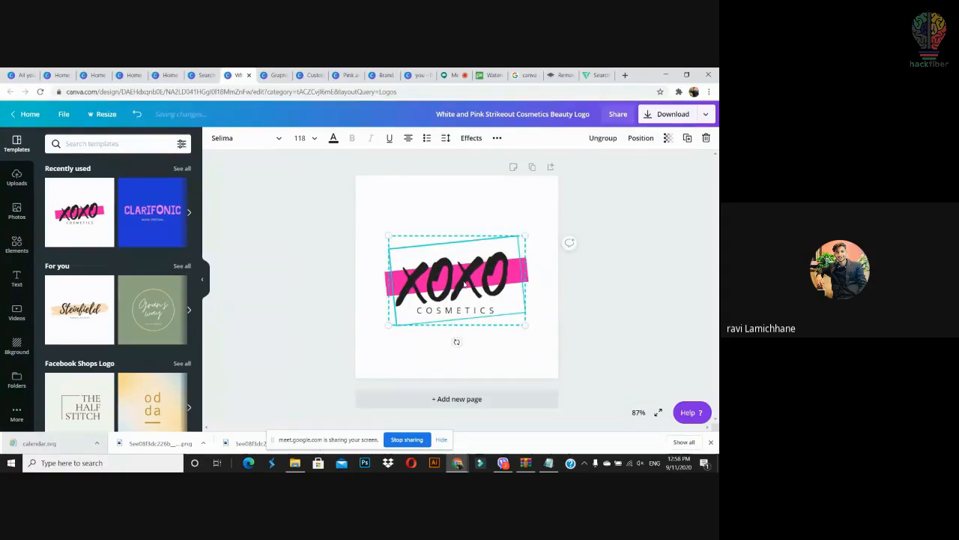
key(Delete)
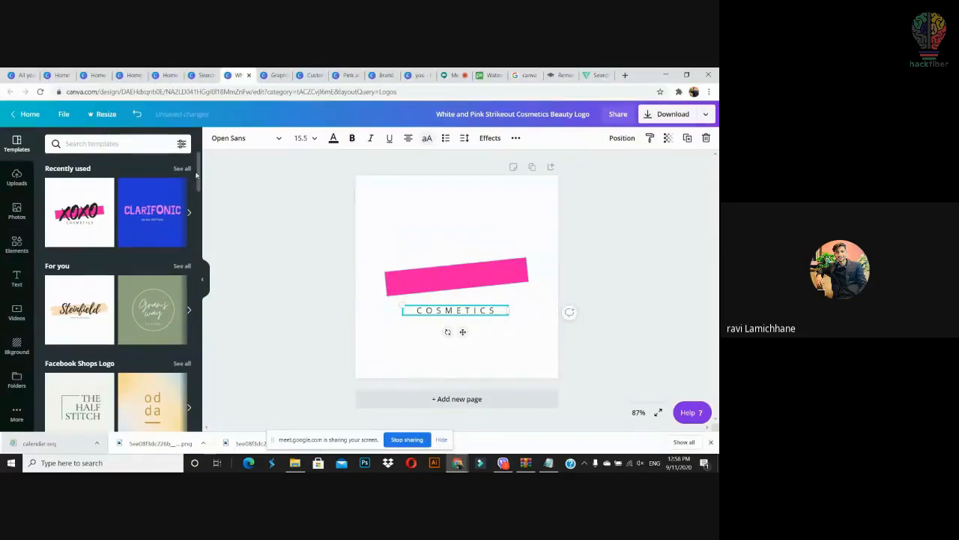
drag(198, 189, 183, 145)
Step: Search elements for 'lock' and add a lock icon sized about 98 by 129
click(133, 144)
text(lock)
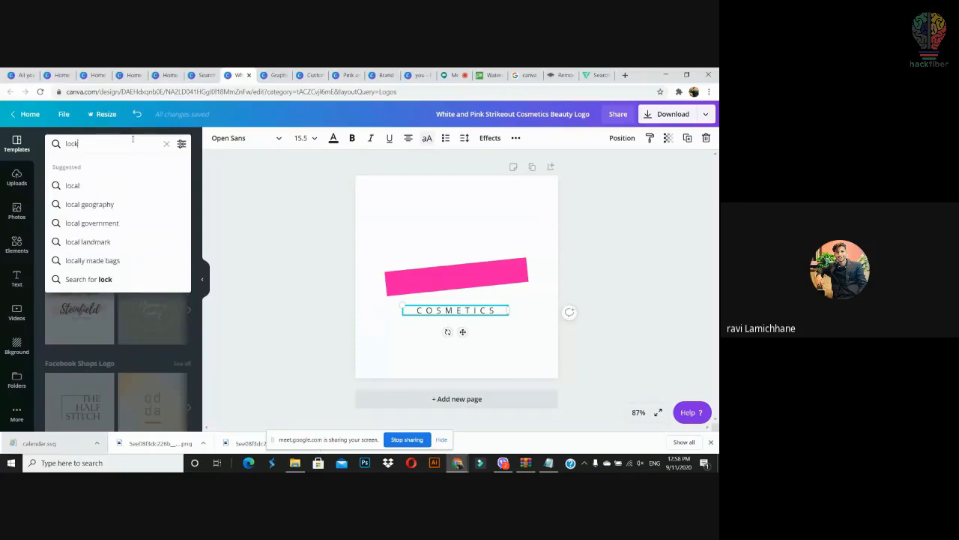
key(Return)
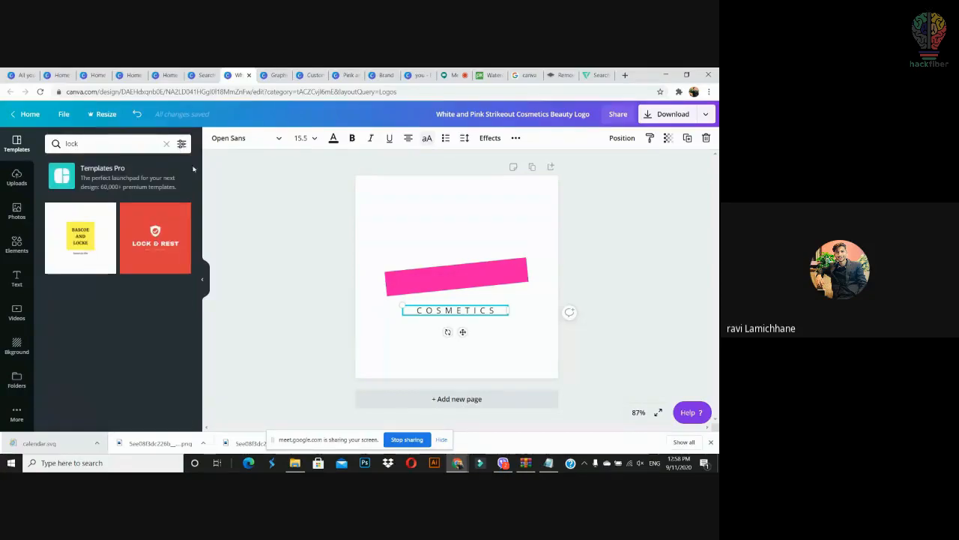
click(15, 245)
click(100, 143)
text(lock)
key(Return)
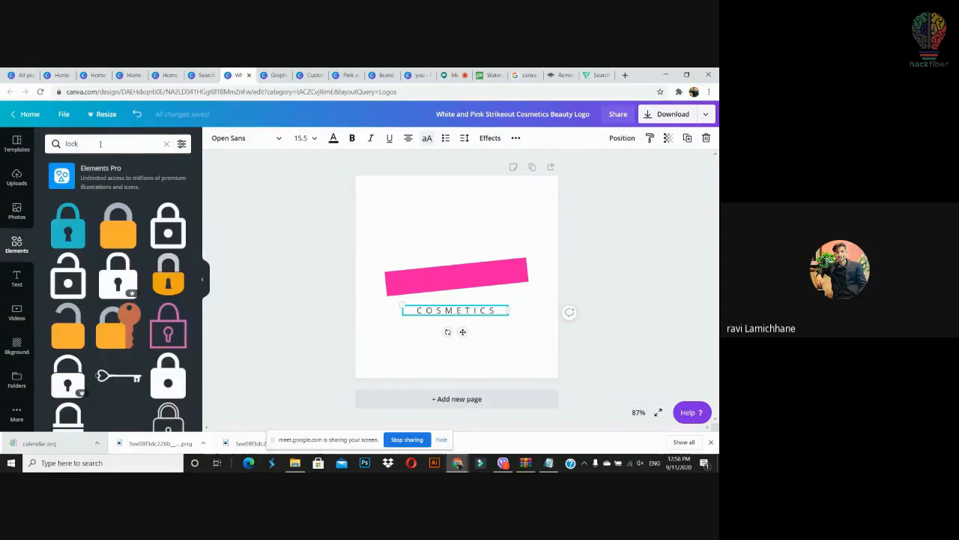
click(171, 229)
drag(476, 214, 458, 245)
drag(451, 278, 461, 270)
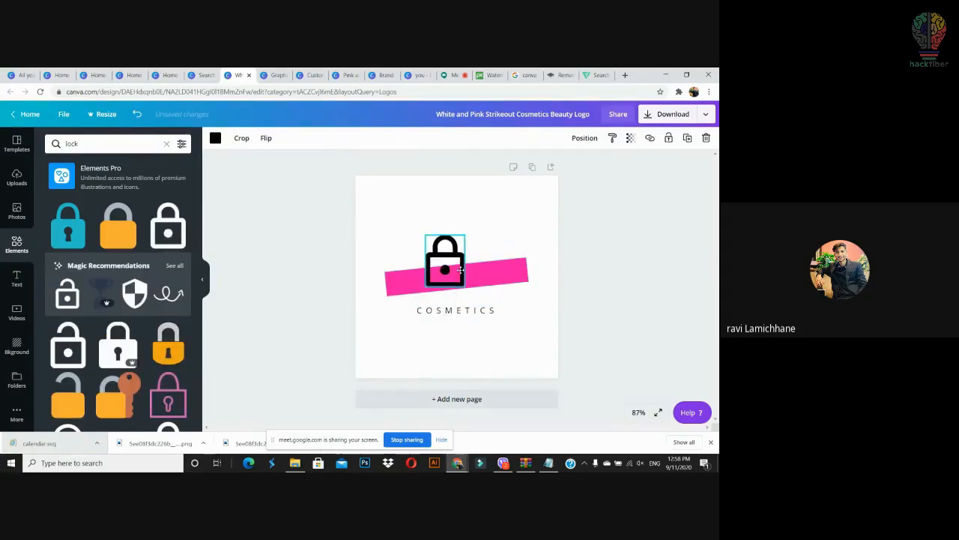
Step: Shrink the pink bar so it fits behind the lock
click(526, 273)
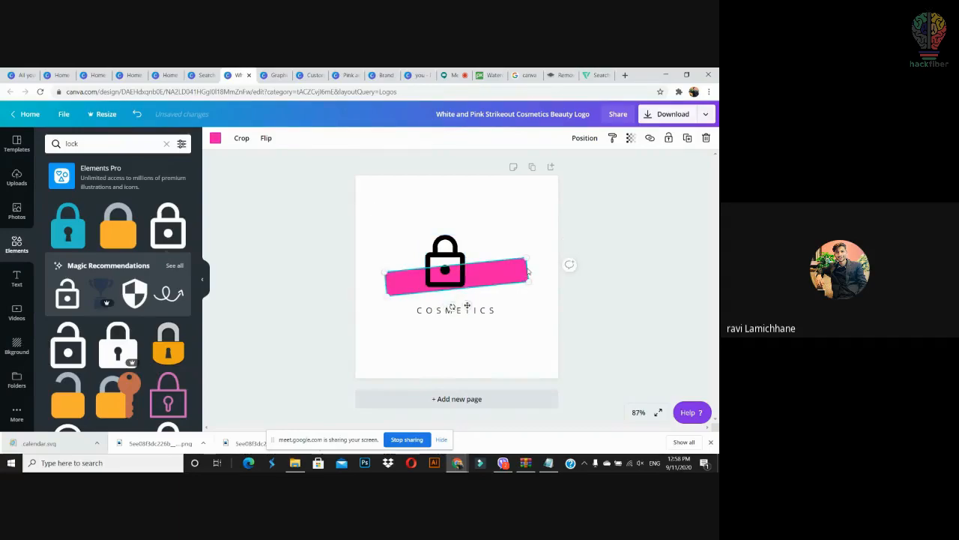
drag(528, 258, 487, 269)
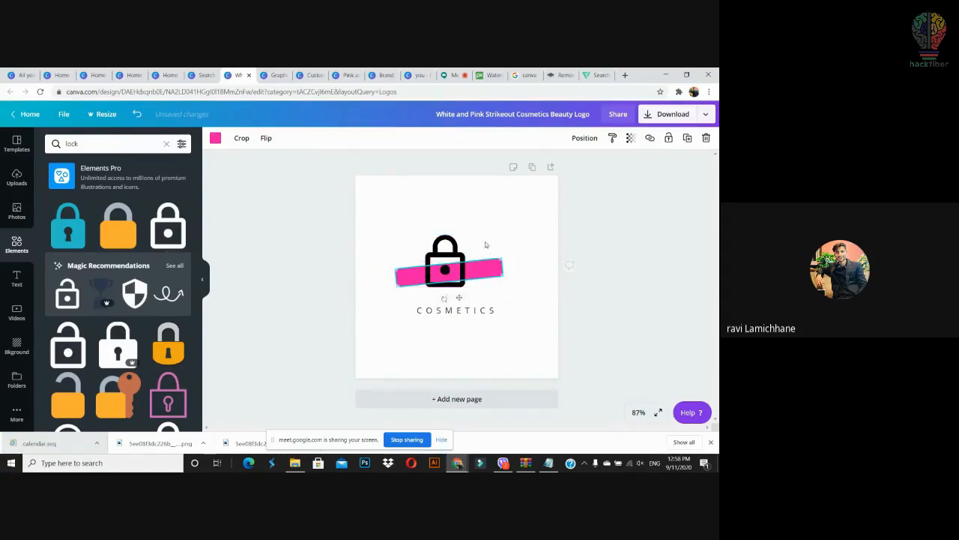
drag(503, 257, 489, 257)
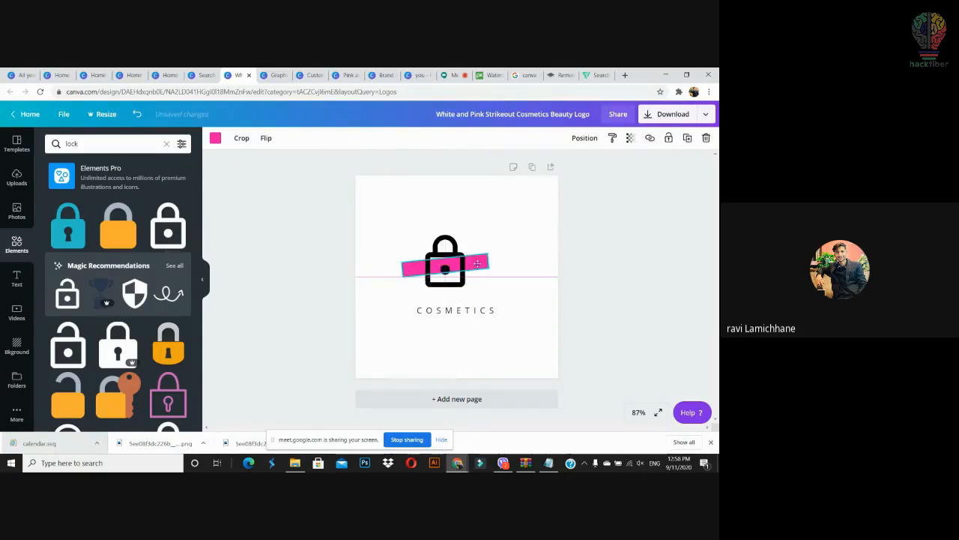
click(504, 241)
Step: Recolour the lock icon pink
click(443, 251)
click(216, 139)
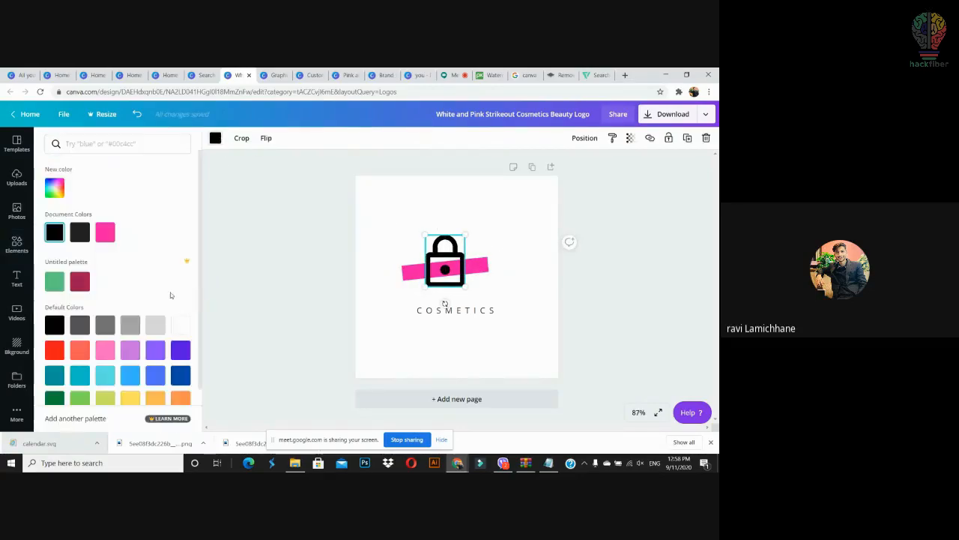
click(131, 325)
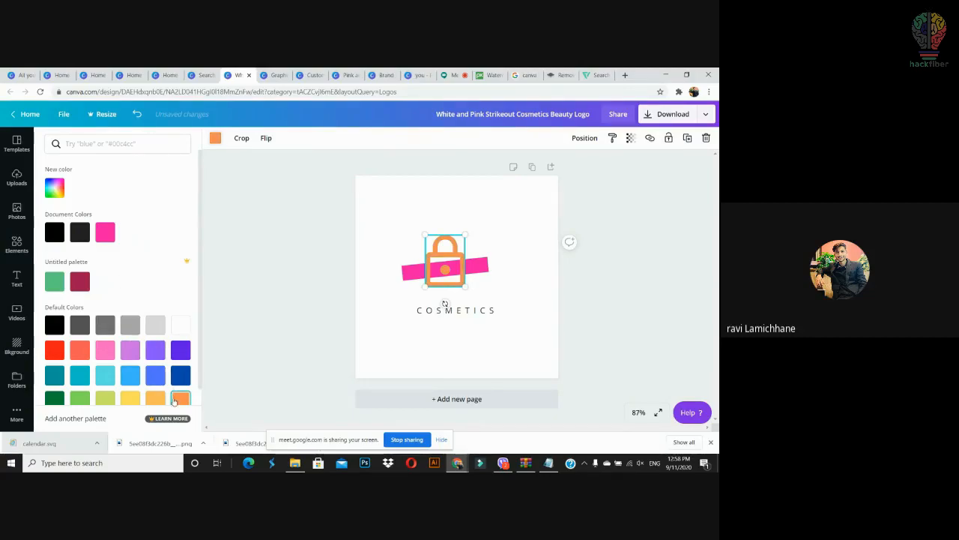
click(111, 355)
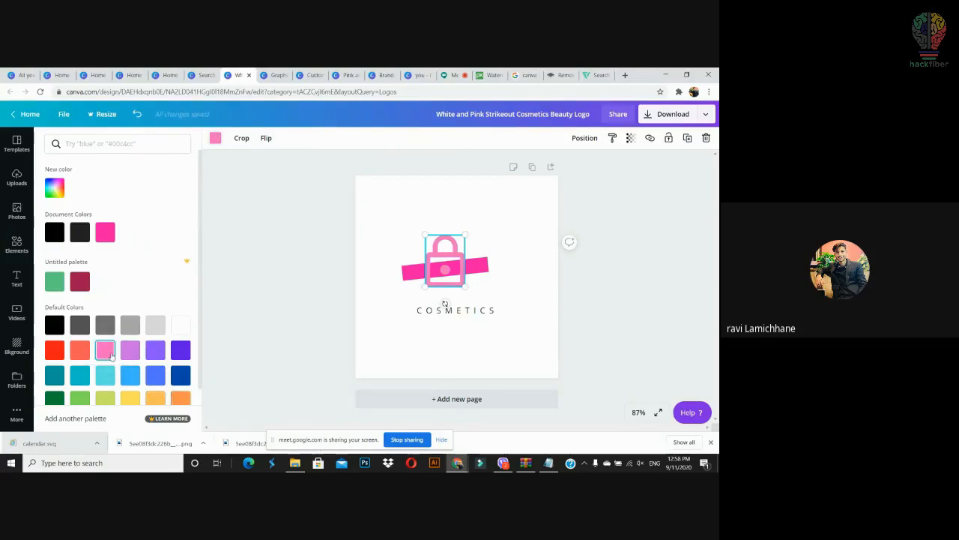
click(451, 287)
click(511, 260)
Step: Move the COSMETICS text lower on the page
drag(516, 227, 399, 289)
click(504, 296)
drag(459, 315, 452, 334)
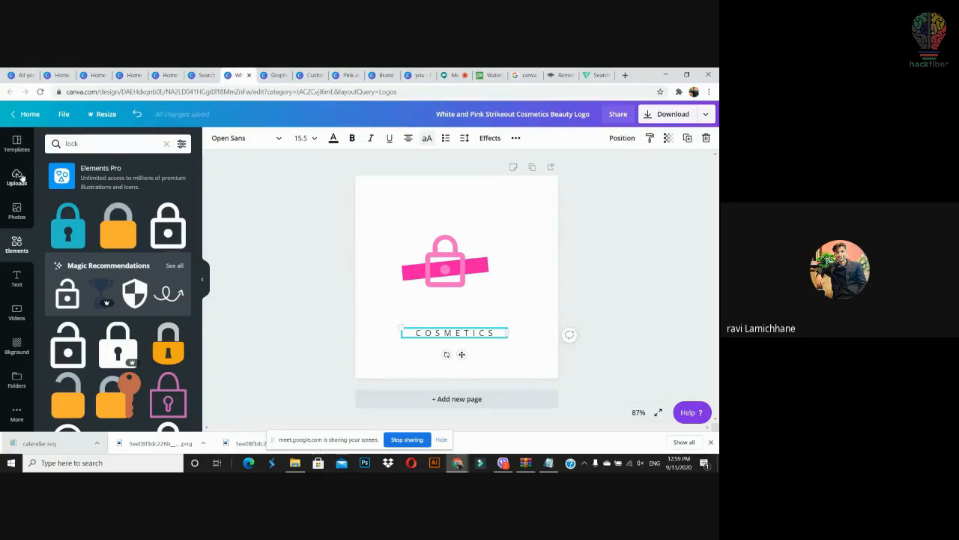
Step: Add a paragraph text box reading LOCK DOOR
click(16, 277)
click(411, 309)
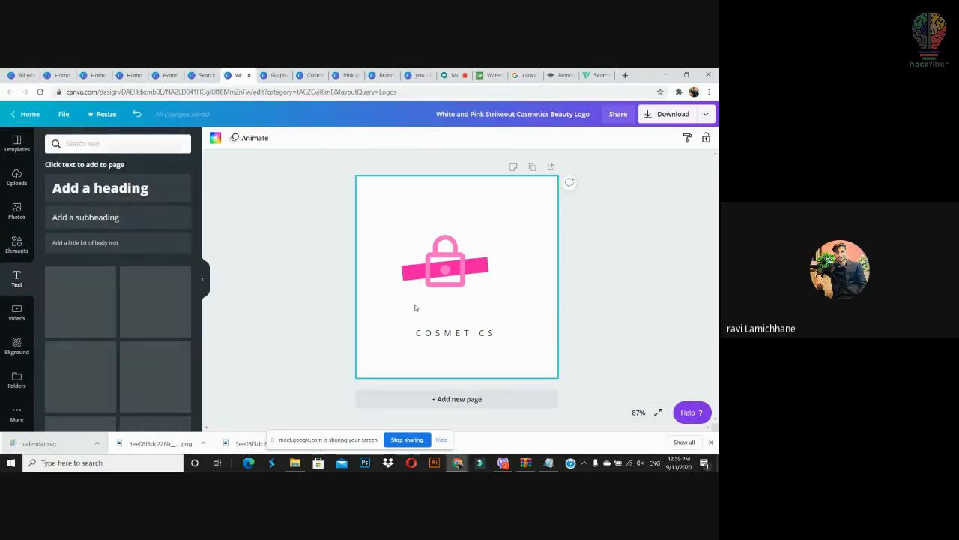
key(t)
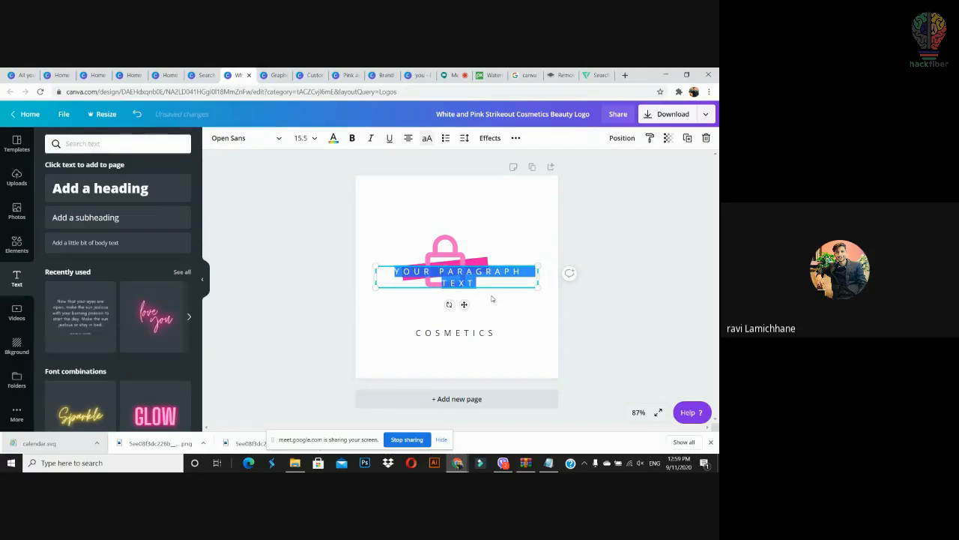
text(lock)
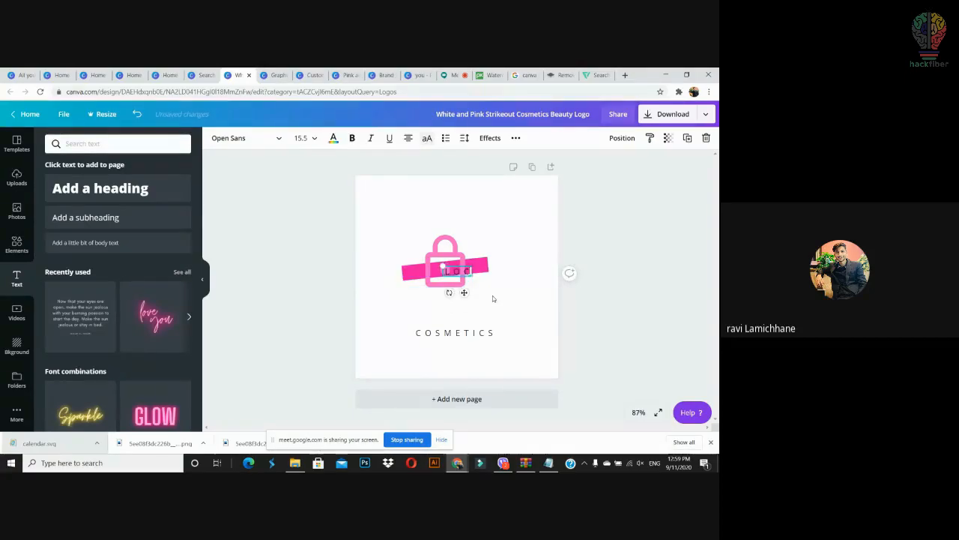
text( the)
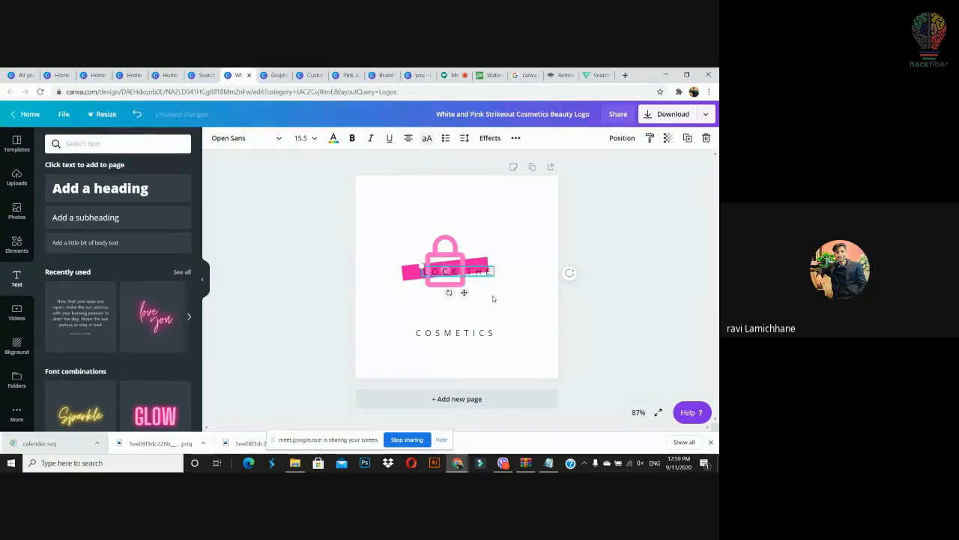
text(door)
Step: Style LOCK DOOR in Montserrat Extra-Bold, size 24, on one line below the lock
key(ctrl+a)
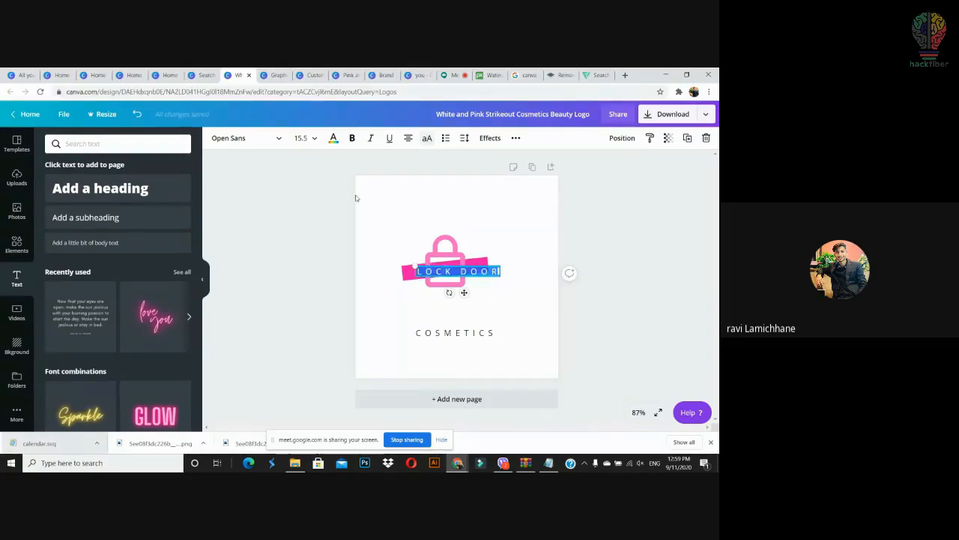
click(254, 138)
click(88, 203)
click(502, 287)
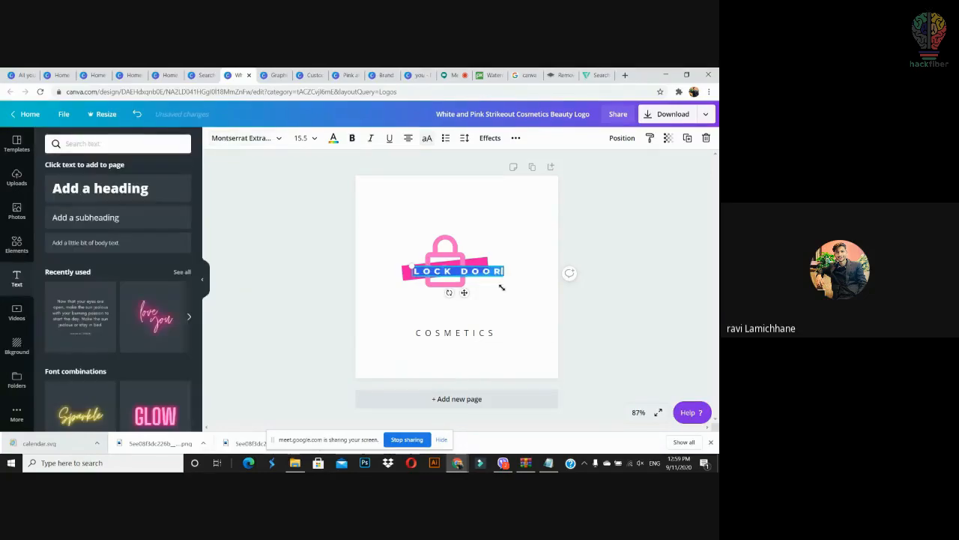
drag(506, 278, 484, 291)
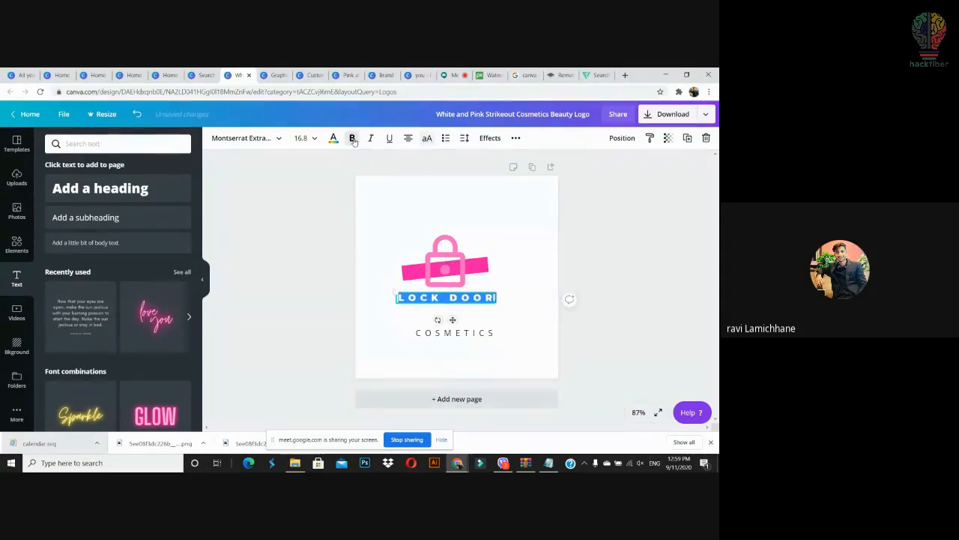
click(315, 139)
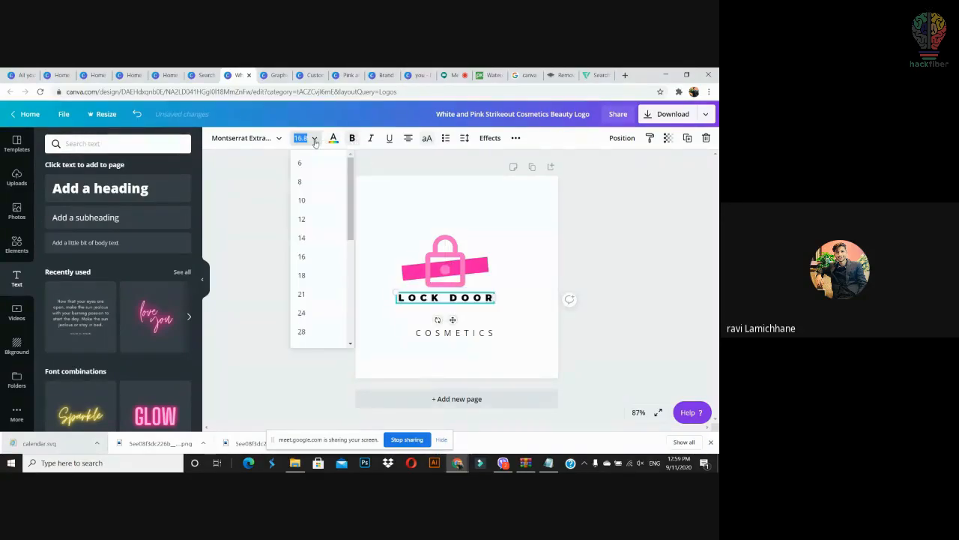
click(317, 313)
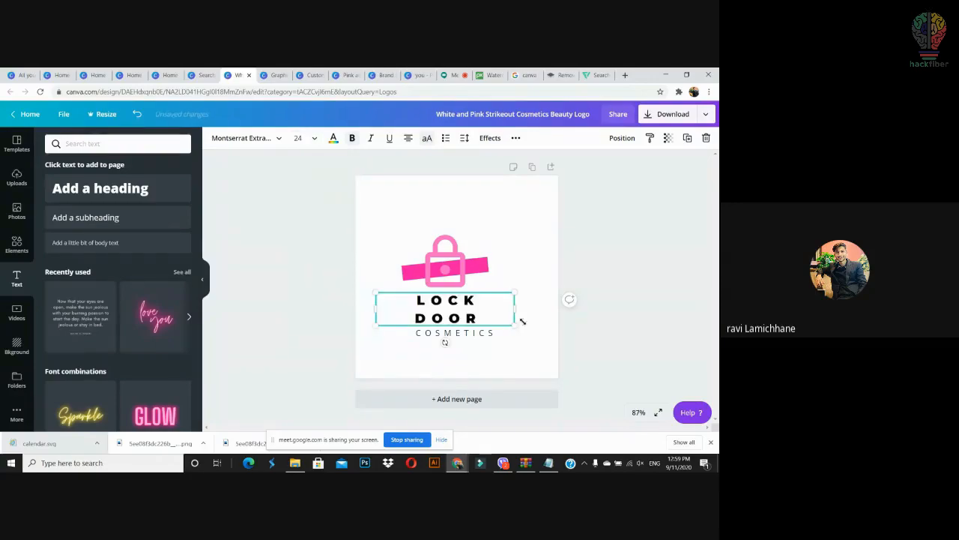
drag(516, 309, 494, 287)
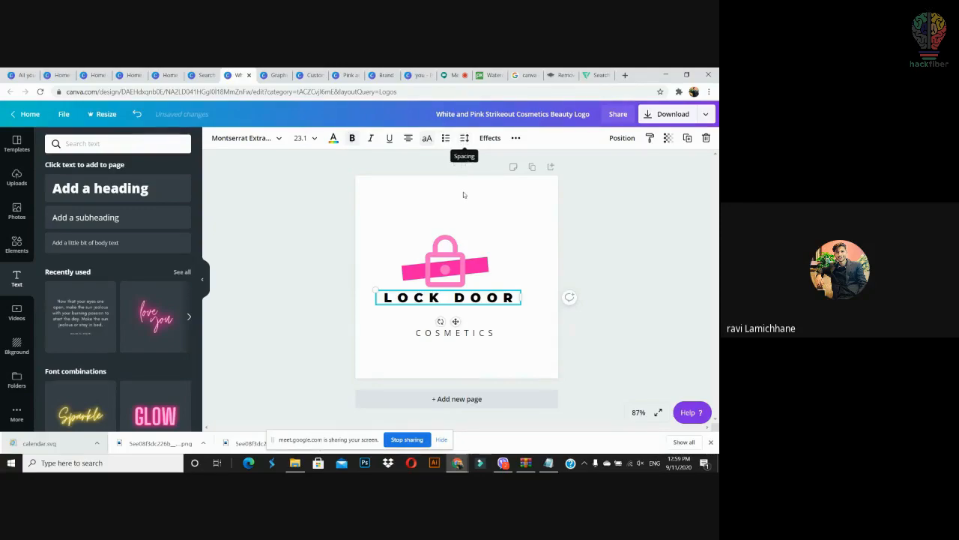
Step: Tighten LOCK DOOR letter spacing to 211 and move COSMETICS just beneath it
click(464, 138)
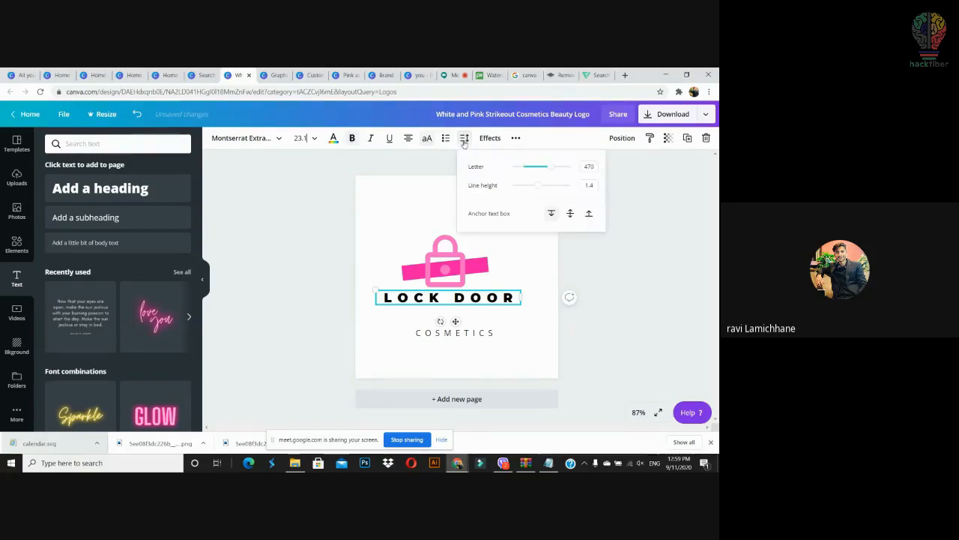
drag(547, 170, 534, 176)
click(535, 324)
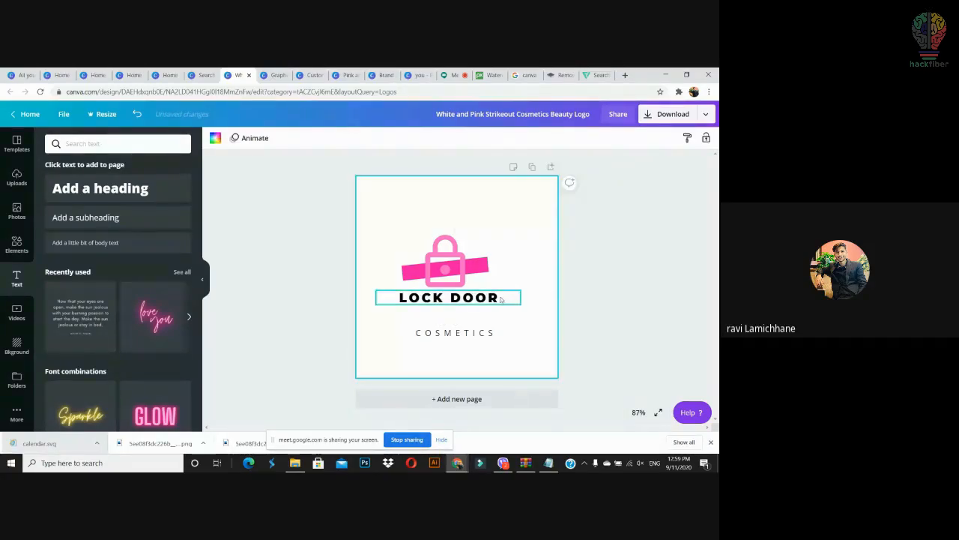
click(480, 337)
drag(480, 336, 398, 320)
Step: Replace COSMETICS with the tagline LOCK YOU ASSEST, one line, letter spacing 289
double_click(483, 315)
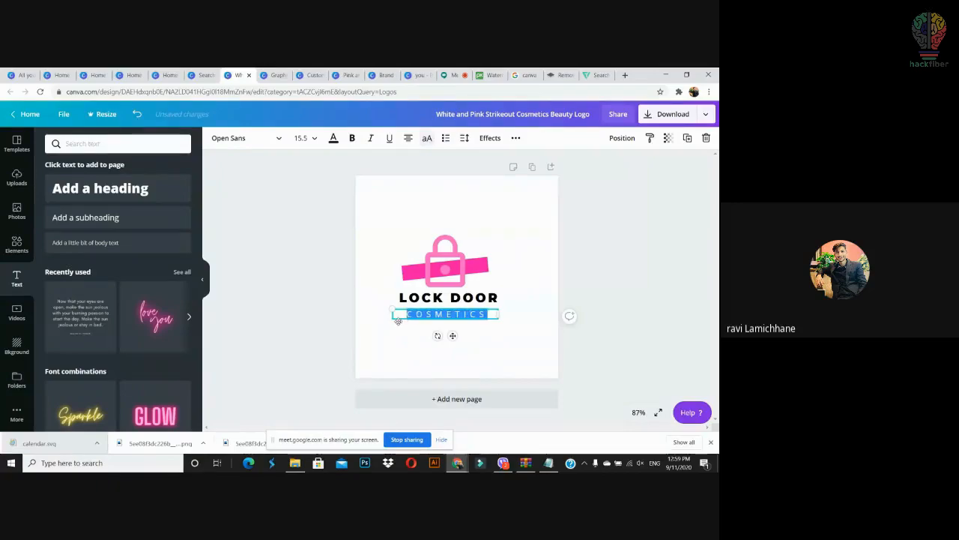
text(LO)
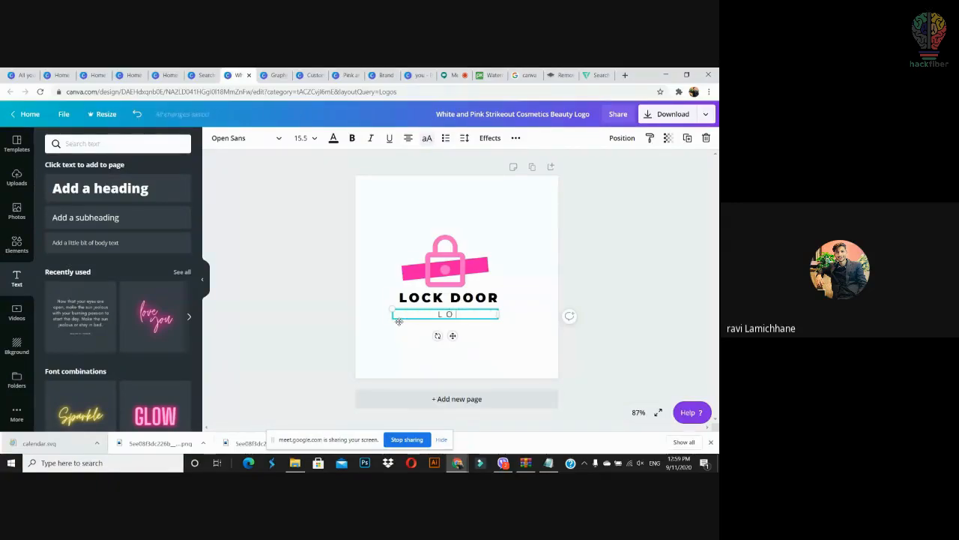
text(CK YOU ASSEST)
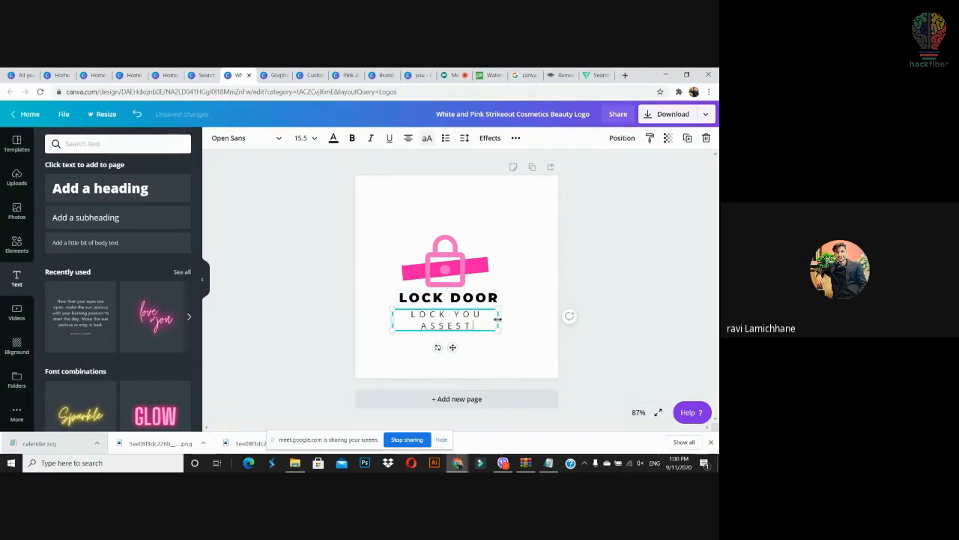
drag(497, 320, 538, 317)
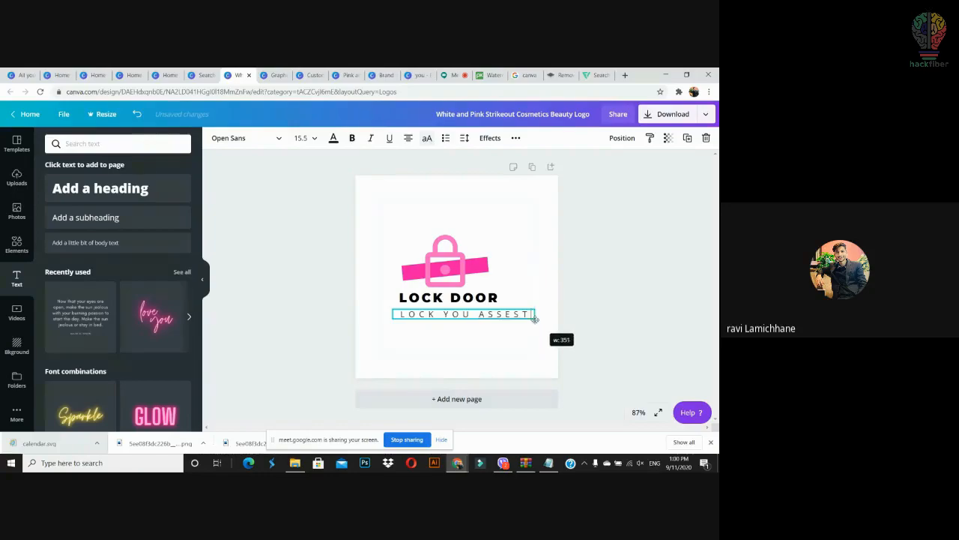
click(468, 140)
drag(549, 165, 539, 173)
click(592, 259)
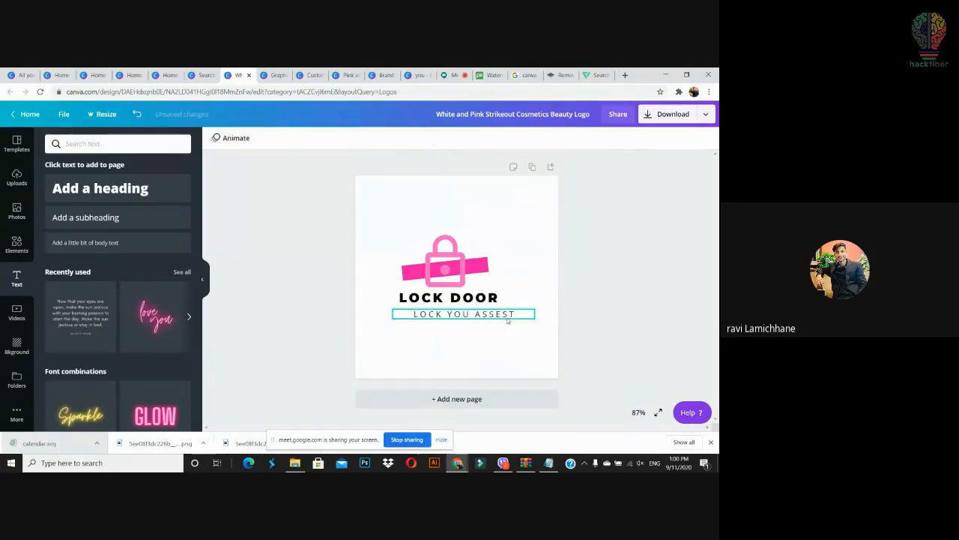
Step: Set the tagline to size 14 under LOCK DOOR, then select the whole logo
drag(483, 317, 469, 311)
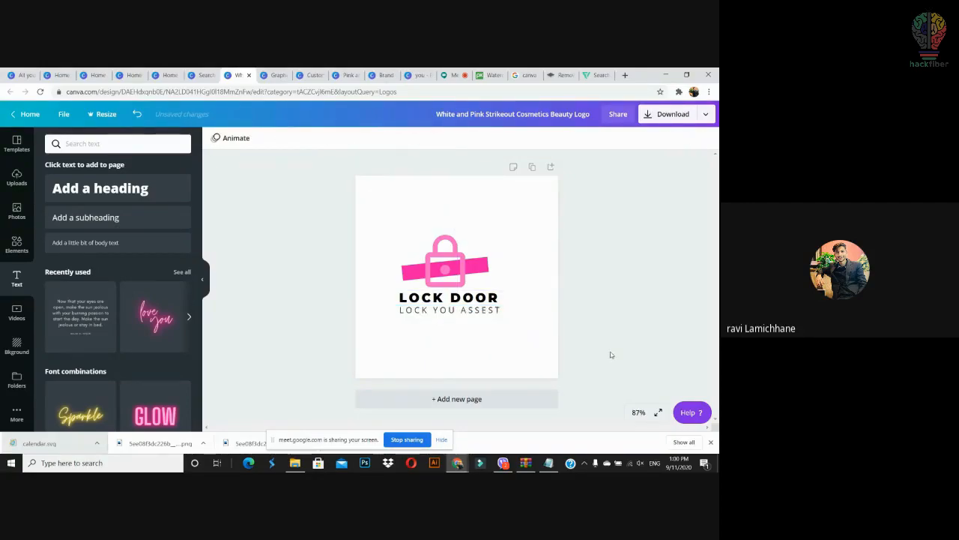
click(485, 311)
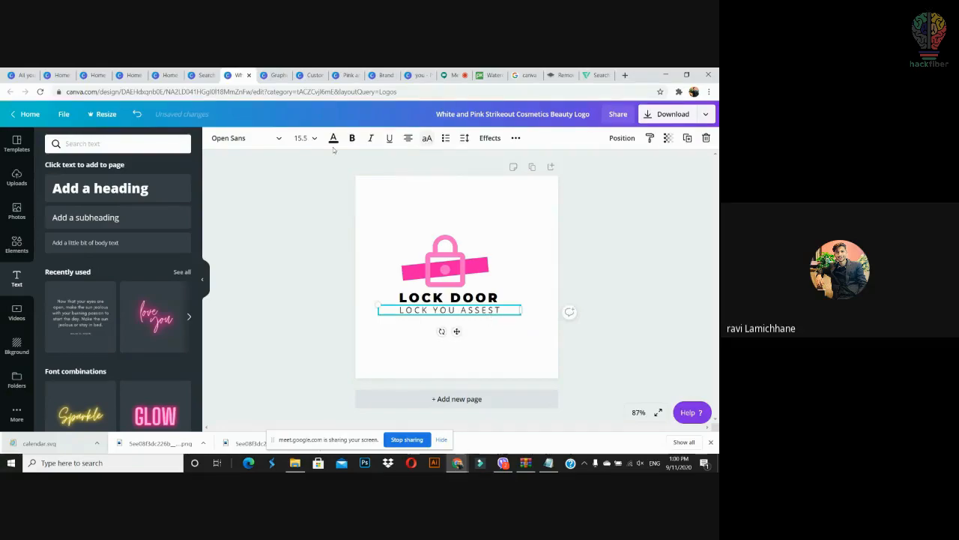
click(305, 143)
click(308, 188)
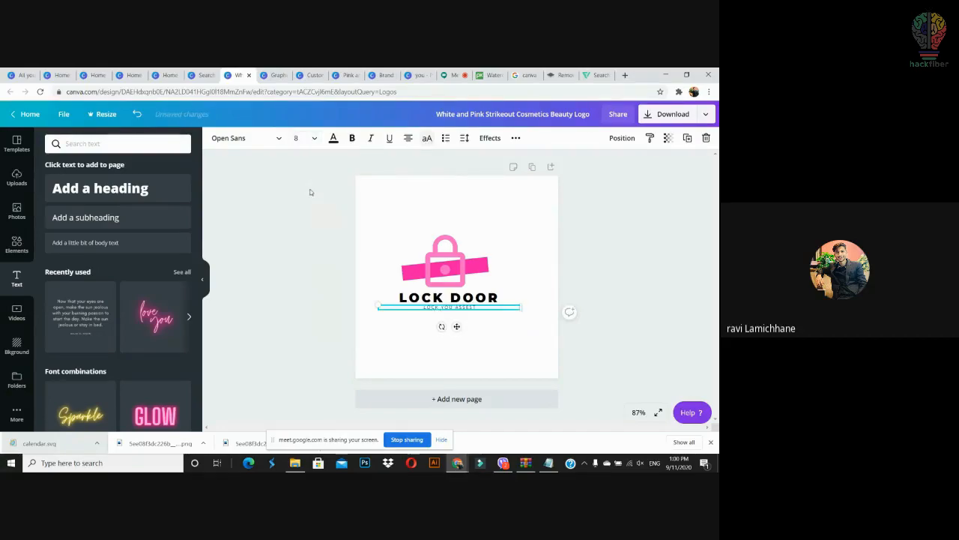
click(304, 138)
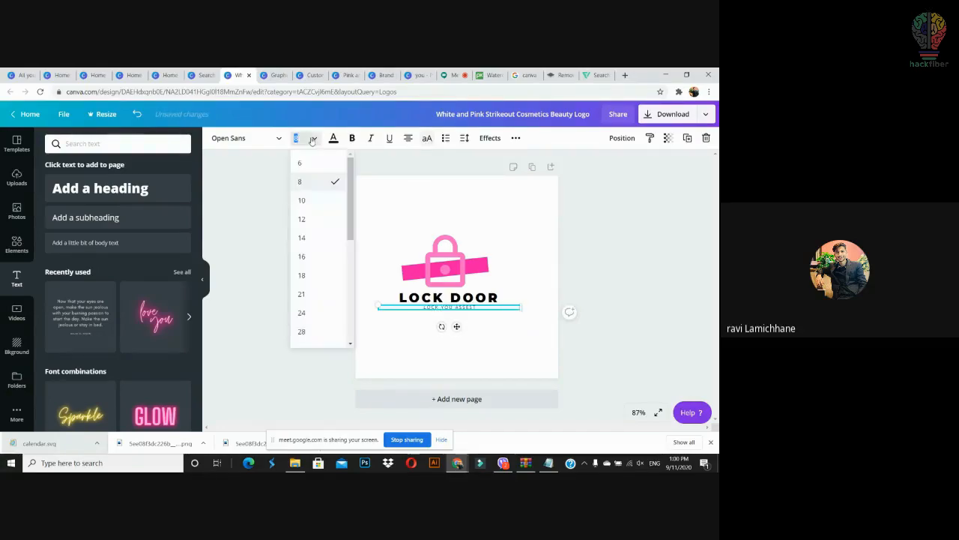
click(304, 237)
click(615, 268)
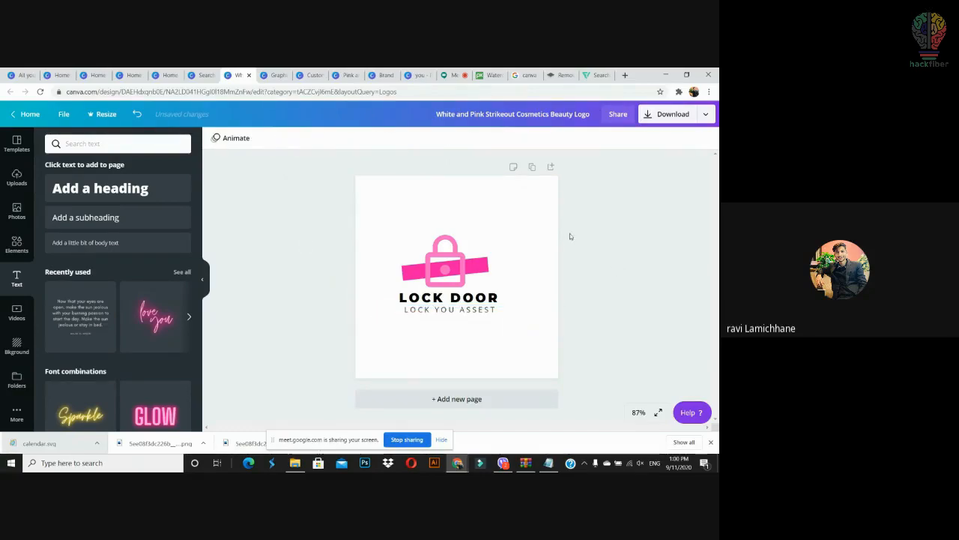
drag(570, 233, 401, 317)
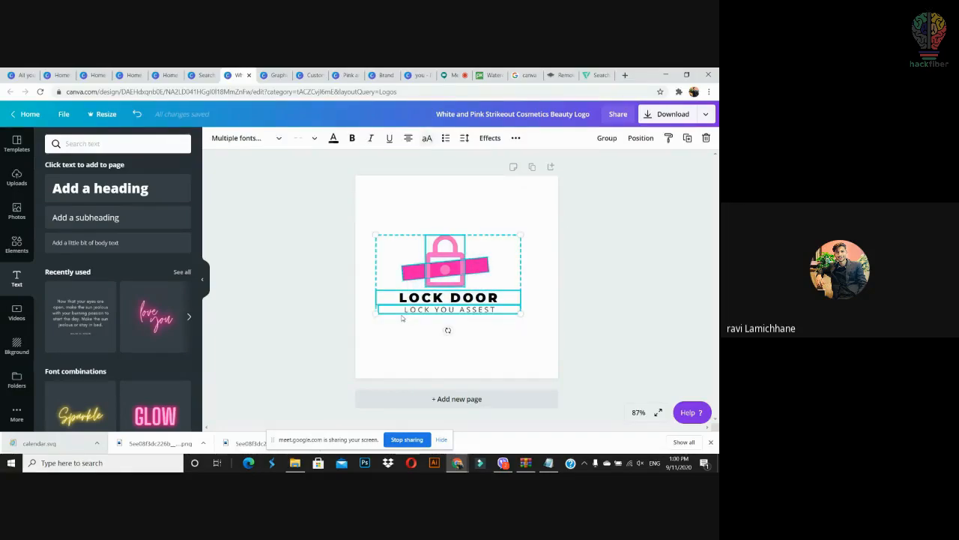
Step: Delete the LOCK DOOR logo from the page
key(Delete)
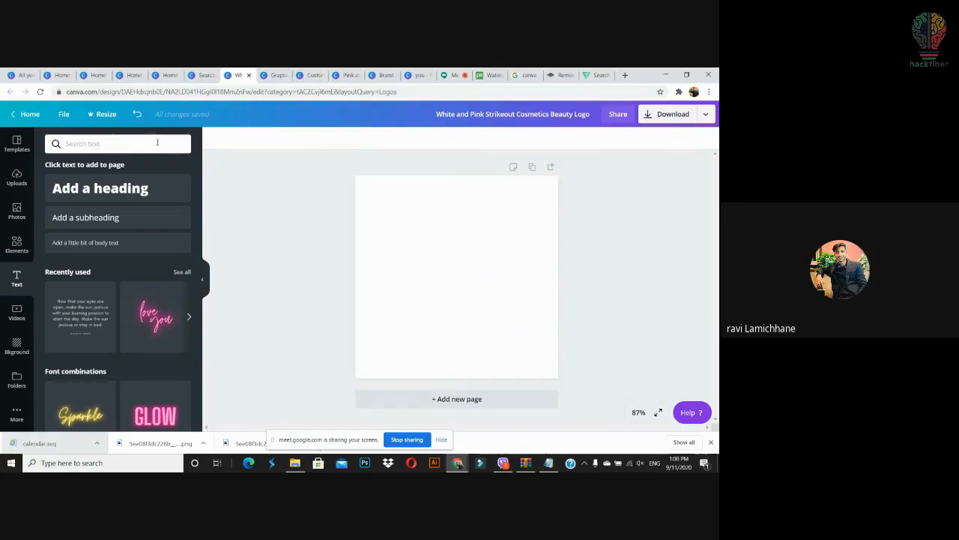
text(green)
key(Return)
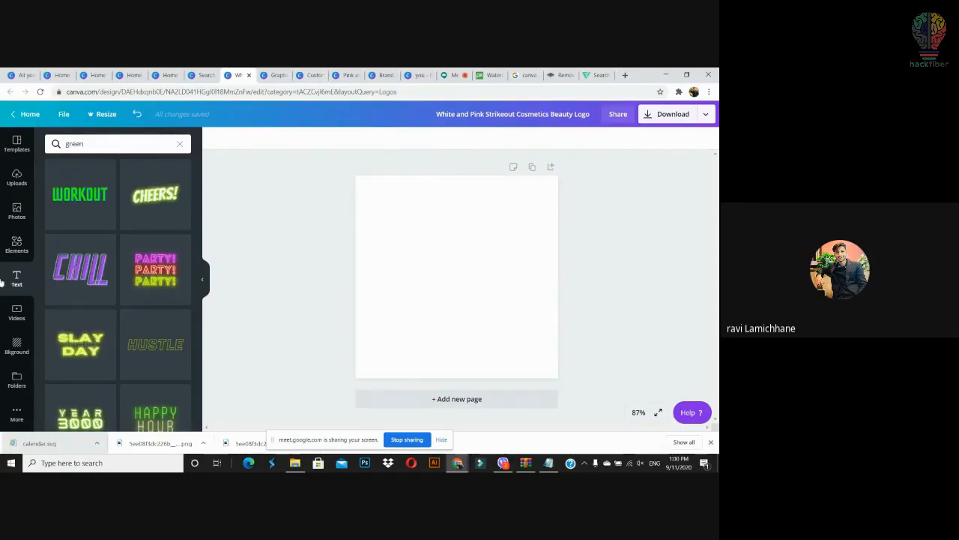
Step: Search templates for 'green' and place the Hop and Learn Kindergarten logo on the page
click(17, 144)
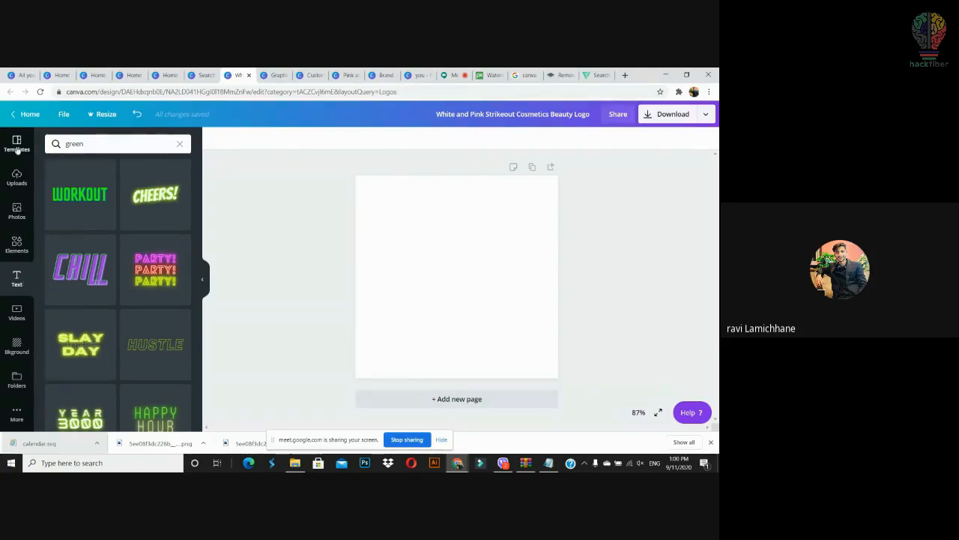
click(105, 146)
key(BackSpace)
key(BackSpace)
key(BackSpace)
key(BackSpace)
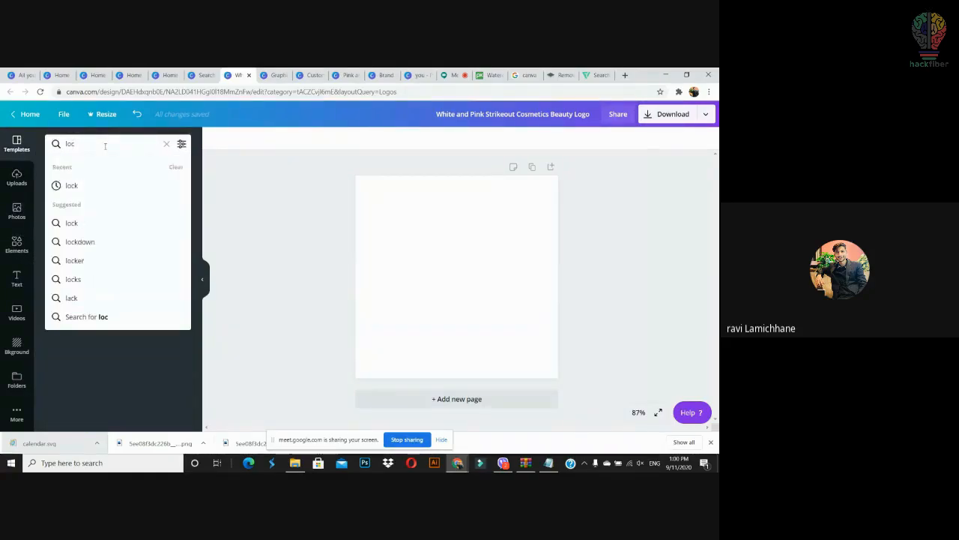
text(green)
key(Return)
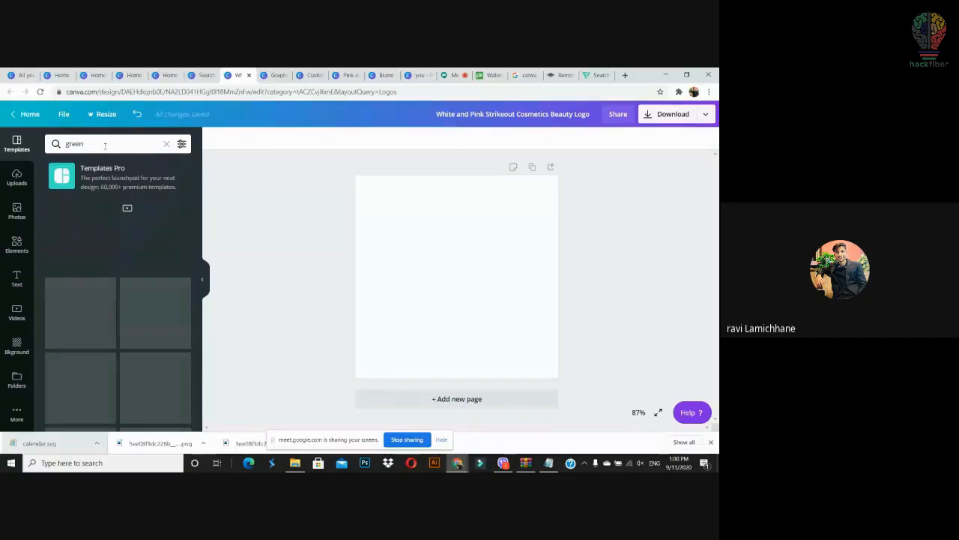
drag(80, 312, 482, 261)
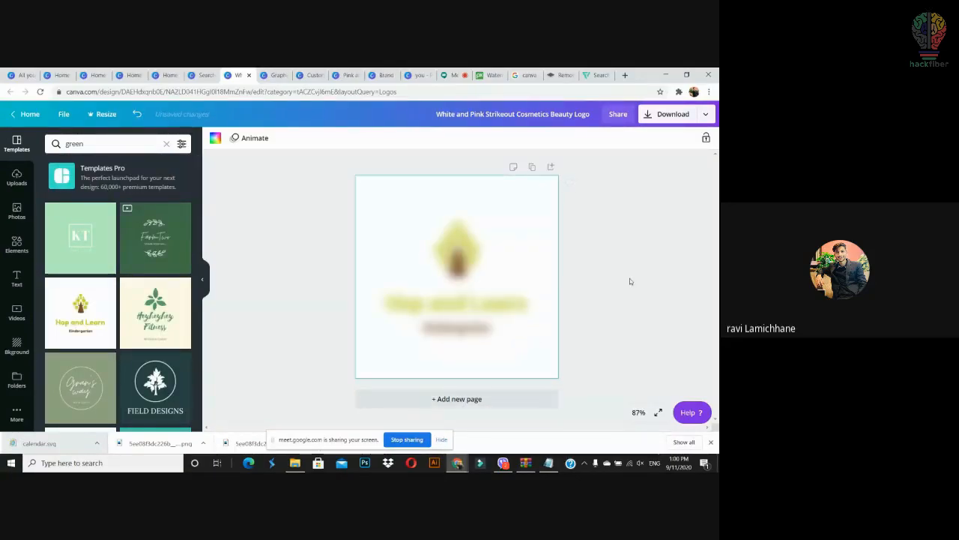
Step: Ungroup the logo and delete the Hop and Learn and Kindergarten text boxes
click(493, 305)
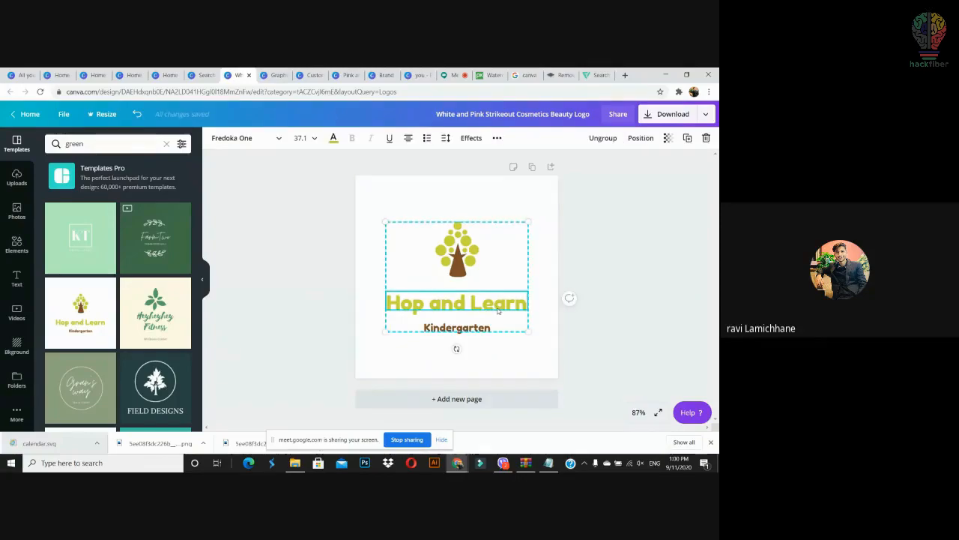
key(ctrl+shift+g)
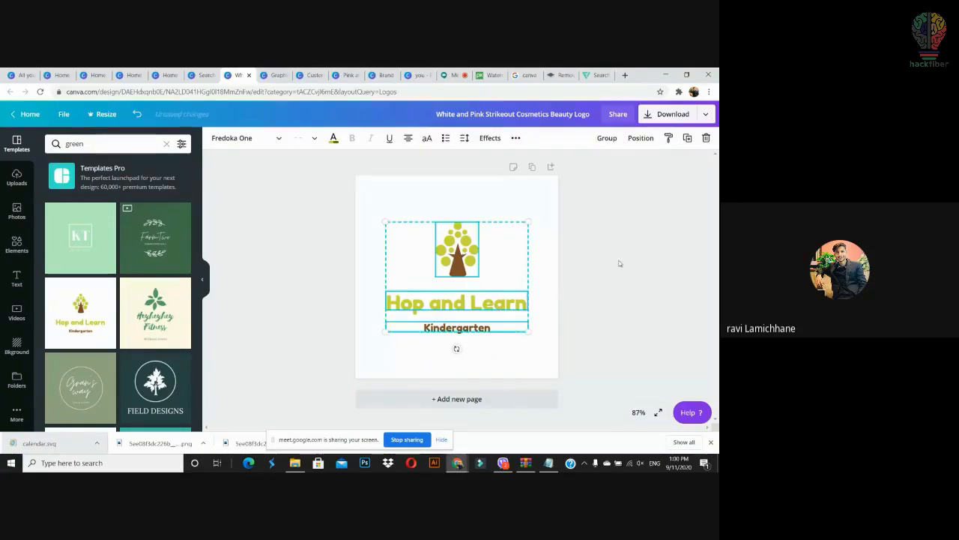
click(630, 235)
click(522, 248)
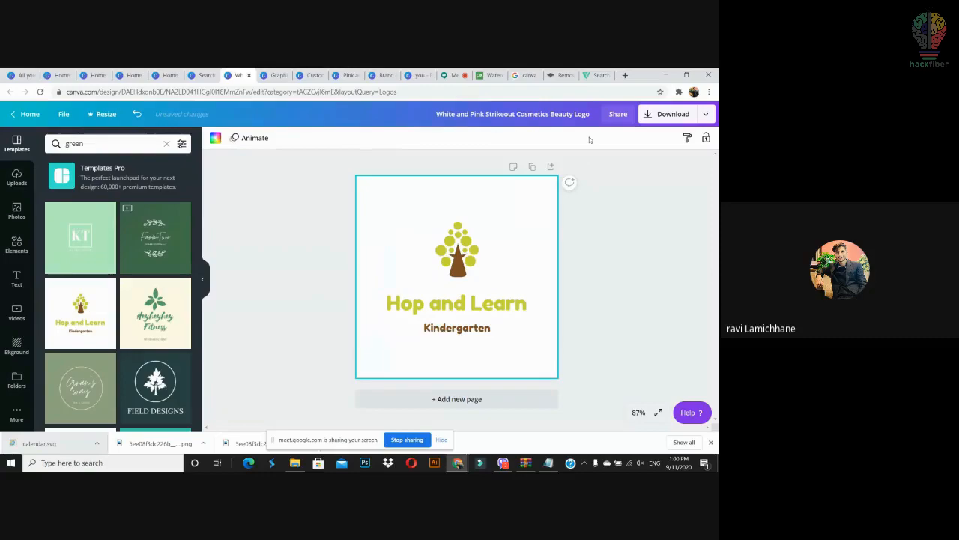
click(628, 248)
click(498, 303)
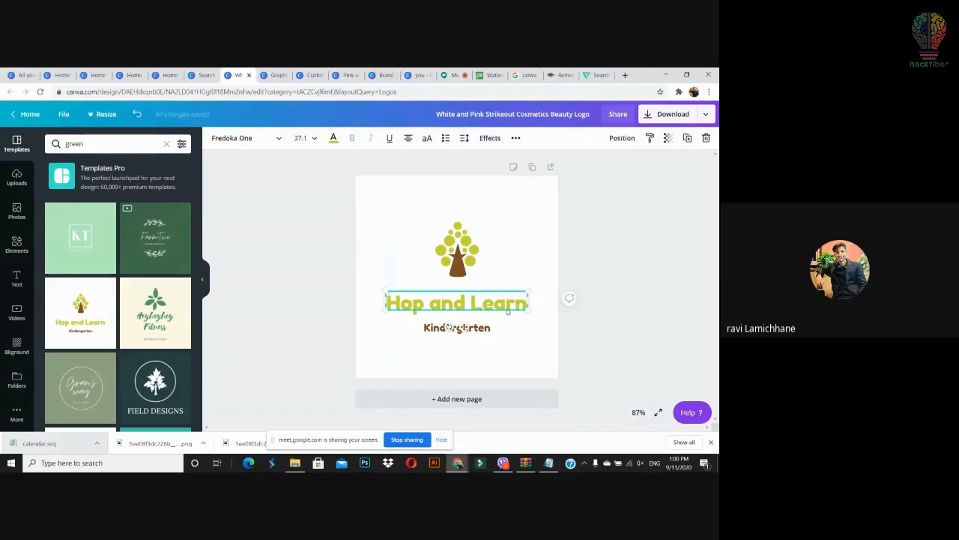
key(Delete)
click(506, 317)
key(Delete)
Step: Centre the remaining tree icon horizontally on the page
click(459, 247)
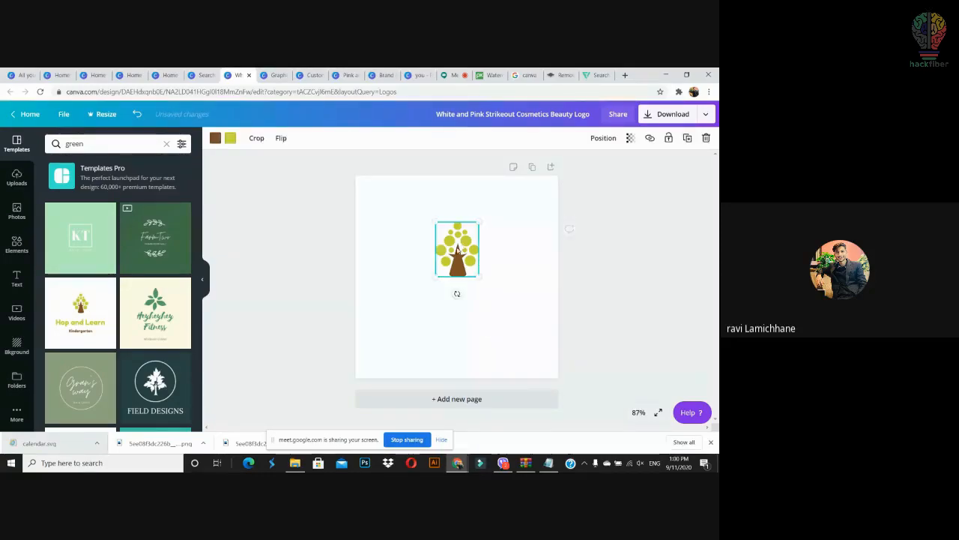
drag(459, 248, 448, 256)
click(512, 270)
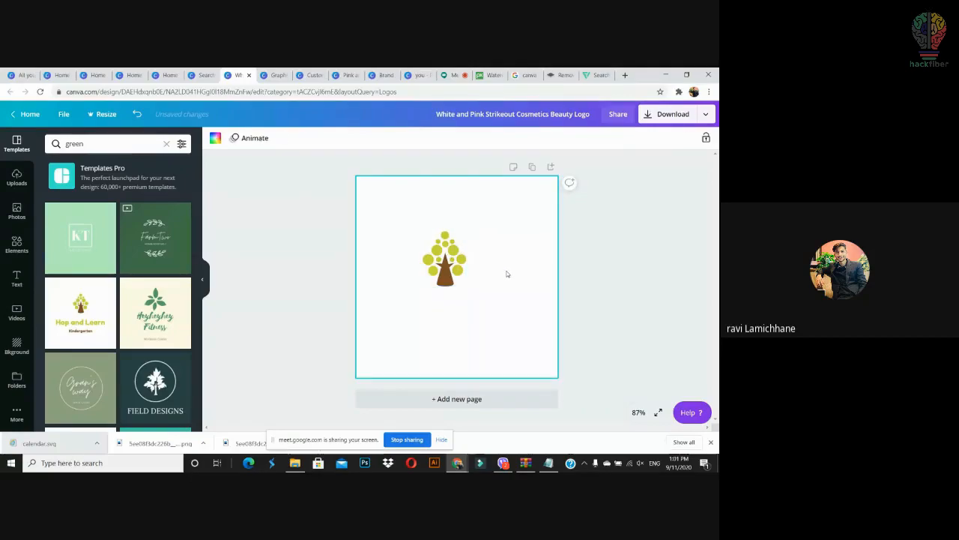
drag(454, 273, 463, 273)
Step: Search templates for 'sustinable'
click(97, 144)
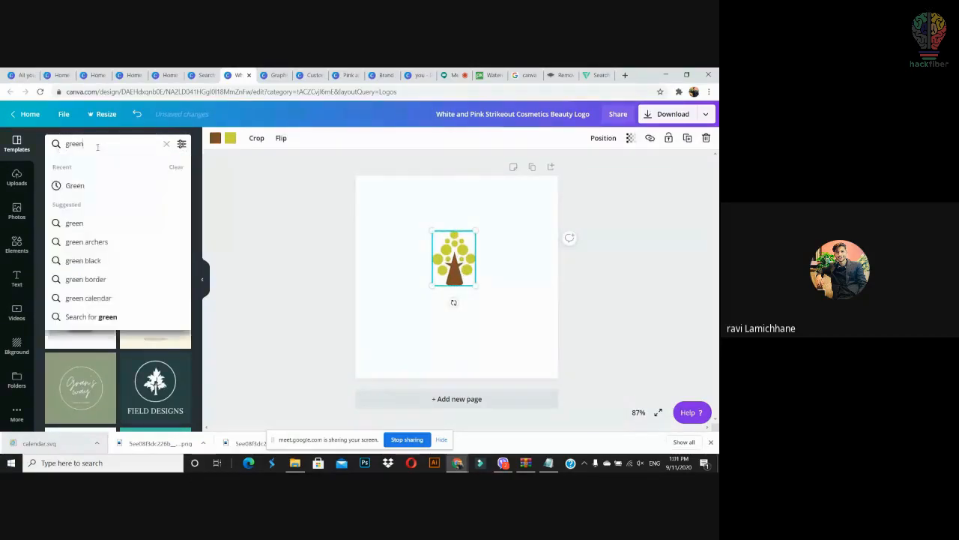
text(sust)
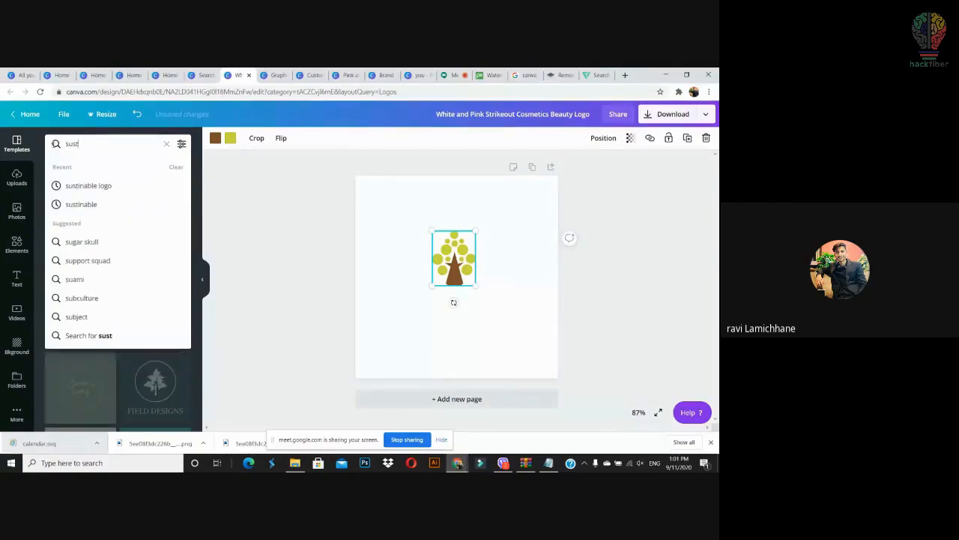
text(inable)
key(Return)
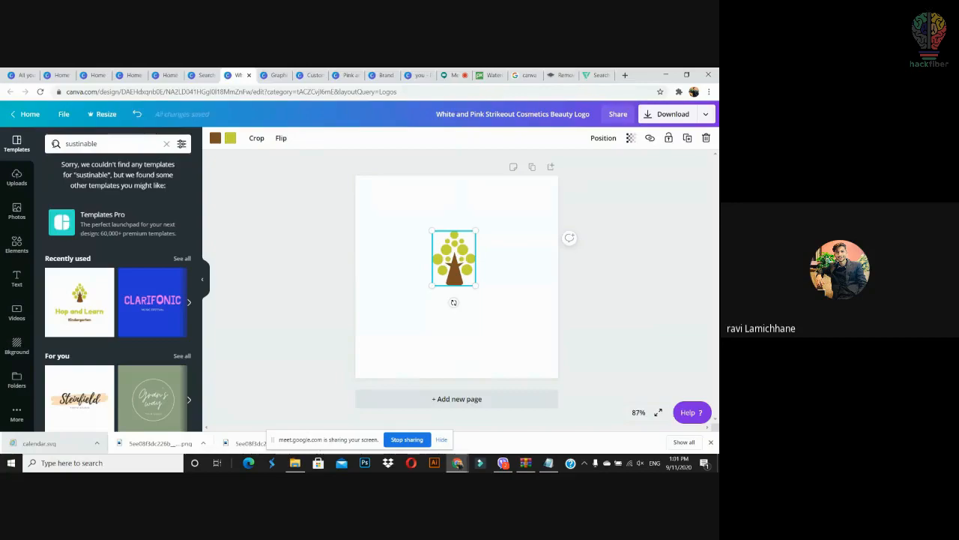
Step: In a new tab, search Google Images for 'sustinable png'
click(625, 75)
click(550, 93)
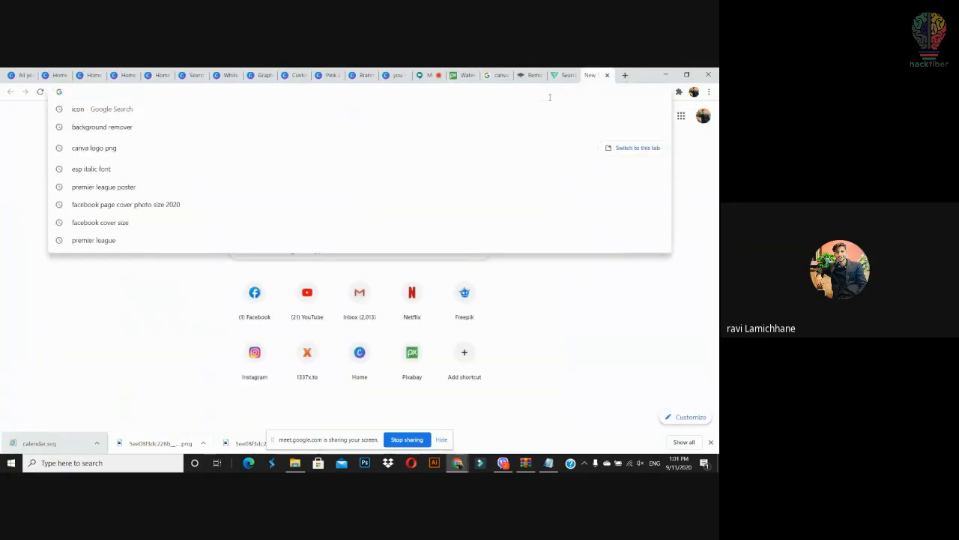
text(sustinable png)
key(Return)
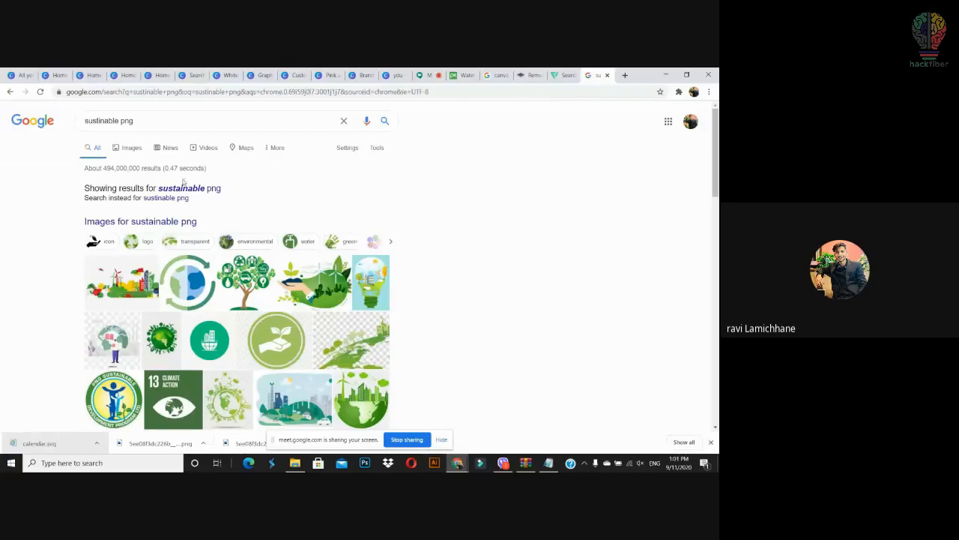
click(120, 149)
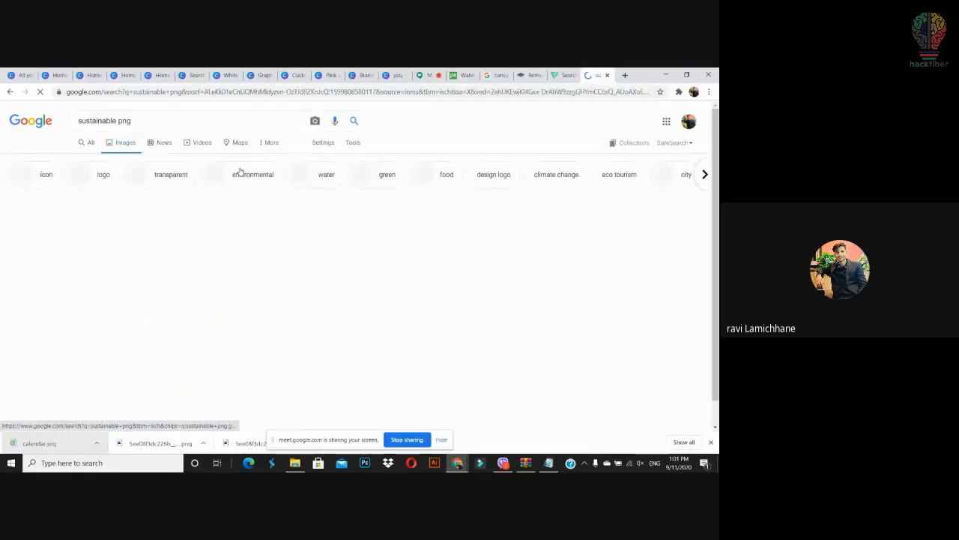
scroll(622, 224, down, 2)
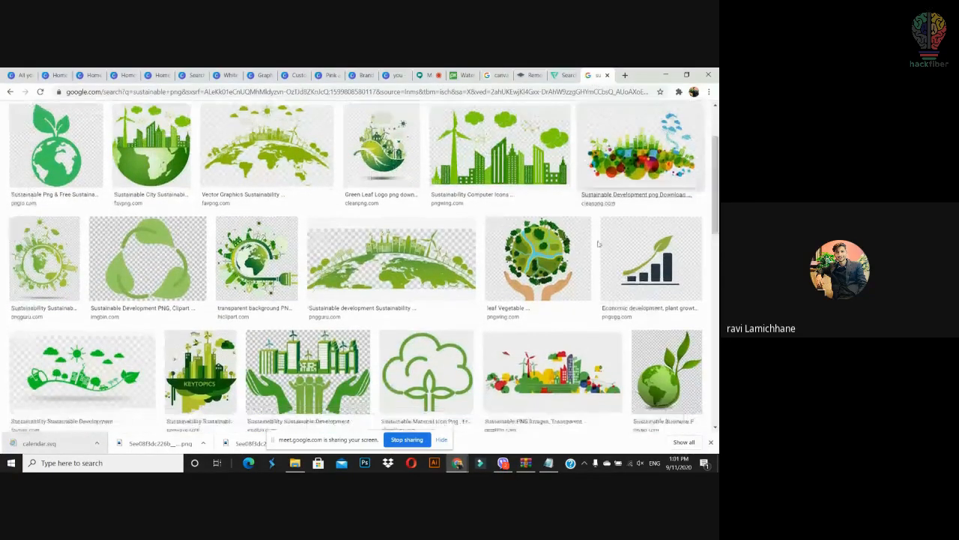
Step: Save the green recycling-leaves image to the Downloads folder
click(149, 259)
right_click(575, 210)
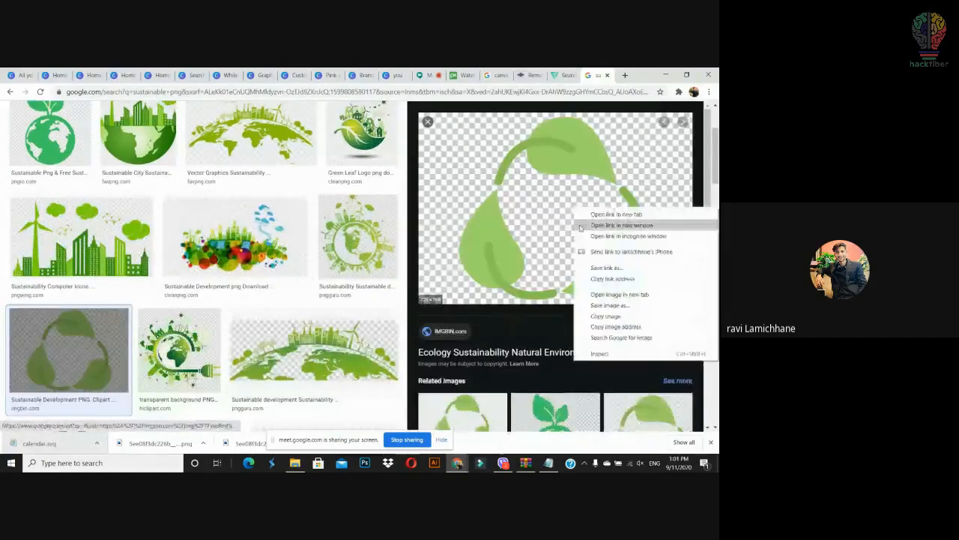
click(604, 305)
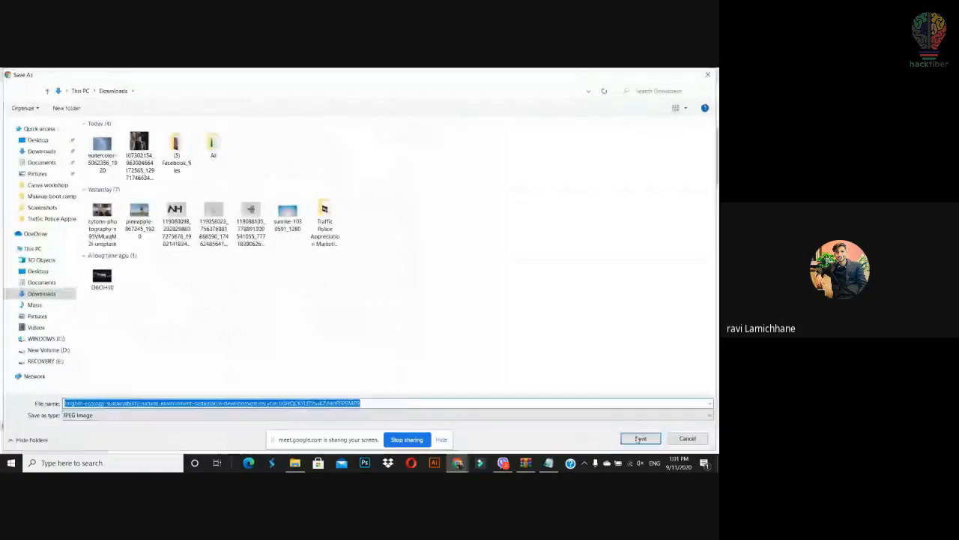
key(Return)
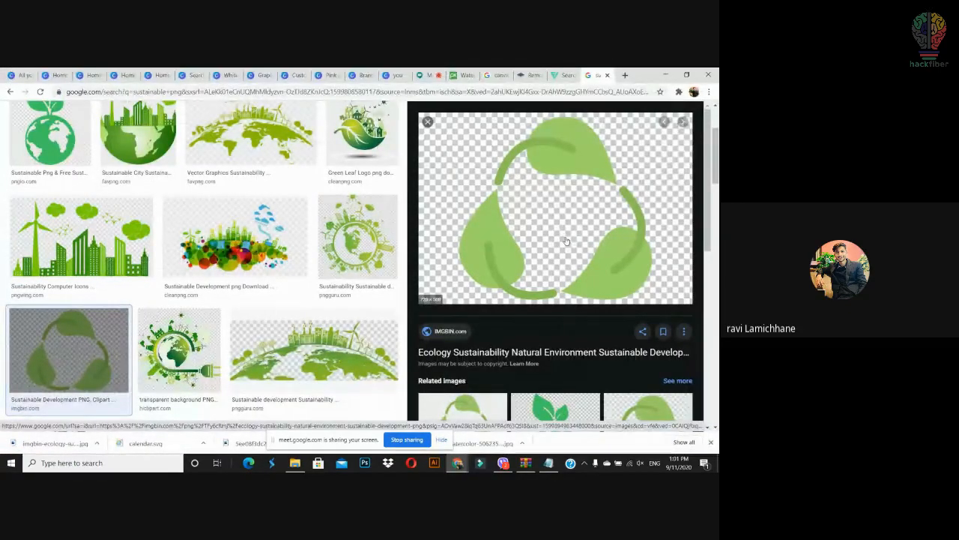
Step: Close the extra Canva tabs, upload the recycling-leaves image to the White and Pink Strikeout design, then delete it from the page
drag(73, 444, 115, 287)
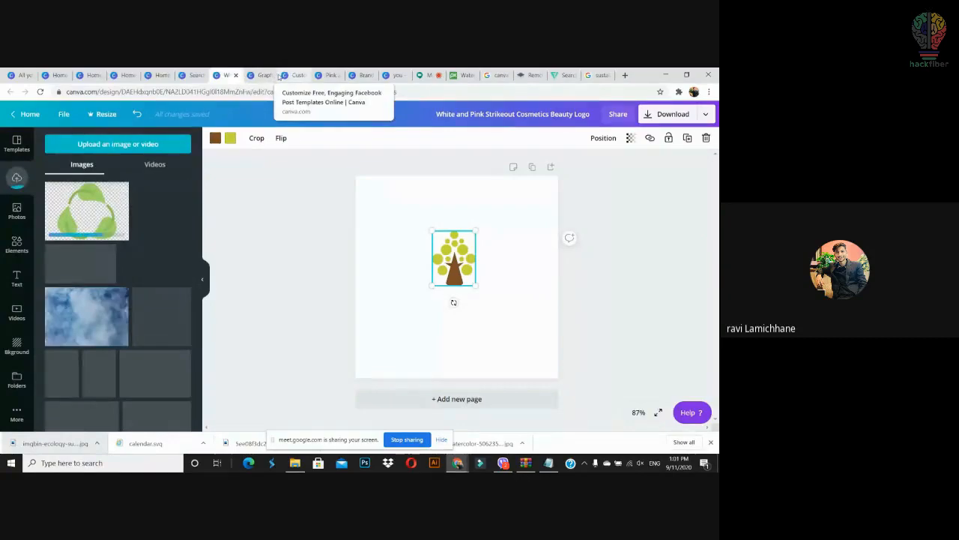
click(304, 77)
click(304, 75)
click(303, 75)
click(304, 76)
click(303, 76)
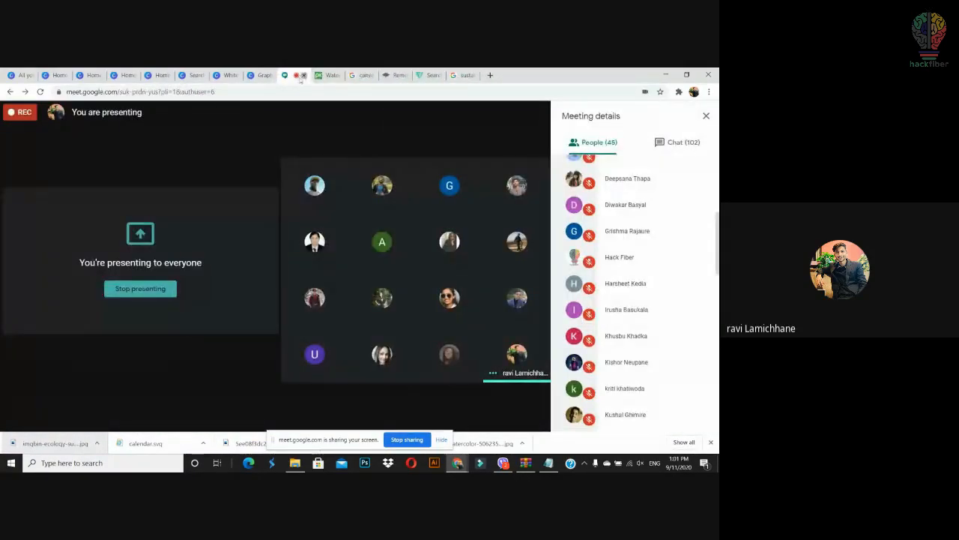
click(229, 75)
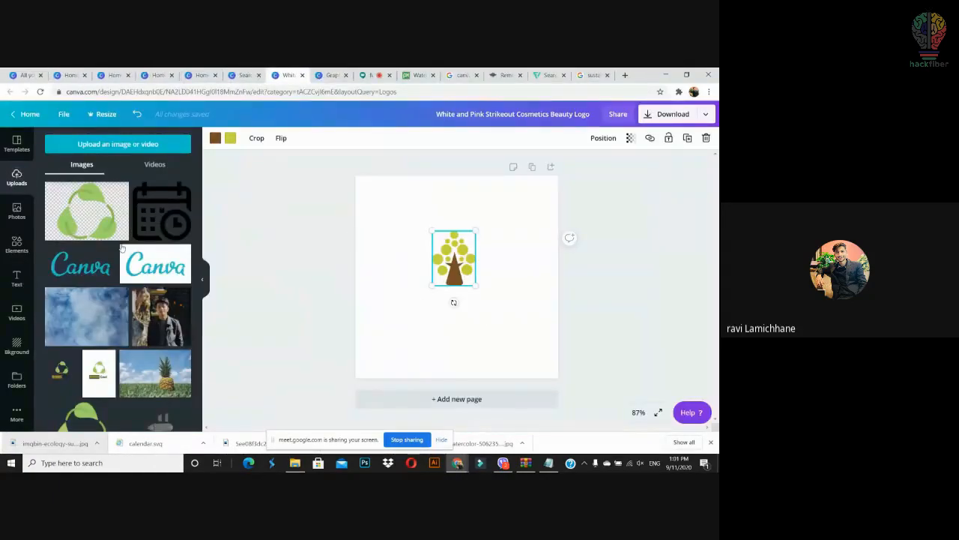
drag(428, 329, 435, 330)
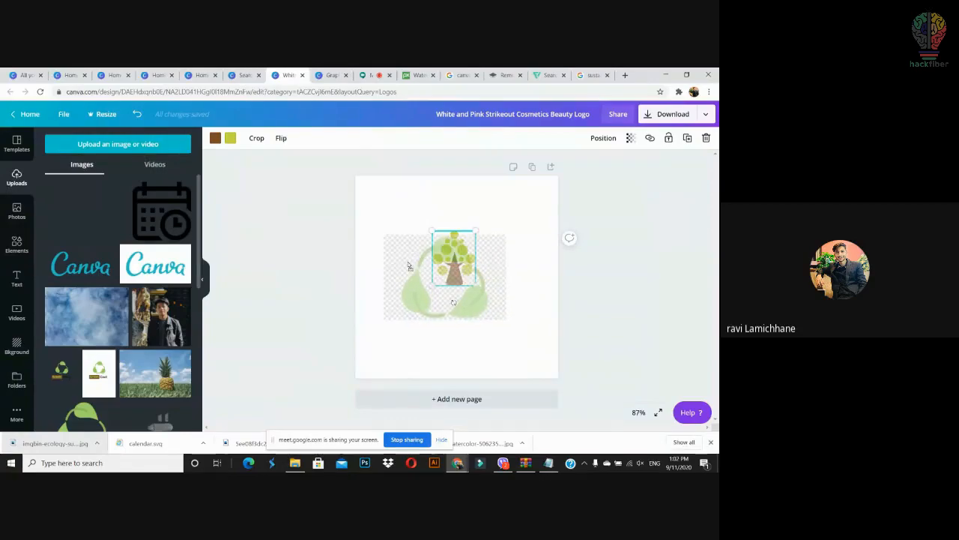
key(Delete)
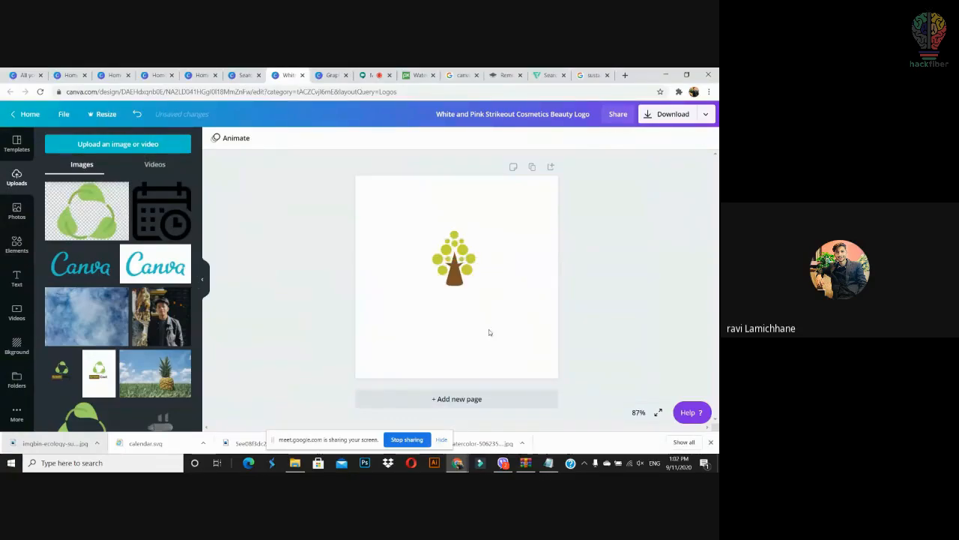
Step: Search Google for a background remover and open remove.bg
click(589, 71)
click(577, 93)
text(ba)
key(Return)
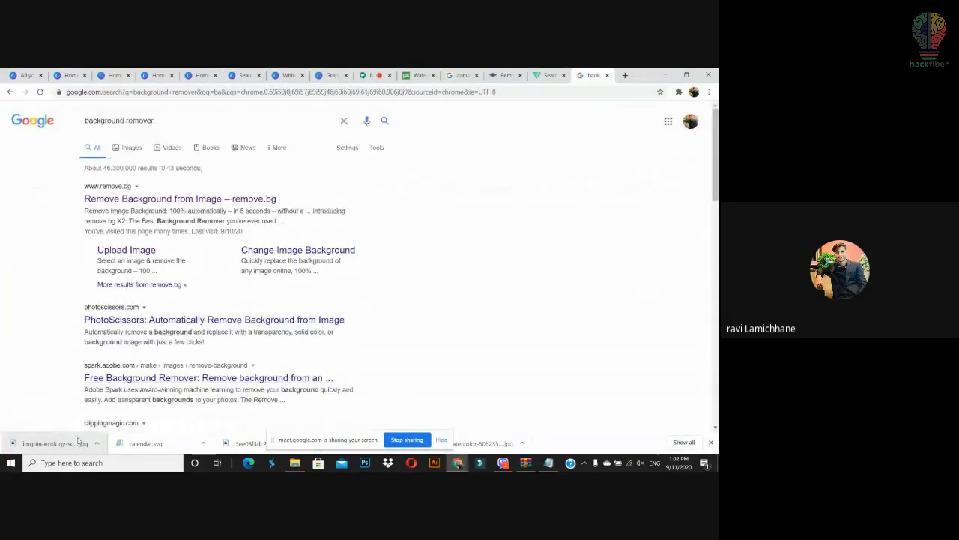
click(153, 200)
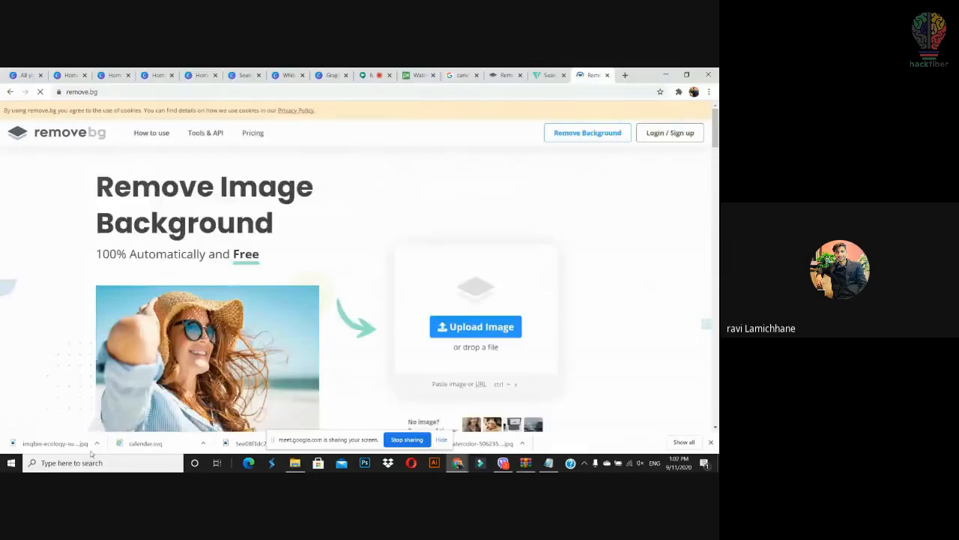
Step: Remove the recycle image's background, download the transparent PNG, and drop it into Canva
drag(53, 443, 472, 318)
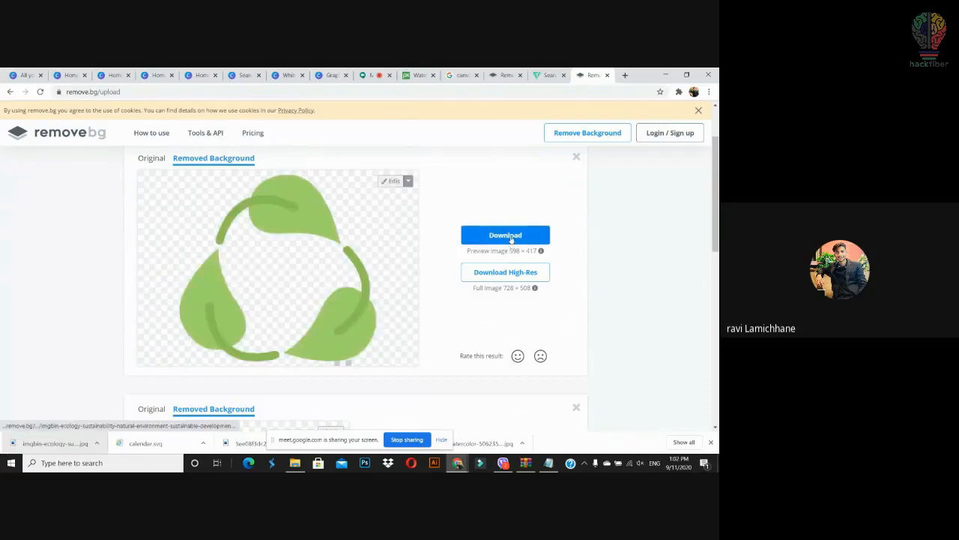
click(512, 238)
drag(115, 448, 165, 222)
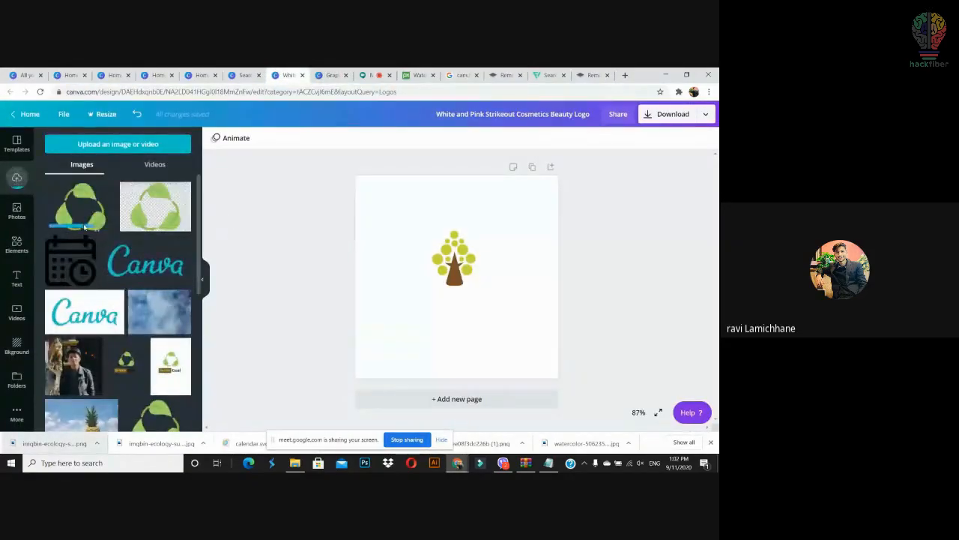
Step: Place the transparent recycle image over the tree and enlarge it to encircle the tree
drag(87, 207, 460, 260)
mouse_move(512, 304)
mouse_down()
mouse_move(529, 321)
mouse_move(485, 292)
mouse_move(542, 328)
mouse_move(499, 291)
mouse_up()
click(486, 348)
Step: Group the recycle image with the tree and shrink the group to 230 by 160
drag(538, 201, 382, 316)
click(578, 140)
drag(522, 307, 479, 275)
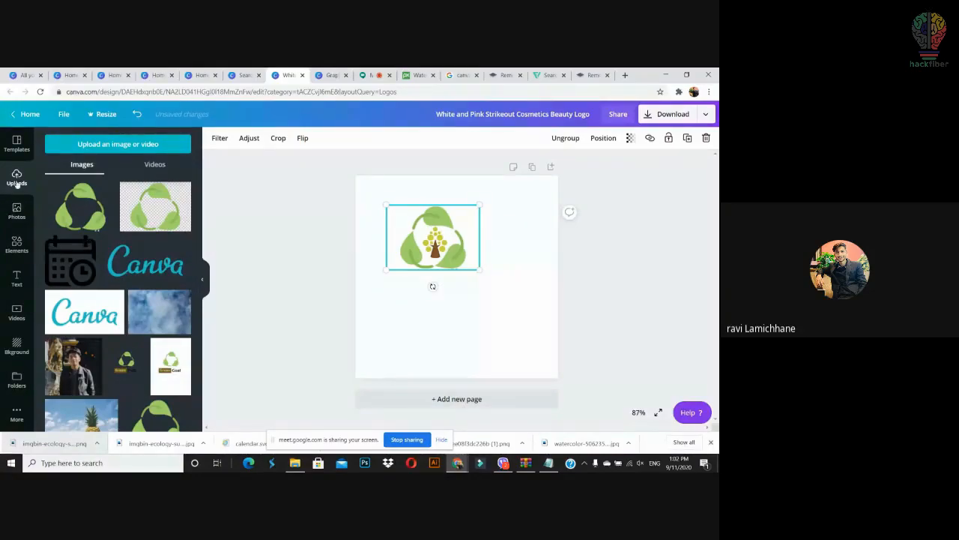
click(443, 330)
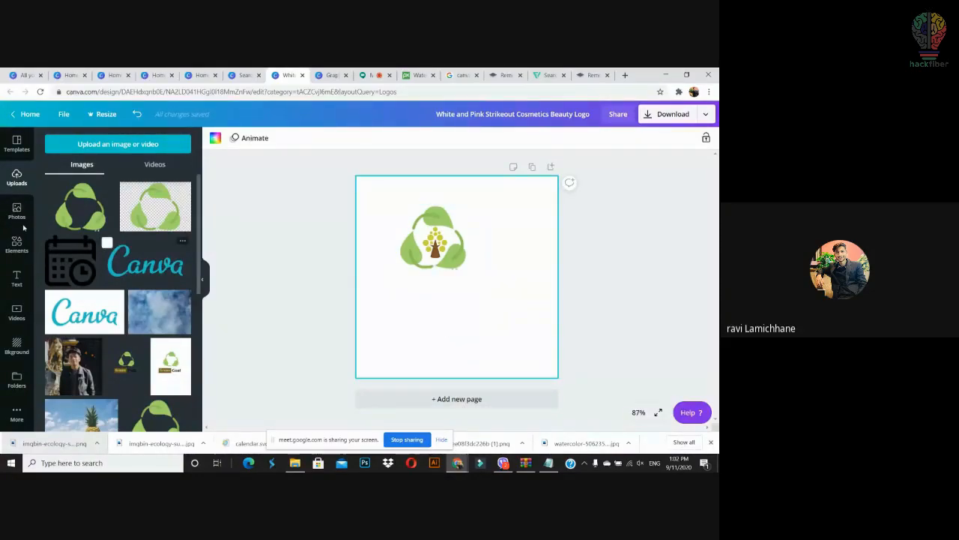
click(21, 247)
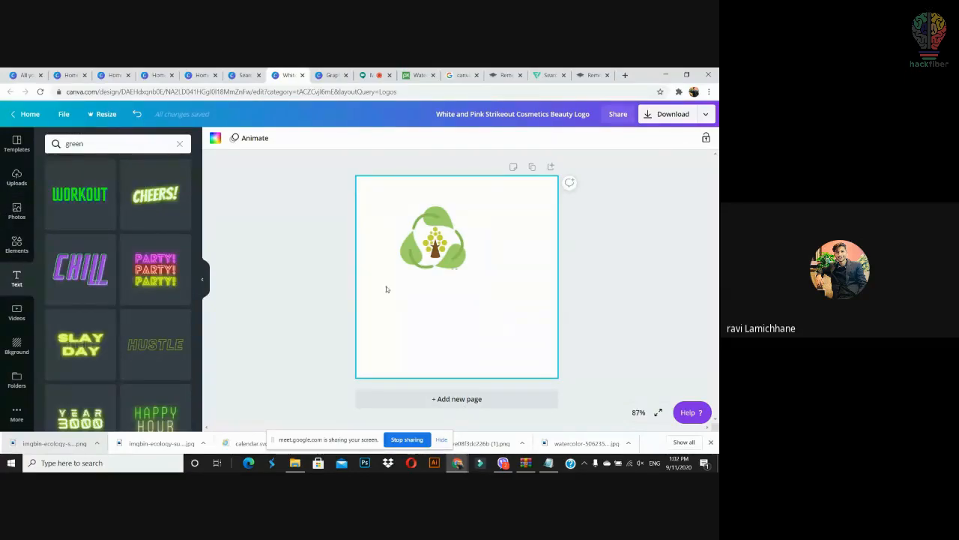
Step: Add a text box reading 'Sustinable' in Montserrat Extra-Bold
key(t)
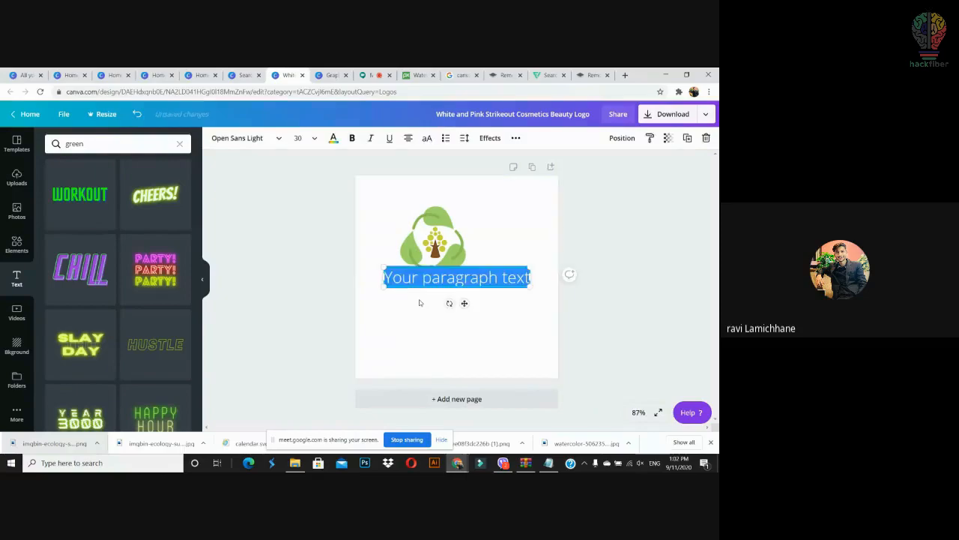
text(Susta)
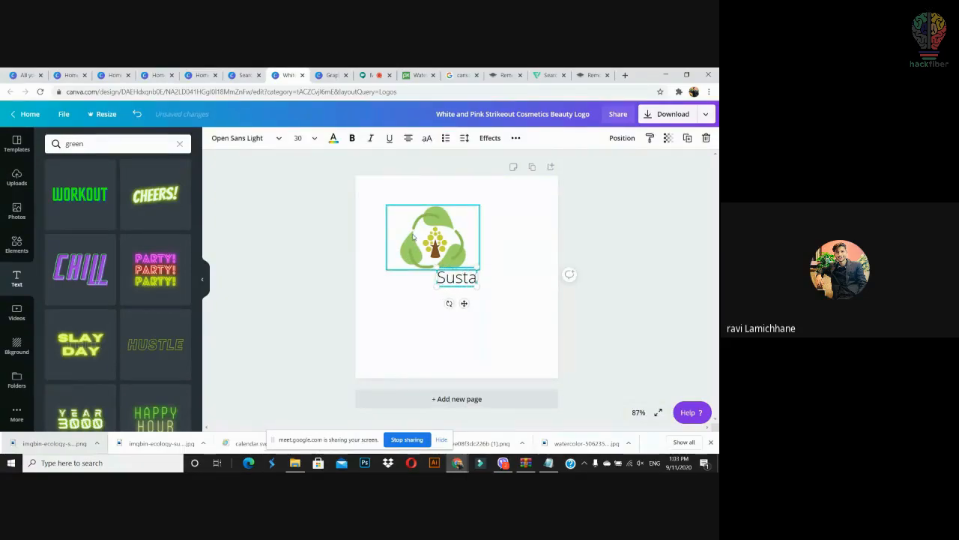
key(BackSpace)
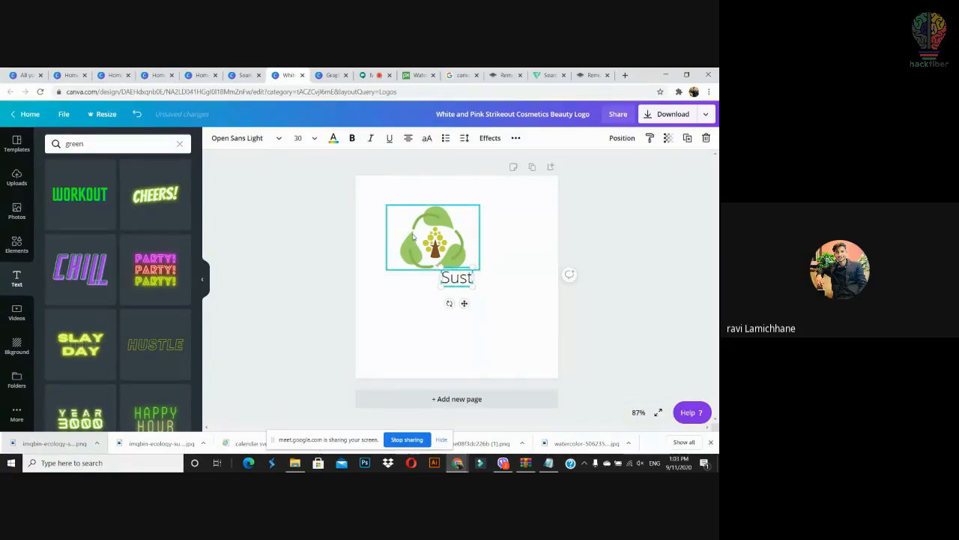
text(inable)
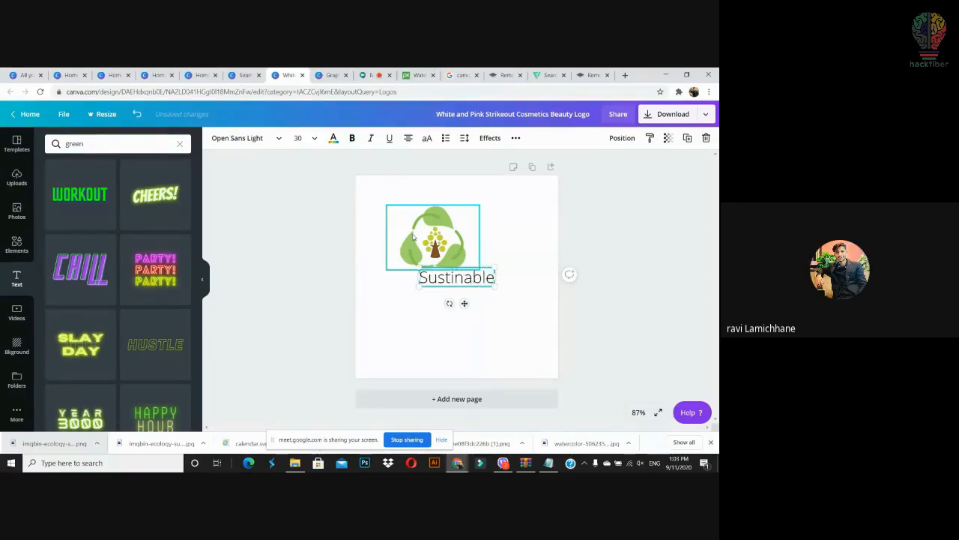
click(236, 138)
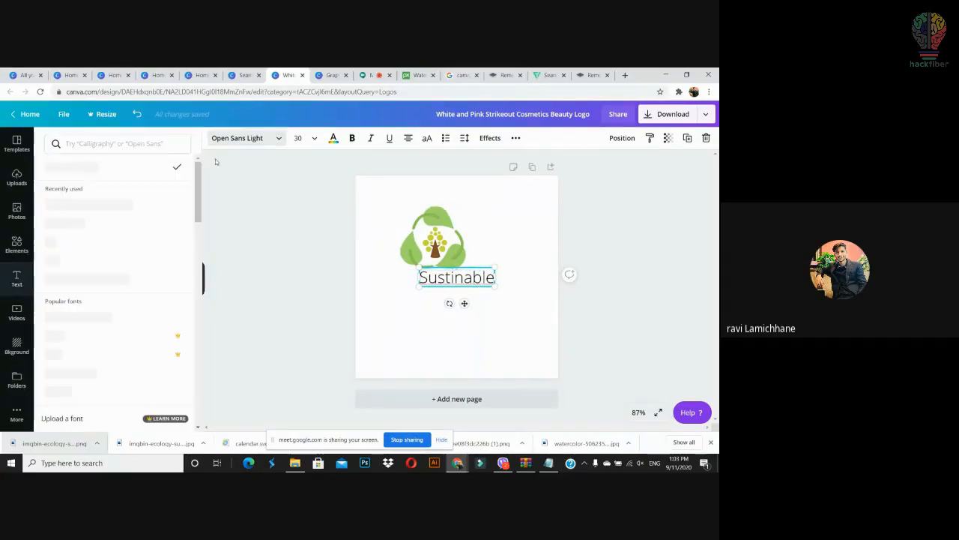
click(88, 203)
click(488, 280)
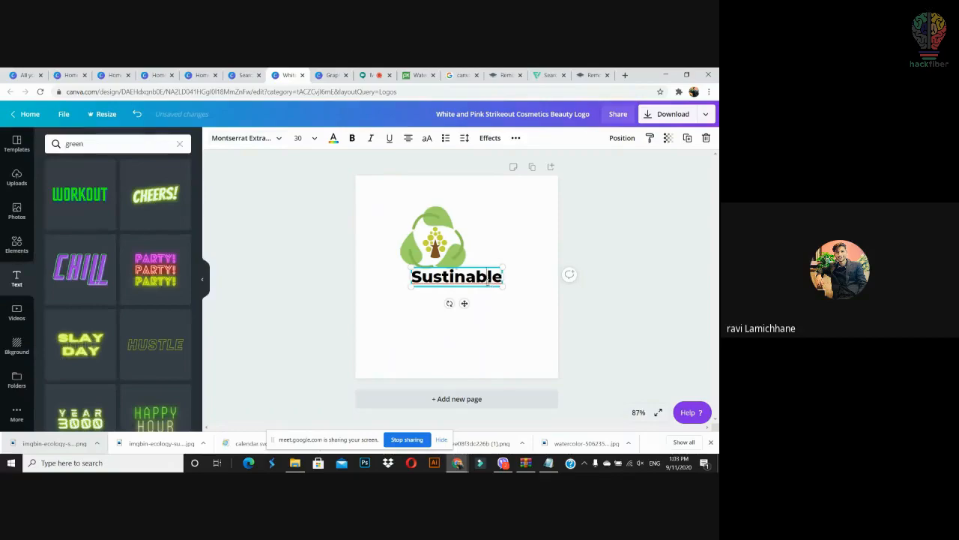
Step: Shrink the Sustinable text to size 20.8 and move it just under the logo
click(477, 303)
click(501, 284)
drag(503, 286, 475, 278)
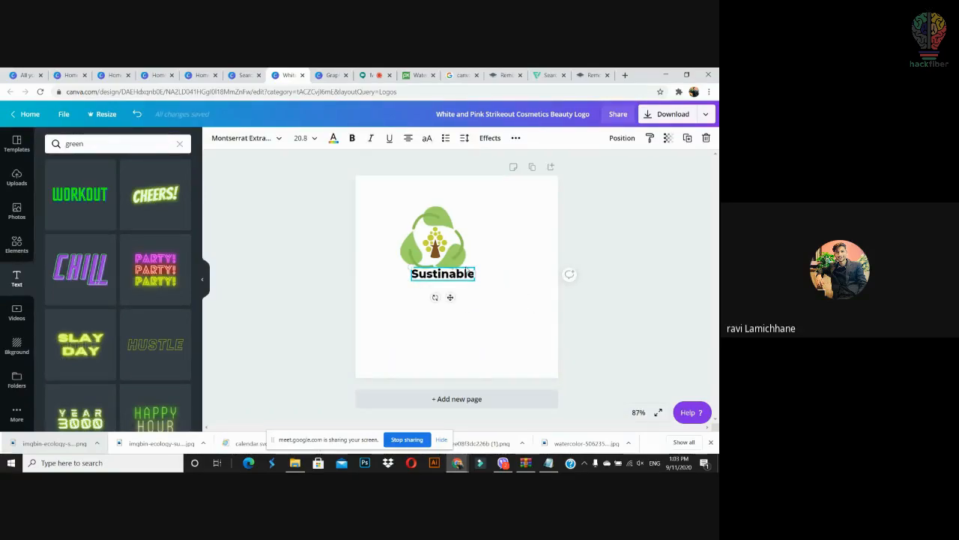
click(494, 285)
drag(458, 273, 441, 283)
click(428, 338)
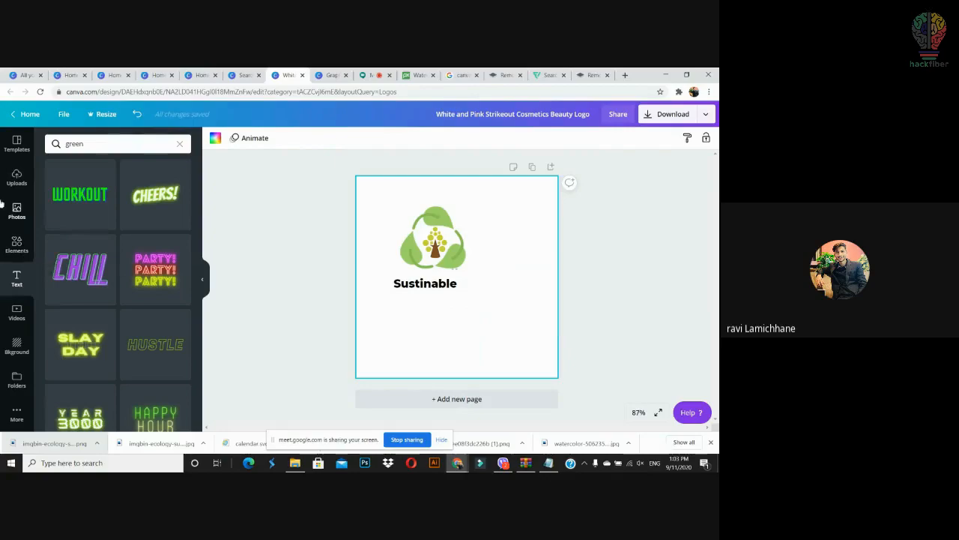
Step: Add a green rectangle below the logo and narrow it from both sides
click(18, 243)
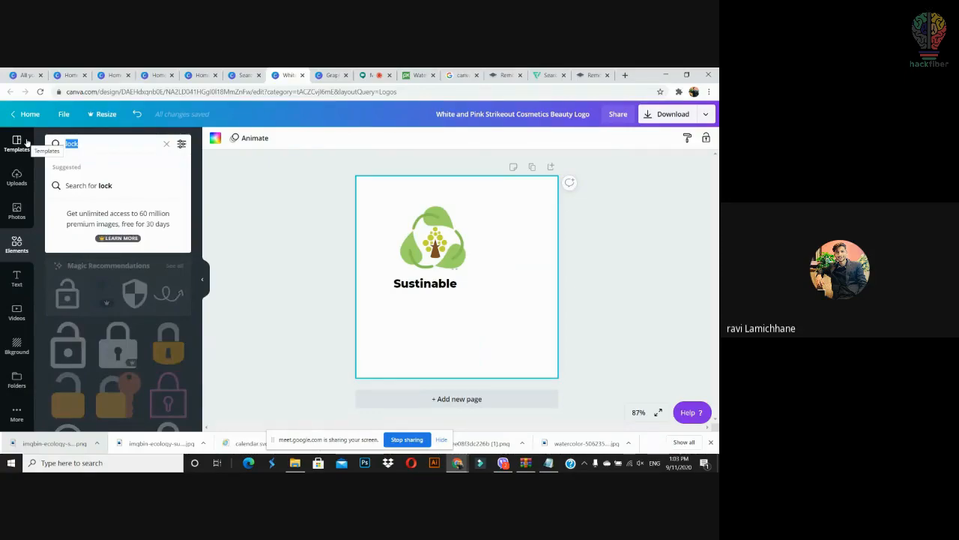
text(rec)
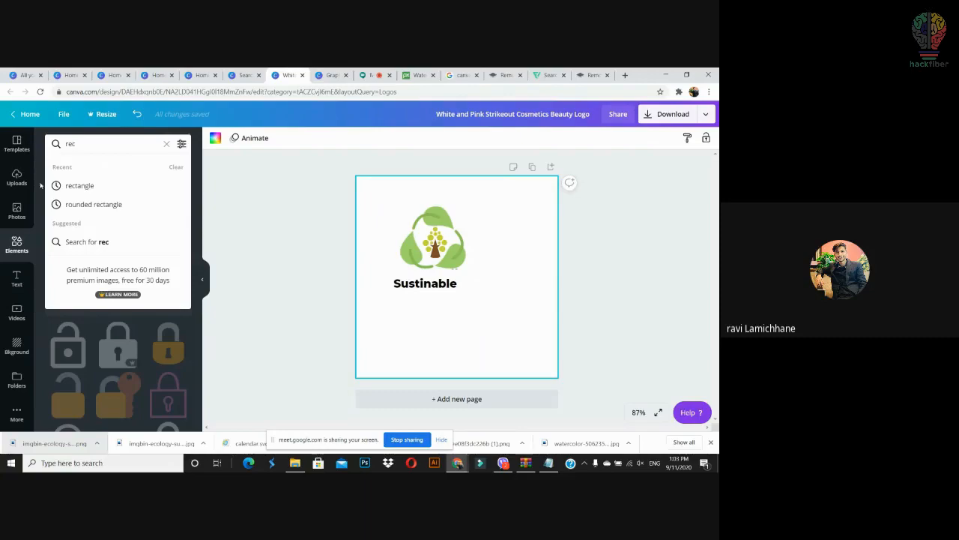
click(78, 185)
drag(96, 248, 455, 350)
drag(453, 337, 460, 284)
drag(384, 281, 390, 281)
click(477, 292)
Step: Make the Sustinable text white
click(398, 291)
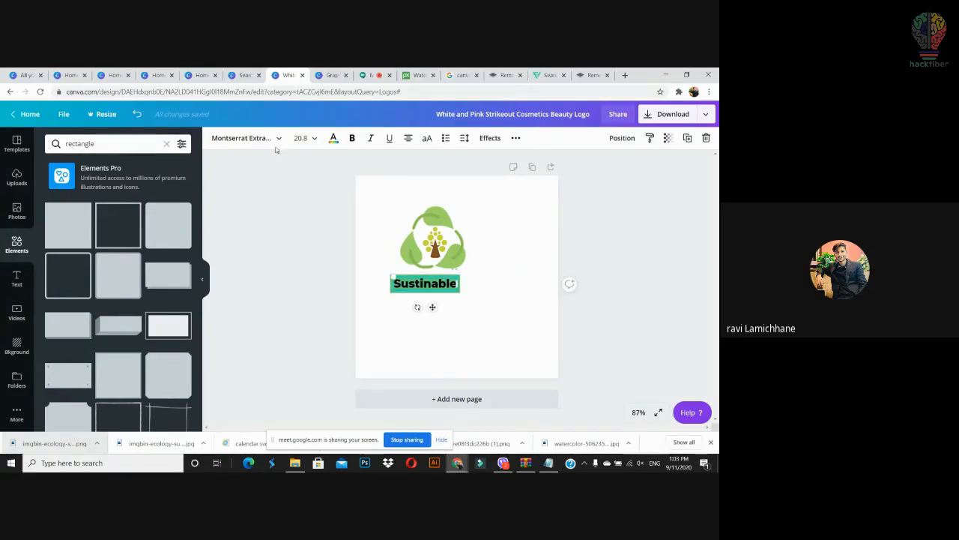
click(333, 139)
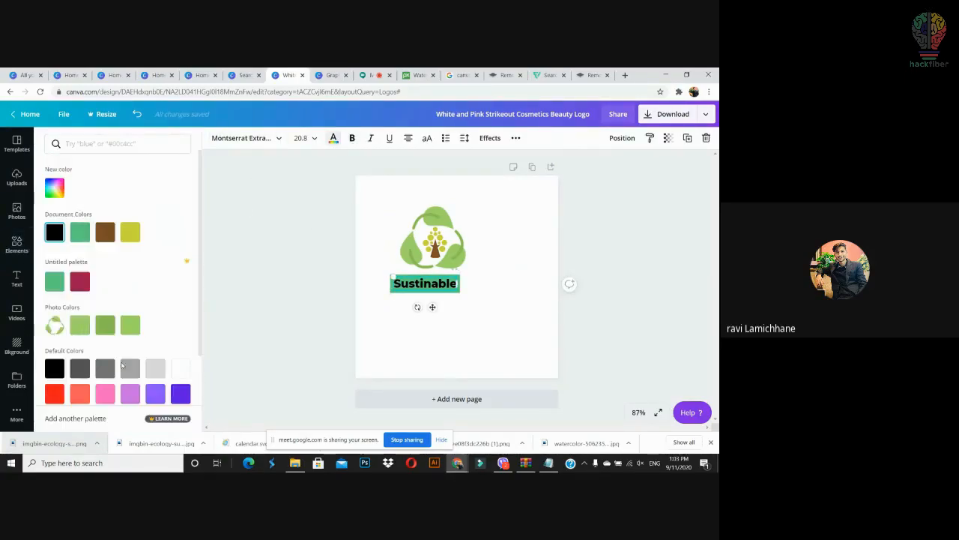
click(180, 368)
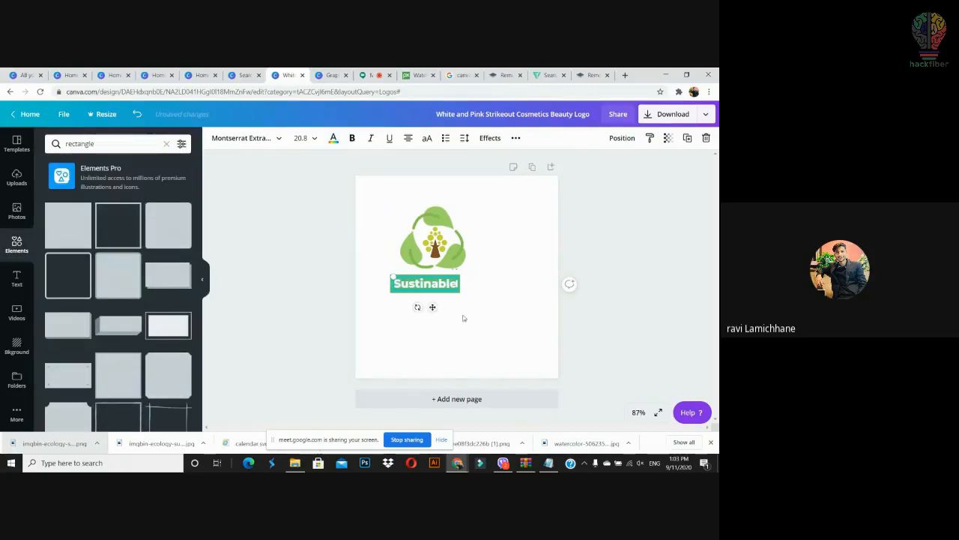
click(477, 314)
Step: Group the text with the green rectangle and shrink the label to size 17.2
click(418, 287)
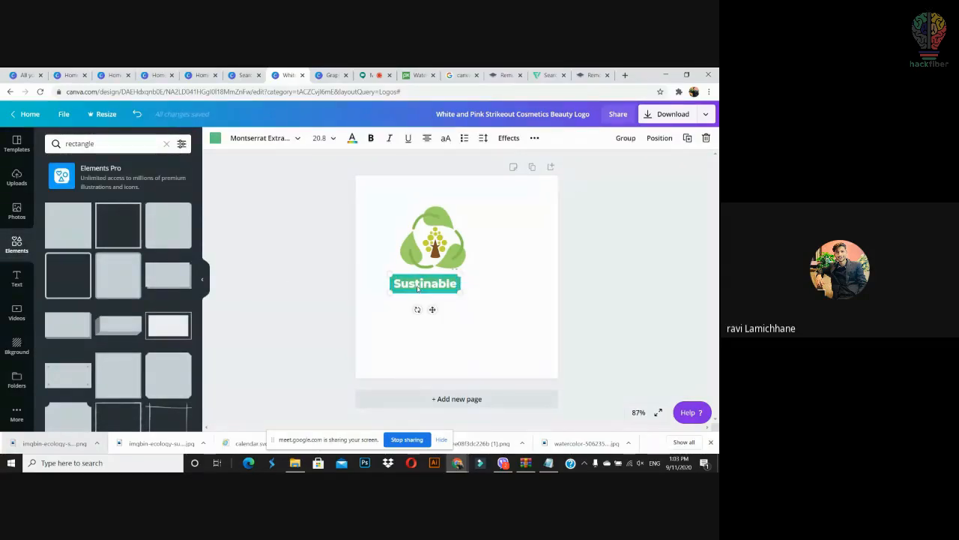
drag(416, 285, 412, 287)
click(626, 138)
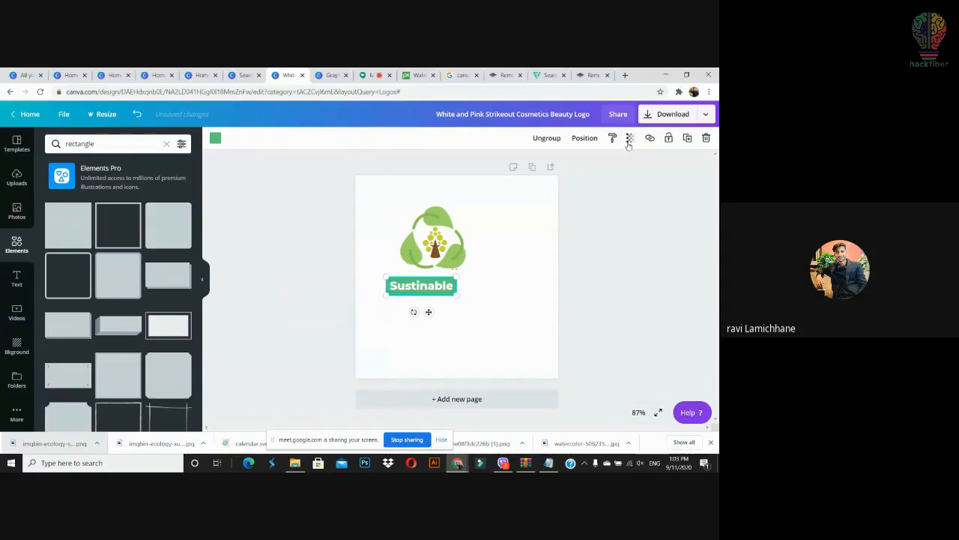
drag(451, 297, 423, 284)
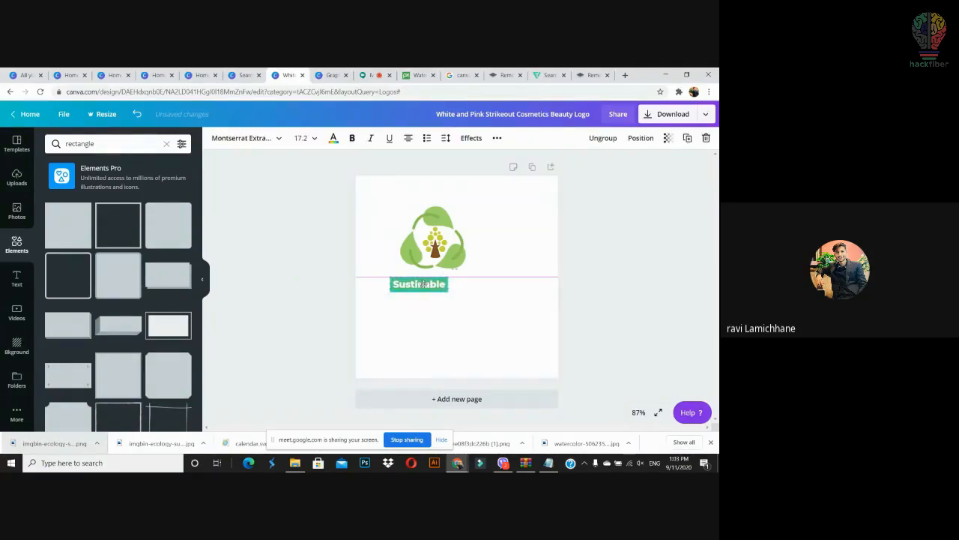
Step: Add the word 'Green' in Montserrat Semi-Bold right beside the Sustinable label
click(466, 302)
text(t)
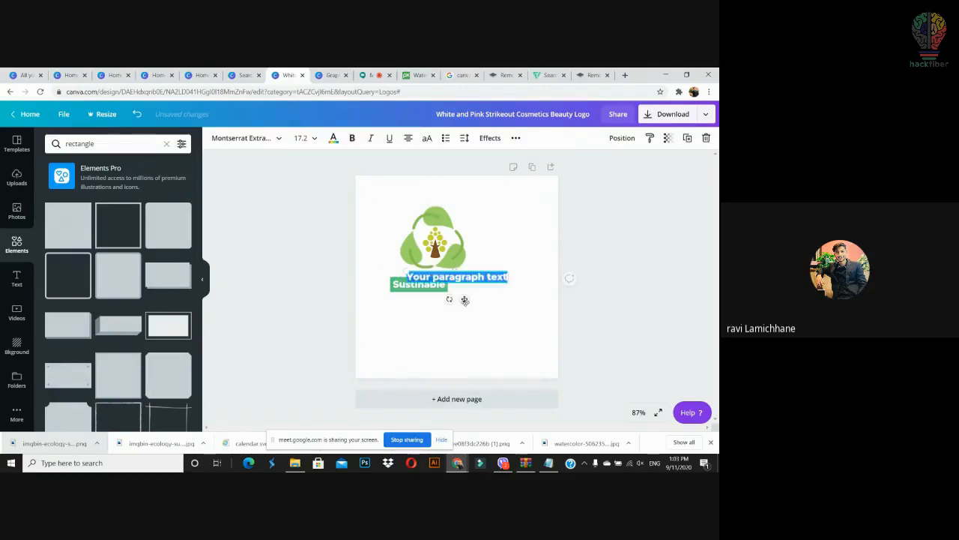
text(Green)
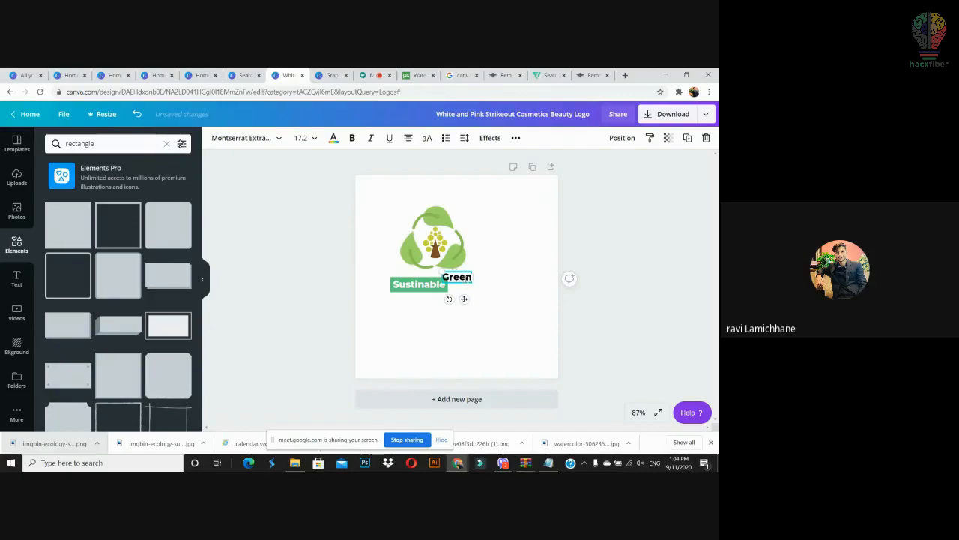
key(ctrl+a)
click(260, 138)
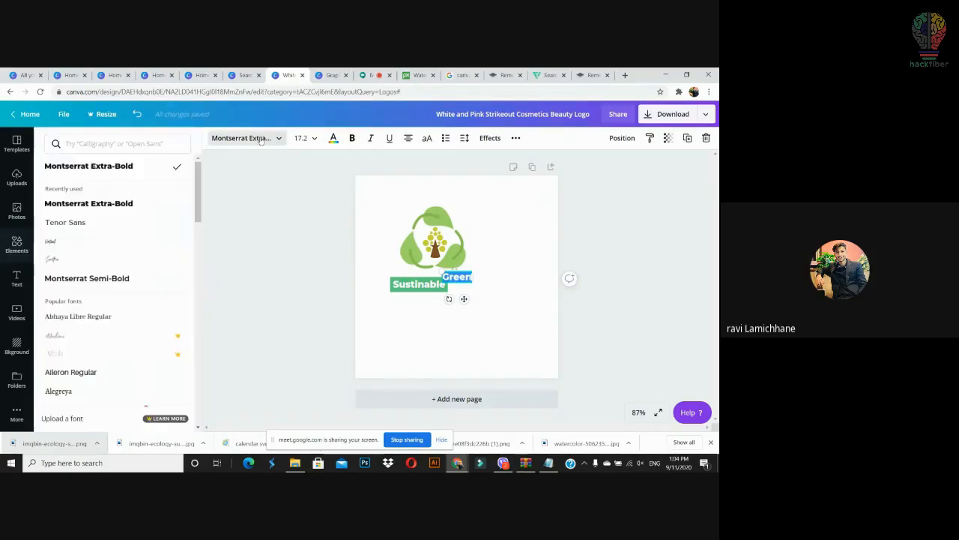
click(139, 281)
click(483, 329)
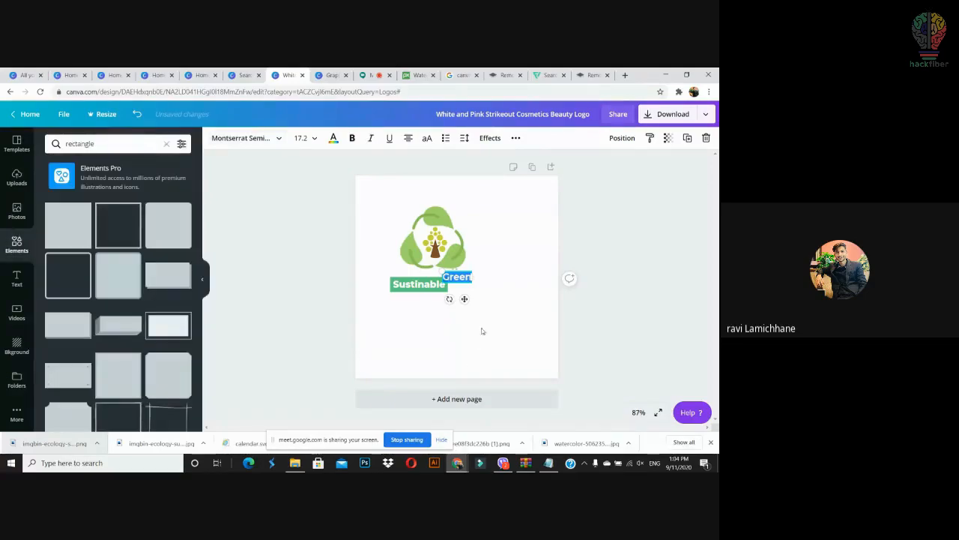
drag(467, 280, 486, 293)
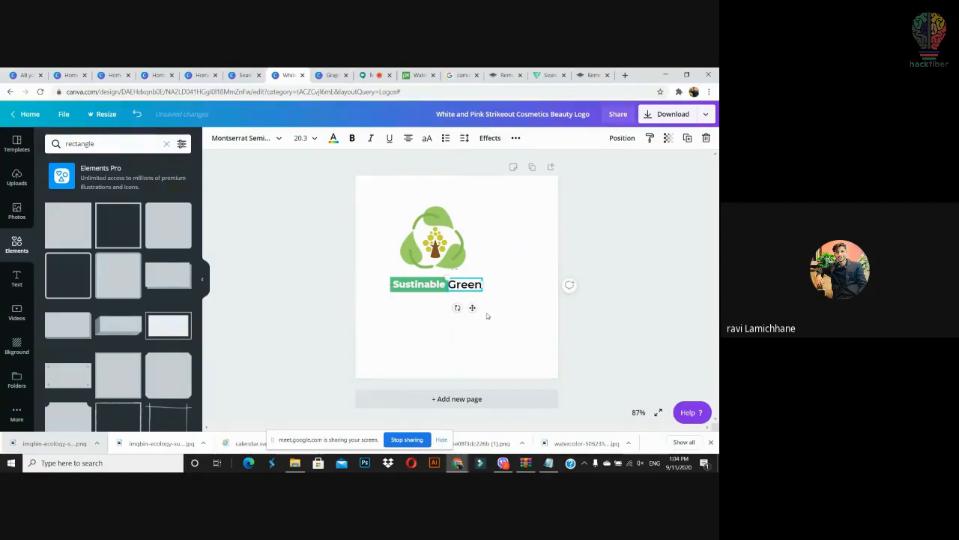
key(Right)
key(Right)
key(Right)
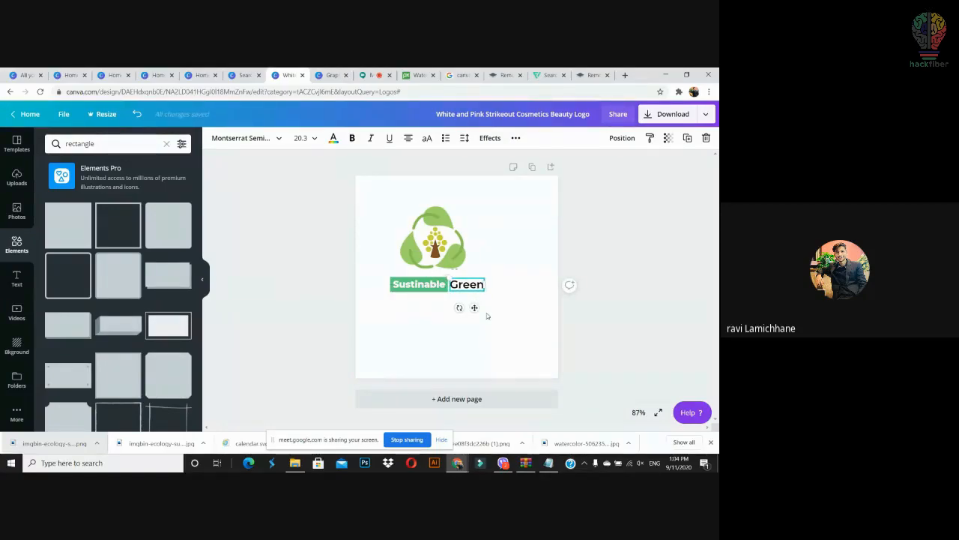
click(550, 307)
Step: Shrink the 'Sustinable Green' title from size 20.3 to 19.3
click(395, 291)
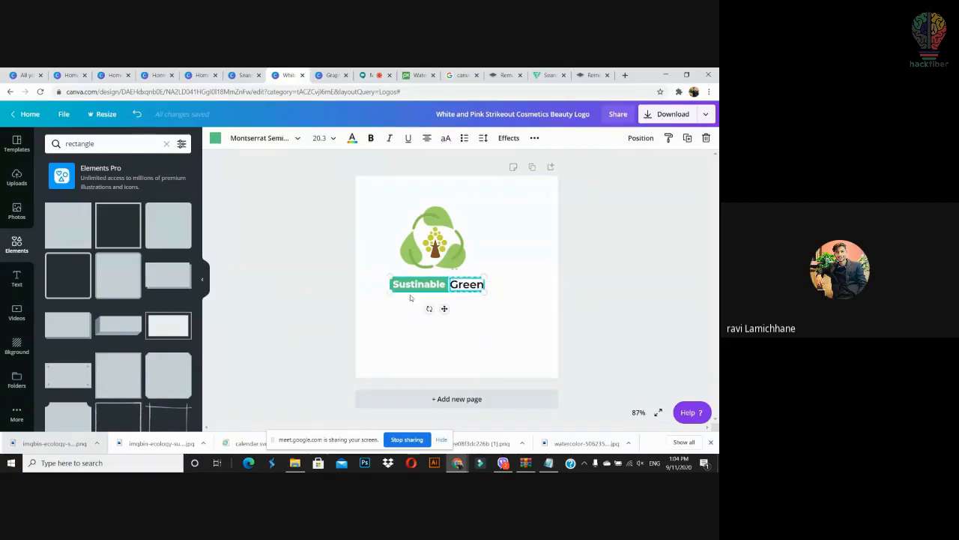
drag(484, 293, 479, 292)
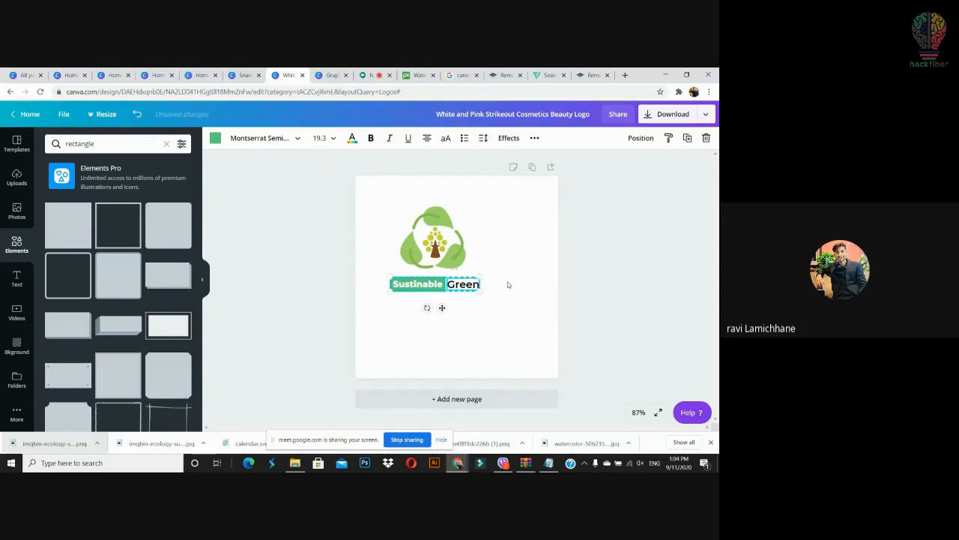
click(507, 284)
click(399, 294)
Step: Try centring the title words, undo it, and select the logo and title together
click(641, 138)
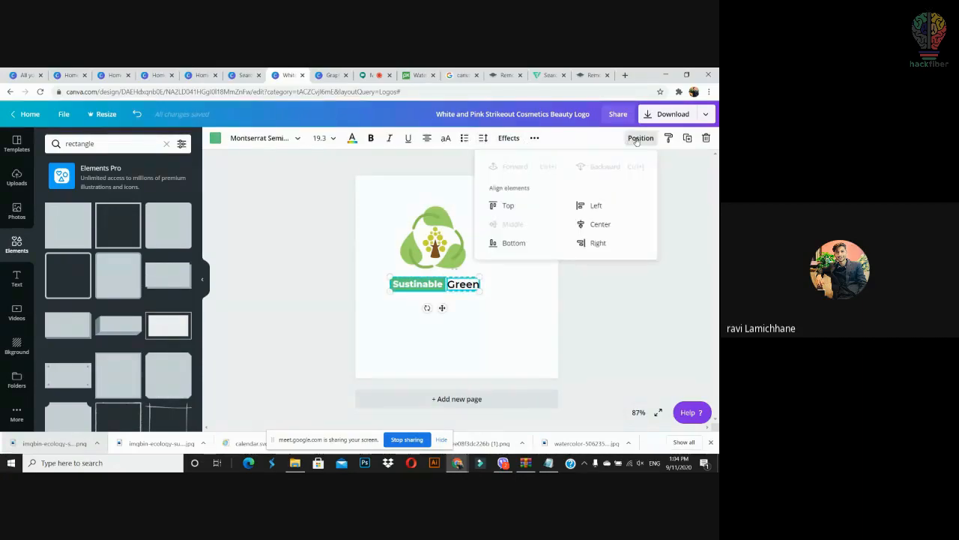
click(582, 224)
key(ctrl+z)
click(526, 303)
drag(505, 231, 420, 307)
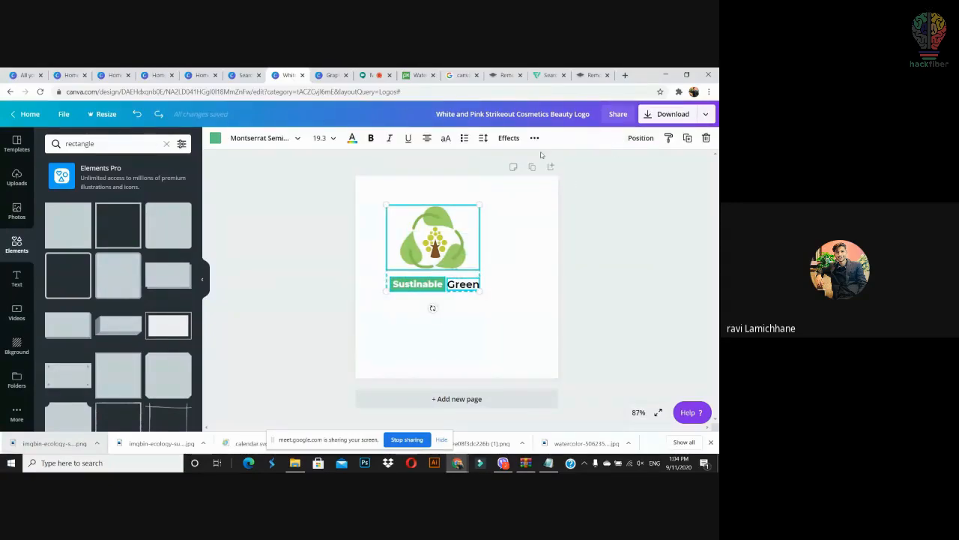
click(492, 343)
drag(494, 294, 352, 194)
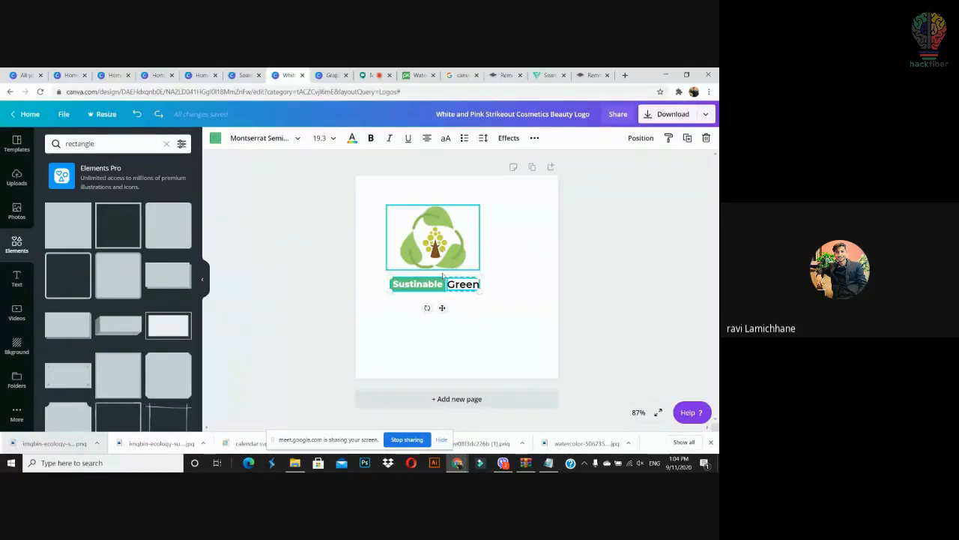
Step: Centre the tree logo horizontally on the page
click(443, 256)
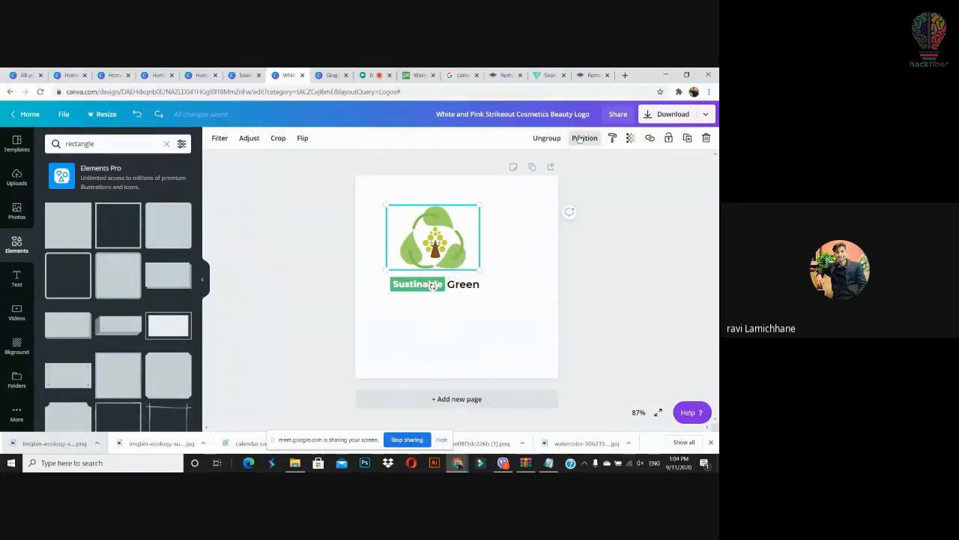
click(580, 139)
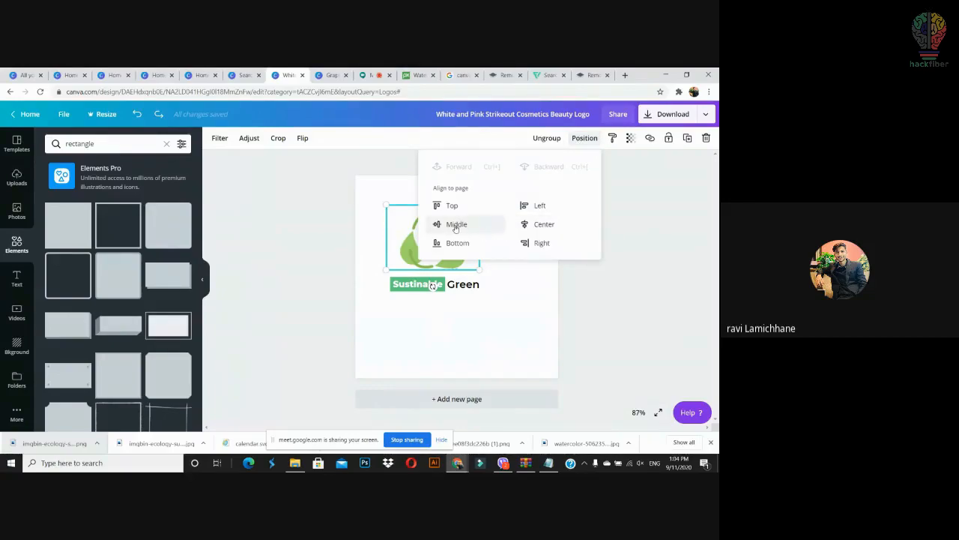
click(531, 224)
click(443, 306)
Step: Group the two title words and centre the title horizontally on the page
click(429, 290)
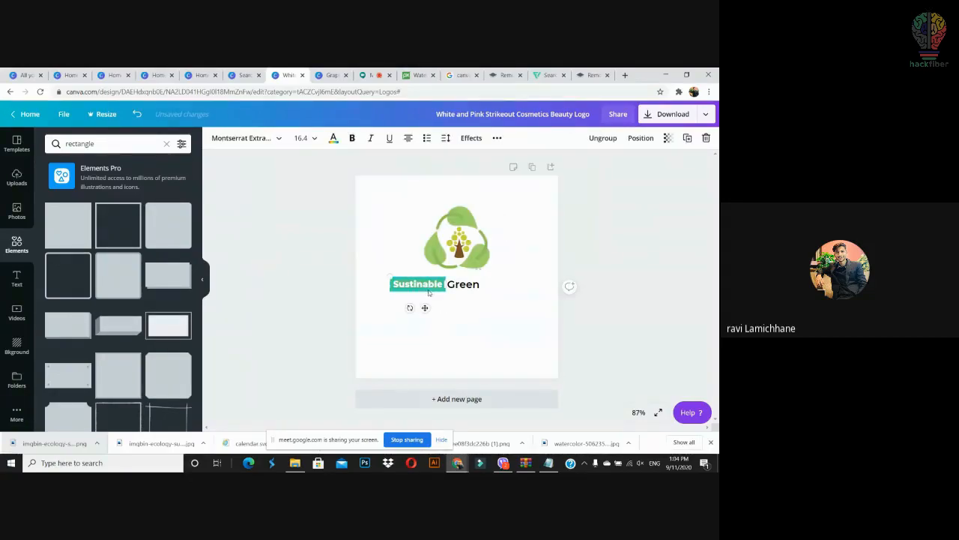
click(486, 293)
drag(498, 279, 407, 294)
click(624, 137)
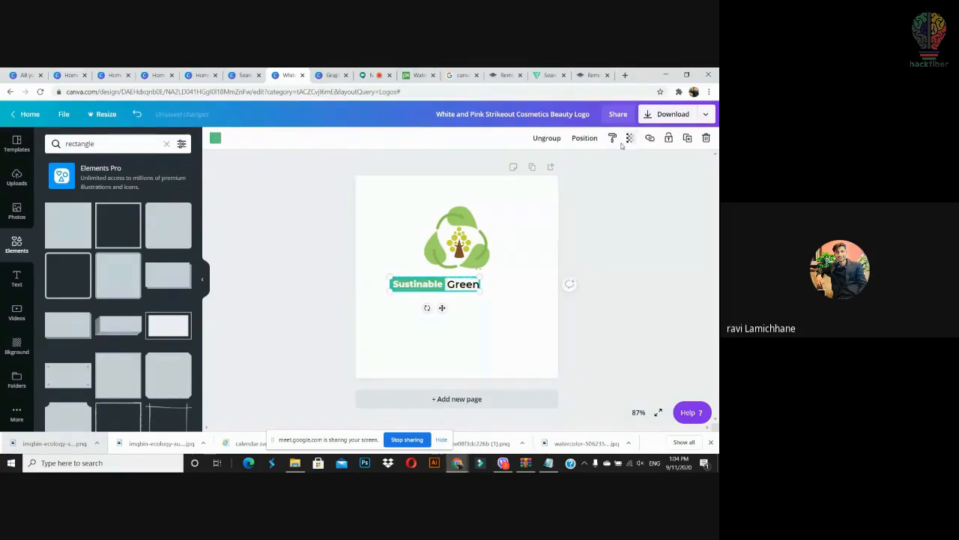
click(584, 138)
click(535, 223)
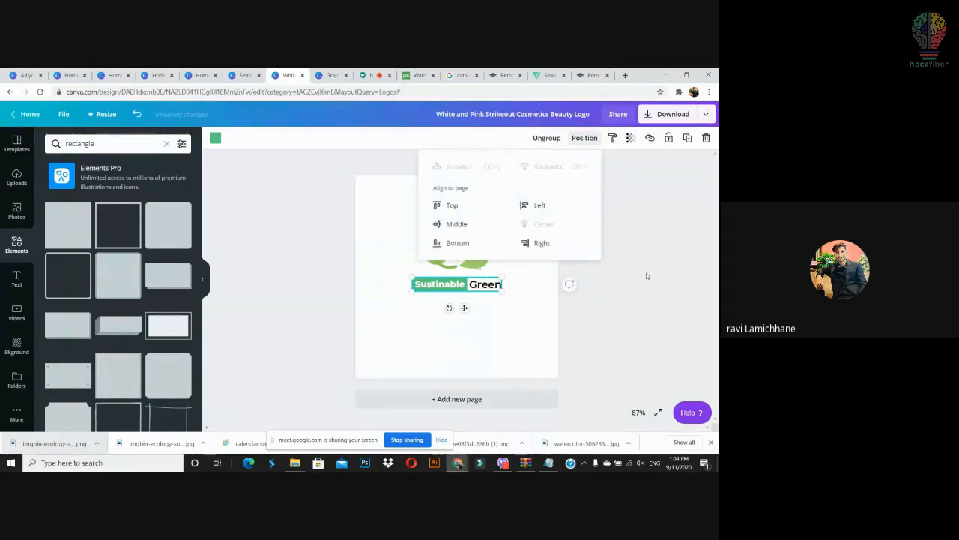
click(649, 291)
Step: Ungroup the title words, then shift the logo and title slightly left and shrink them together
drag(521, 202, 410, 325)
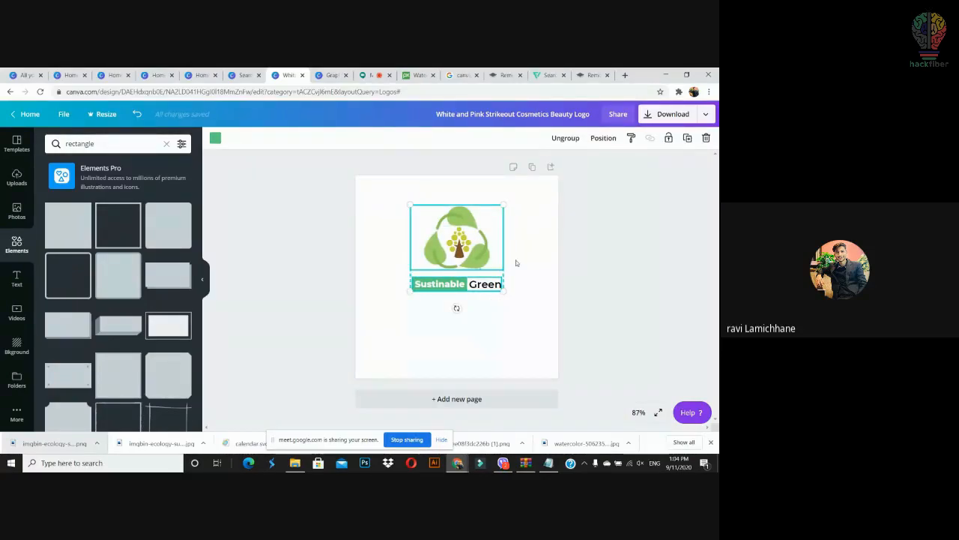
drag(515, 275, 411, 309)
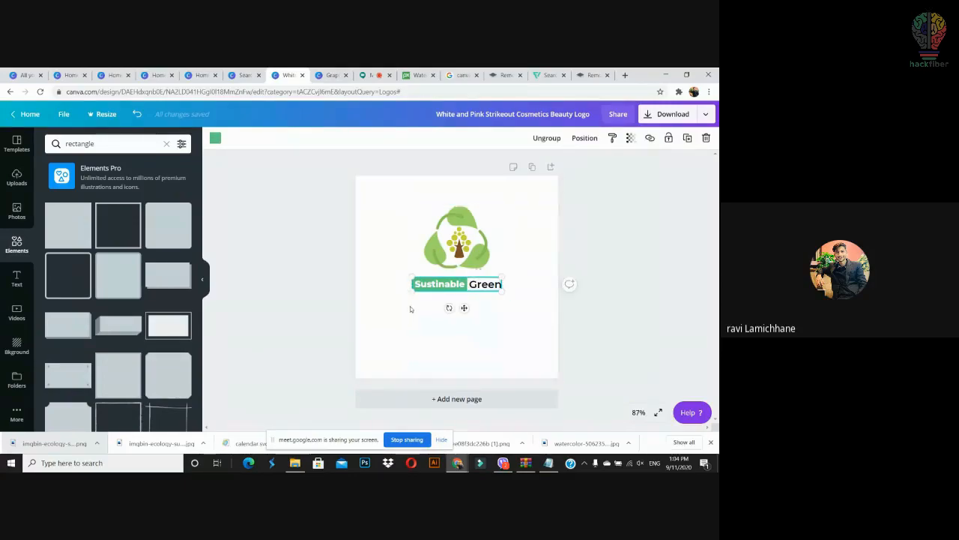
click(549, 138)
drag(514, 205, 399, 330)
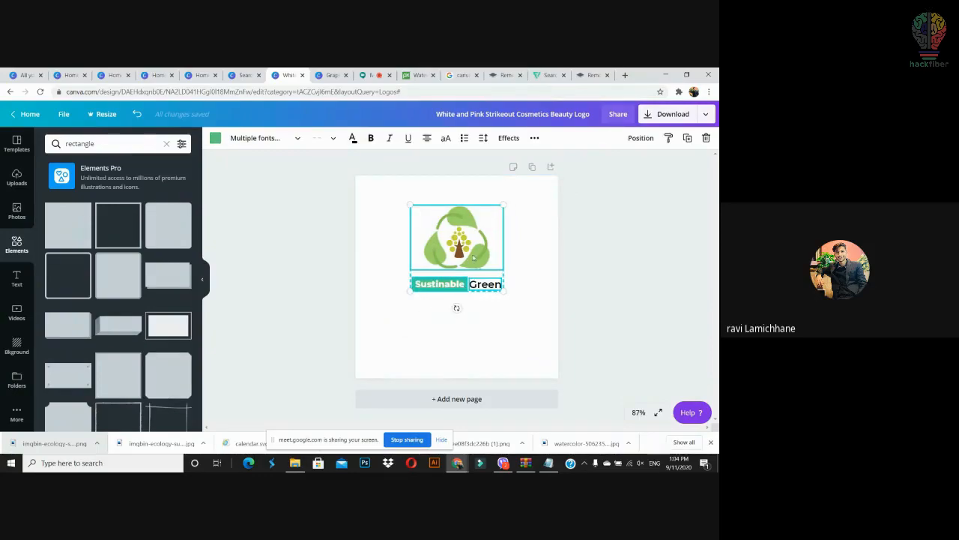
mouse_move(470, 251)
mouse_down()
mouse_move(446, 252)
mouse_move(455, 251)
mouse_up()
drag(483, 292, 322, 276)
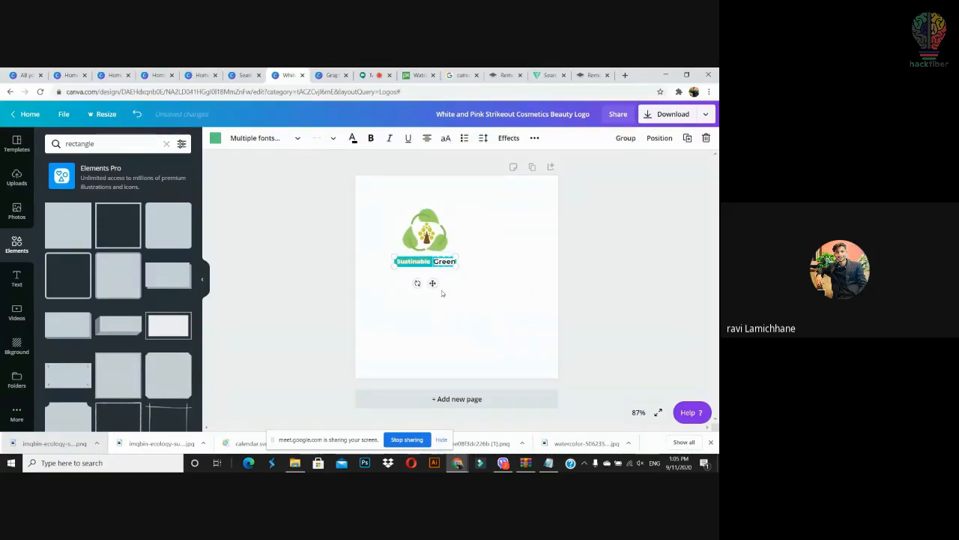
key(ctrl+g)
Step: Group the logo with its title, then enlarge the group and centre it on the page
click(465, 291)
drag(458, 203, 397, 302)
key(ctrl+g)
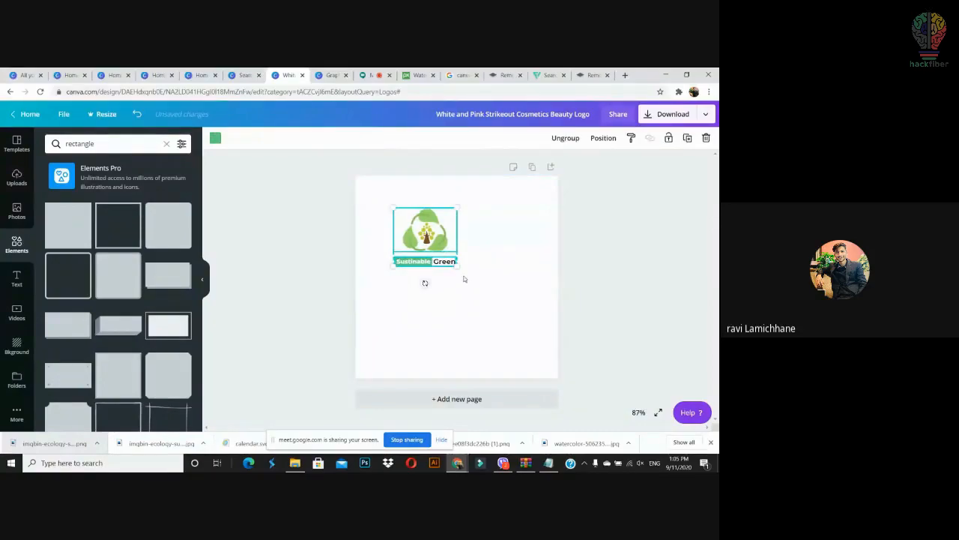
mouse_move(462, 269)
mouse_down()
mouse_move(479, 292)
mouse_move(459, 267)
mouse_up()
drag(439, 234, 463, 261)
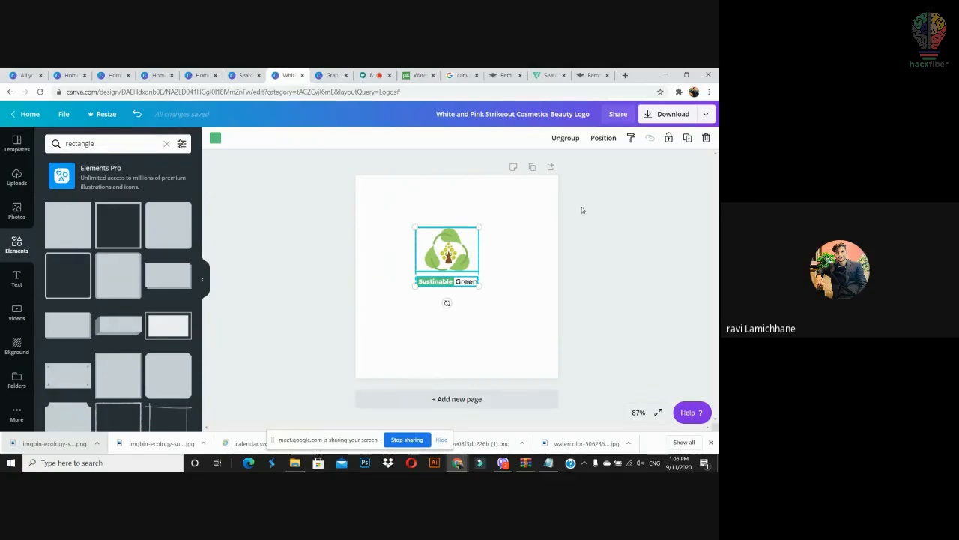
drag(616, 221, 510, 297)
drag(522, 223, 403, 308)
mouse_move(477, 290)
mouse_down()
mouse_move(528, 342)
mouse_move(478, 267)
mouse_move(476, 276)
mouse_up()
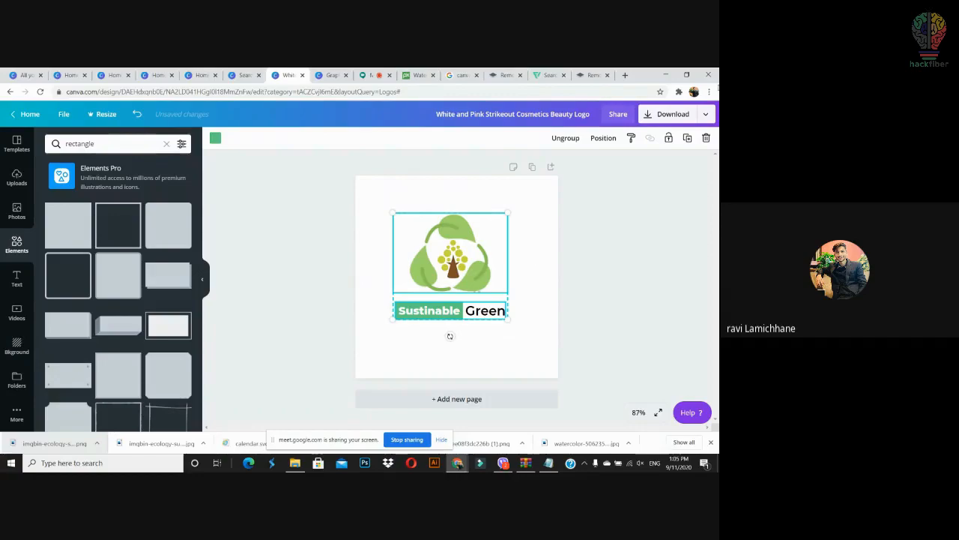
Step: Download the logo design as a PNG and upload it back into Canva
click(678, 115)
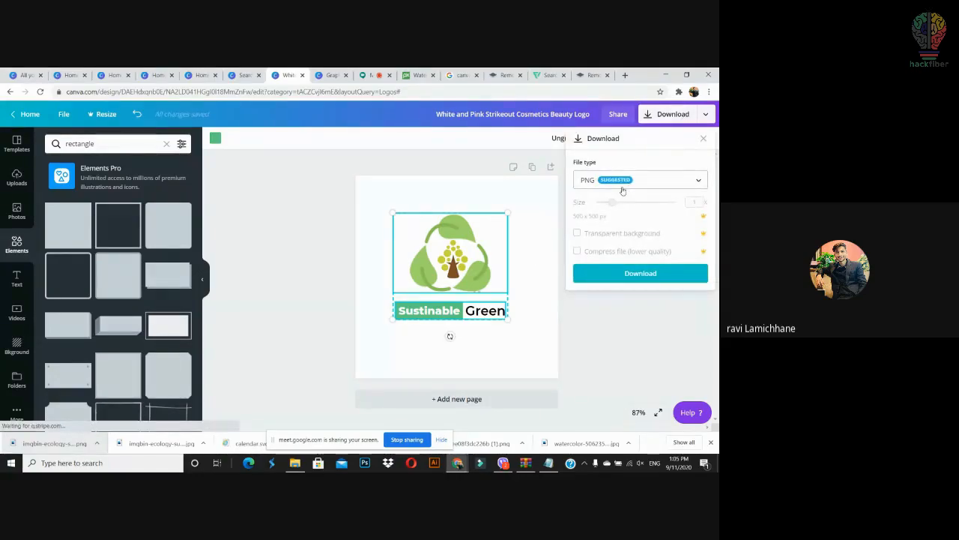
click(632, 274)
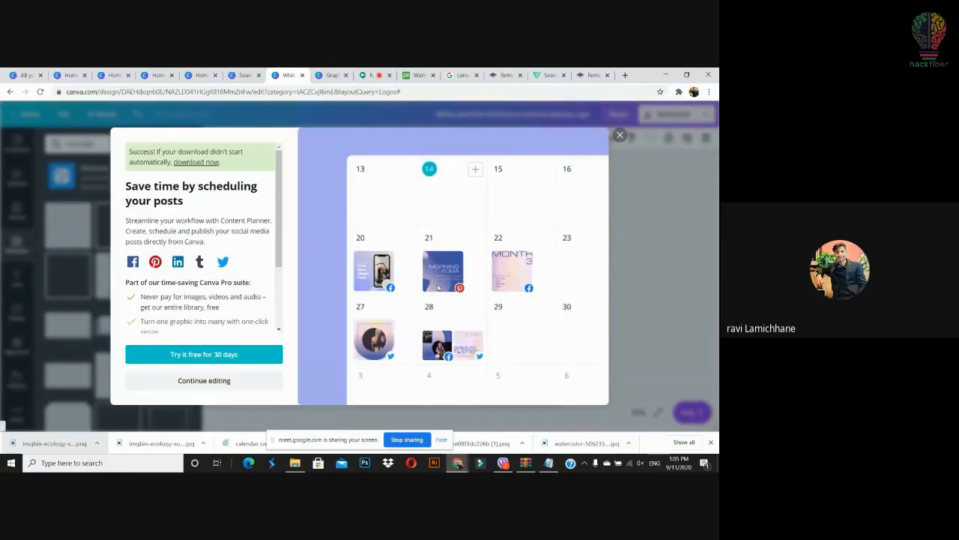
click(619, 135)
drag(80, 450, 560, 384)
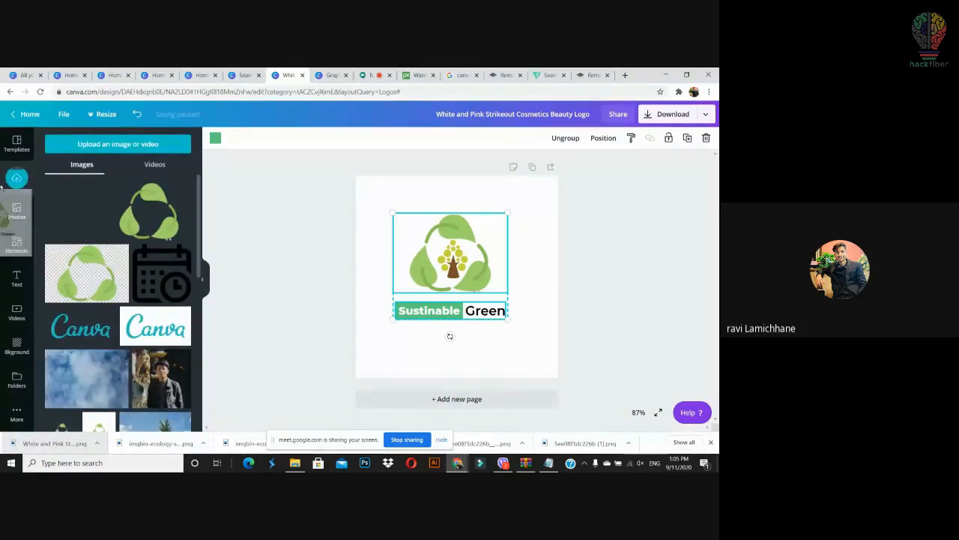
Step: Add a second page with a yellow-green background, test-placing the uploaded logo then deleting it
click(456, 399)
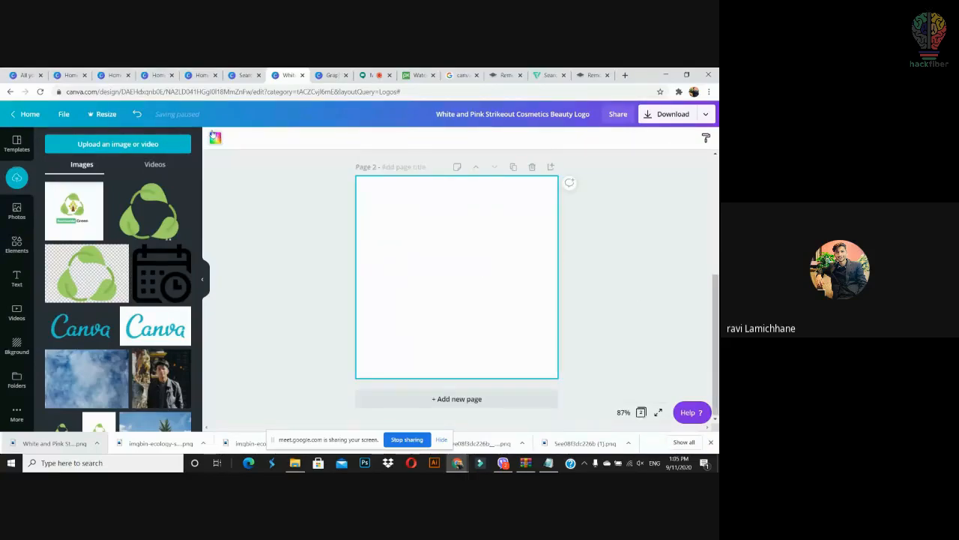
click(215, 137)
click(132, 234)
click(256, 241)
drag(59, 203, 450, 262)
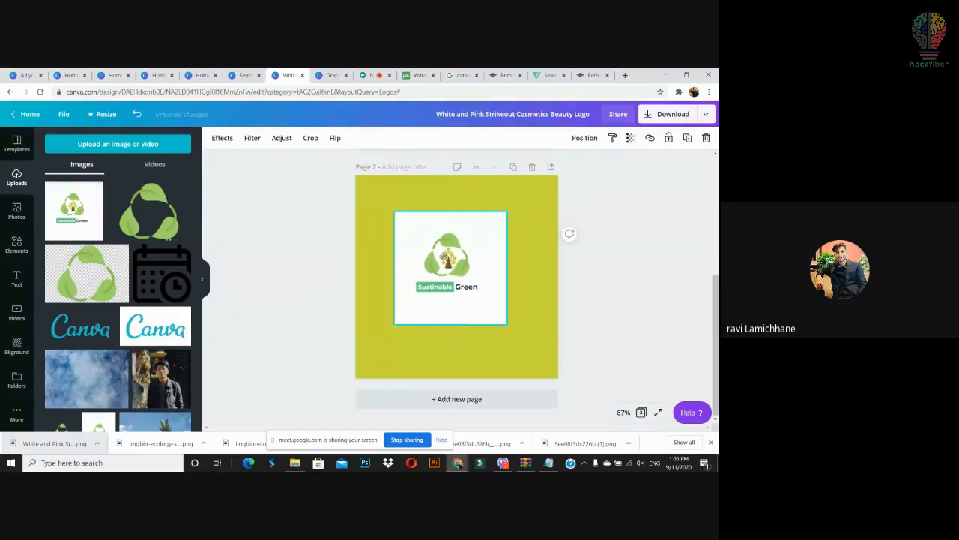
key(Delete)
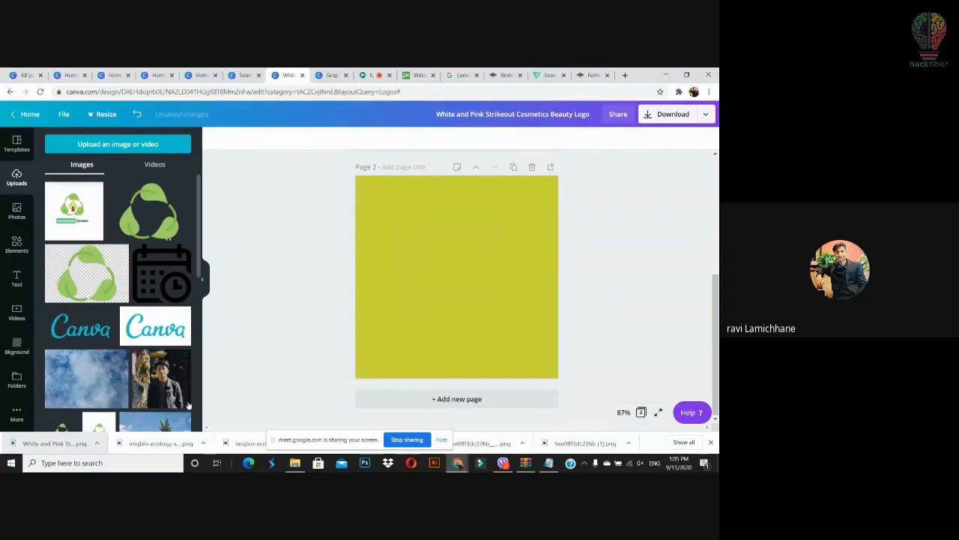
Step: Remove the Sustainable Green logo's white background in remove.bg and bring the transparent PNG into Canva
click(592, 75)
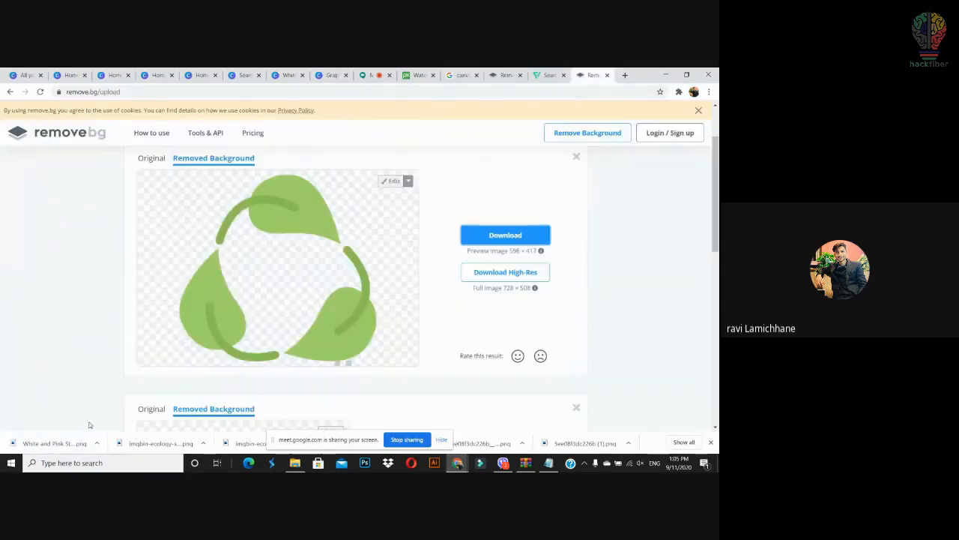
drag(54, 454, 352, 315)
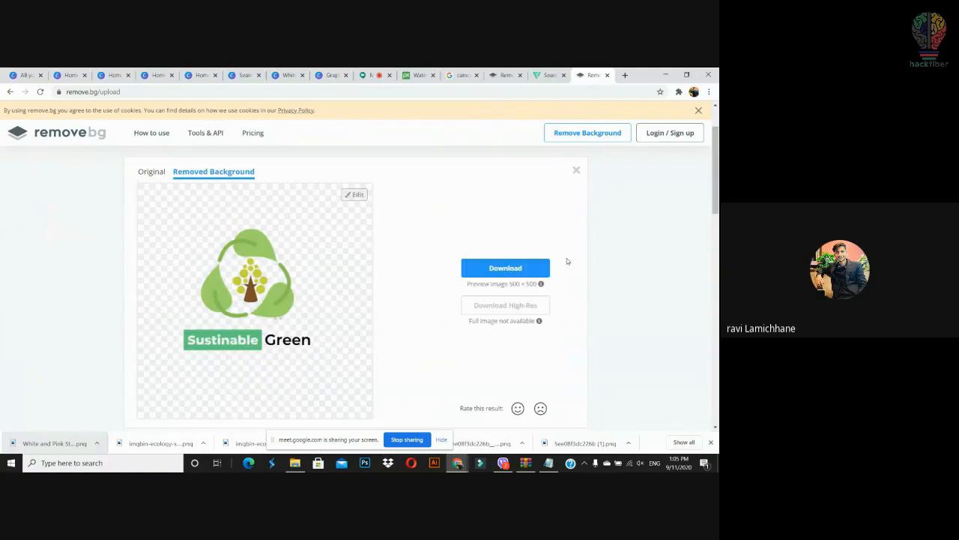
click(538, 273)
drag(62, 447, 161, 255)
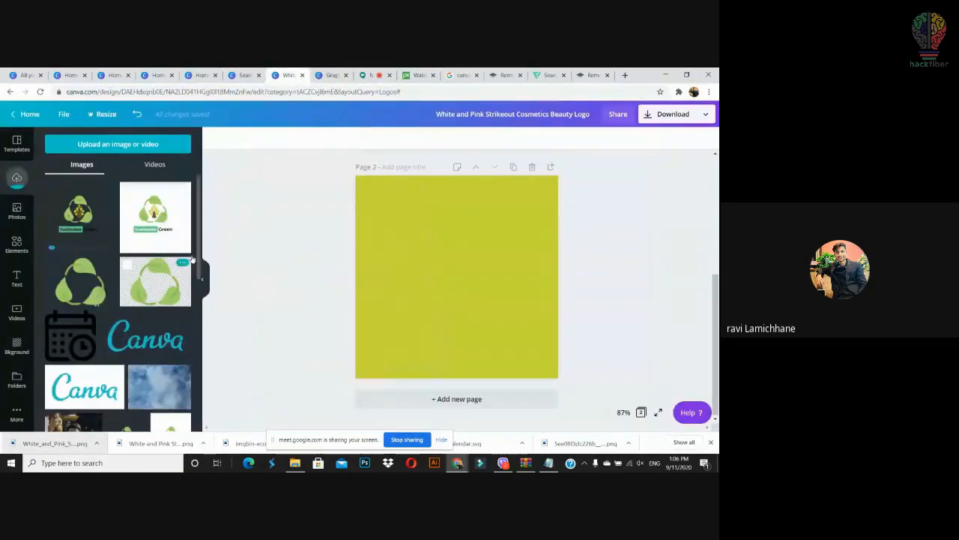
Step: Place the transparent logo on page 2 and remove the yellow page colour
drag(78, 213, 420, 255)
click(493, 274)
click(517, 272)
key(Delete)
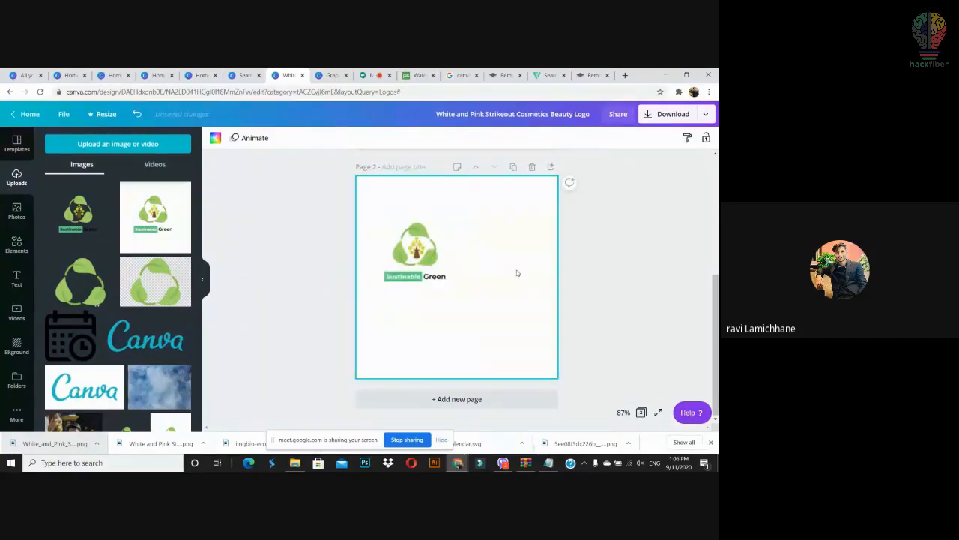
Step: Add the pineapple field photo, stretch it to cover the page, and send it behind the logo
scroll(176, 341, down, 5)
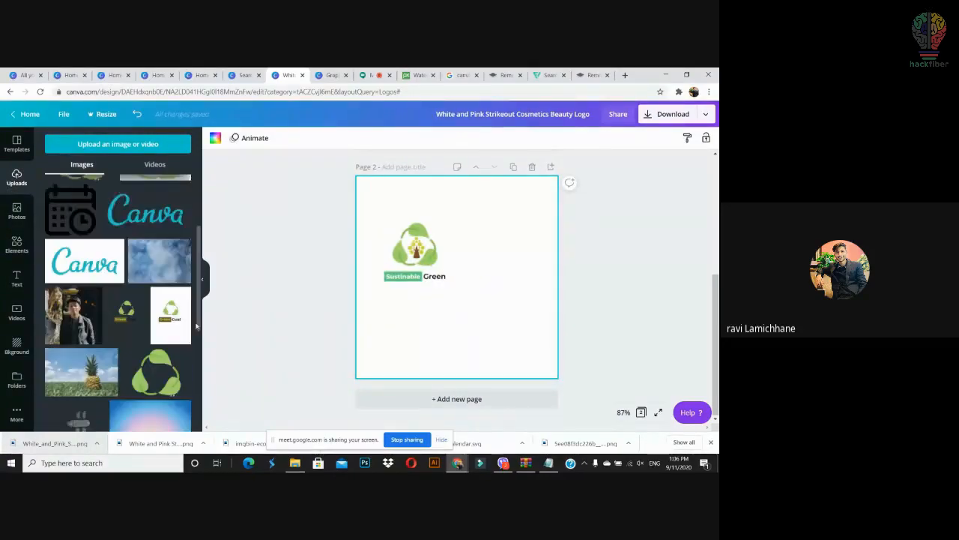
drag(469, 320, 417, 200)
drag(503, 273, 640, 431)
drag(487, 366, 449, 359)
right_click(487, 317)
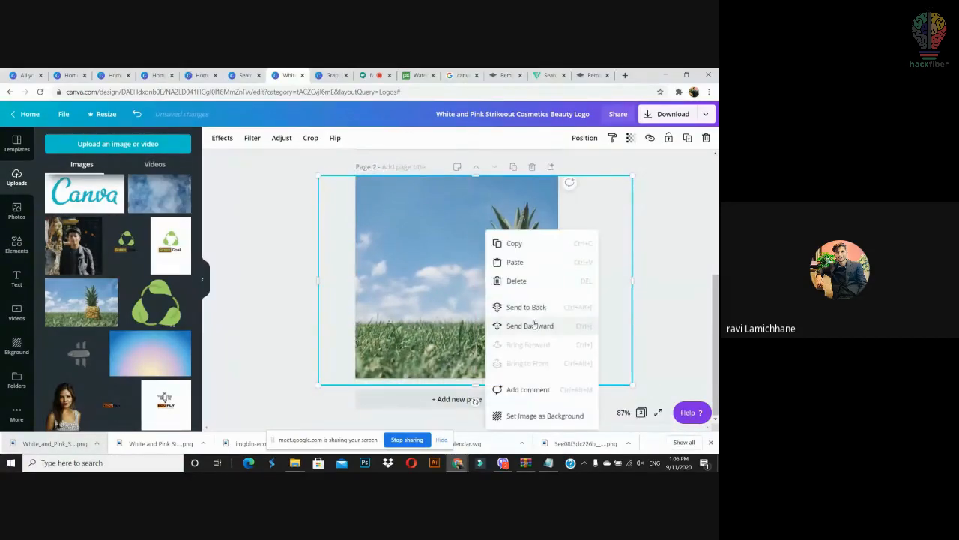
click(528, 307)
click(669, 216)
Step: Shrink the logo to 120 by 120 and move it to the page's top-left corner
click(424, 255)
drag(434, 261, 419, 220)
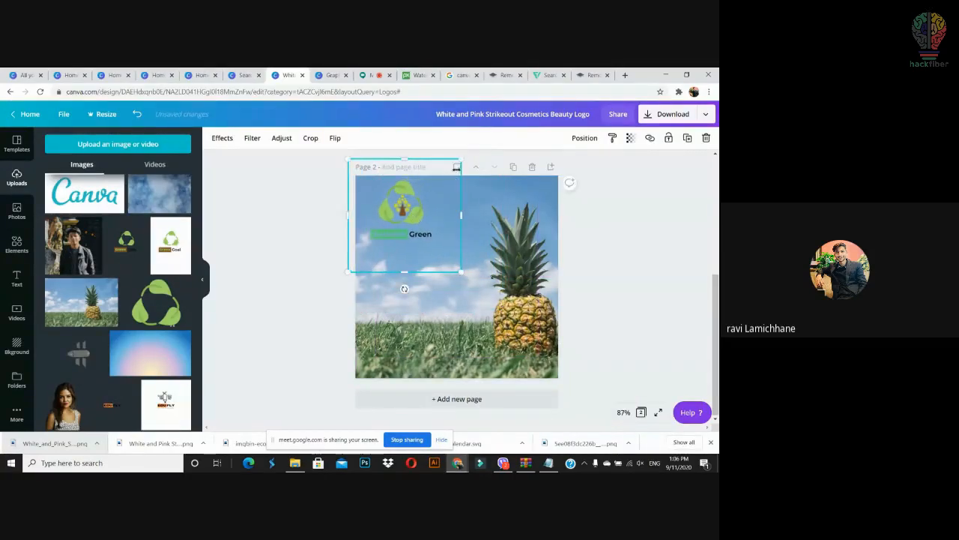
drag(461, 159, 431, 192)
mouse_move(396, 229)
mouse_down()
mouse_move(399, 215)
mouse_move(407, 218)
mouse_up()
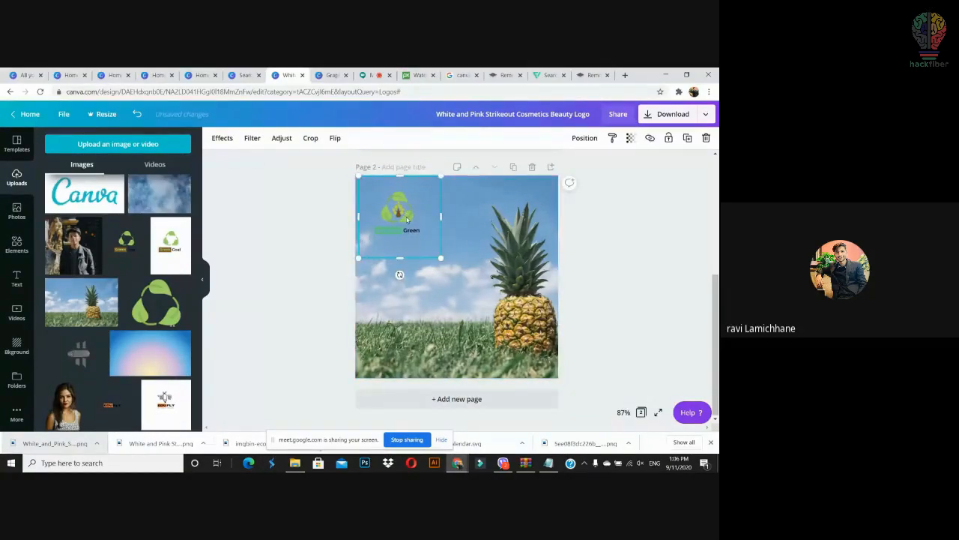
drag(431, 250, 397, 212)
click(510, 244)
Step: Delete the pineapple photo, then try the gradient image on the page and delete it again
key(Delete)
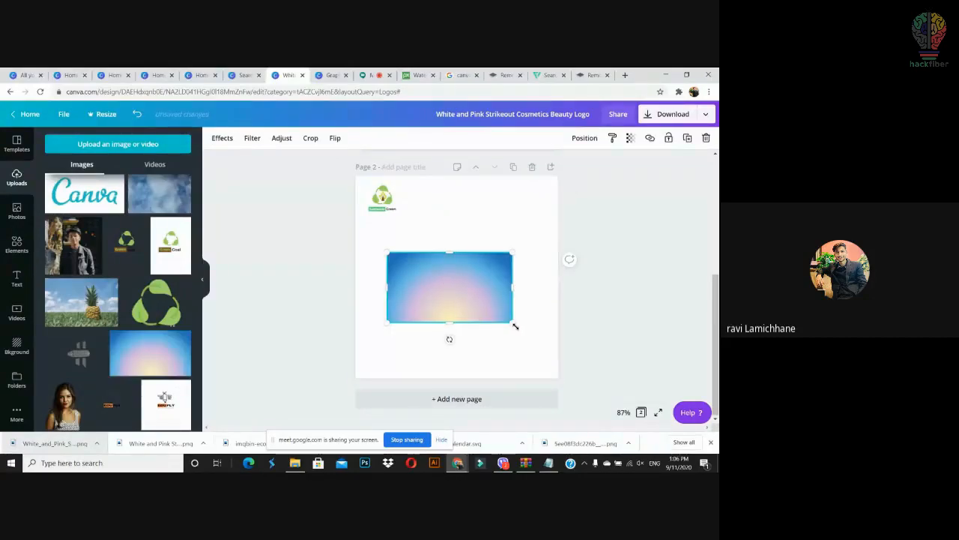
drag(513, 326, 678, 419)
drag(407, 292, 383, 277)
drag(380, 208, 399, 200)
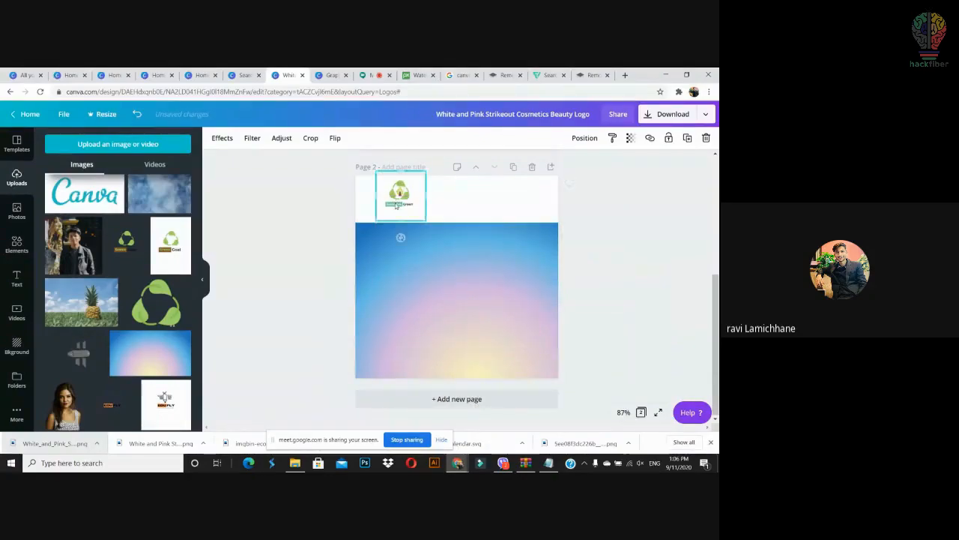
right_click(398, 199)
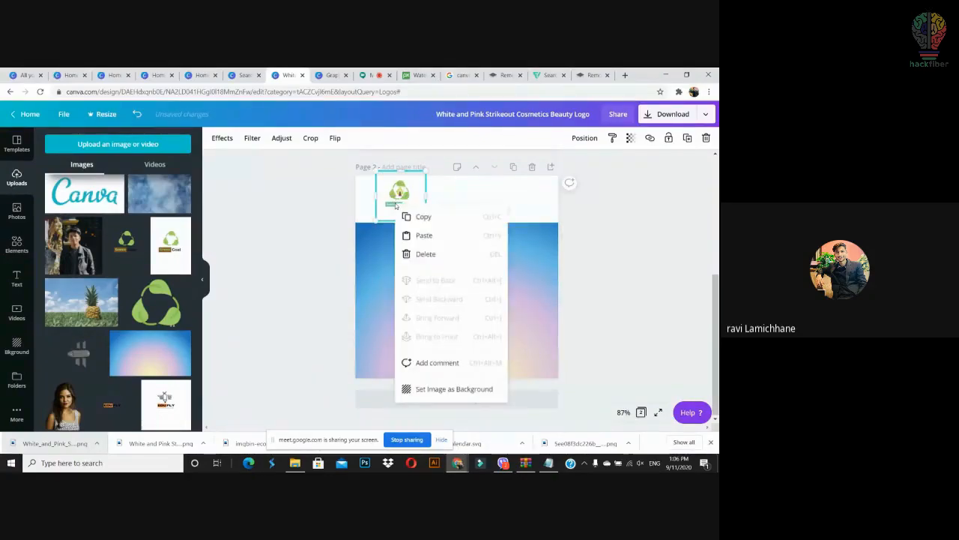
click(475, 190)
right_click(489, 237)
drag(413, 279, 379, 265)
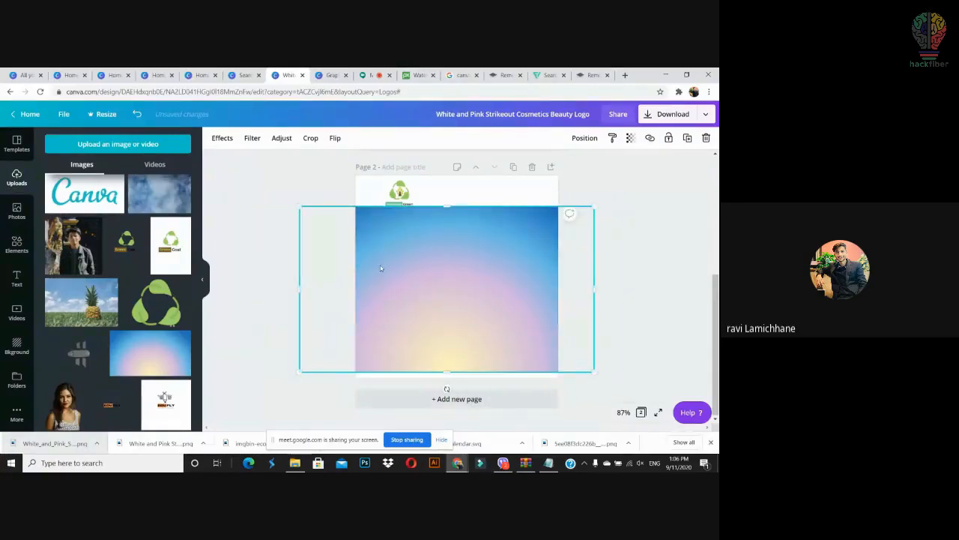
key(Delete)
Step: Delete the small logo, leaving page 2 blank
scroll(95, 382, down, 10)
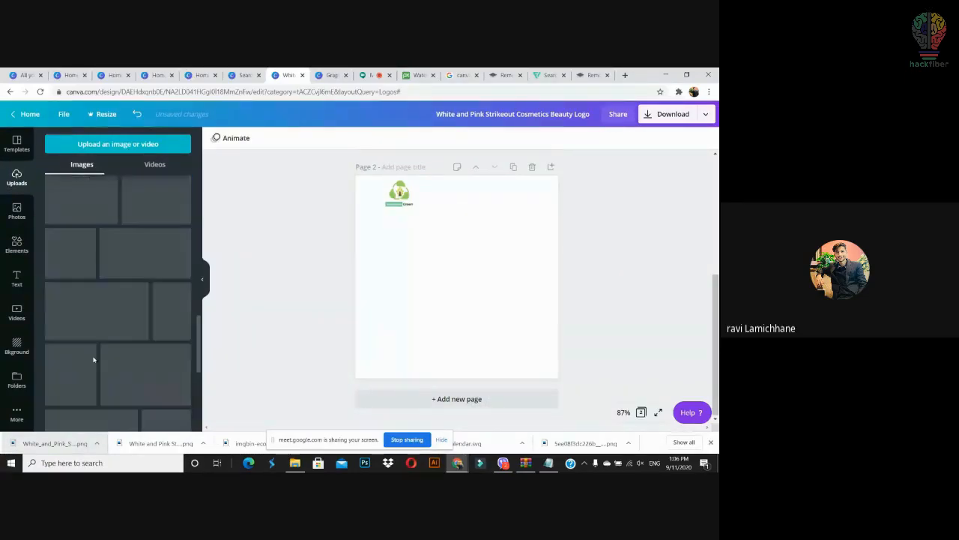
scroll(158, 283, up, 12)
scroll(169, 355, down, 5)
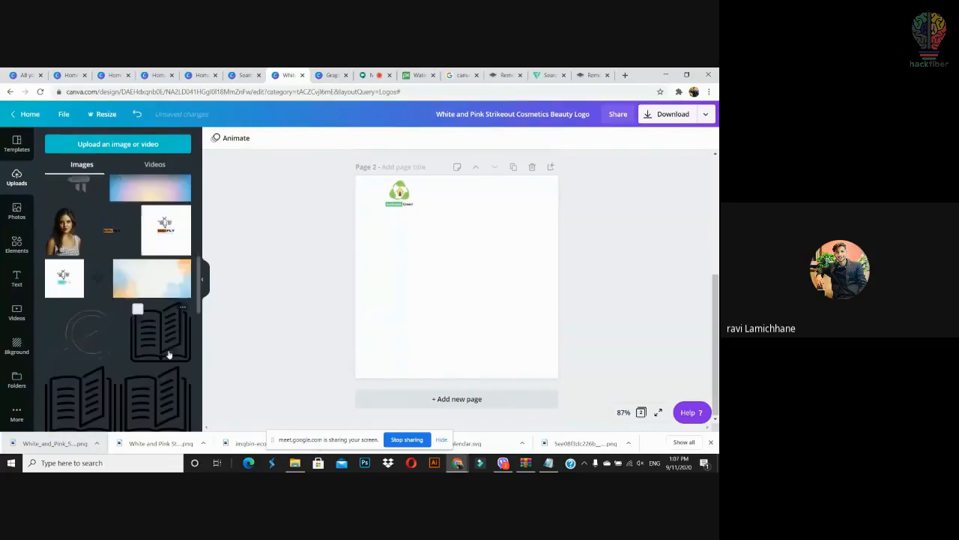
click(399, 193)
key(Delete)
Step: Place the blue-and-orange watercolour upload on the page and enlarge it to cover the page
drag(138, 295, 408, 264)
drag(528, 302, 673, 374)
drag(429, 265, 431, 269)
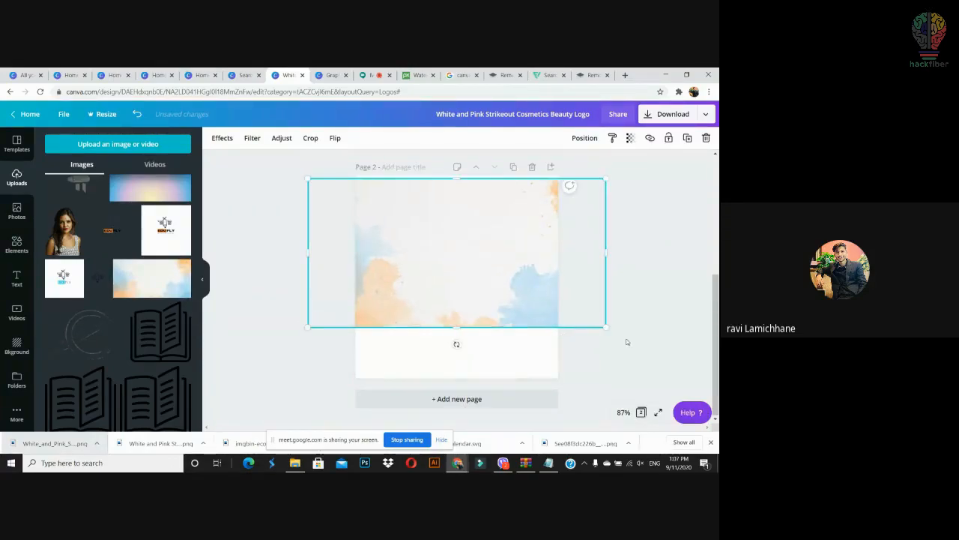
drag(600, 326, 595, 374)
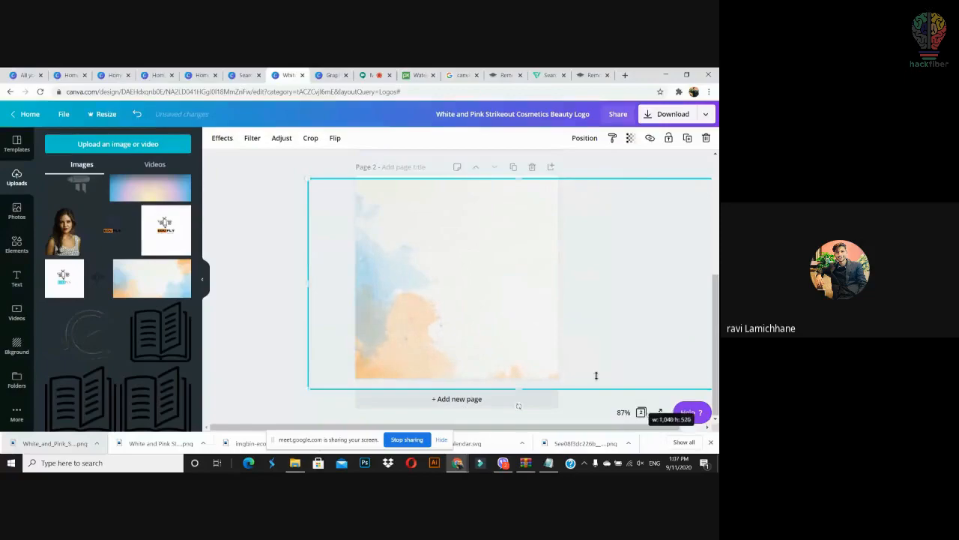
click(285, 255)
scroll(286, 254, up, 5)
scroll(131, 246, up, 5)
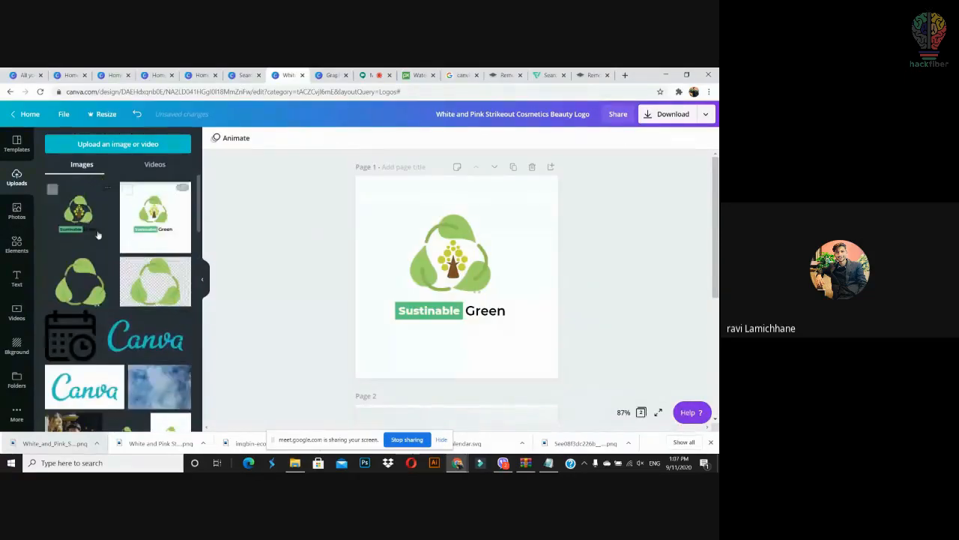
Step: Stretch the watercolour background up to the page top and lock it in place
scroll(395, 278, down, 3)
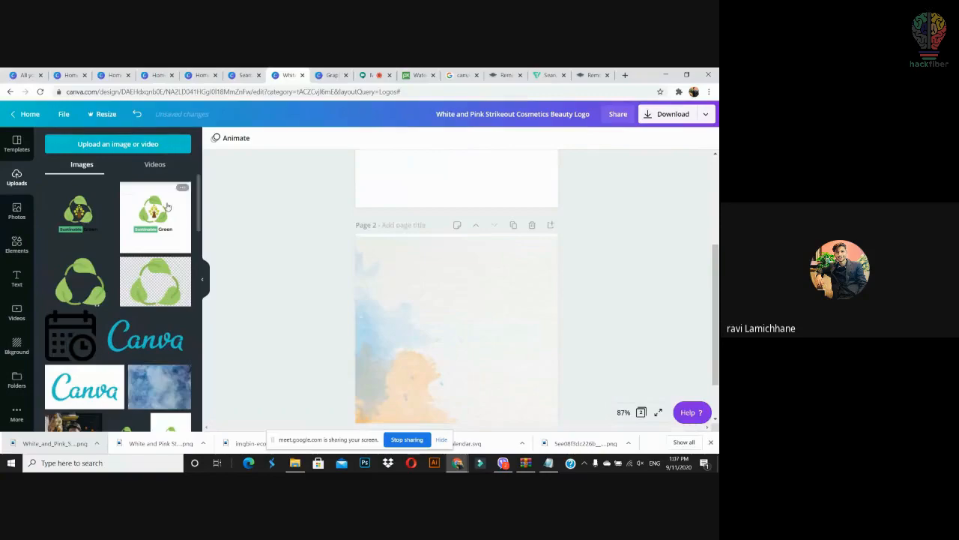
drag(77, 216, 394, 312)
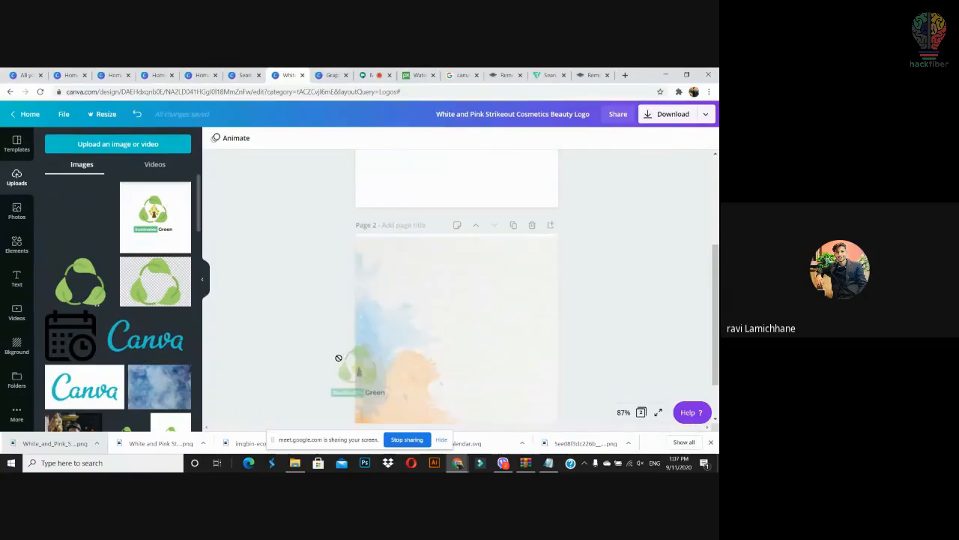
drag(377, 371, 355, 368)
scroll(472, 327, down, 1)
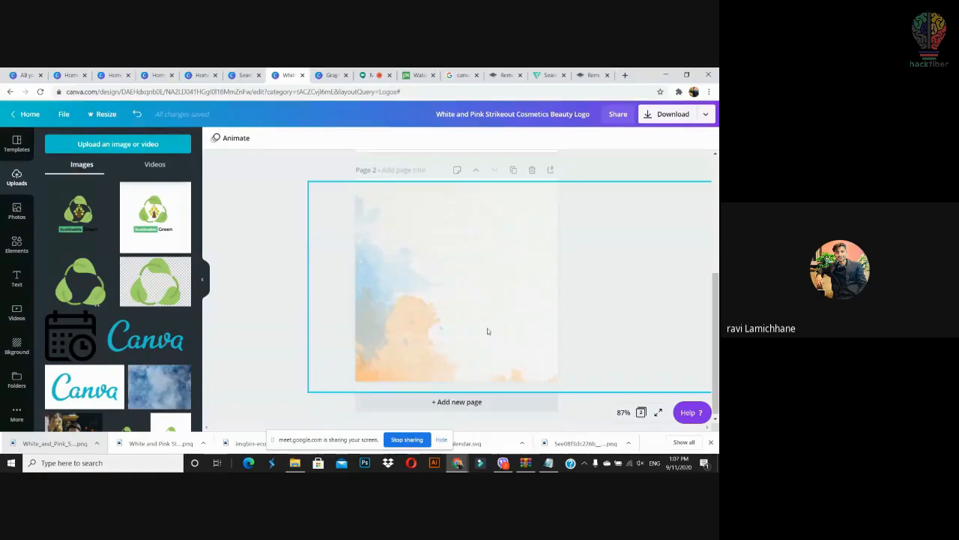
click(376, 269)
drag(522, 176, 523, 166)
click(665, 144)
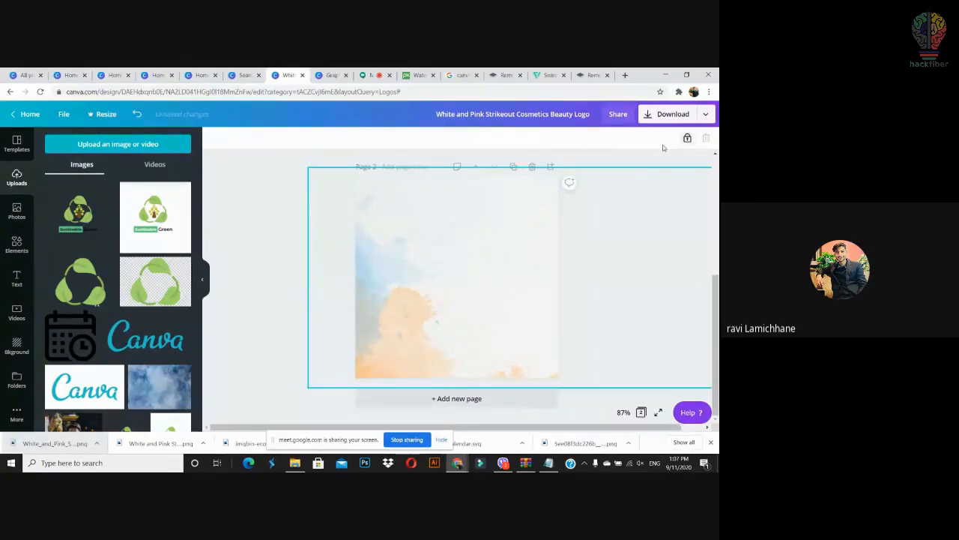
Step: Try the Sustainable Green logo on page 2, shrinking and moving it, then delete it
drag(88, 221, 432, 255)
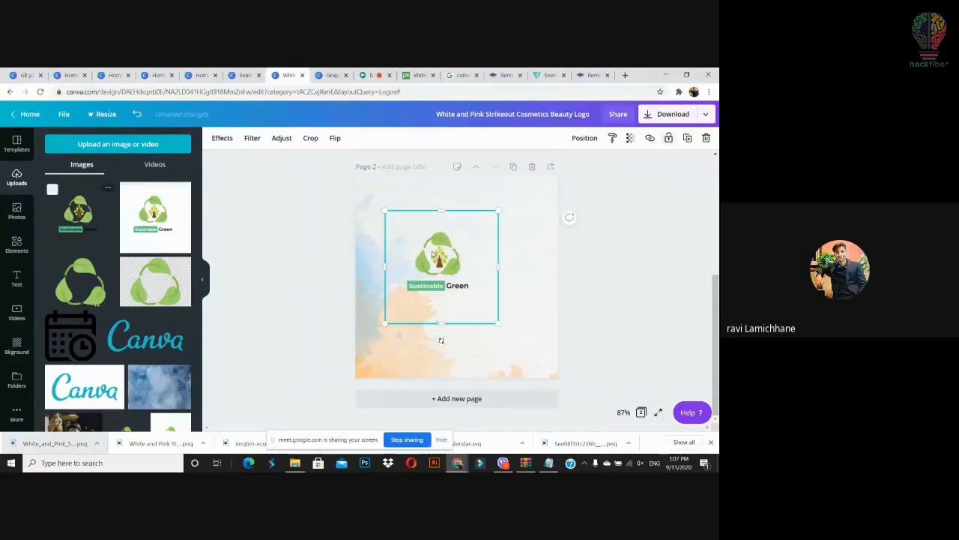
drag(495, 323, 407, 225)
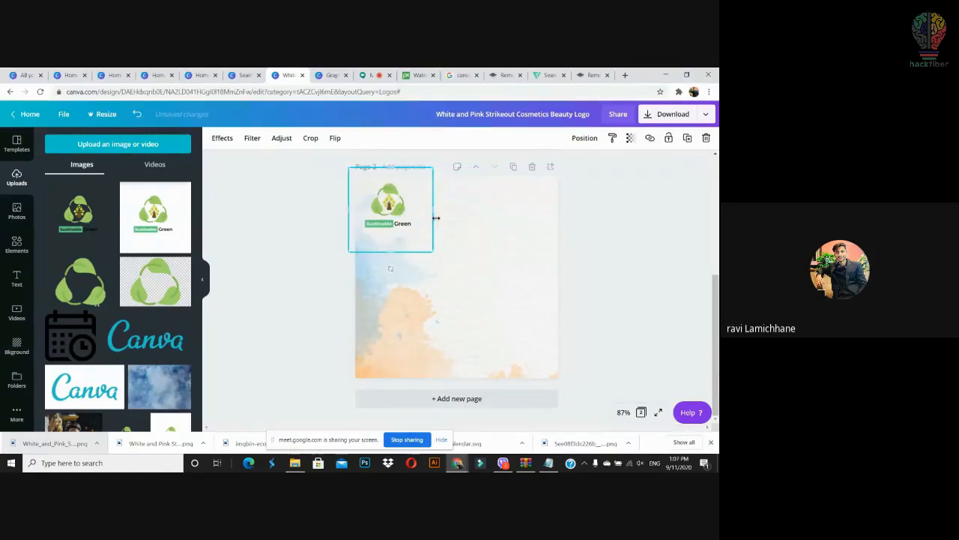
click(571, 260)
click(381, 221)
drag(390, 226, 431, 250)
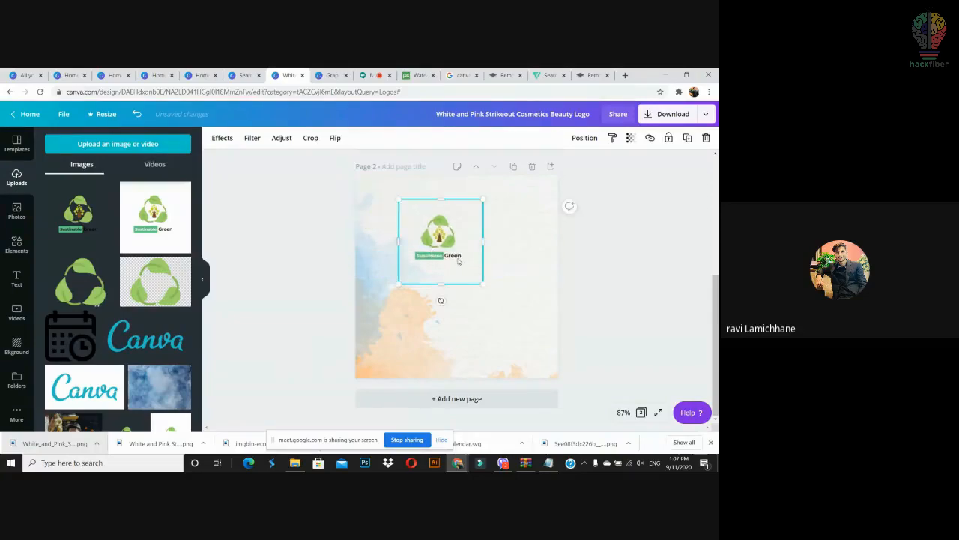
key(Delete)
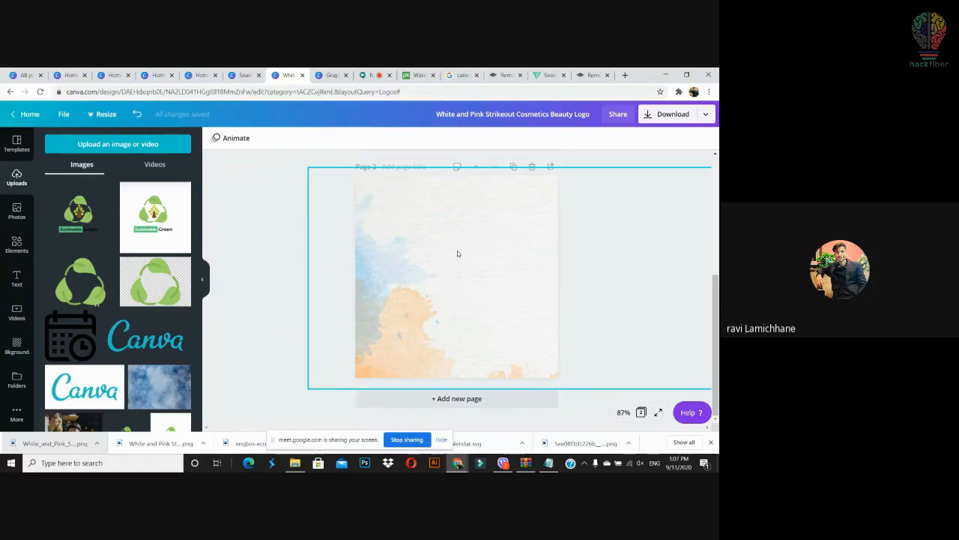
Step: Check the locked background, then bring up the Downloads folder in File Explorer
click(458, 252)
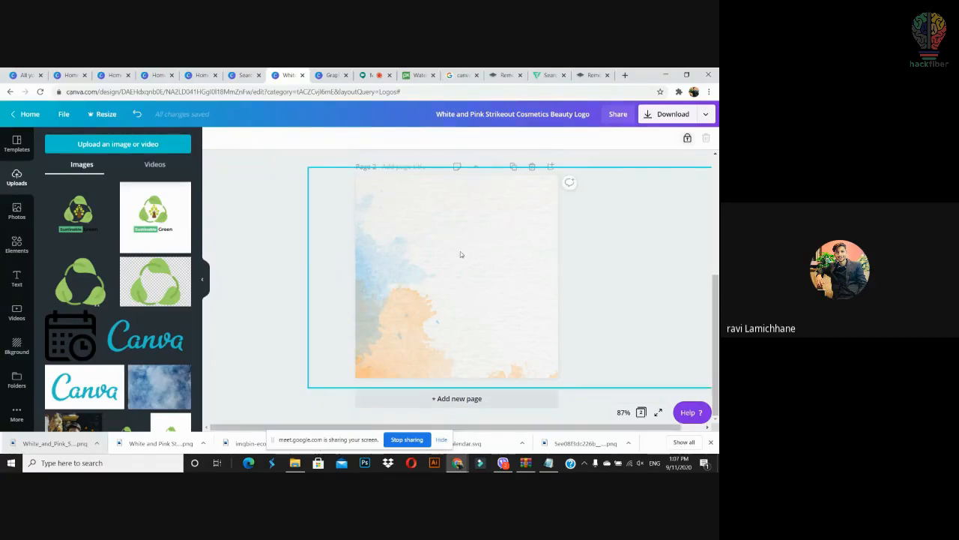
click(274, 272)
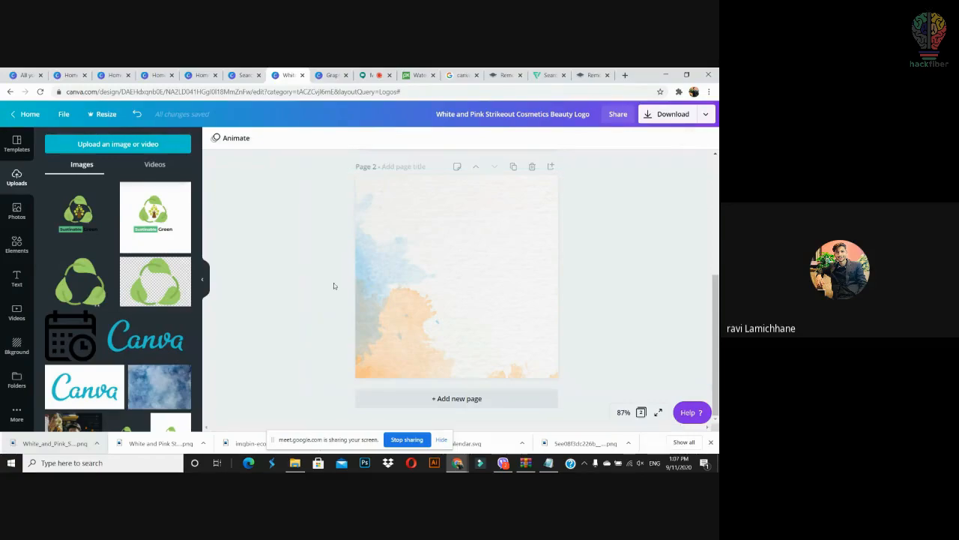
click(294, 462)
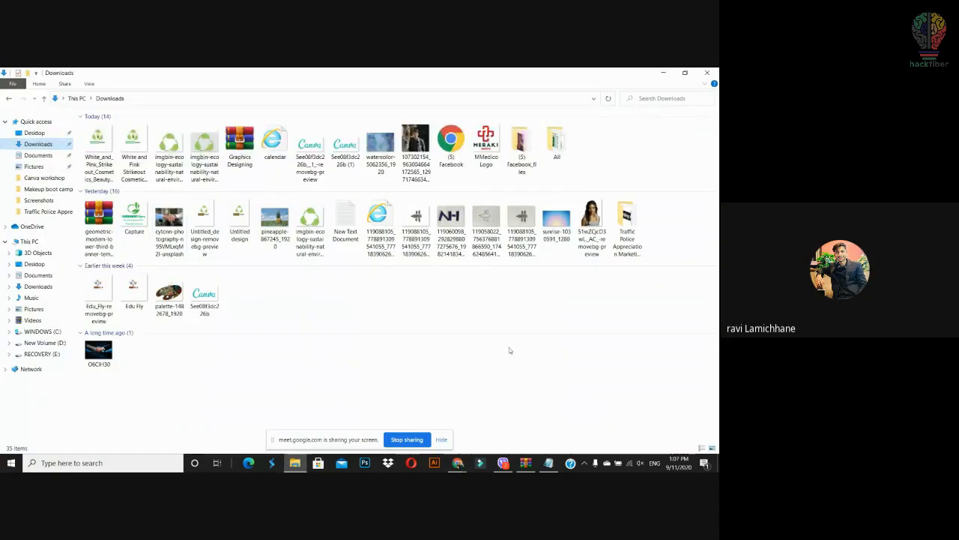
Step: Drag the pencil sketch file from Downloads into Canva's Uploads panel
drag(522, 224, 457, 462)
drag(431, 433, 171, 262)
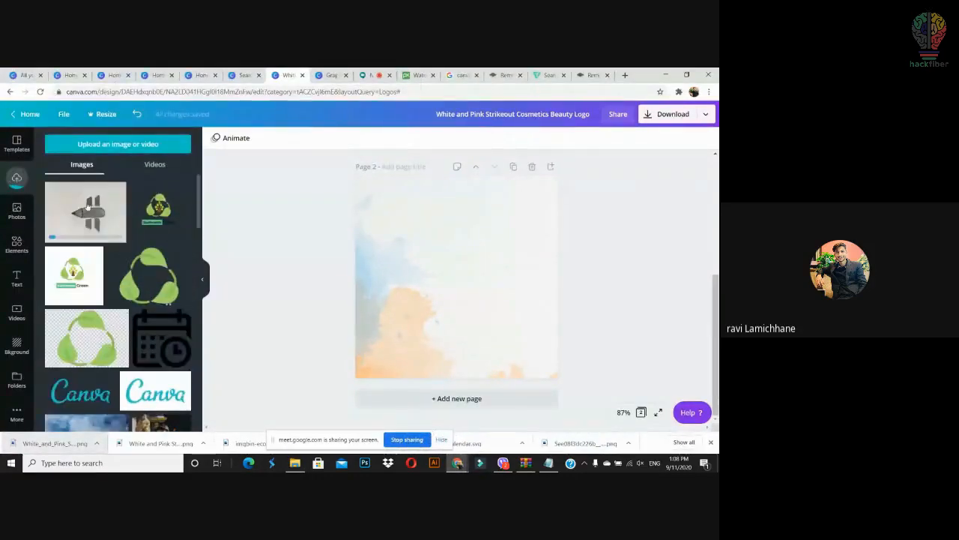
click(468, 232)
mouse_move(101, 219)
mouse_down()
mouse_move(495, 289)
mouse_move(500, 281)
mouse_up()
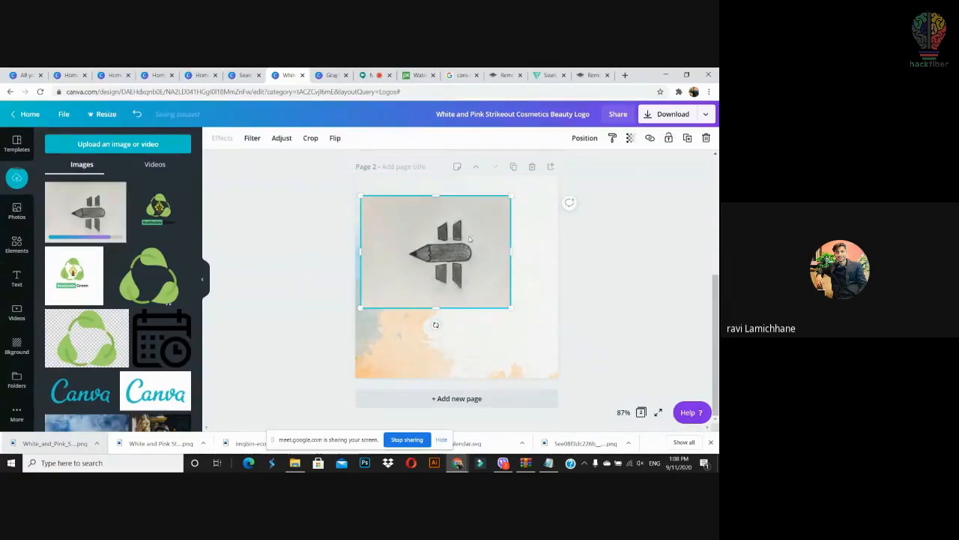
drag(436, 324, 525, 257)
drag(490, 332, 545, 410)
drag(478, 288, 461, 281)
click(573, 265)
click(500, 282)
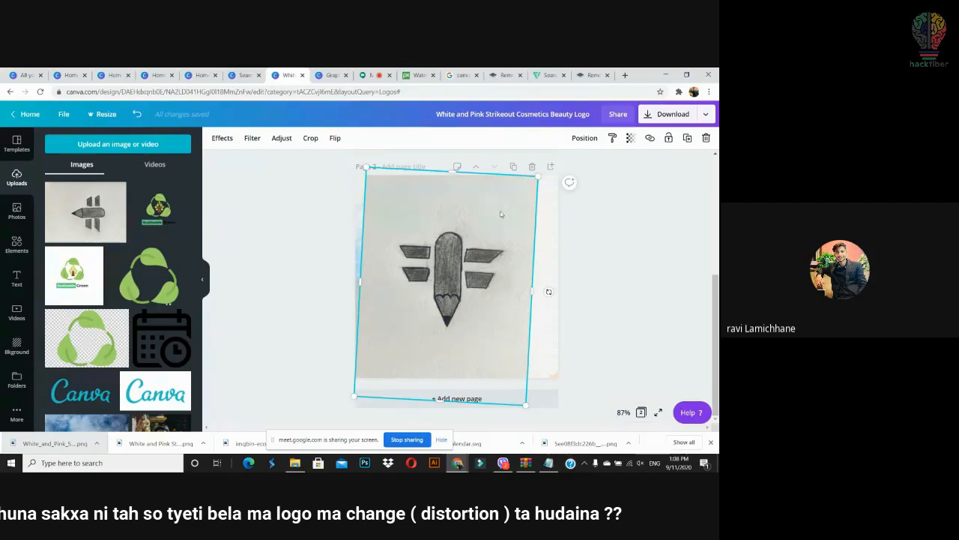
drag(500, 283, 513, 226)
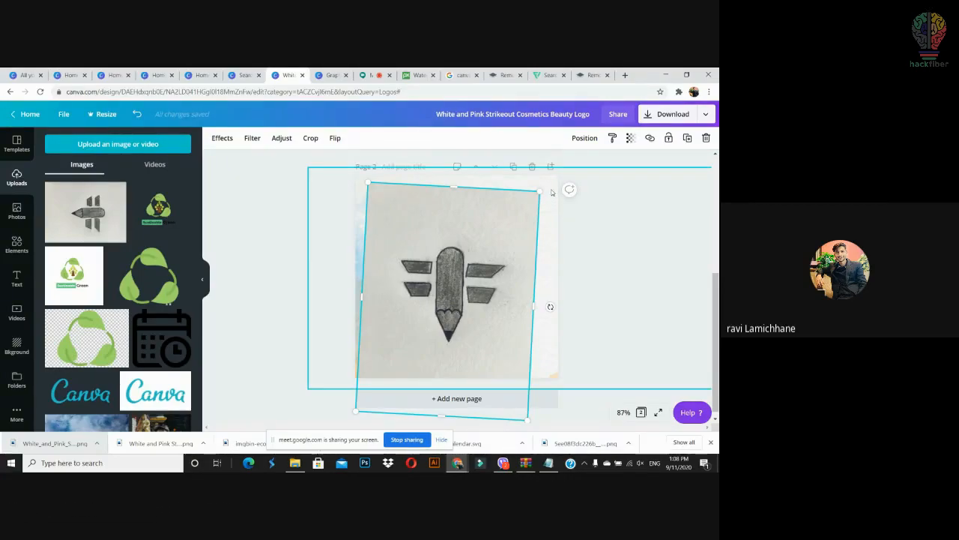
drag(497, 257, 475, 254)
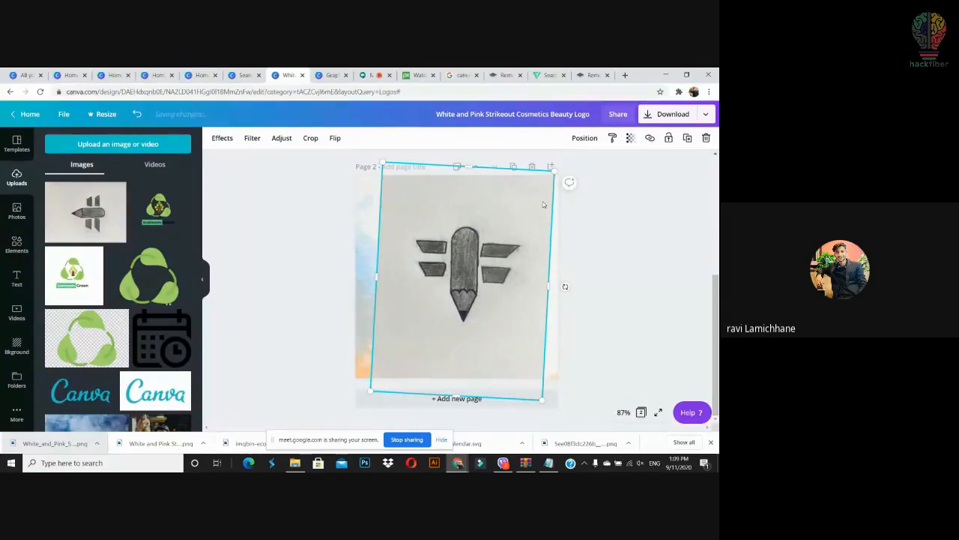
drag(495, 226, 488, 227)
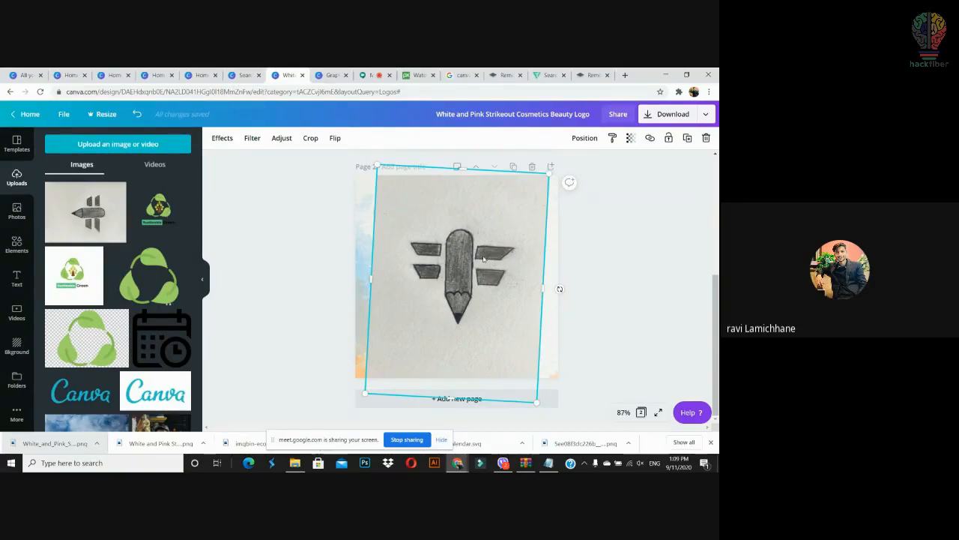
key(Delete)
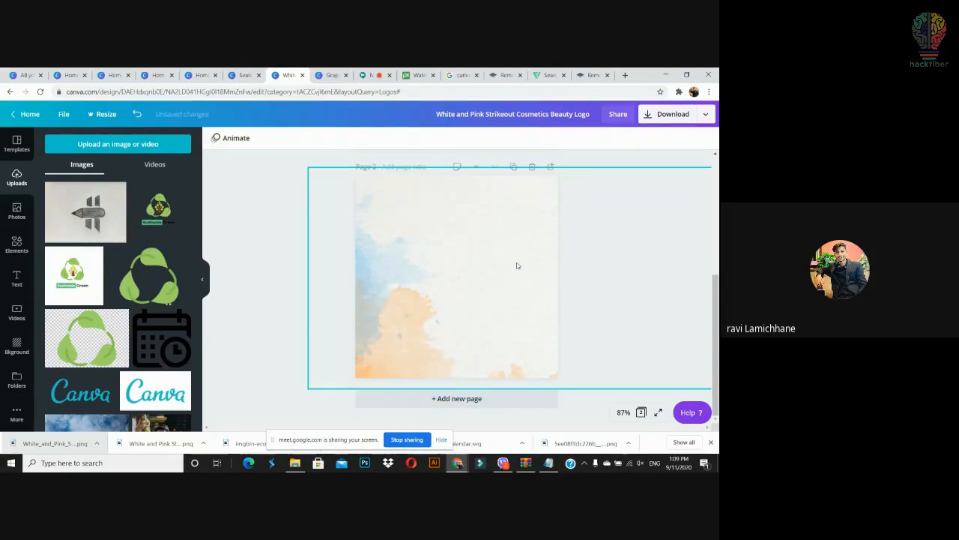
Step: Drop the pencil photo from Downloads into remove.bg to strip its background
click(592, 75)
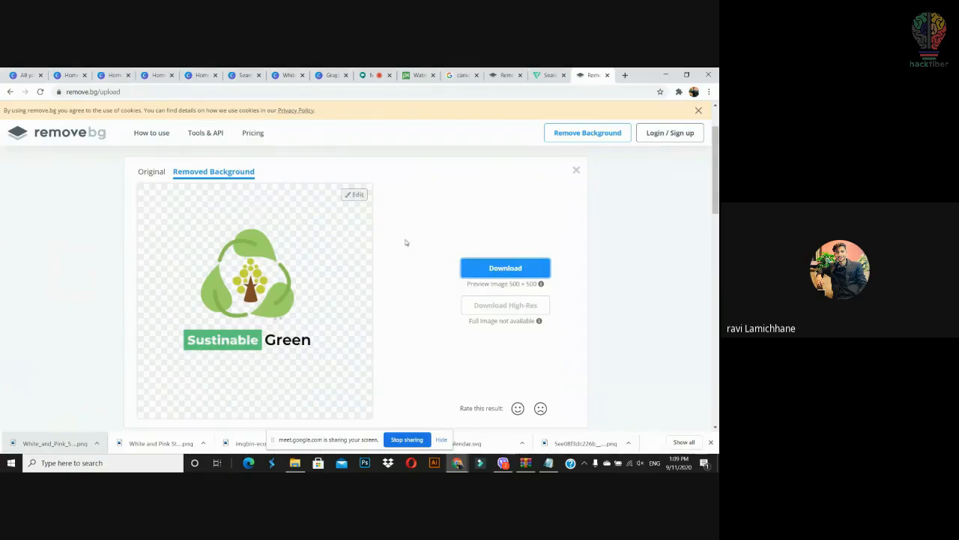
scroll(399, 225, down, 1)
scroll(399, 263, down, 3)
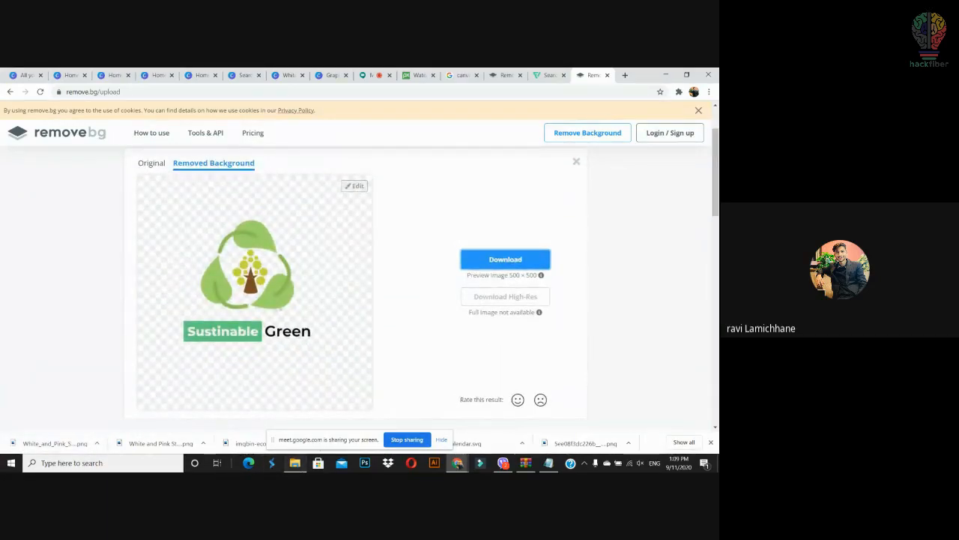
click(294, 462)
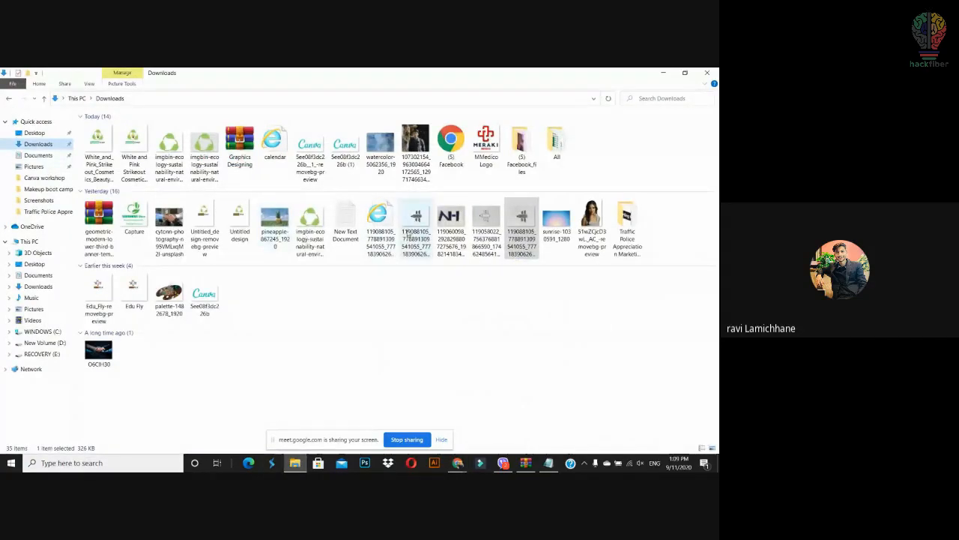
drag(522, 225, 368, 276)
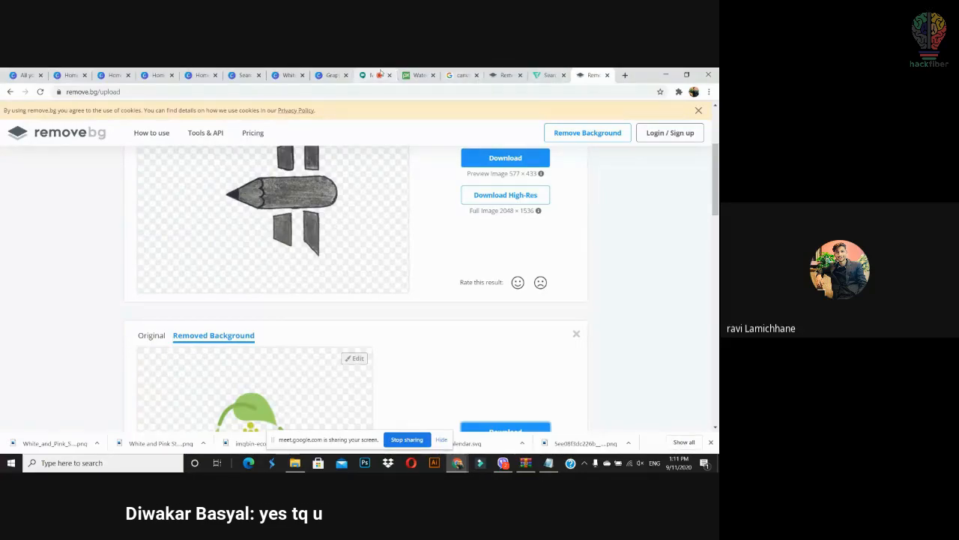
scroll(296, 309, up, 2)
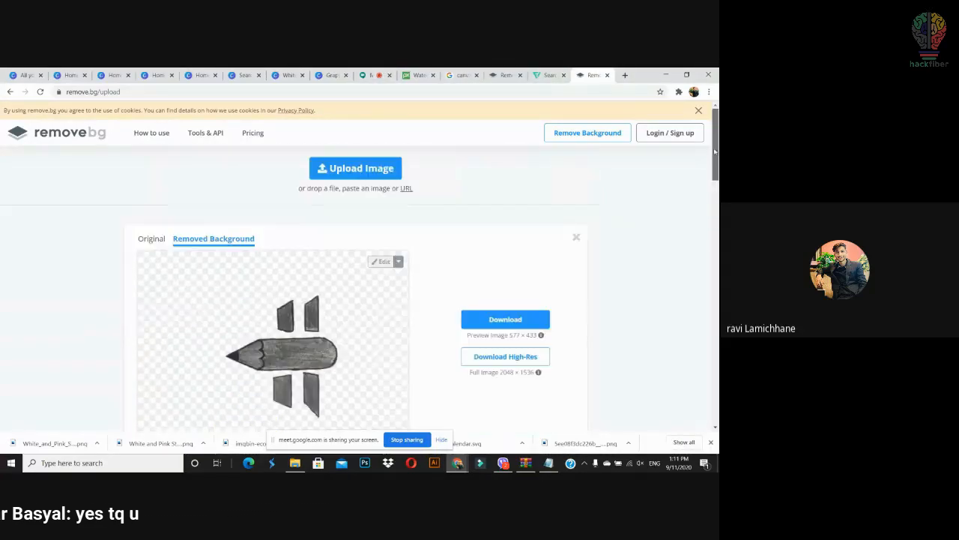
Step: Download the cut-out pencil PNG, upload it to Canva, test it rotated on the page, then delete it
click(512, 290)
drag(59, 445, 432, 250)
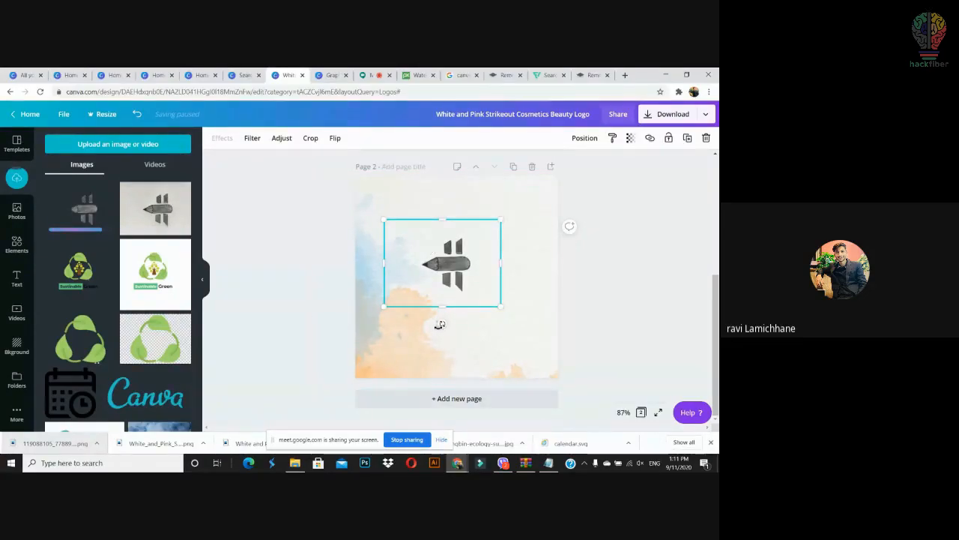
drag(442, 324, 513, 267)
drag(441, 266, 406, 245)
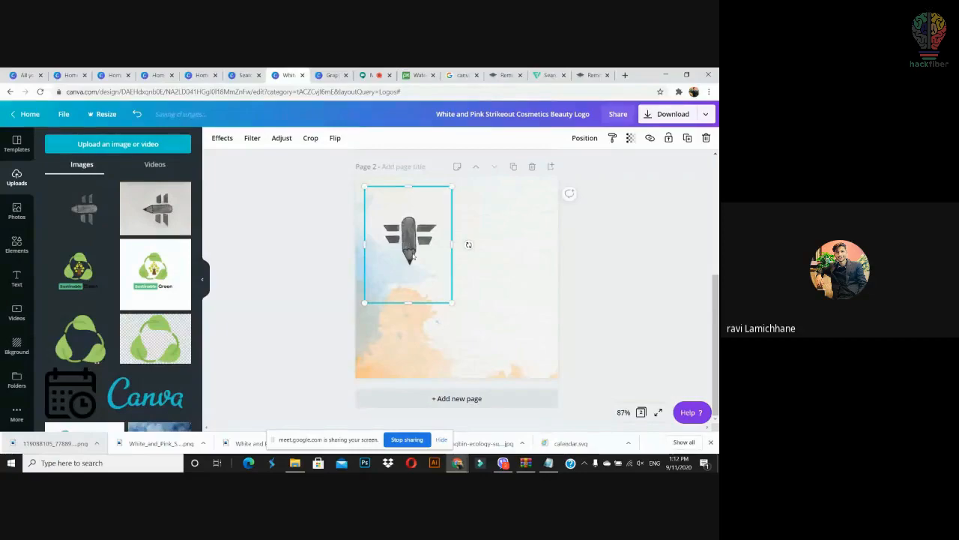
key(Delete)
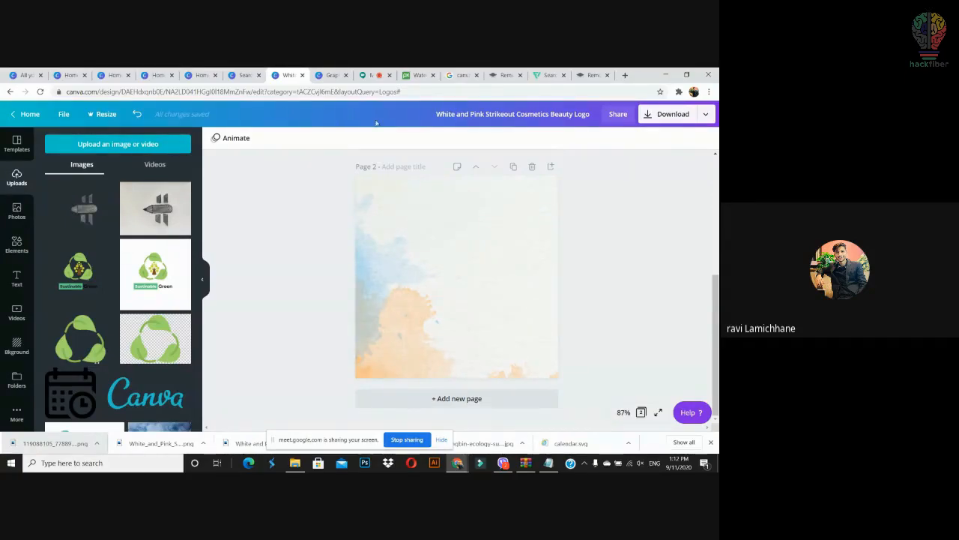
Step: In a new tab, search Google for 'vector image trace' and scroll the results
click(611, 76)
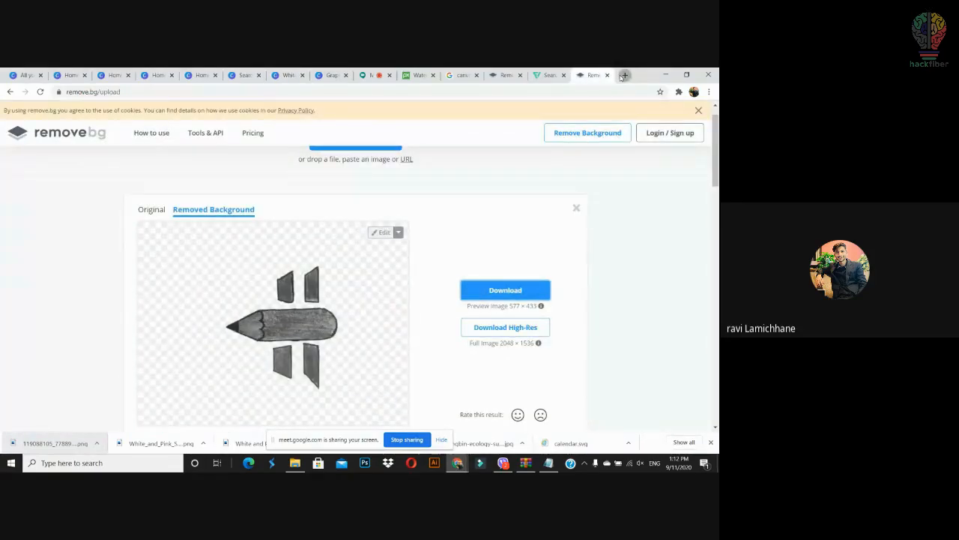
click(624, 75)
text(ve)
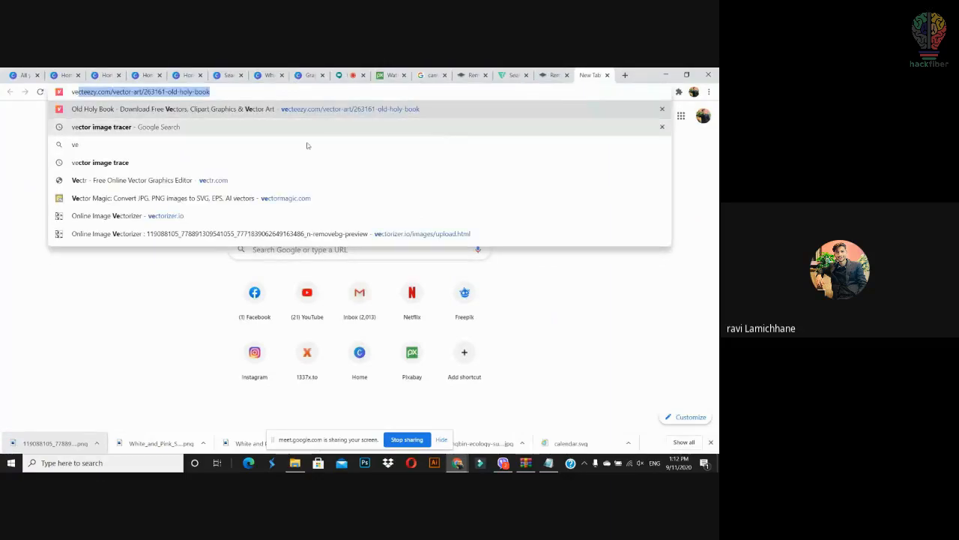
click(235, 162)
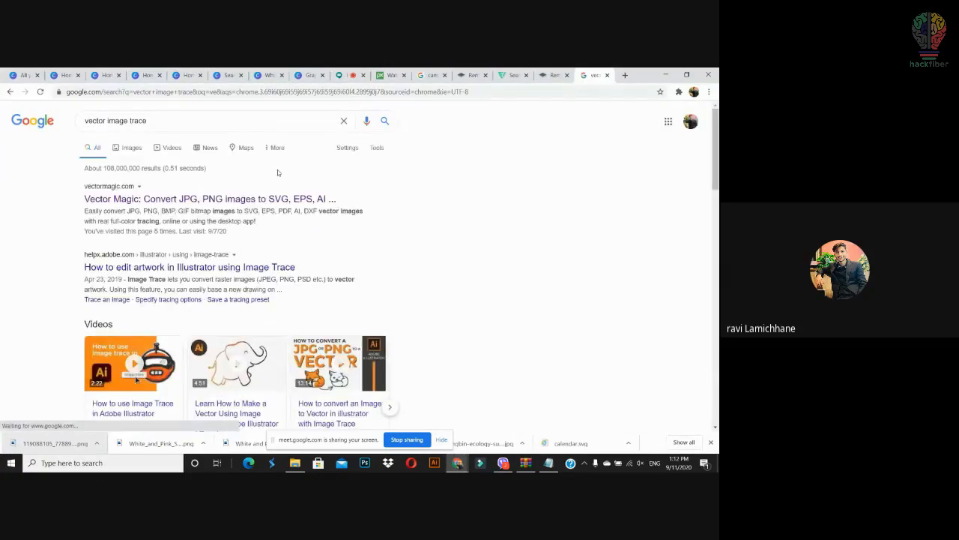
scroll(136, 380, down, 3)
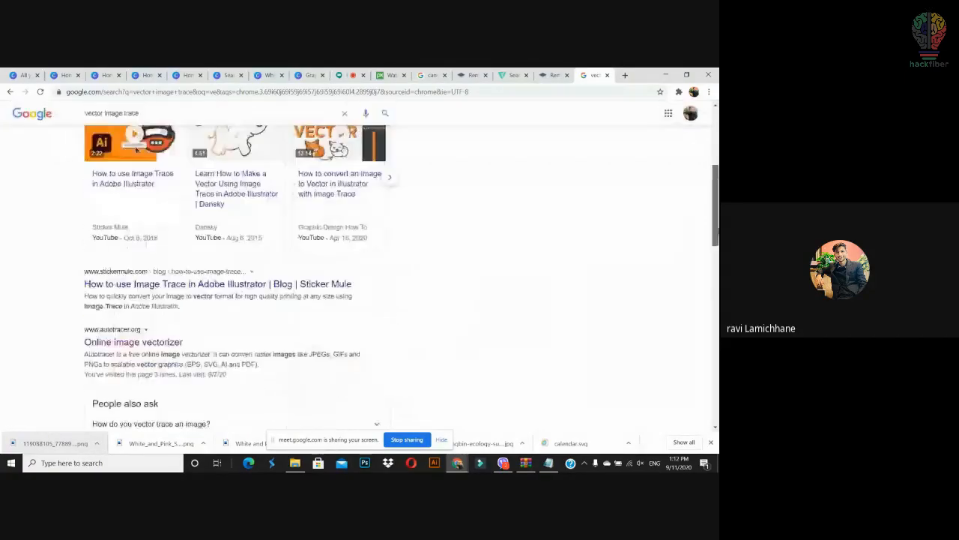
scroll(136, 148, down, 4)
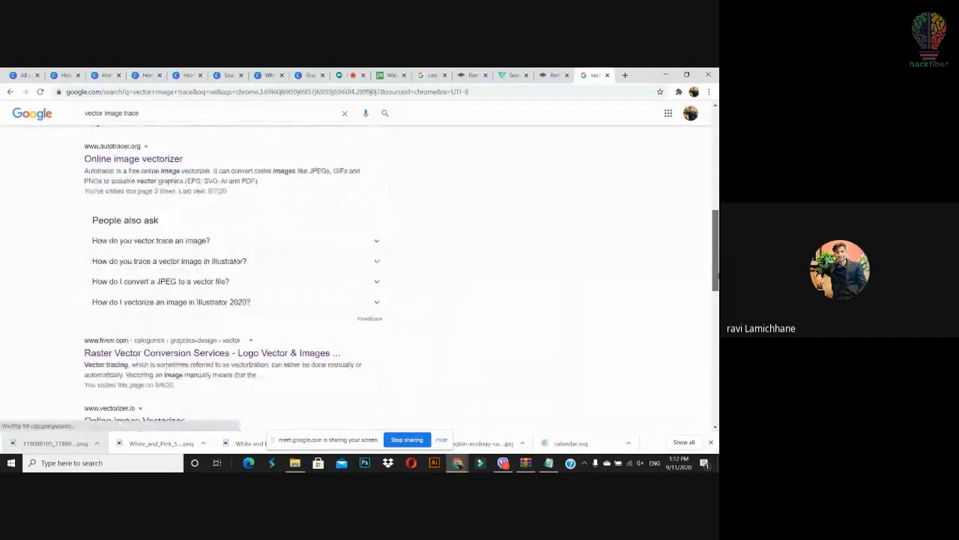
Step: Open vectorizer.io, accept cookies, and upload the pencil PNG for tracing
click(131, 321)
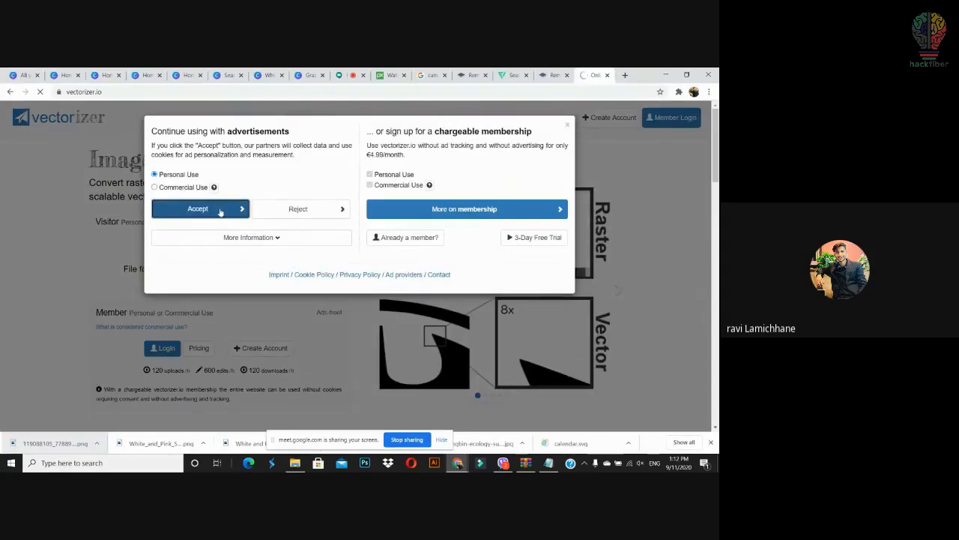
click(220, 210)
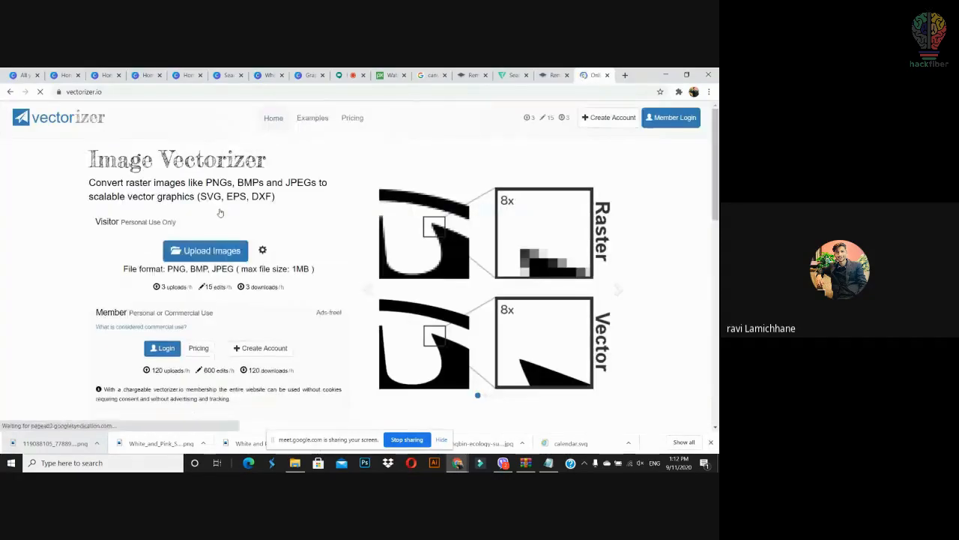
click(215, 251)
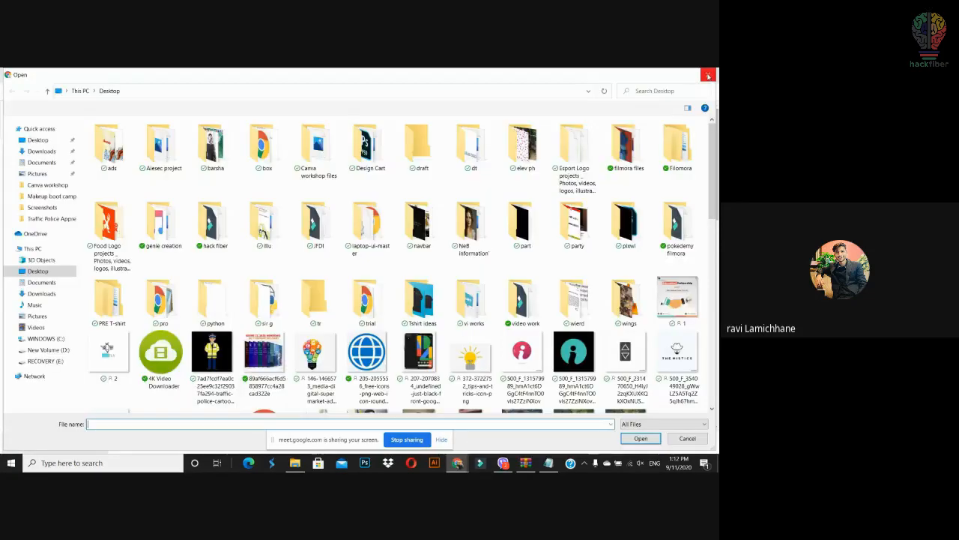
click(709, 75)
drag(71, 443, 225, 243)
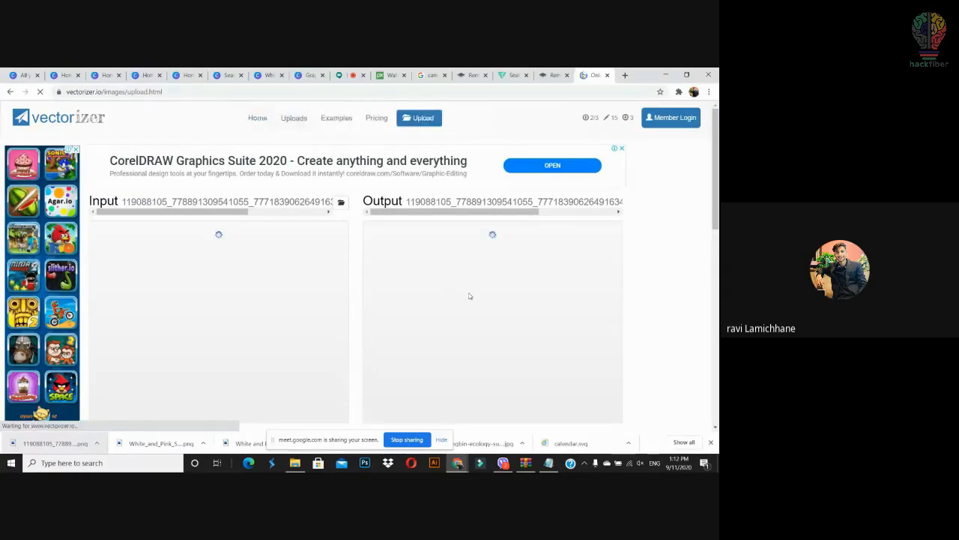
scroll(644, 300, down, 1)
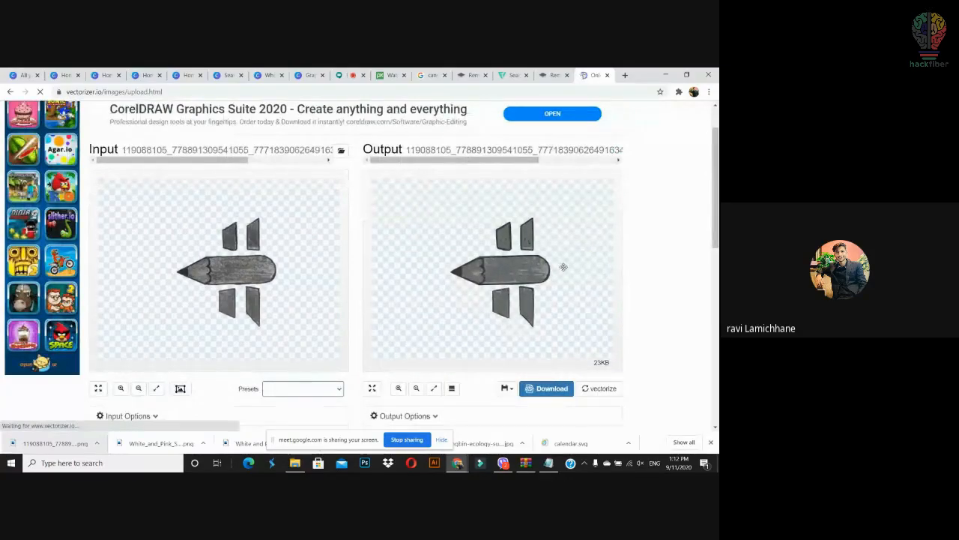
Step: Download the traced pencil as SVG and drag it into Canva's uploads
click(547, 388)
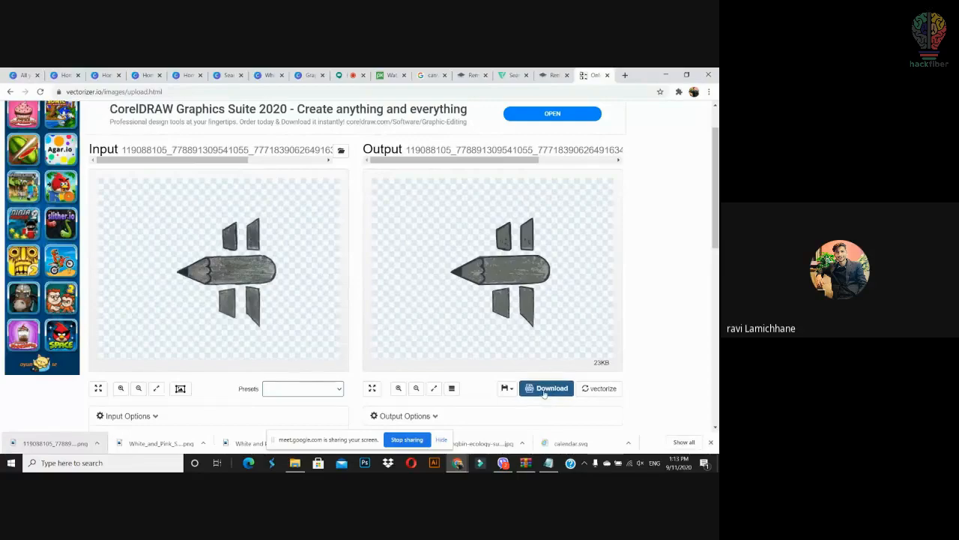
click(542, 391)
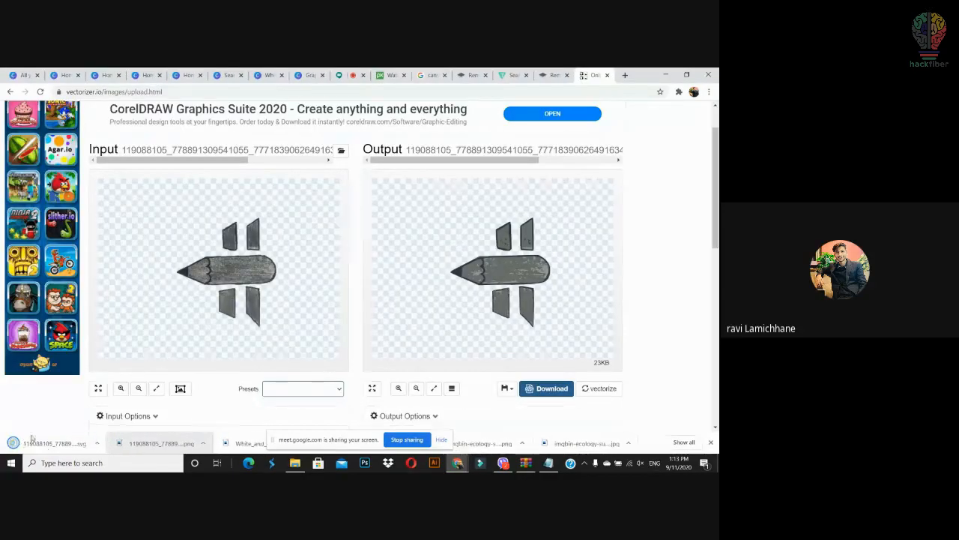
drag(55, 443, 110, 230)
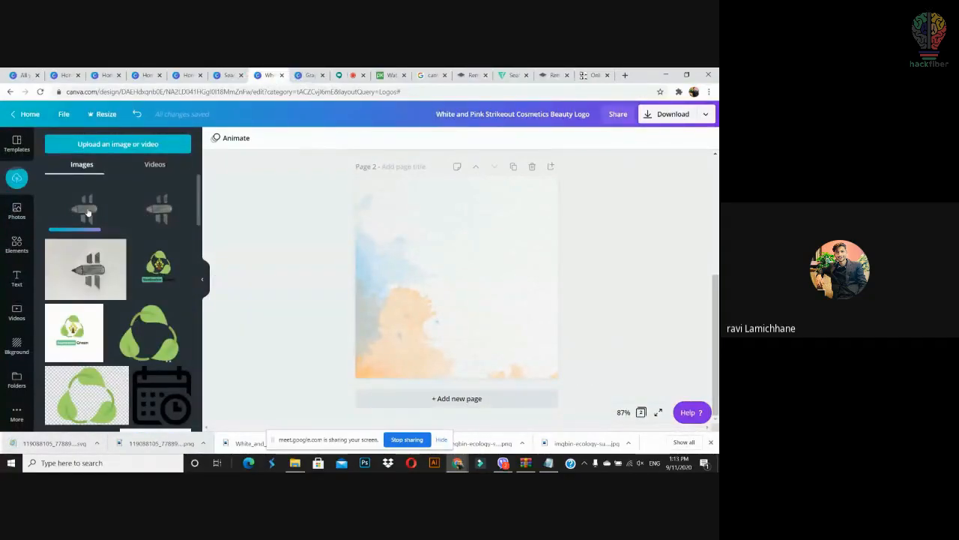
Step: Place the pencil SVG on the page, rotate it upright, and enlarge it
drag(87, 212, 453, 251)
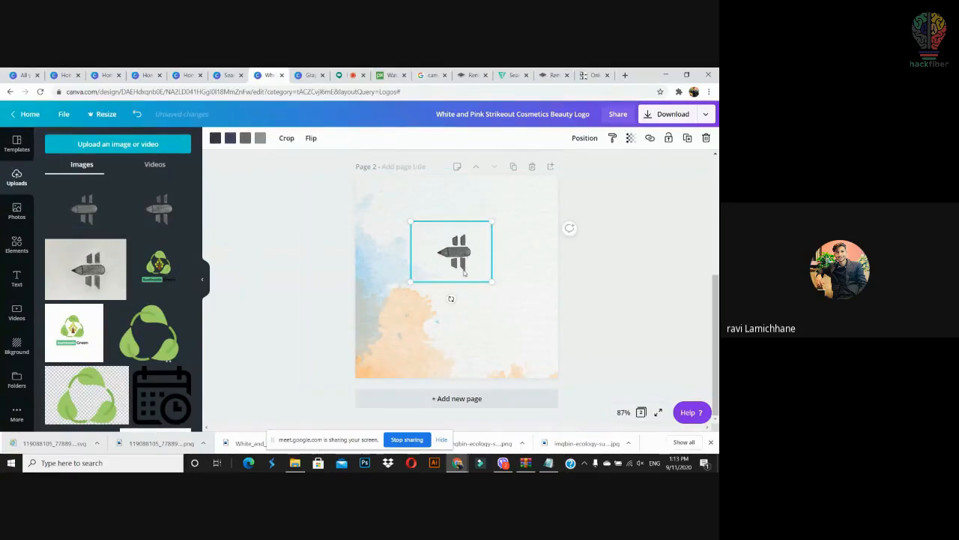
drag(450, 300, 504, 251)
drag(483, 293, 512, 353)
drag(526, 272, 503, 251)
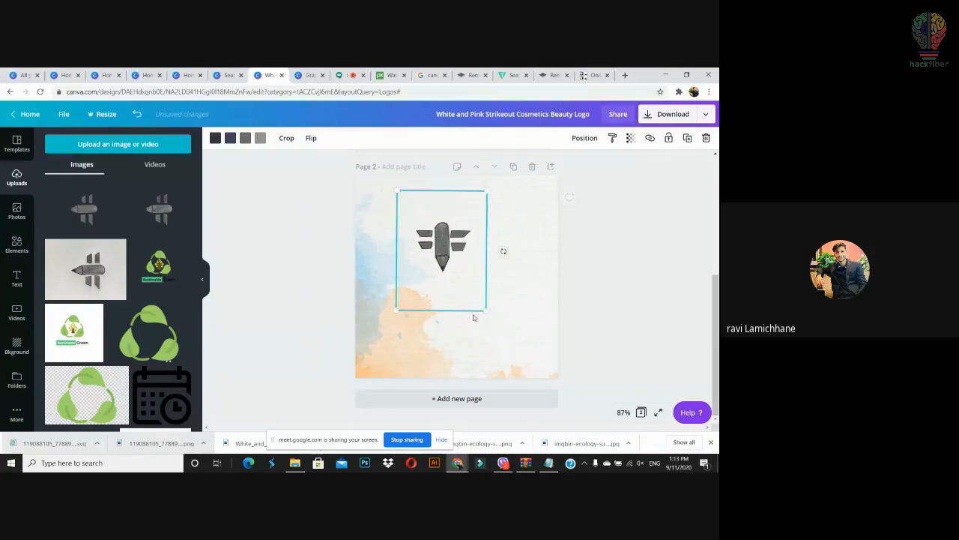
drag(485, 306, 507, 330)
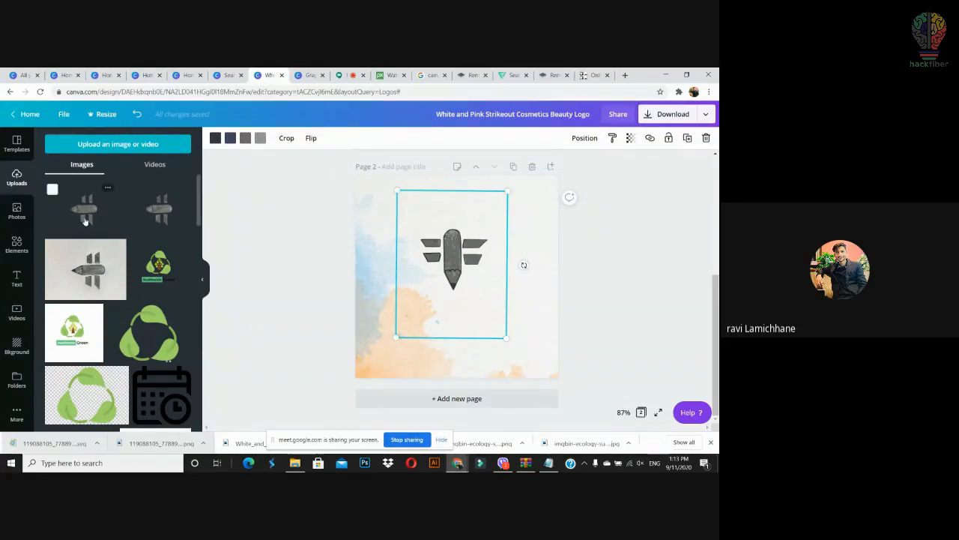
Step: Add and delete two extra pencil copies, leaving the upright logo as the only emblem
drag(85, 221, 413, 370)
drag(501, 358, 473, 306)
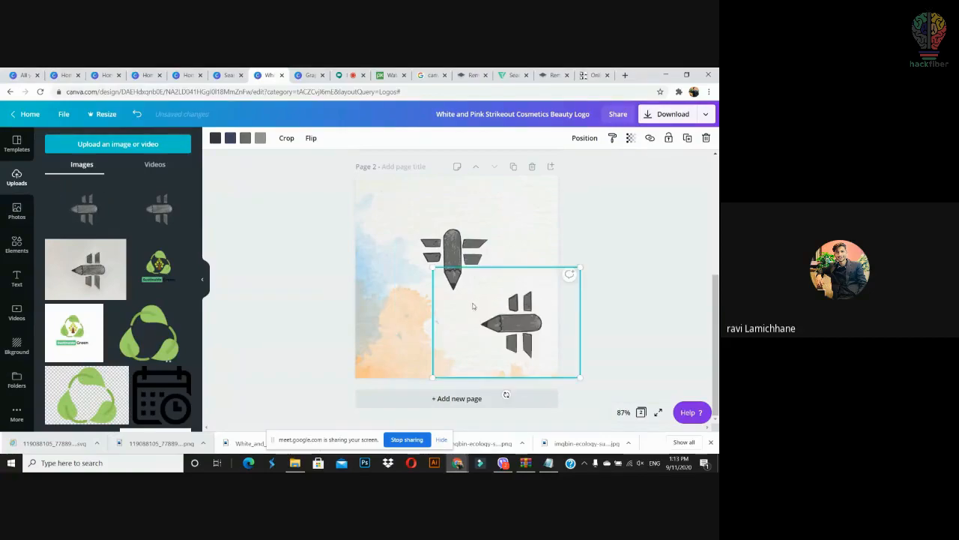
key(Delete)
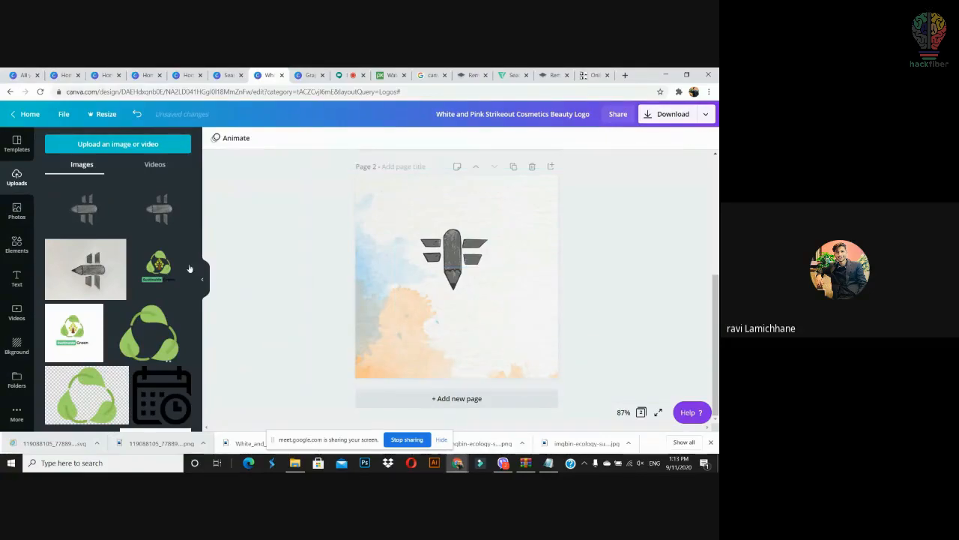
drag(159, 209, 434, 319)
drag(511, 383, 544, 403)
key(Delete)
click(458, 270)
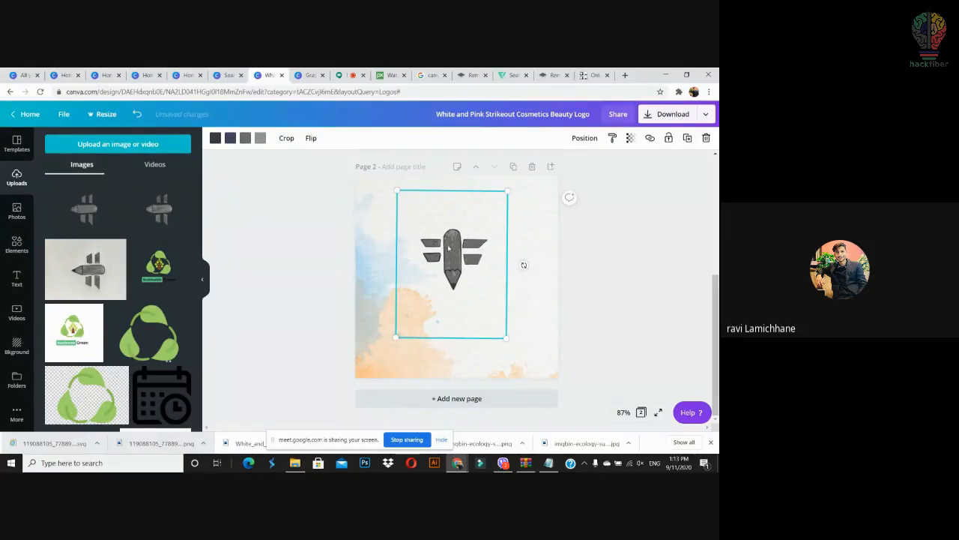
Step: Recolour the pencil logo orange, trying peach and a lighter orange along the way
click(215, 137)
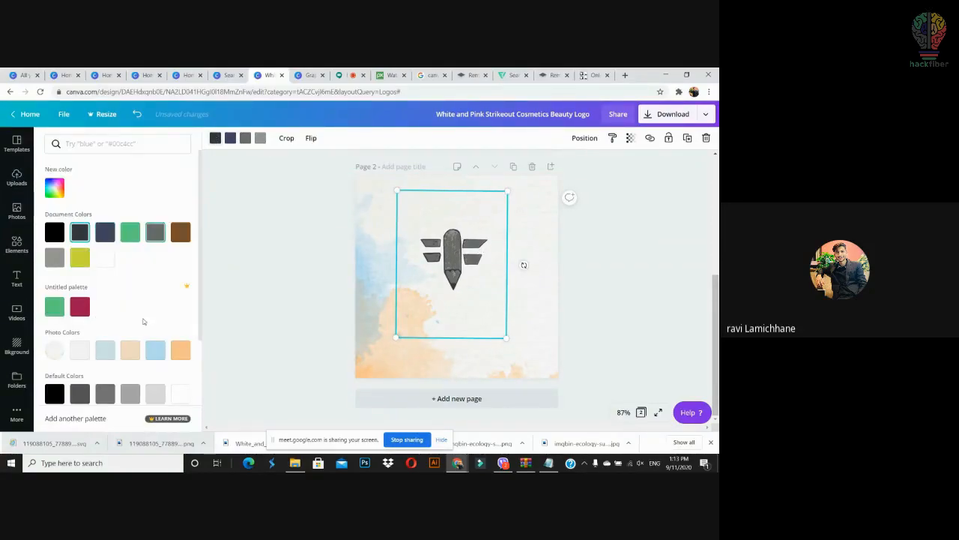
click(131, 352)
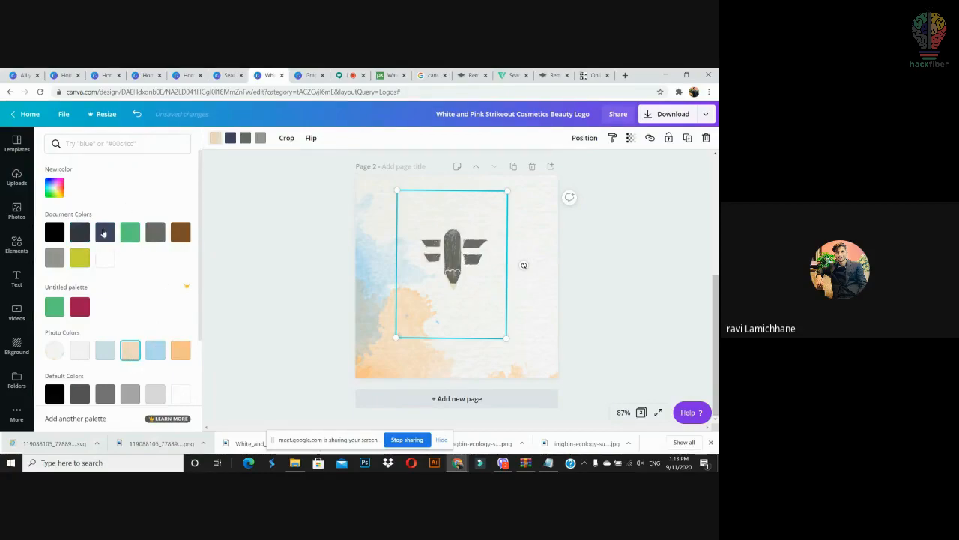
click(230, 138)
click(182, 352)
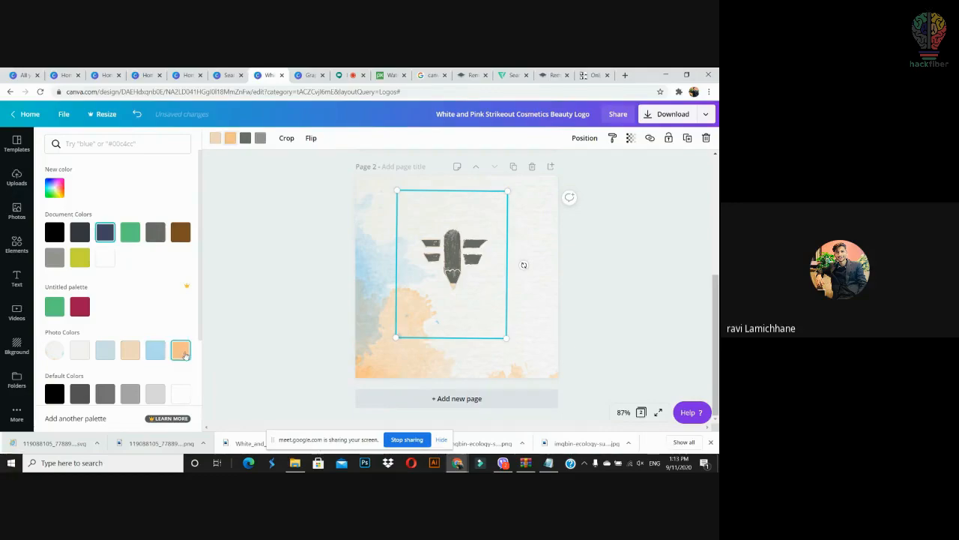
click(156, 230)
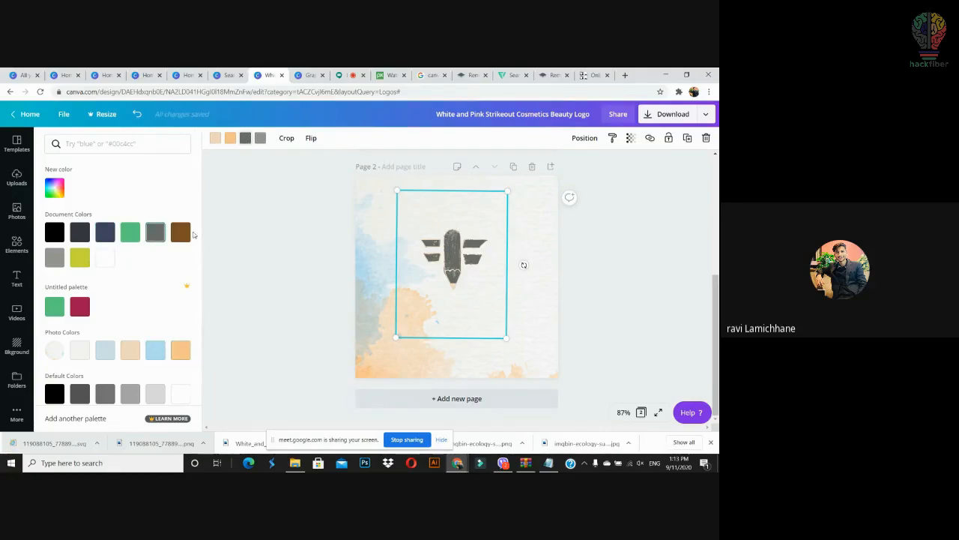
scroll(201, 327, down, 2)
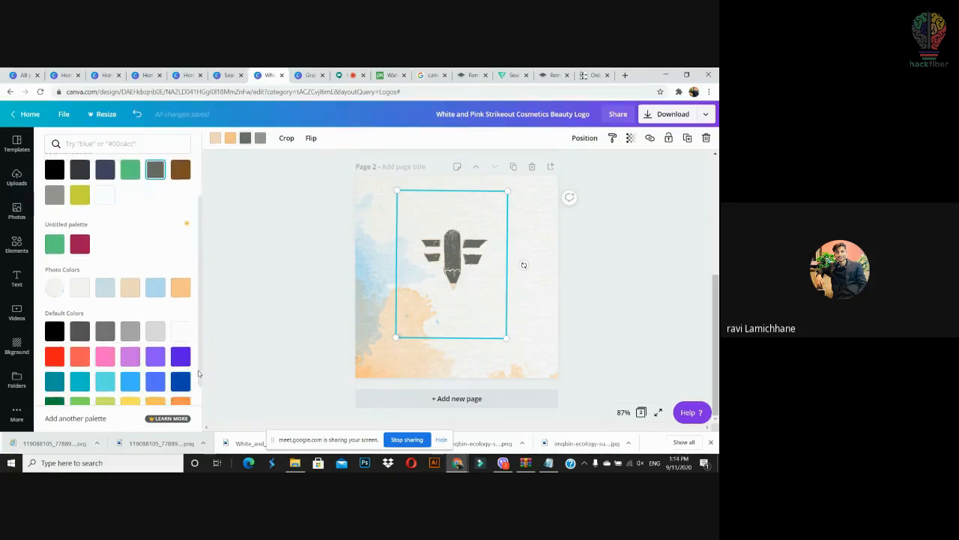
click(183, 397)
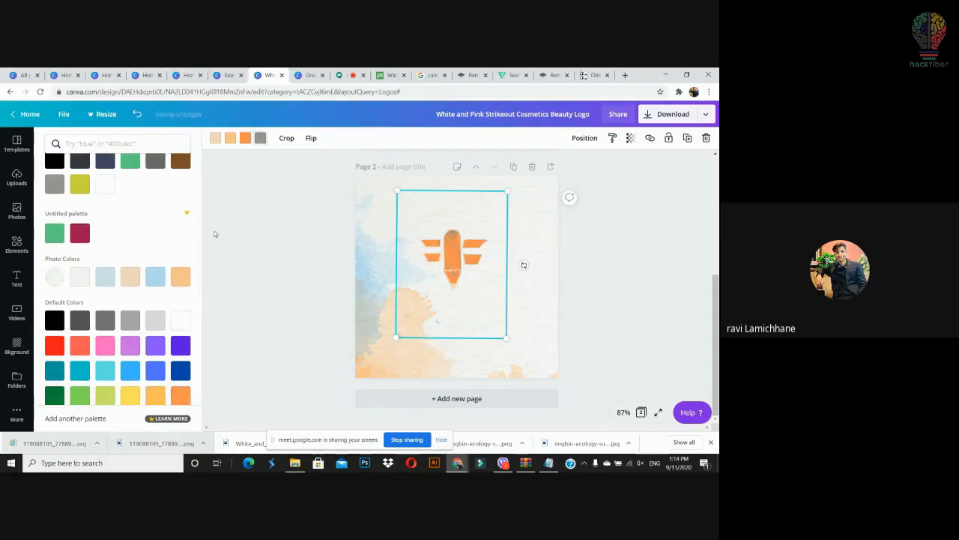
click(157, 400)
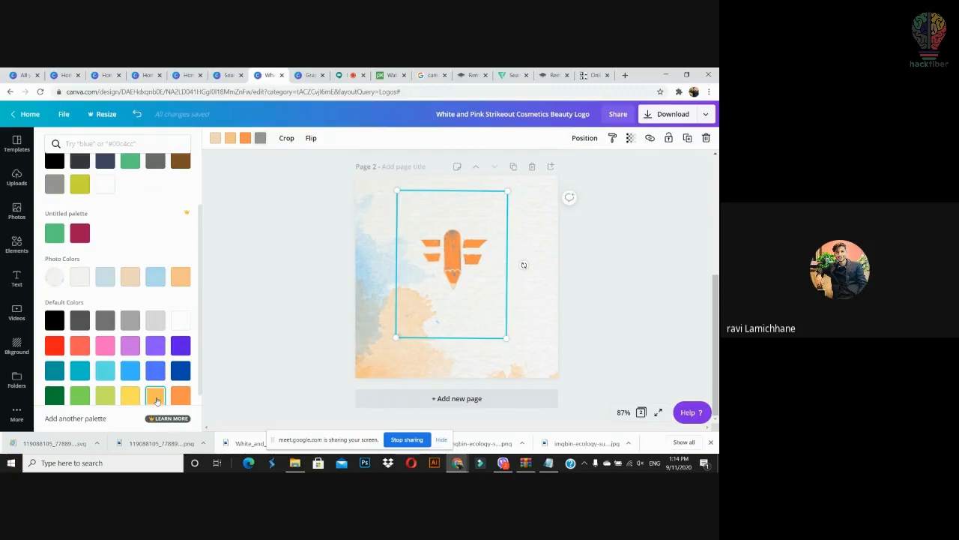
Step: Nudge the orange logo lower on the page, then delete it
click(462, 287)
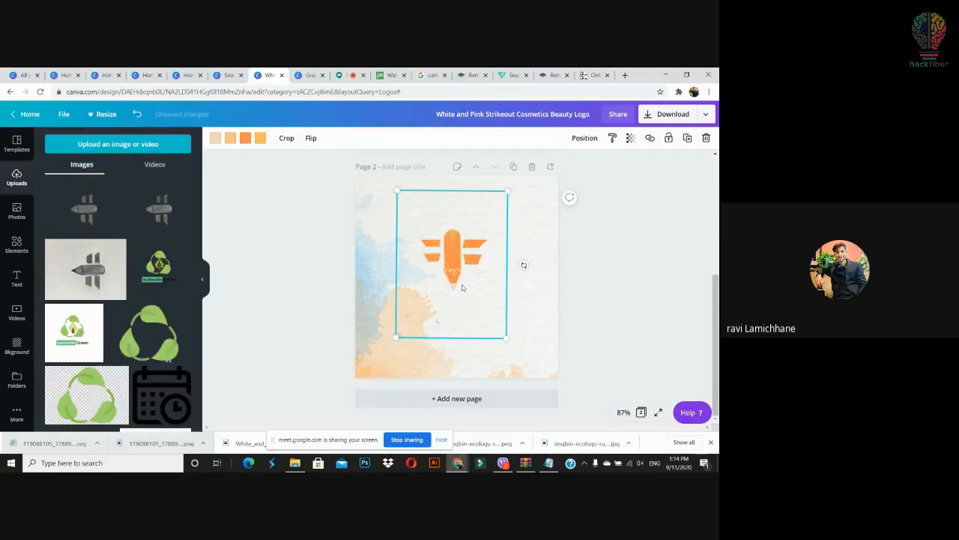
drag(451, 285, 443, 319)
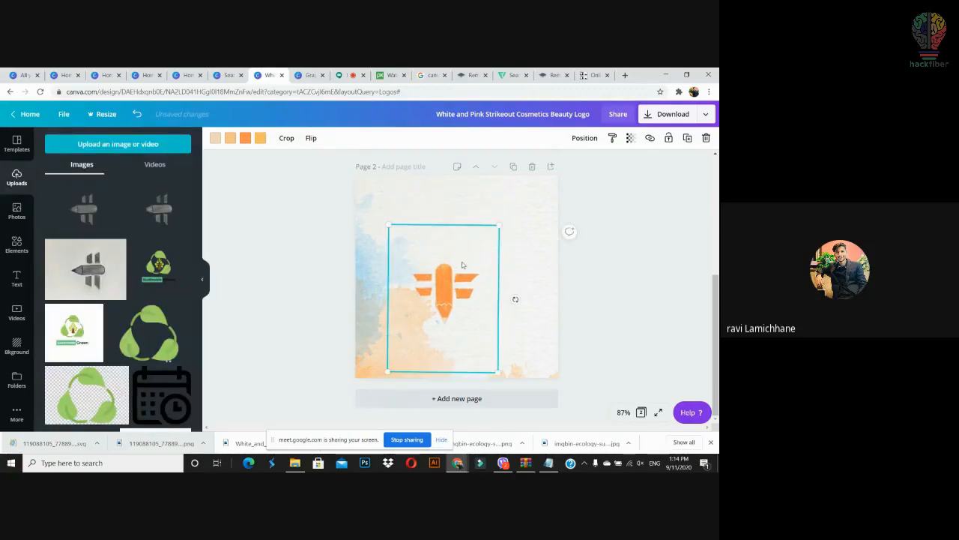
key(Delete)
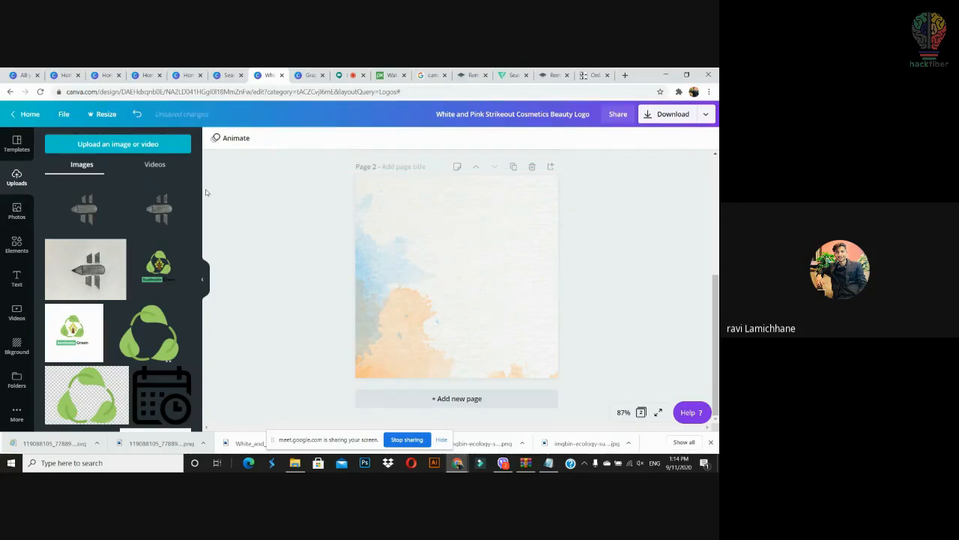
Step: Browse Canva's home page and show the list of all your designs
drag(199, 209, 197, 263)
scroll(193, 224, down, 5)
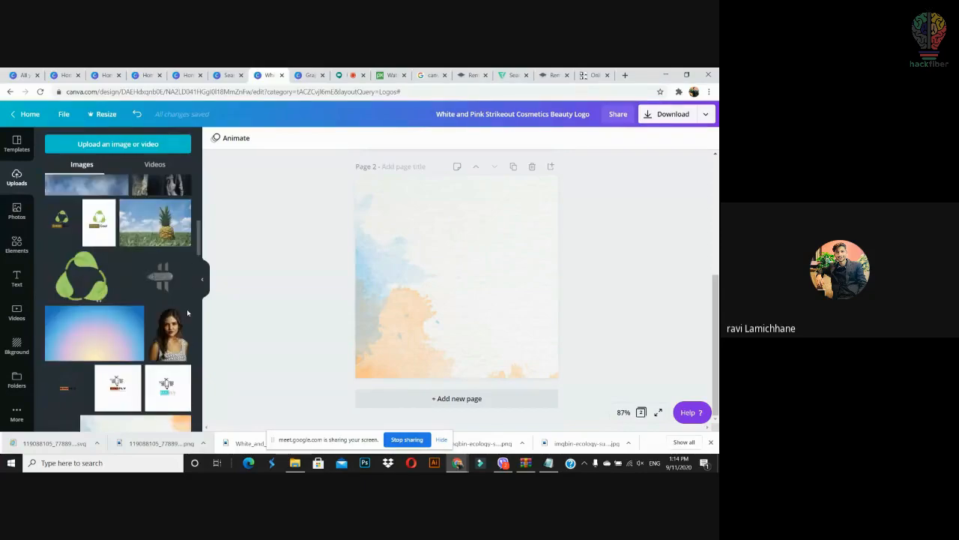
scroll(187, 322, down, 3)
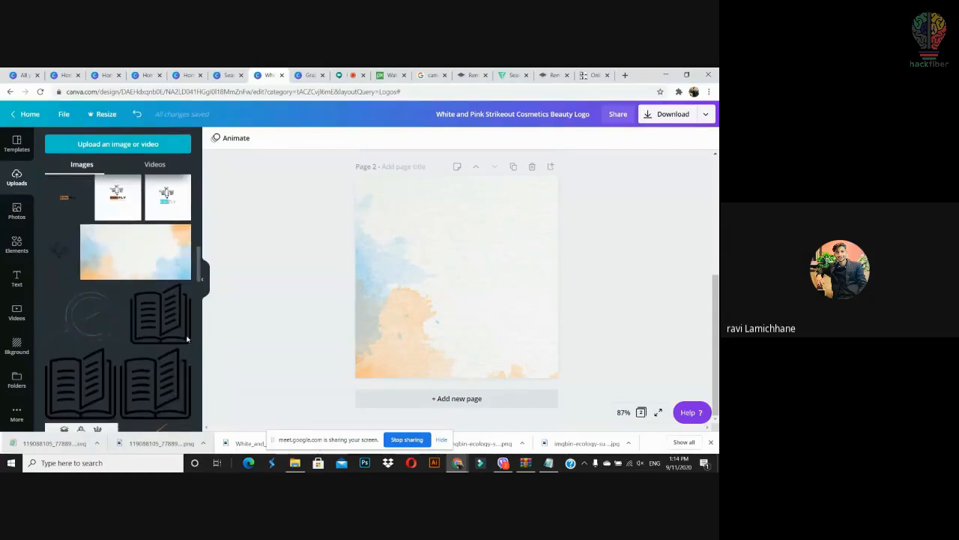
scroll(187, 344, down, 10)
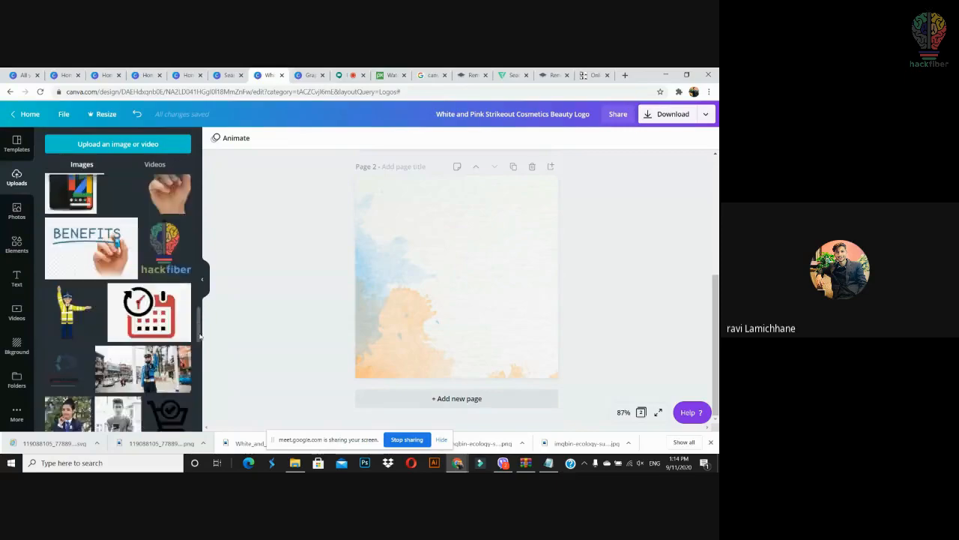
scroll(199, 337, down, 3)
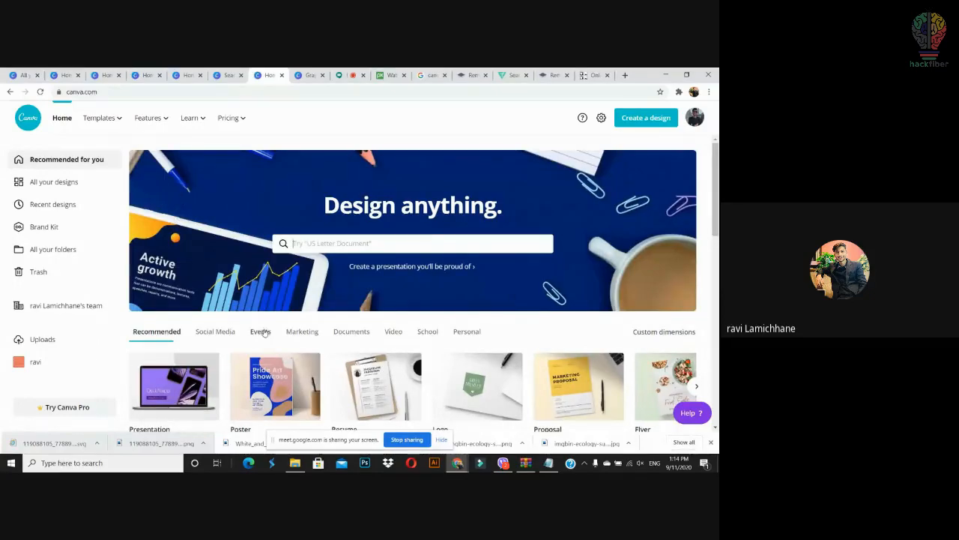
scroll(412, 285, down, 1)
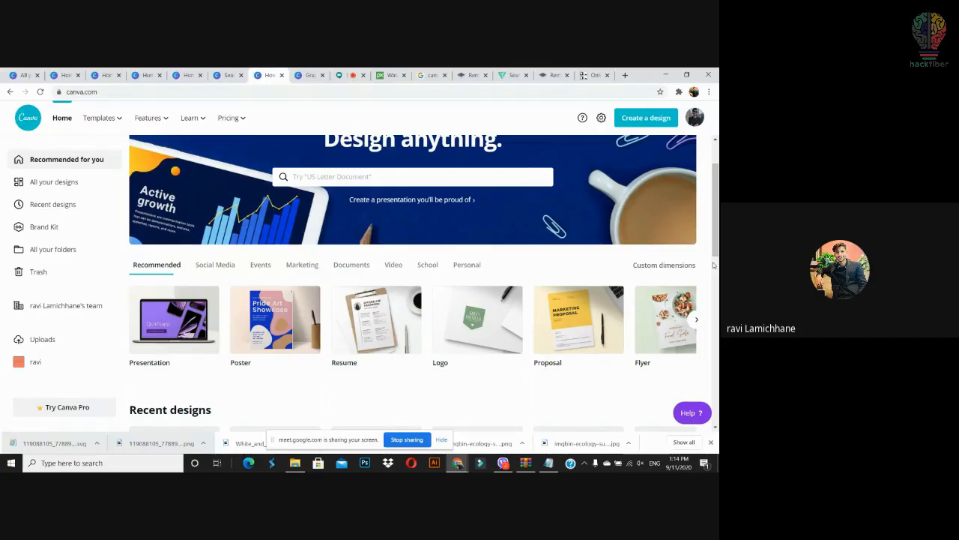
mouse_move(715, 224)
mouse_down()
mouse_move(717, 253)
mouse_move(717, 242)
mouse_up()
click(68, 182)
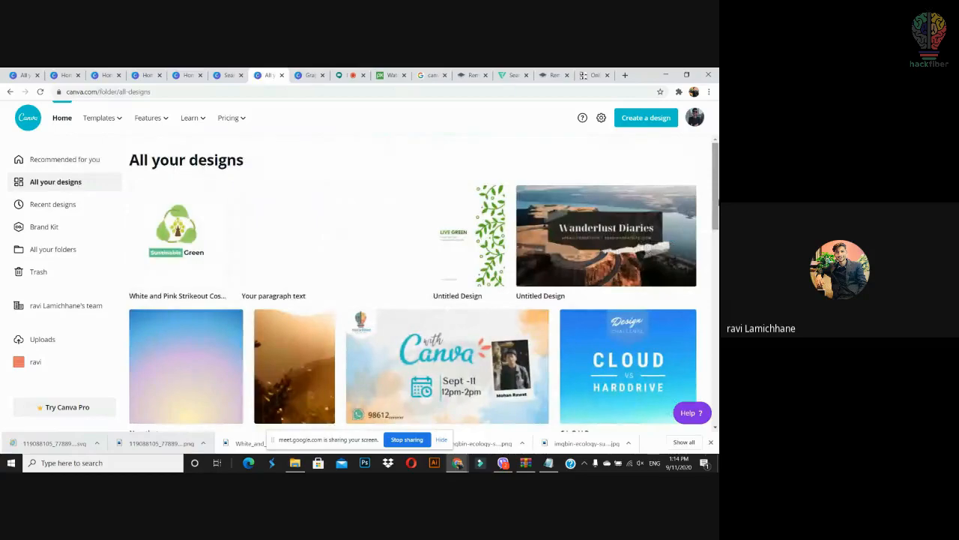
Step: Open the Edu design and select and reposition its Edu Share pencil logo on page 1
drag(717, 200, 718, 283)
click(474, 360)
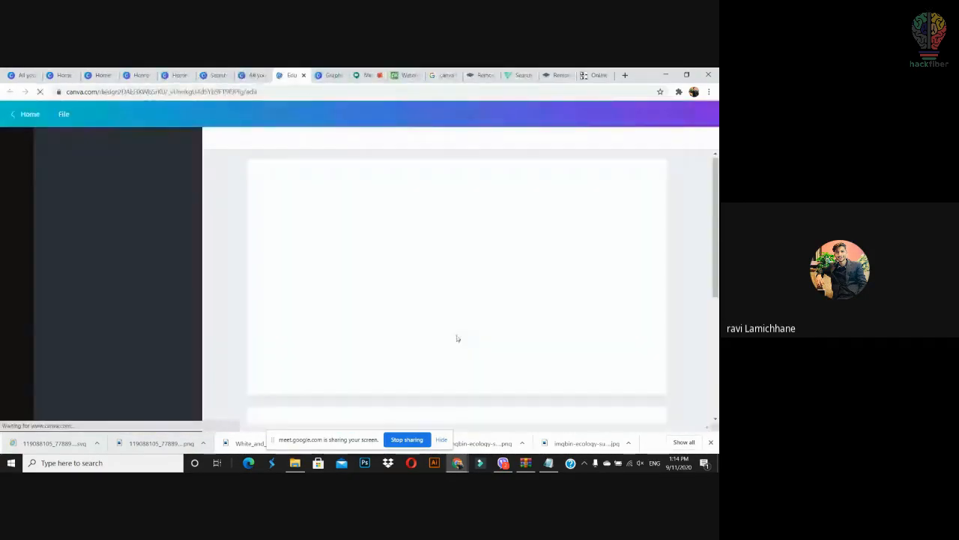
drag(354, 197, 438, 314)
Step: Select the pencil and Edu Share text together and shrink the logo group on the first page
click(486, 300)
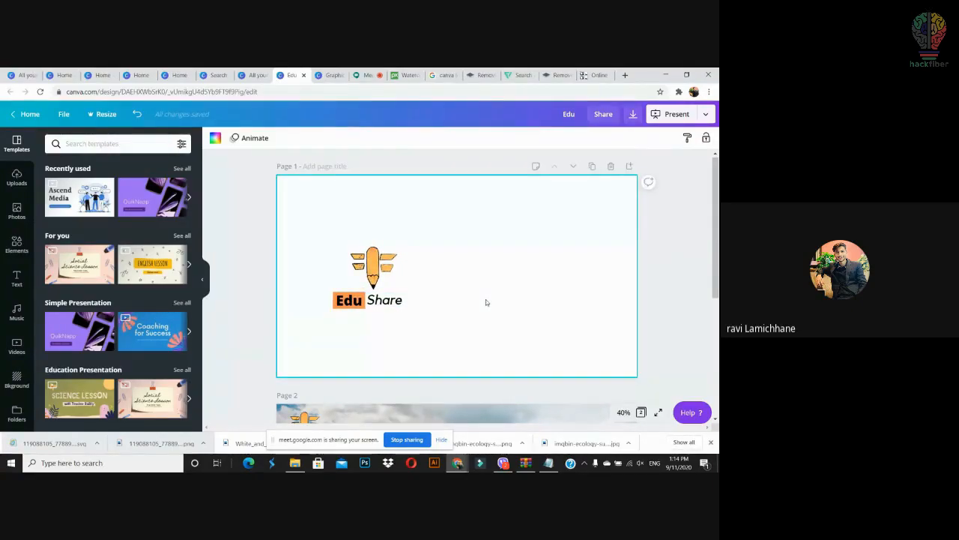
click(363, 300)
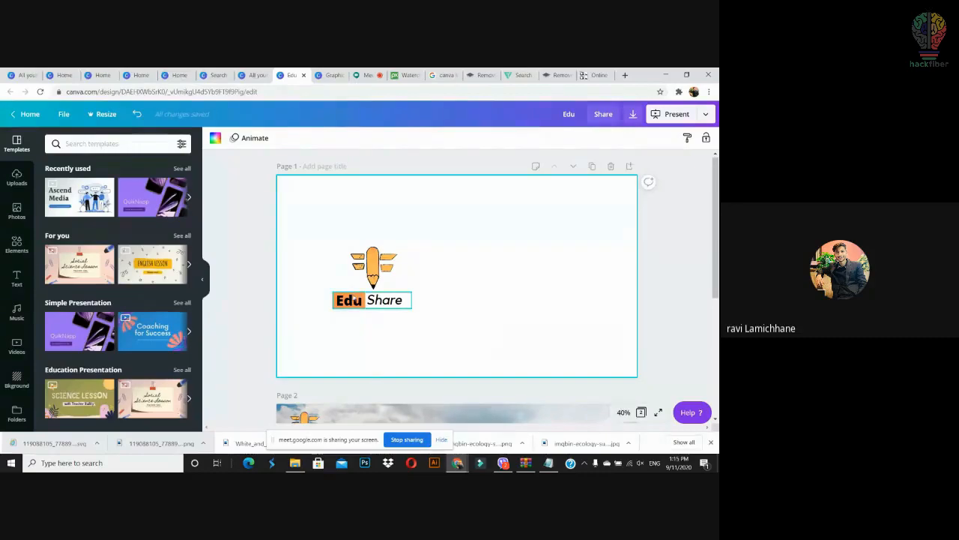
click(475, 339)
drag(436, 242, 332, 337)
drag(408, 327, 289, 192)
click(375, 223)
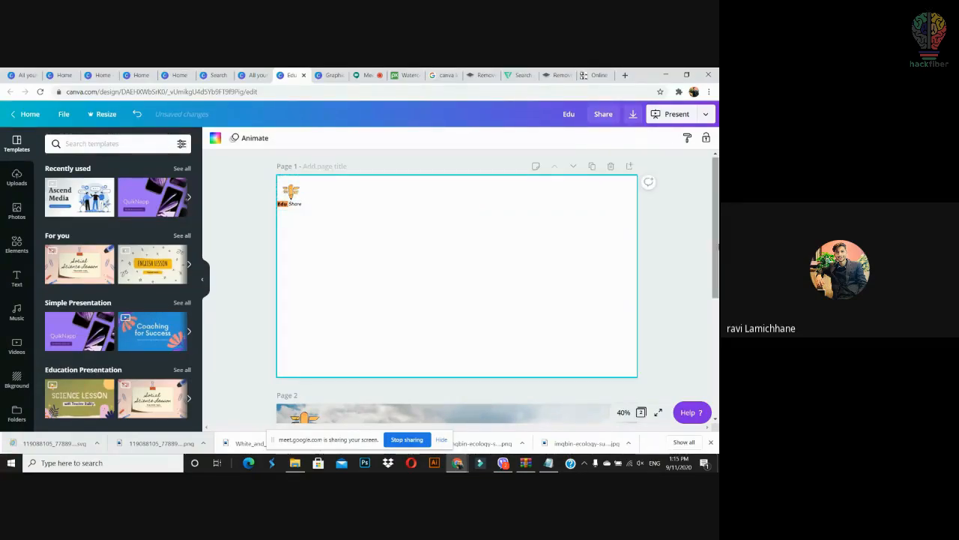
click(281, 202)
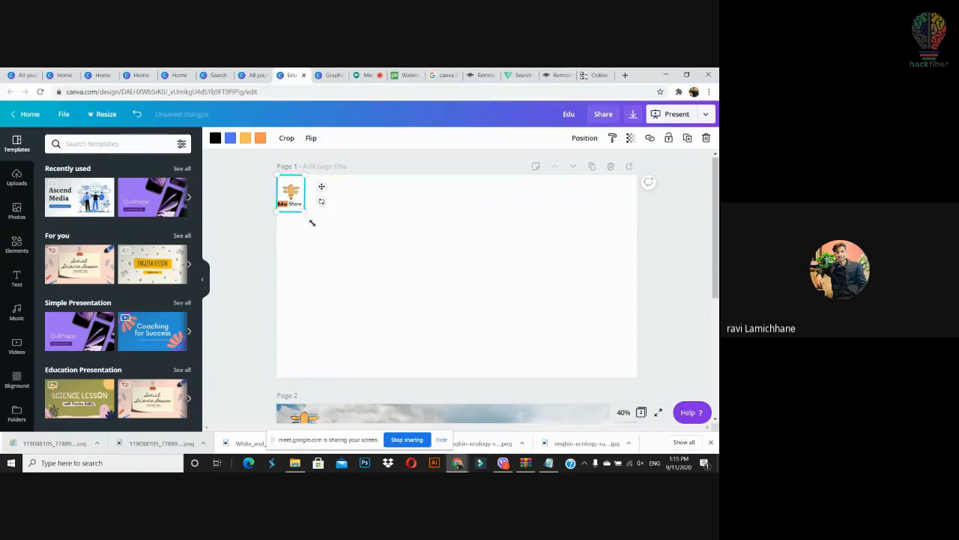
drag(312, 222, 330, 247)
click(345, 230)
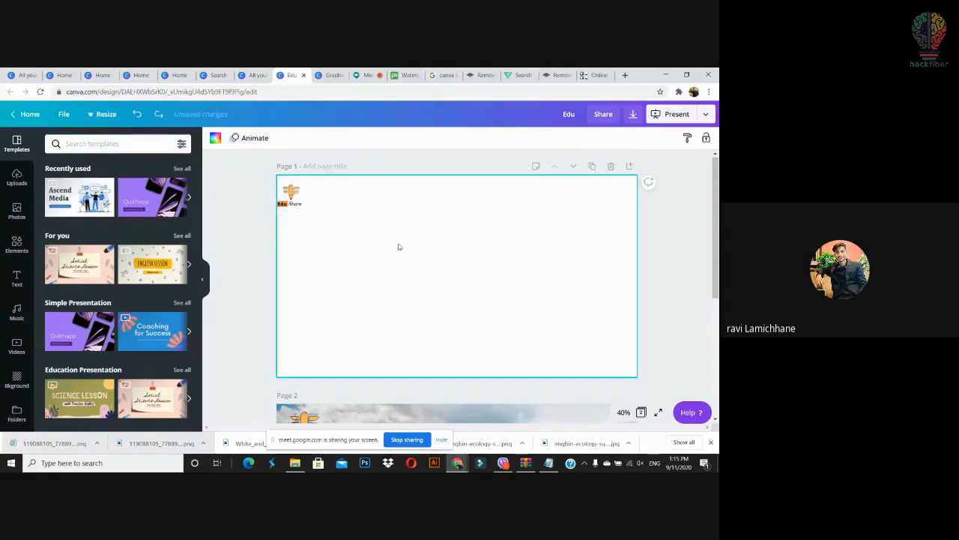
Step: On the sunflower page, resize the Edu Share logo small and tuck it into the top-left corner
scroll(397, 247, down, 3)
scroll(303, 224, down, 2)
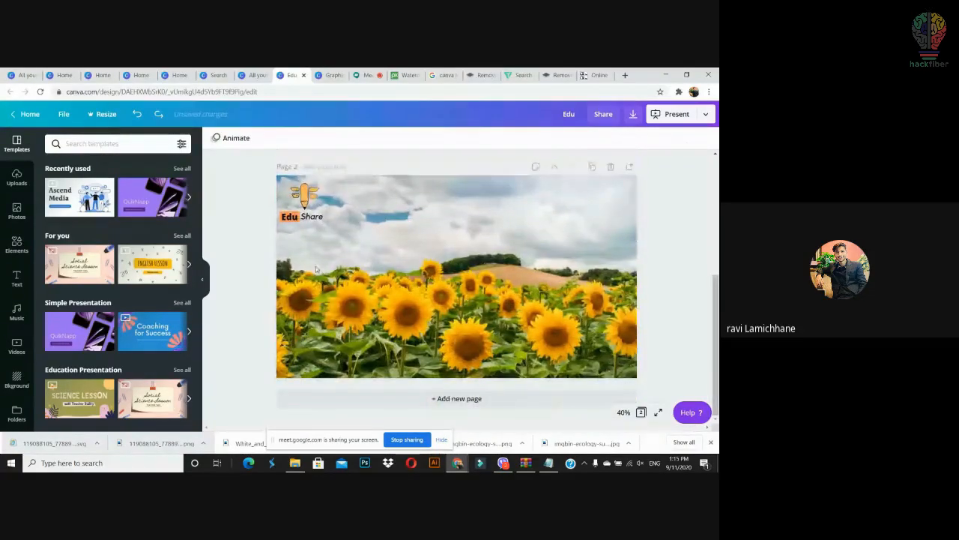
click(303, 201)
drag(331, 235, 322, 226)
click(294, 219)
drag(301, 192, 301, 194)
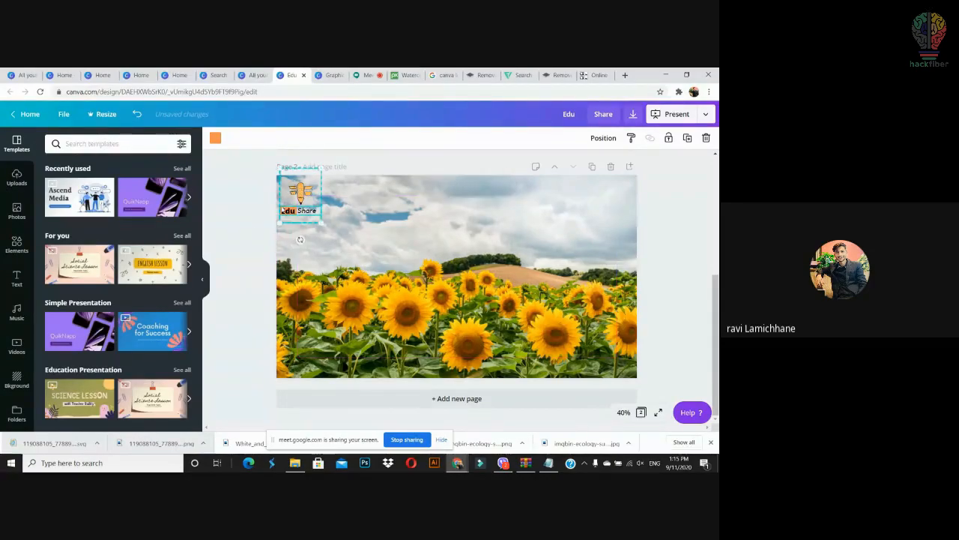
click(246, 233)
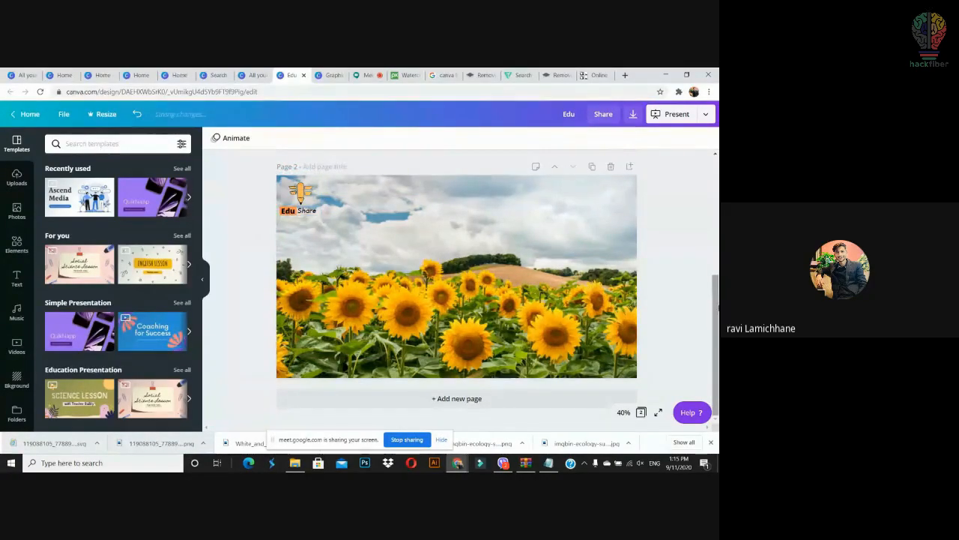
scroll(659, 330, up, 3)
Step: Delete the blank first page and set the download file type to JPG
click(610, 167)
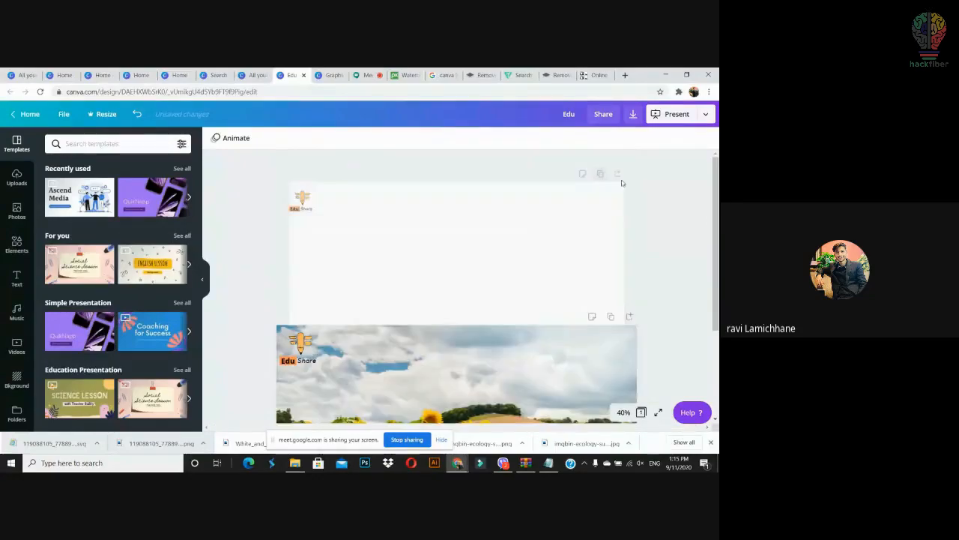
click(633, 113)
click(684, 185)
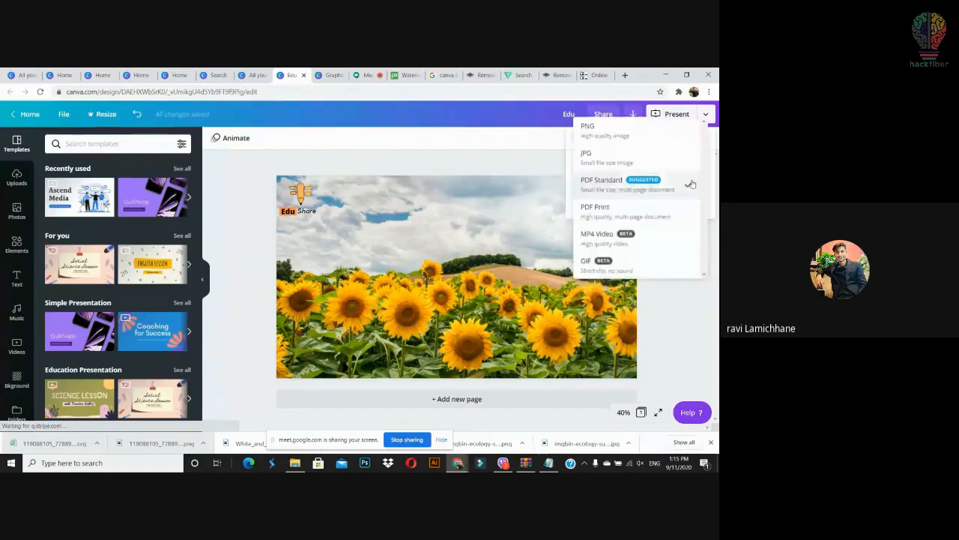
click(625, 153)
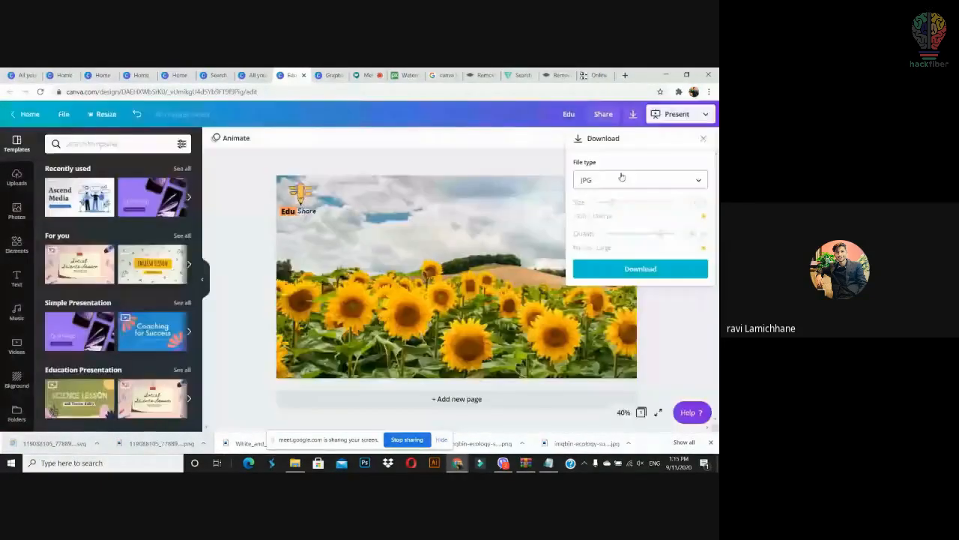
Step: Download the sunflower design as JPG and open the saved Edu.jpg
click(640, 269)
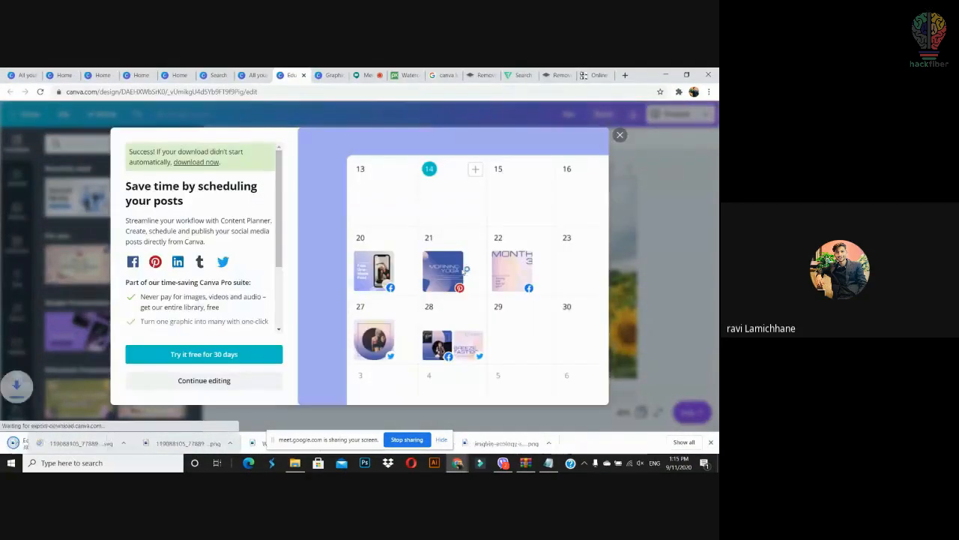
click(619, 135)
click(95, 435)
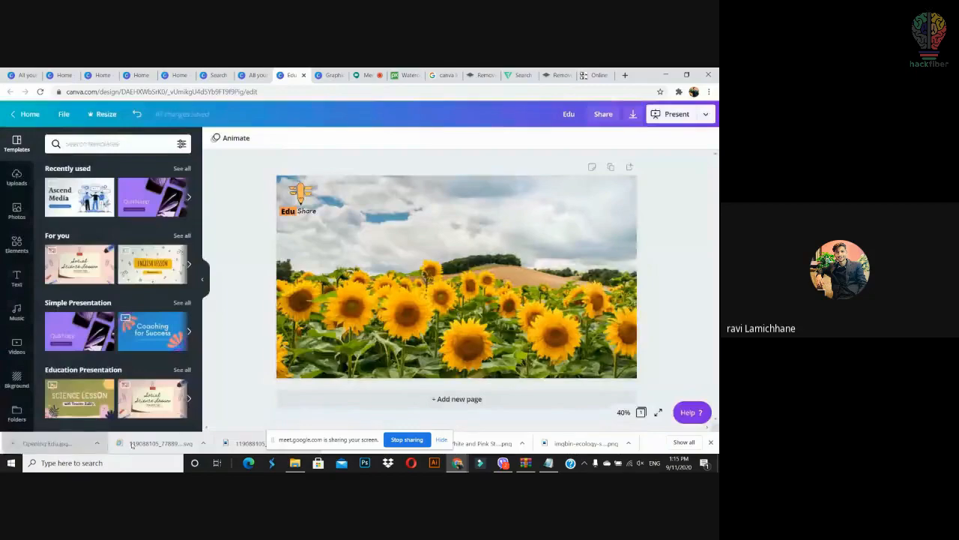
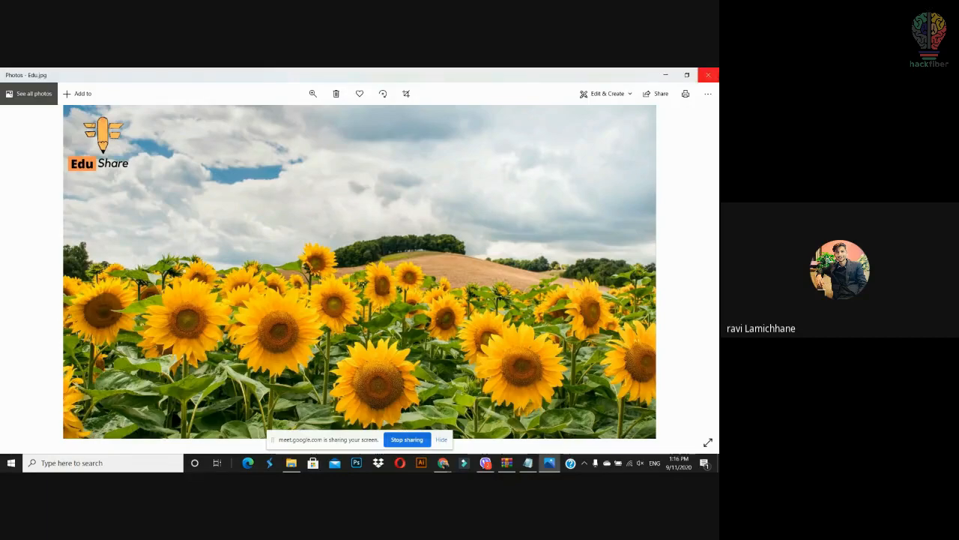
Step: Close the Edu.jpg sunflower photo in Windows Photos to return to Canva
click(708, 75)
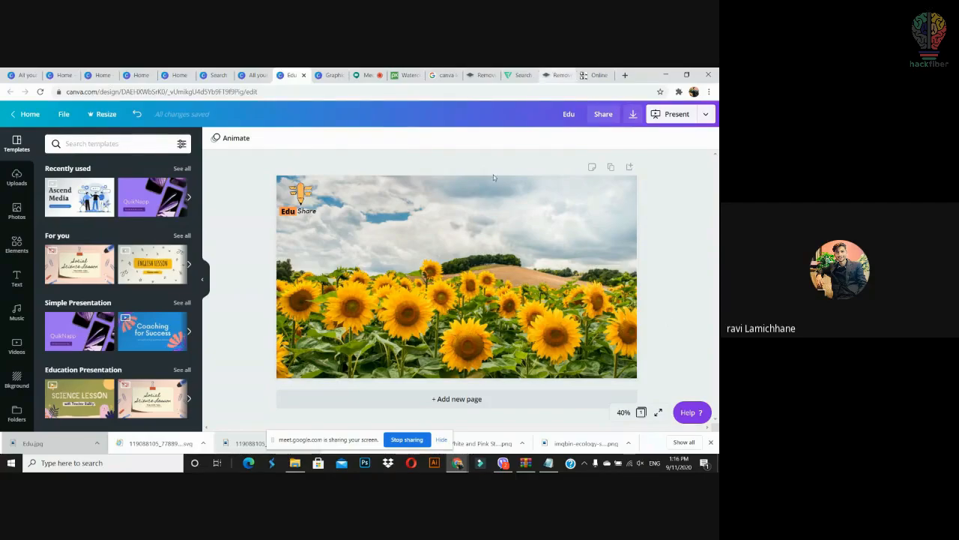
Step: Place the Edu Share logo on its own near the centre of the blank first page
click(303, 204)
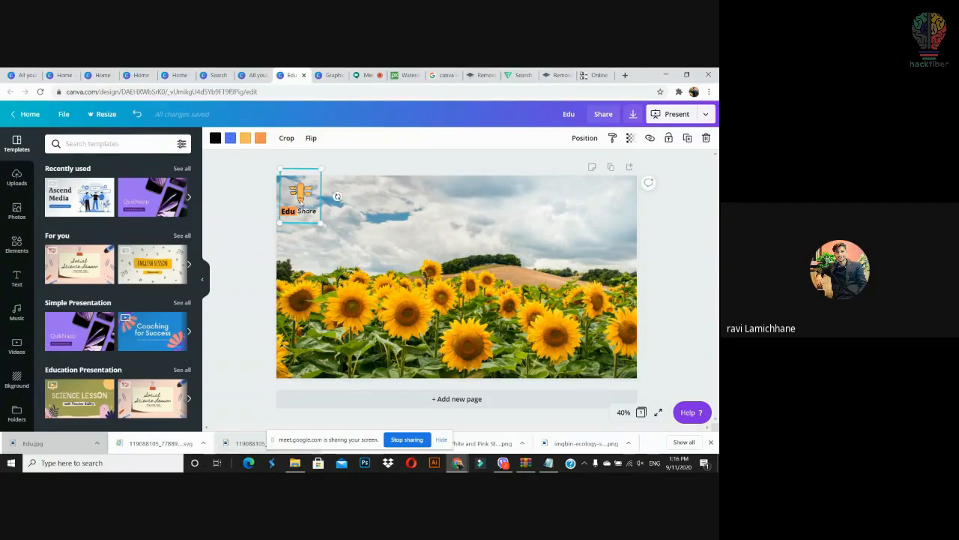
click(234, 223)
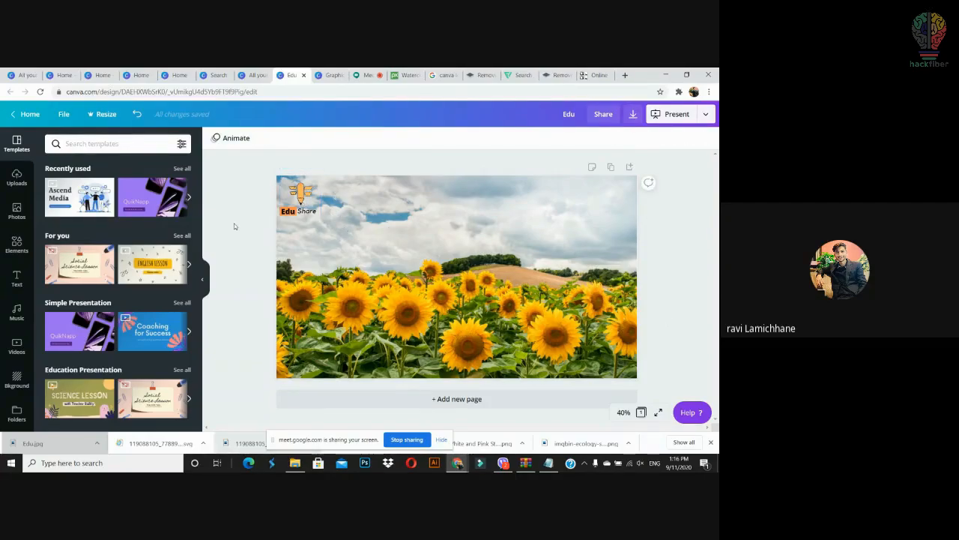
click(303, 220)
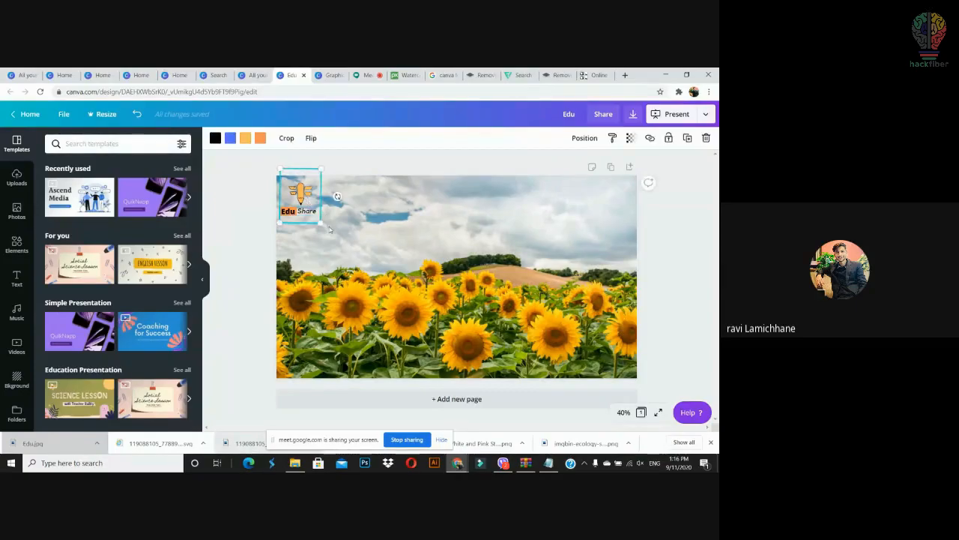
drag(324, 227, 292, 193)
click(250, 273)
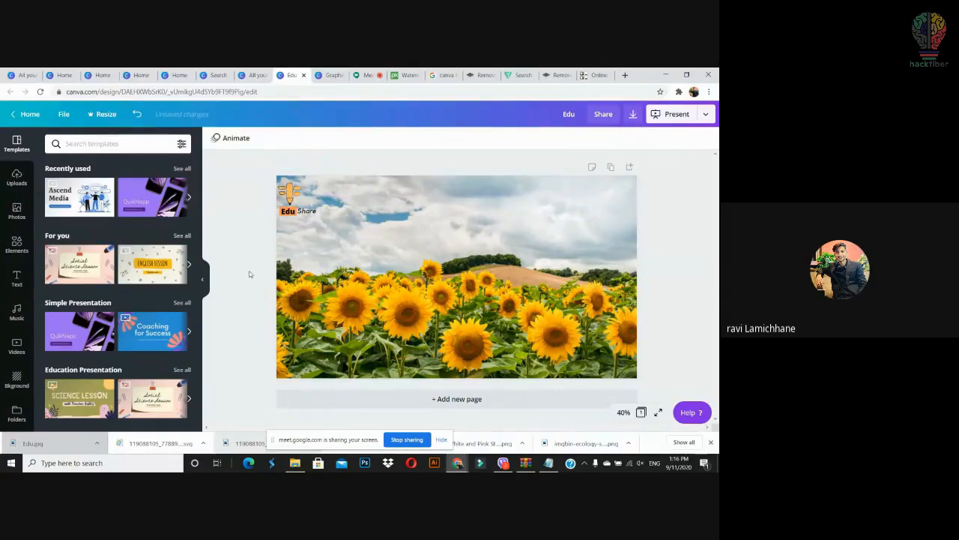
key(ctrl+z)
key(ctrl+z)
key(ctrl+z)
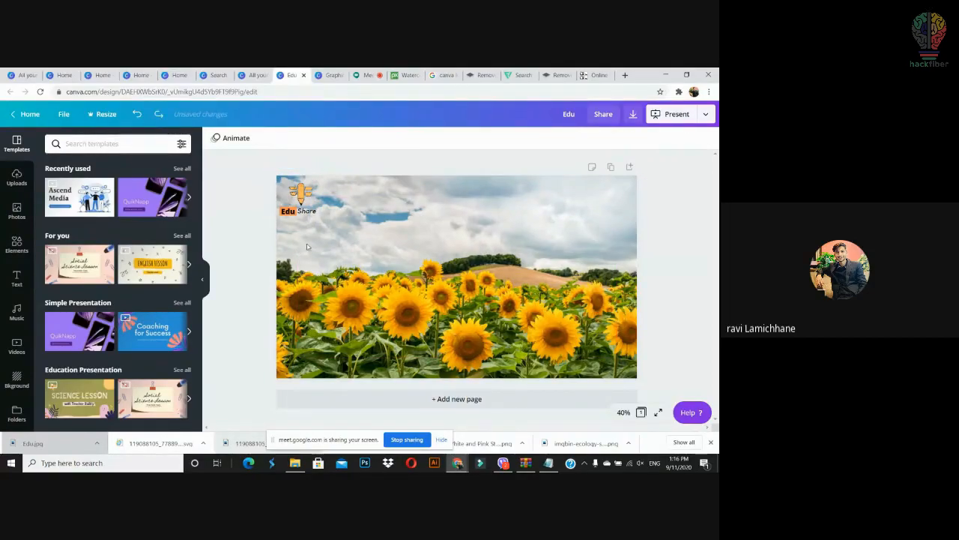
drag(336, 180, 254, 245)
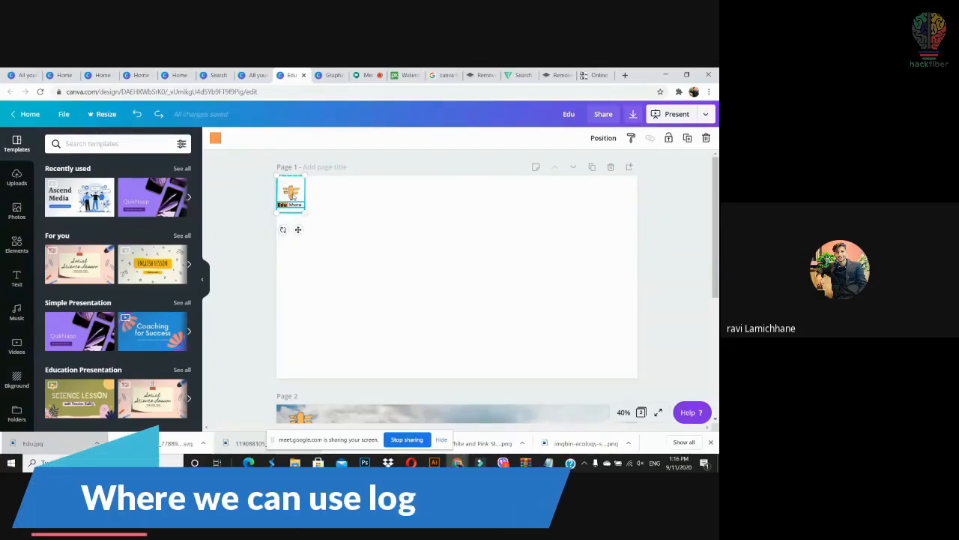
drag(289, 195, 416, 246)
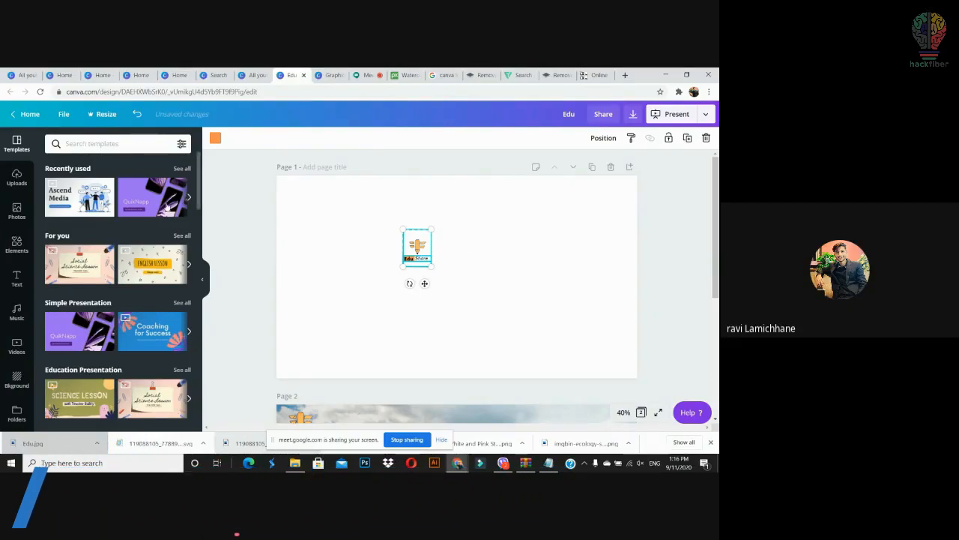
Step: Switch to the tab showing the Logos template search results
click(255, 75)
click(267, 75)
click(225, 76)
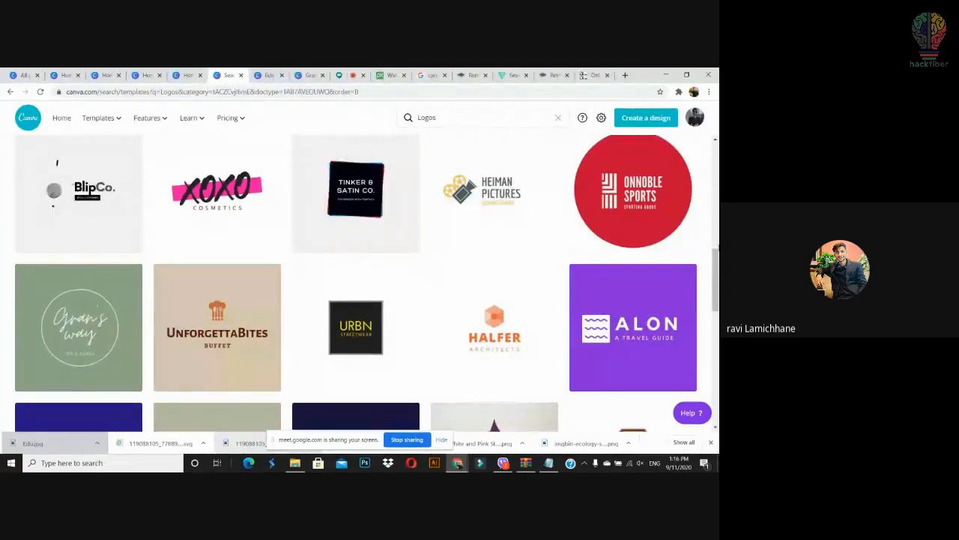
Step: Open the UnforgettaBites buffet logo template and move its chef-hat icon to the lower left
scroll(259, 298, down, 2)
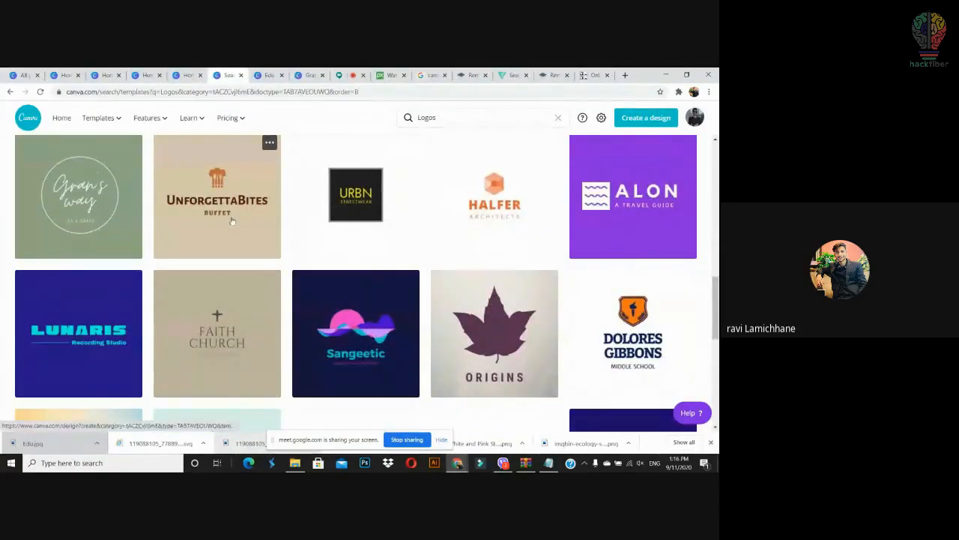
click(225, 209)
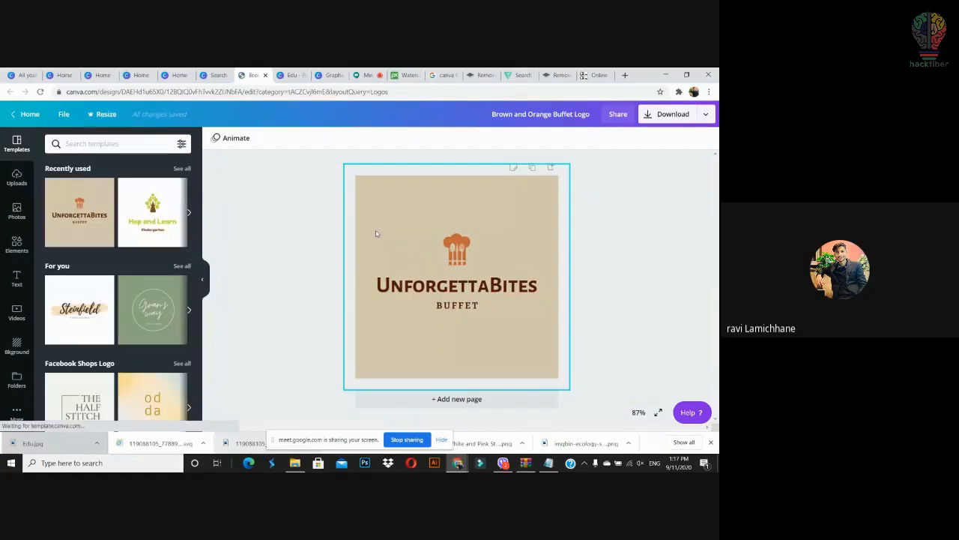
click(452, 248)
drag(453, 248, 408, 341)
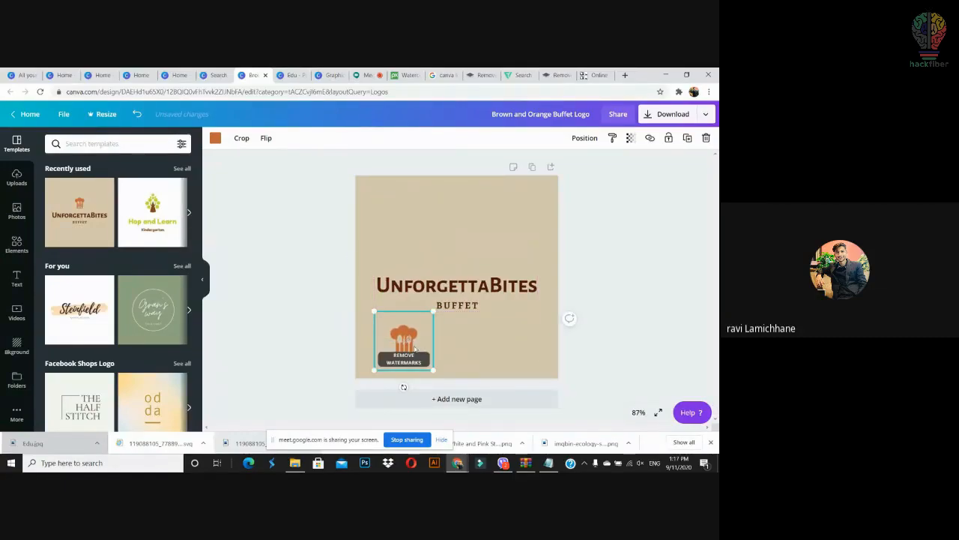
Step: Add a 'Food taste' text line beside the chef-hat icon
text(text)
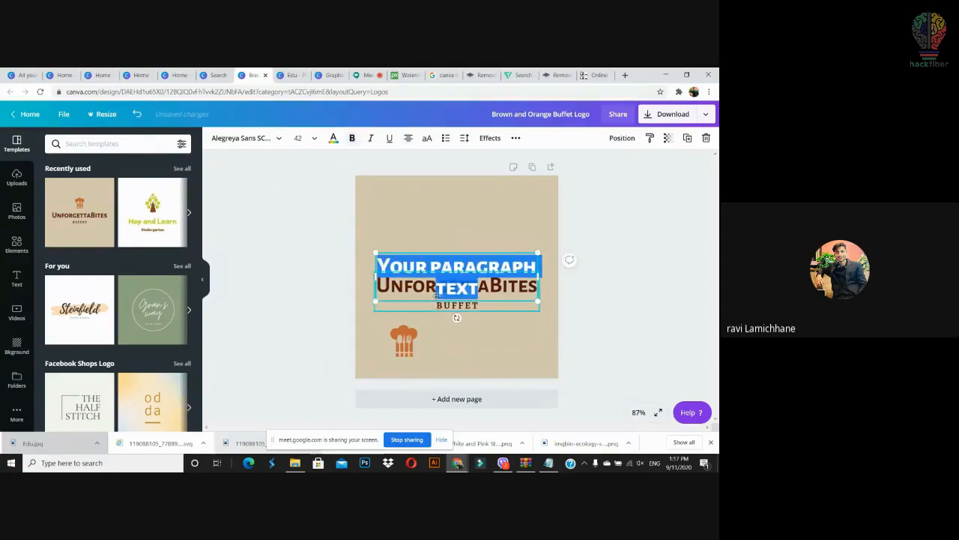
text(Food taste)
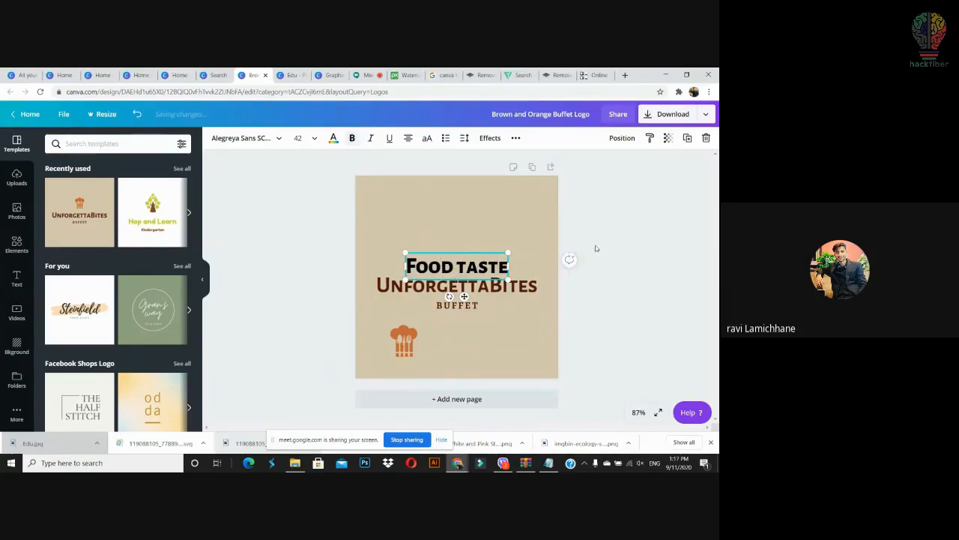
click(595, 248)
drag(492, 269, 459, 347)
click(584, 334)
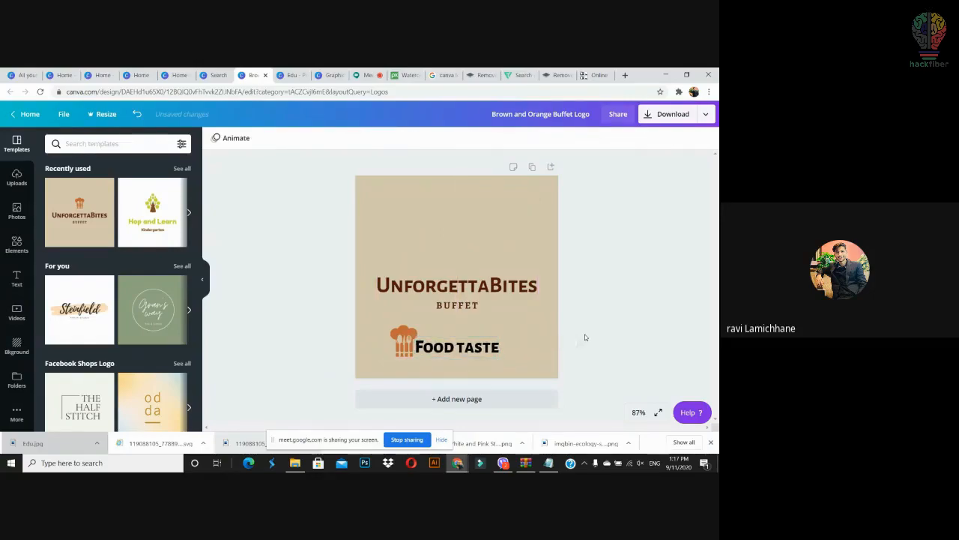
Step: Duplicate the chef-hat icon to the right so 'Food taste' sits between two hats
click(406, 341)
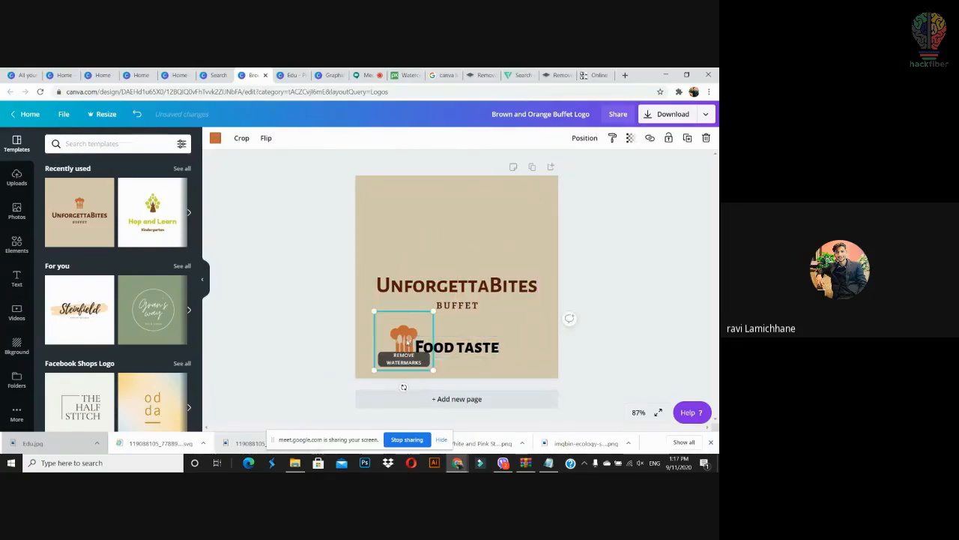
key(ctrl+v)
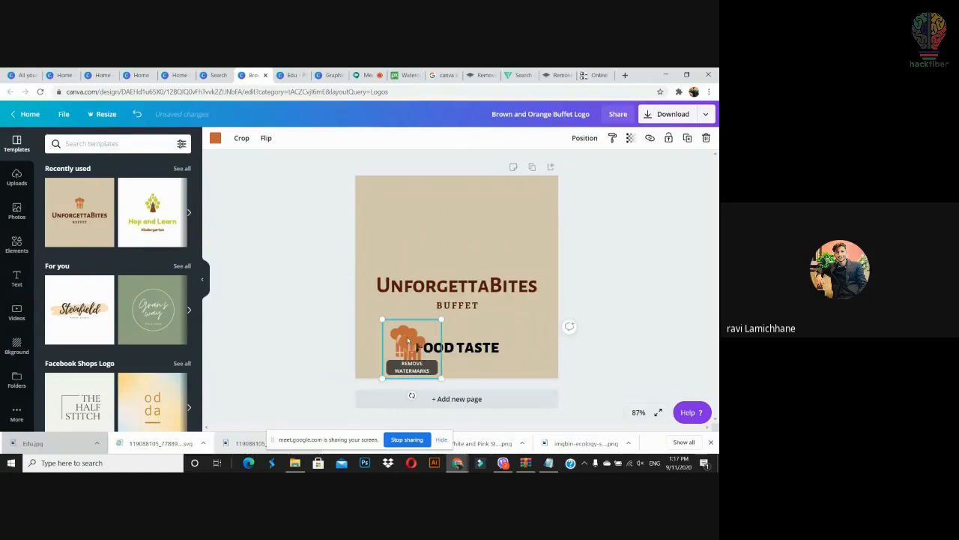
drag(417, 347, 516, 336)
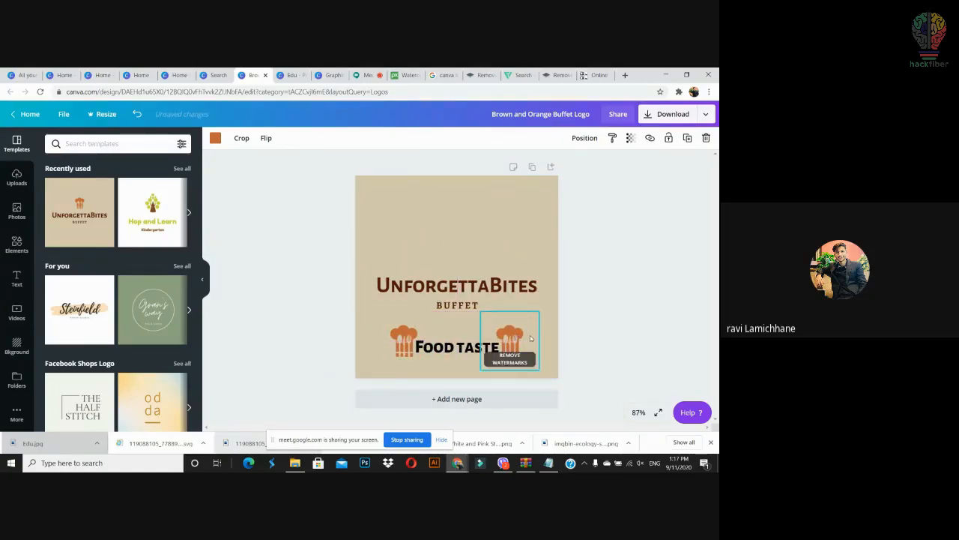
click(570, 319)
click(461, 352)
drag(461, 353, 456, 355)
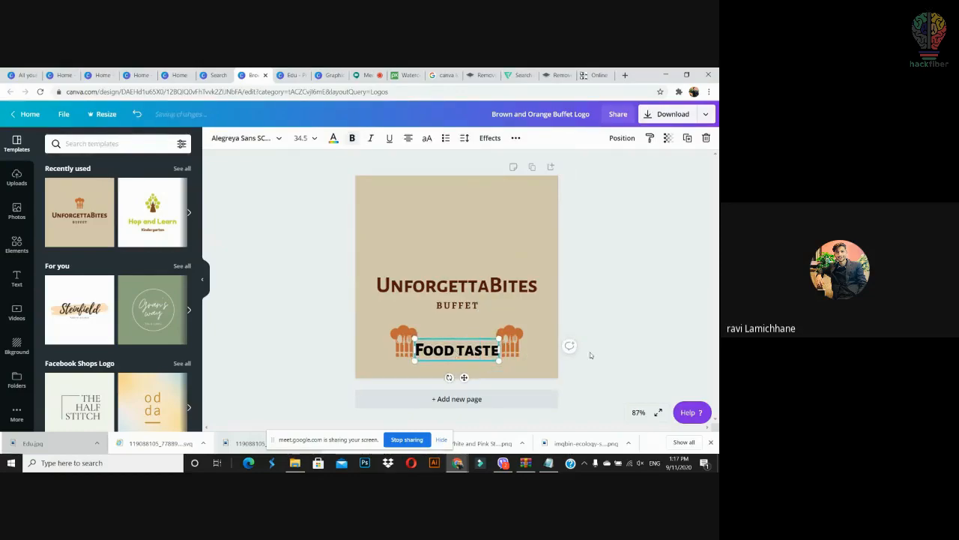
click(630, 364)
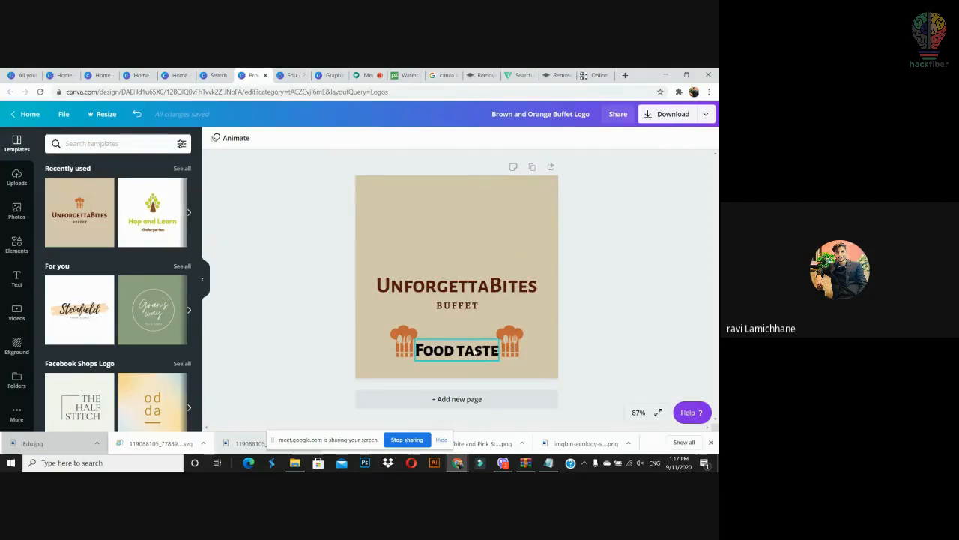
Step: Colour the 'Food taste' text coral red after trying orange and yellow
click(480, 355)
click(333, 139)
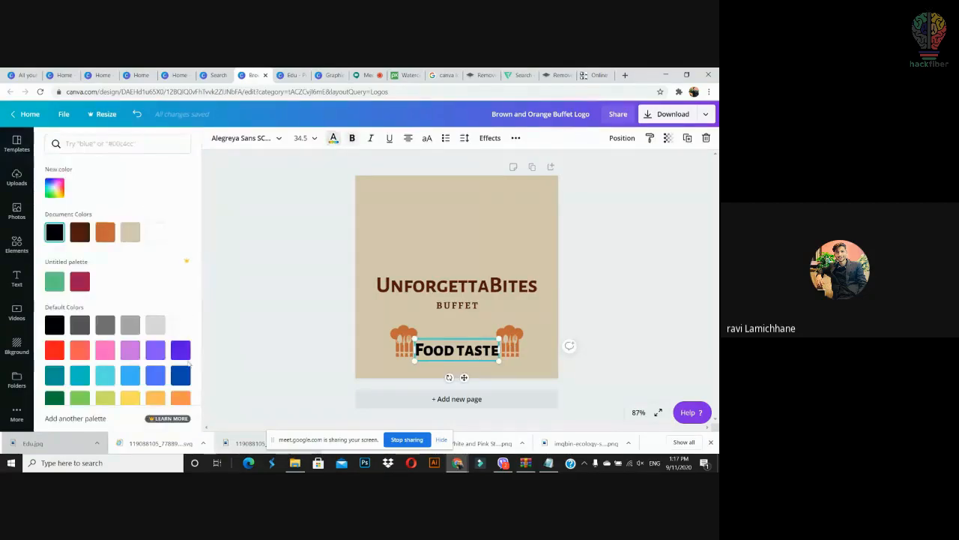
click(180, 398)
click(155, 398)
click(132, 398)
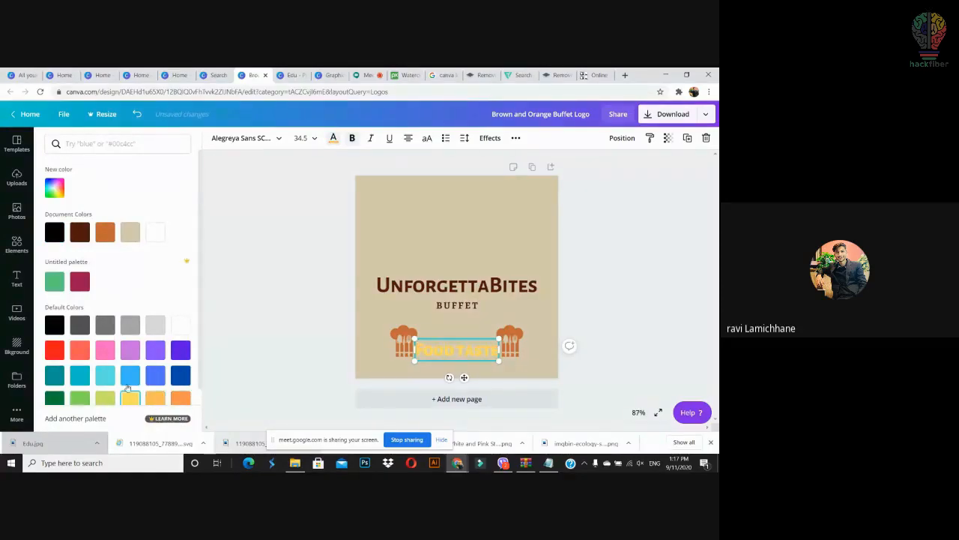
click(79, 350)
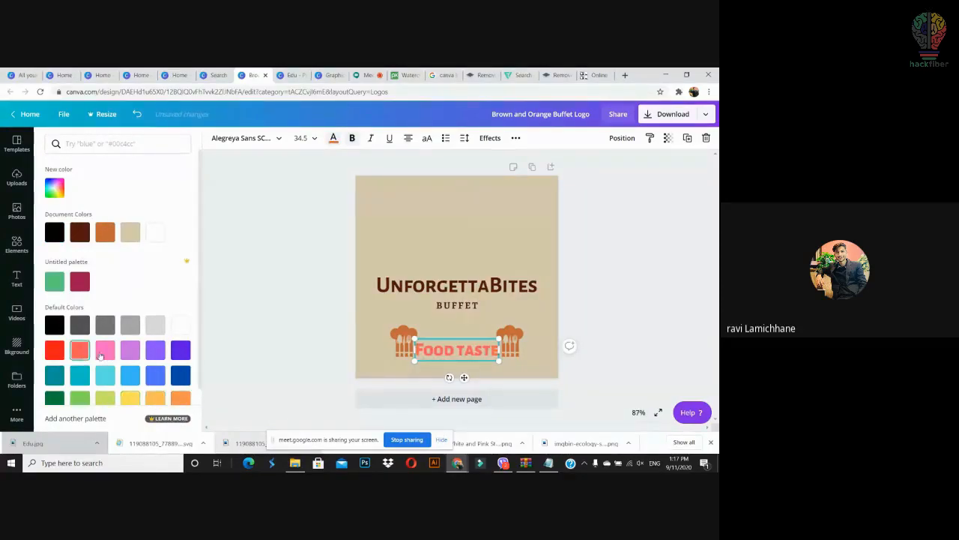
click(342, 305)
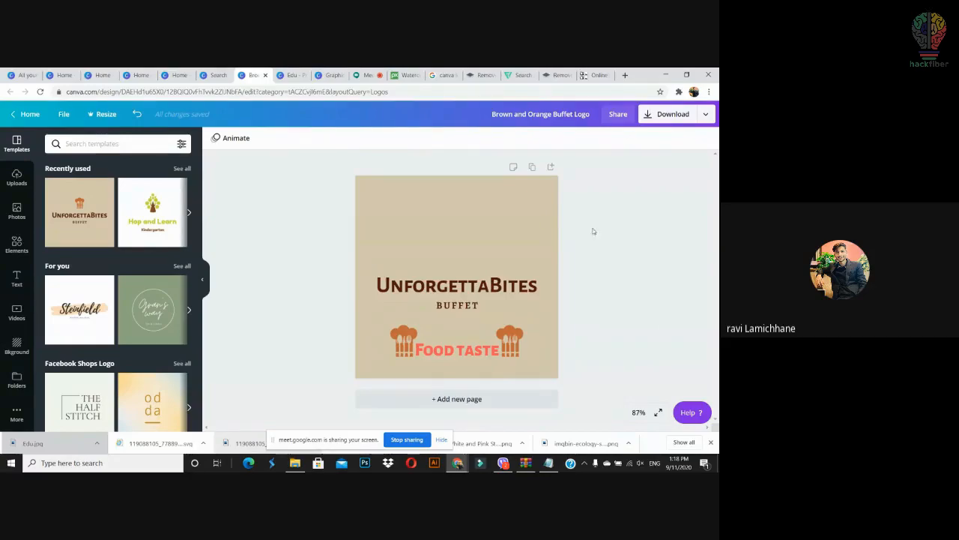
Step: Switch to the Canva home tab and scroll through its template category rows
click(100, 75)
scroll(325, 345, up, 2)
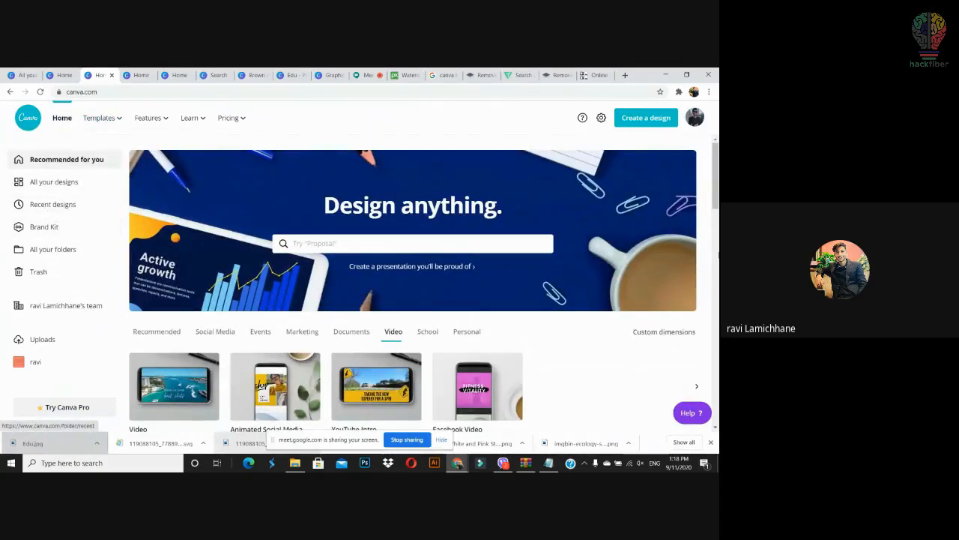
scroll(413, 294, down, 1)
scroll(413, 294, down, 5)
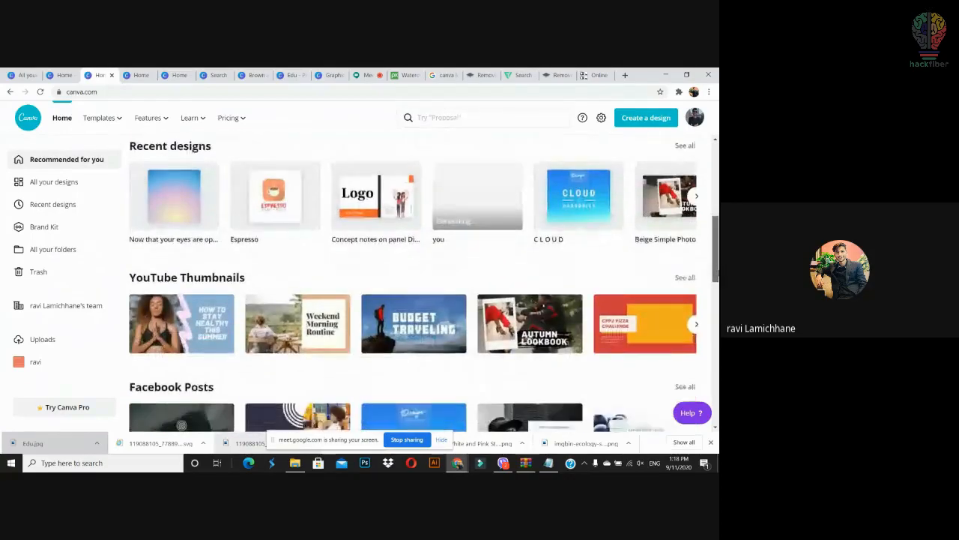
scroll(413, 294, down, 3)
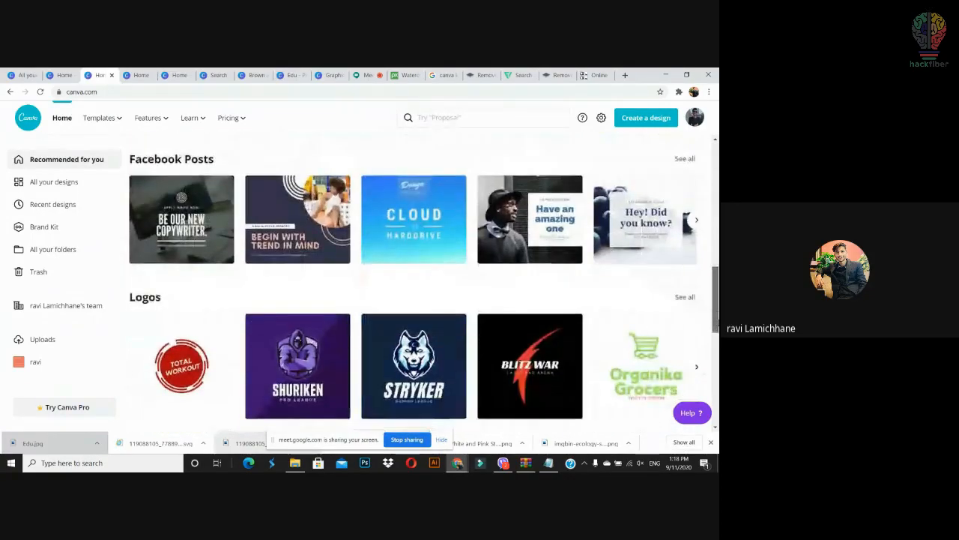
scroll(413, 294, down, 3)
scroll(413, 293, up, 2)
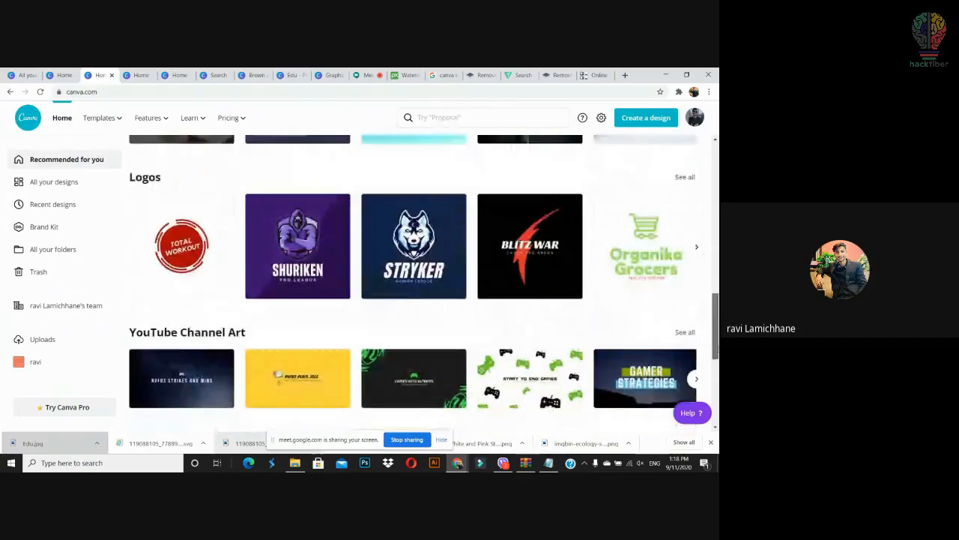
scroll(413, 293, up, 1)
scroll(413, 294, down, 5)
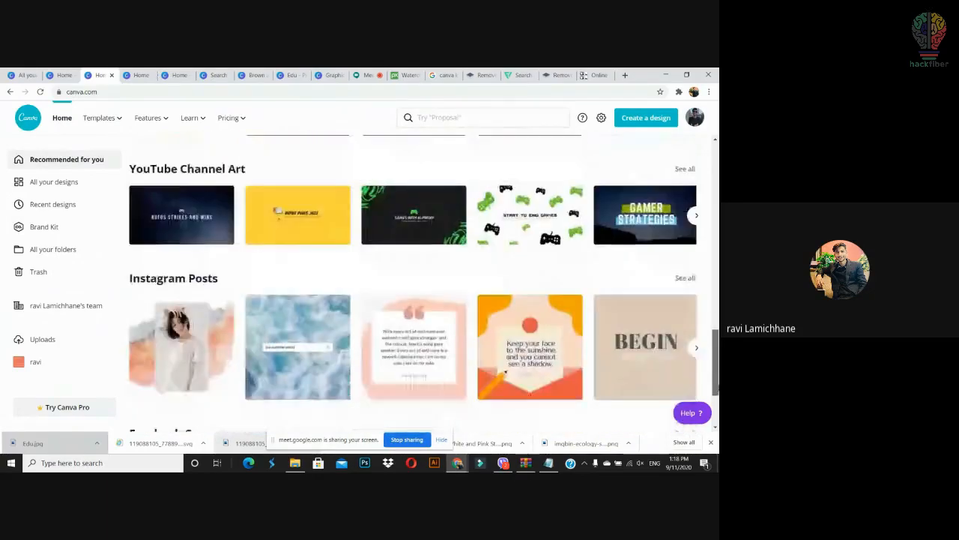
scroll(505, 258, up, 10)
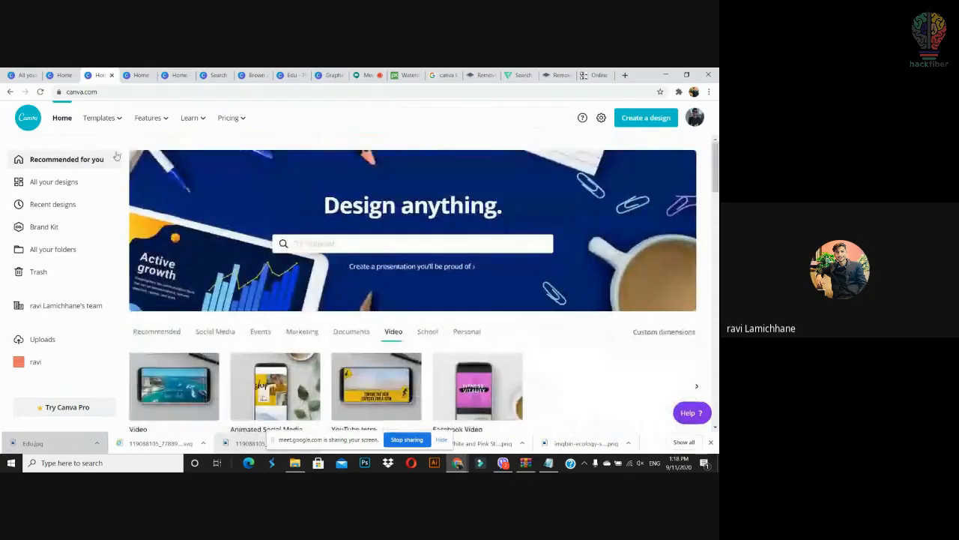
mouse_move(125, 125)
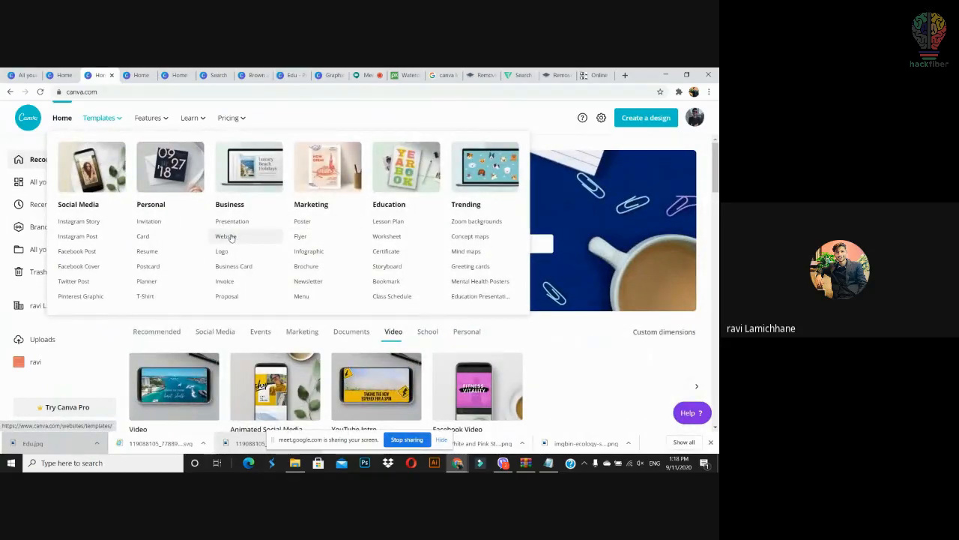
Step: Open the Glitter and Gold birthday card template from the card templates in a new tab
click(143, 236)
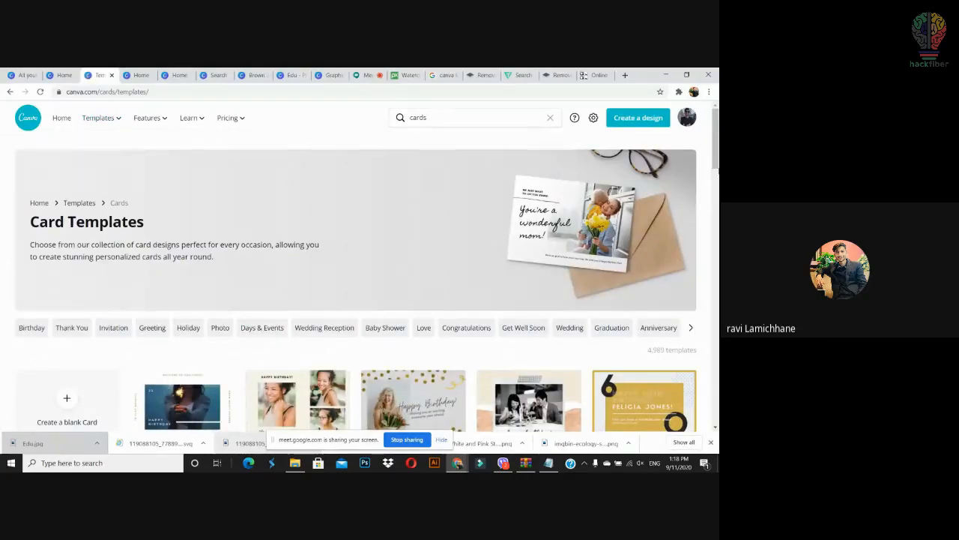
scroll(413, 294, down, 3)
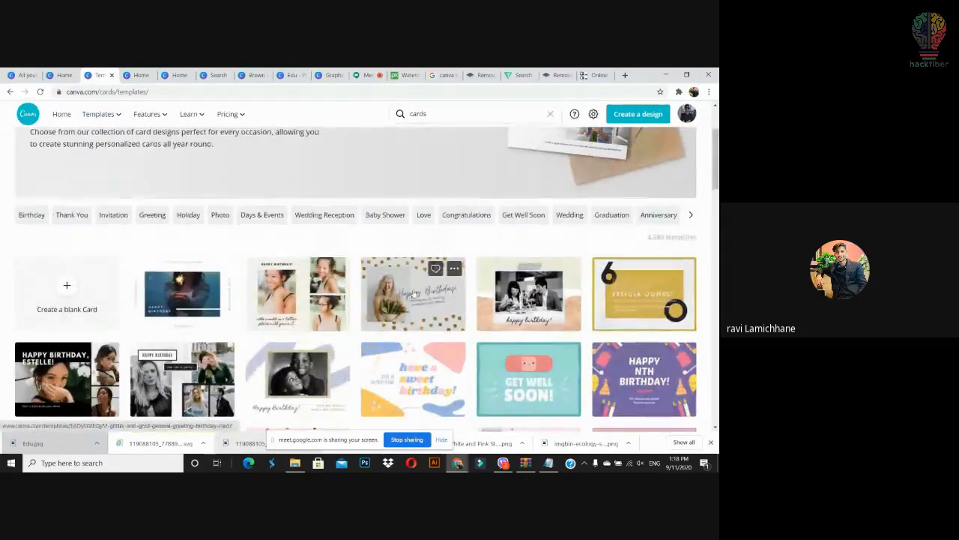
right_click(413, 293)
click(450, 293)
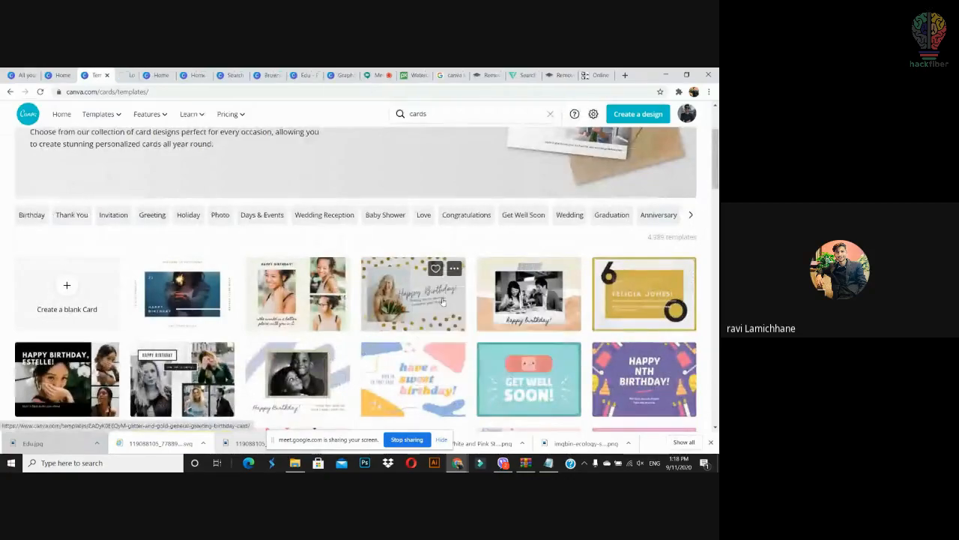
Step: Close the logo and presentation design tabs
click(247, 75)
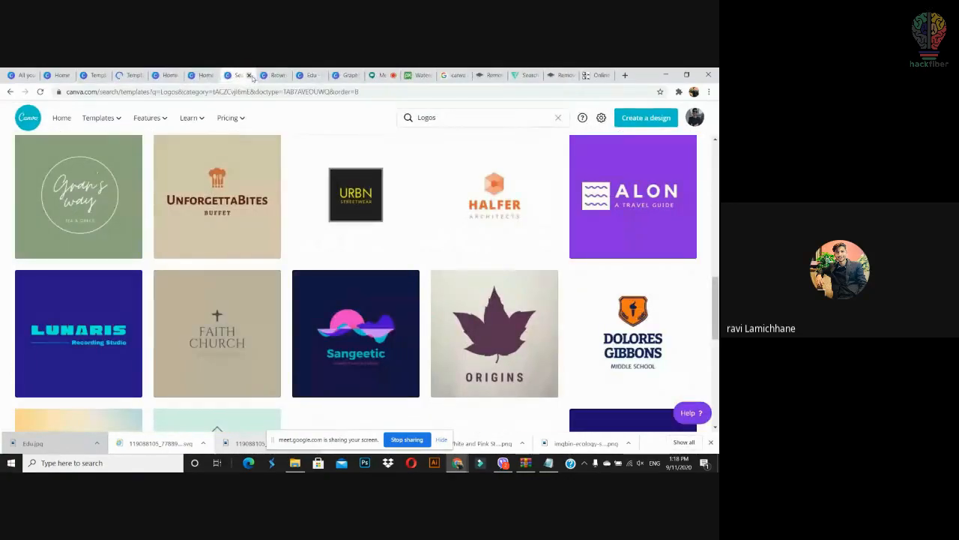
click(251, 76)
click(250, 78)
click(250, 77)
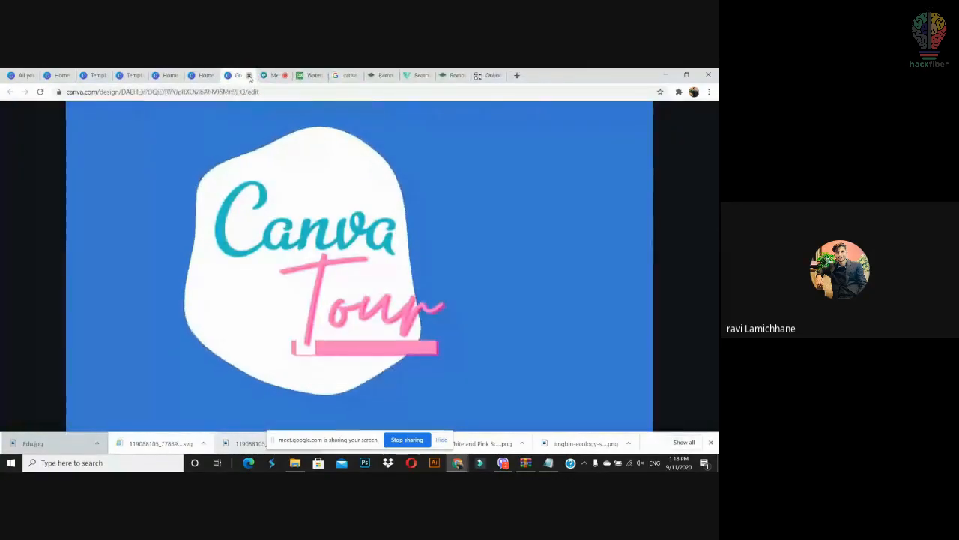
Step: Start an editable design from the Glitter and Gold birthday card template
click(136, 74)
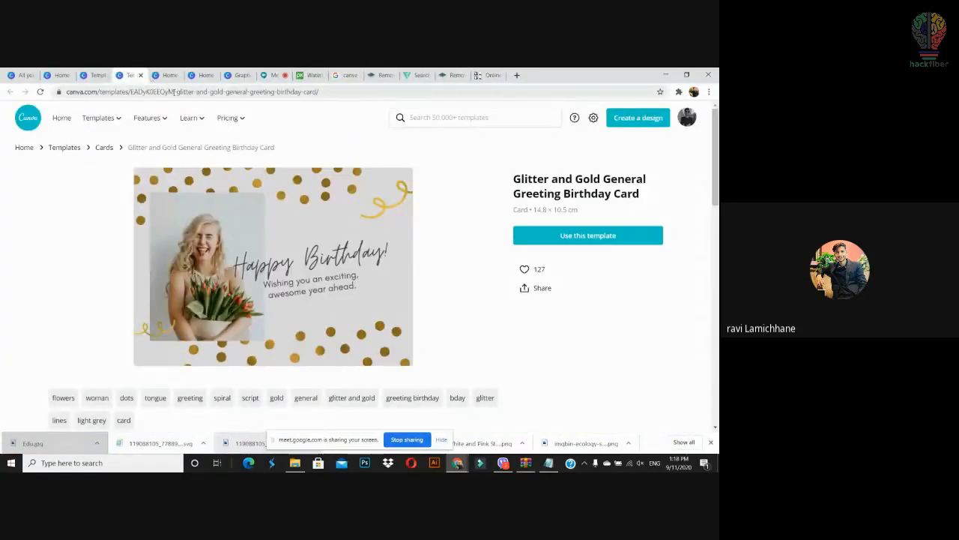
click(553, 240)
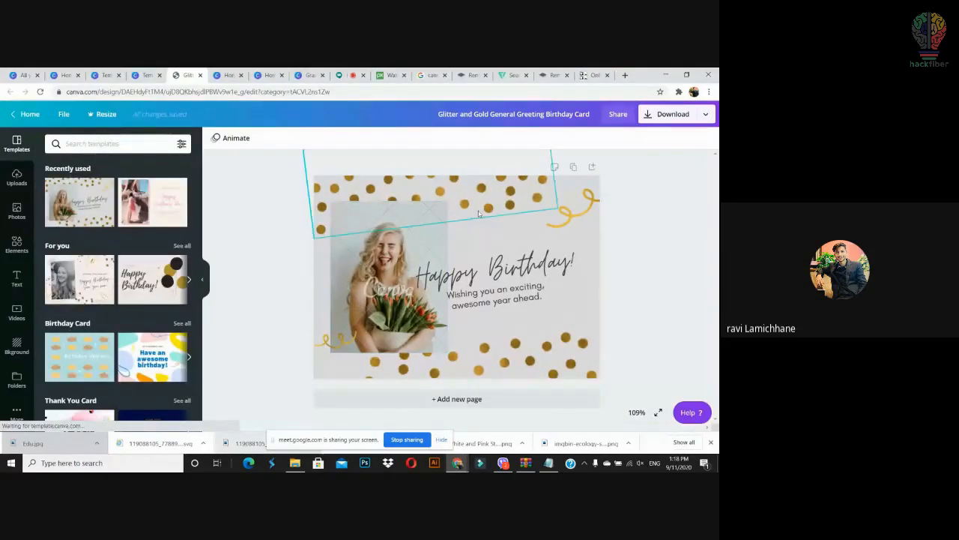
click(586, 217)
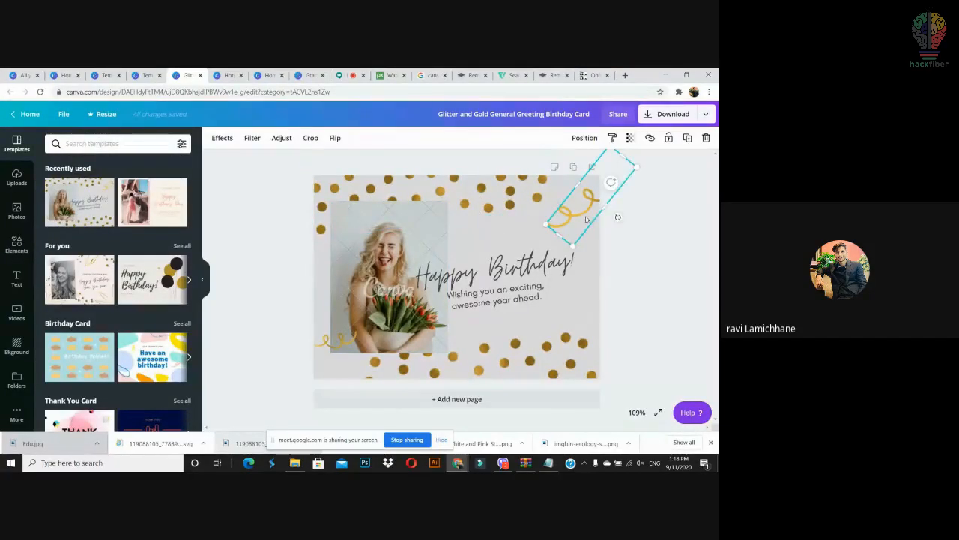
Step: Delete the woman's photo, apply the Mother's Day template, and add the birthday card as page 2
click(416, 242)
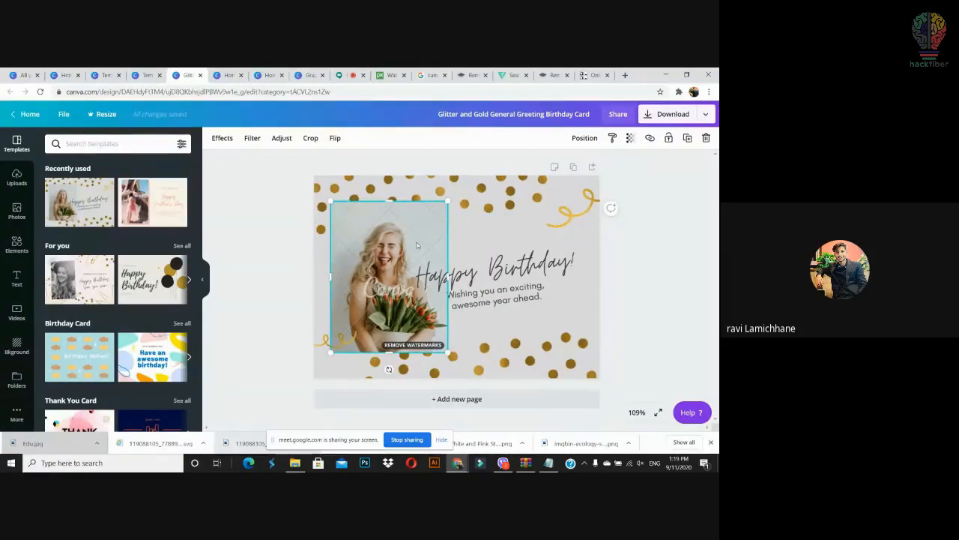
key(Delete)
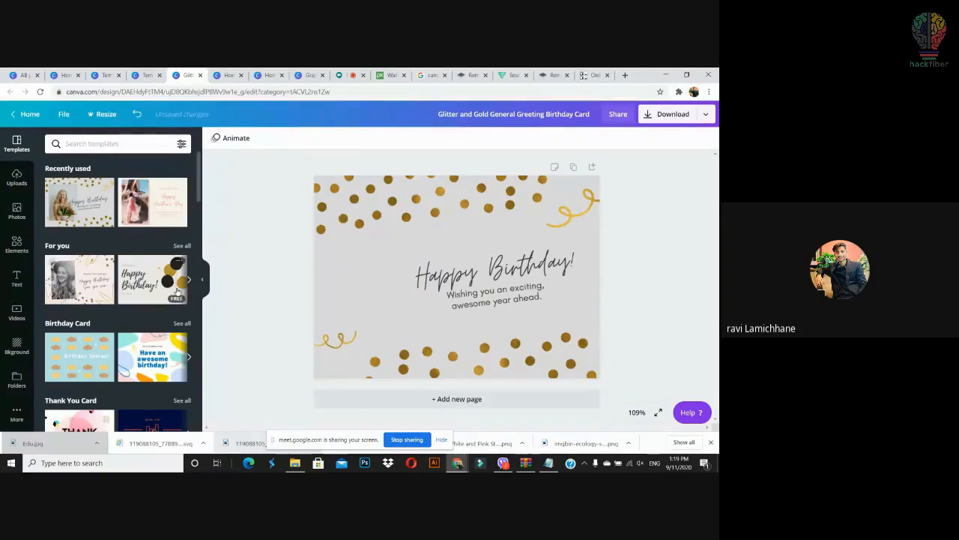
click(149, 215)
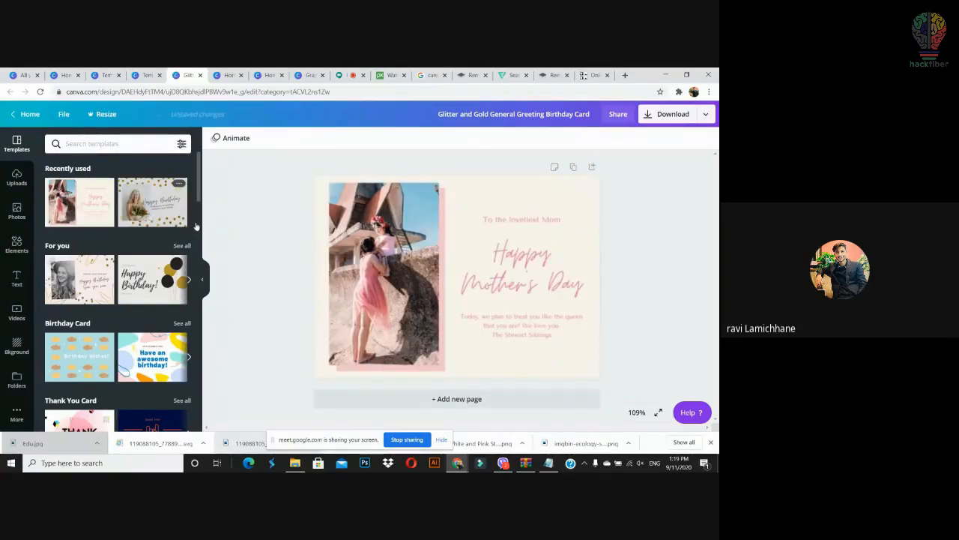
click(510, 405)
drag(152, 201, 365, 261)
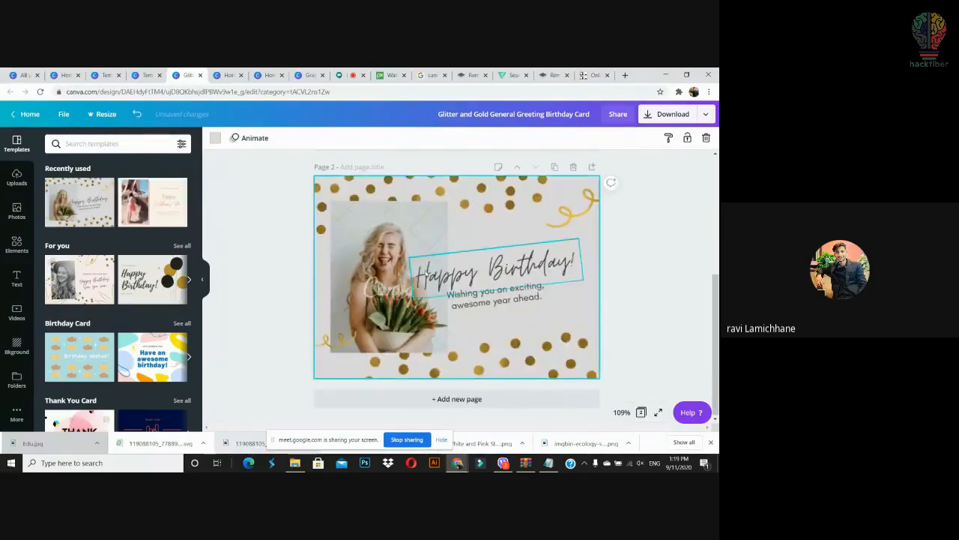
Step: Replace page 2's birthday photo with the pink-dress photo group copied from page 1
scroll(411, 262, up, 5)
click(397, 262)
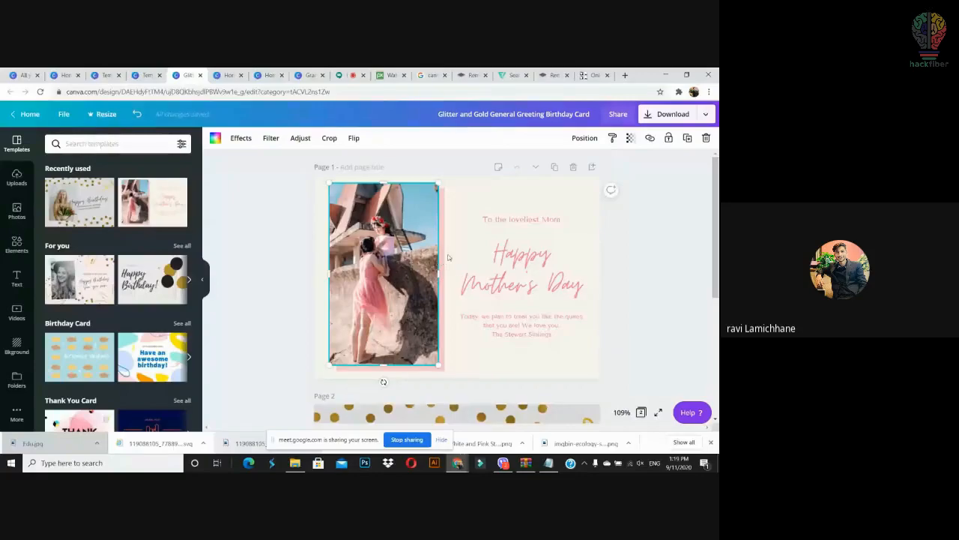
drag(447, 163, 417, 232)
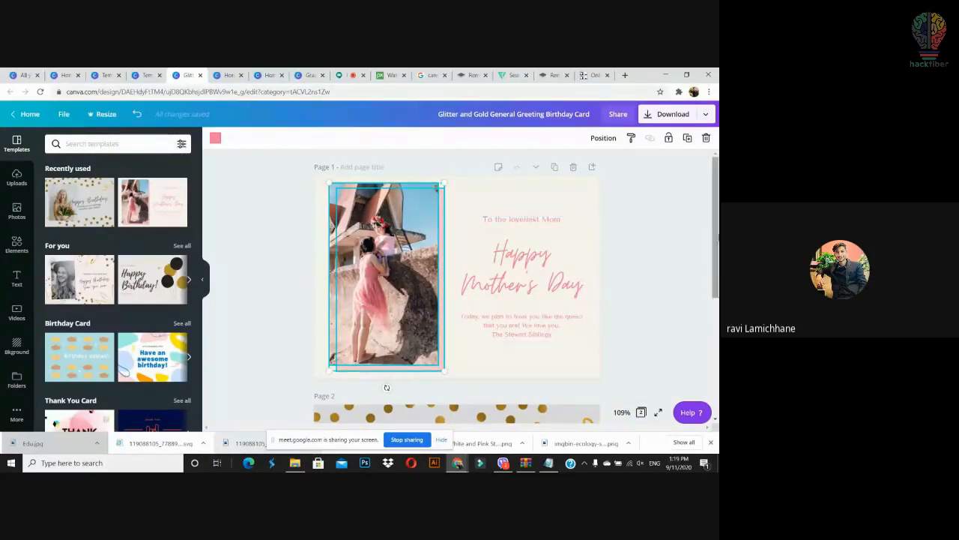
scroll(416, 235, down, 5)
click(402, 285)
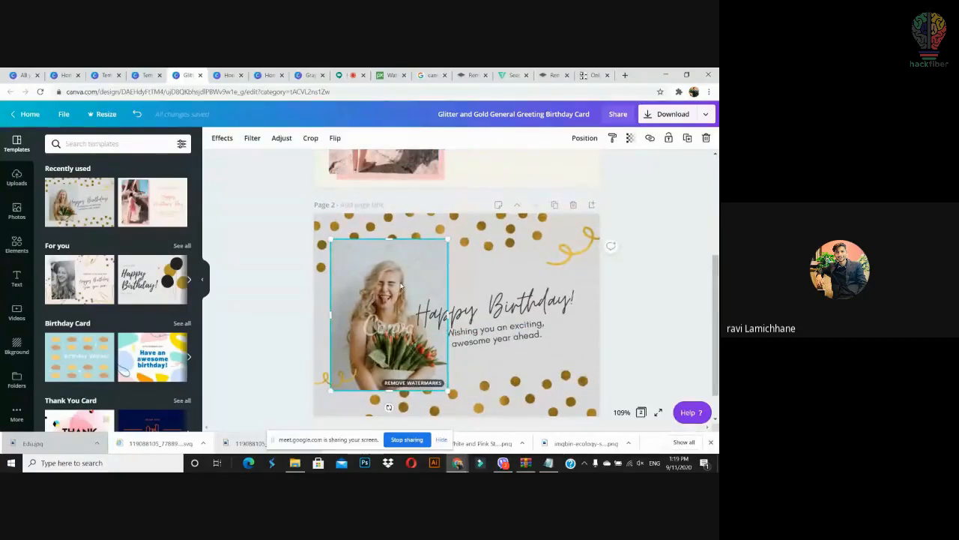
key(Delete)
key(ctrl+v)
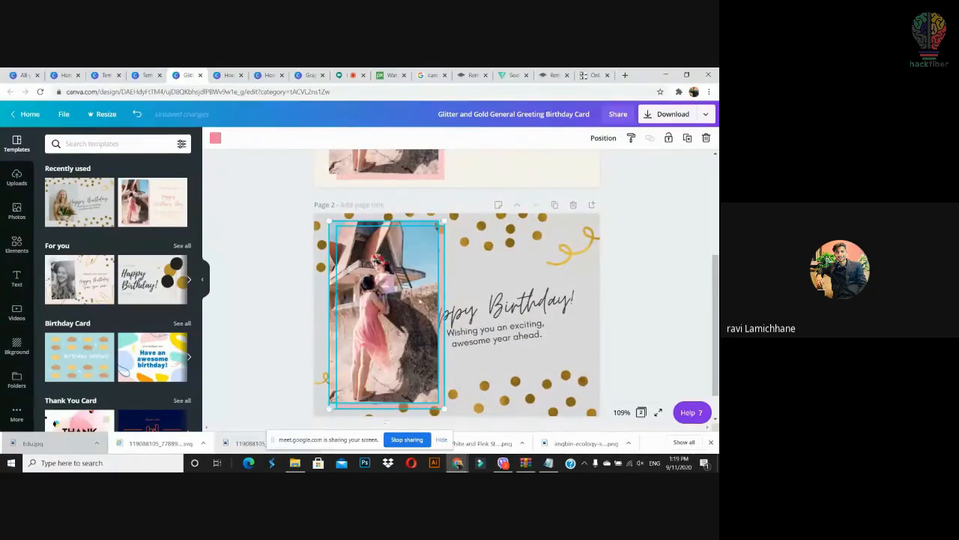
Step: Bring the Happy Birthday text to the front over the pasted photo
click(419, 300)
right_click(487, 258)
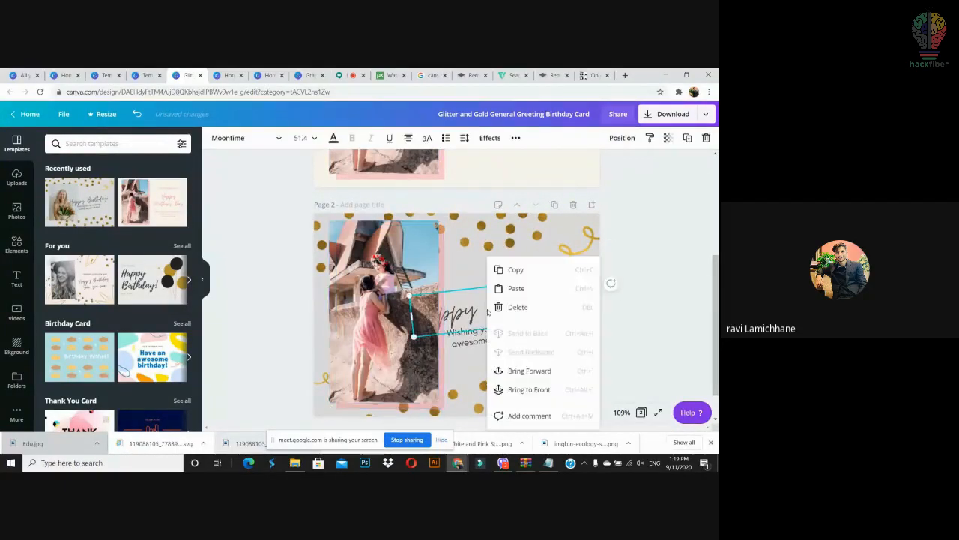
click(536, 389)
click(646, 303)
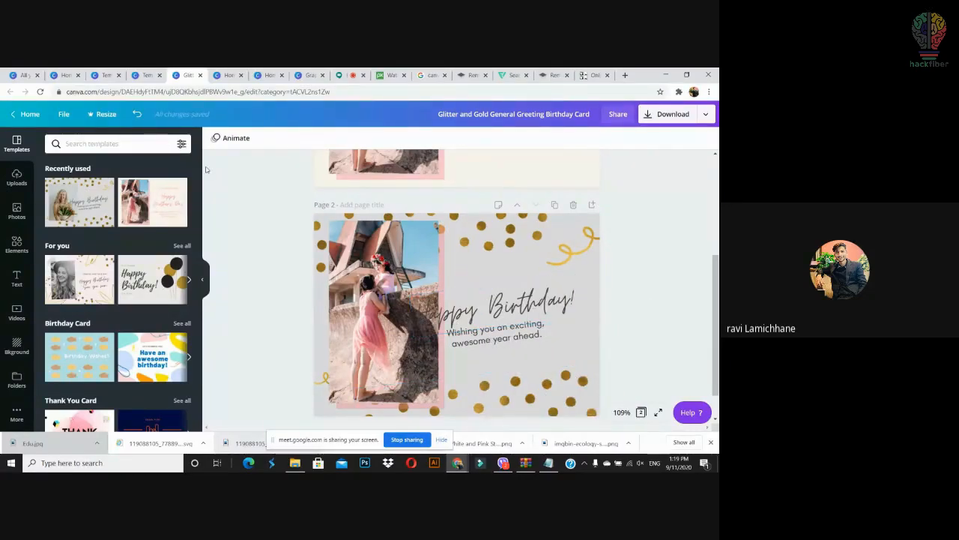
Step: Close the card editor tab and open the card templates page from Canva home
scroll(161, 238, down, 9)
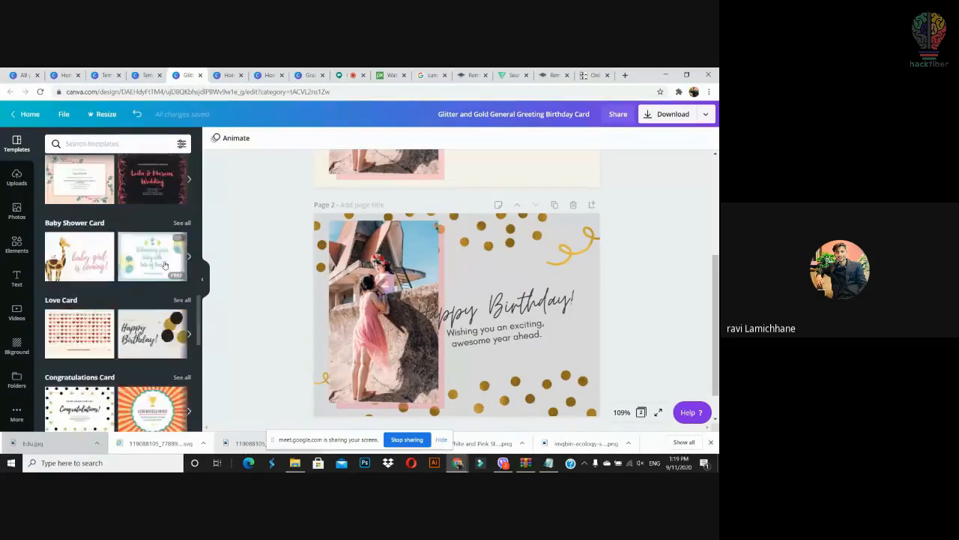
scroll(162, 238, up, 5)
click(200, 75)
click(104, 75)
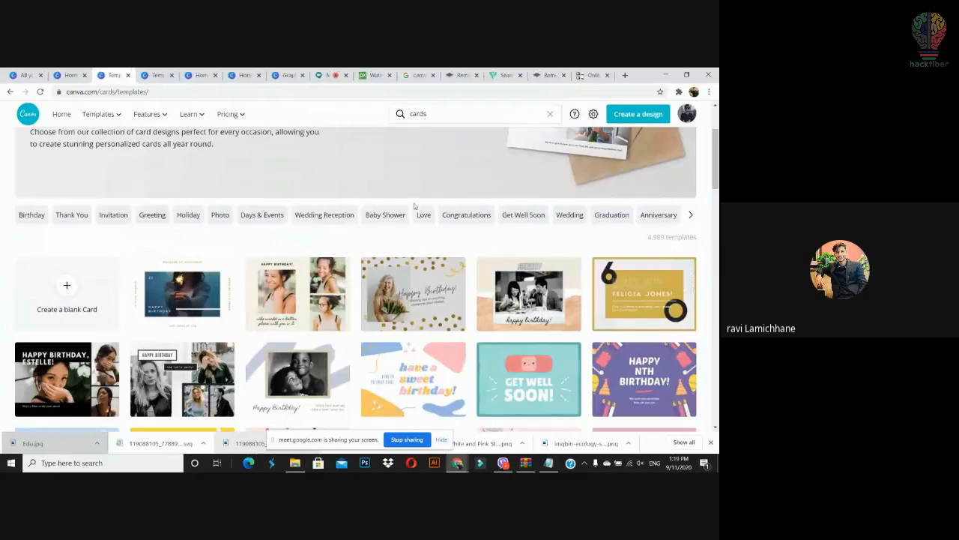
click(66, 75)
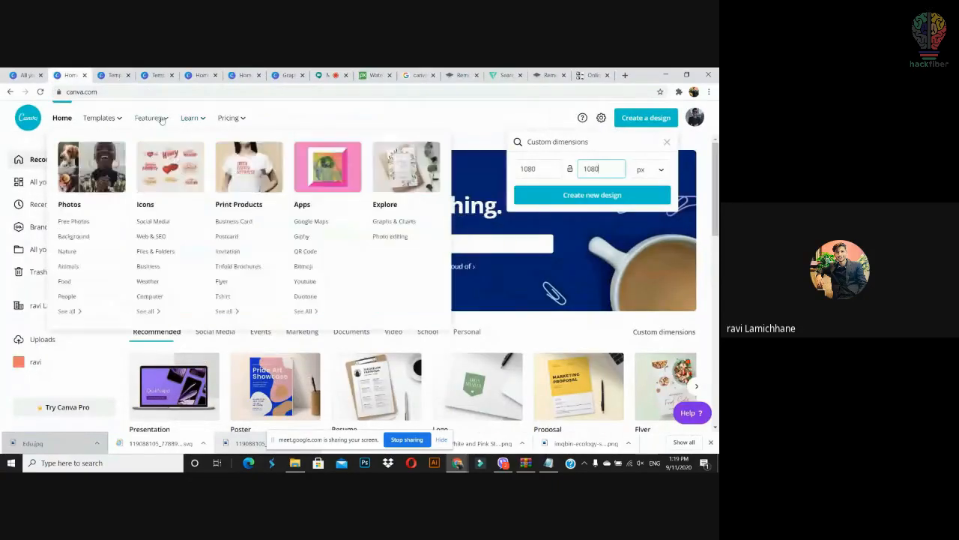
mouse_move(105, 118)
click(148, 238)
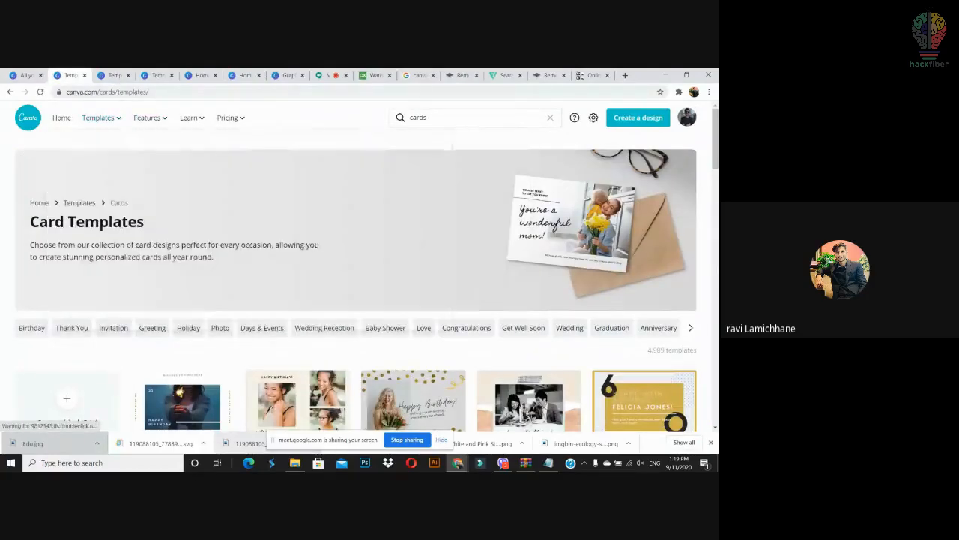
scroll(356, 285, down, 3)
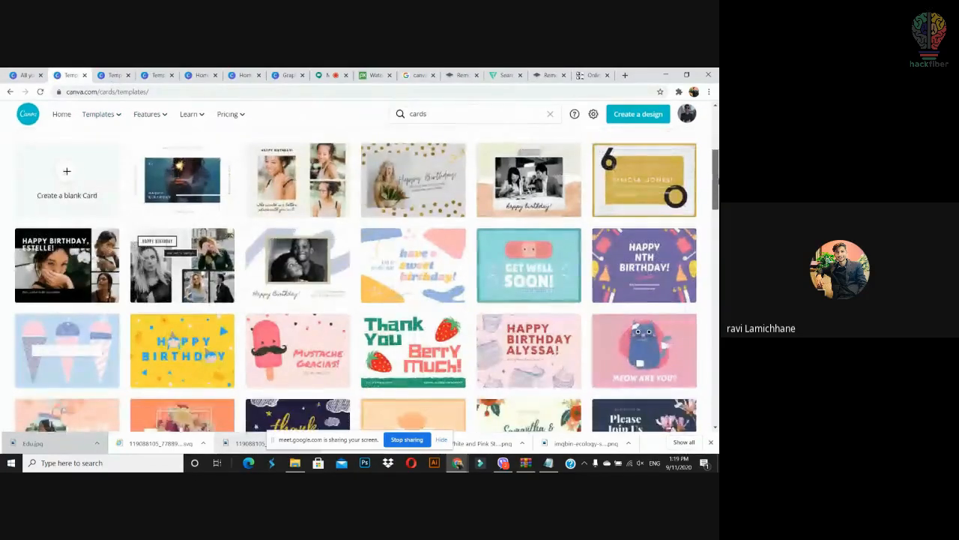
scroll(641, 130, up, 3)
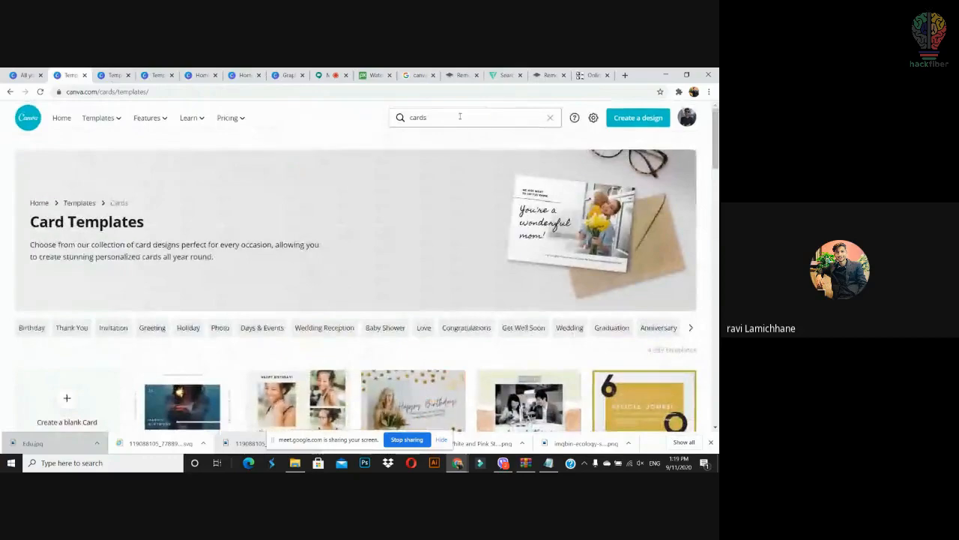
Step: Search templates for 'bus' and preview the Gray and White Eaglewood real estate business card
click(459, 116)
text(business)
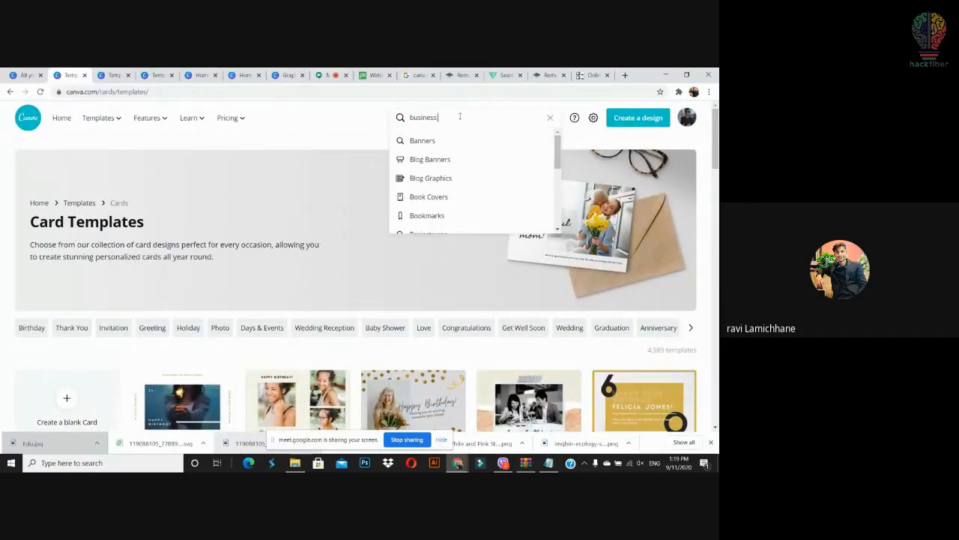
key(Return)
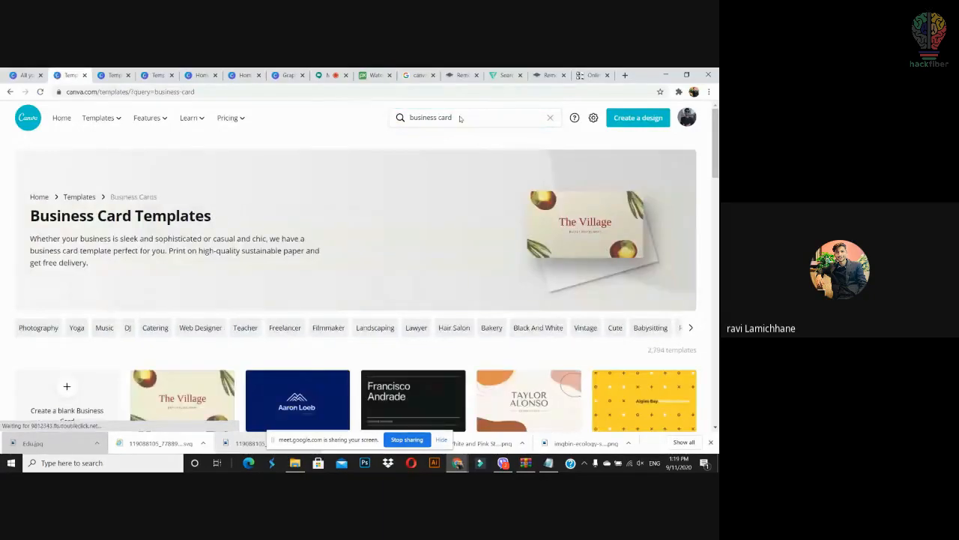
scroll(576, 203, down, 2)
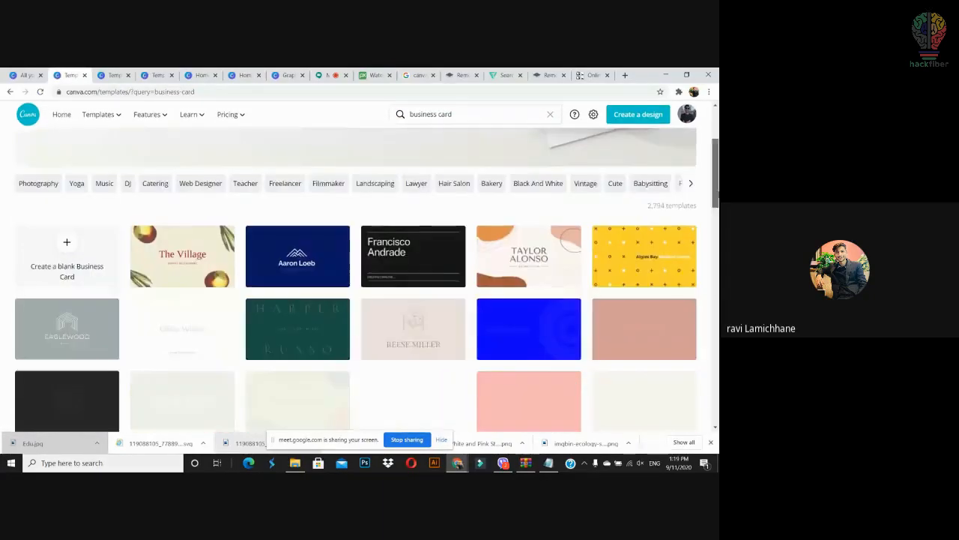
scroll(577, 203, up, 1)
scroll(146, 238, down, 2)
scroll(147, 238, down, 1)
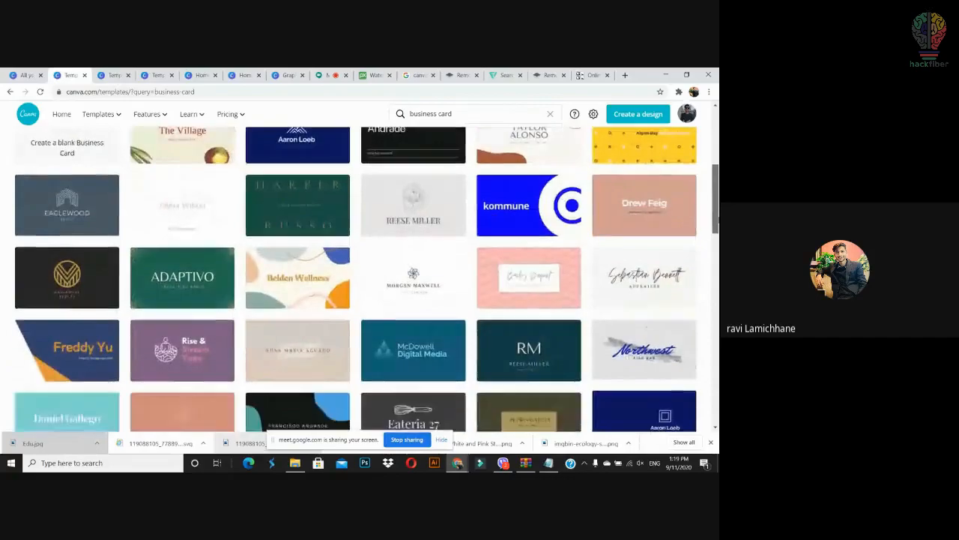
click(89, 187)
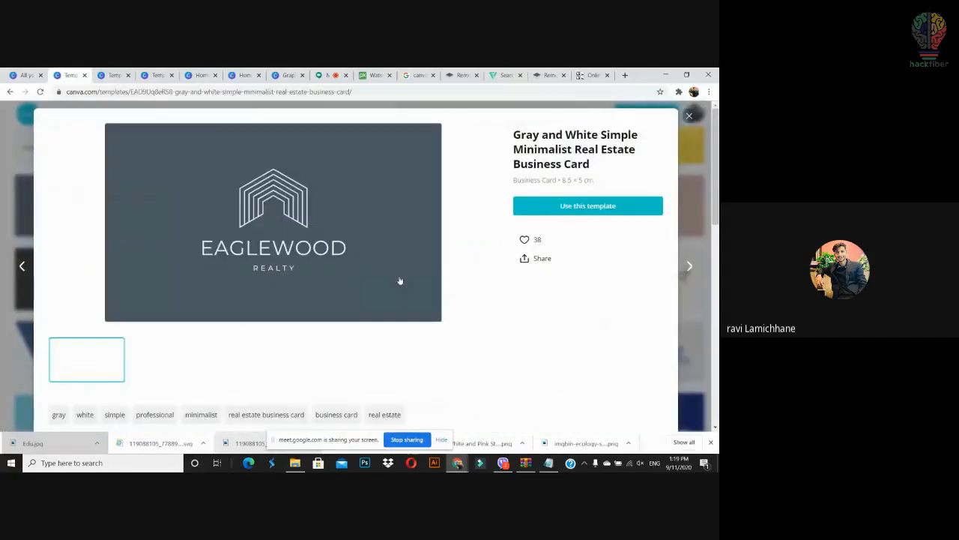
Step: Use the Eaglewood business card template and select its logo group on the card
click(589, 206)
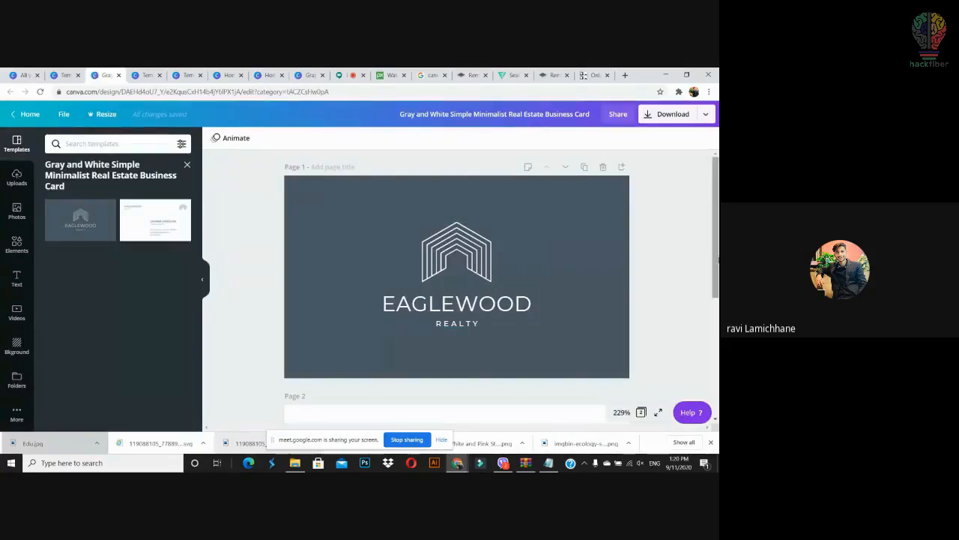
click(488, 268)
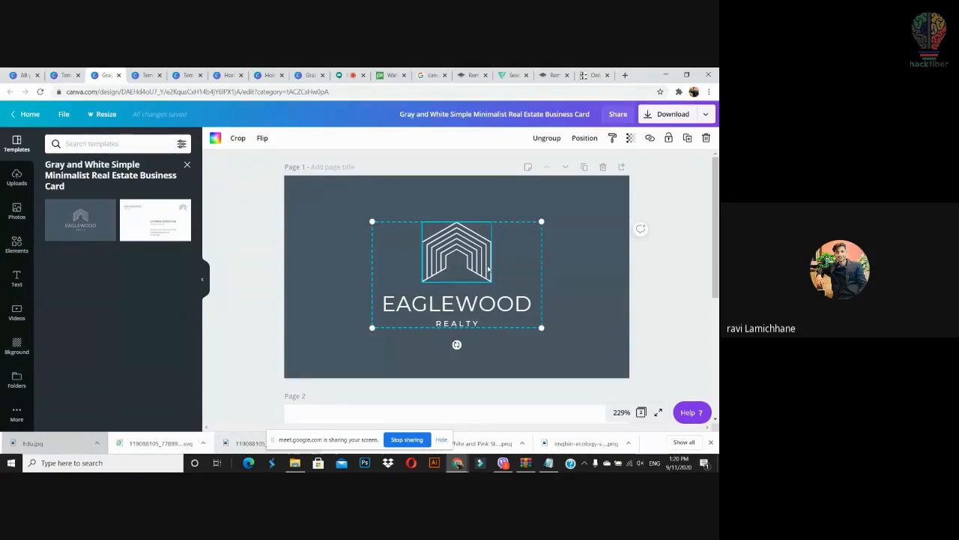
Step: Search Elements for 'shape' and place a large circle partly off the card's top-left corner
click(18, 245)
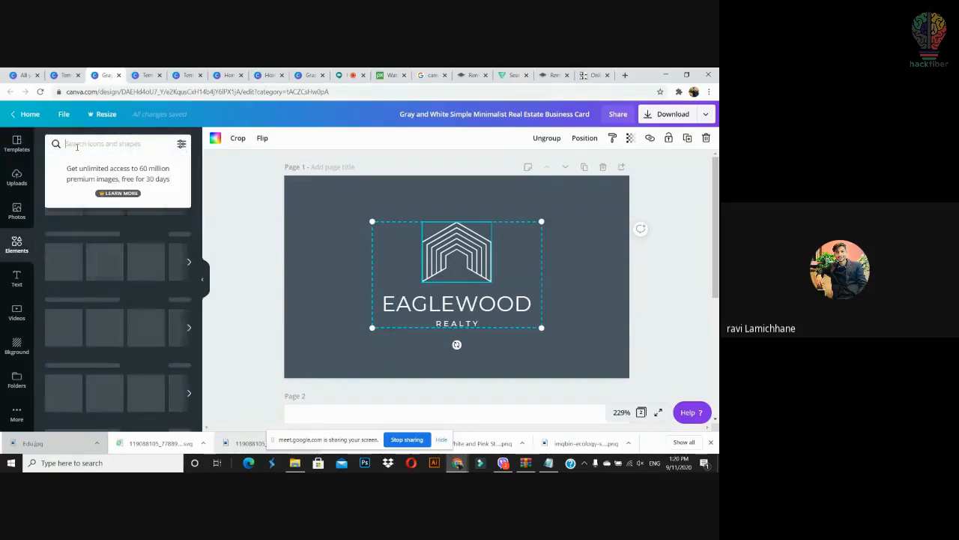
text(sh)
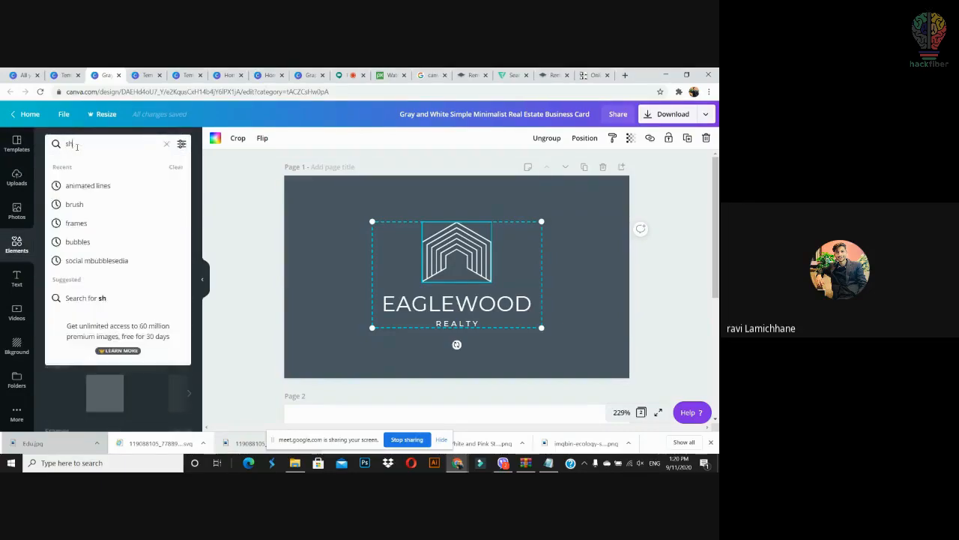
text(ape)
key(Return)
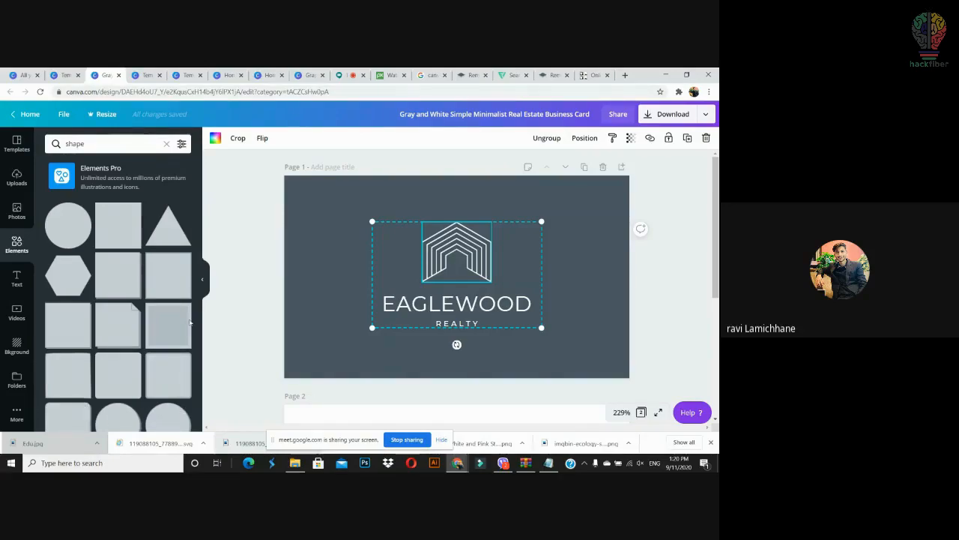
drag(118, 431, 338, 214)
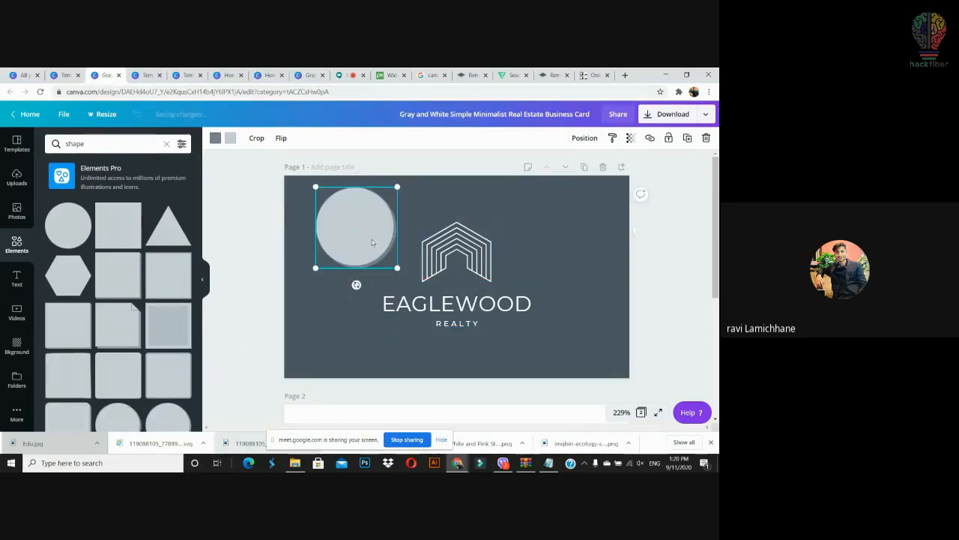
drag(397, 267, 598, 399)
drag(473, 299, 291, 159)
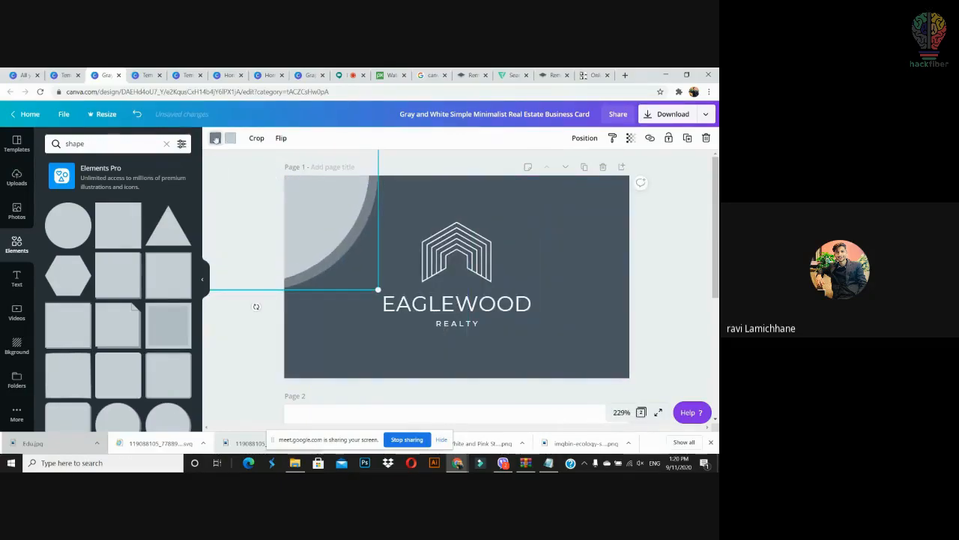
Step: Set both of the circle's colours to orange shades
click(215, 138)
click(155, 398)
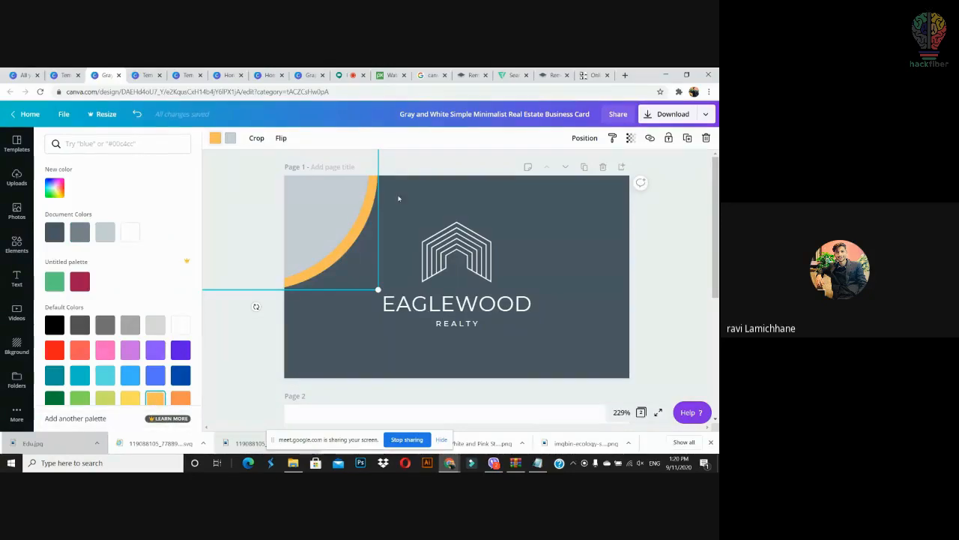
click(513, 232)
click(326, 203)
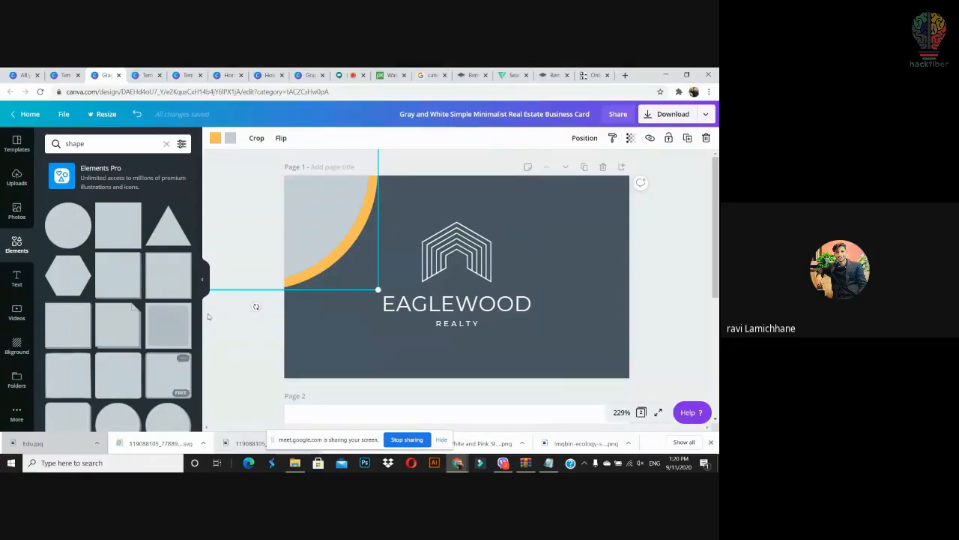
click(230, 138)
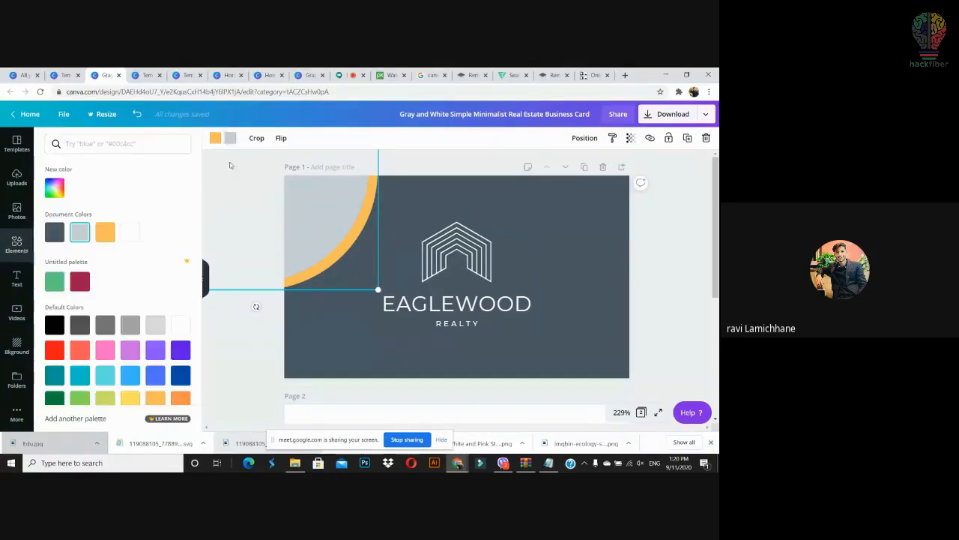
click(180, 398)
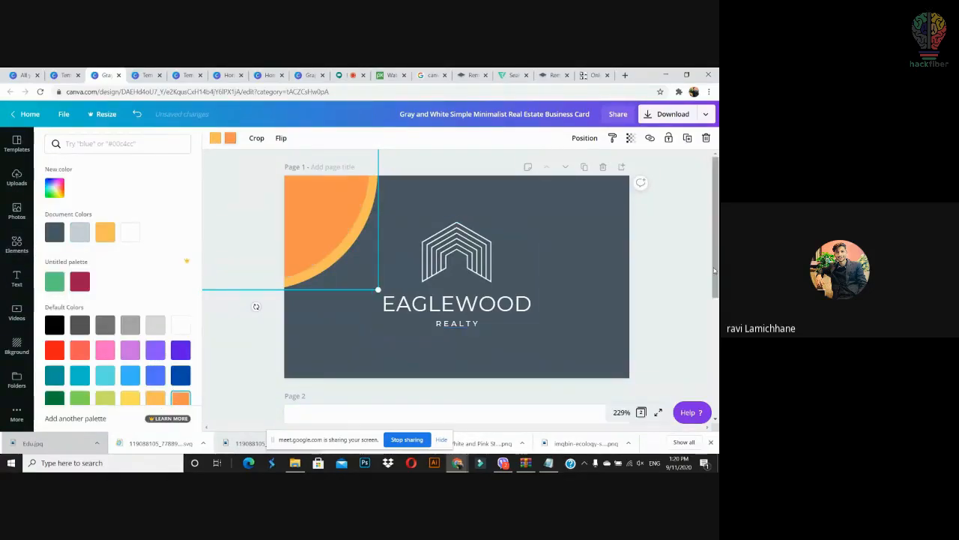
click(324, 223)
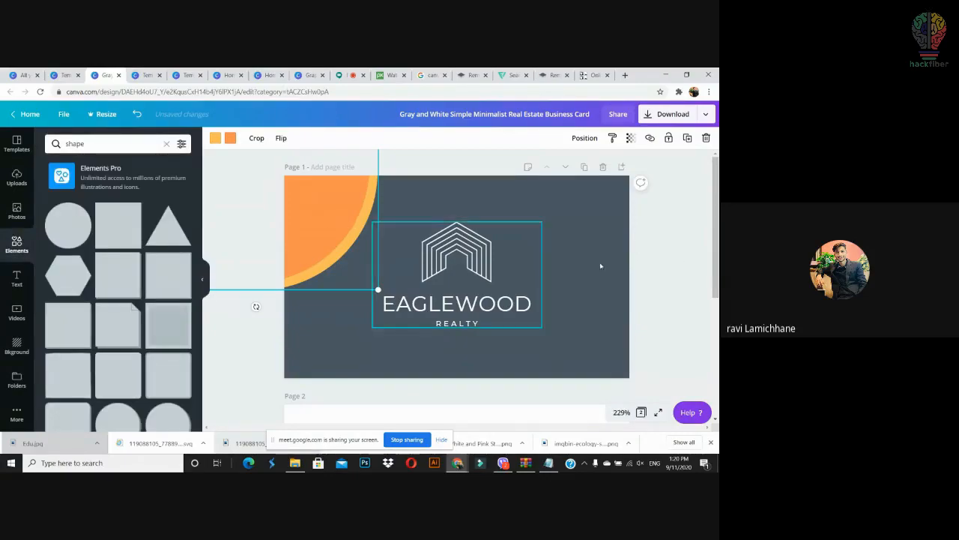
Step: Delete the Eaglewood house logo and EAGLEWOOD REALTY text from the card front
click(657, 253)
click(425, 256)
key(Delete)
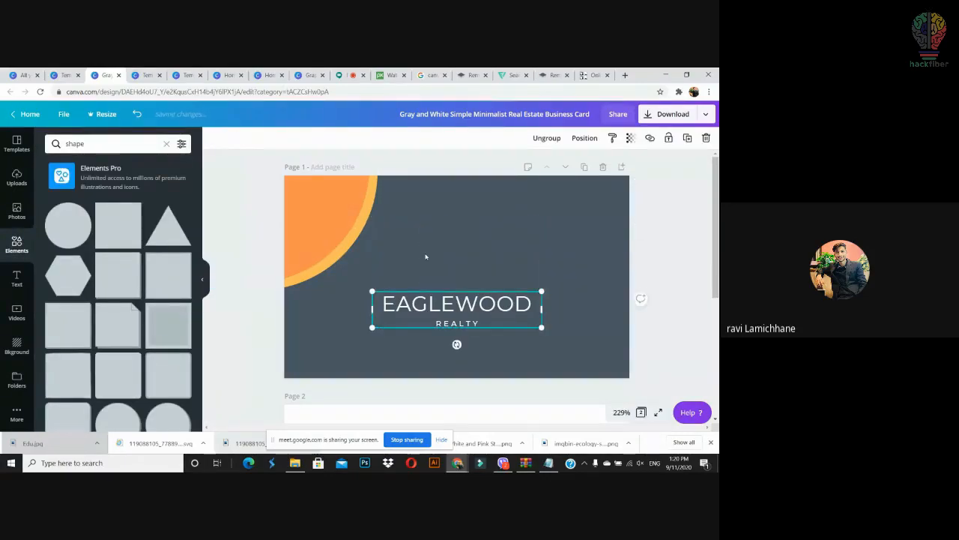
key(Delete)
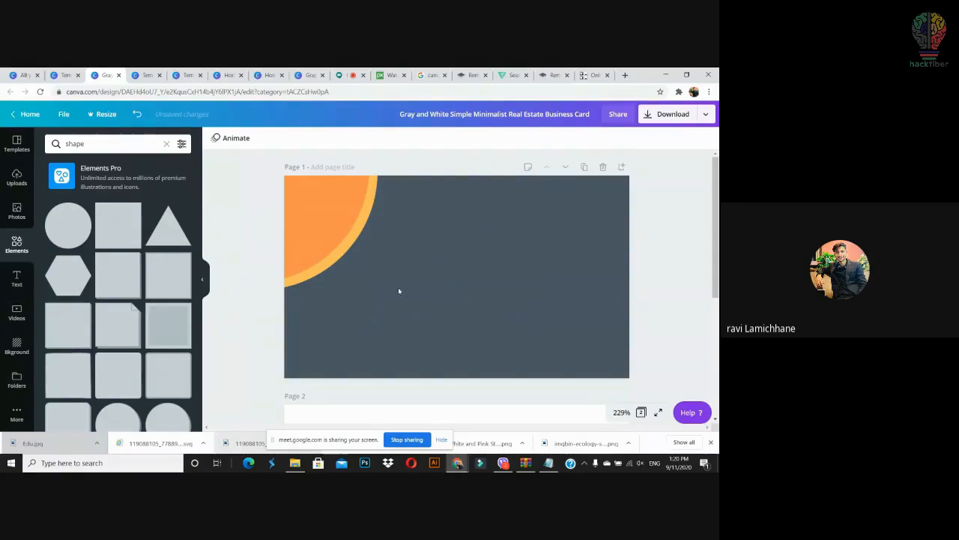
Step: Place the uploaded Sustainable Green logo enlarged and centred on the card, then open a new browser tab
click(16, 177)
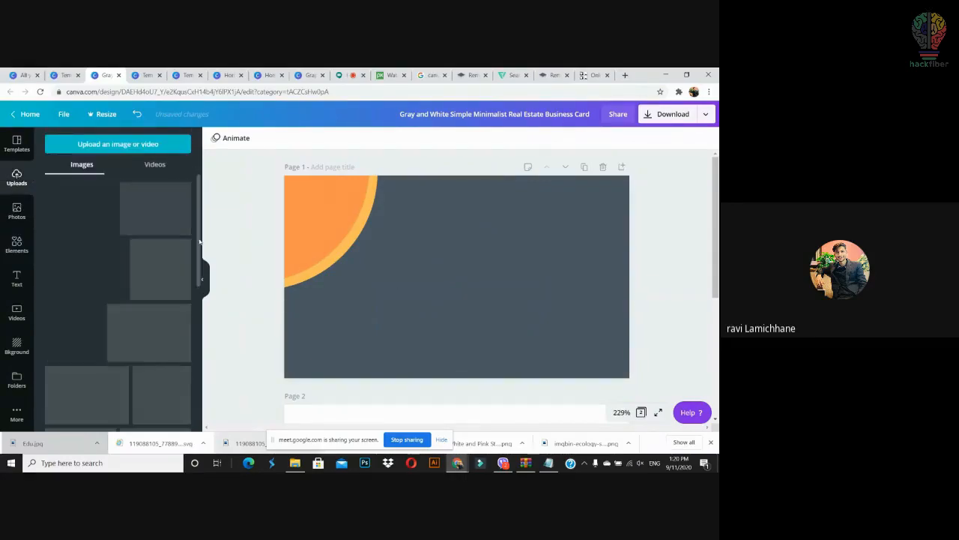
drag(69, 345, 263, 282)
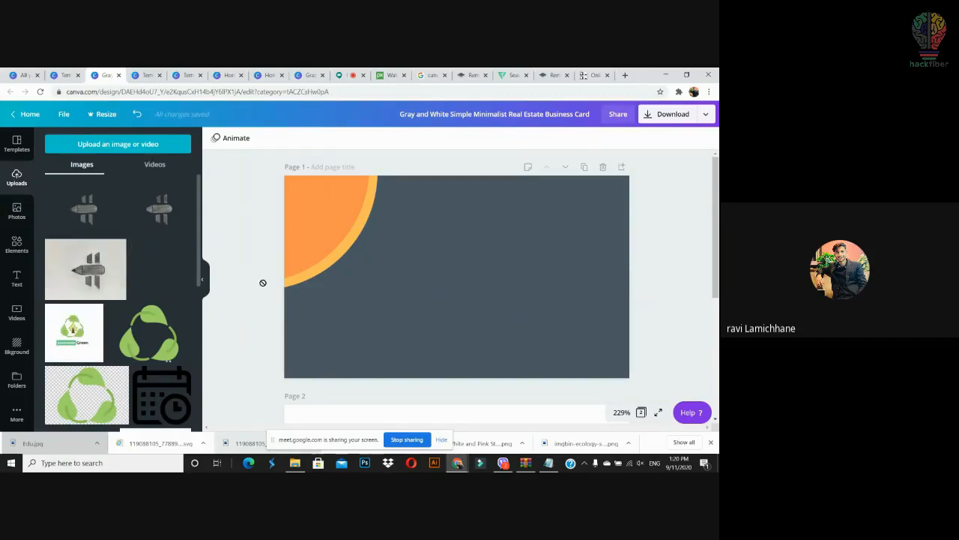
drag(420, 257, 470, 255)
drag(532, 318, 502, 298)
click(600, 265)
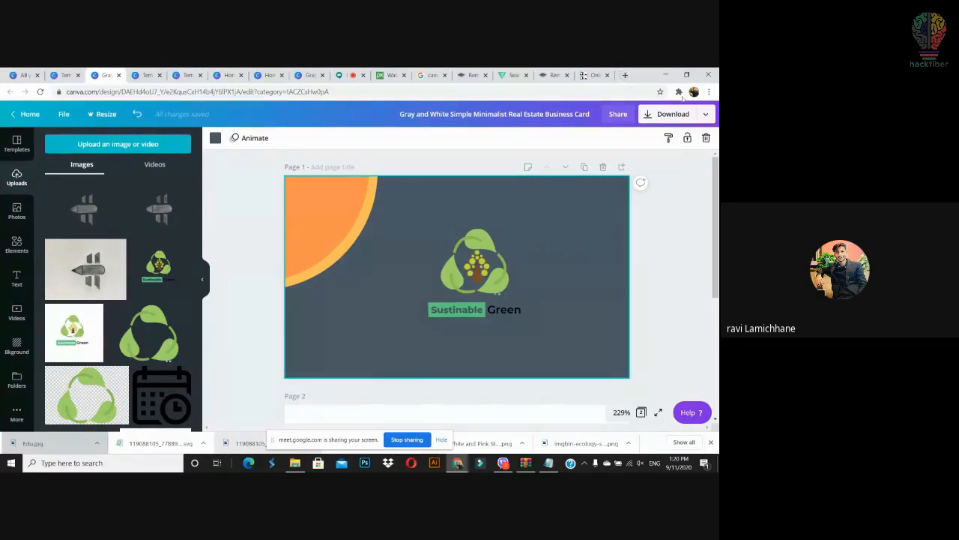
click(625, 75)
Step: Search Google Images for 'business card' and preview UPrinting's Standard Business Cards photo
click(528, 92)
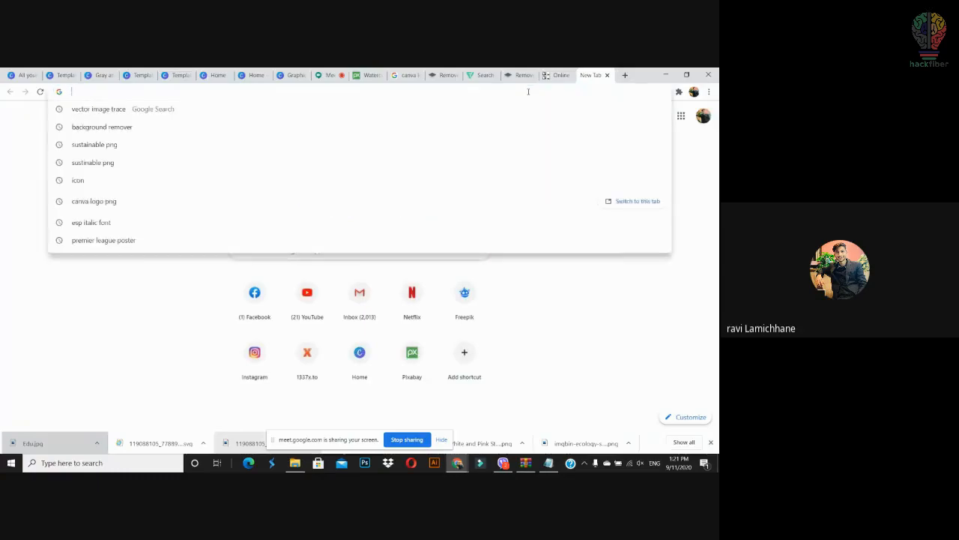
text(cards des)
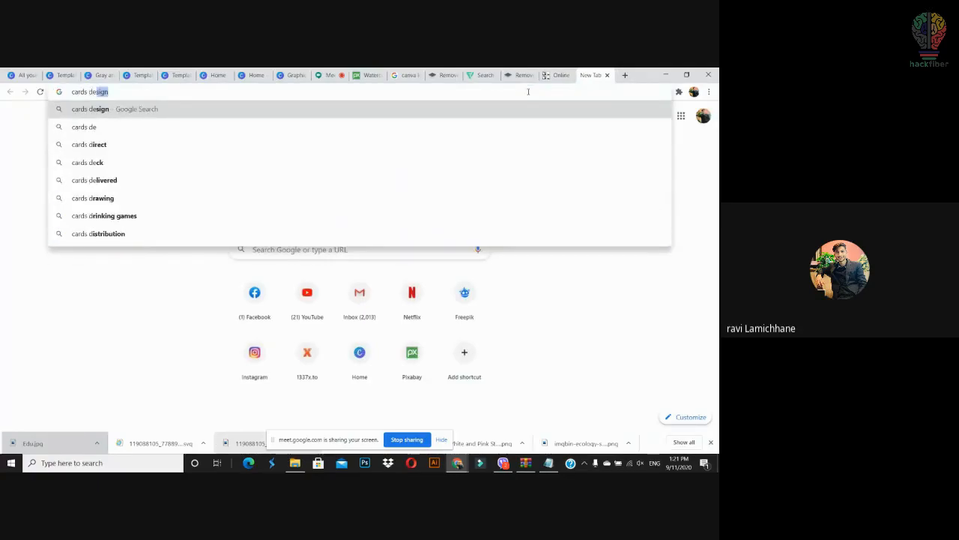
key(BackSpace)
key(BackSpace)
key(BackSpace)
key(BackSpace)
key(BackSpace)
key(BackSpace)
key(BackSpace)
key(BackSpace)
key(BackSpace)
key(BackSpace)
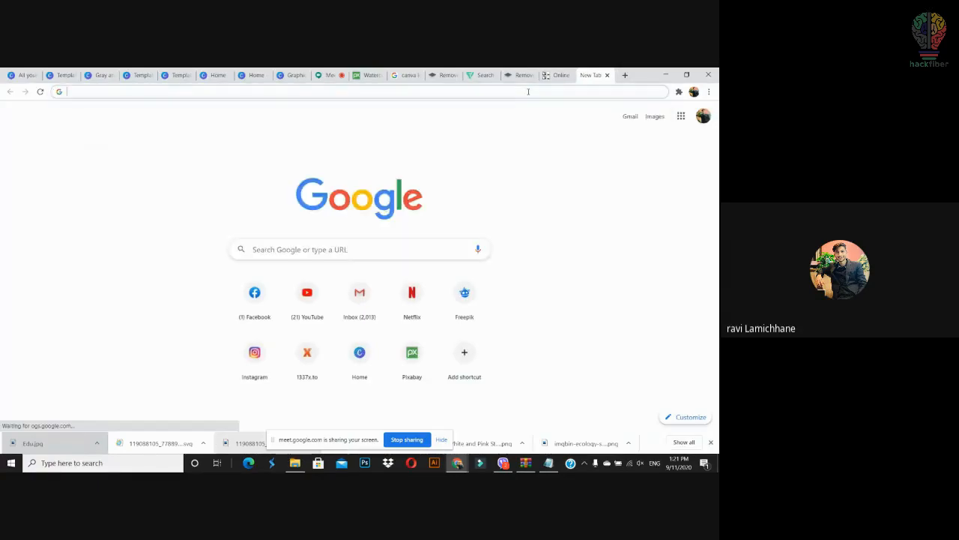
text(business card)
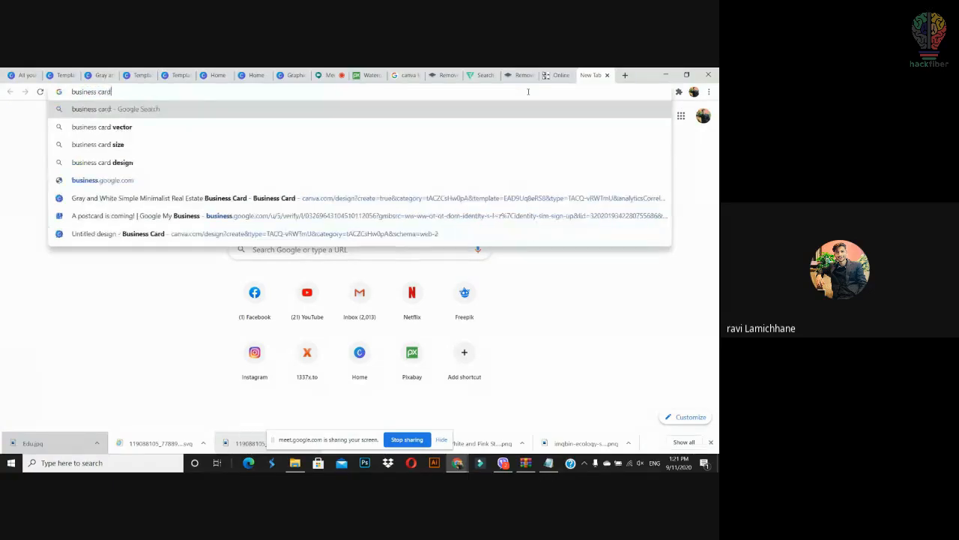
key(Return)
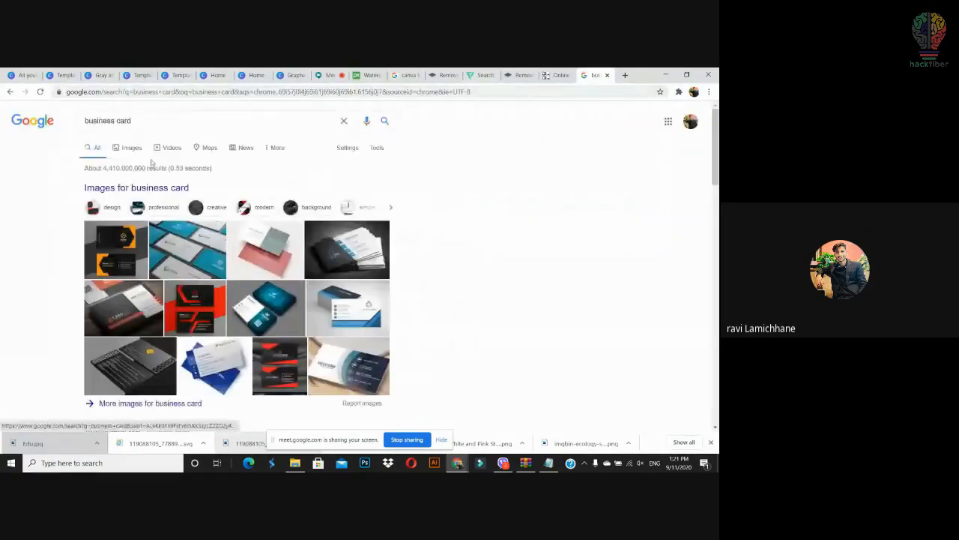
click(132, 148)
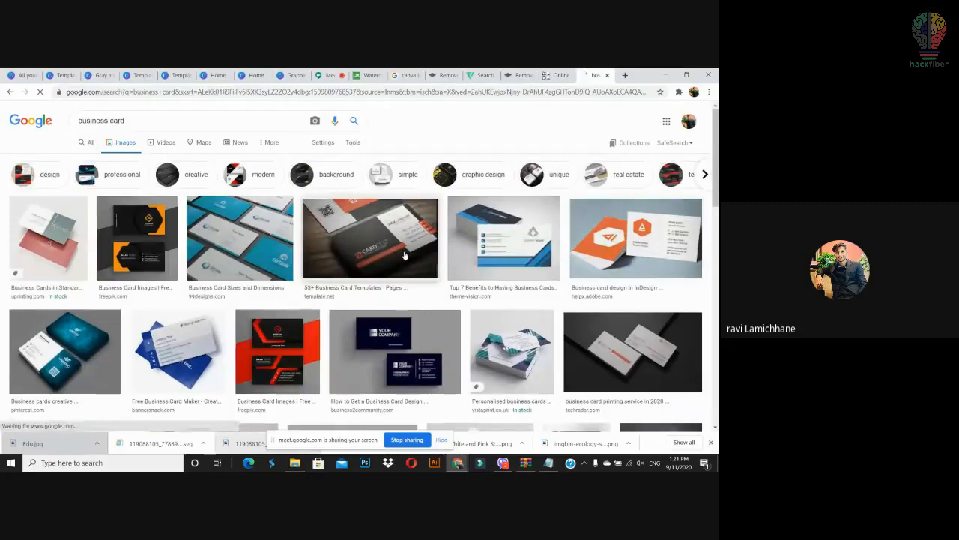
click(51, 241)
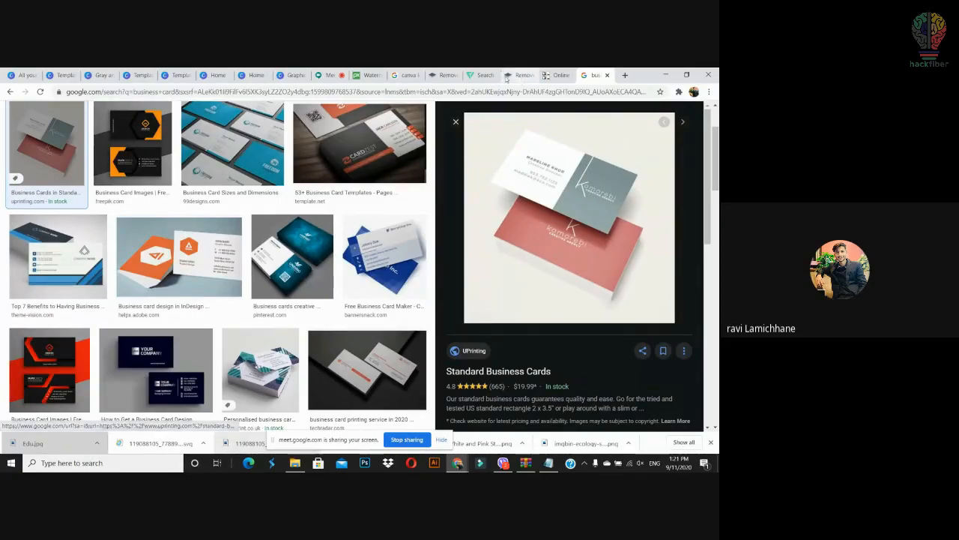
Step: Close the birthday card template tab, return to the real estate business card, and scroll to Page 2
click(253, 75)
click(292, 75)
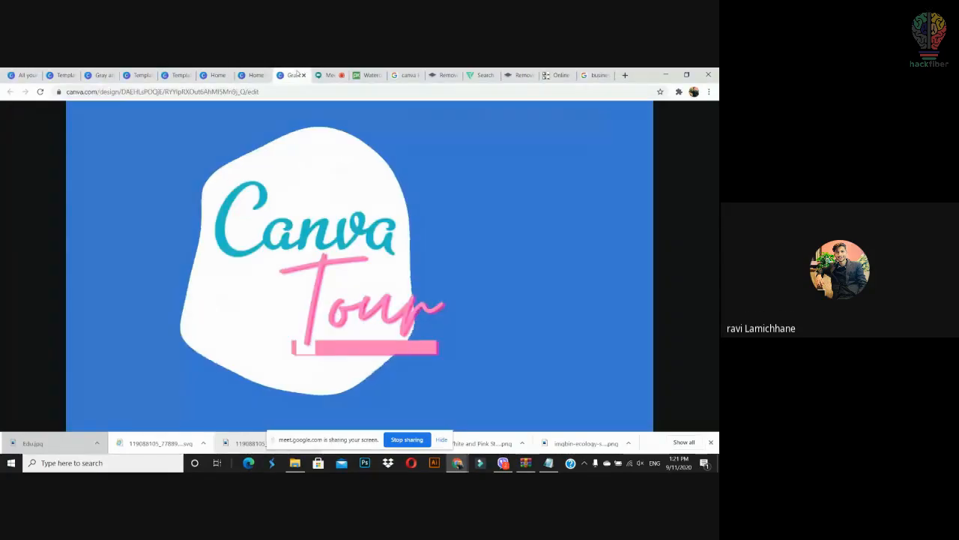
click(218, 75)
click(180, 75)
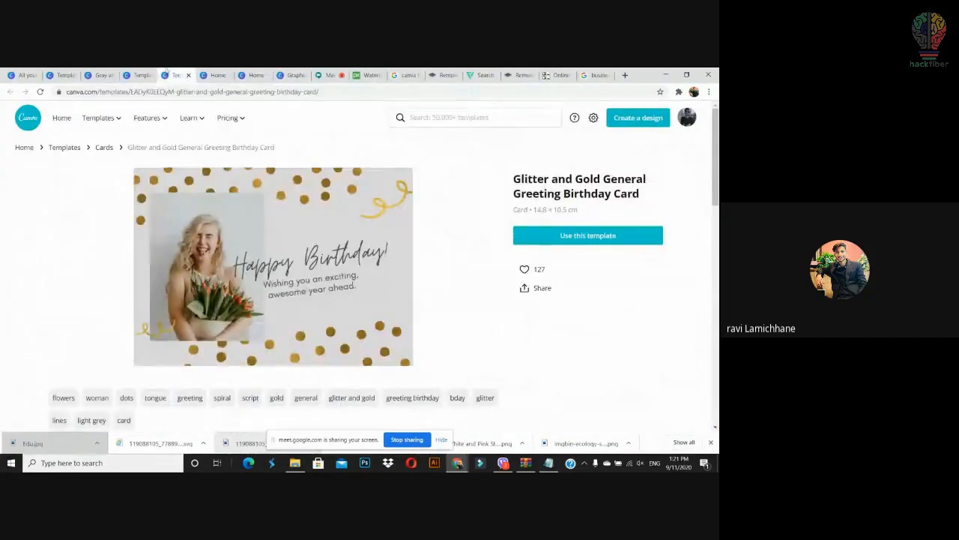
click(187, 75)
click(138, 74)
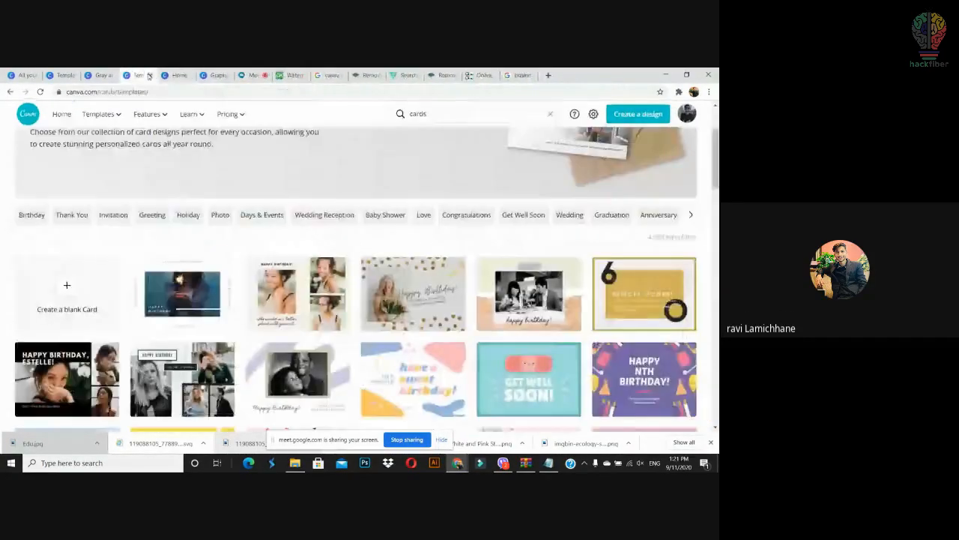
click(153, 75)
click(100, 75)
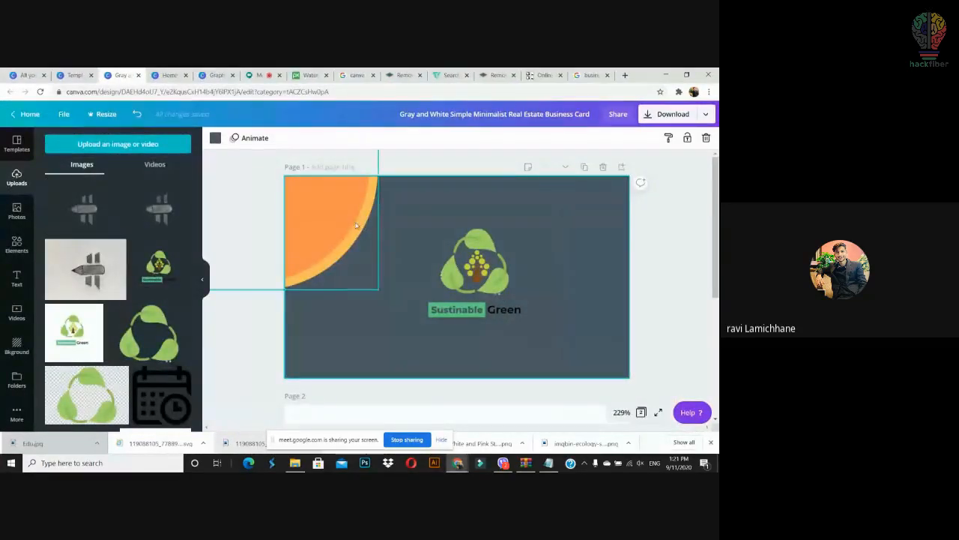
scroll(497, 182, down, 2)
scroll(458, 285, down, 2)
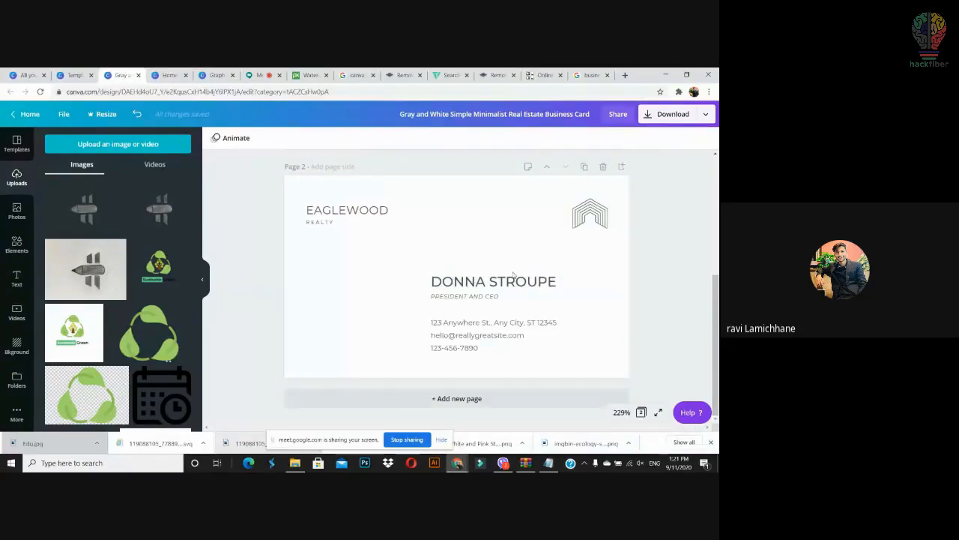
Step: Replace the house logo with a smaller Sustainable Green logo in the card back's top-right corner
click(346, 225)
click(394, 259)
click(597, 216)
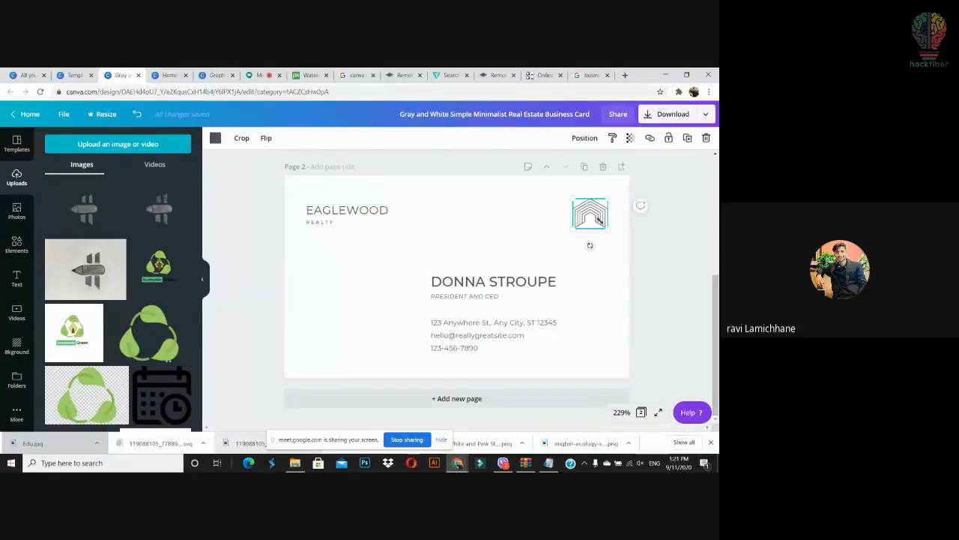
key(Delete)
drag(203, 245, 565, 214)
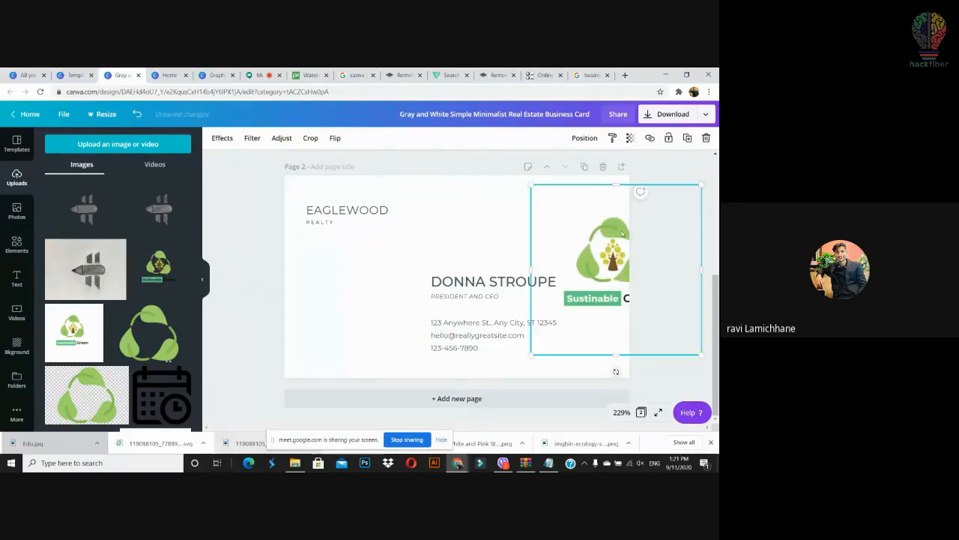
drag(602, 243, 560, 234)
drag(501, 190, 562, 249)
drag(614, 275, 593, 191)
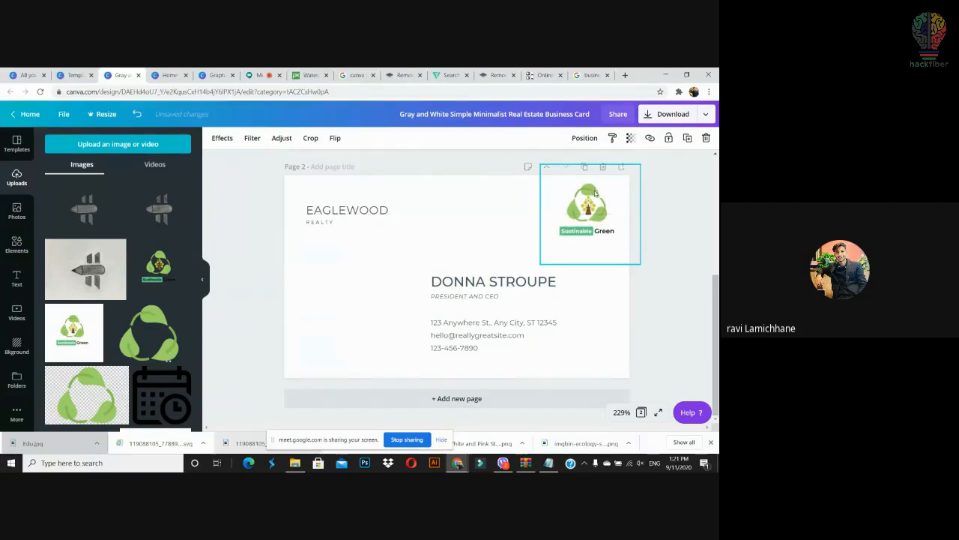
click(666, 281)
Step: Move the name and title block left and delete the address, e-mail and phone text
drag(477, 288, 368, 248)
click(337, 299)
click(365, 302)
click(374, 336)
click(375, 279)
click(375, 287)
click(392, 332)
click(342, 295)
key(Delete)
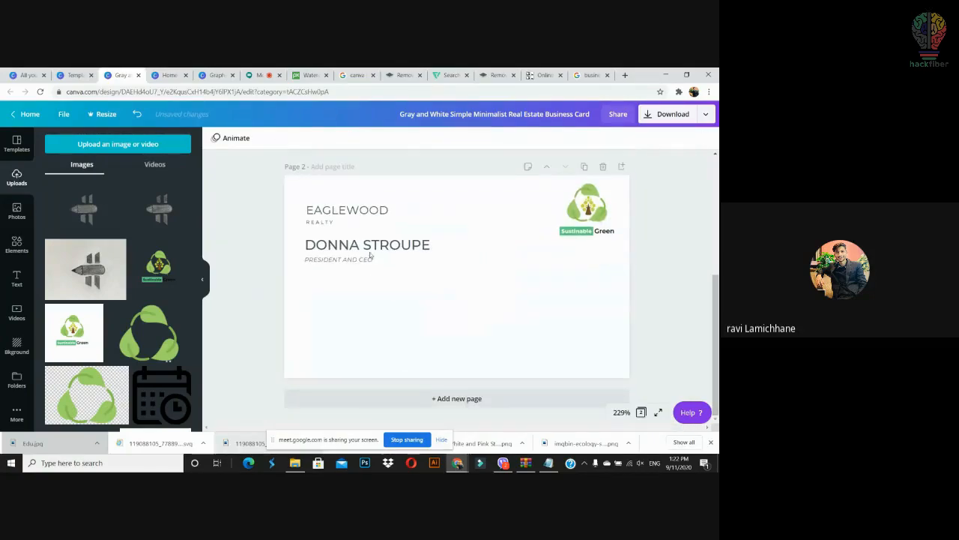
Step: Search Elements for 'location' and place a small red pin below the name and PRESIDENT AND CEO title
click(369, 258)
click(366, 260)
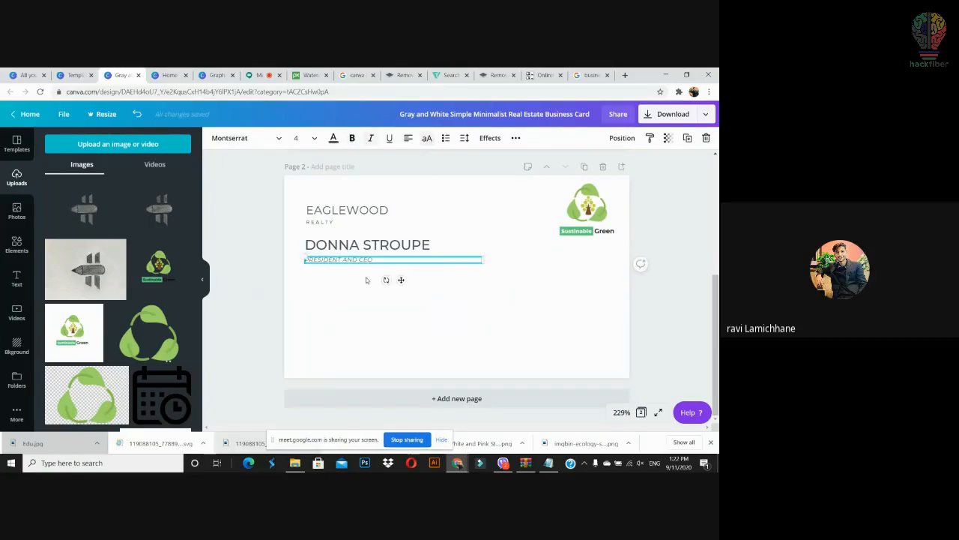
click(350, 299)
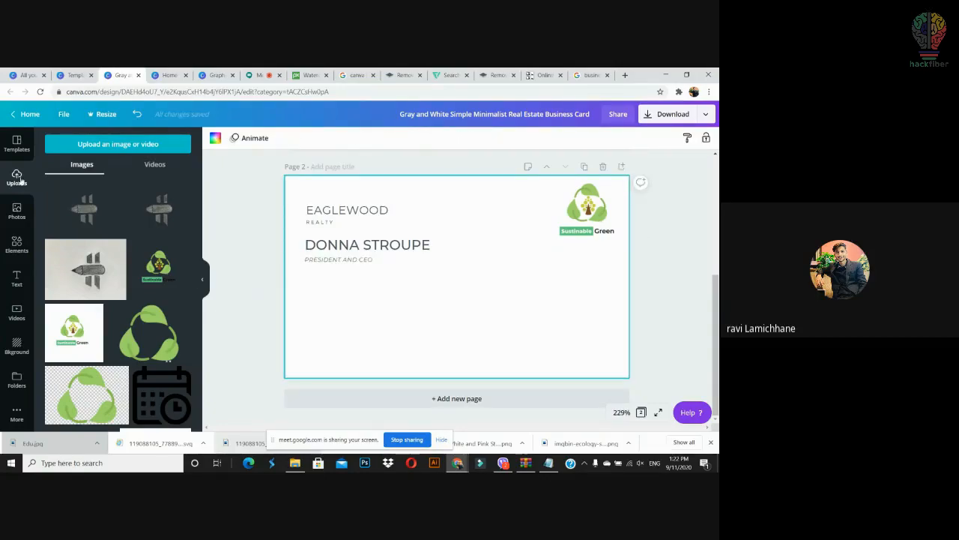
click(16, 244)
click(81, 144)
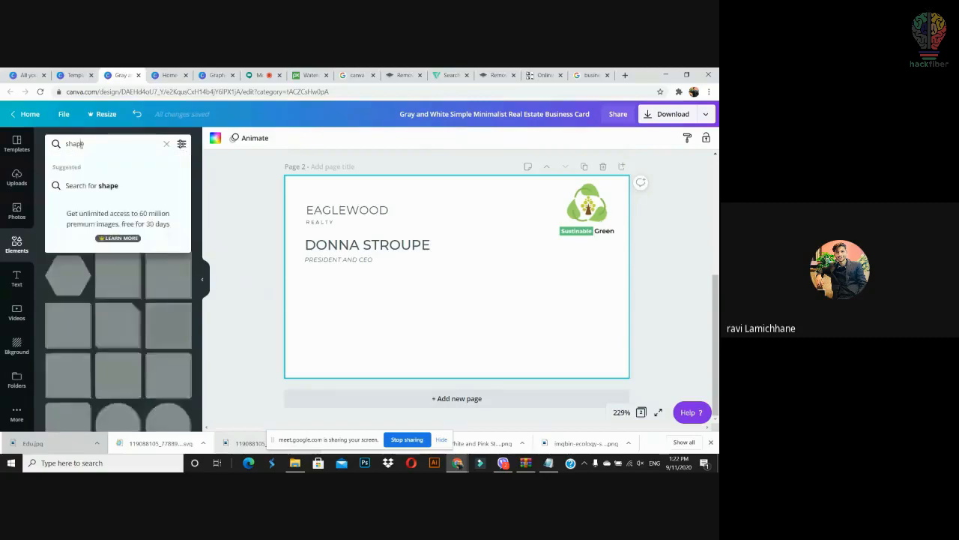
text(loca)
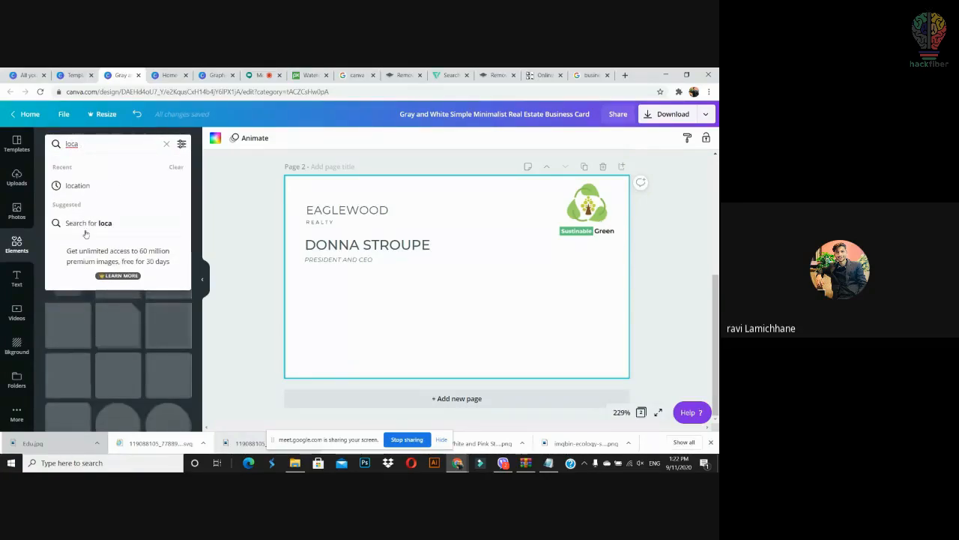
click(77, 187)
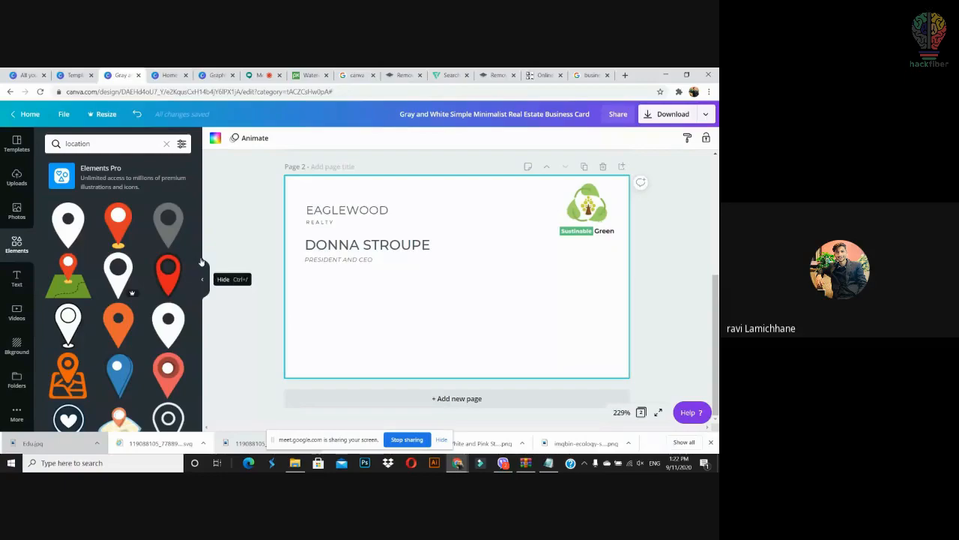
scroll(192, 362, down, 5)
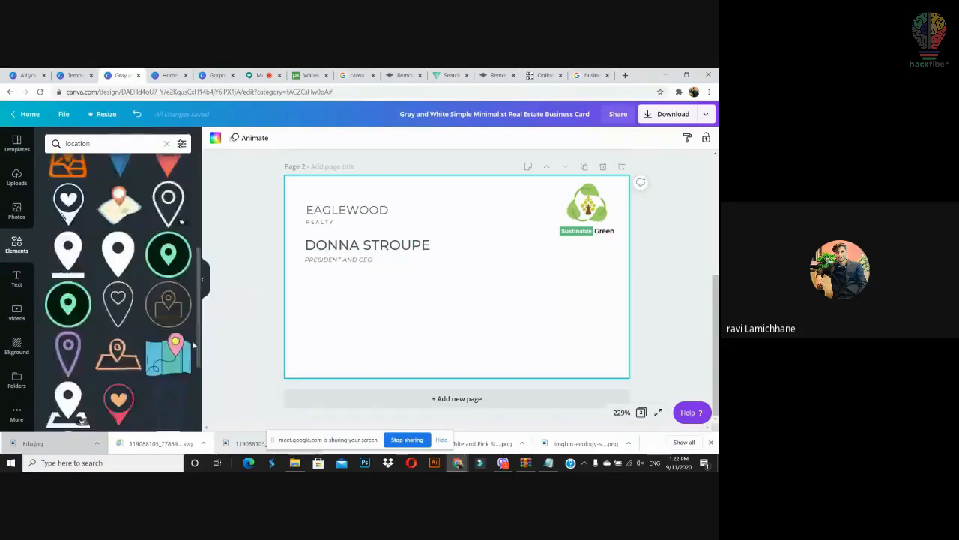
scroll(192, 362, up, 5)
drag(124, 225, 303, 300)
drag(354, 271, 314, 295)
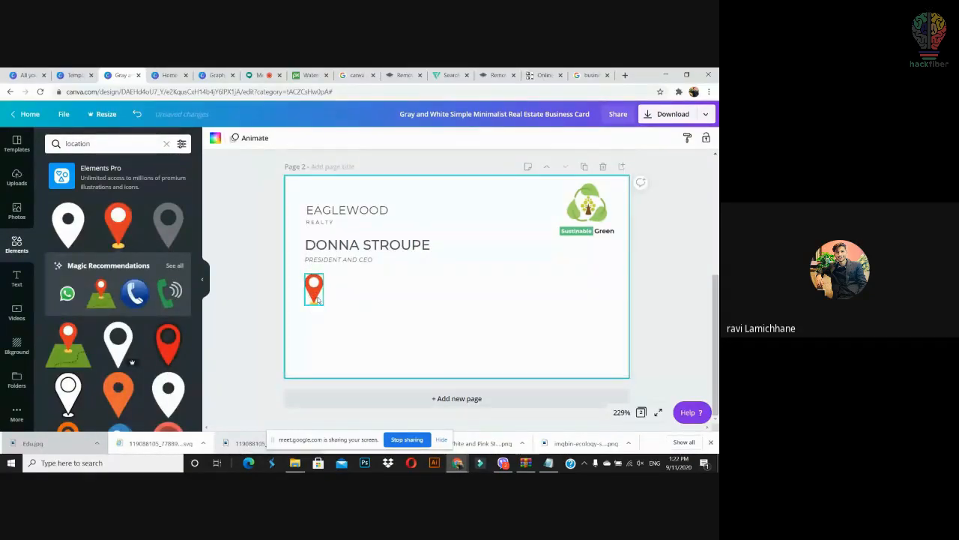
Step: Shrink the location pin further
click(600, 224)
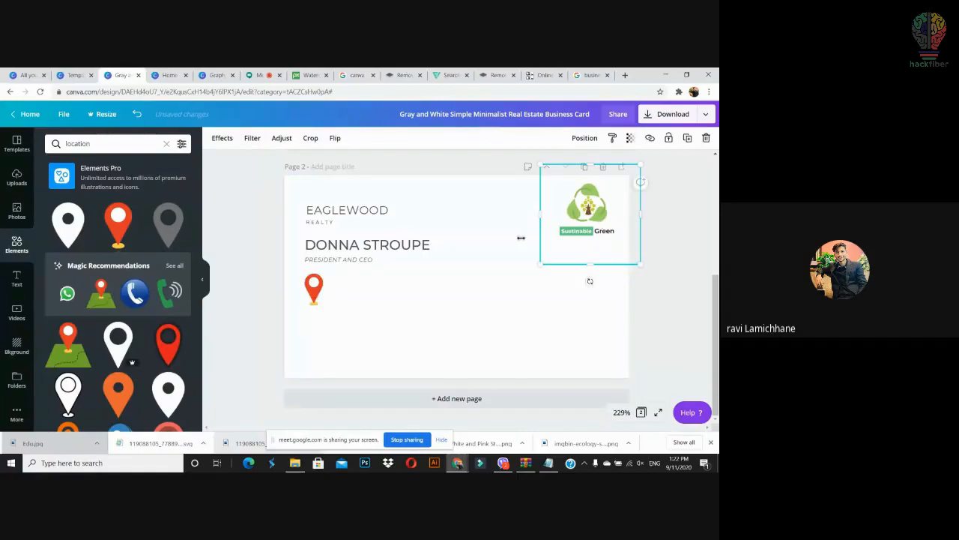
click(313, 289)
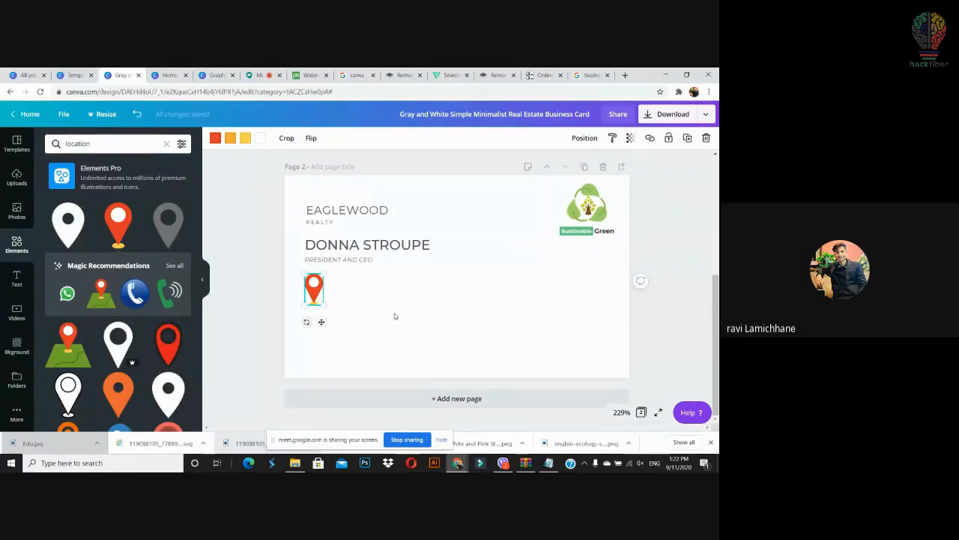
drag(323, 275, 311, 292)
Step: Duplicate the PRESIDENT AND CEO line and position the copy beside the location pin
click(354, 262)
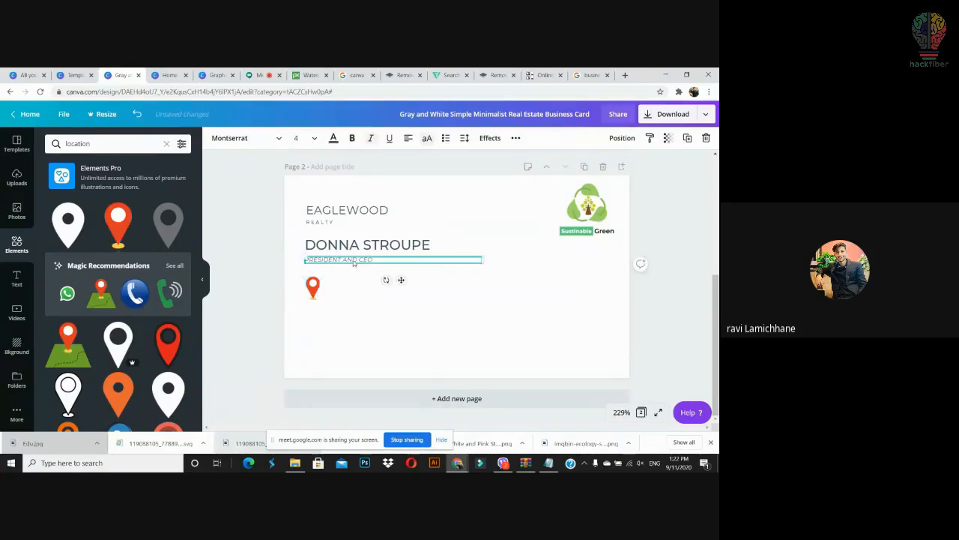
drag(355, 263, 367, 290)
click(360, 332)
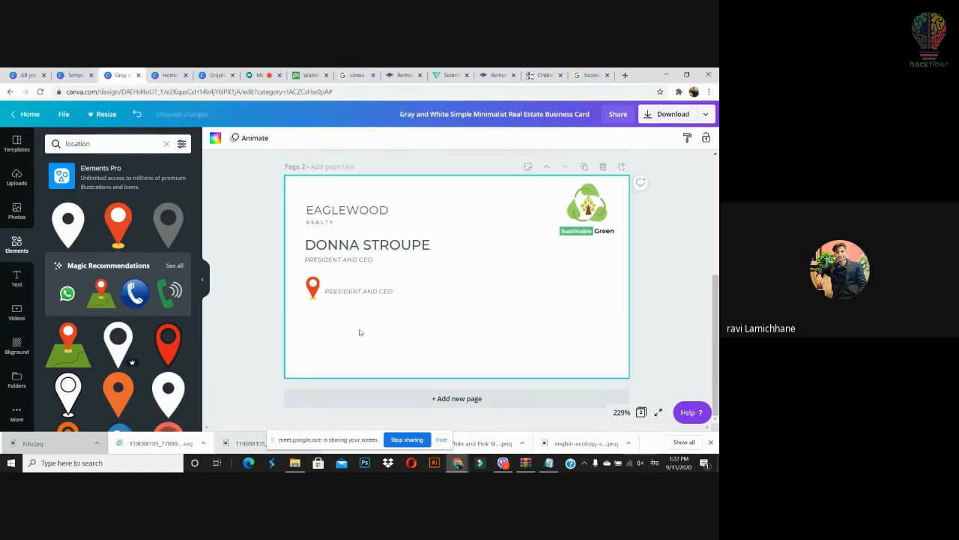
click(364, 292)
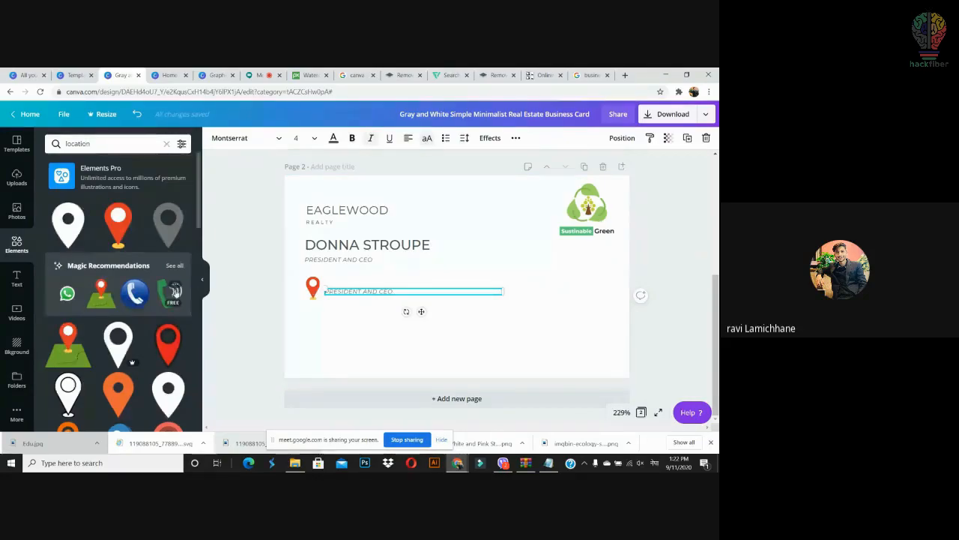
click(94, 146)
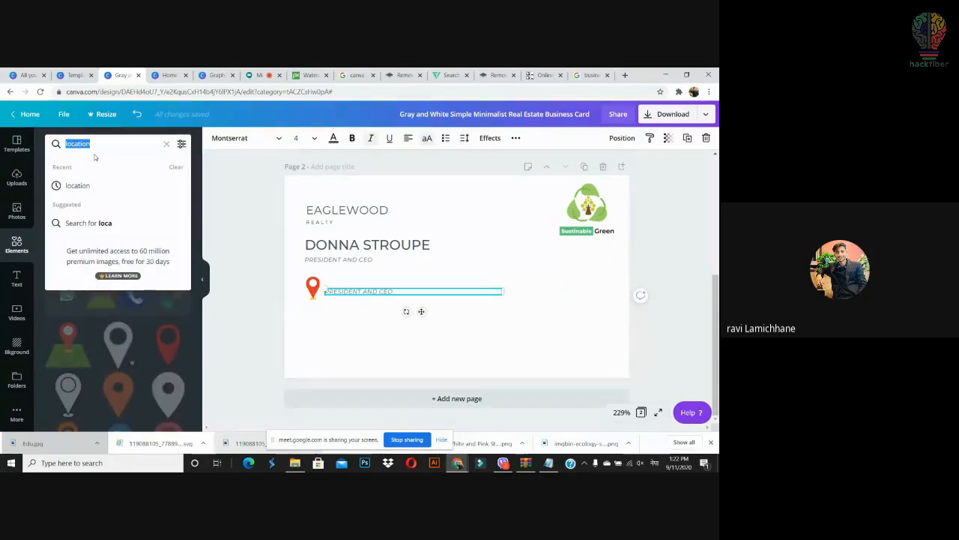
Step: Search Elements for 'whats' and place a small WhatsApp icon aligned under the location pin
text(धजबत)
key(BackSpace)
key(BackSpace)
key(BackSpace)
key(BackSpace)
key(BackSpace)
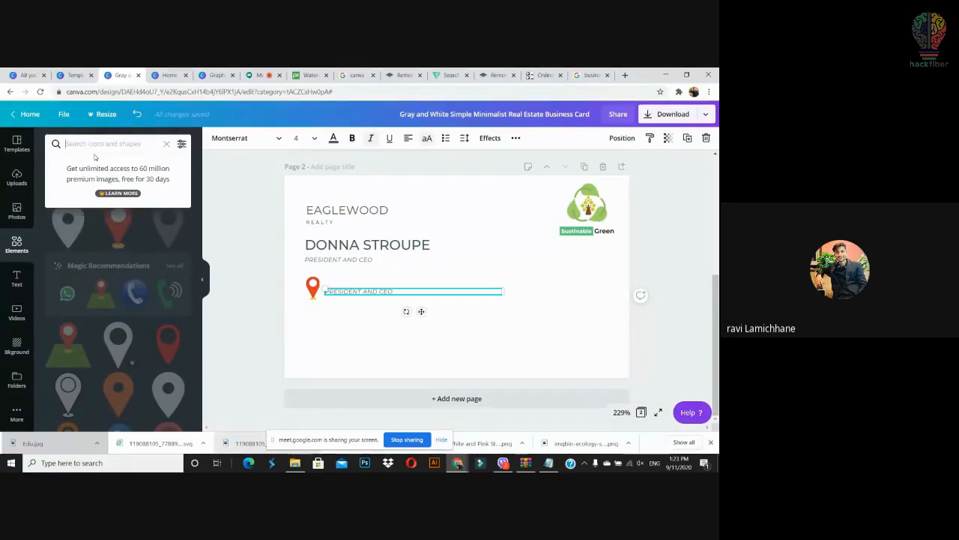
text(whatsapp)
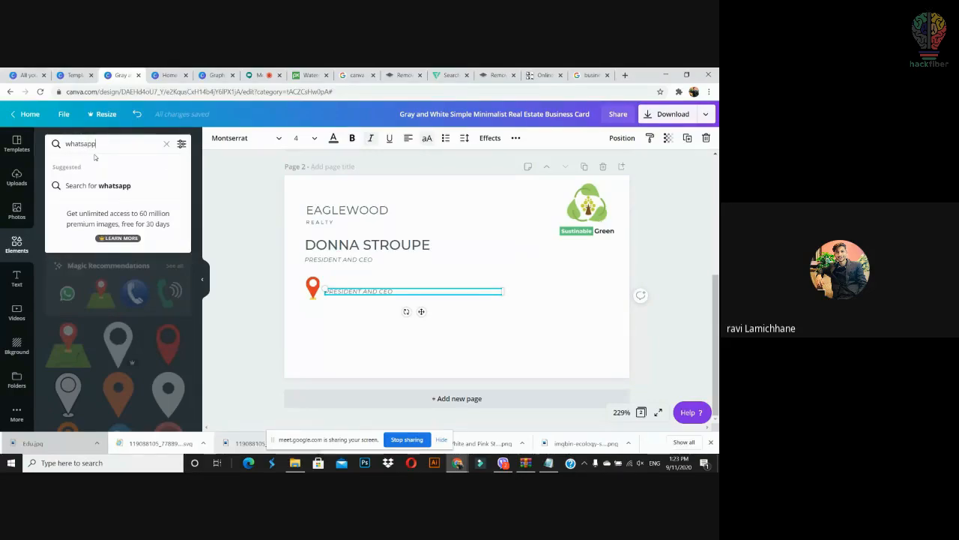
key(Return)
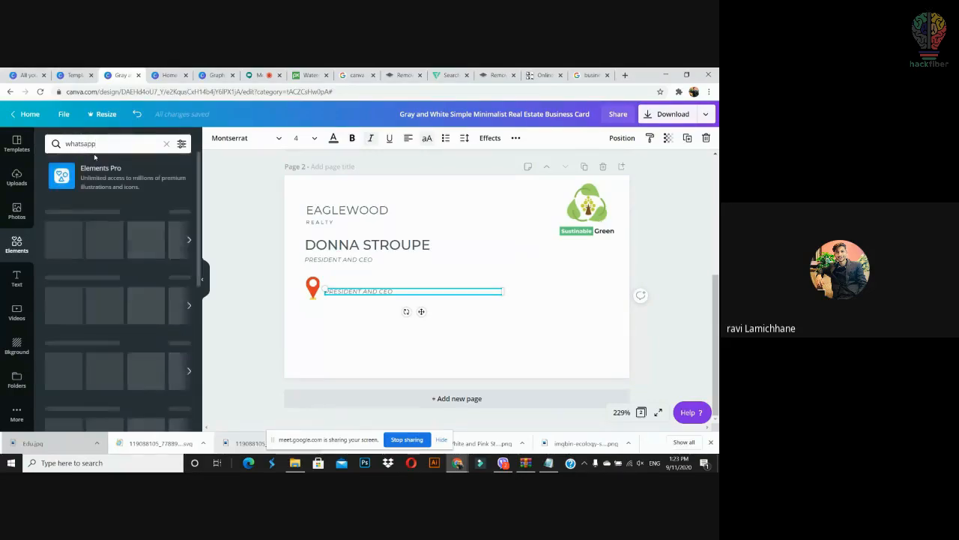
drag(71, 229, 347, 345)
drag(336, 362, 315, 317)
click(404, 336)
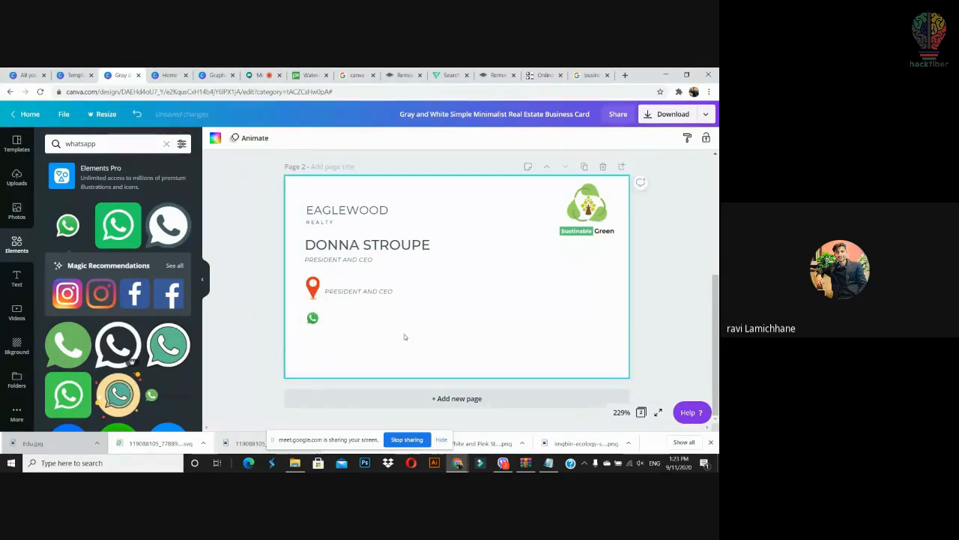
Step: Put a copy of the PRESIDENT AND CEO line beside the WhatsApp icon, then open a new browser tab
click(368, 290)
drag(368, 291, 366, 318)
click(374, 342)
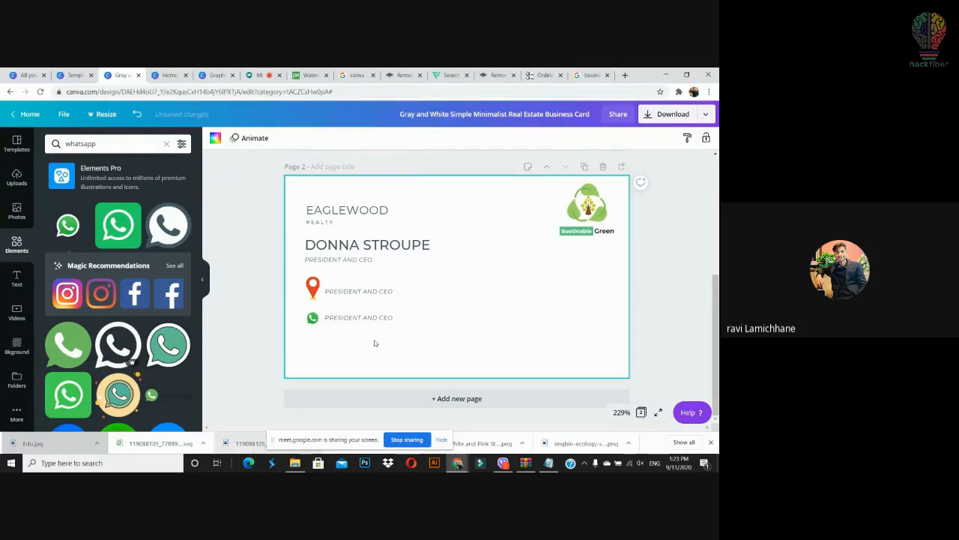
click(361, 317)
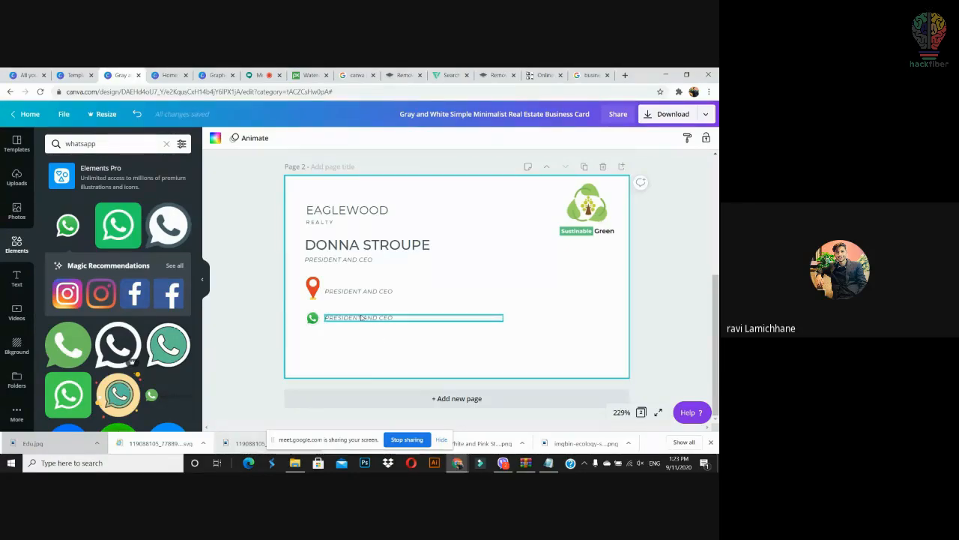
key(Down)
key(Down)
key(Up)
key(Up)
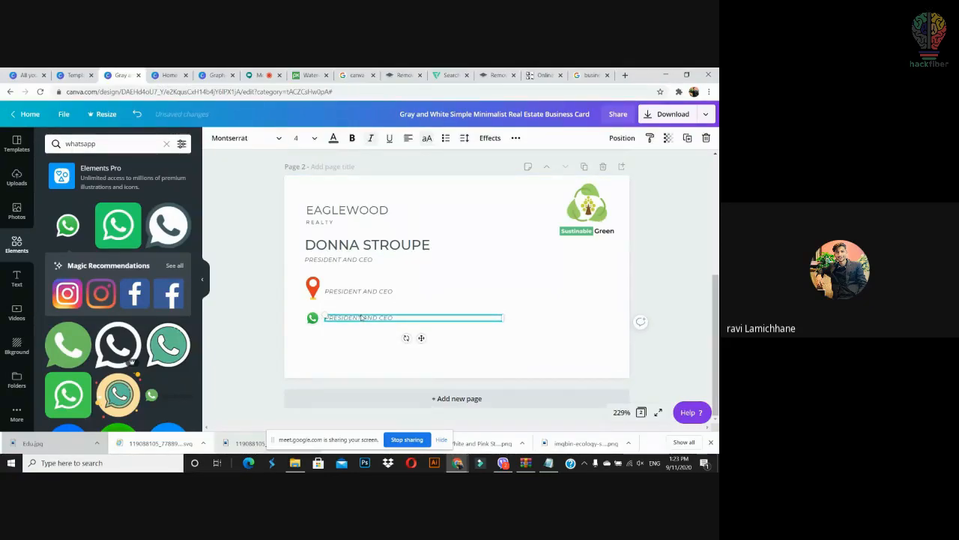
click(375, 339)
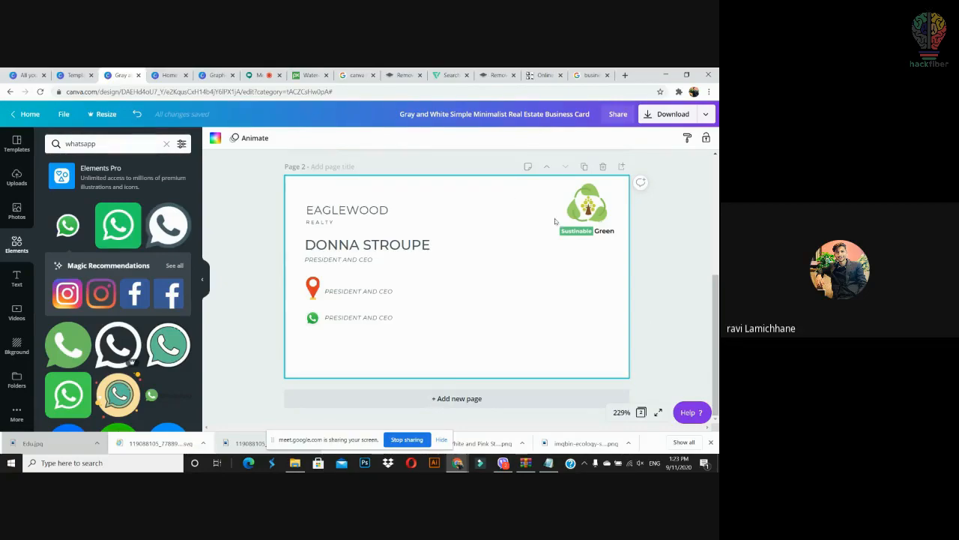
click(625, 75)
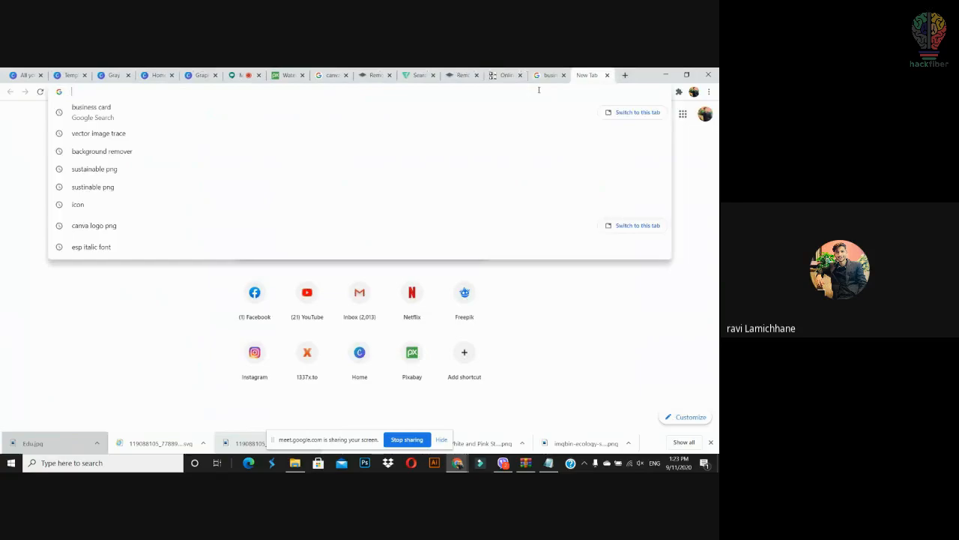
Step: Open Pixabay and search for education-themed images
text(pixabay.com)
key(Return)
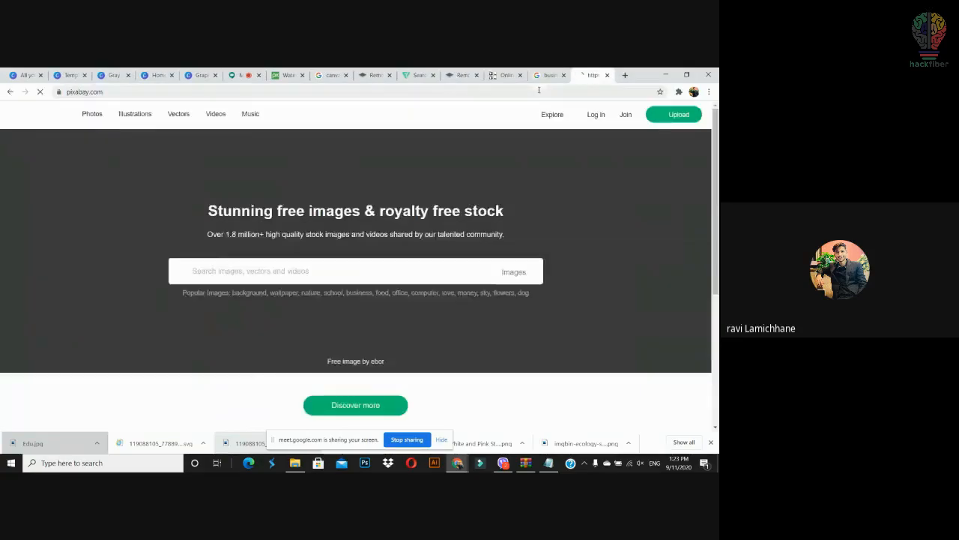
text(es)
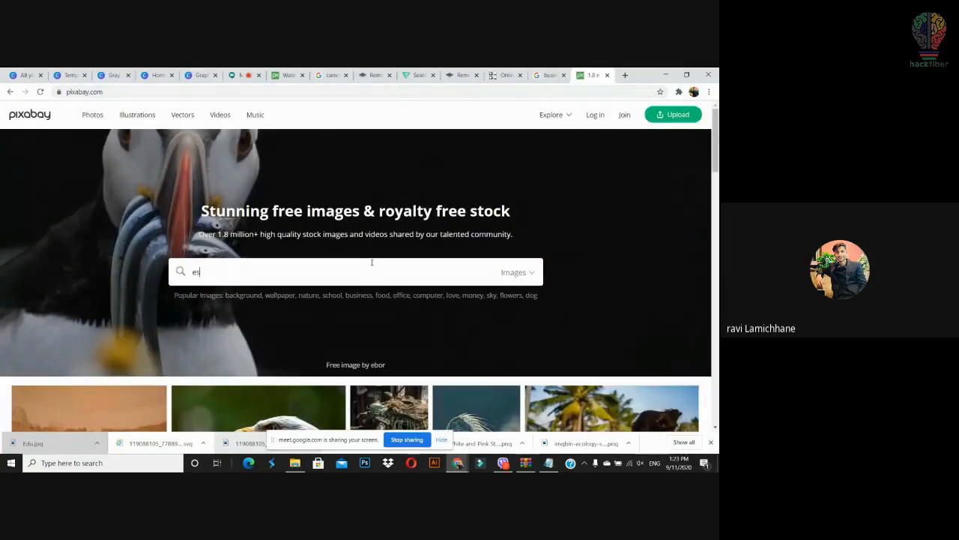
text(ucation theme)
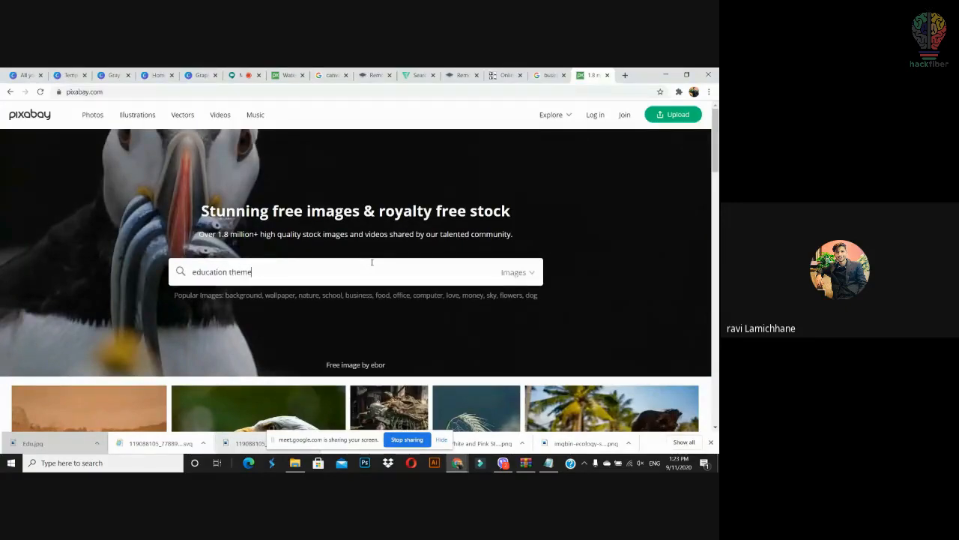
key(Return)
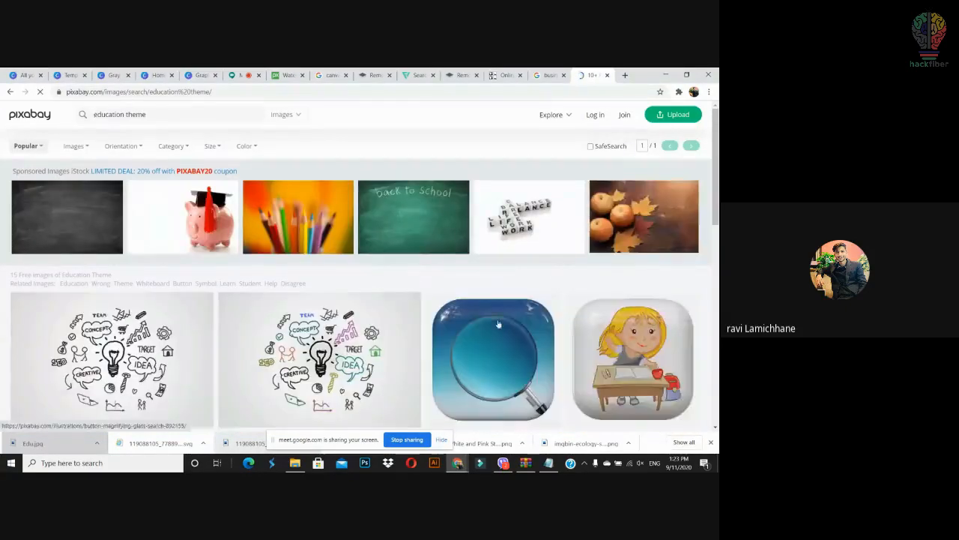
scroll(360, 266, down, 4)
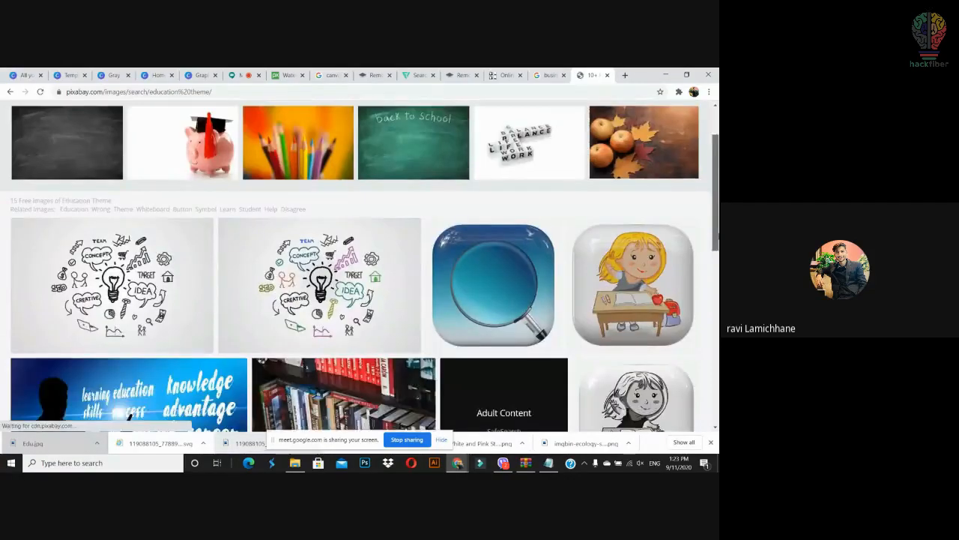
scroll(360, 266, down, 2)
scroll(359, 266, up, 4)
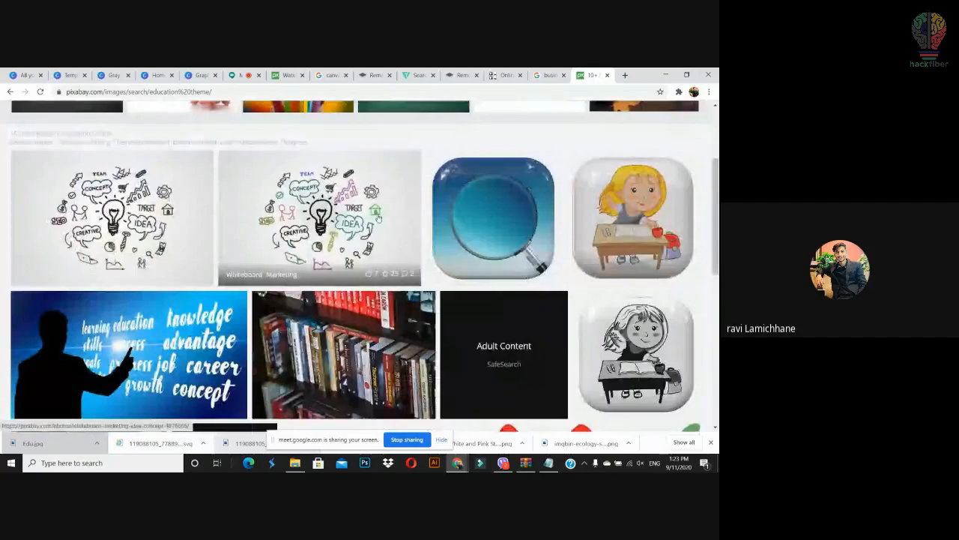
scroll(360, 266, down, 6)
Step: Refine the search to just 'education' and browse the book and library photos
drag(717, 350, 717, 151)
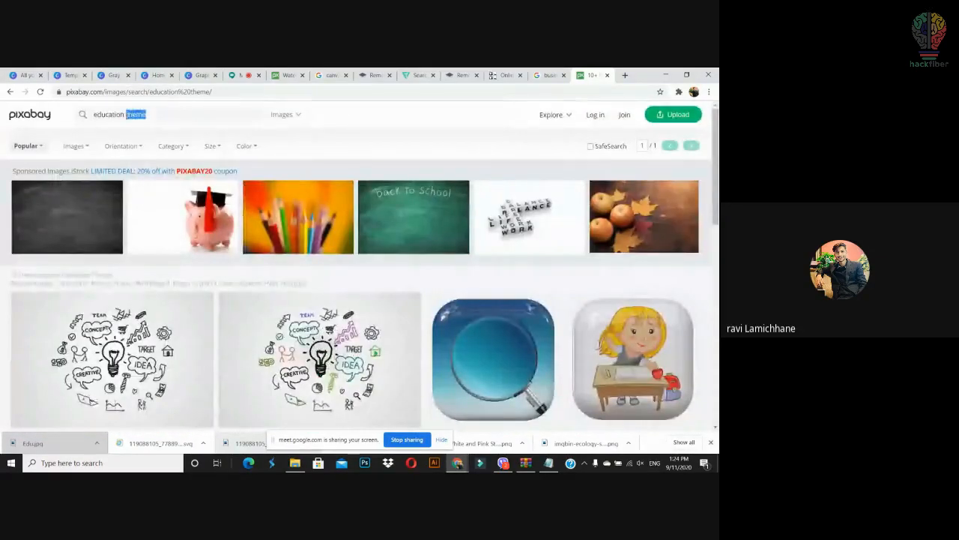
key(BackSpace)
key(Return)
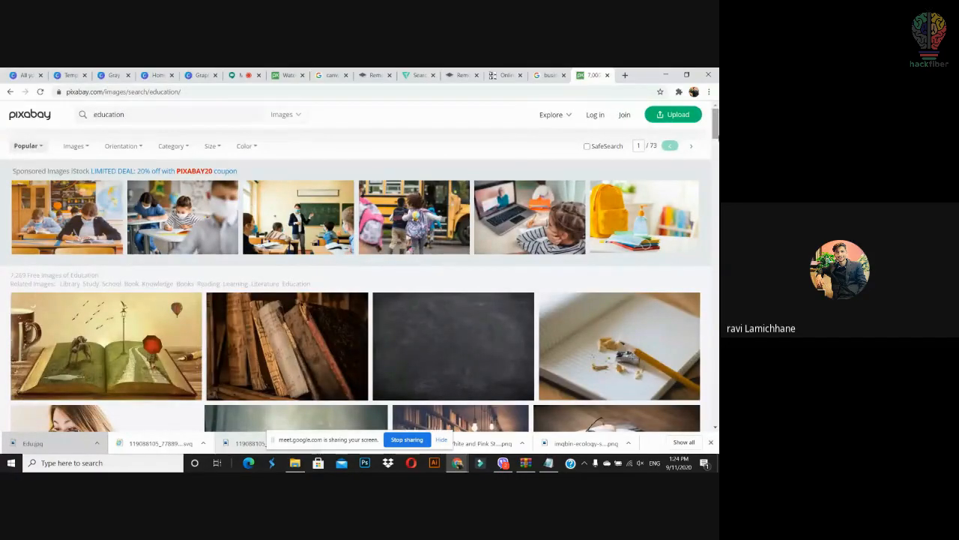
scroll(360, 266, down, 5)
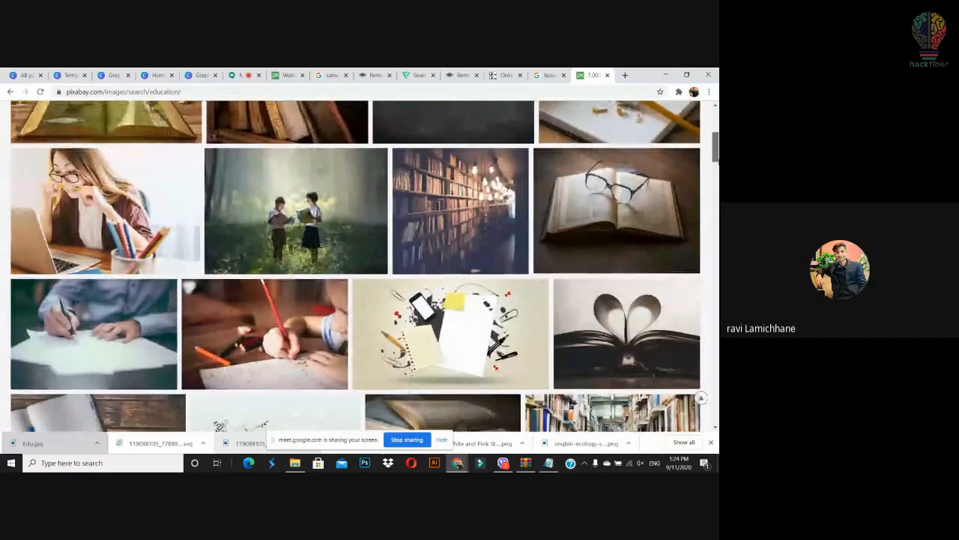
scroll(355, 267, down, 1)
scroll(355, 267, down, 1)
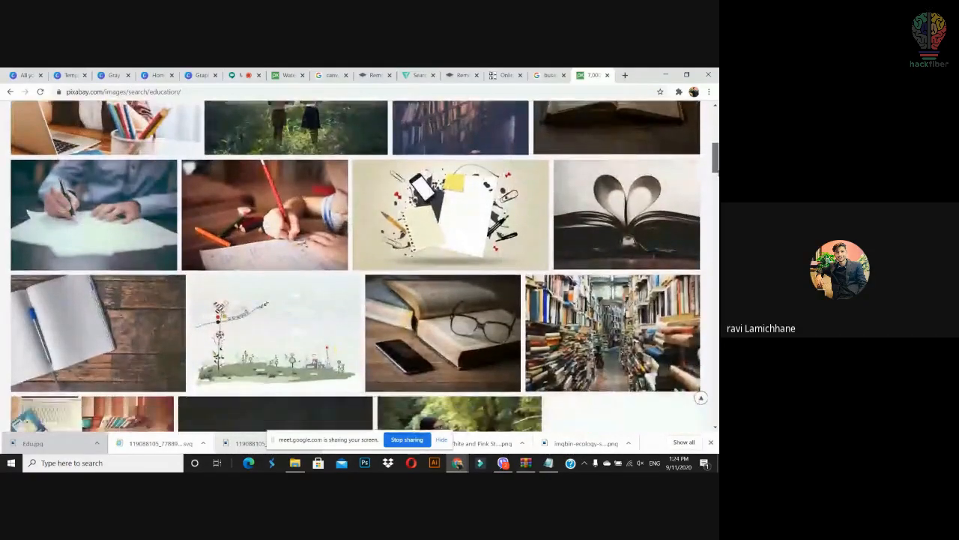
scroll(355, 267, down, 3)
scroll(355, 266, down, 3)
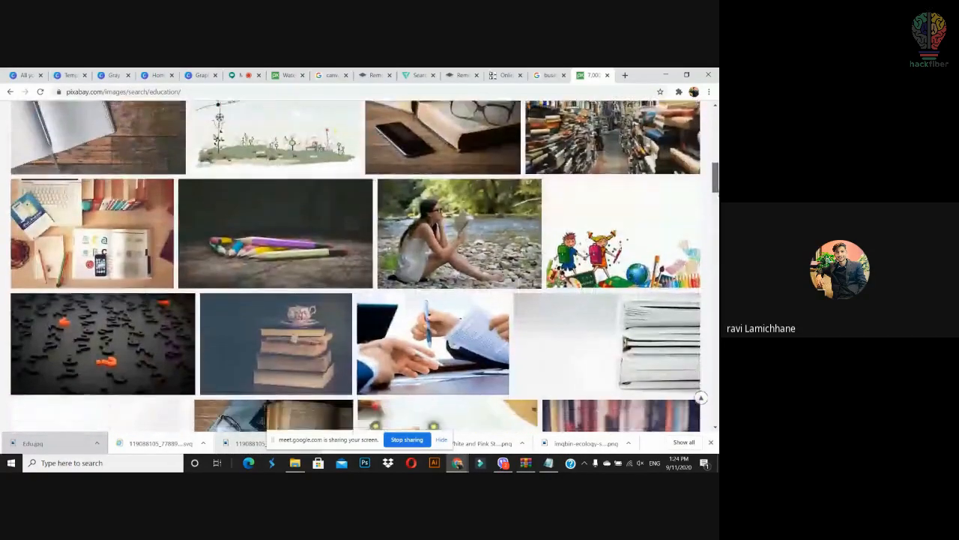
scroll(653, 237, down, 3)
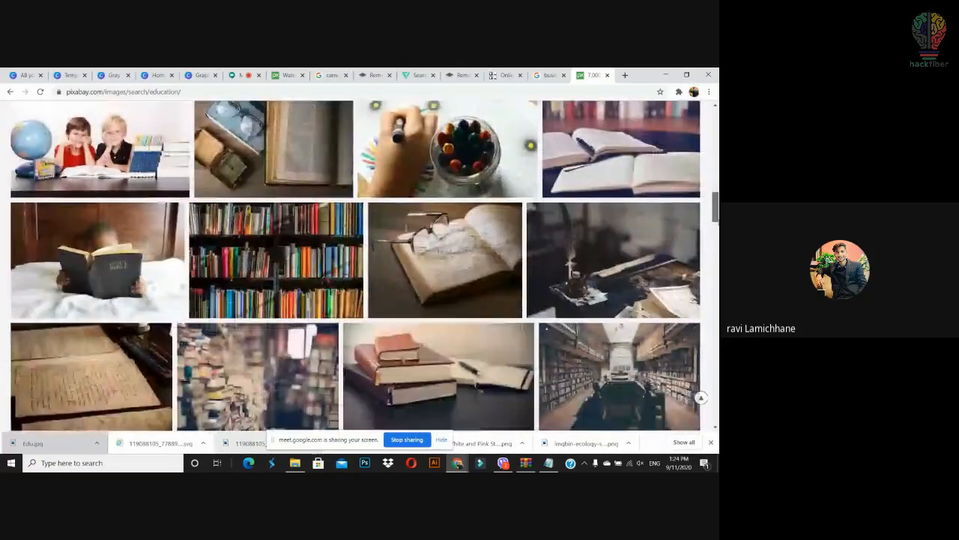
scroll(653, 237, down, 1)
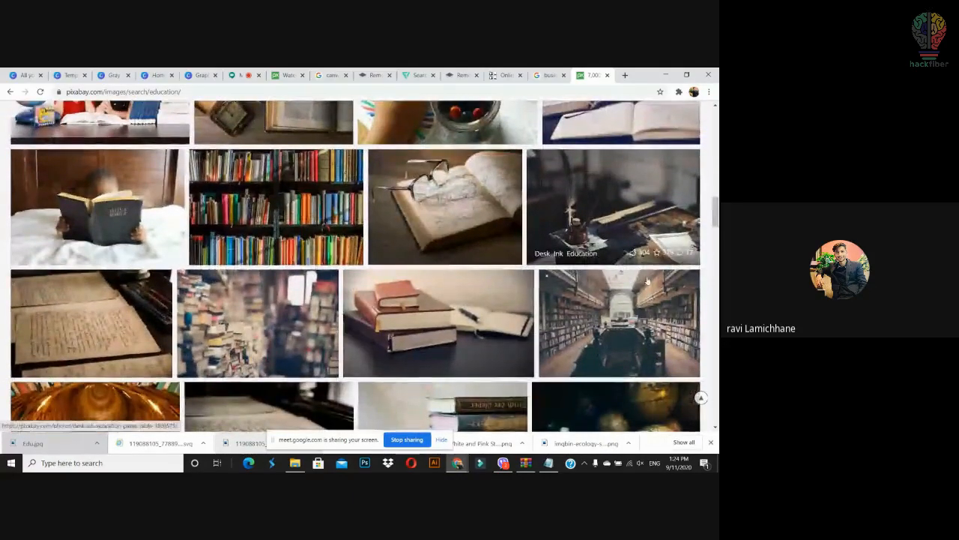
Step: Download the library interior photo as a 1920×1280 JPG (library-869061_1920.jpg)
click(641, 304)
click(575, 230)
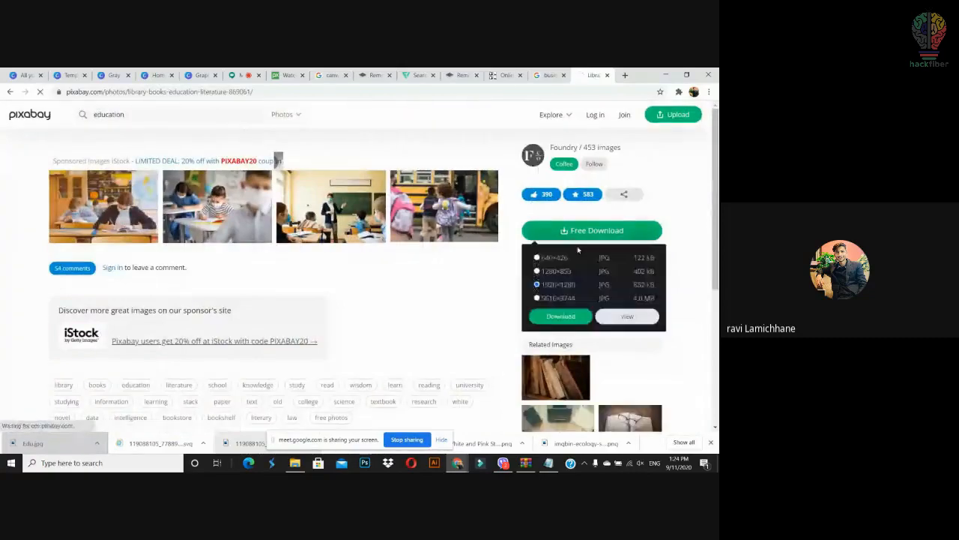
click(561, 316)
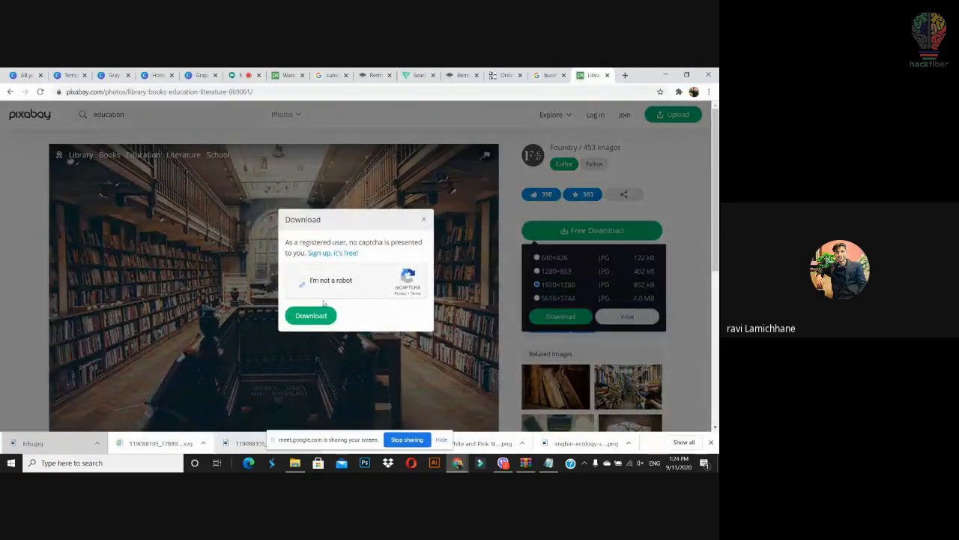
click(298, 279)
click(317, 315)
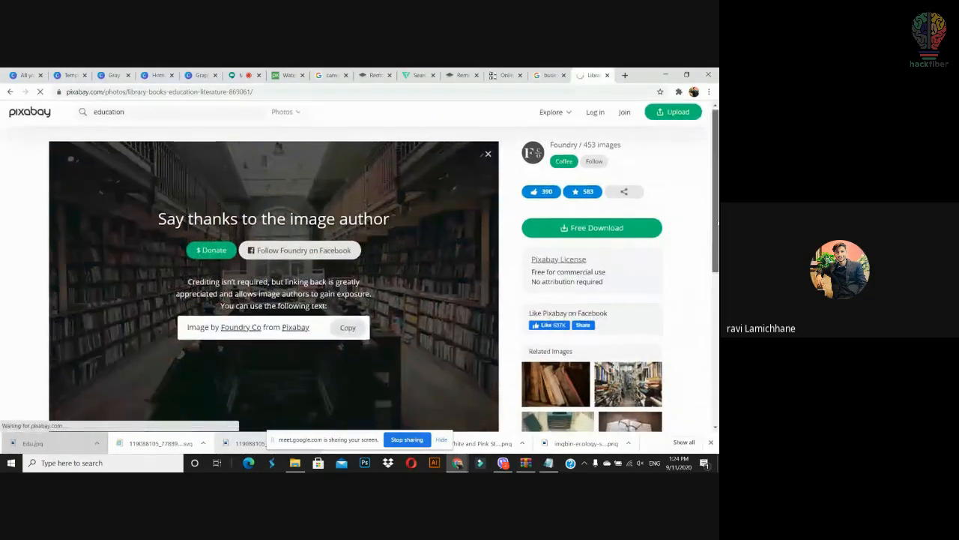
scroll(300, 337, down, 2)
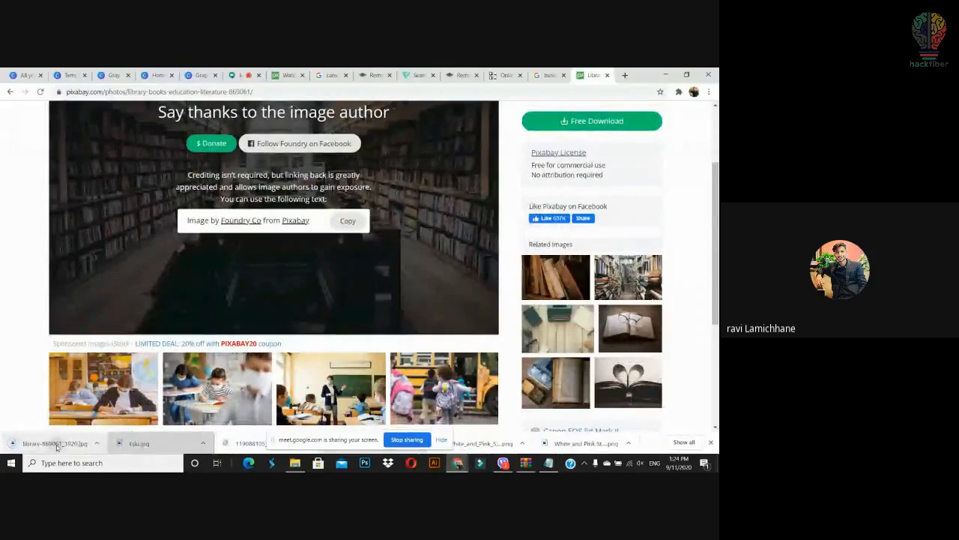
Step: Upload the downloaded library photo and set it as the background of page 2
click(109, 75)
drag(108, 78, 136, 245)
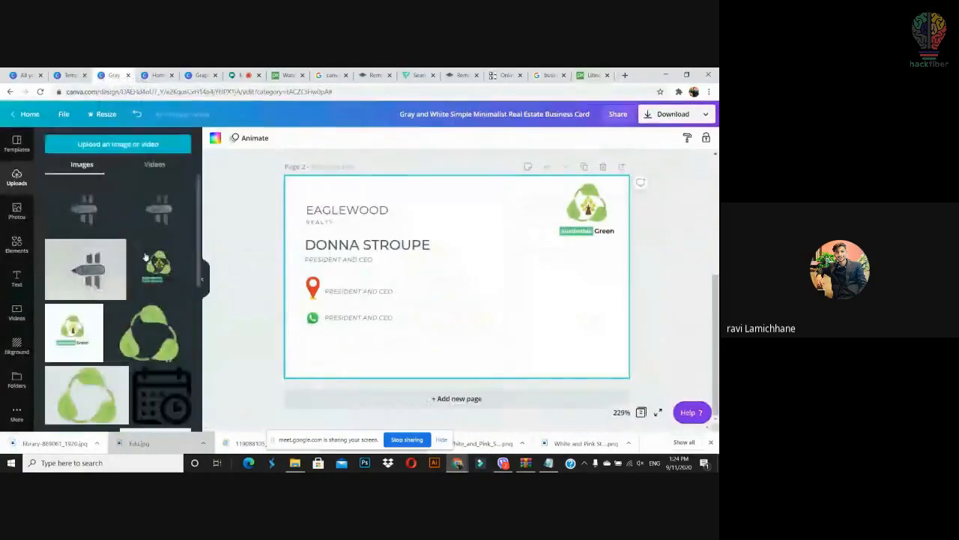
drag(90, 213, 289, 247)
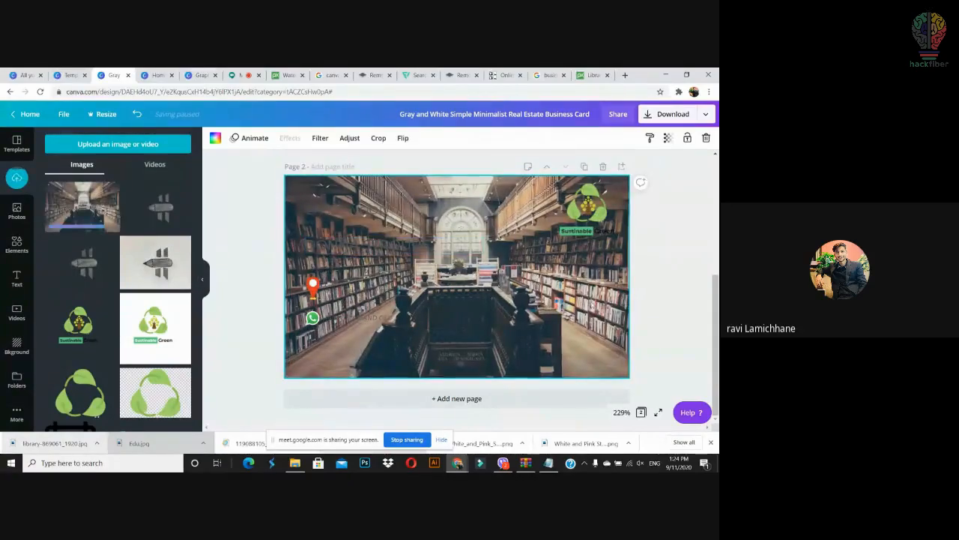
Step: Lower the library background's transparency to 12 so the text stays readable
right_click(592, 315)
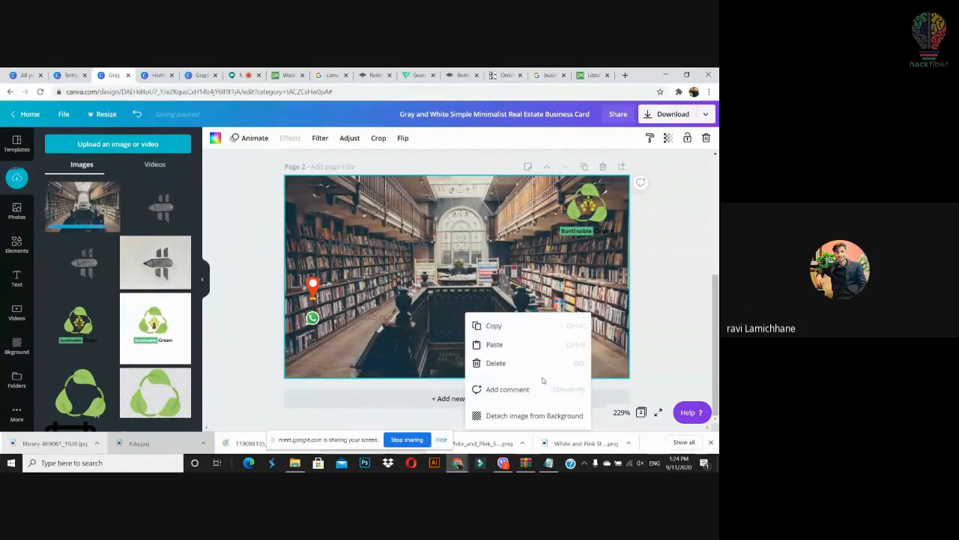
click(650, 247)
right_click(591, 300)
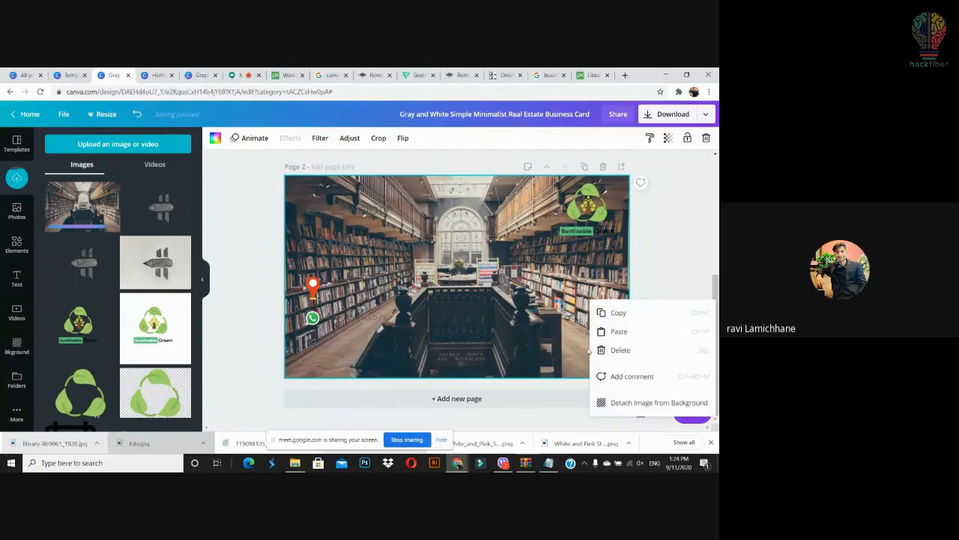
click(667, 138)
drag(636, 163, 590, 172)
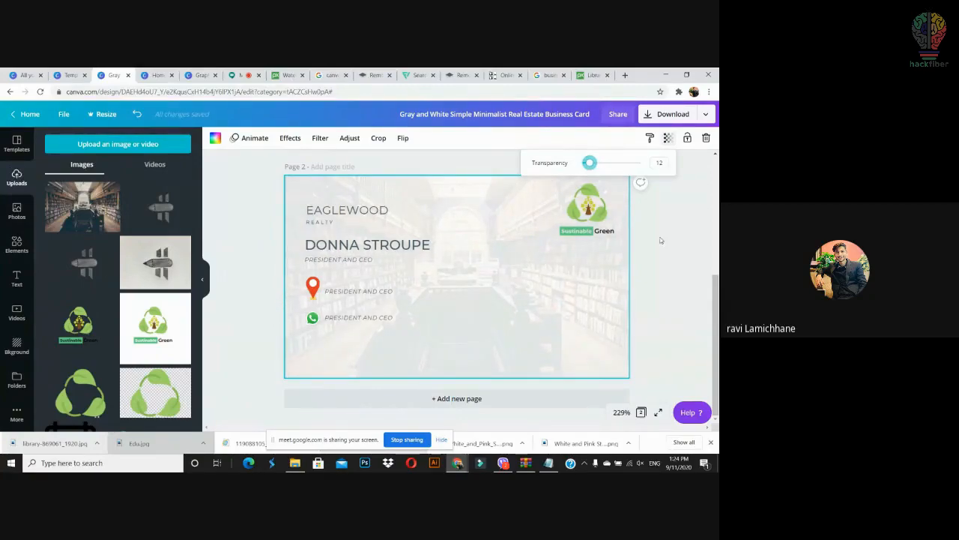
click(670, 294)
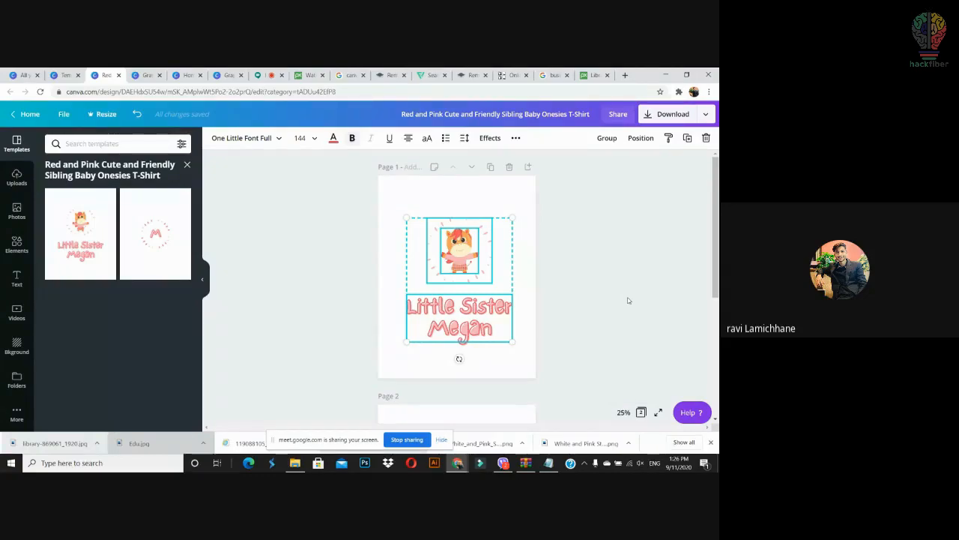
Step: Move the kitten image and Little Sister Megan heading slightly up-left, then return to Canva home
click(574, 295)
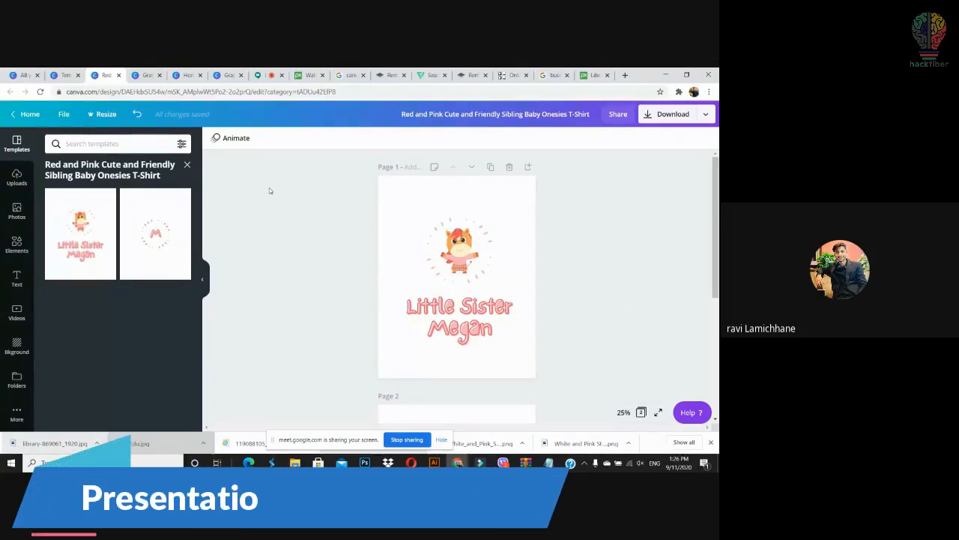
drag(302, 187, 580, 342)
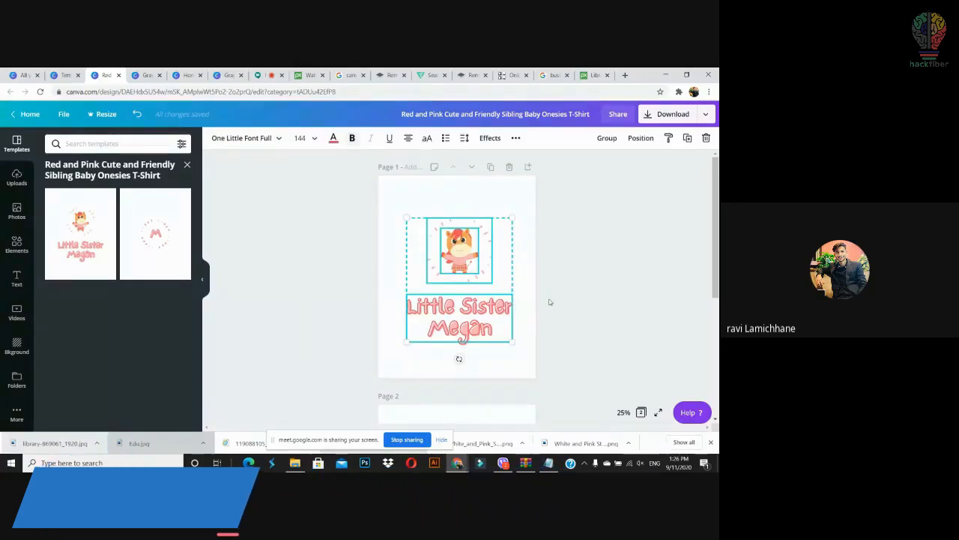
drag(454, 252, 443, 249)
drag(525, 221, 342, 314)
click(348, 308)
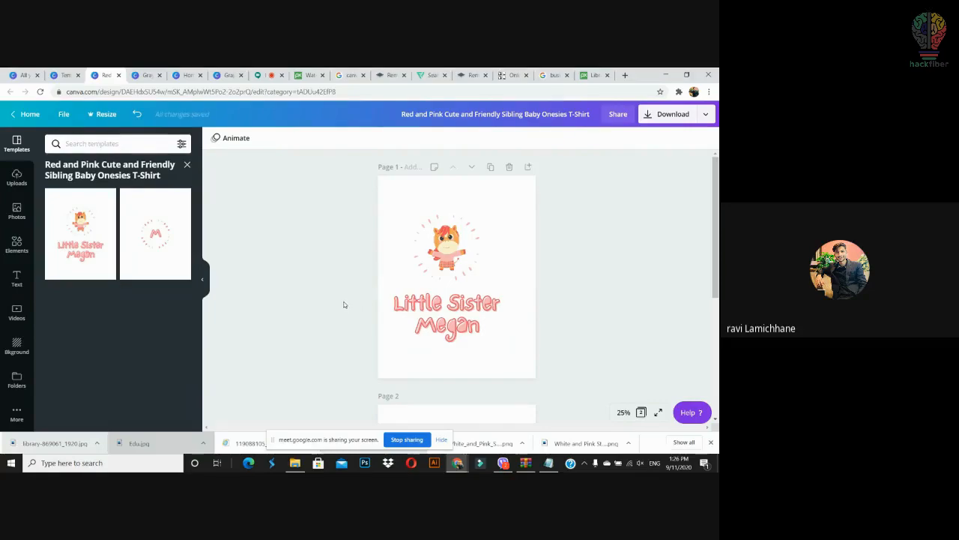
drag(423, 207, 520, 338)
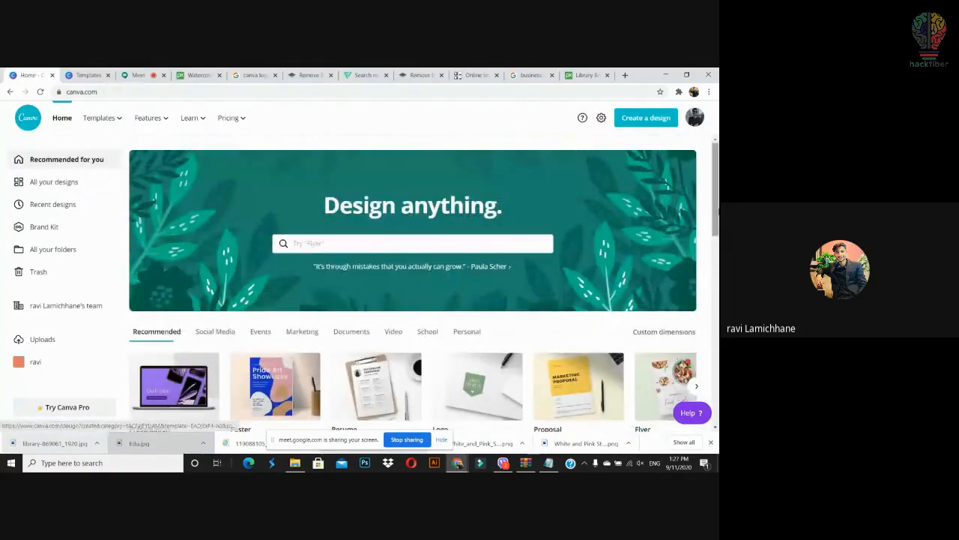
scroll(453, 305, down, 3)
click(453, 305)
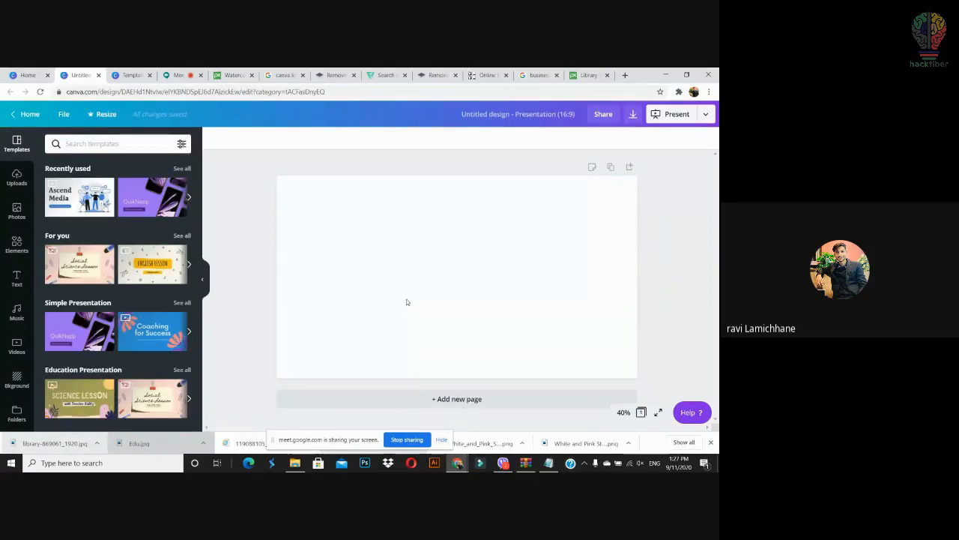
Step: Apply the Purple App Phone Mockup template's QuikNapp title page, then delete and restore the large phone's flower photo
click(85, 327)
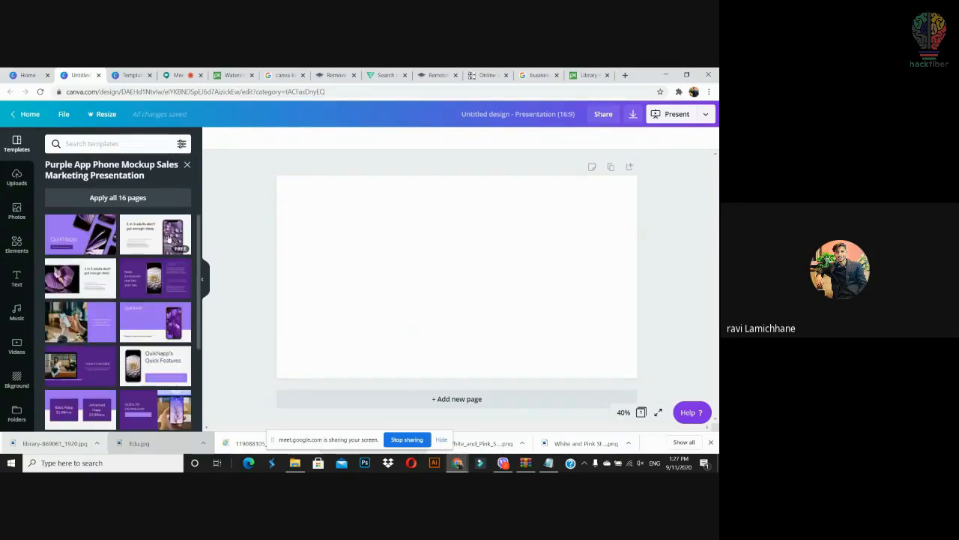
click(90, 244)
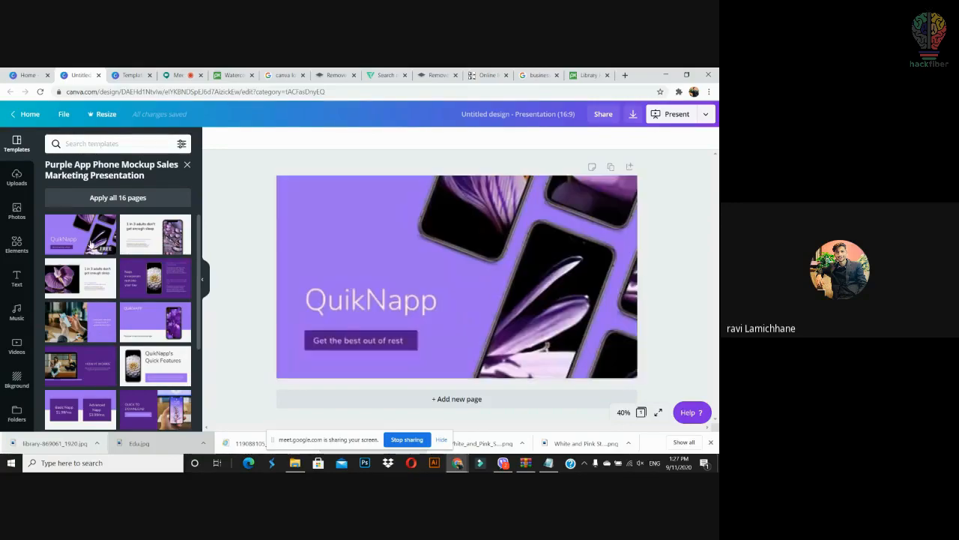
click(523, 277)
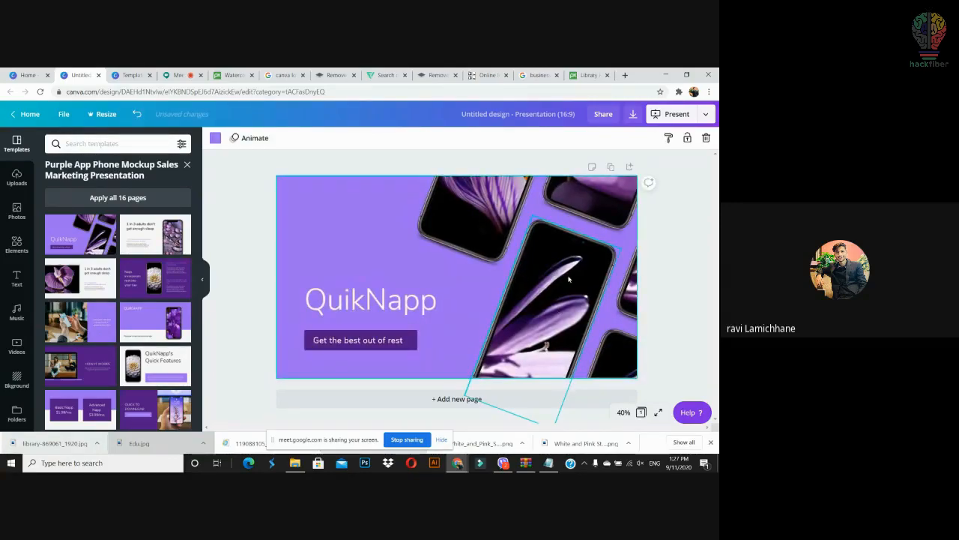
click(489, 235)
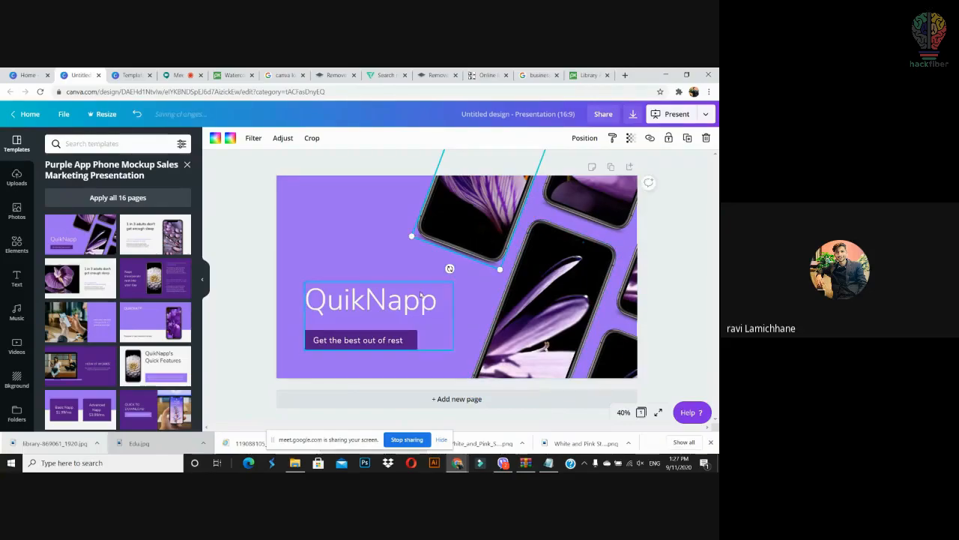
click(407, 310)
click(481, 229)
click(548, 265)
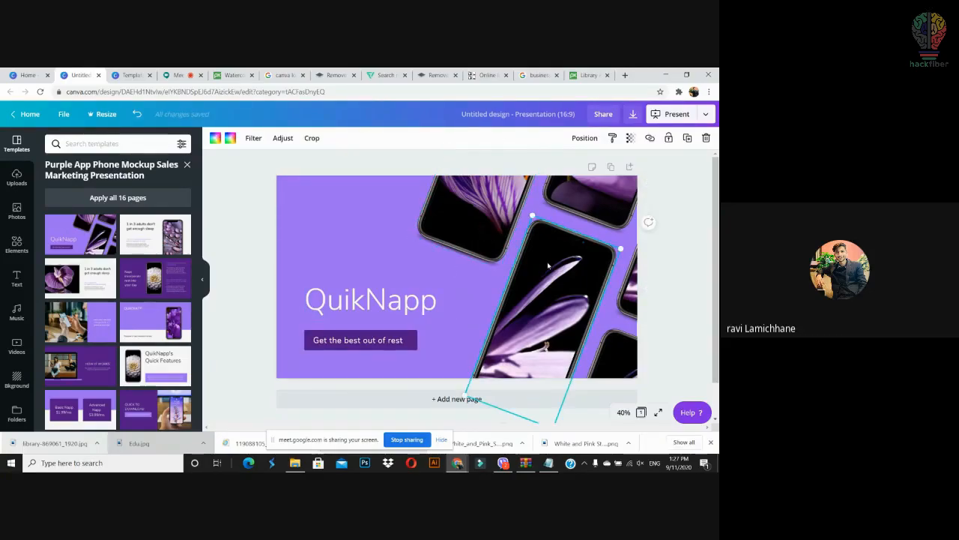
key(Delete)
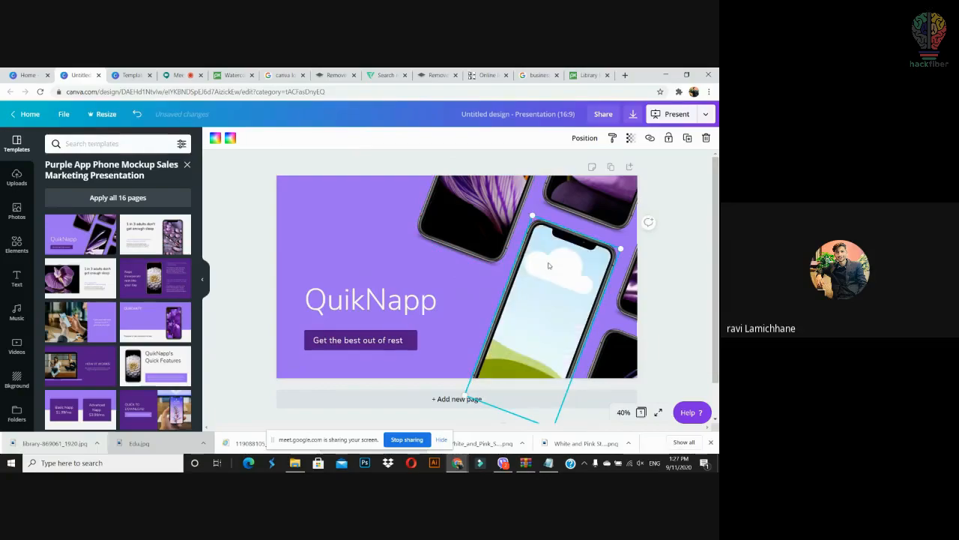
key(ctrl+z)
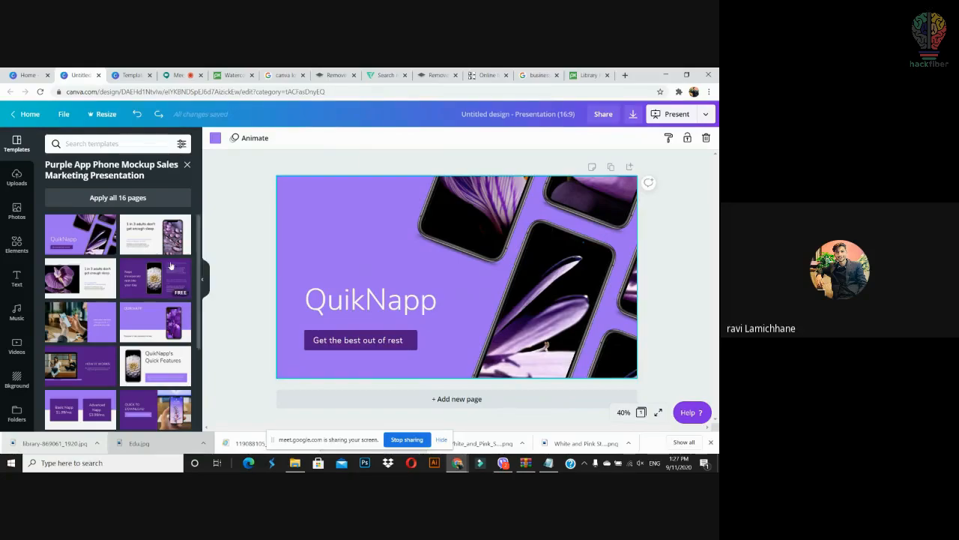
Step: Add page 2 with the '1 in 3 adults don't get enough sleep' phone layout and find the uploaded logo for its screen
click(452, 399)
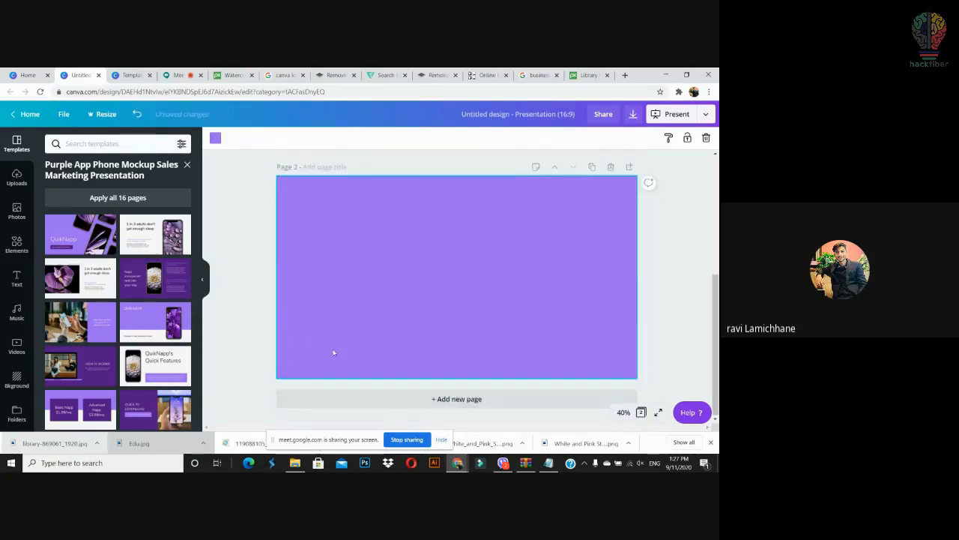
drag(168, 236, 367, 225)
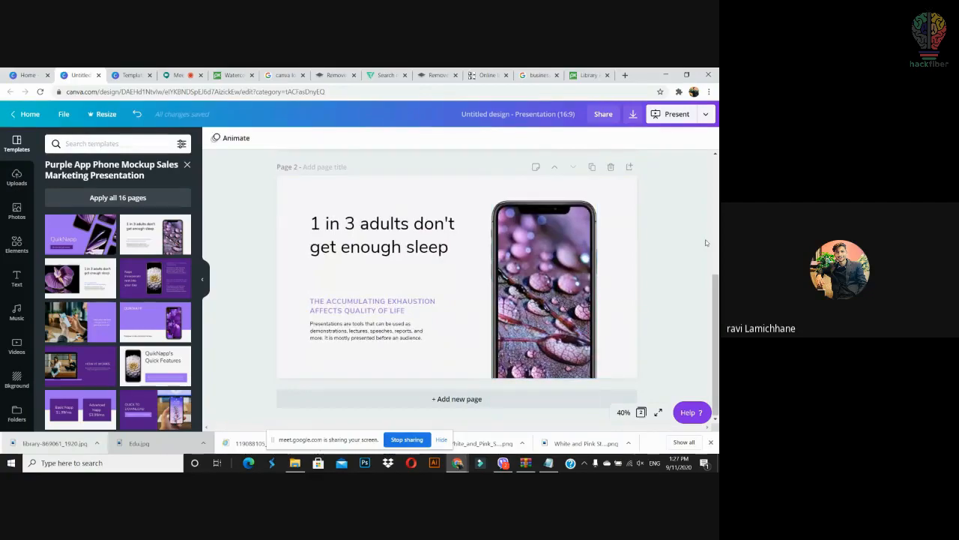
click(555, 249)
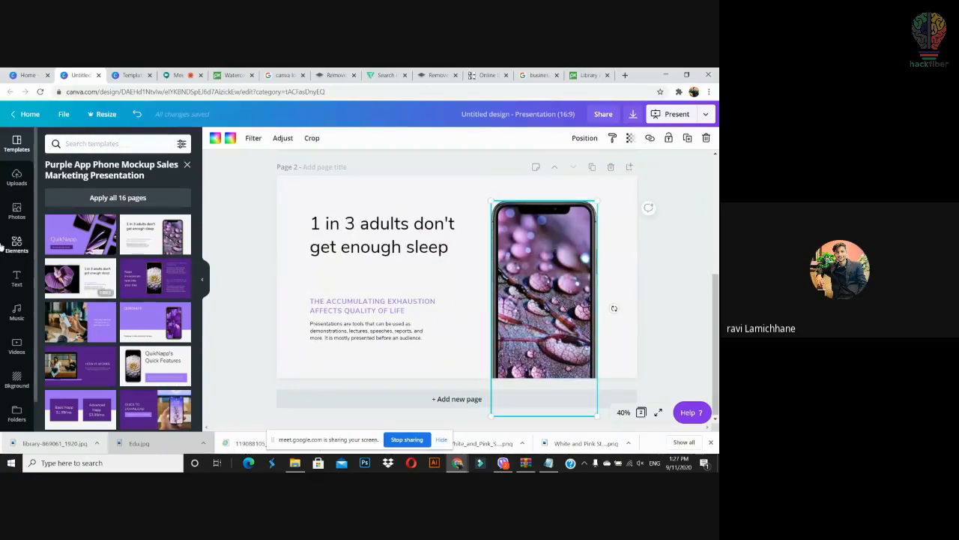
click(17, 210)
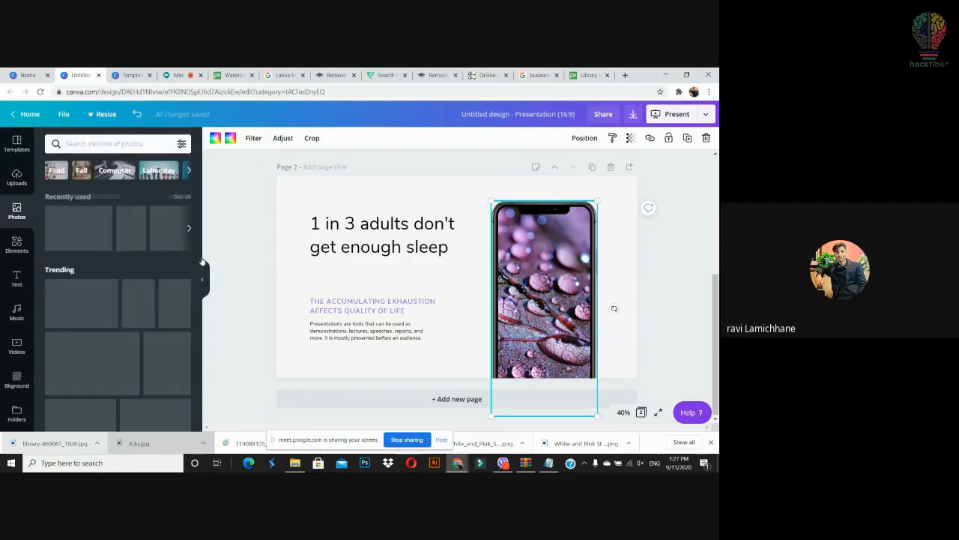
click(17, 177)
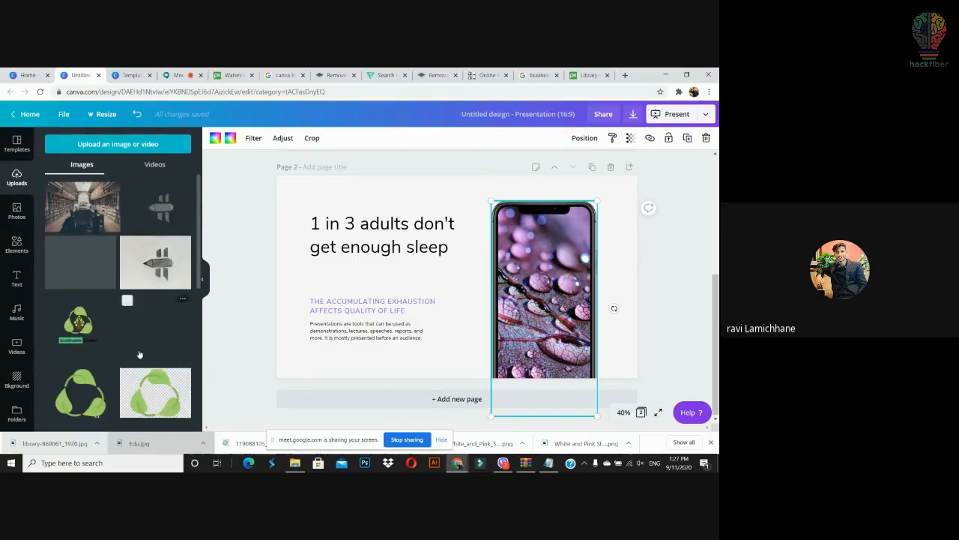
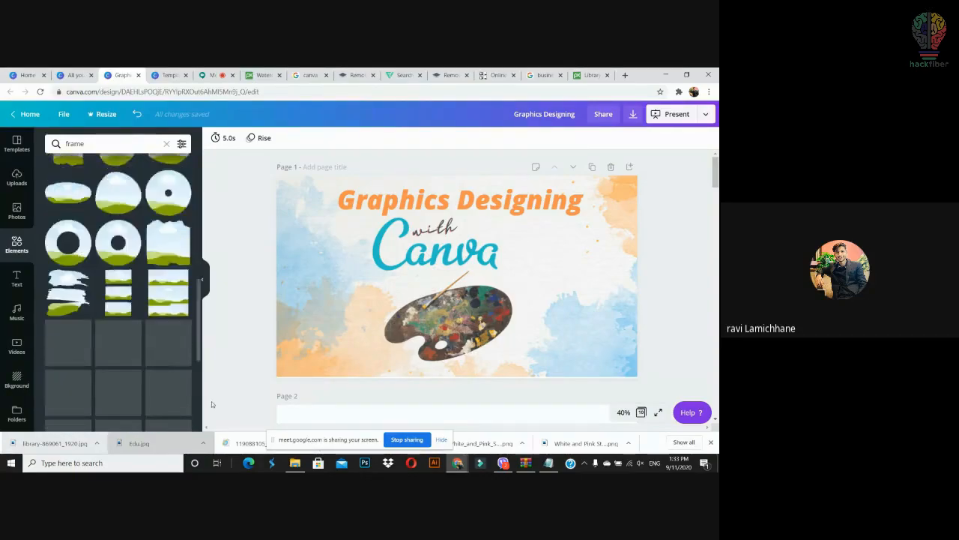
Step: Drag an element into place on the 'Graphics Designing with Canva' title slide, then return to Canva home
drag(222, 423, 205, 262)
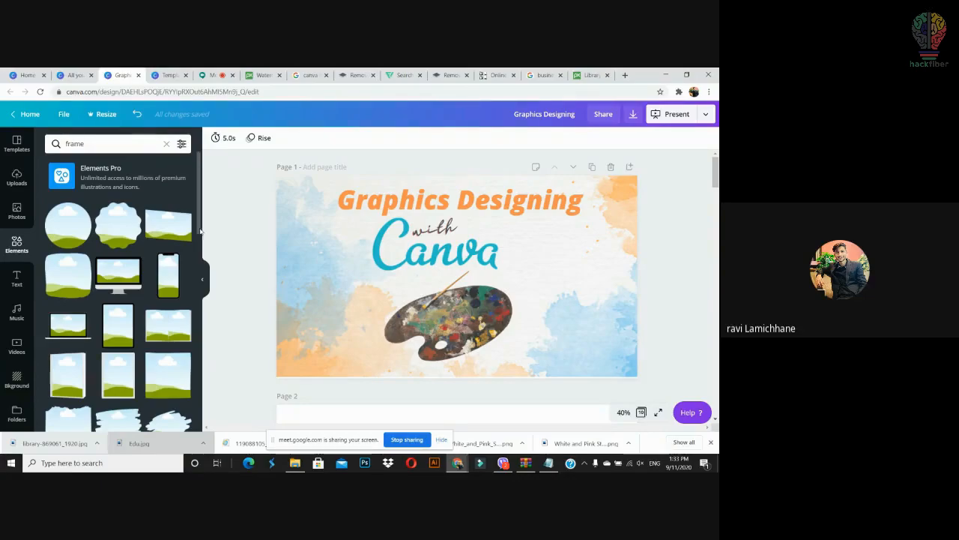
scroll(171, 335, down, 10)
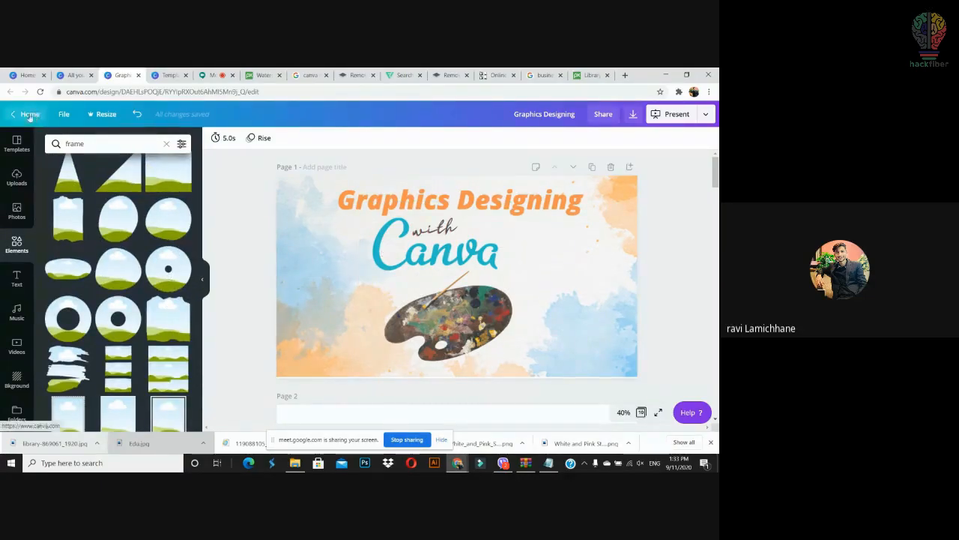
click(29, 115)
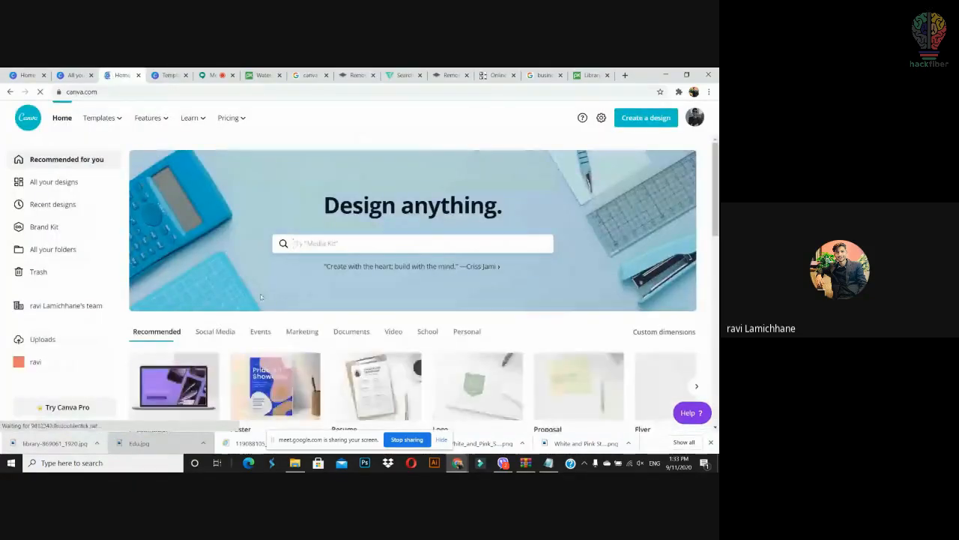
Step: Start a new 16:9 presentation from the Create a design menu
click(646, 118)
click(564, 164)
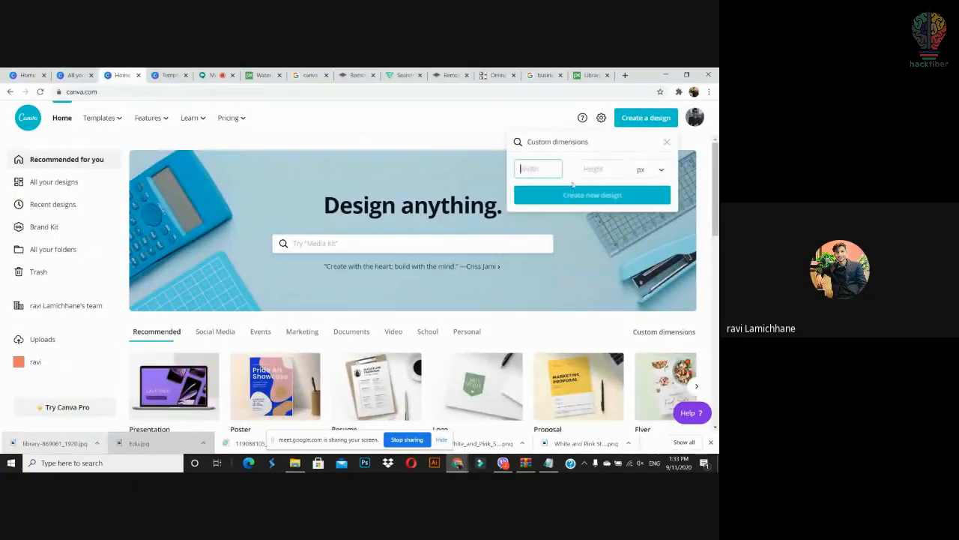
click(649, 123)
click(634, 126)
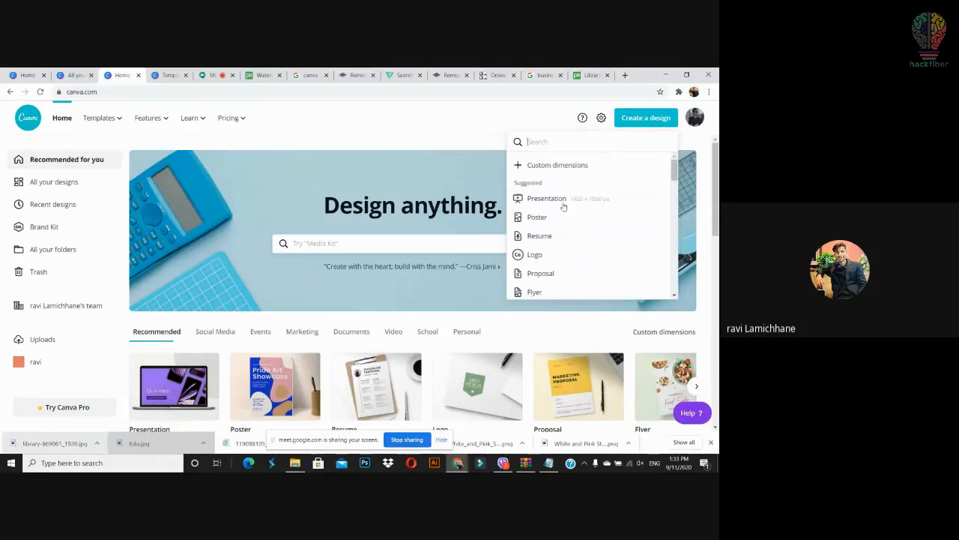
click(559, 201)
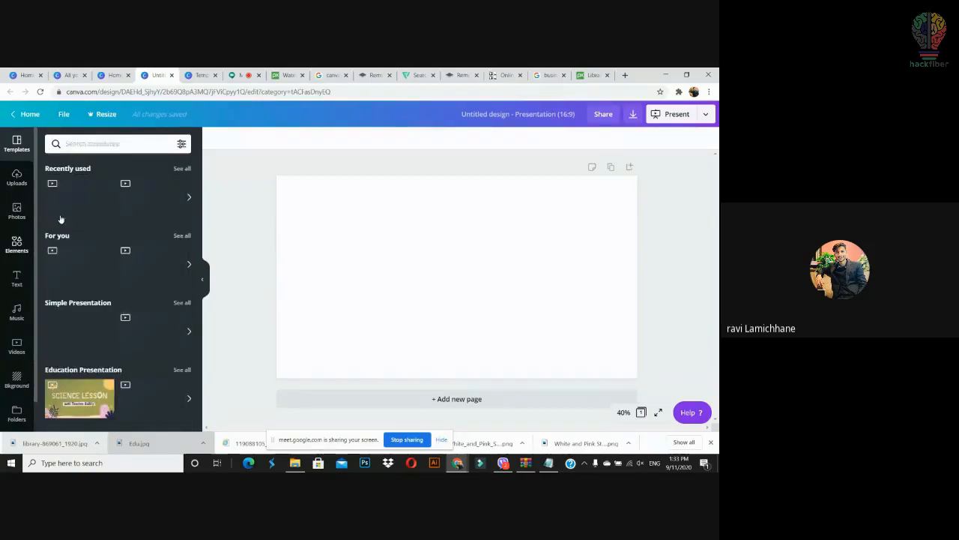
Step: Search Elements for 'frames' and place a square frame on the page's right side
click(17, 244)
text(frames)
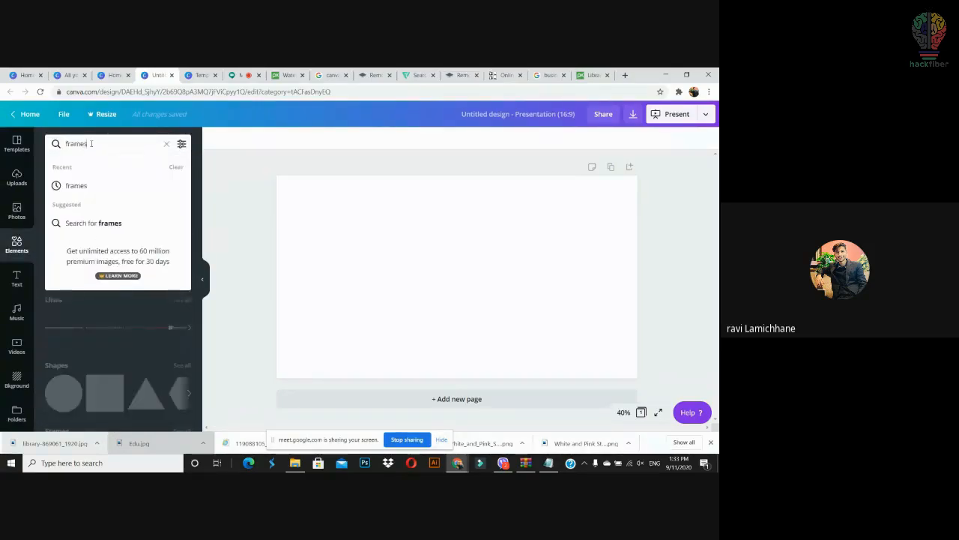
key(Return)
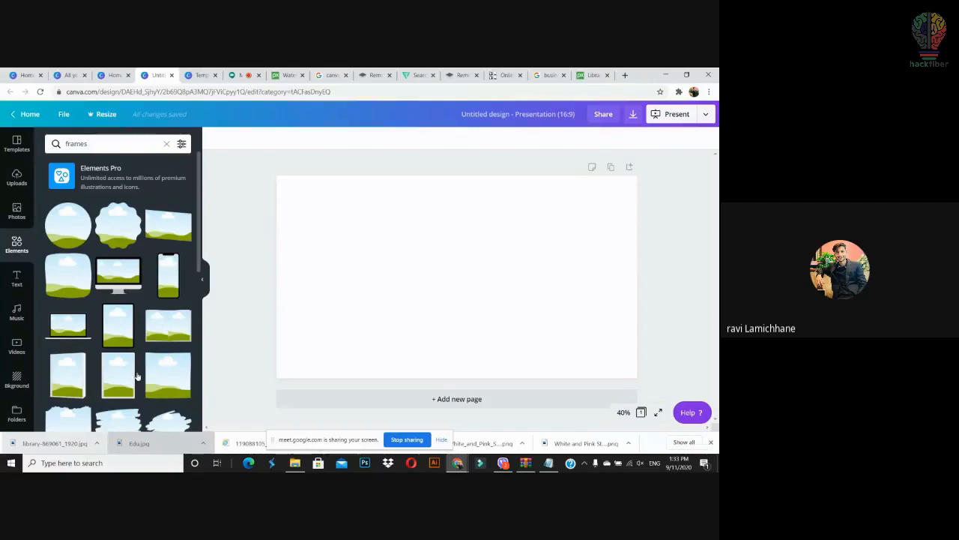
drag(173, 382, 561, 237)
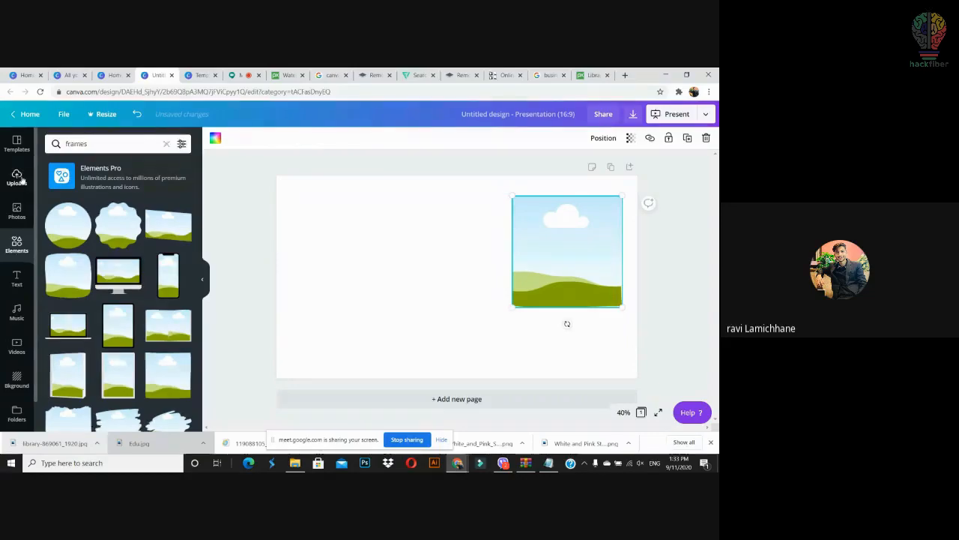
Step: Fill the frame with the uploaded library photo, then delete the photo to leave it empty
click(17, 178)
drag(83, 206, 568, 272)
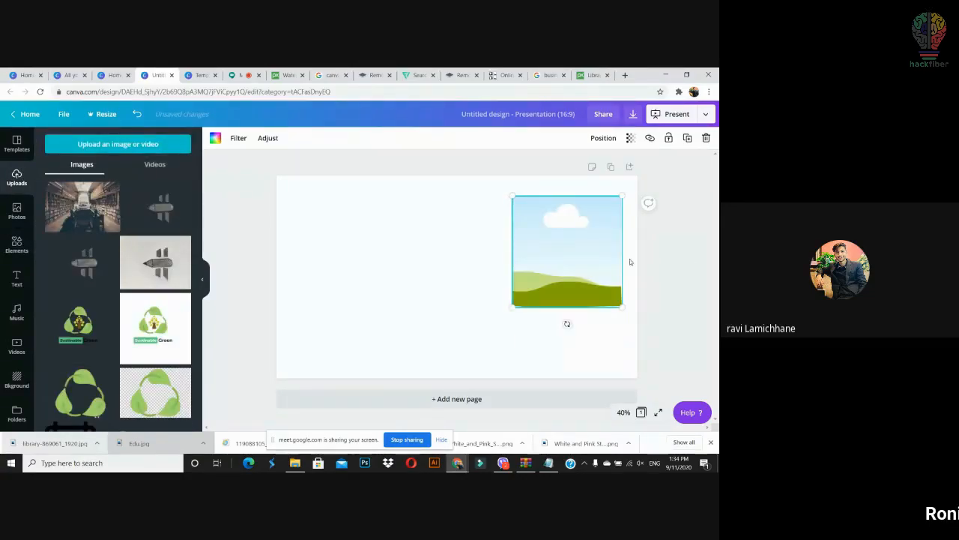
drag(73, 197, 109, 215)
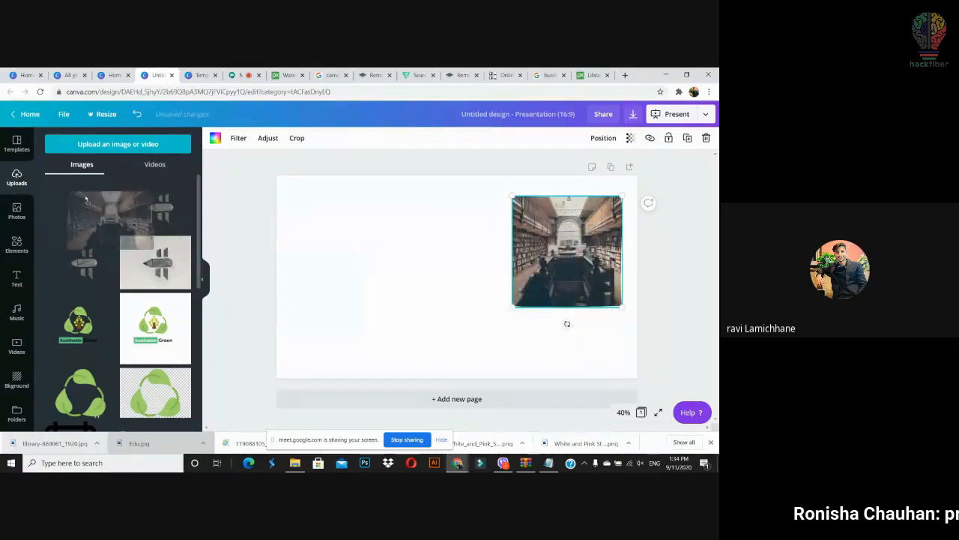
click(679, 262)
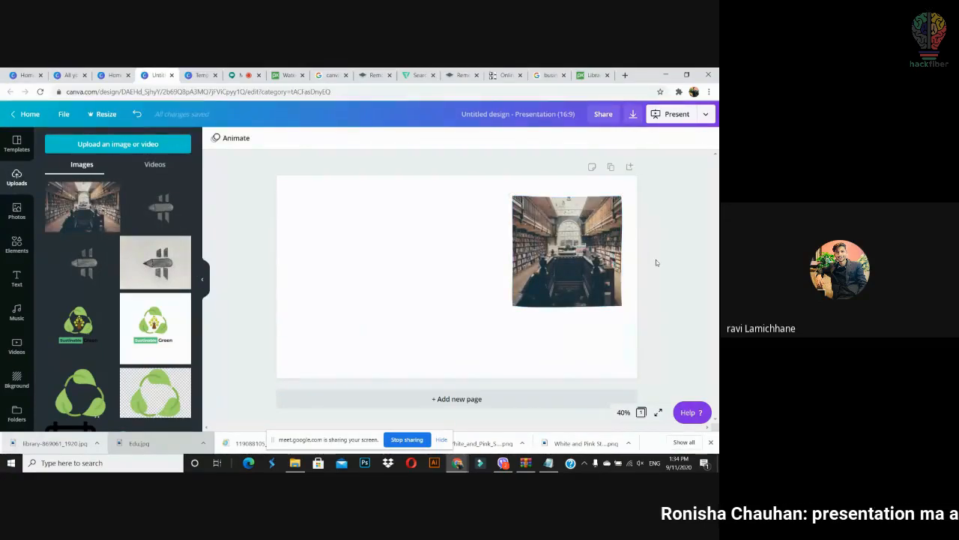
click(560, 303)
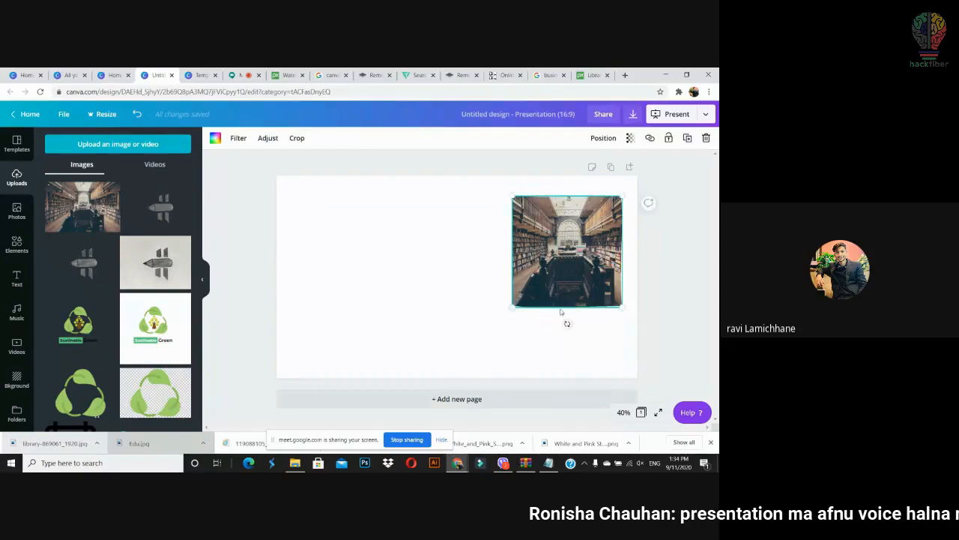
key(Delete)
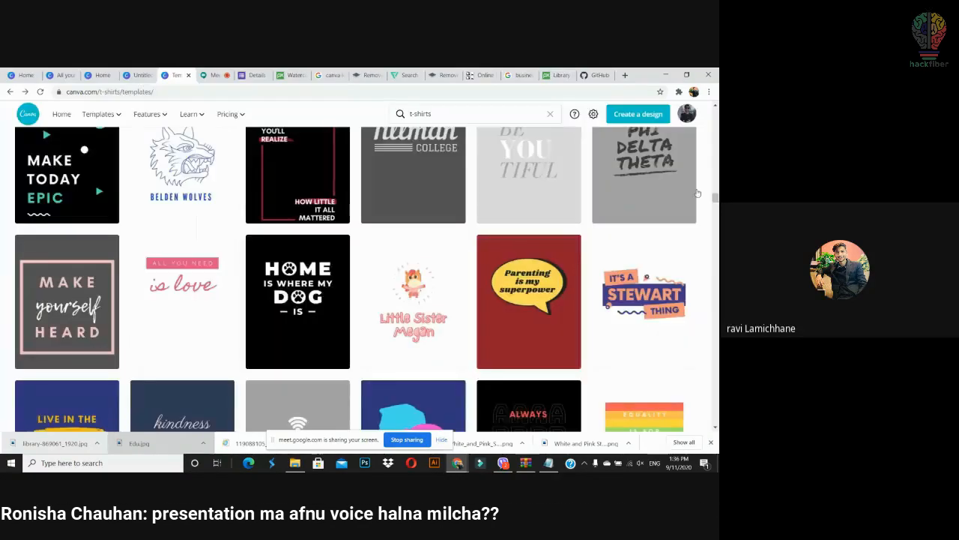
Step: Return to the untitled presentation, glance at the Text panel, then go back to Canva home
scroll(713, 198, up, 2)
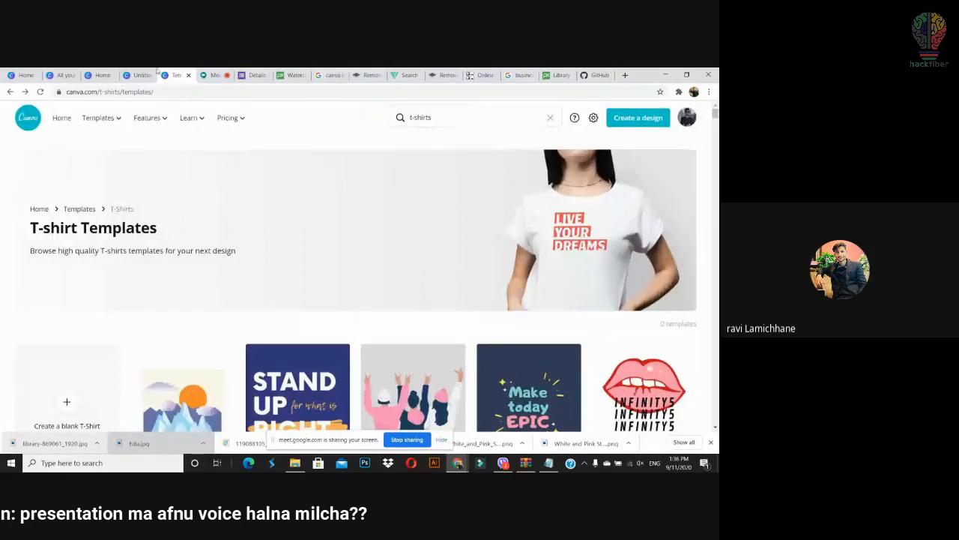
click(140, 76)
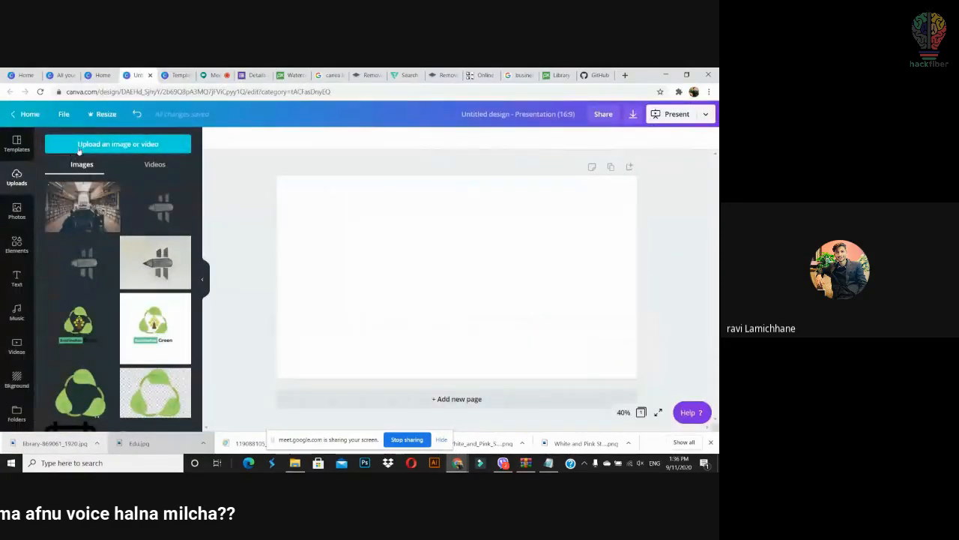
click(17, 270)
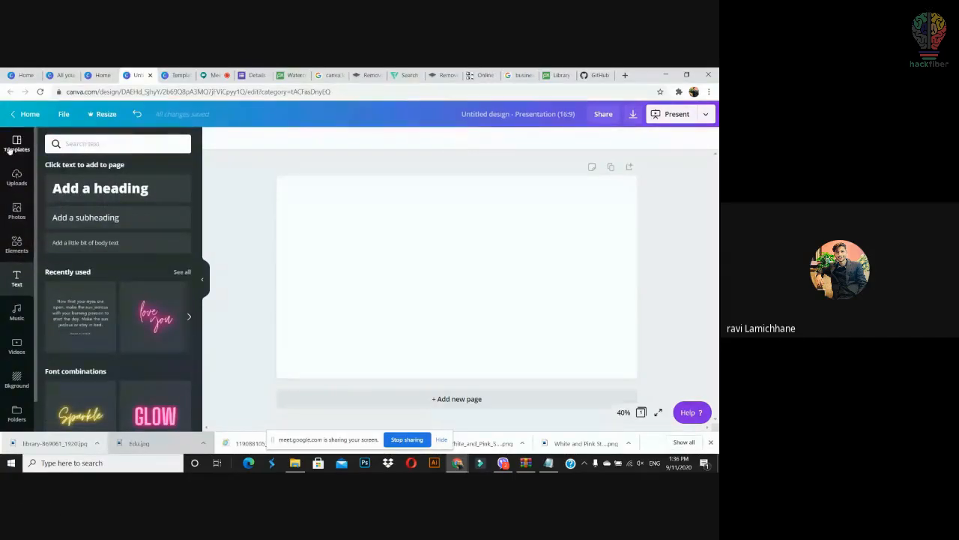
click(27, 114)
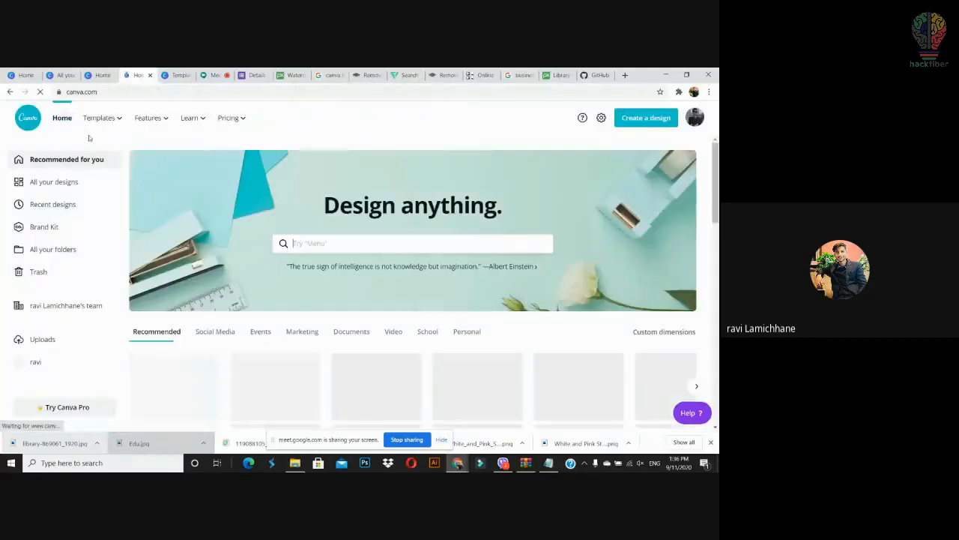
Step: Search Canva for 'videos' and open the Pre-K remote learning video template, scrolling its pages
click(410, 237)
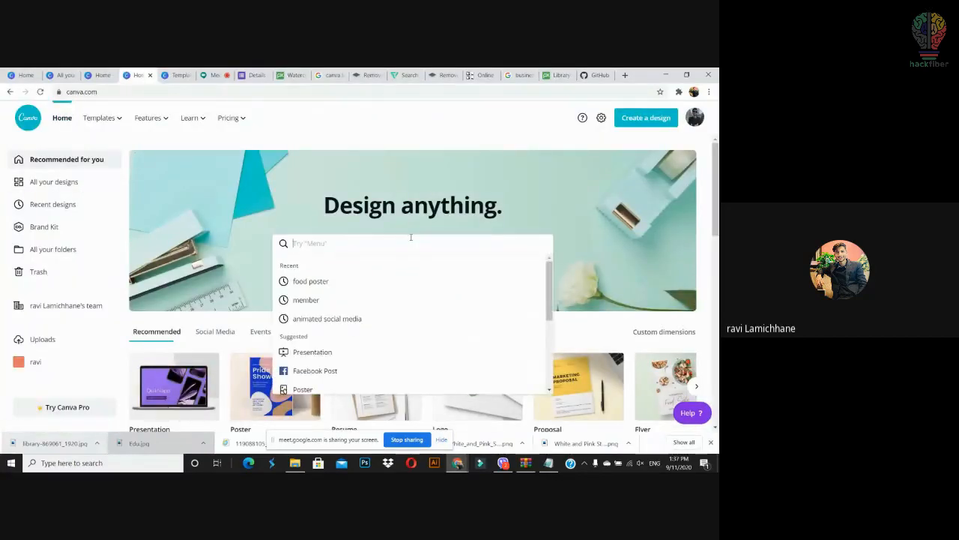
text(videos)
key(Return)
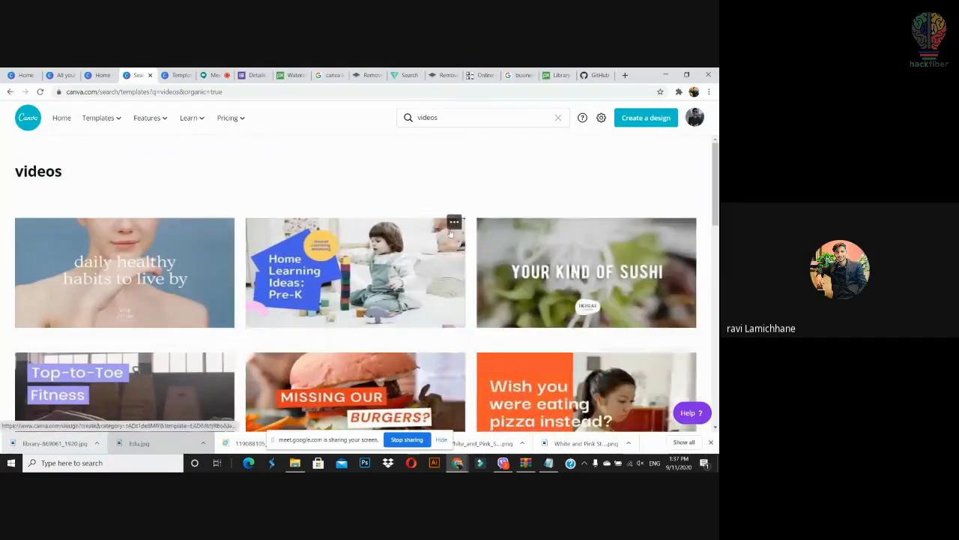
click(460, 274)
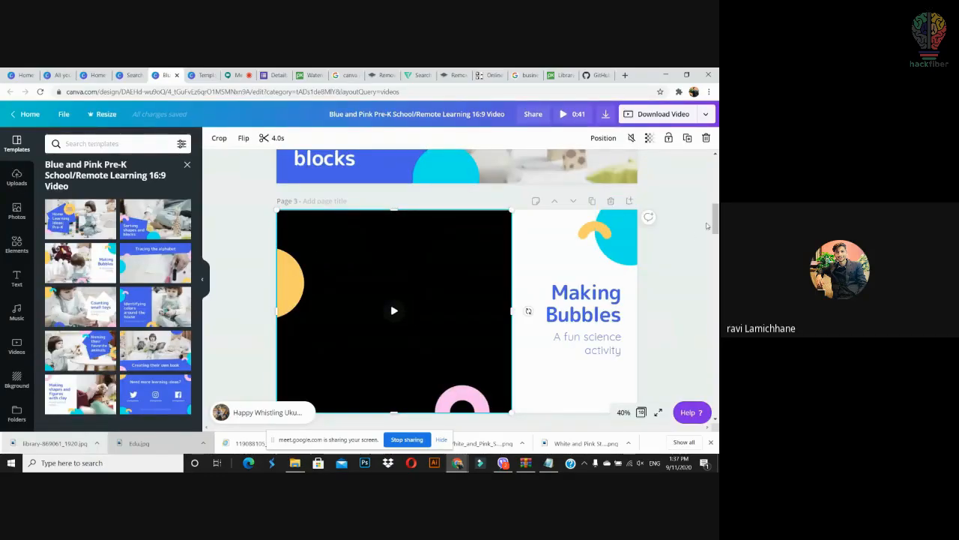
scroll(697, 221, down, 5)
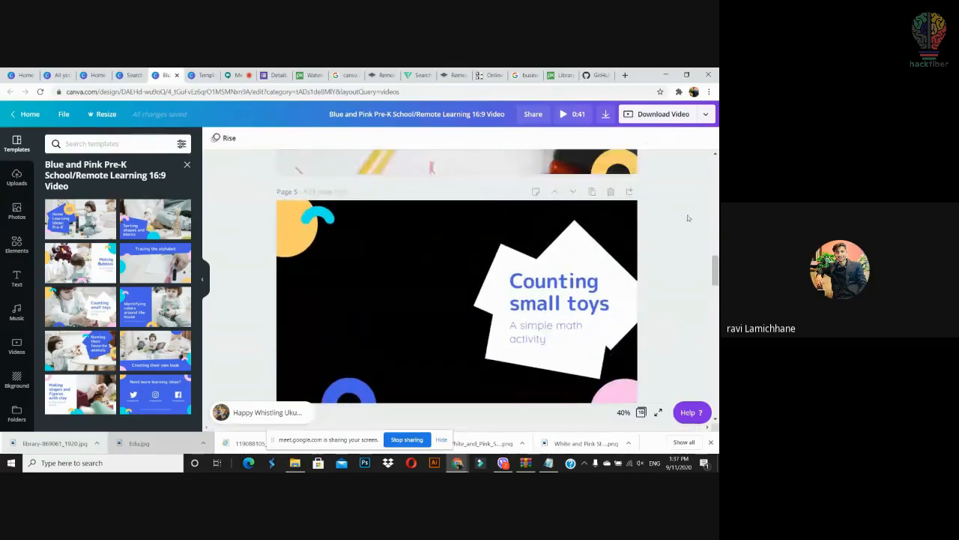
scroll(717, 295, up, 8)
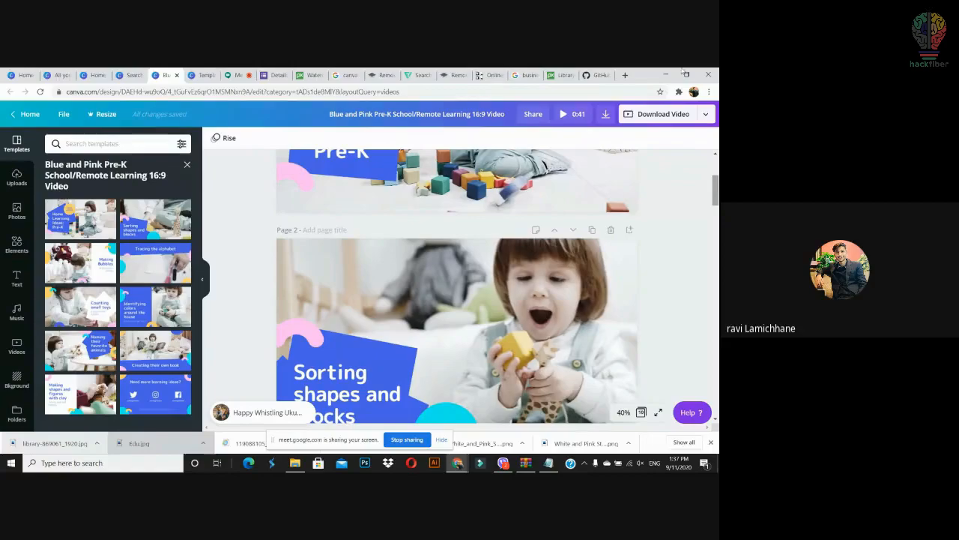
scroll(591, 156, up, 3)
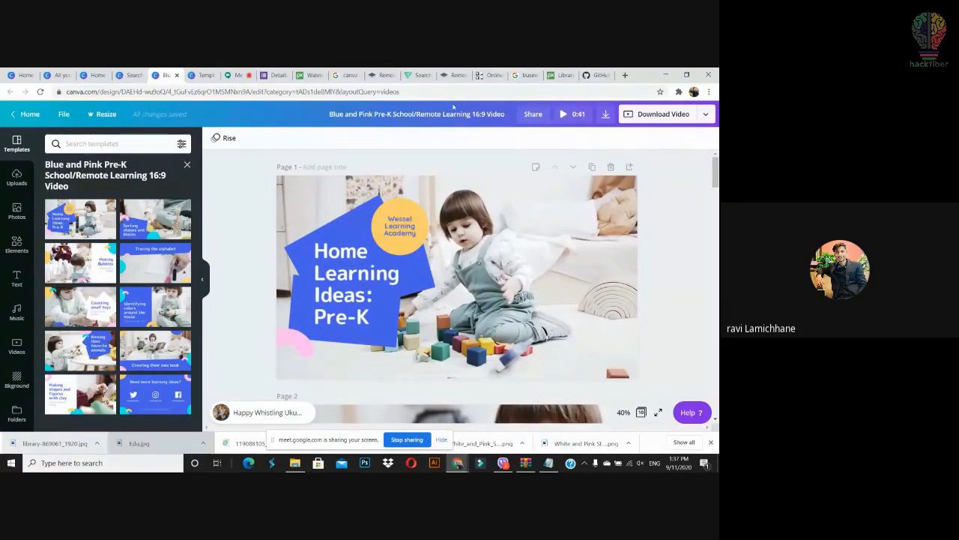
Step: Select the Page 1 video and check its volume slider, then return to the Graphics Designing presentation
click(482, 263)
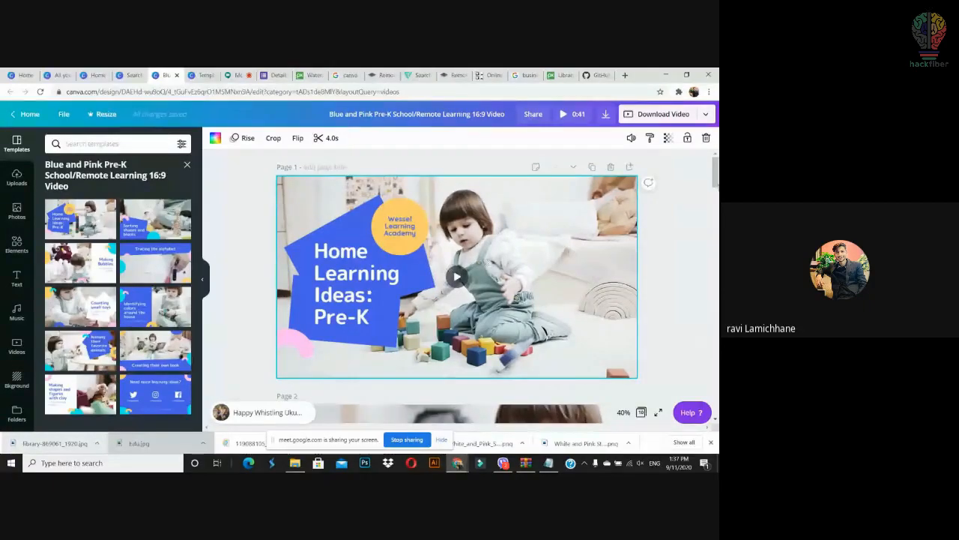
scroll(712, 177, down, 1)
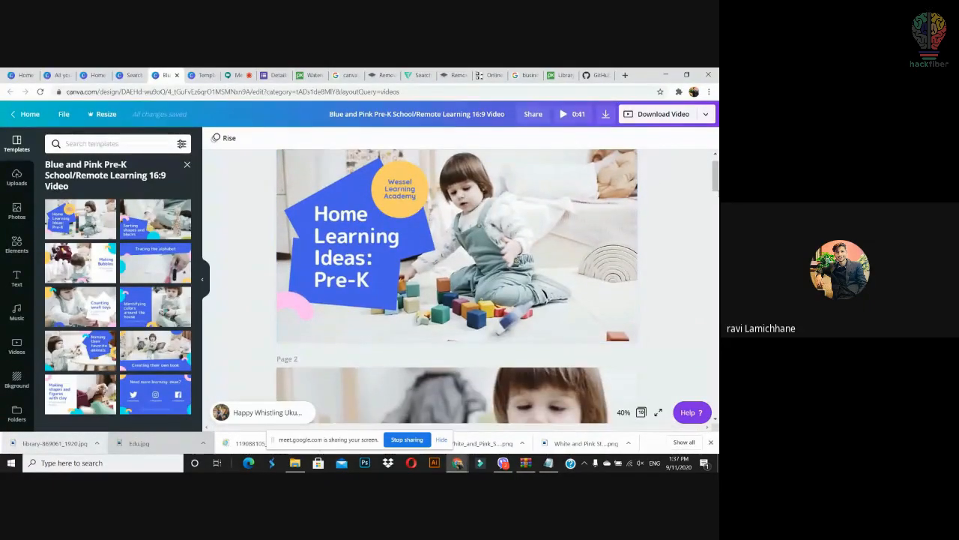
scroll(713, 176, up, 1)
click(521, 271)
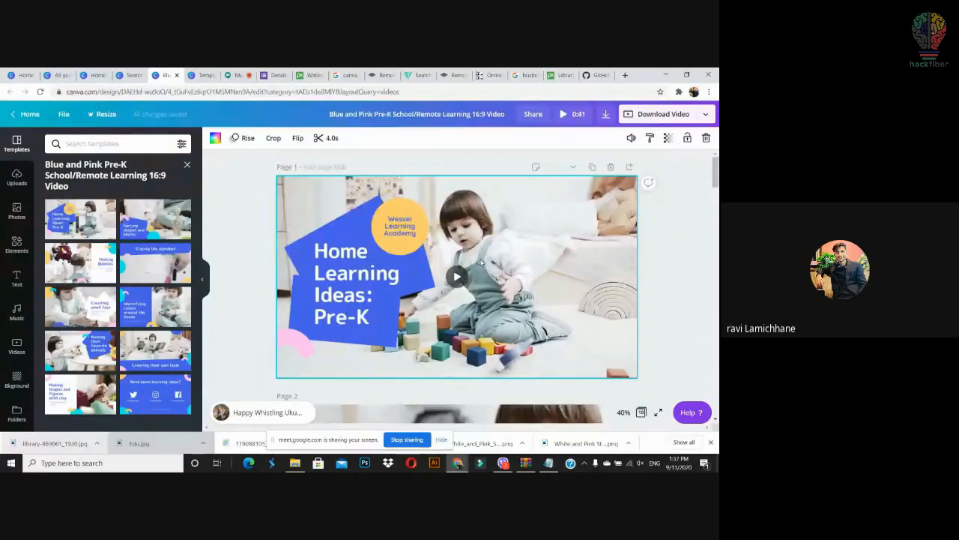
click(633, 139)
mouse_move(602, 165)
mouse_down()
mouse_move(561, 165)
mouse_move(602, 165)
mouse_up()
click(672, 178)
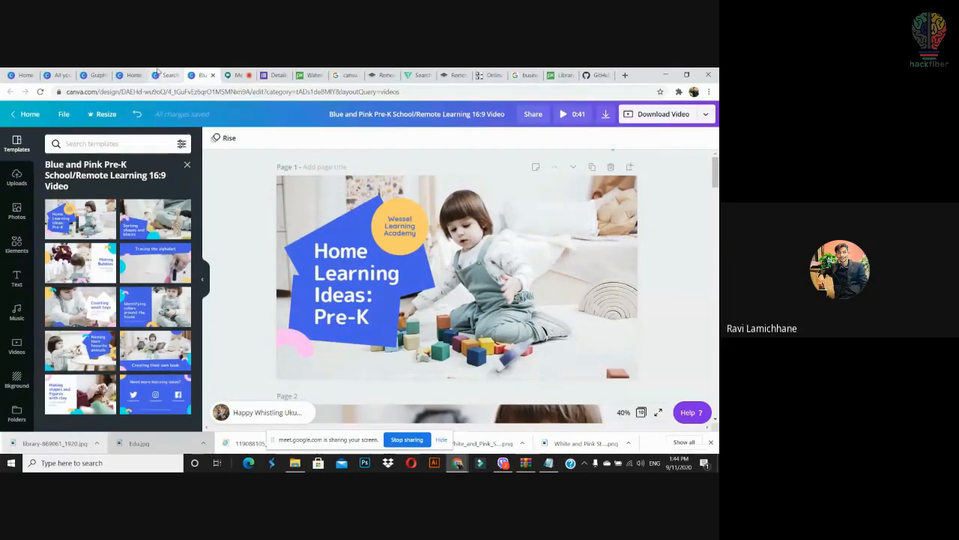
click(165, 75)
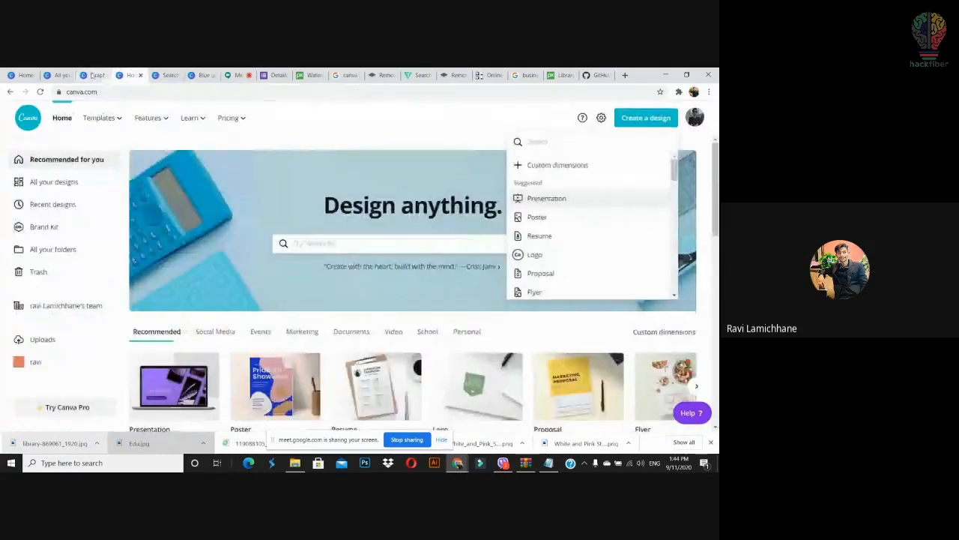
Step: Scroll the Graphics Designing deck to its page 10 'Thank you!' slide, then switch to Google Meet
click(96, 75)
scroll(679, 211, down, 3)
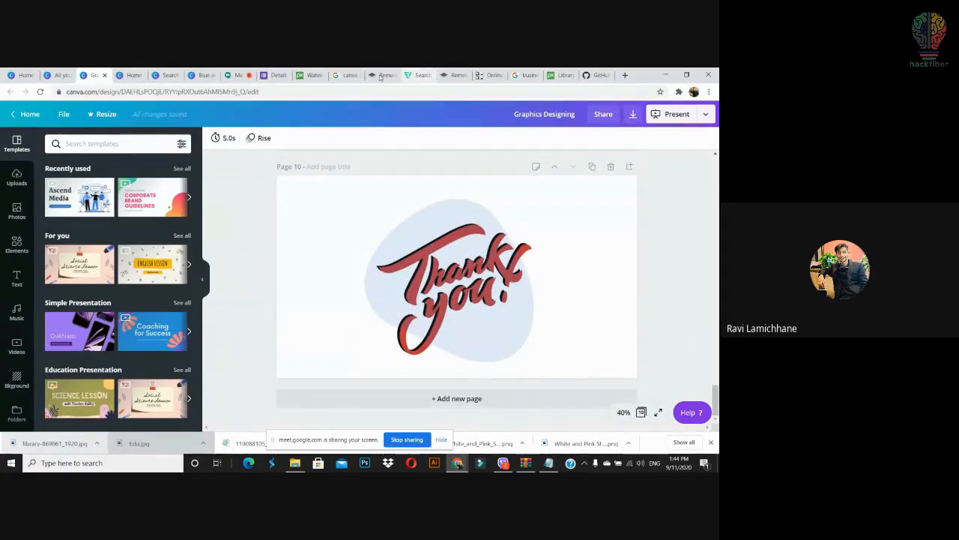
click(233, 75)
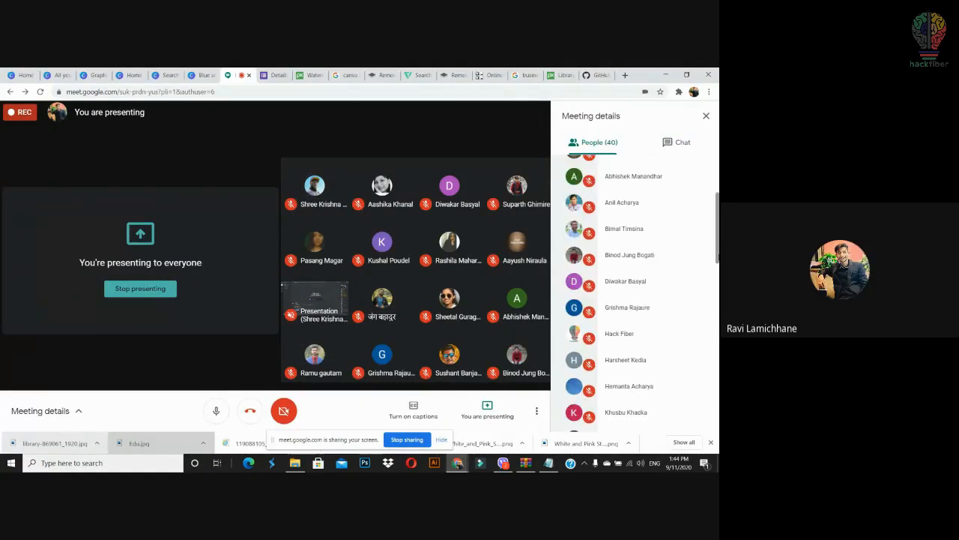
Step: Open the Stop presenting popup from Meet's 'You are presenting' button
drag(718, 257, 717, 257)
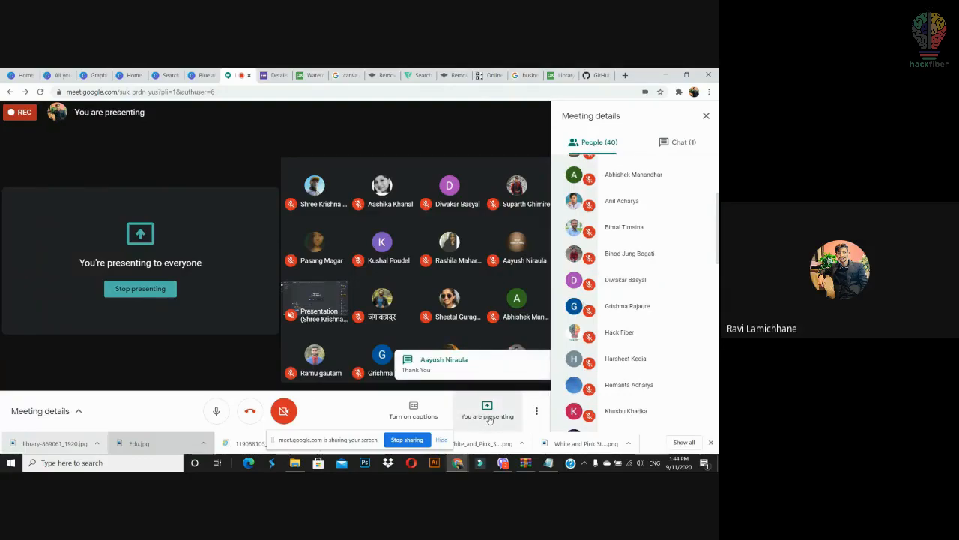
click(488, 412)
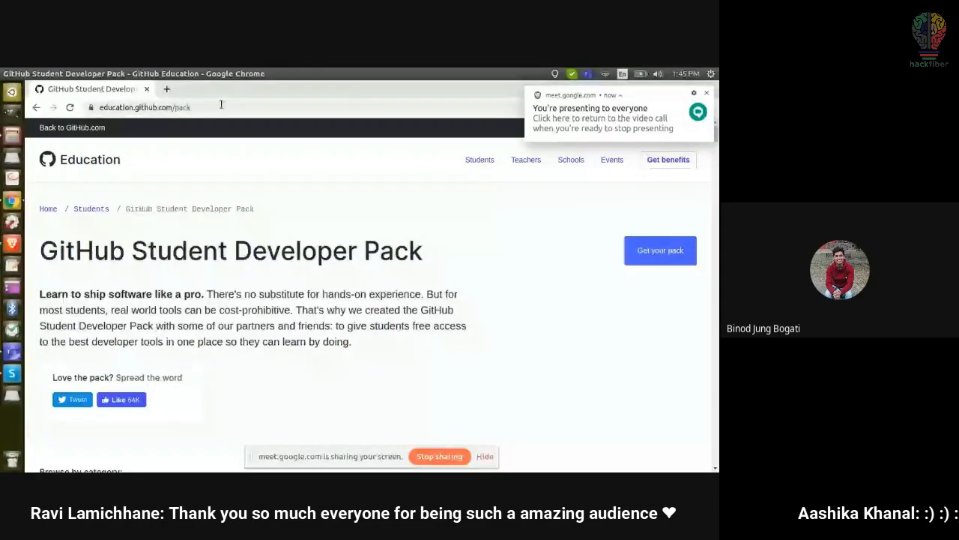
Step: Cut the Student Developer Pack page address and highlight 'Student' in the page heading
click(221, 105)
key(ctrl+c)
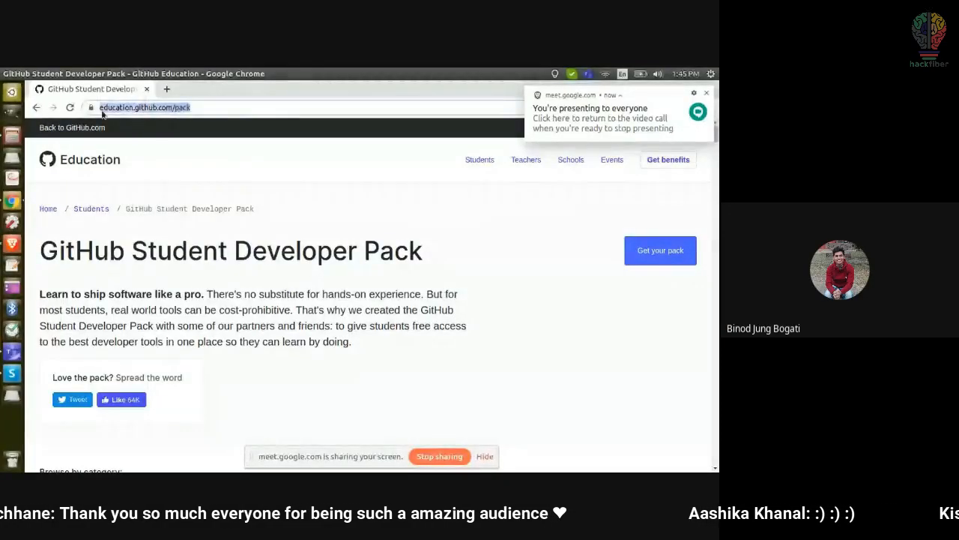
key(BackSpace)
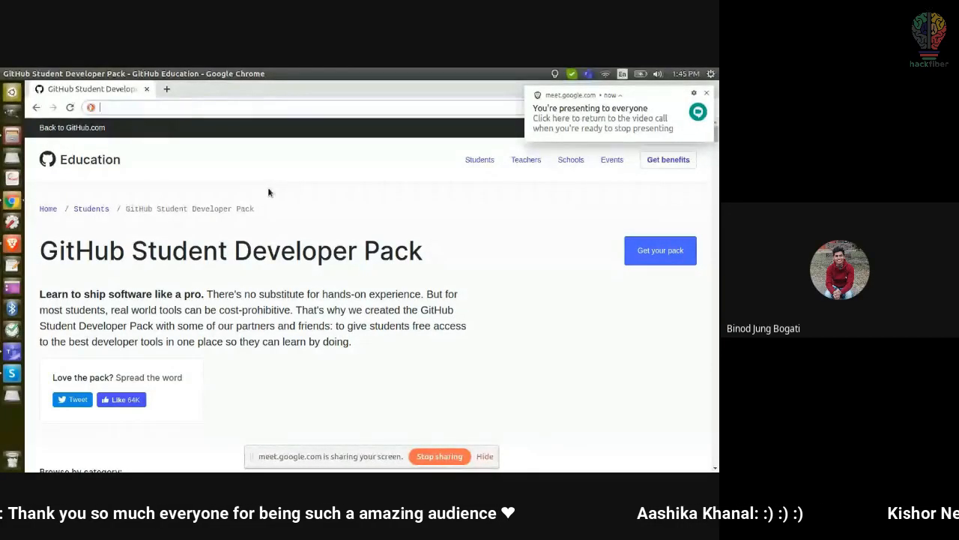
double_click(176, 252)
click(304, 238)
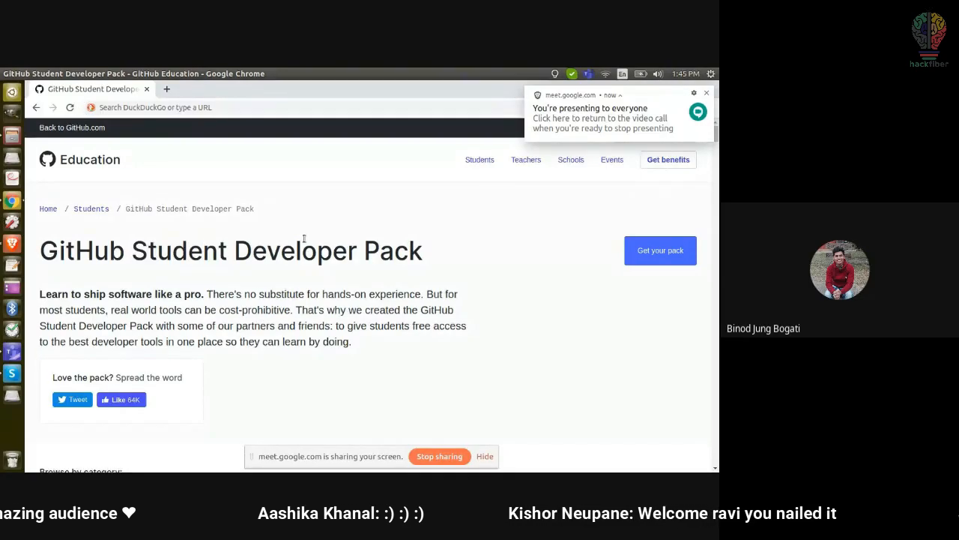
scroll(304, 240, down, 5)
scroll(303, 240, up, 5)
click(707, 91)
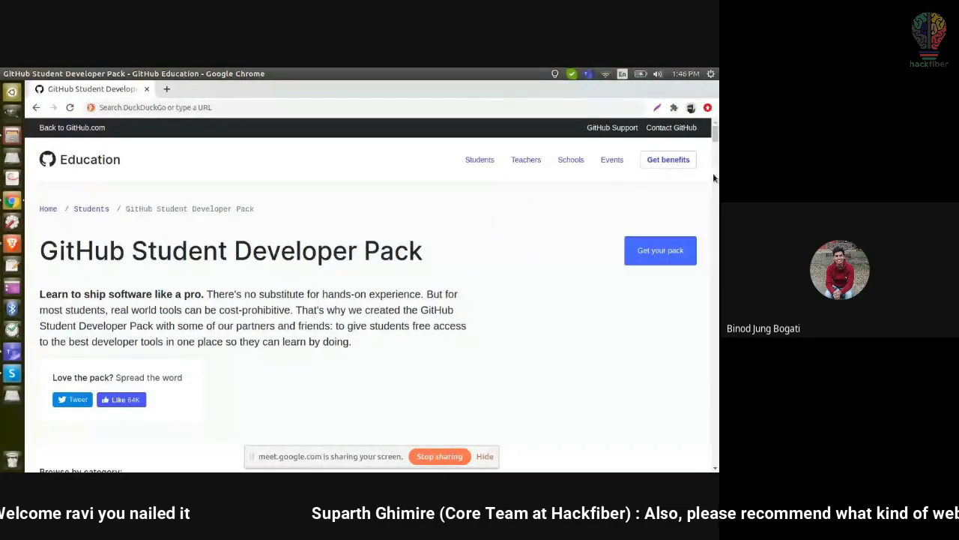
double_click(179, 250)
click(255, 252)
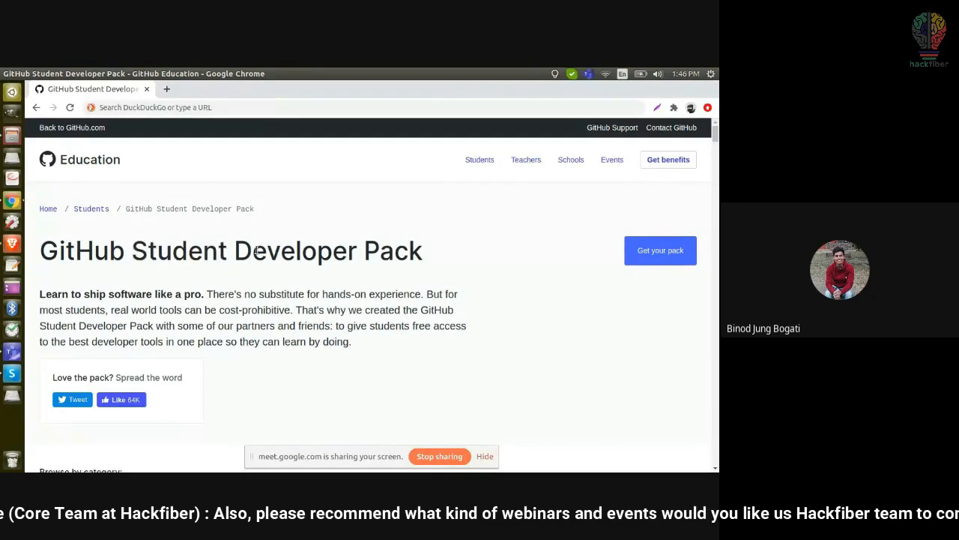
Step: Scroll through All offers and highlight Canva's free 12-month Pro benefit
scroll(255, 254, down, 1)
scroll(256, 253, down, 6)
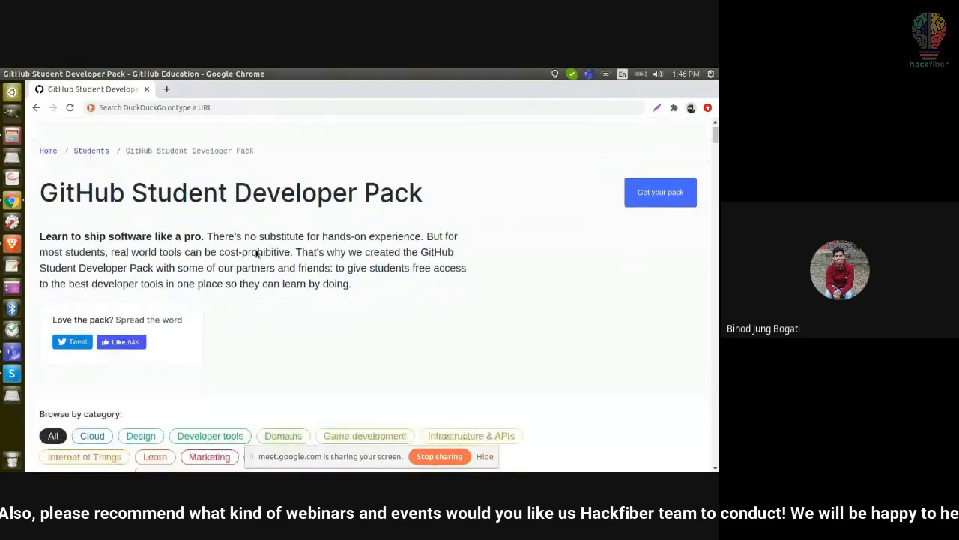
scroll(256, 253, down, 3)
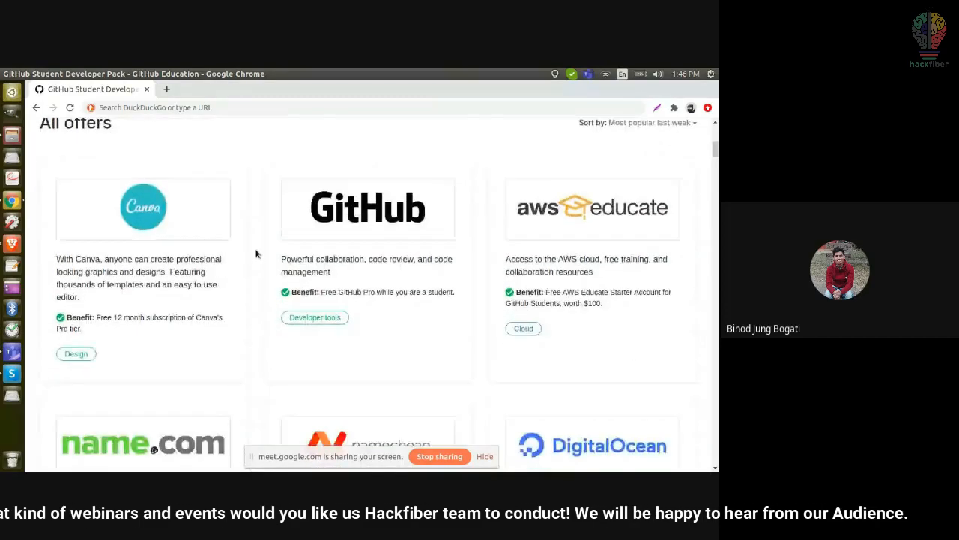
scroll(255, 253, up, 6)
scroll(256, 254, down, 1)
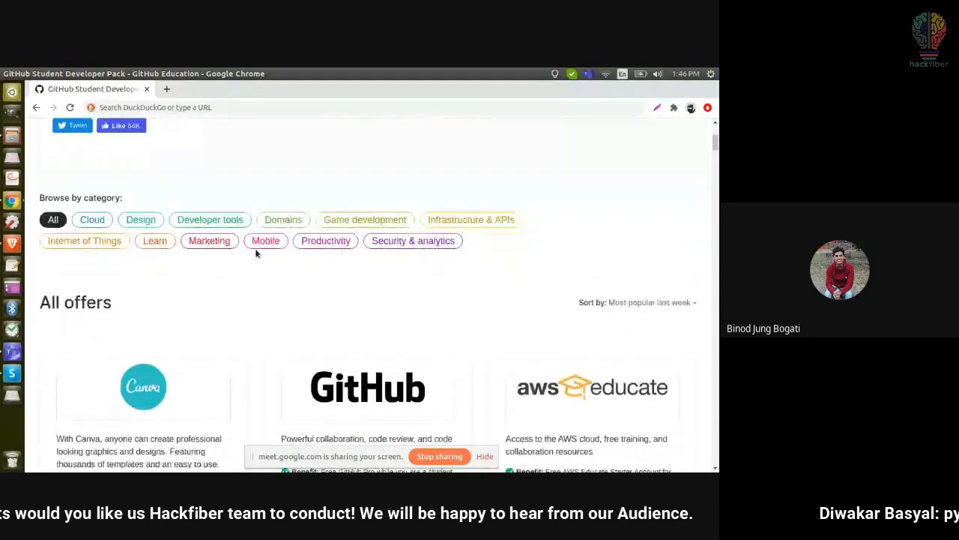
scroll(256, 253, down, 5)
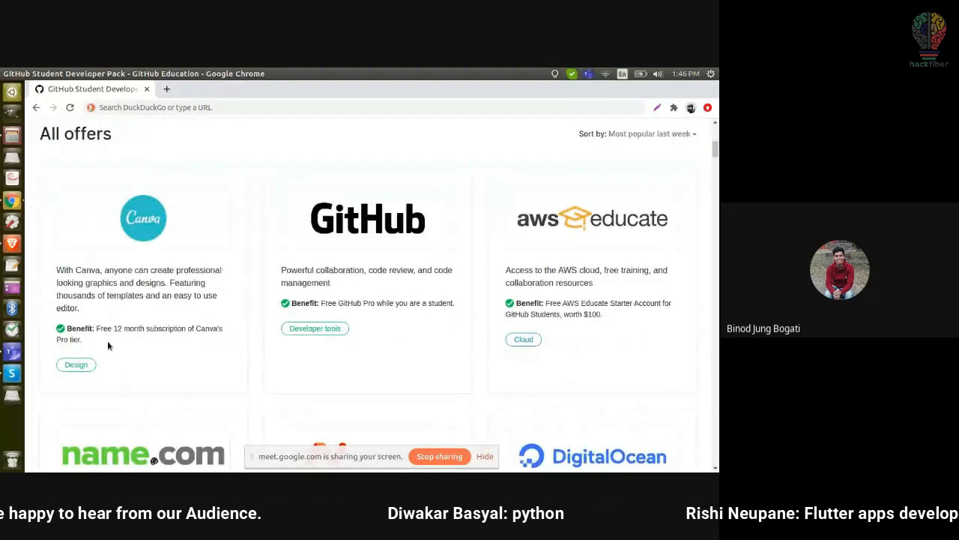
drag(96, 328, 119, 340)
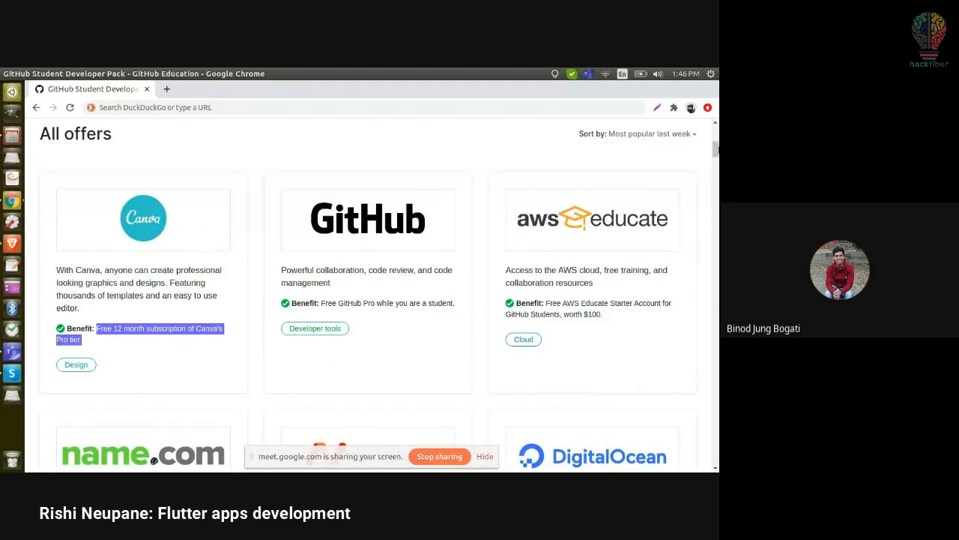
mouse_move(717, 149)
mouse_down()
mouse_move(717, 188)
mouse_move(717, 134)
mouse_move(717, 151)
mouse_up()
scroll(678, 147, up, 2)
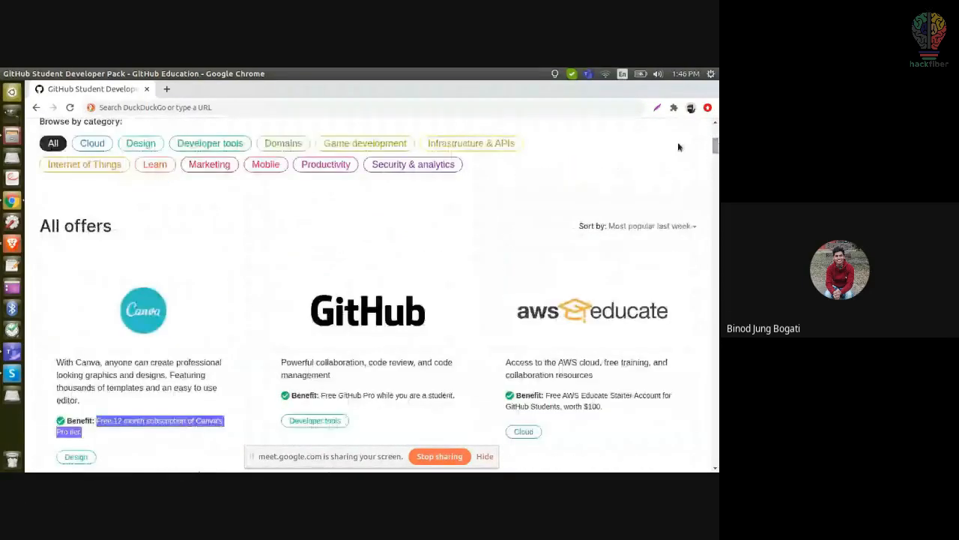
click(155, 260)
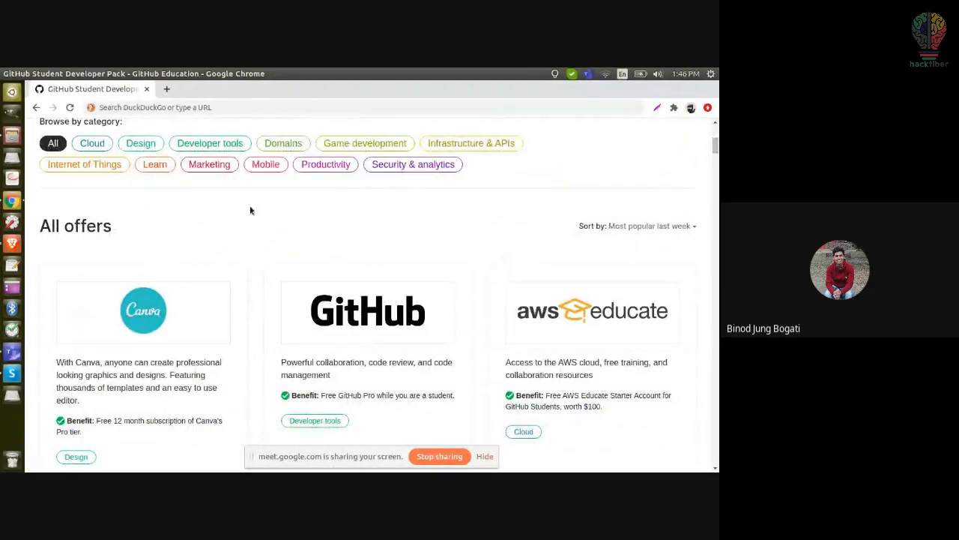
Step: Re-cut the pack link from the address bar and bring the Meet window forward in Brave
click(174, 106)
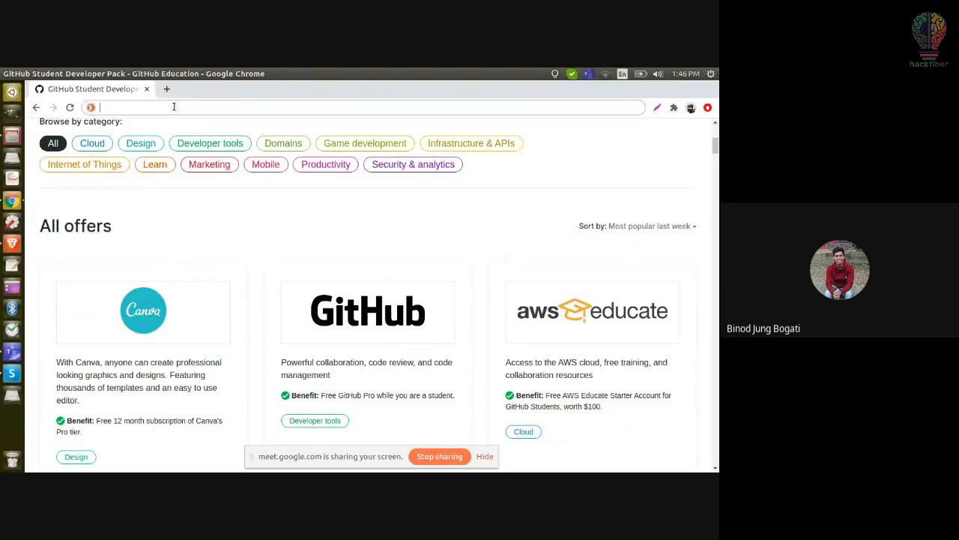
key(ctrl+v)
key(BackSpace)
click(11, 246)
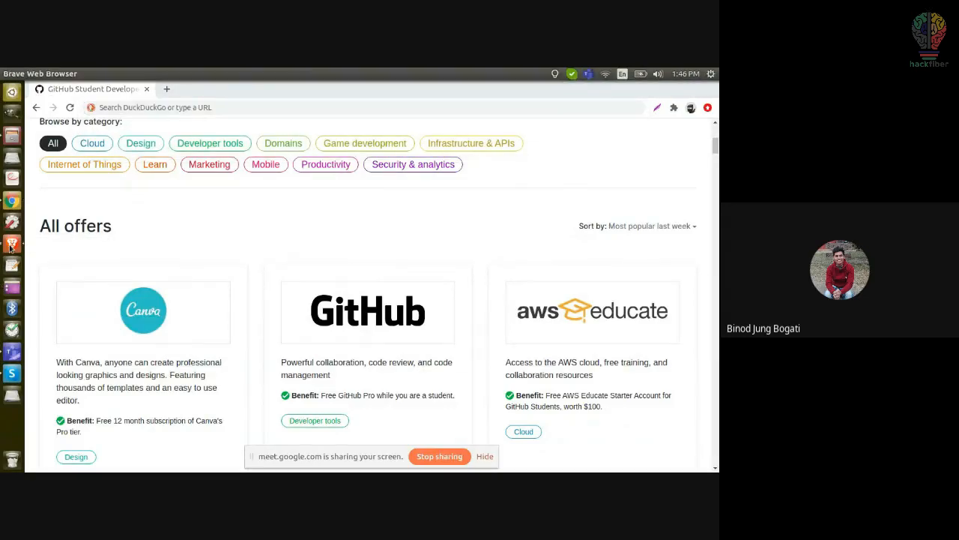
click(11, 244)
click(241, 272)
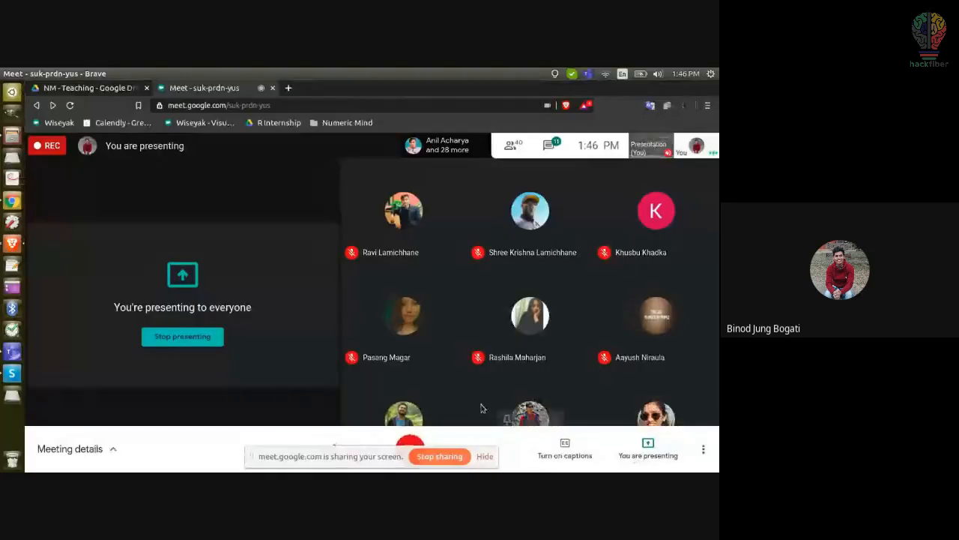
click(549, 145)
key(ctrl+v)
key(Return)
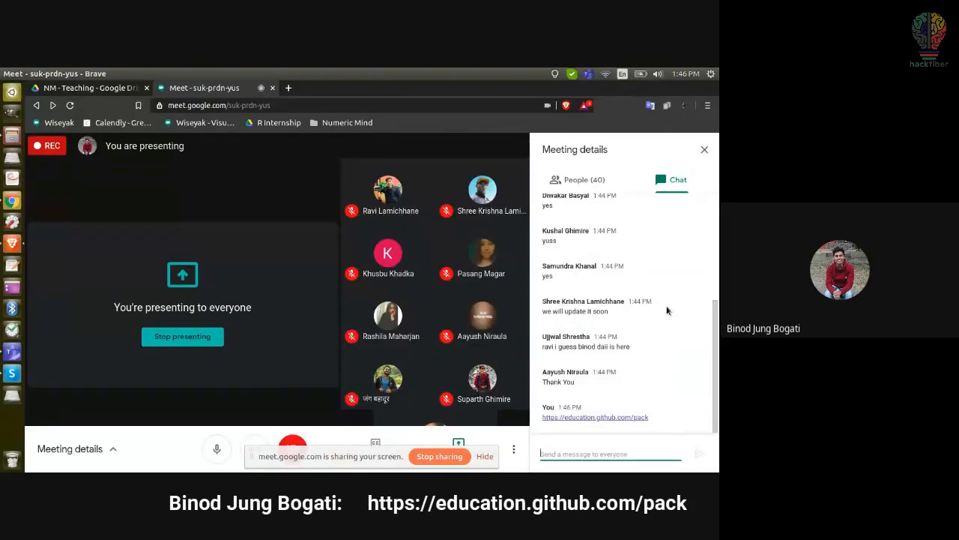
click(11, 201)
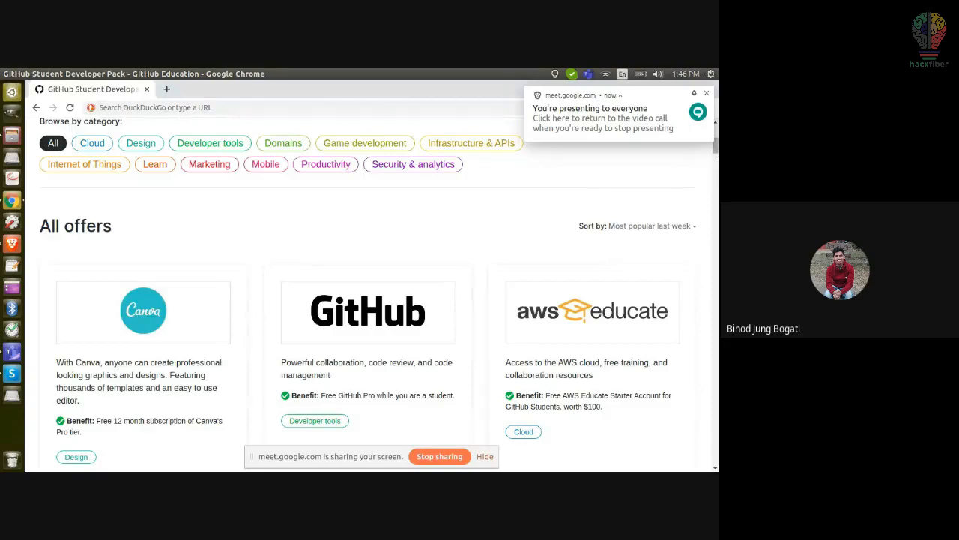
Step: Open the pack's offers page and load the benefits listing
scroll(374, 300, up, 10)
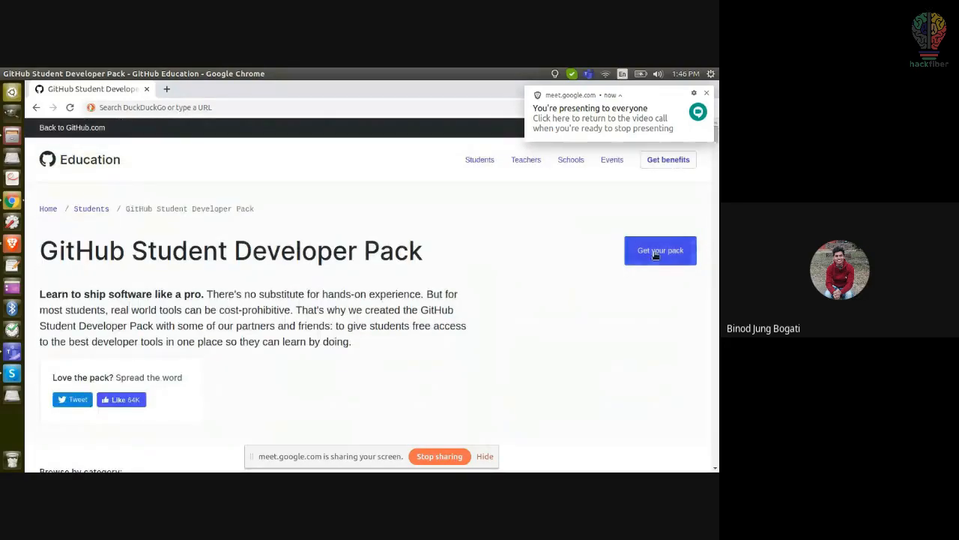
click(656, 255)
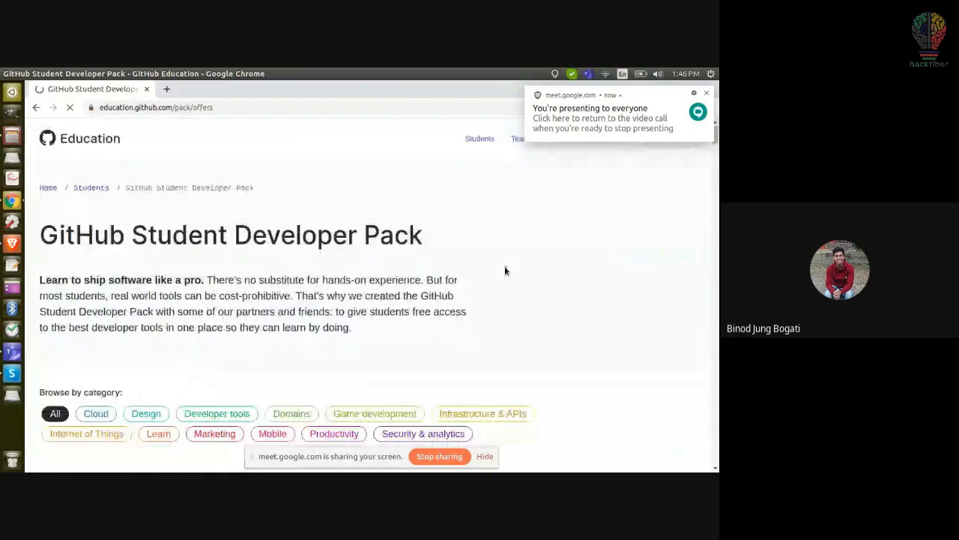
scroll(504, 271, down, 5)
scroll(504, 271, up, 5)
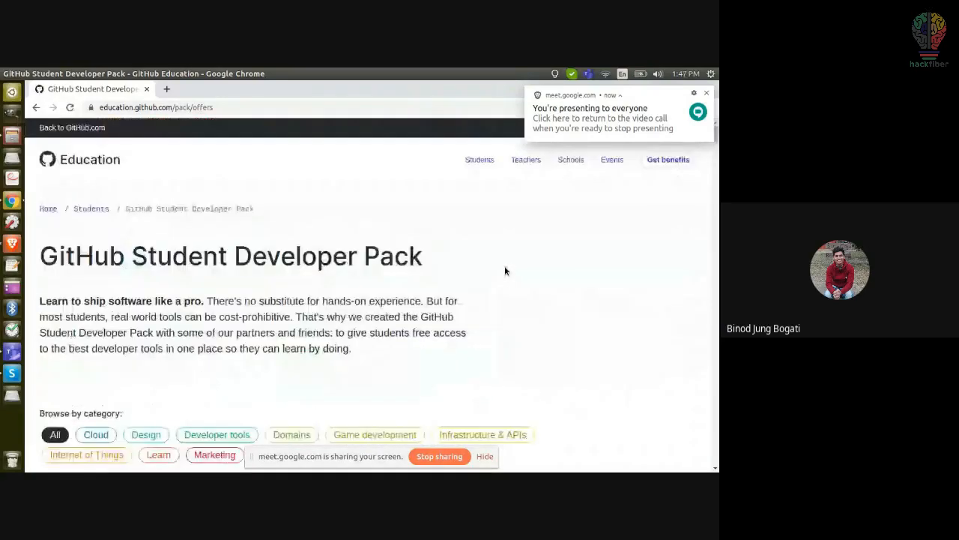
scroll(504, 270, down, 1)
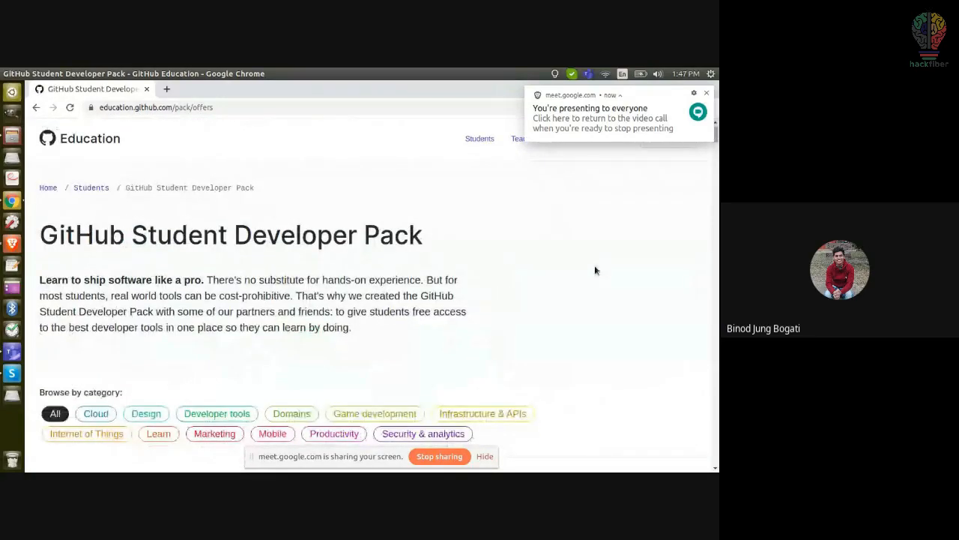
scroll(594, 271, up, 1)
scroll(595, 271, down, 1)
scroll(595, 270, up, 1)
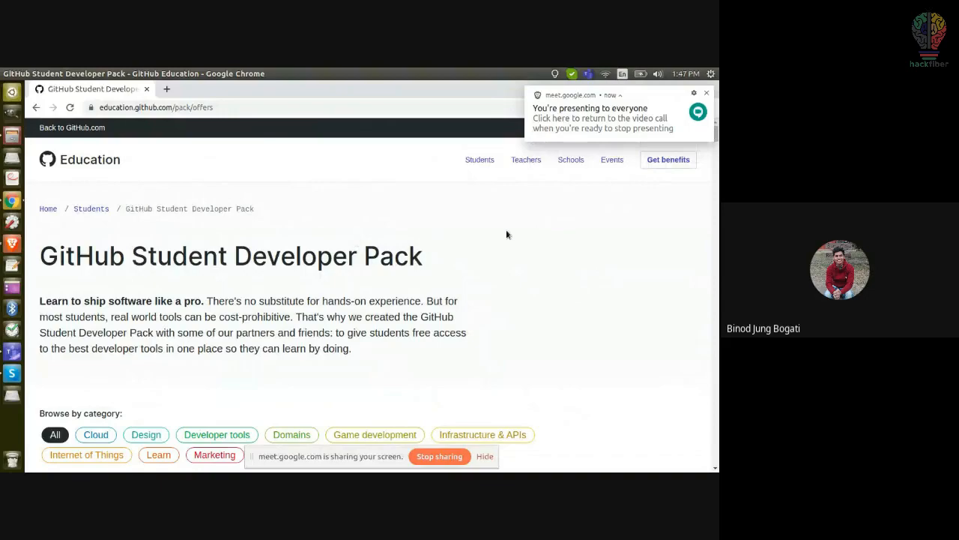
click(666, 166)
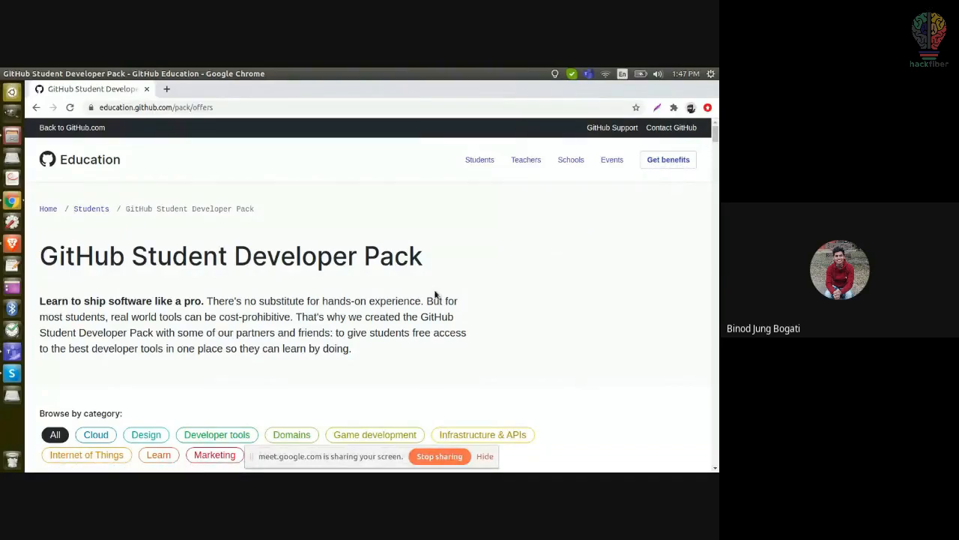
drag(716, 137, 710, 357)
Step: Start a find-in-page search, type 'dai', then delete the search text
key(ctrl+f)
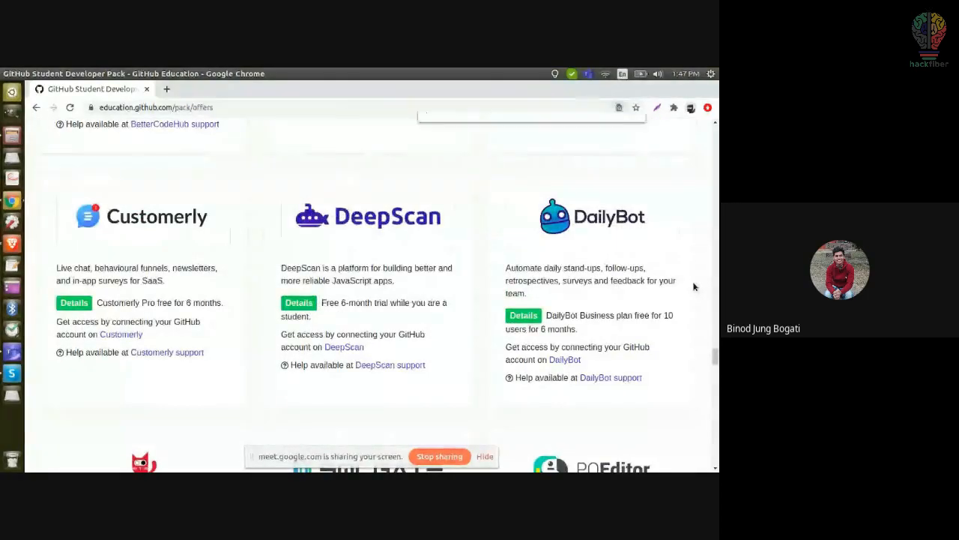
text(dai)
key(BackSpace)
key(BackSpace)
key(BackSpace)
text(t)
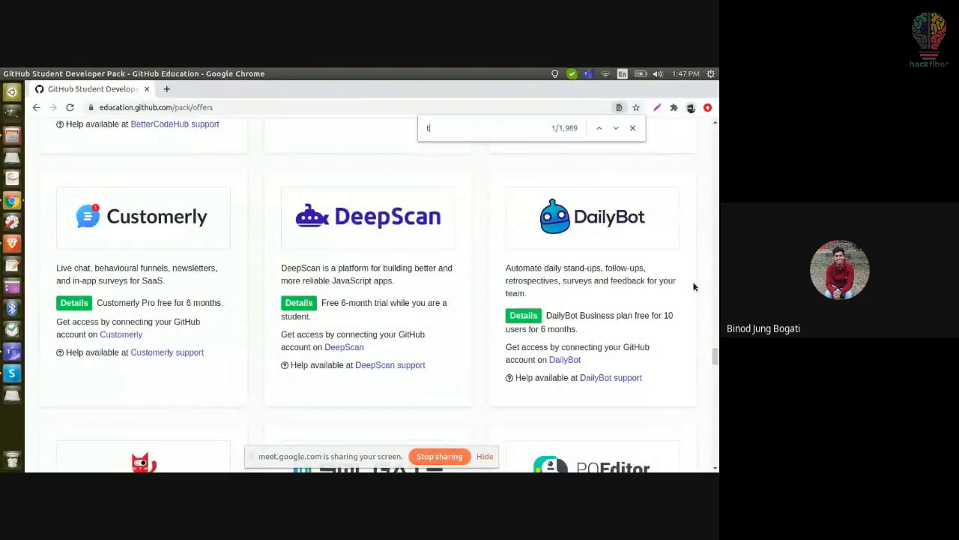
key(BackSpace)
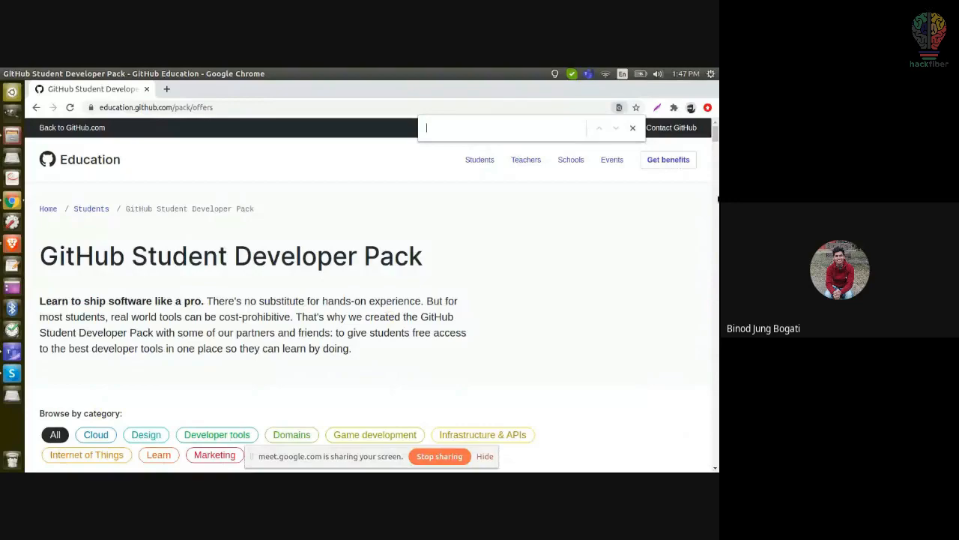
scroll(178, 192, down, 5)
scroll(179, 192, up, 2)
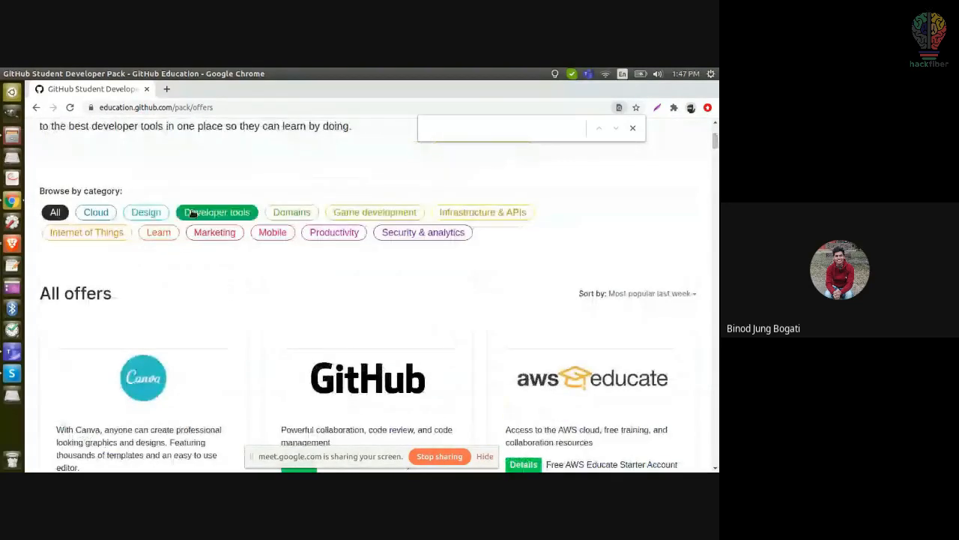
click(192, 212)
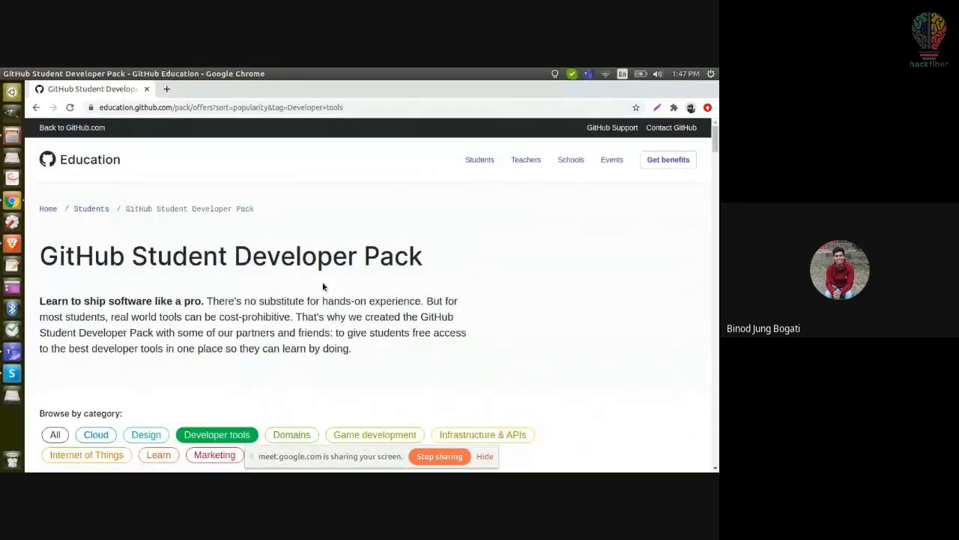
drag(715, 140, 717, 179)
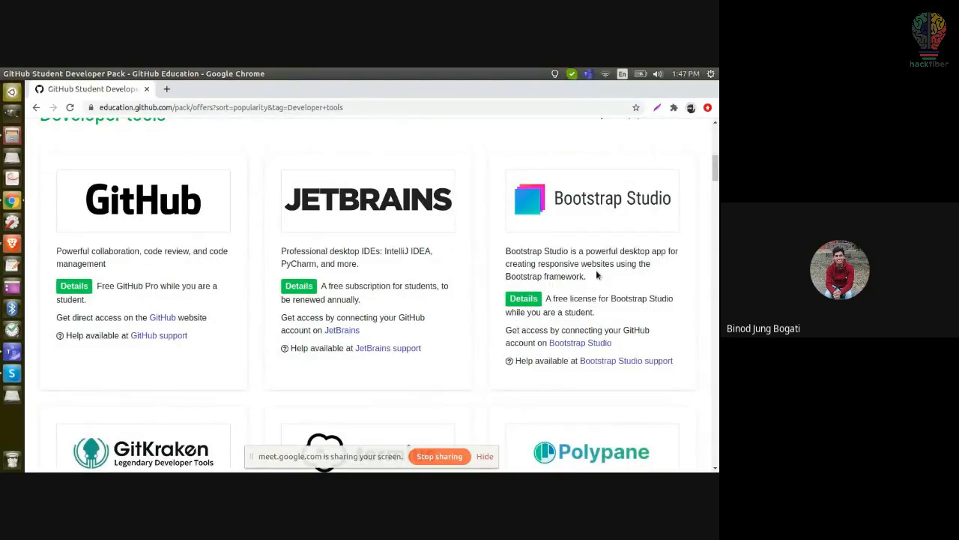
drag(588, 277, 507, 252)
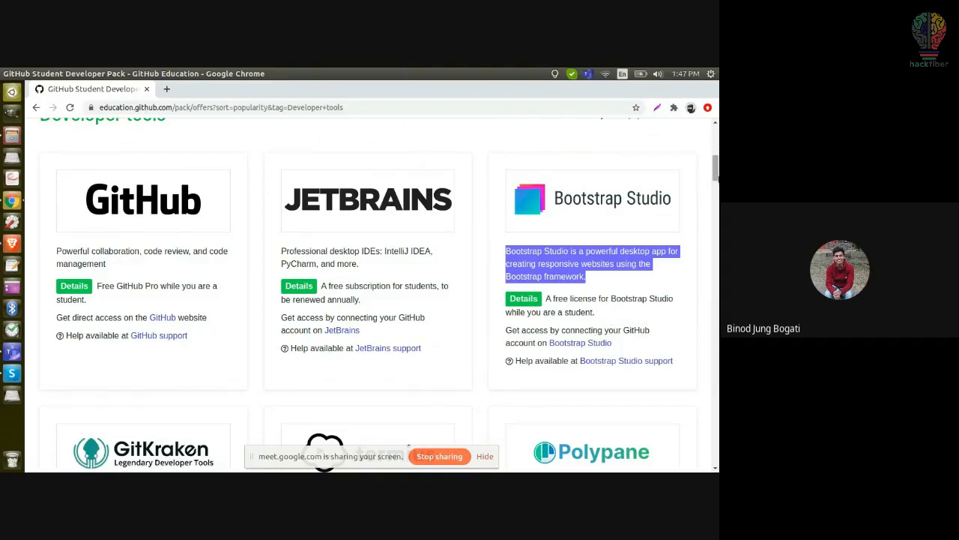
scroll(716, 169, down, 3)
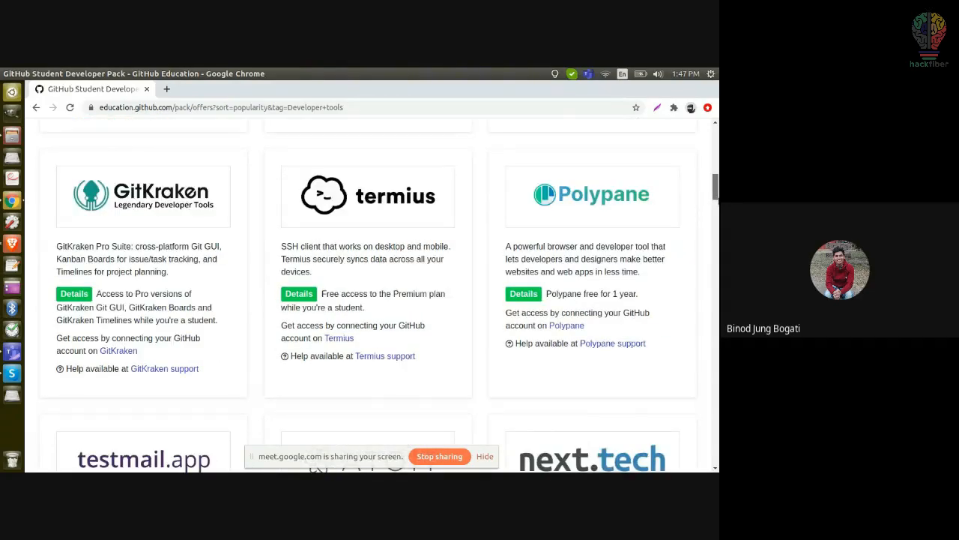
scroll(716, 188, down, 3)
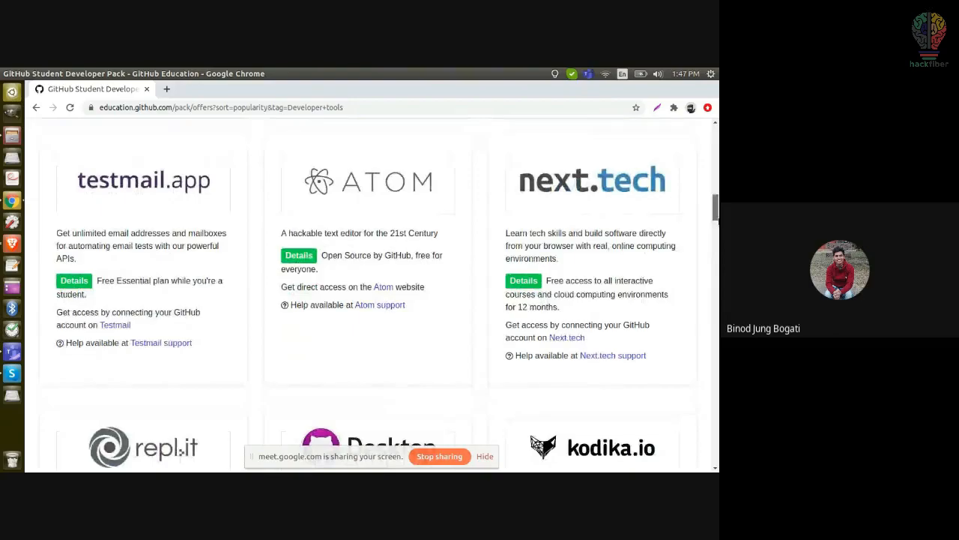
scroll(367, 292, down, 3)
scroll(716, 278, down, 4)
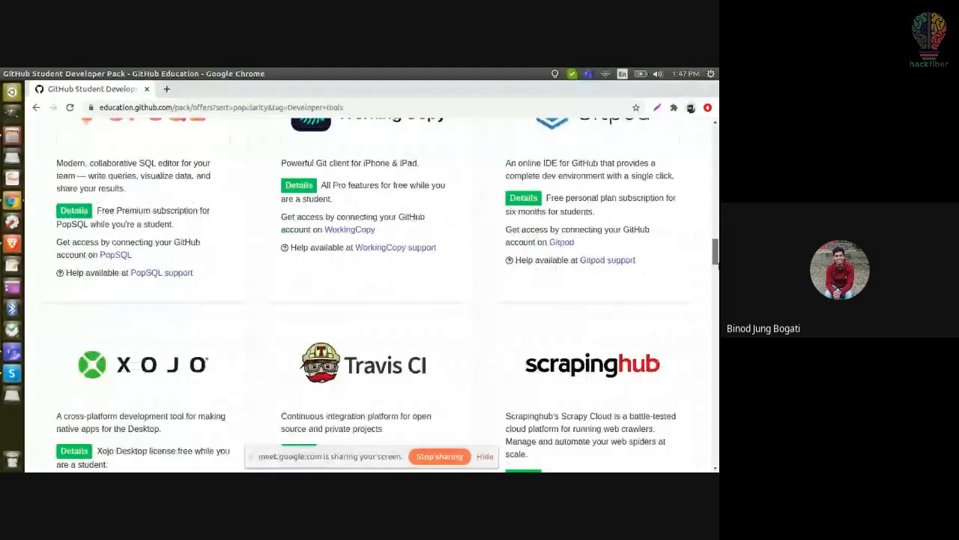
scroll(716, 277, down, 15)
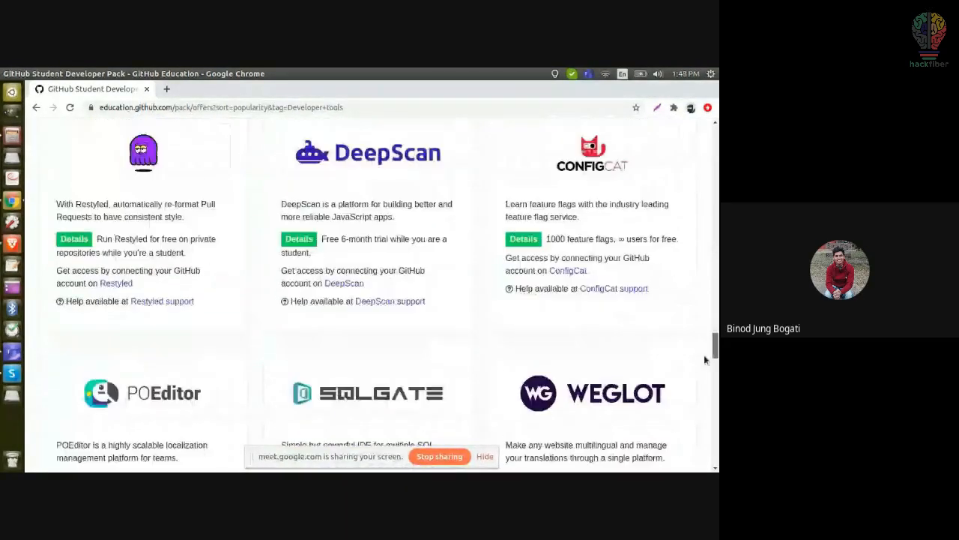
scroll(703, 368, down, 3)
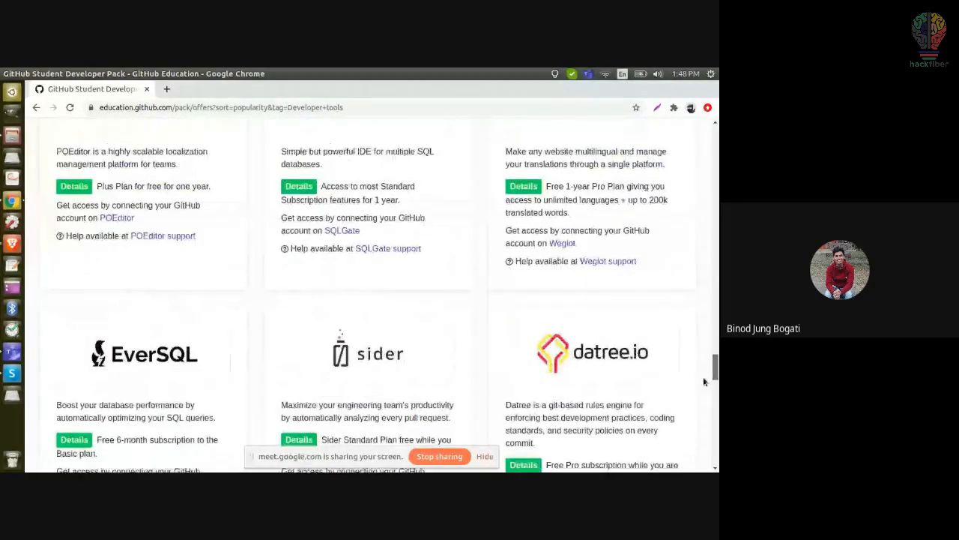
drag(716, 375, 716, 133)
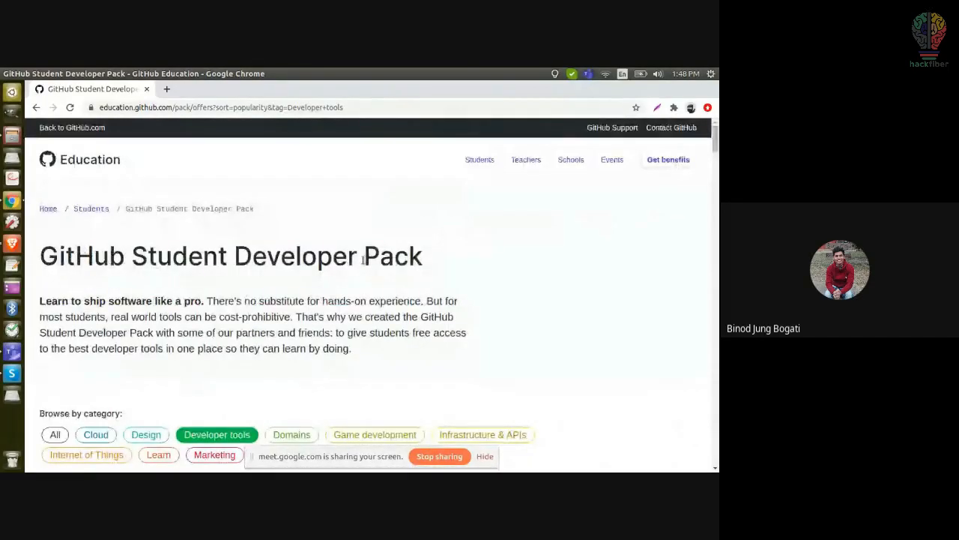
scroll(363, 260, down, 5)
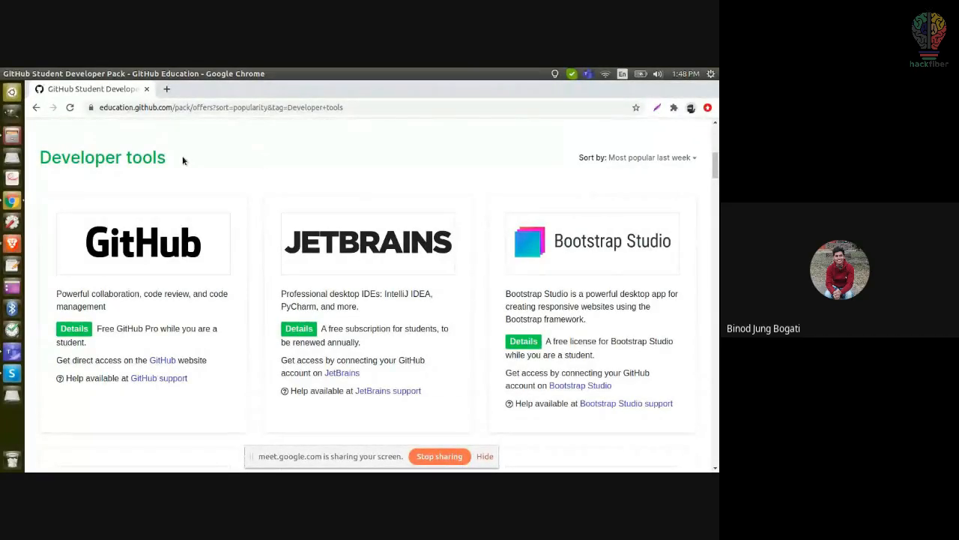
drag(177, 159, 42, 156)
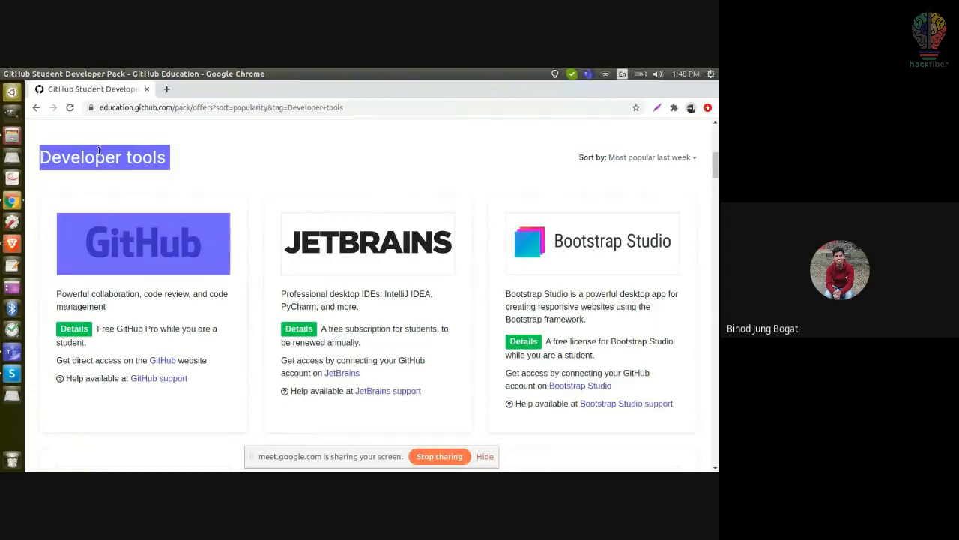
click(224, 156)
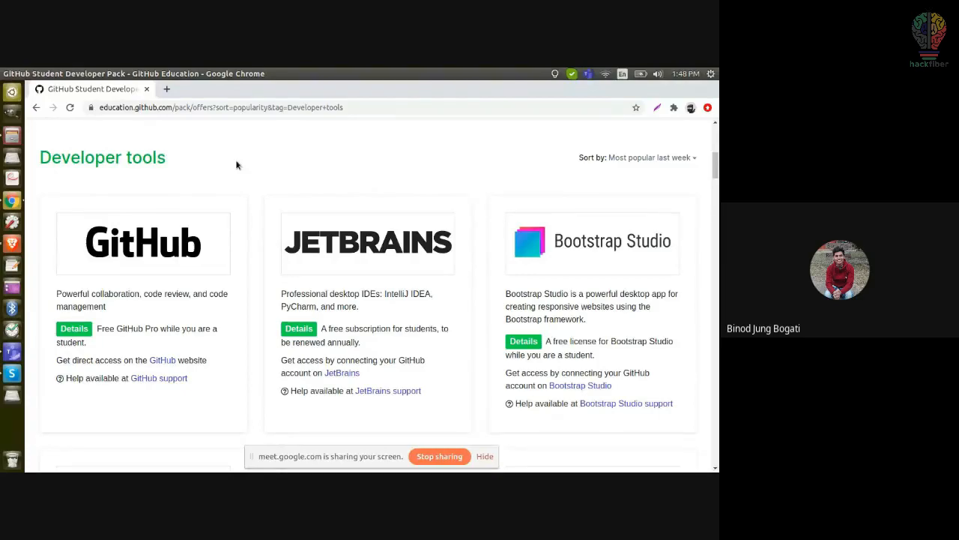
drag(41, 158, 177, 156)
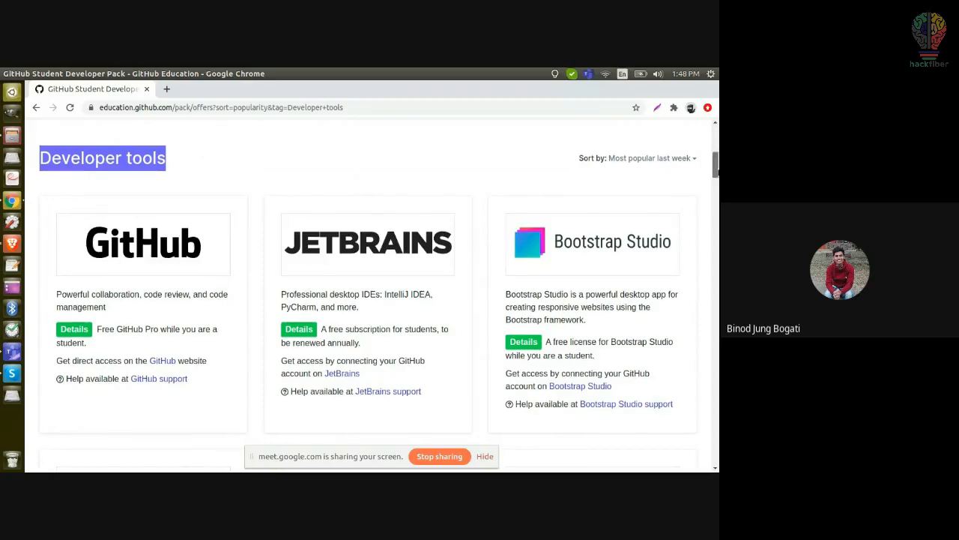
scroll(620, 144, down, 3)
scroll(347, 209, up, 4)
click(347, 209)
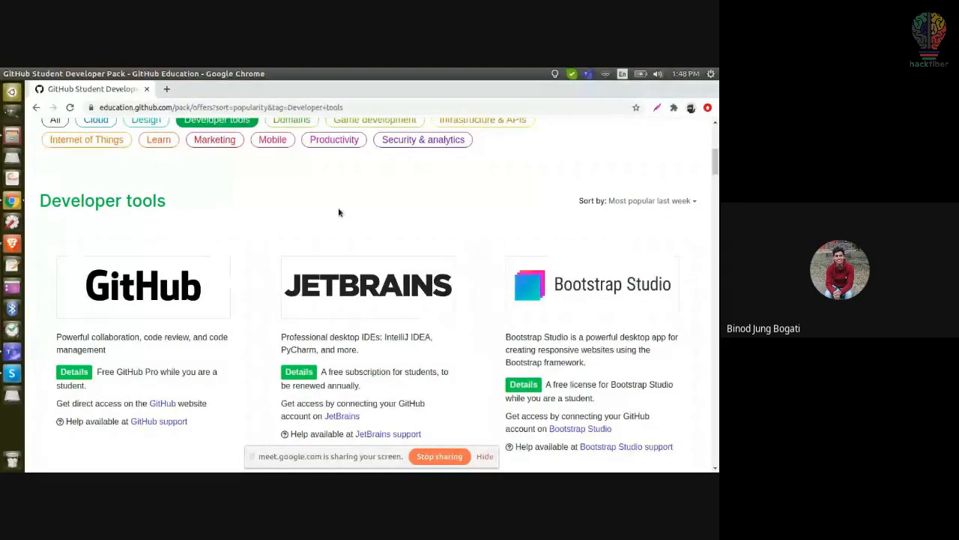
drag(39, 204, 154, 200)
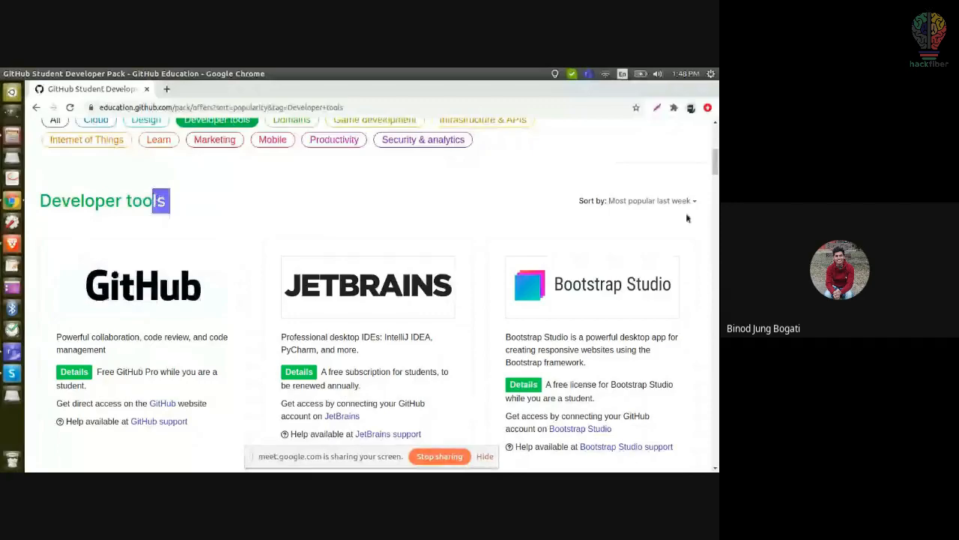
click(173, 209)
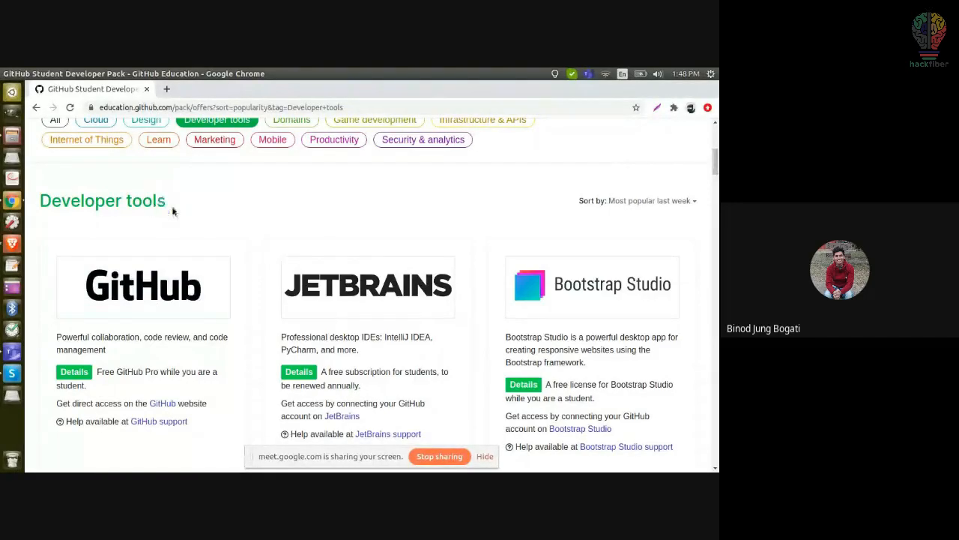
scroll(224, 217, down, 1)
scroll(224, 217, down, 2)
scroll(224, 213, up, 1)
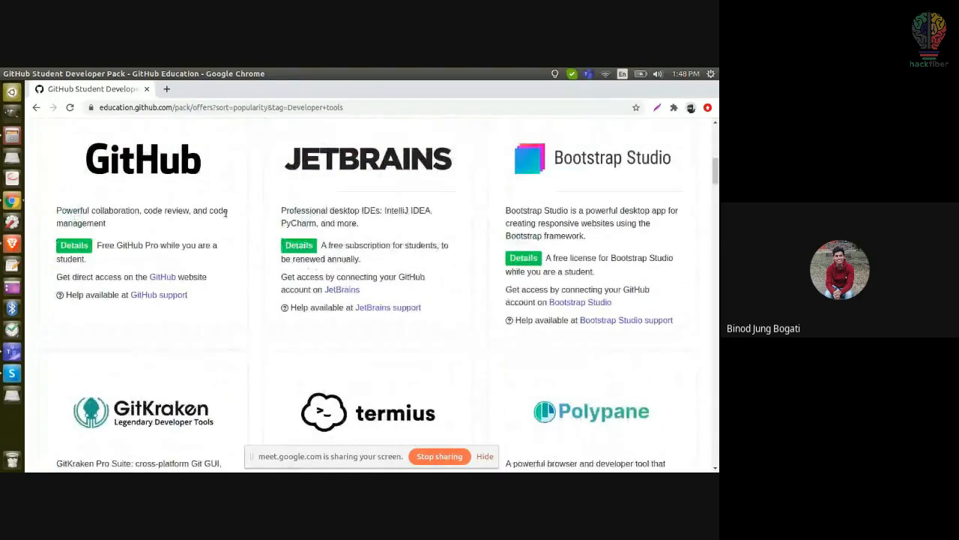
click(35, 108)
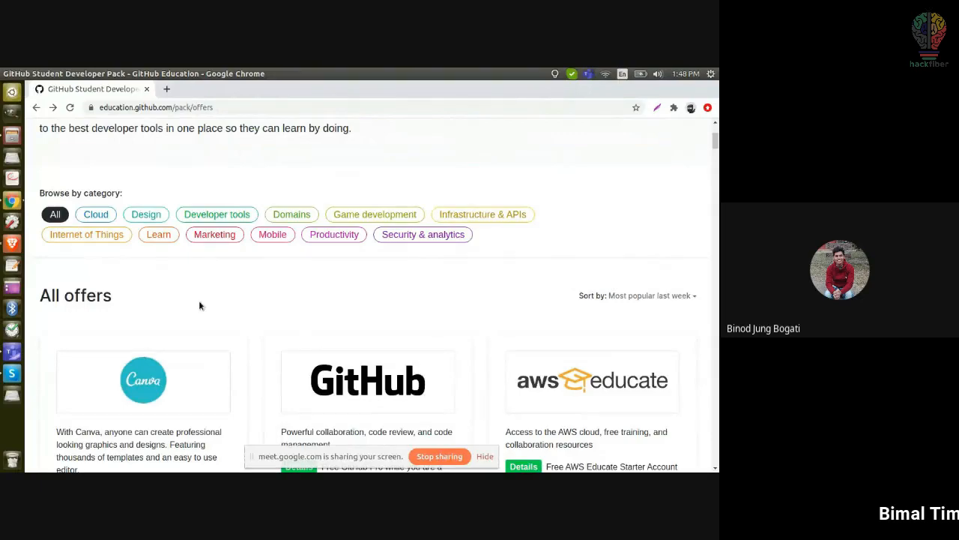
Step: Search the offers page for 'datacamp' and highlight the Student Developer Pack title
scroll(199, 305, down, 2)
key(ctrl+f)
text(datacamp)
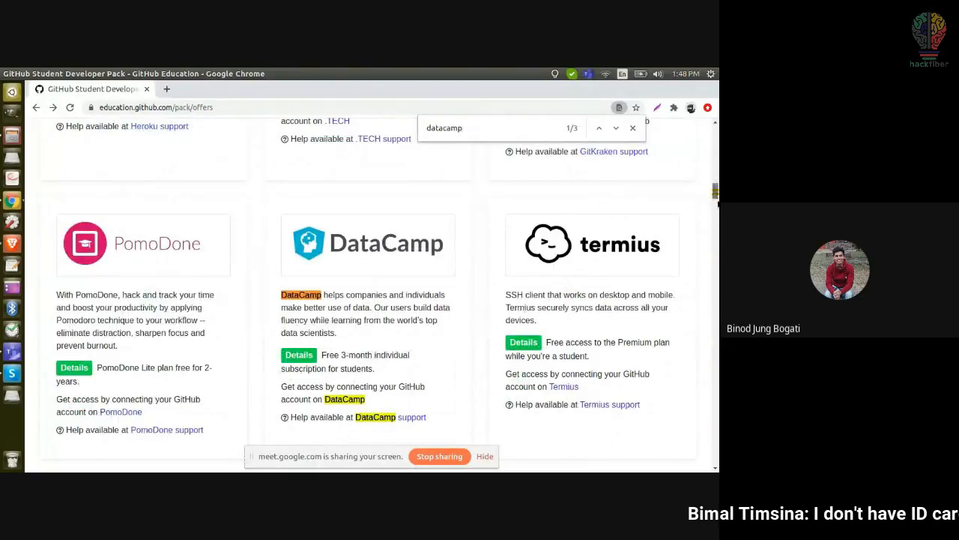
drag(716, 195, 714, 137)
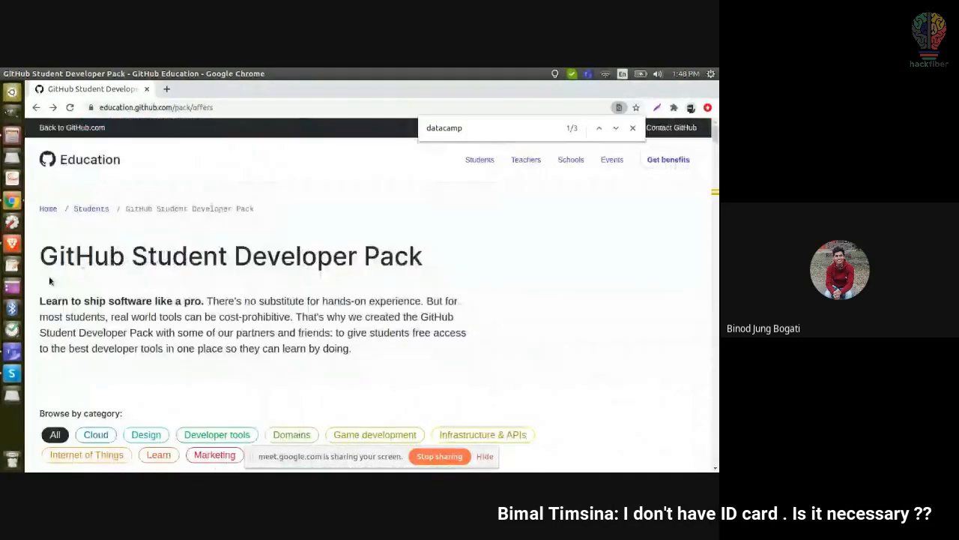
triple_click(124, 253)
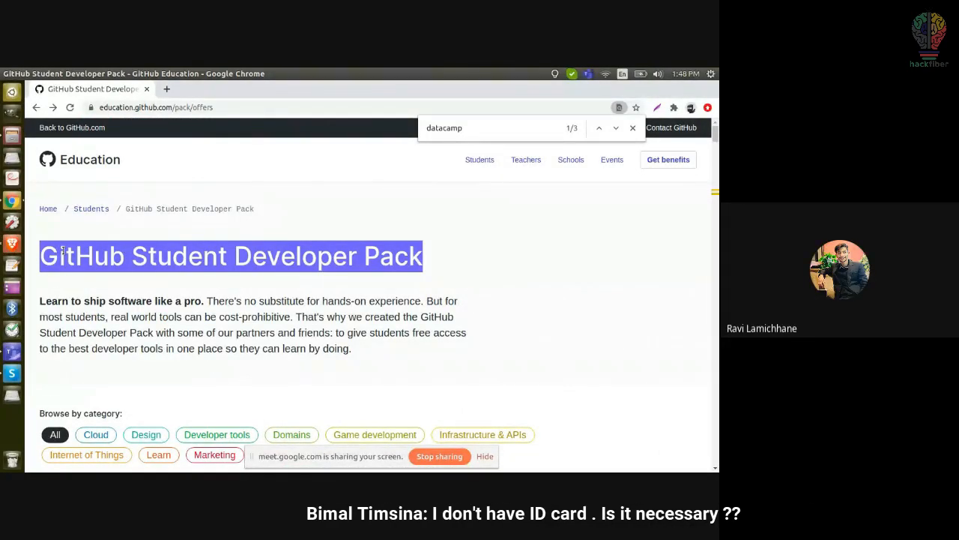
click(289, 227)
Step: Close the in-page search, scroll the All offers list, and switch to Brave
scroll(290, 227, down, 3)
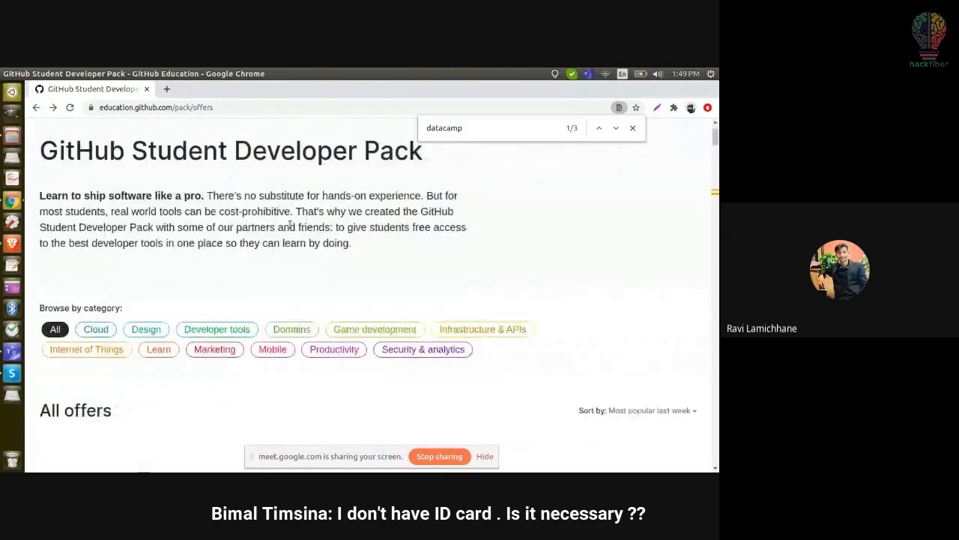
click(632, 128)
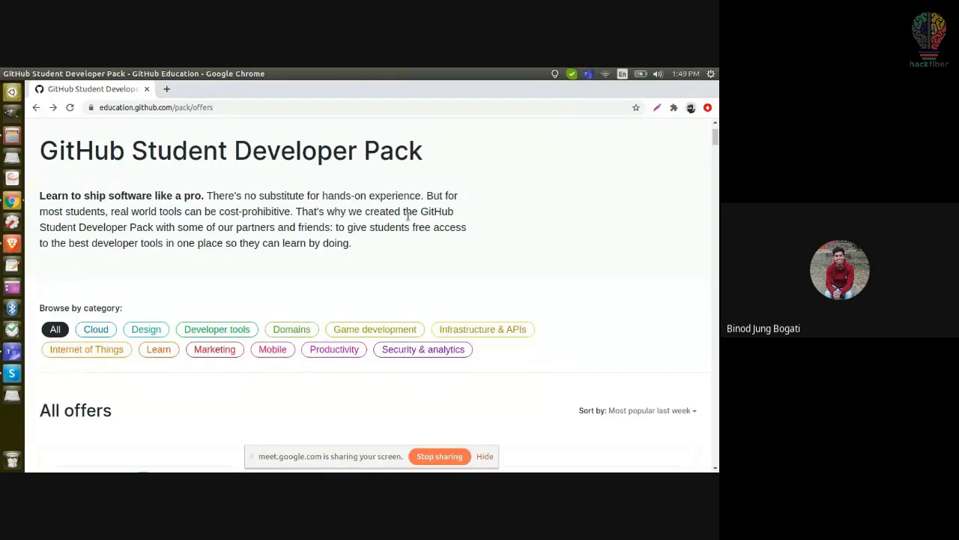
scroll(408, 218, down, 1)
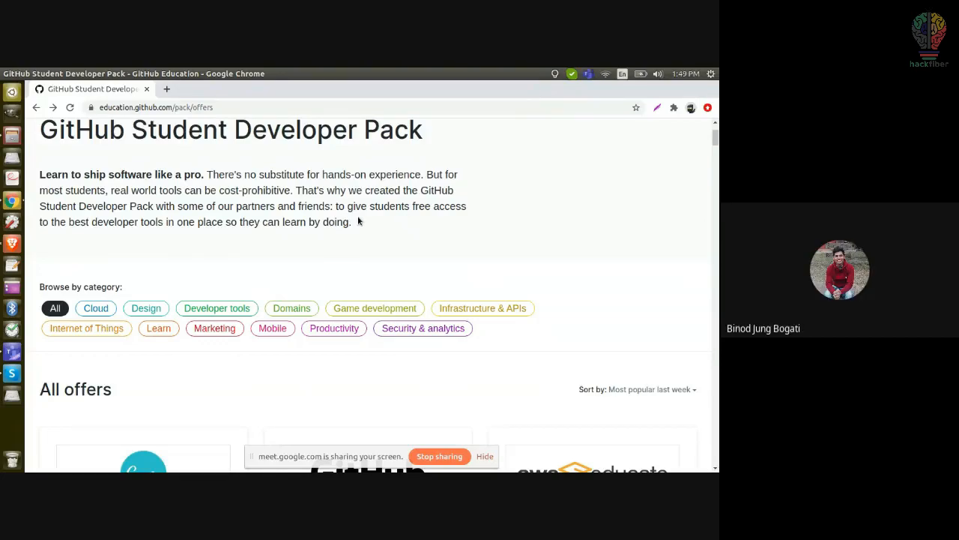
click(11, 243)
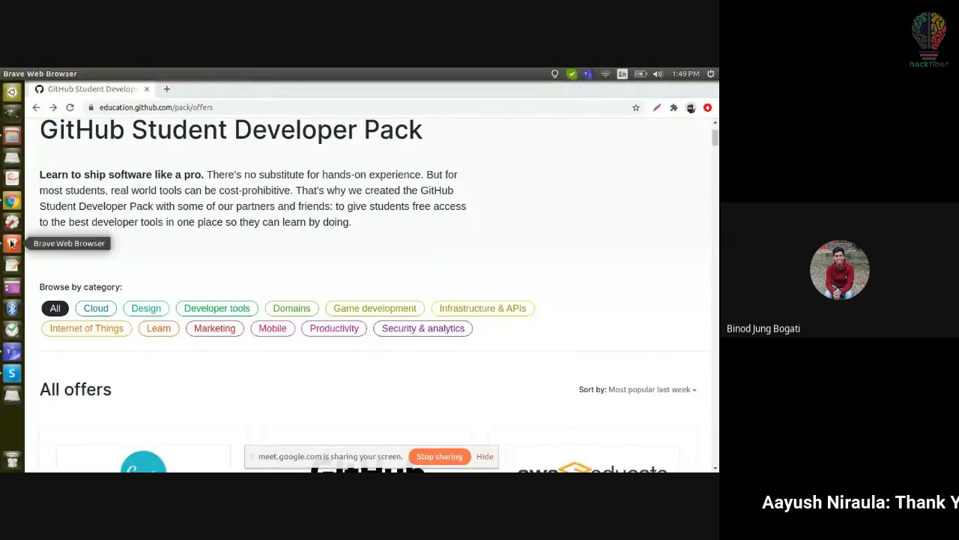